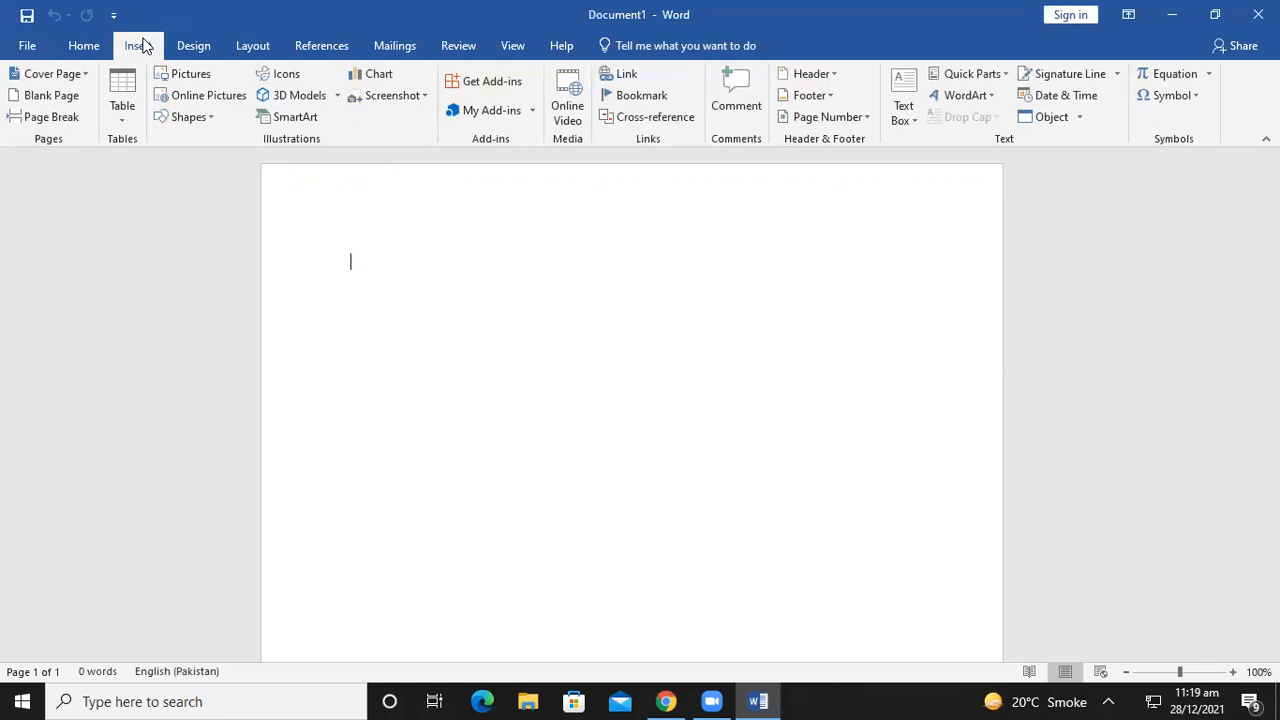
Insert the Slice (Dark) cover page from the Cover Page gallery
click(77, 74)
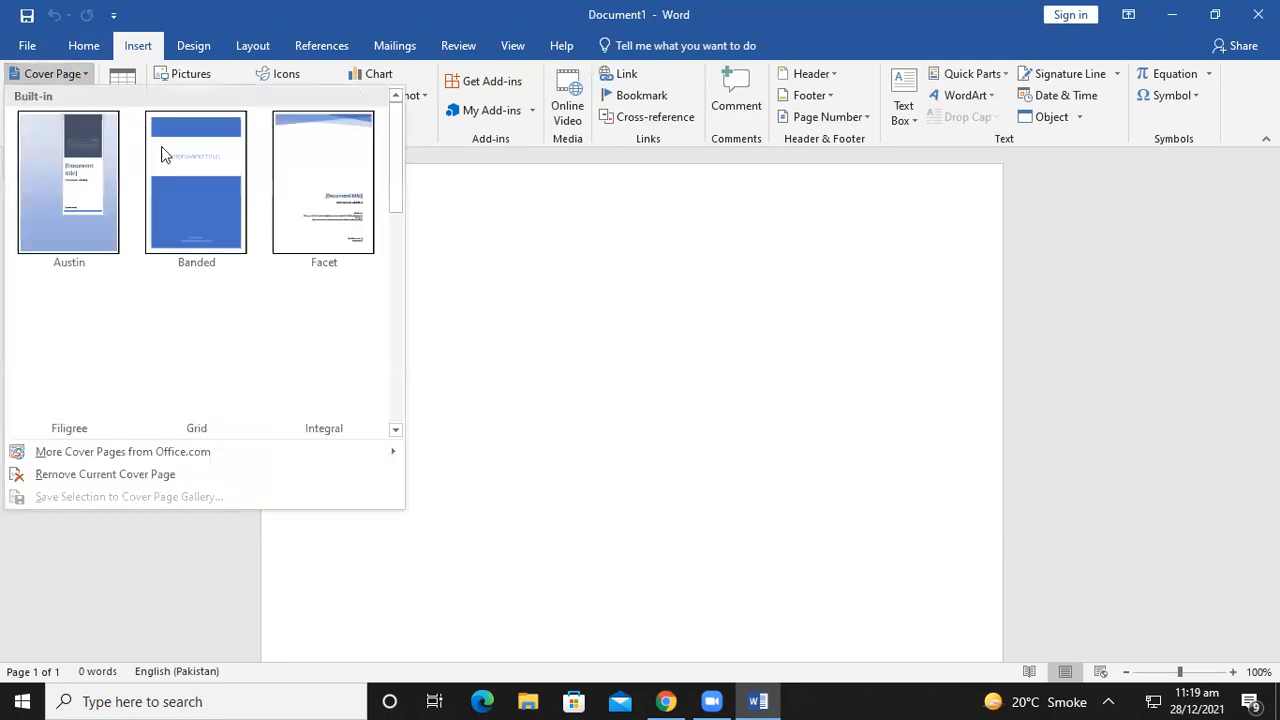
drag(397, 167, 417, 349)
click(100, 229)
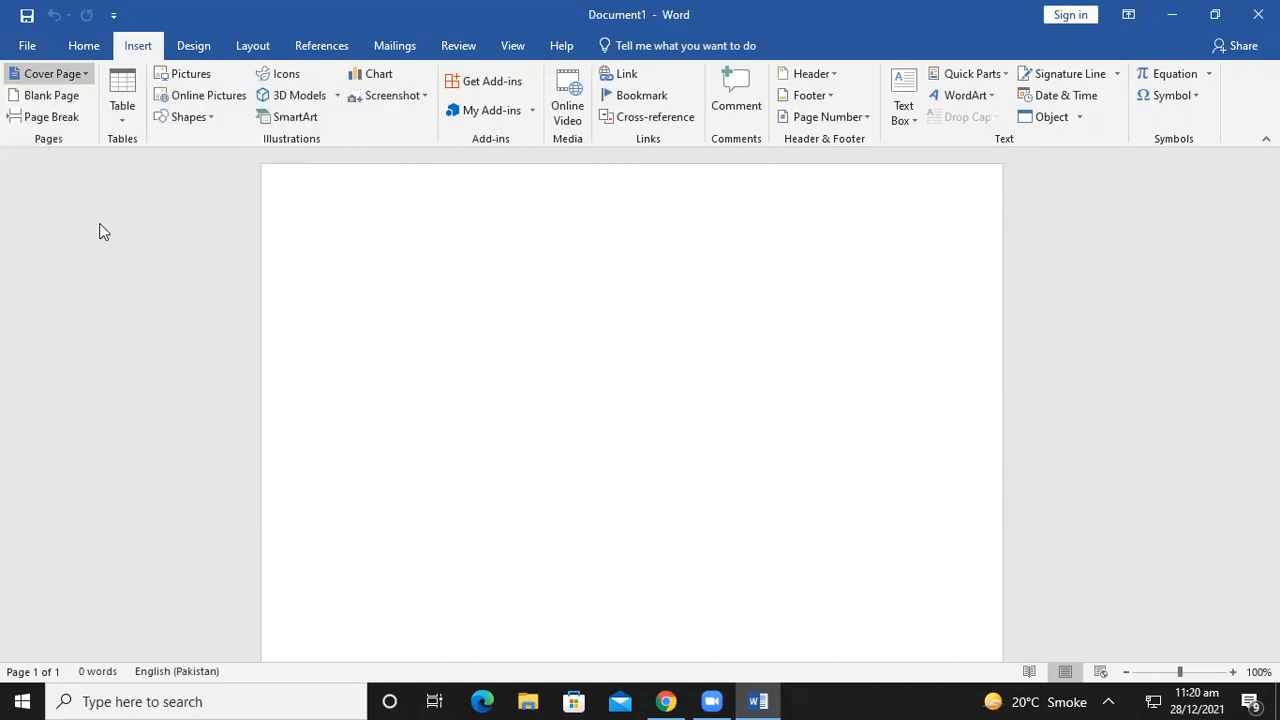
scroll(759, 377, down, 10)
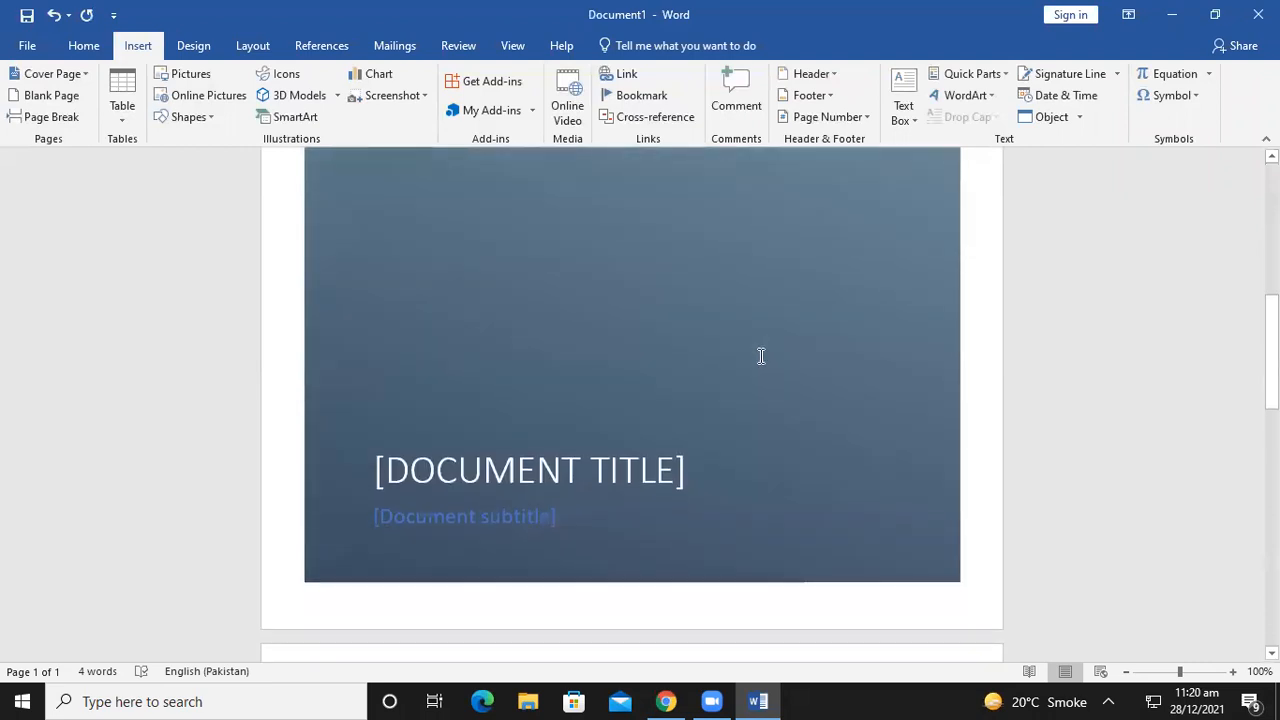
Replace the title placeholder with 'MS OFFICE' and the subtitle placeholder with 'MS WORD'
click(515, 472)
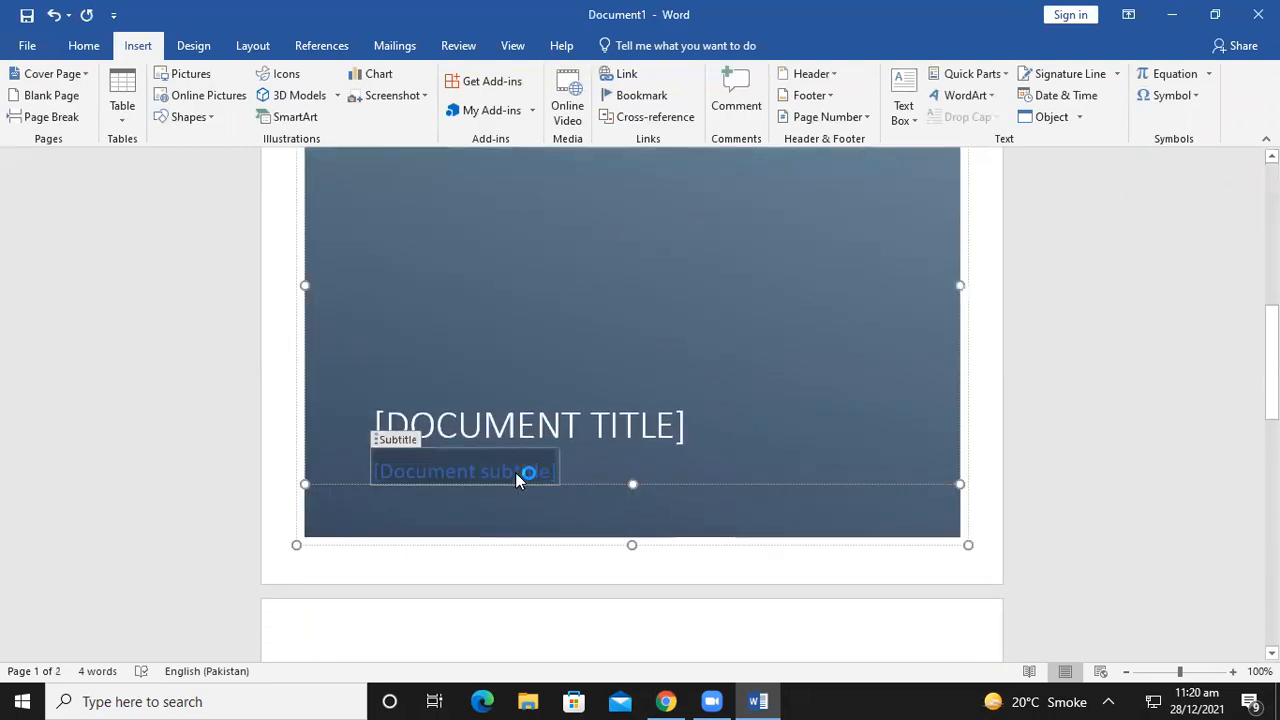
click(574, 413)
key(Delete)
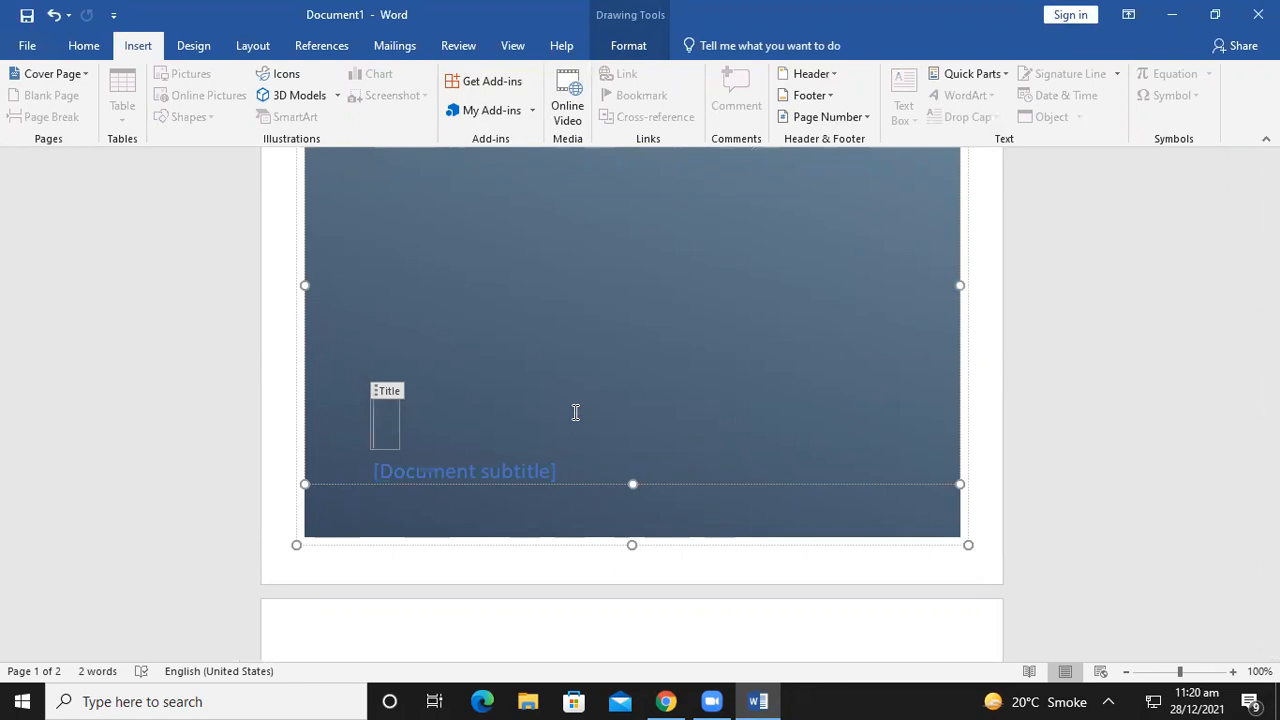
text(MS OFFICE)
key(Down)
key(BackSpace)
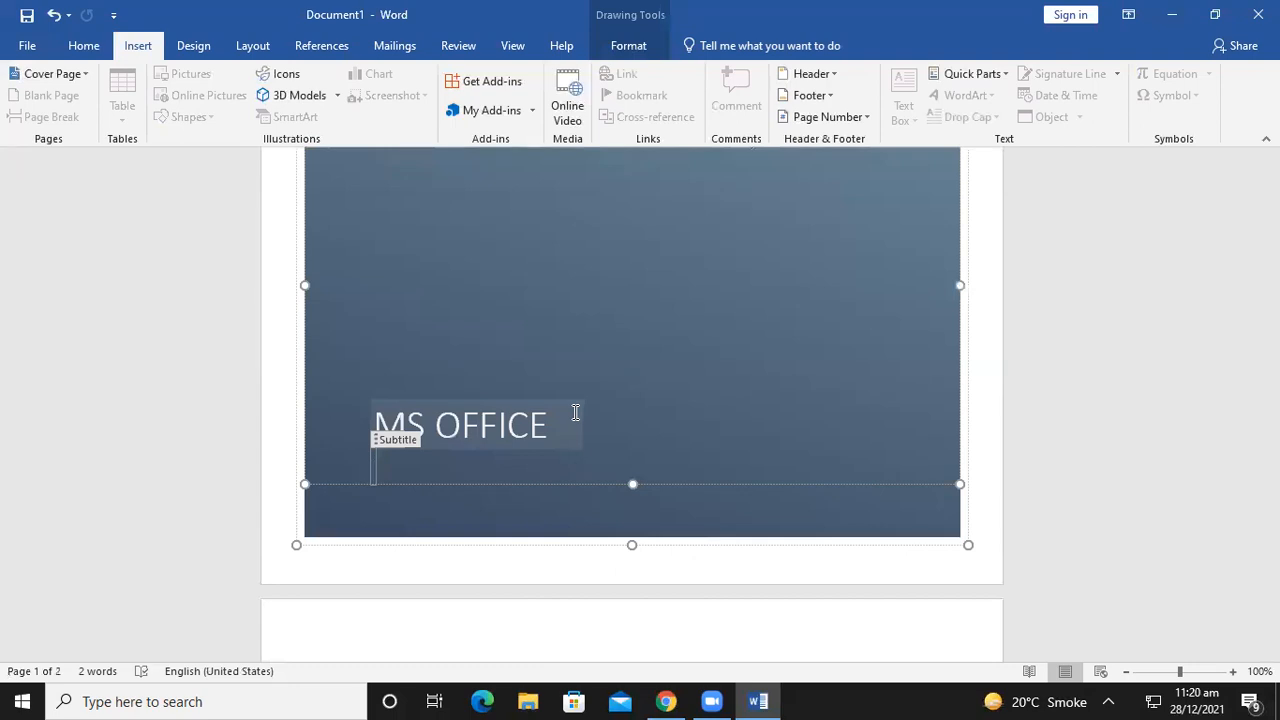
text(MS WORD)
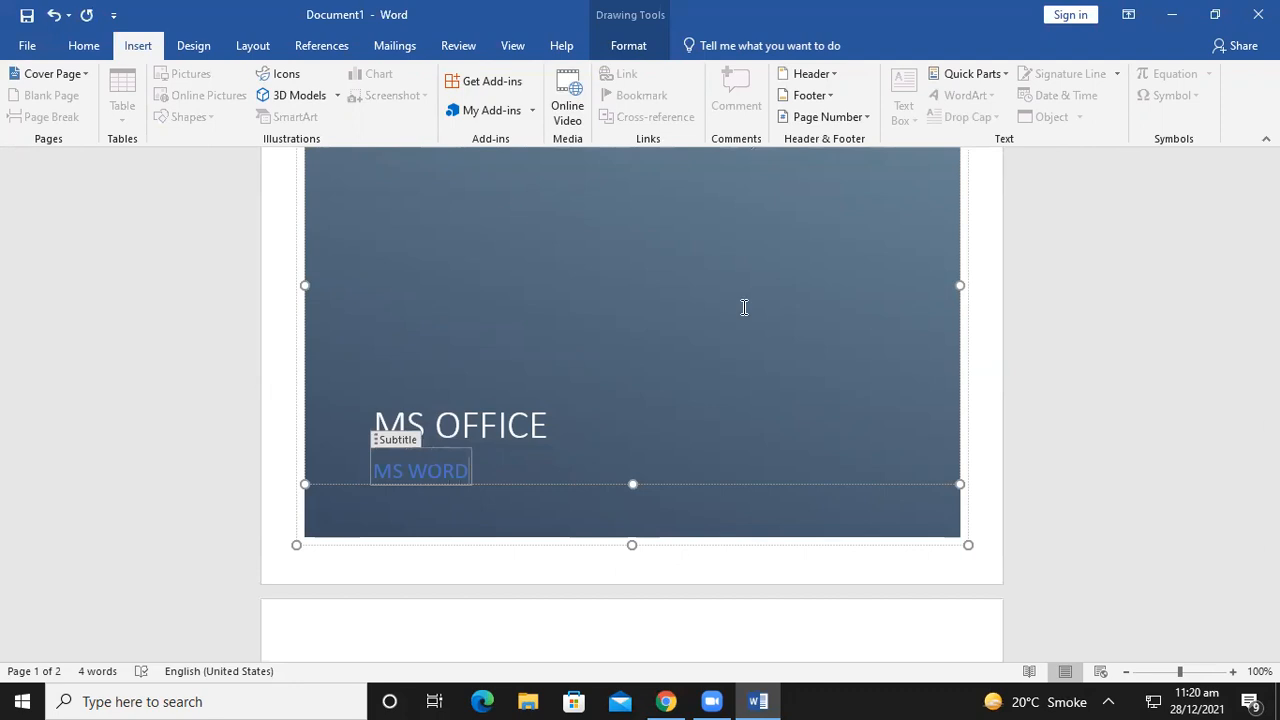
Stretch the cover's blue background image to the top-left corner, right edge and bottom of the page
click(974, 367)
scroll(790, 380, up, 3)
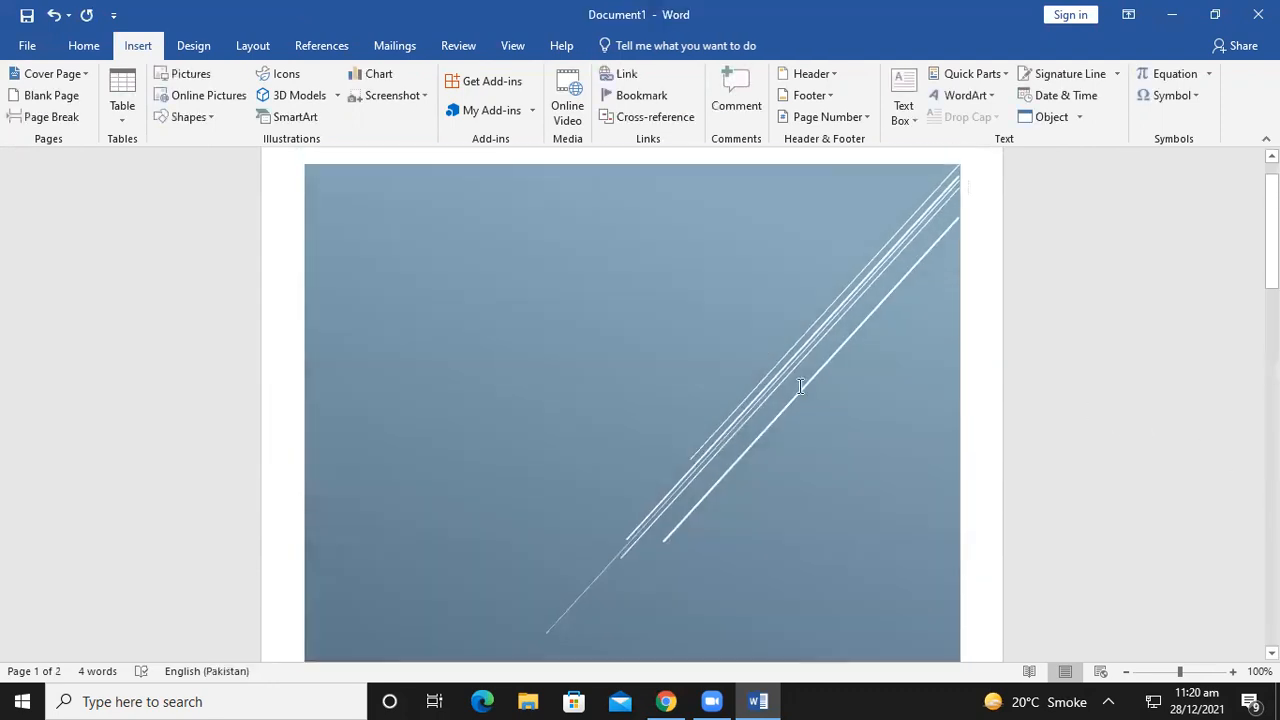
click(308, 212)
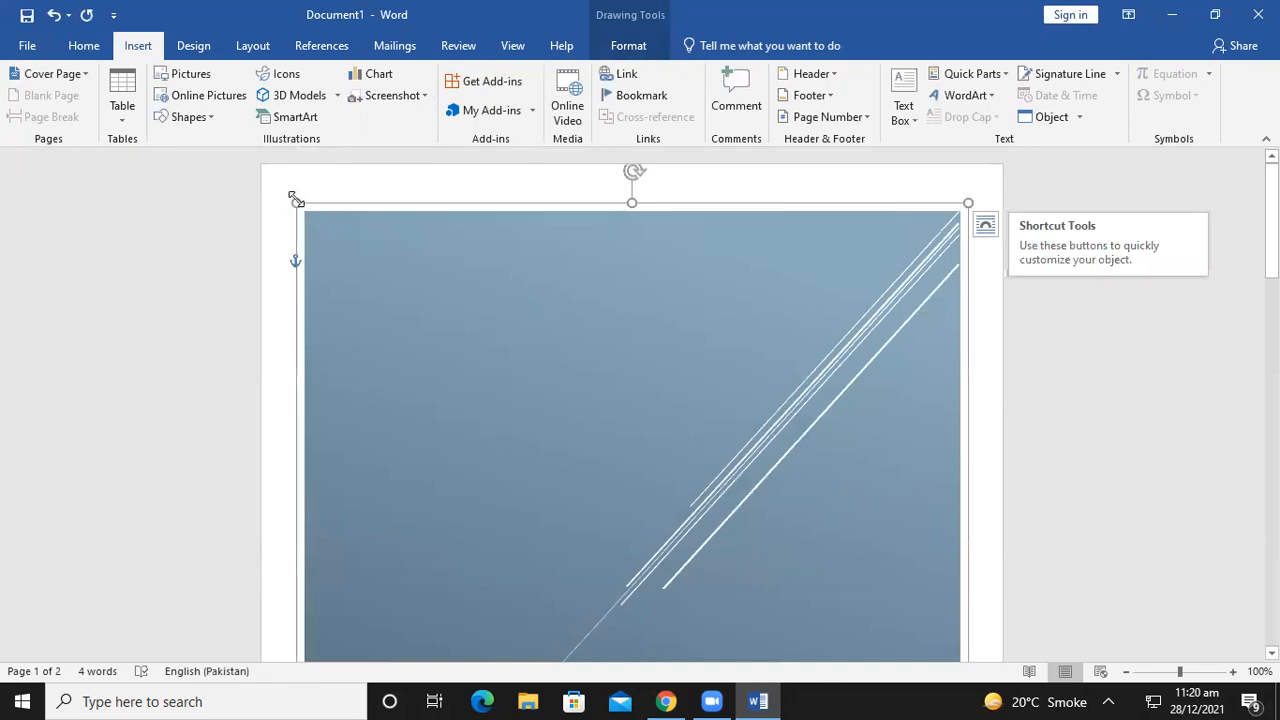
drag(295, 200, 259, 165)
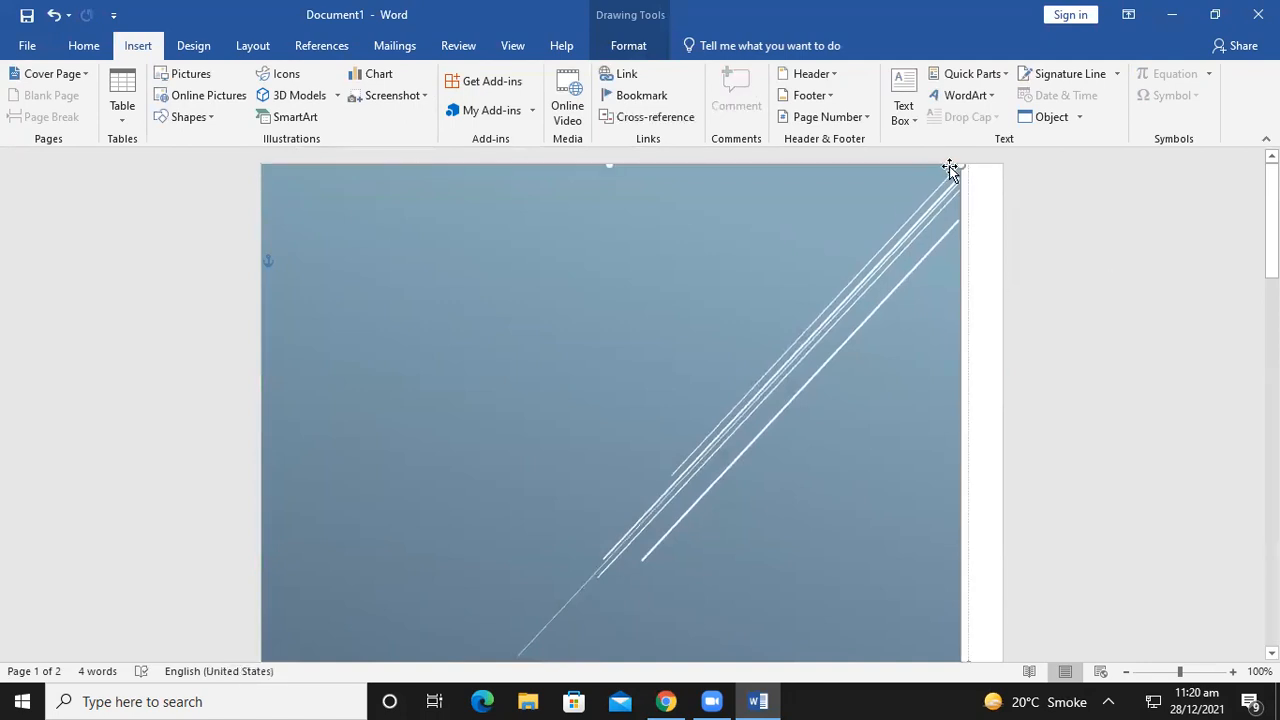
drag(963, 165, 1001, 165)
scroll(1037, 263, down, 5)
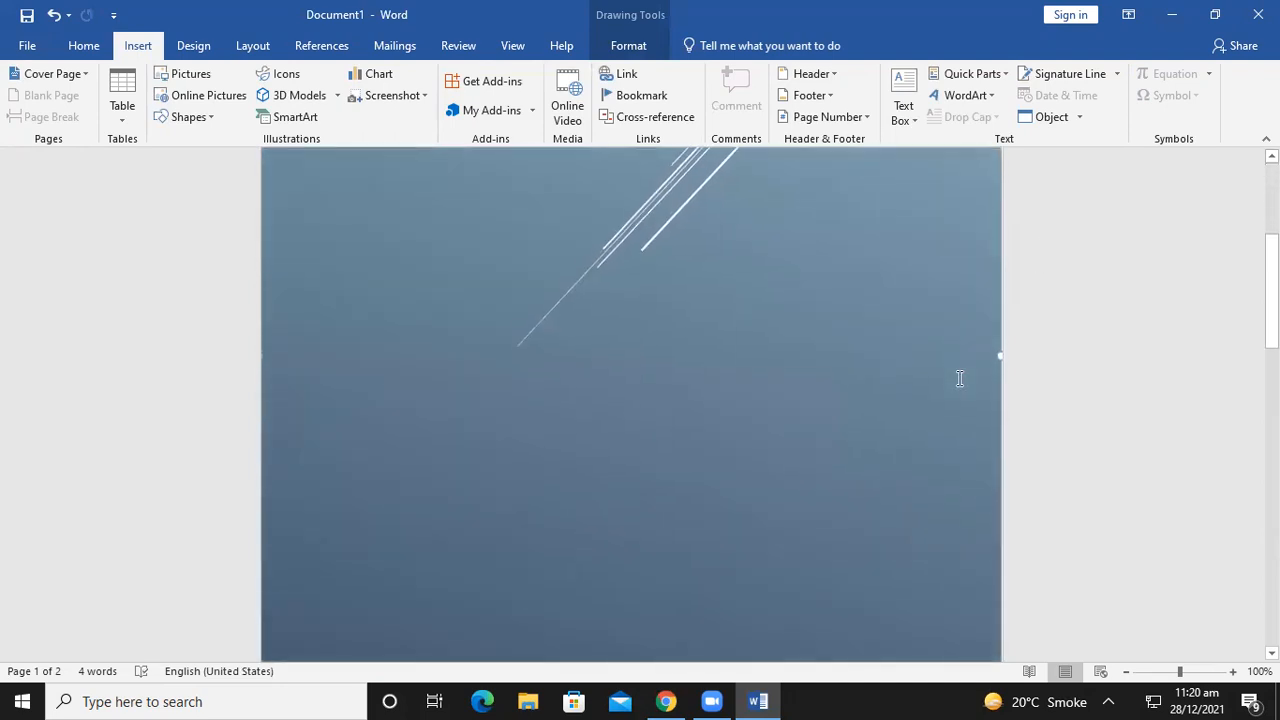
scroll(959, 378, down, 6)
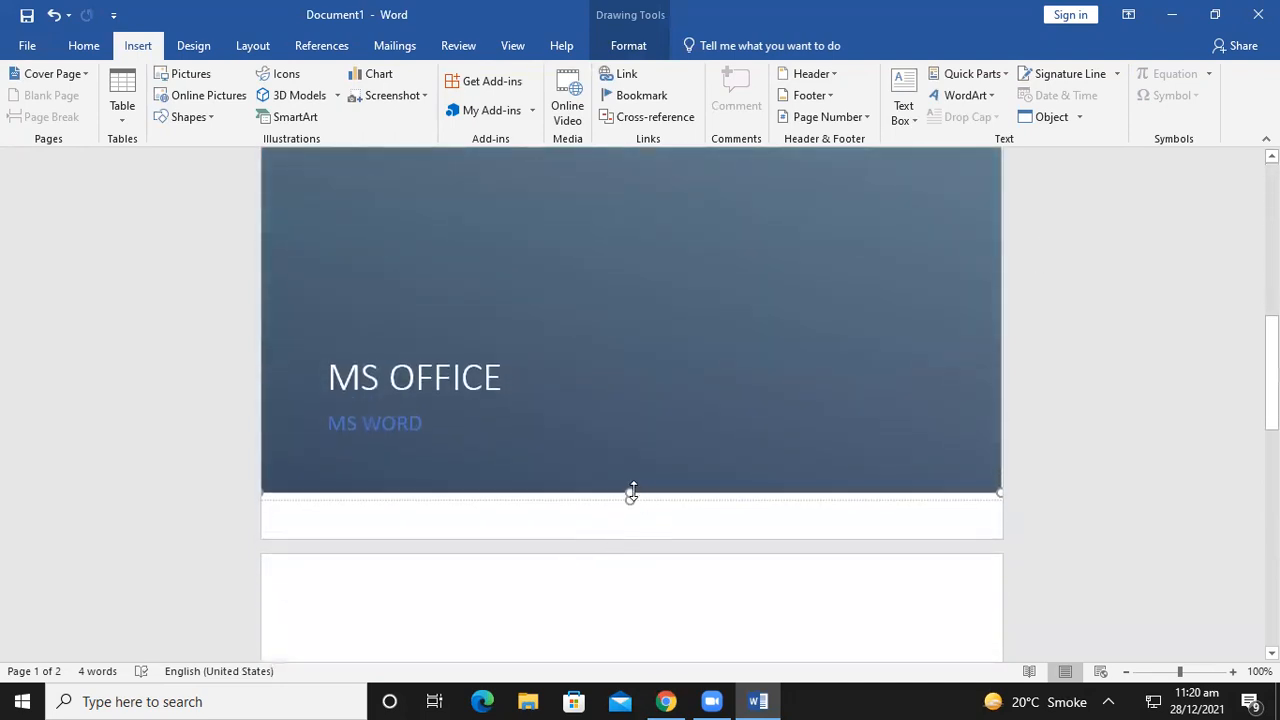
drag(631, 492, 628, 540)
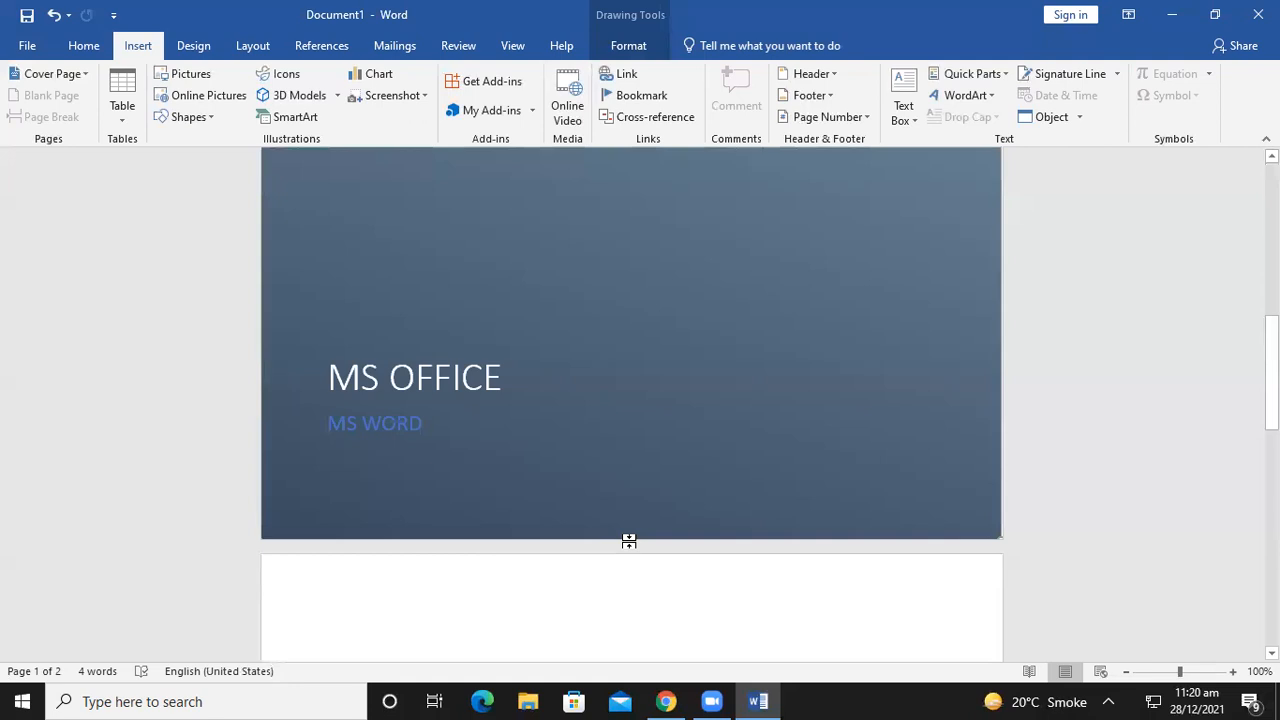
scroll(610, 420, down, 3)
click(409, 406)
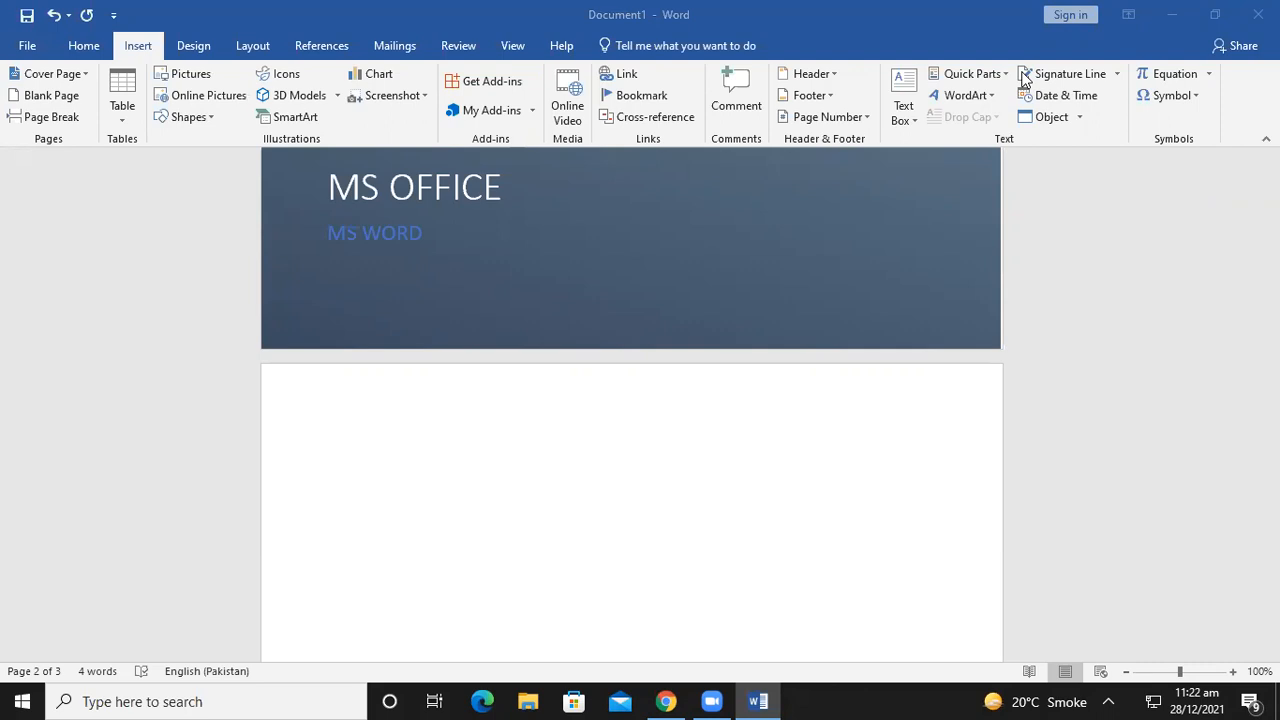
Insert a page break on the empty line following the cover page
click(1023, 76)
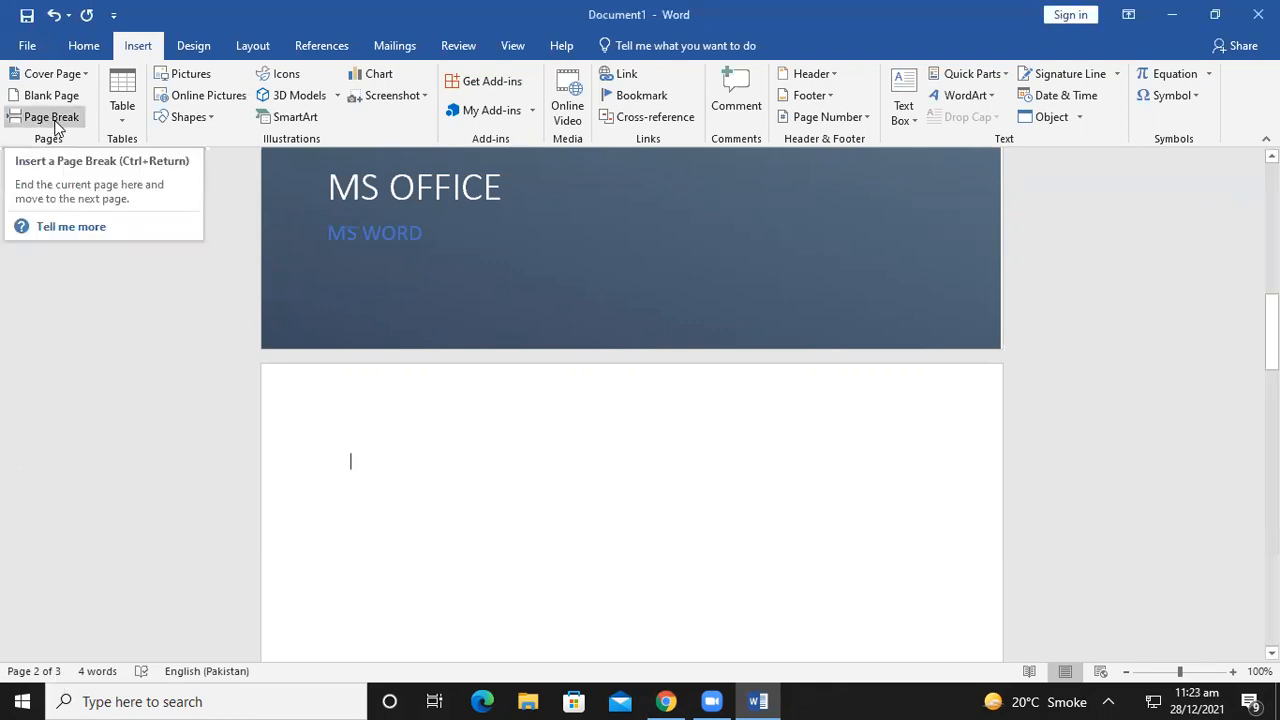
click(169, 388)
scroll(264, 503, down, 2)
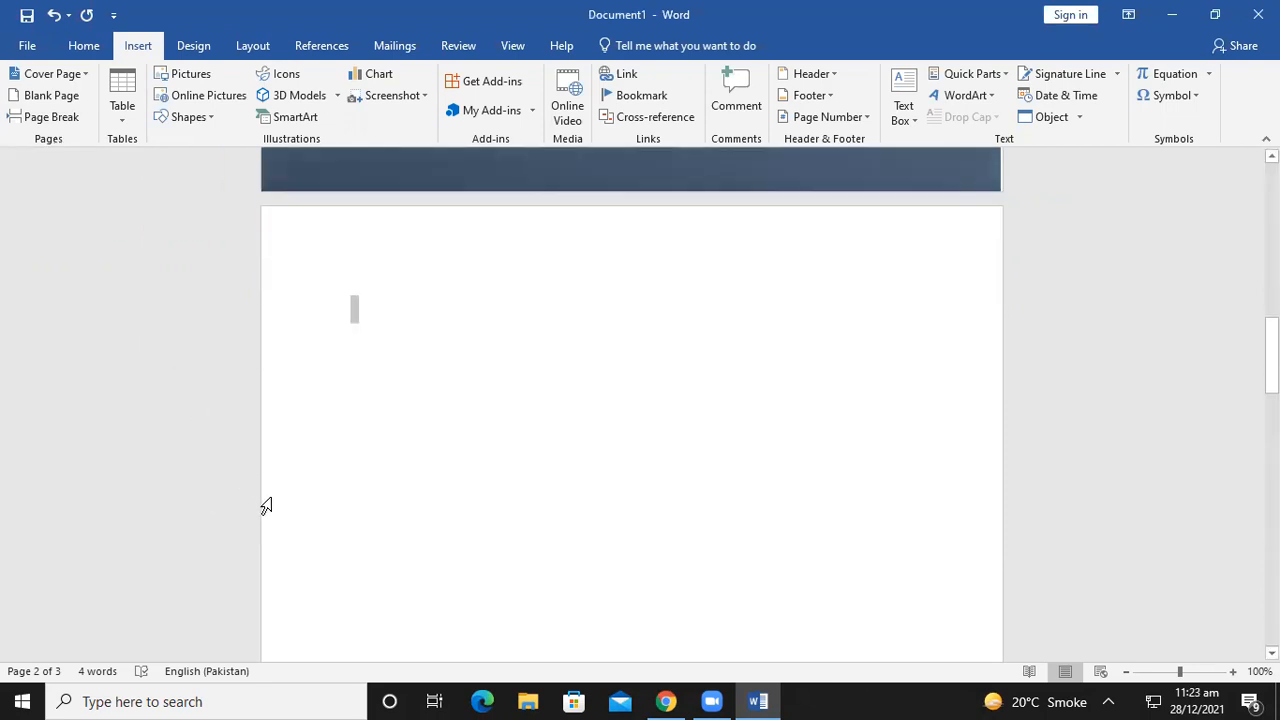
scroll(84, 270, up, 5)
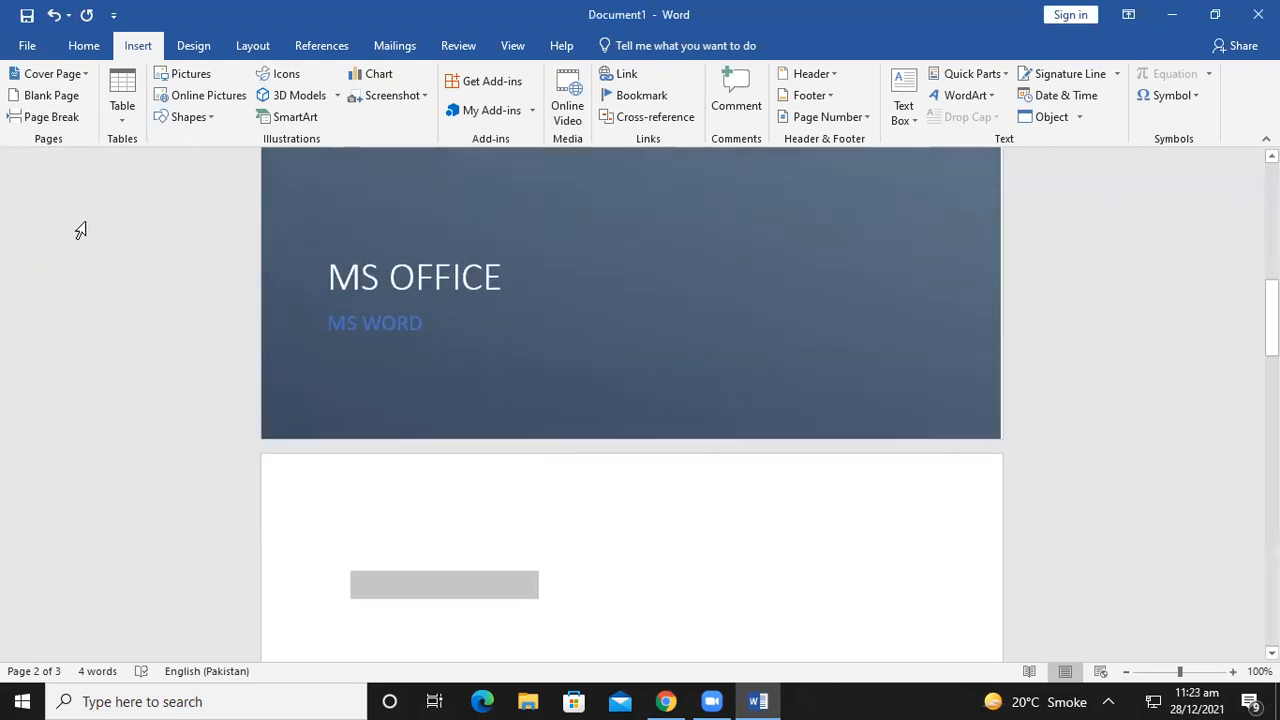
click(55, 117)
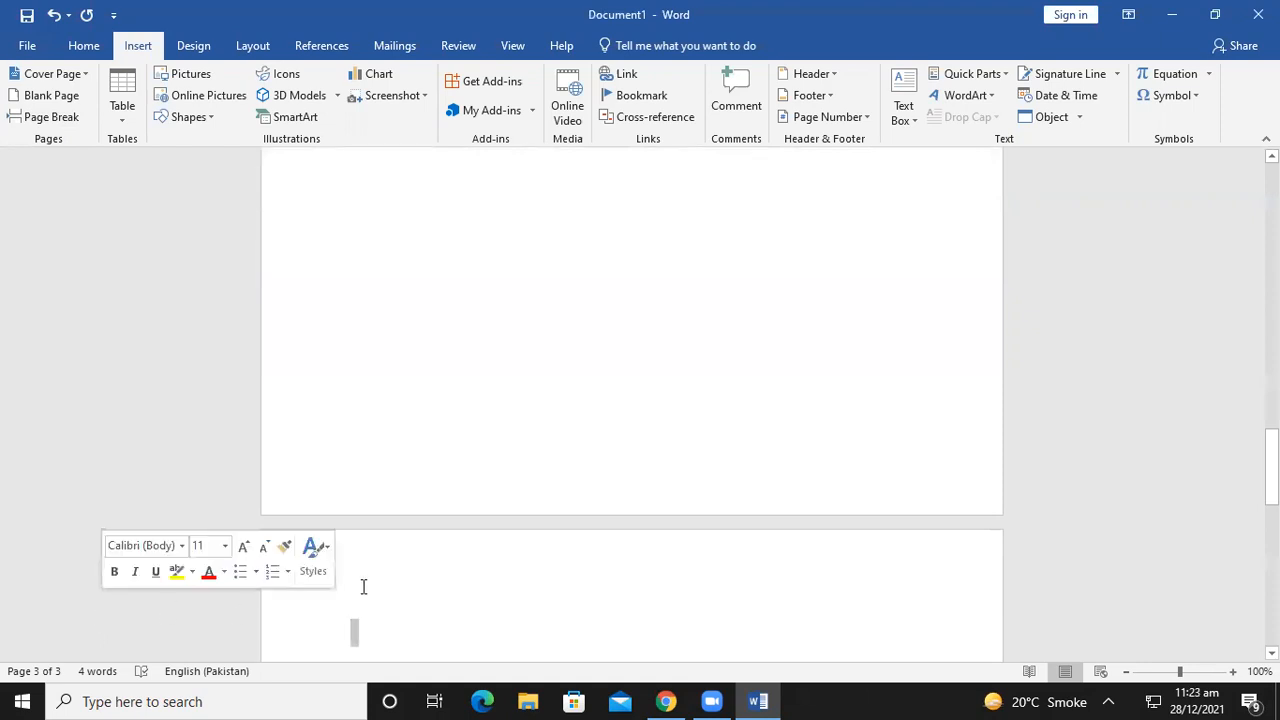
Add a second page break at the top of page 2, then bring up the Table size grid
scroll(414, 566, up, 8)
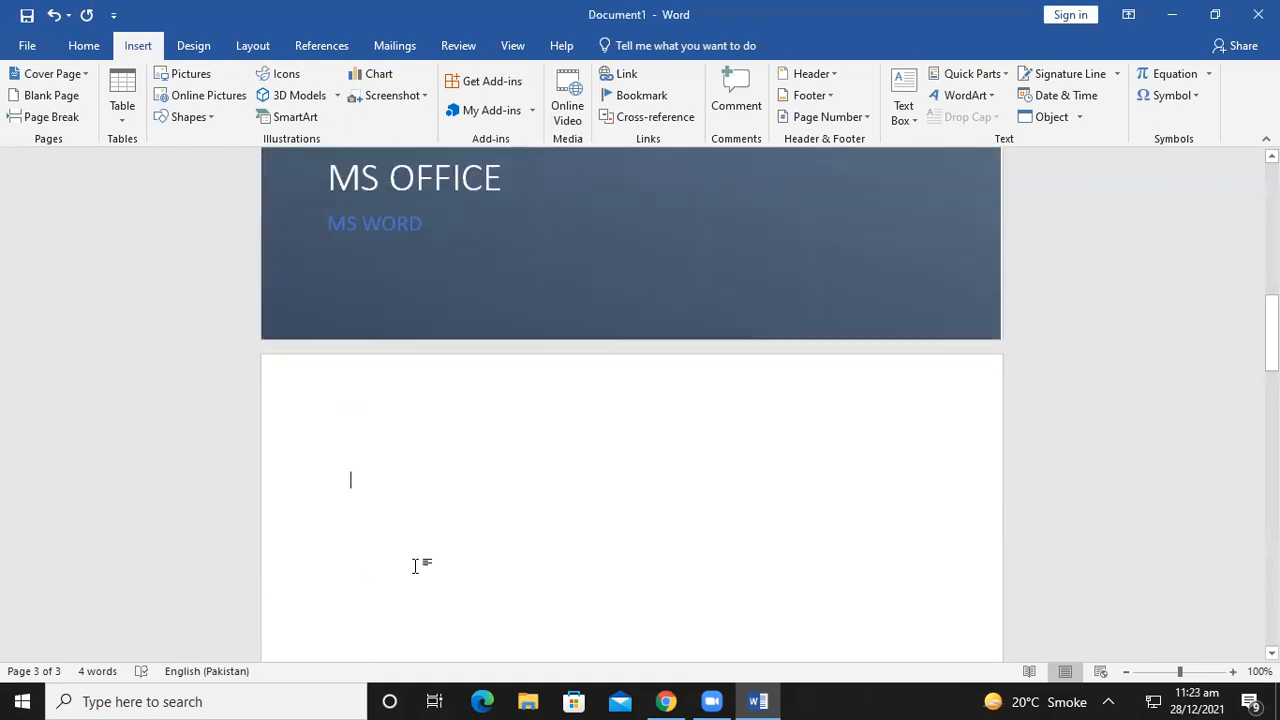
scroll(416, 566, down, 10)
scroll(418, 566, down, 10)
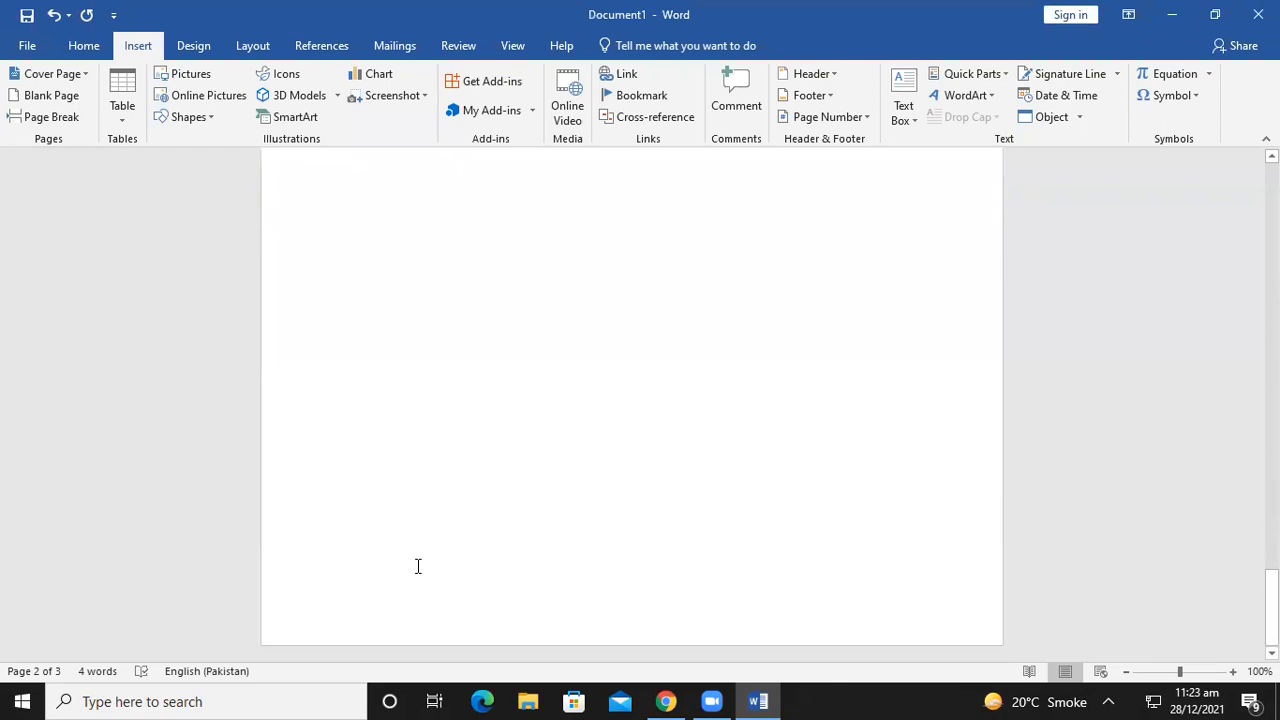
scroll(418, 566, up, 15)
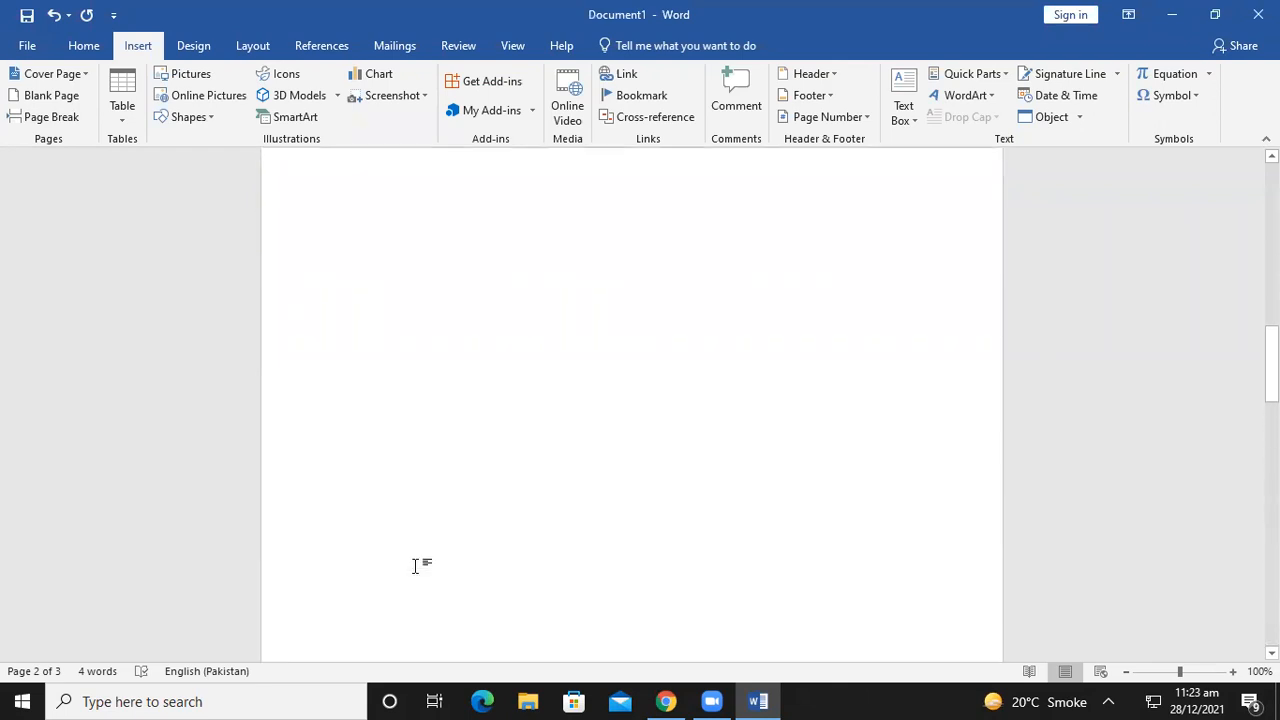
scroll(415, 566, up, 4)
click(360, 472)
click(50, 111)
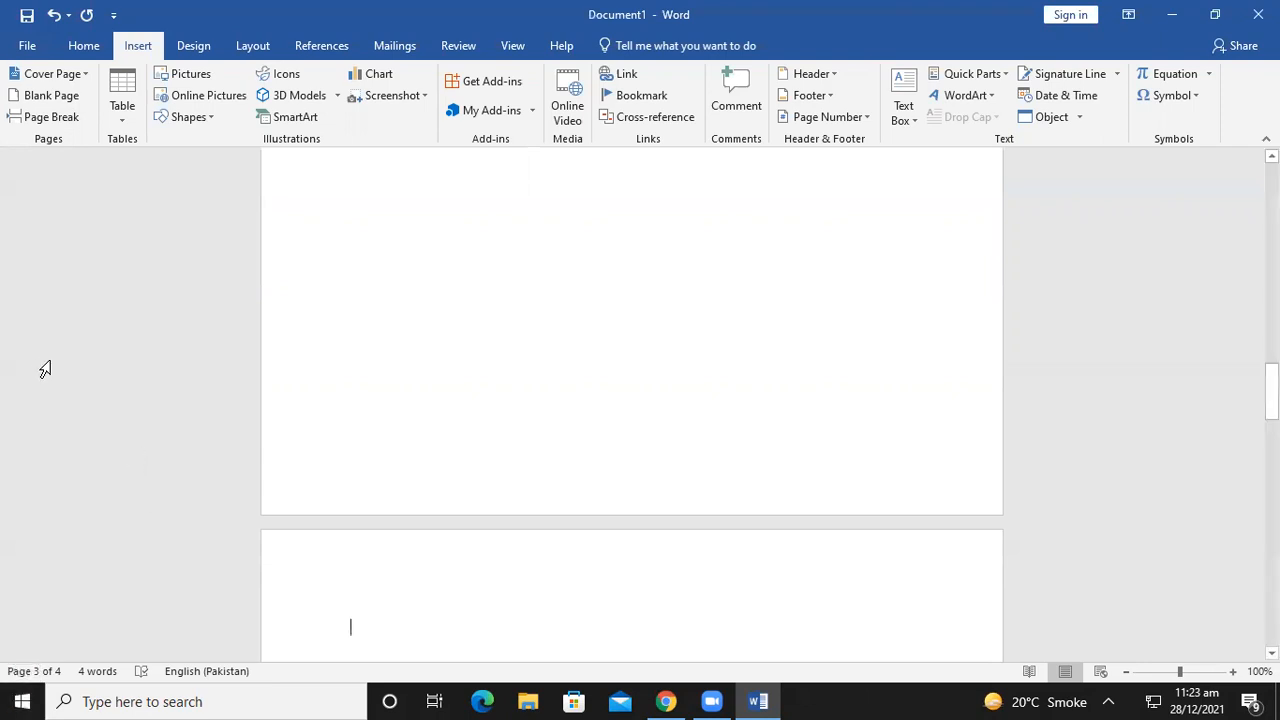
click(130, 95)
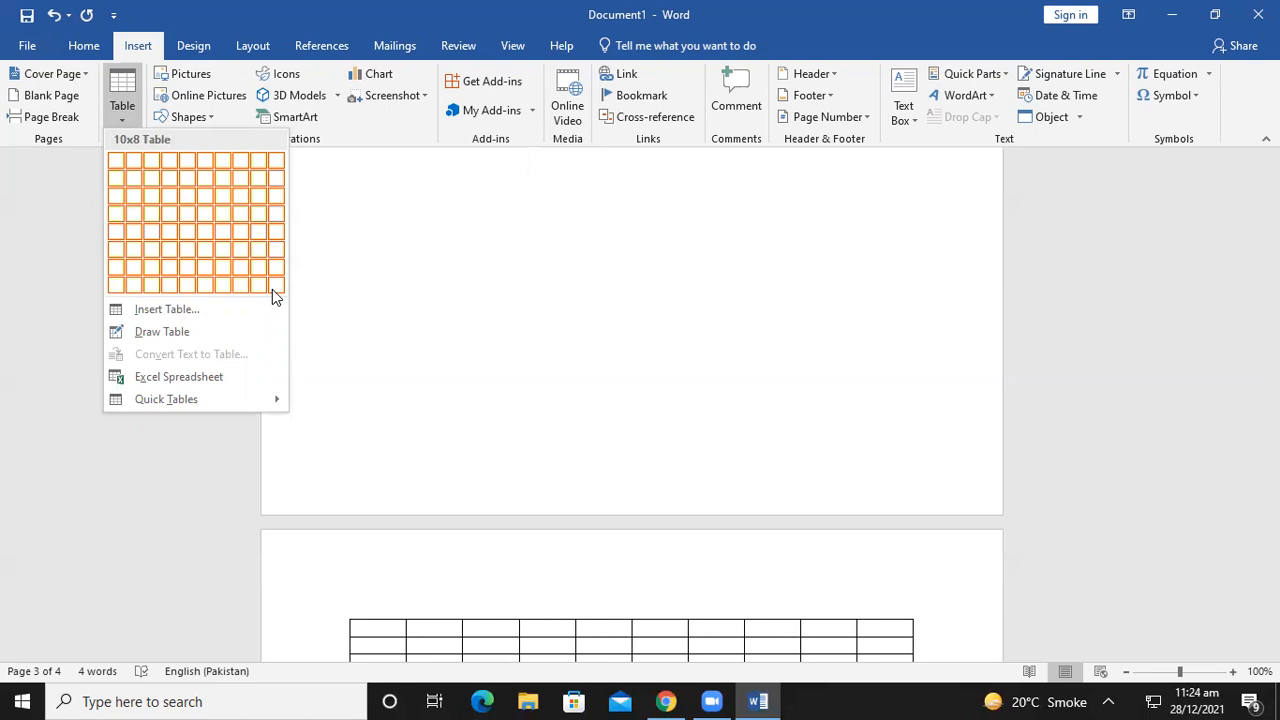
Close the table grid without inserting anything, then reopen the Table options over the blank page
scroll(468, 444, up, 4)
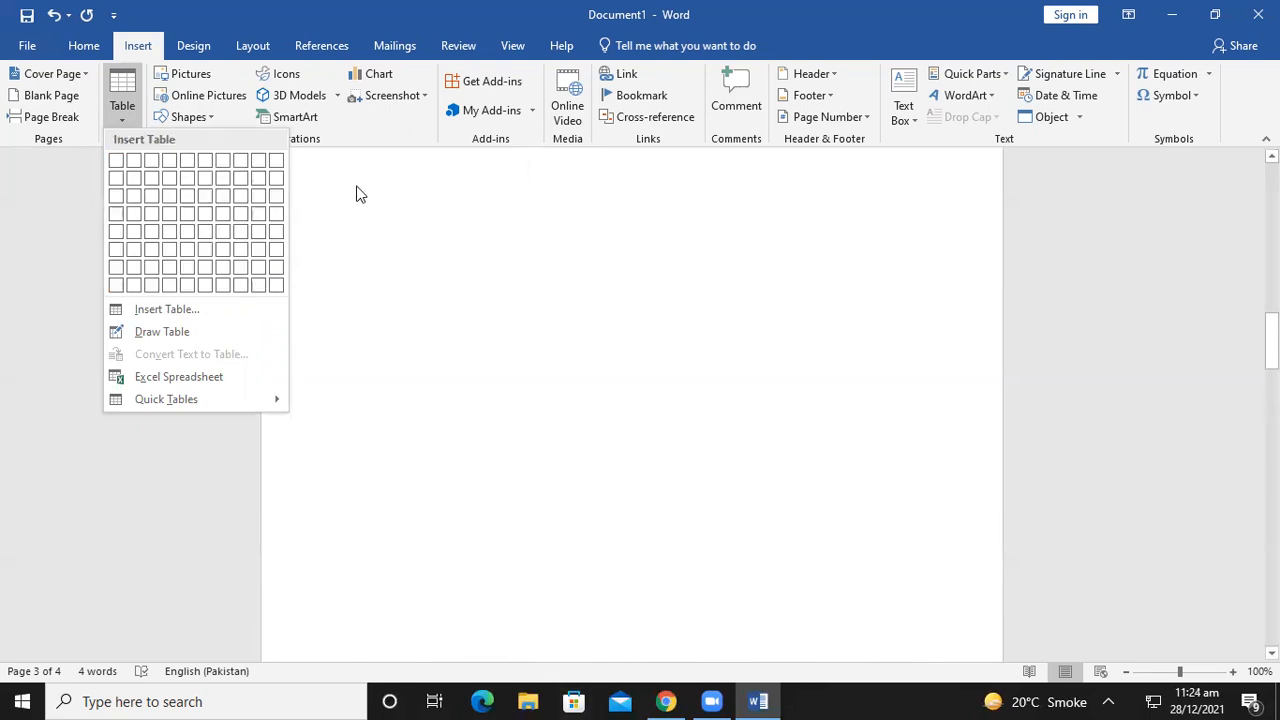
click(349, 191)
scroll(354, 214, up, 5)
scroll(407, 401, down, 2)
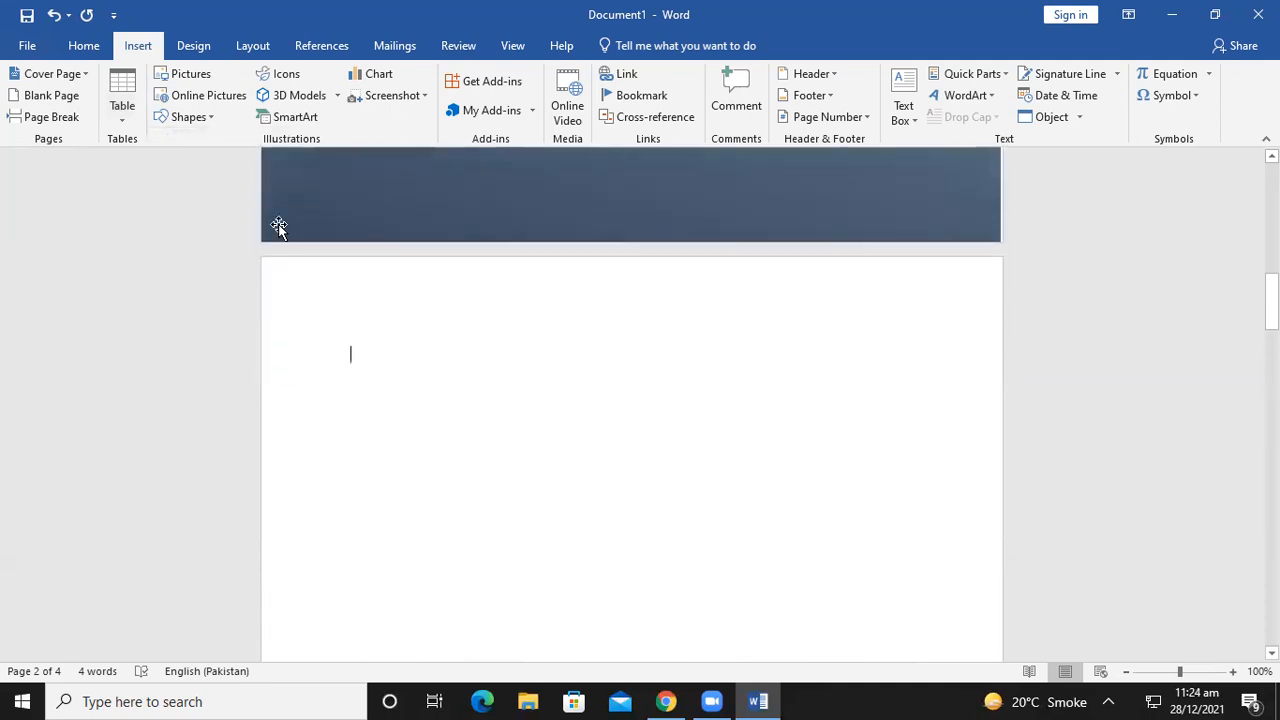
click(122, 100)
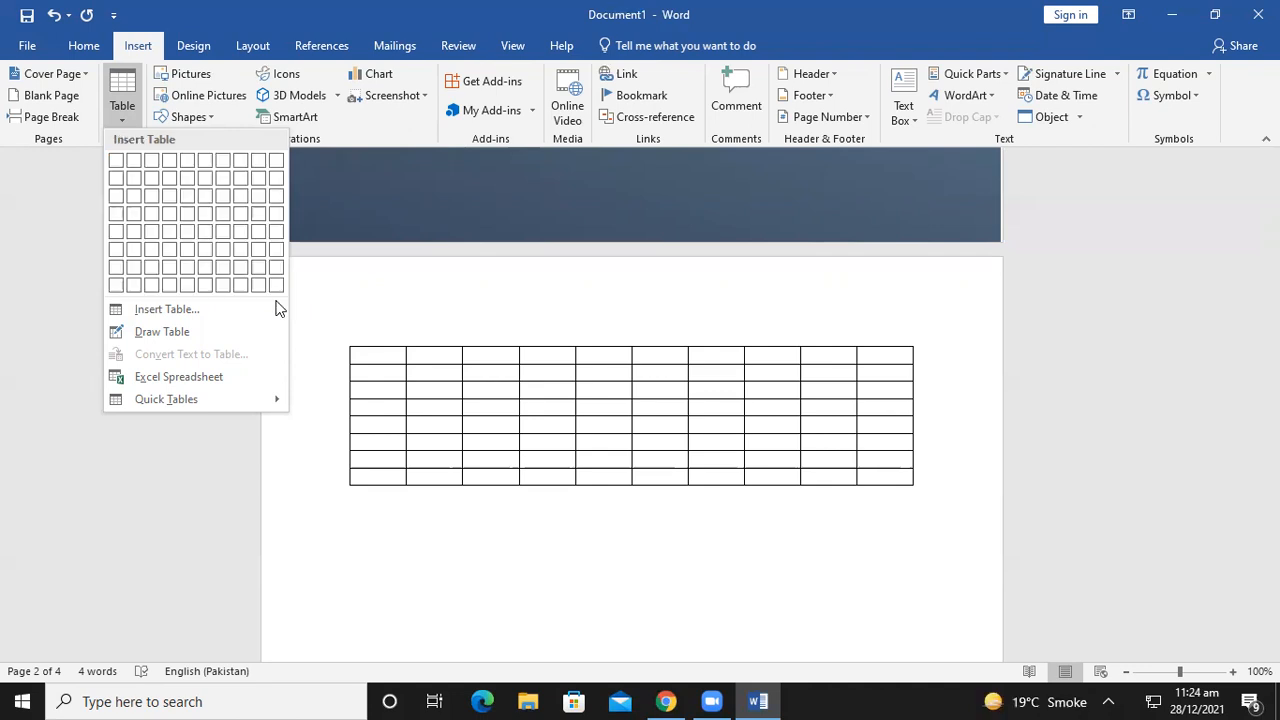
Insert a blank table with 15 columns and 10 rows through the Insert Table dialog
click(251, 317)
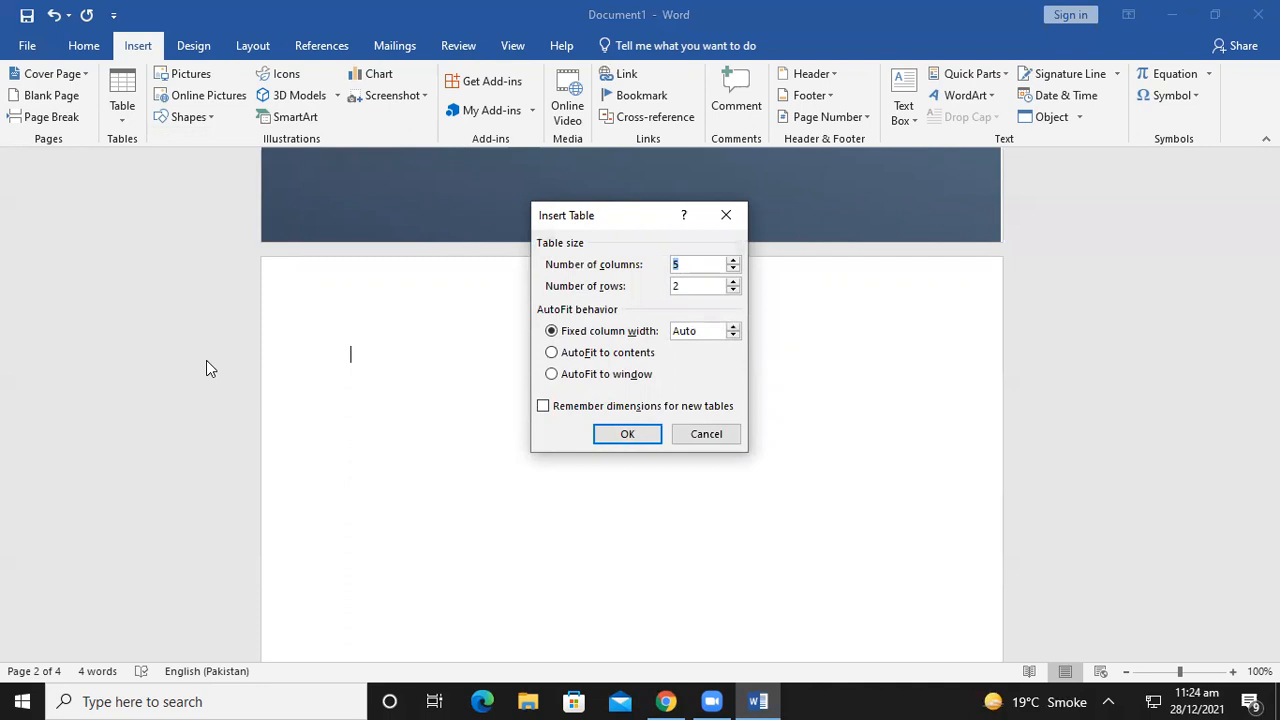
key(BackSpace)
text(15)
double_click(706, 286)
key(BackSpace)
text(10)
click(627, 432)
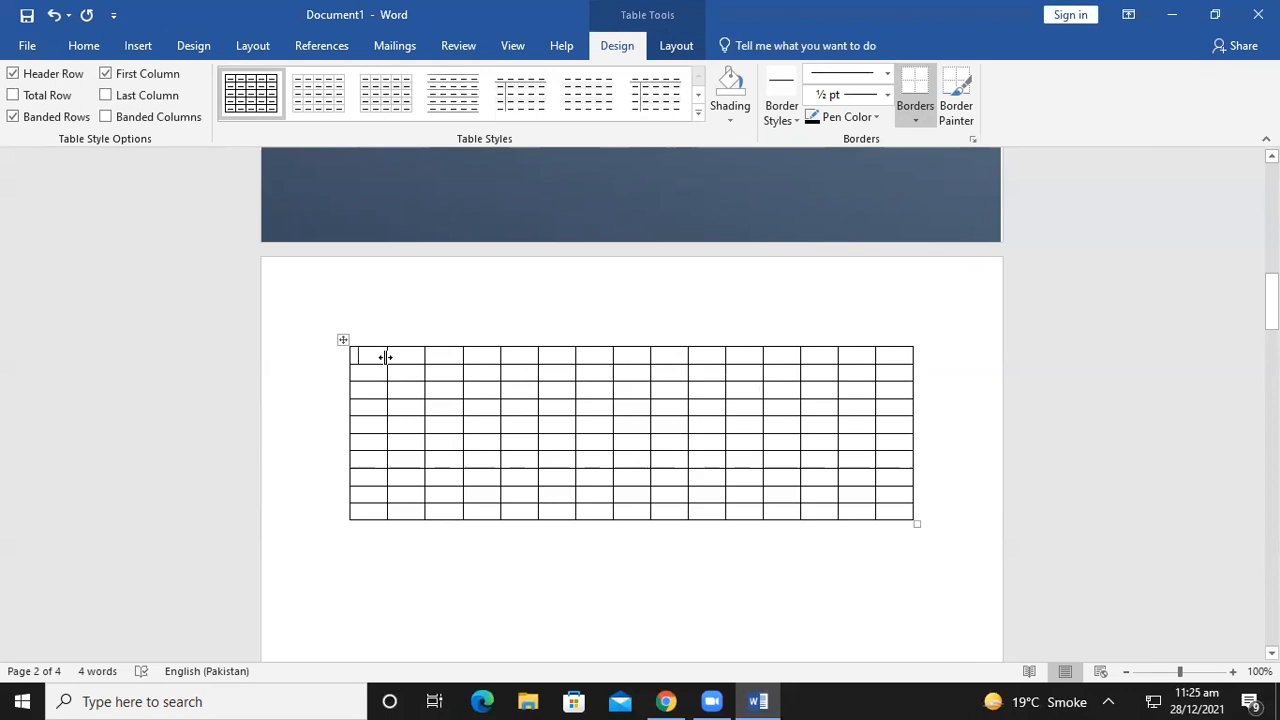
Widen the table's first column and drag the third row's bottom border down to enlarge it
drag(386, 357, 410, 356)
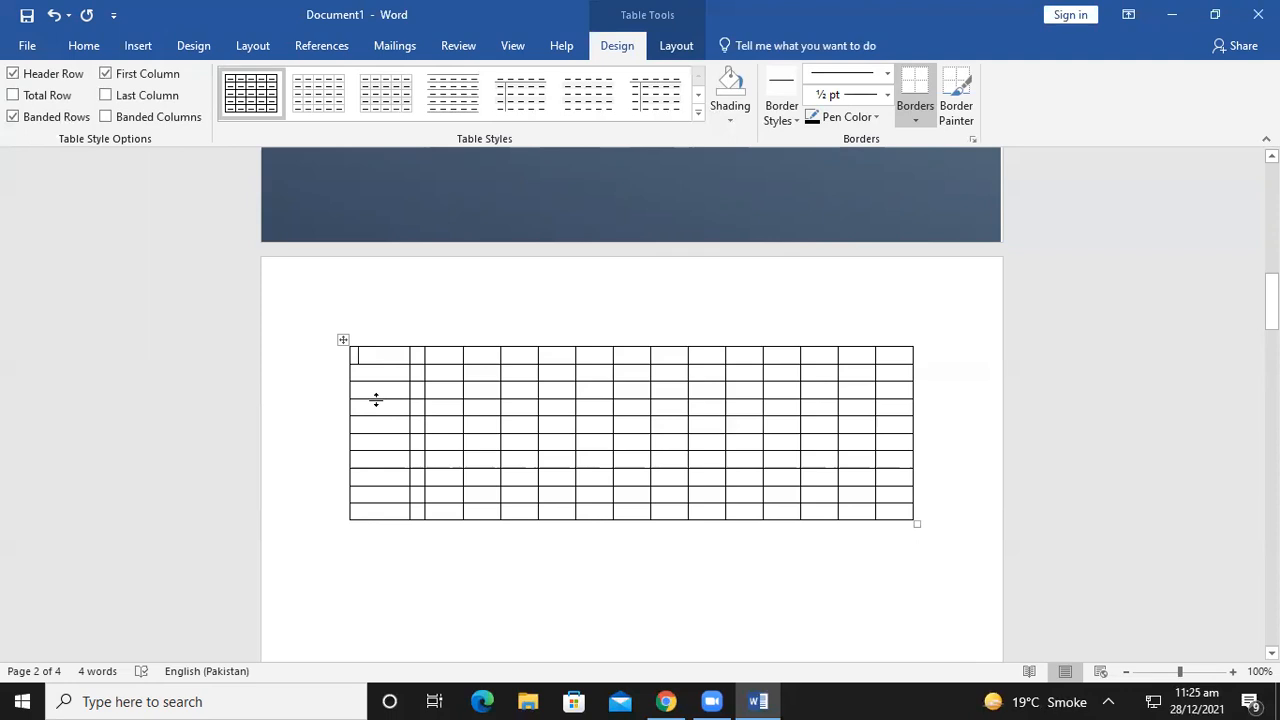
drag(376, 400, 374, 440)
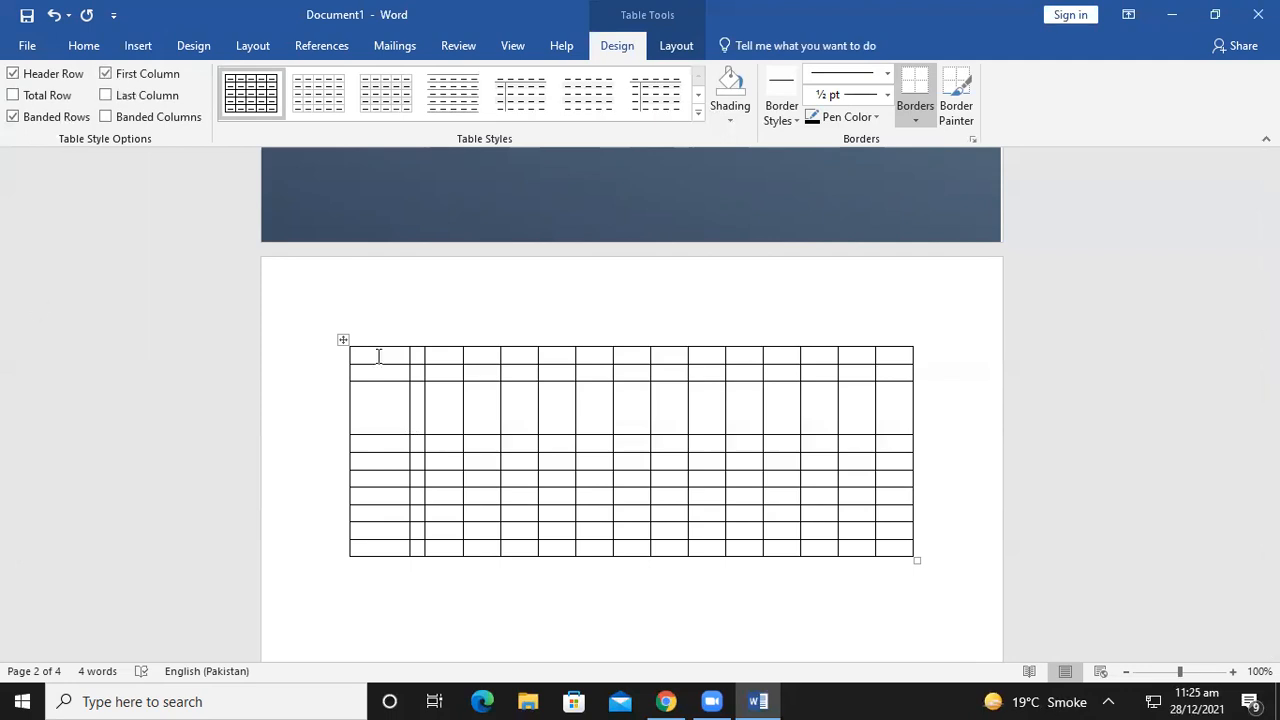
Fill the table's top row with S.NO followed by the numbers 1 through 10
text(\)
key(BackSpace)
text(S.n)
key(BackSpace)
text(NO )
text(1)
key(Tab)
text(2)
key(Tab)
text(3)
key(Tab)
text(4 )
text(5)
key(Tab)
text(6)
key(Tab)
text(7)
key(Tab)
text(8)
key(Tab)
text(9)
key(Tab)
text(10)
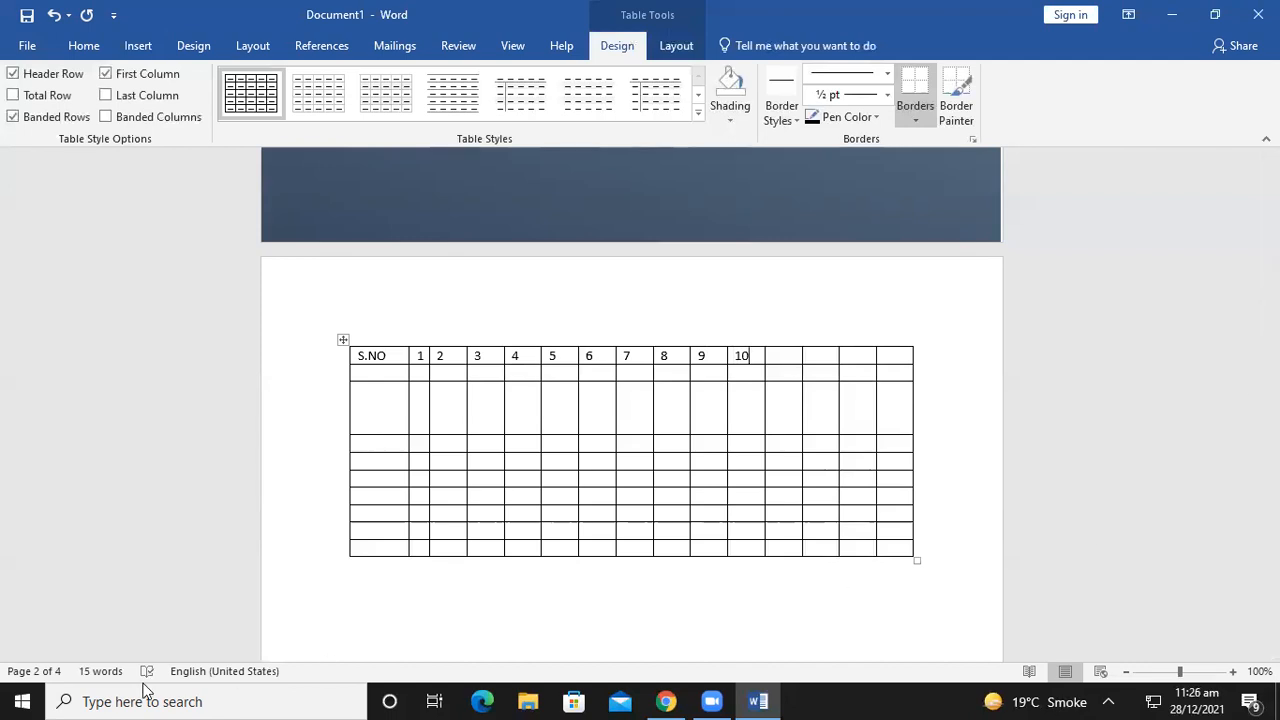
Place the cursor below the numbered table and choose Draw Table from the Table menu
click(130, 50)
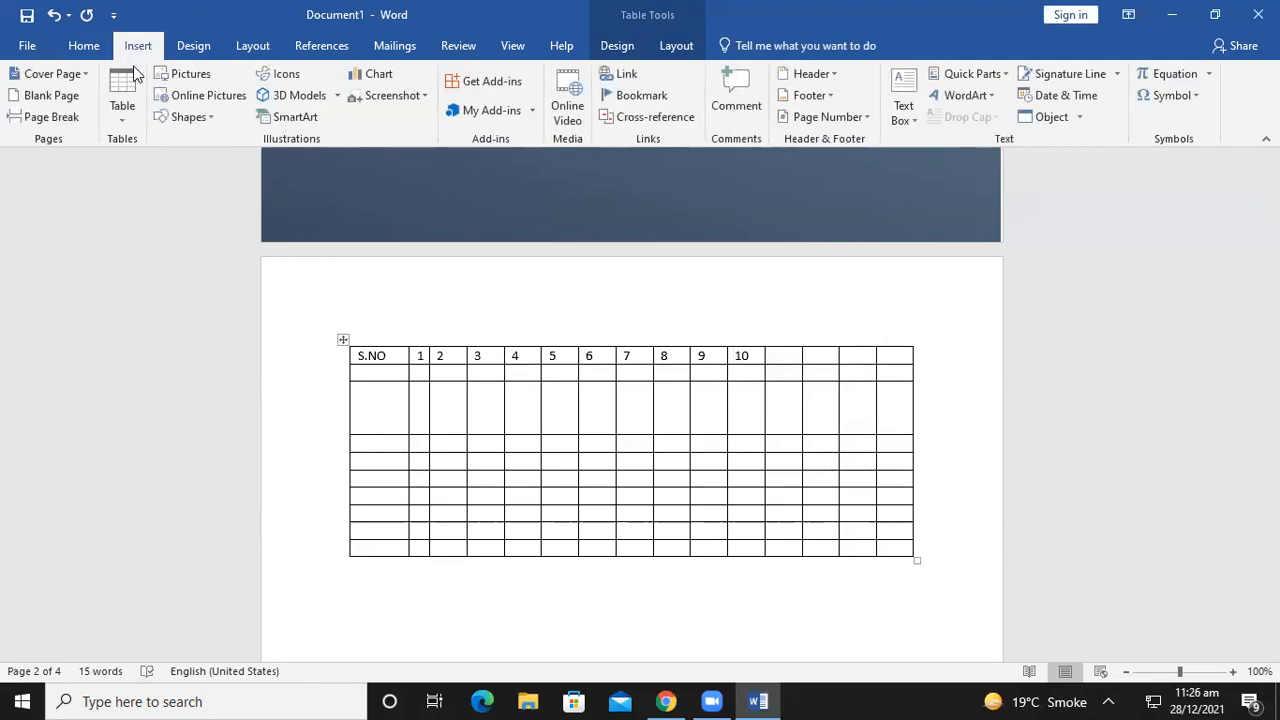
click(135, 113)
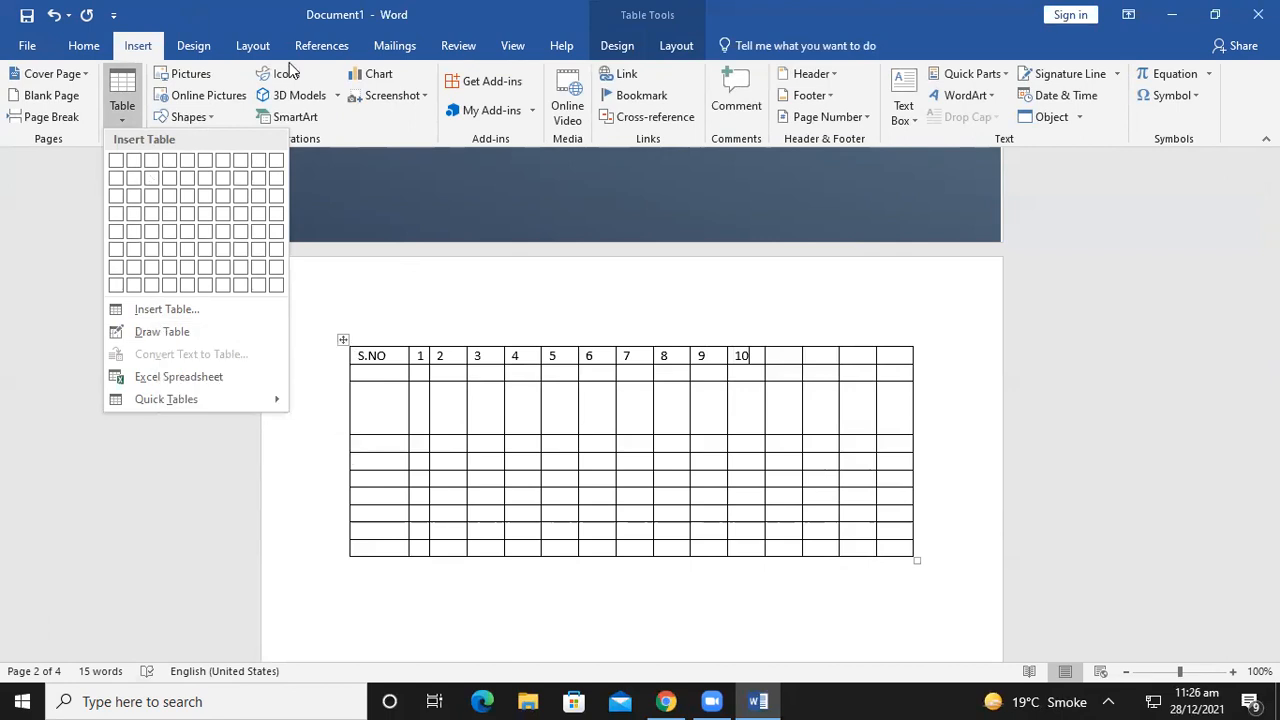
scroll(568, 382, down, 3)
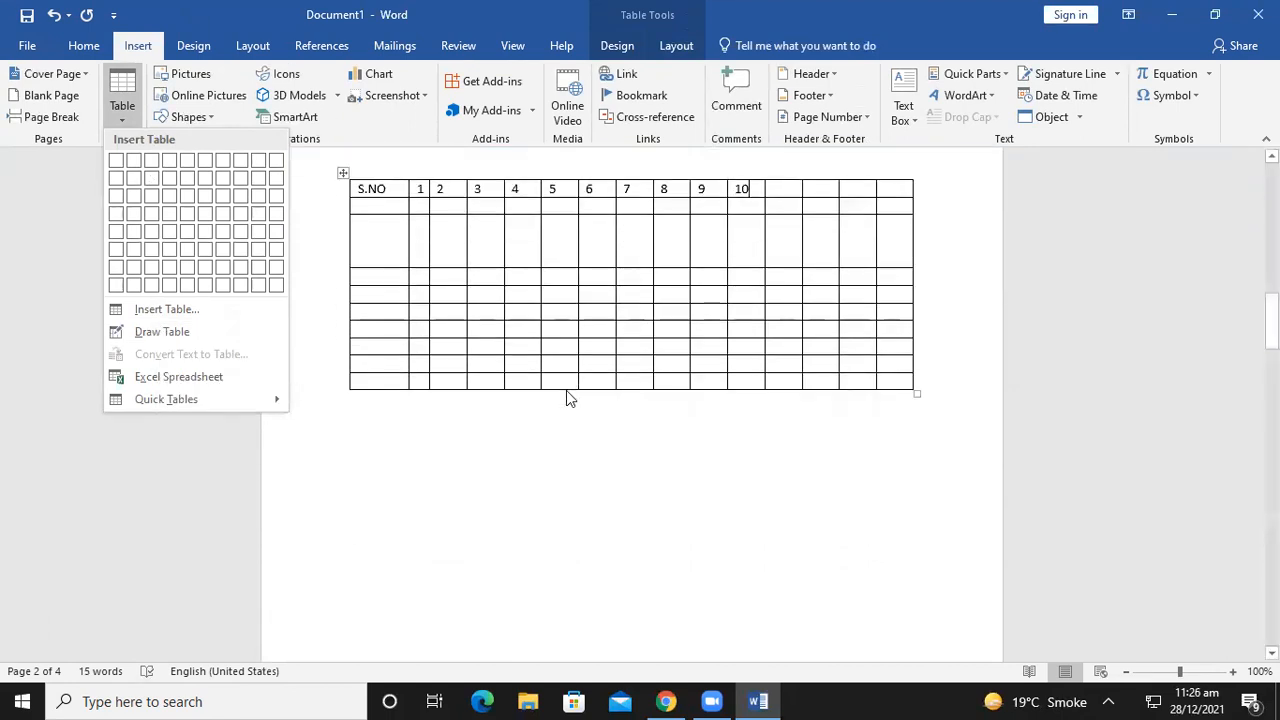
click(362, 454)
click(362, 454)
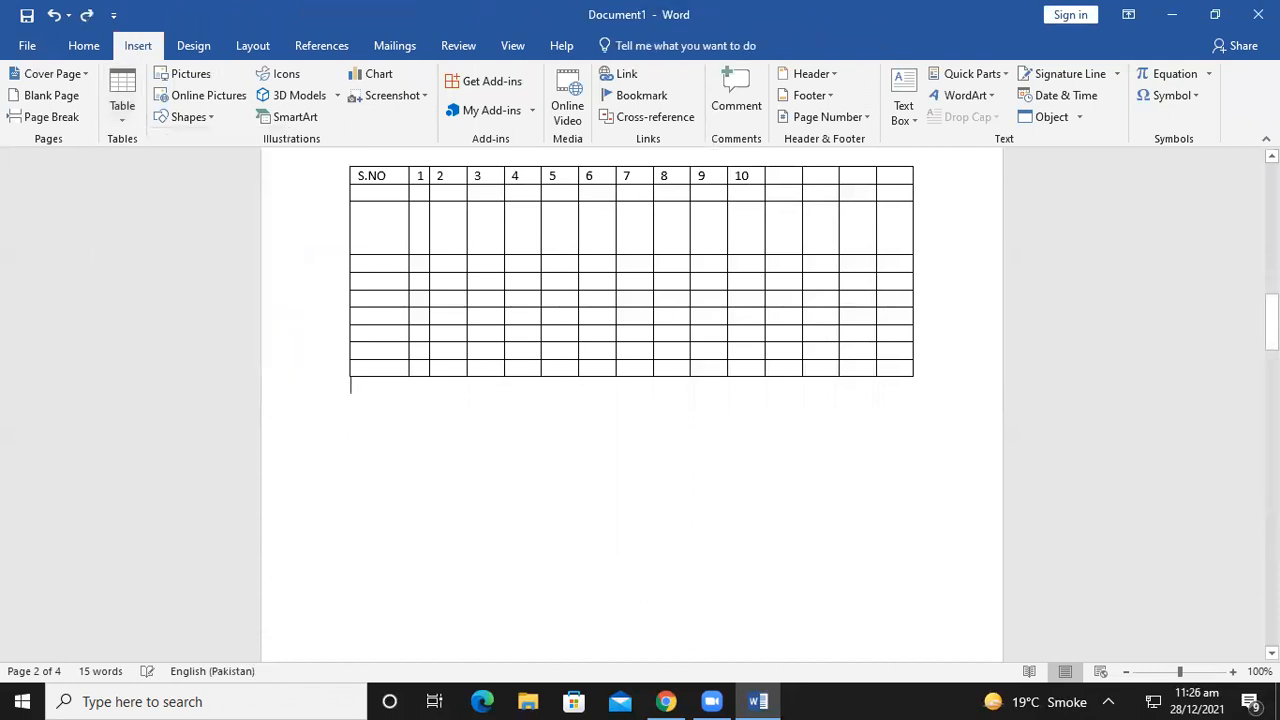
click(135, 108)
click(170, 333)
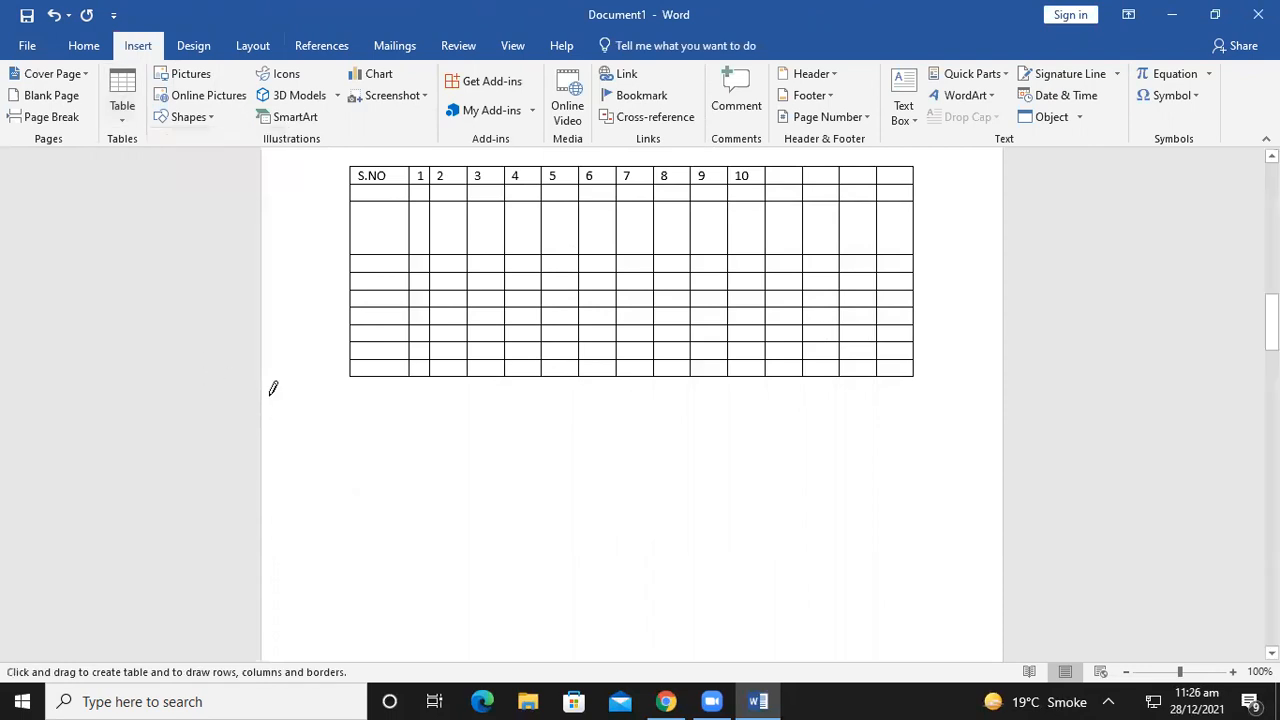
Draw a table outline below the grid and divide it into seven columns, three of them narrow
mouse_move(309, 424)
mouse_down()
mouse_move(700, 551)
mouse_move(958, 671)
mouse_move(923, 603)
mouse_move(983, 652)
mouse_up()
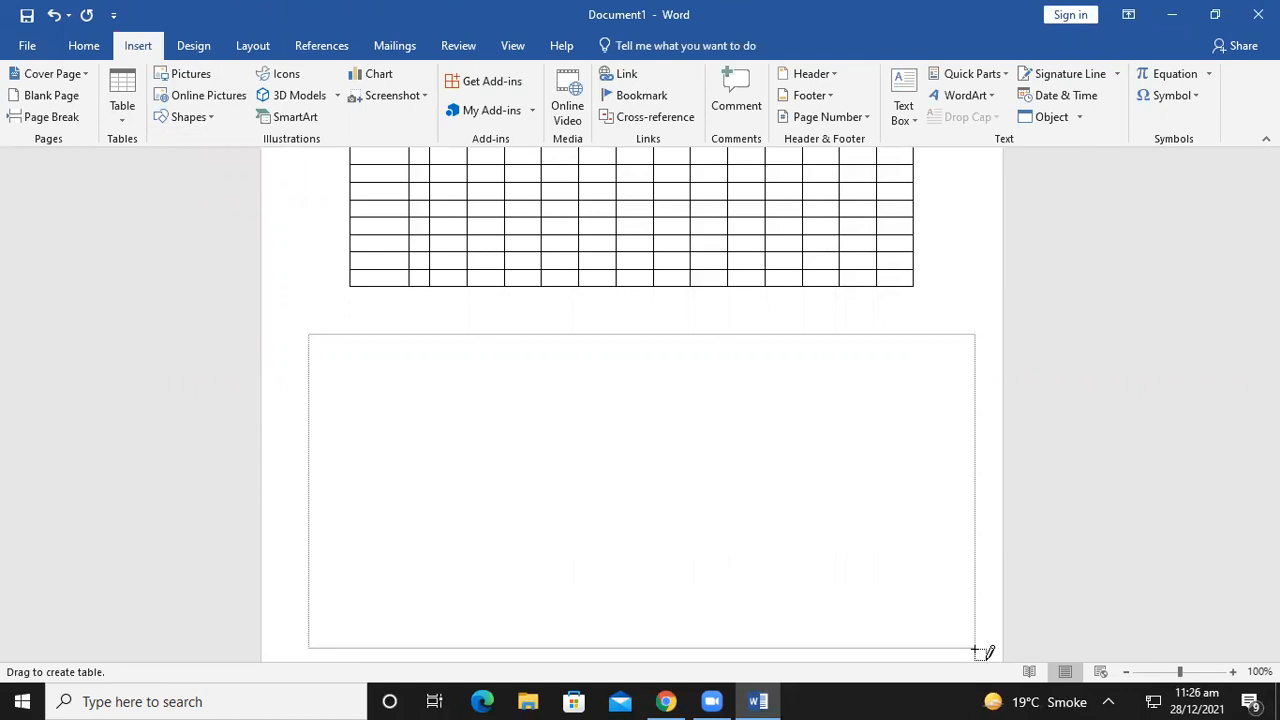
drag(983, 652, 983, 652)
scroll(431, 335, down, 1)
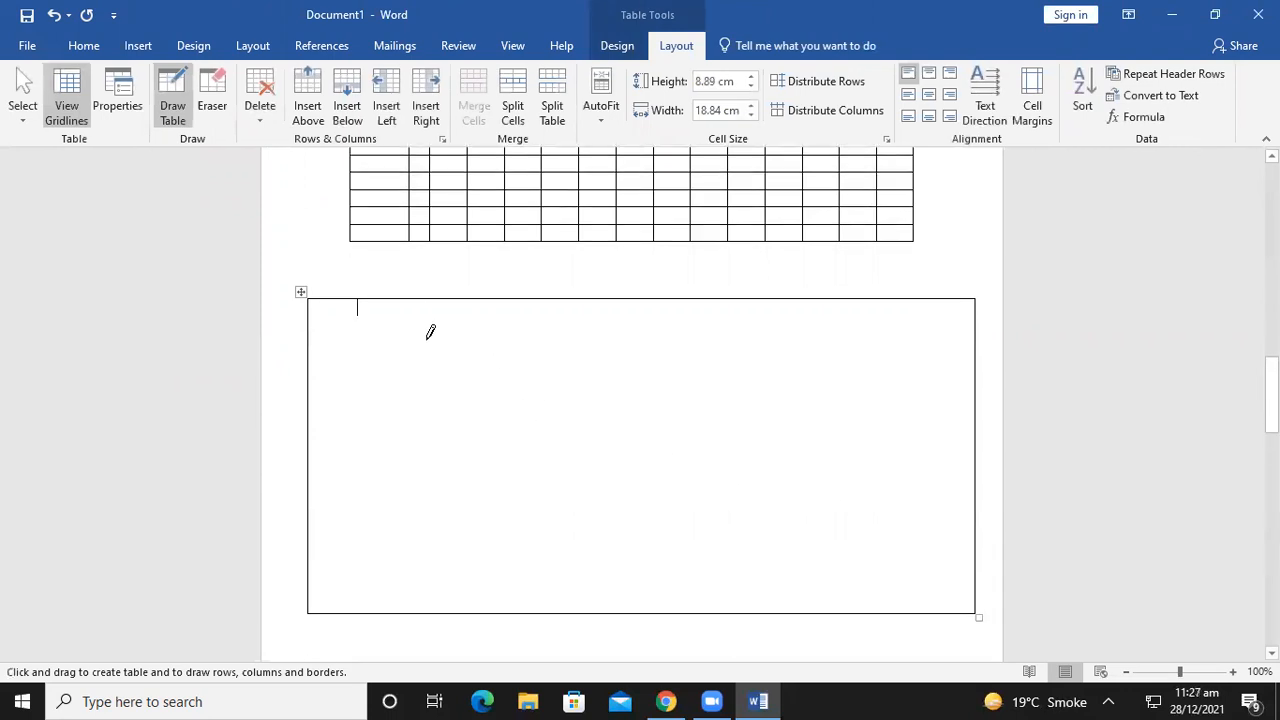
drag(430, 298, 441, 446)
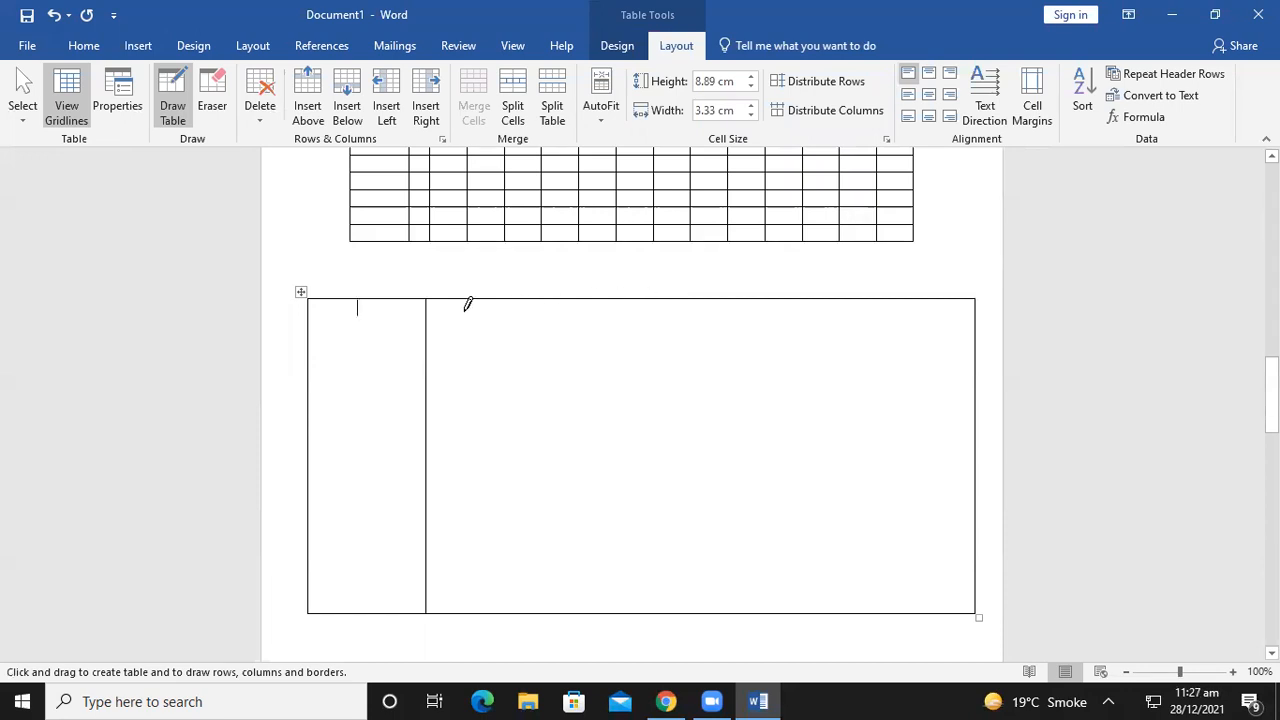
drag(443, 314, 449, 510)
drag(460, 316, 463, 420)
drag(477, 314, 482, 422)
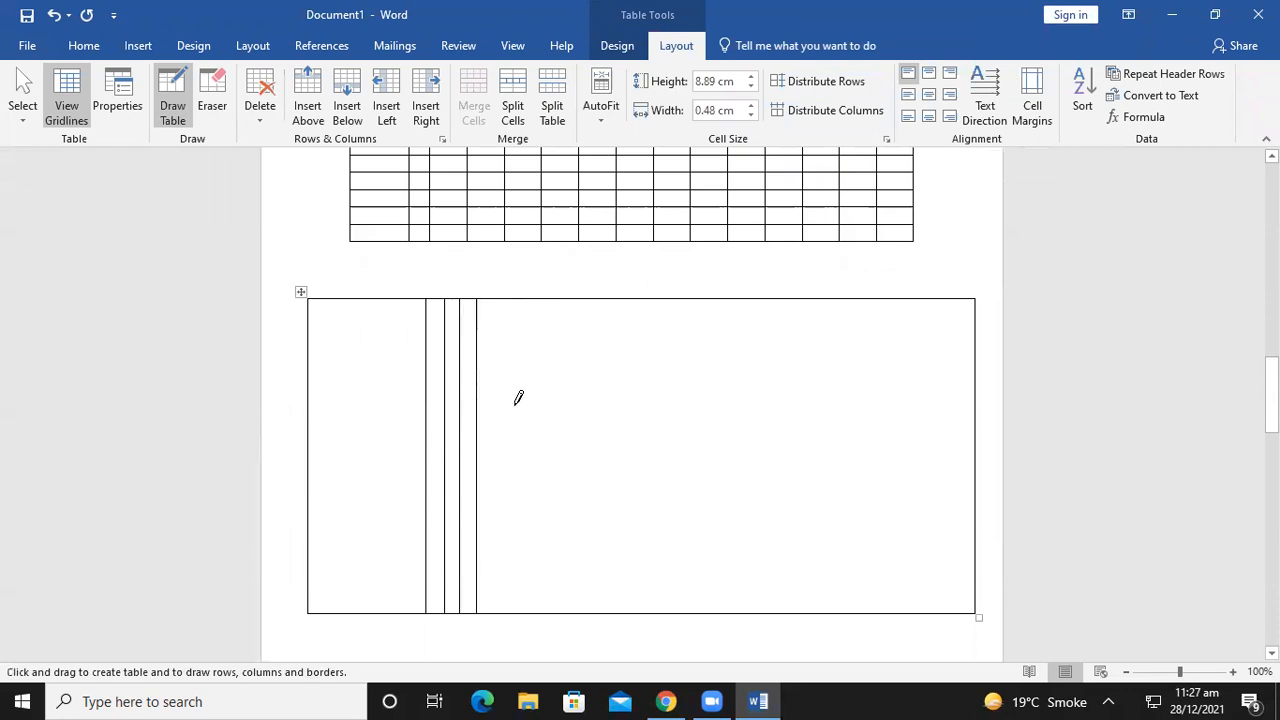
mouse_move(654, 306)
mouse_down()
mouse_move(640, 509)
mouse_move(679, 506)
mouse_up()
drag(820, 351, 806, 525)
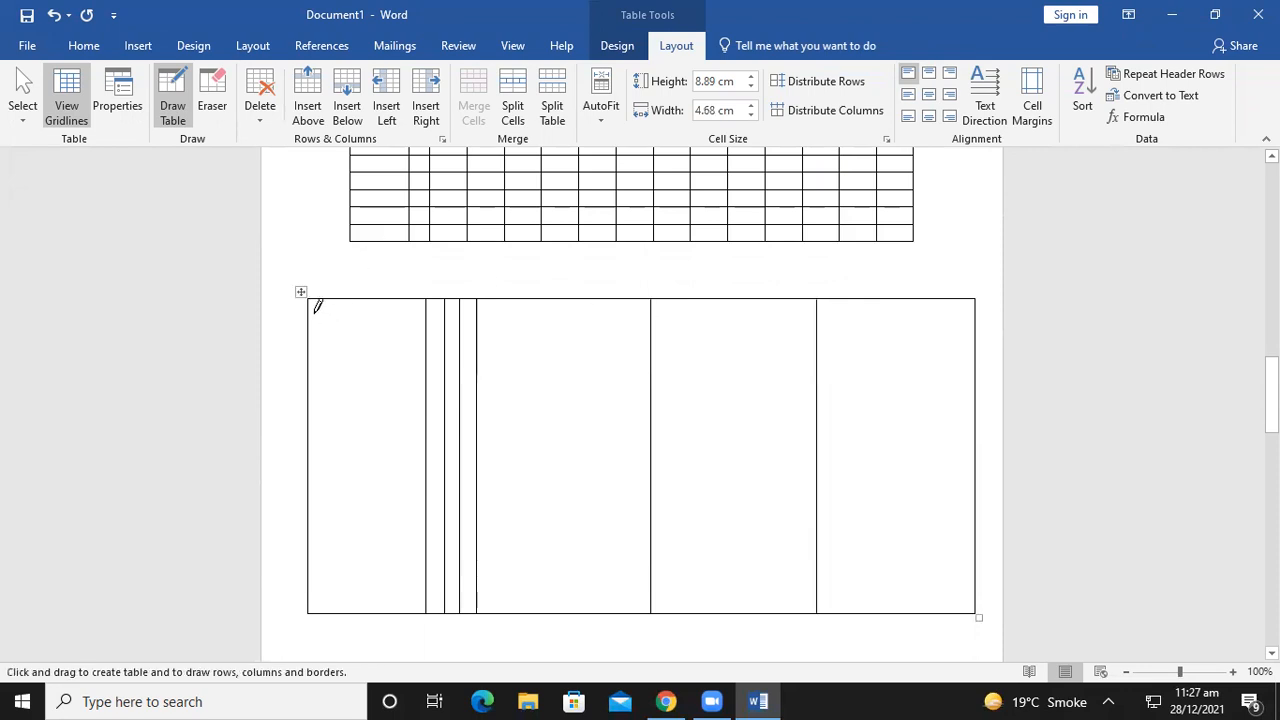
Draw three horizontal borders splitting the hand-drawn table into four rows of differing height
drag(501, 314, 946, 302)
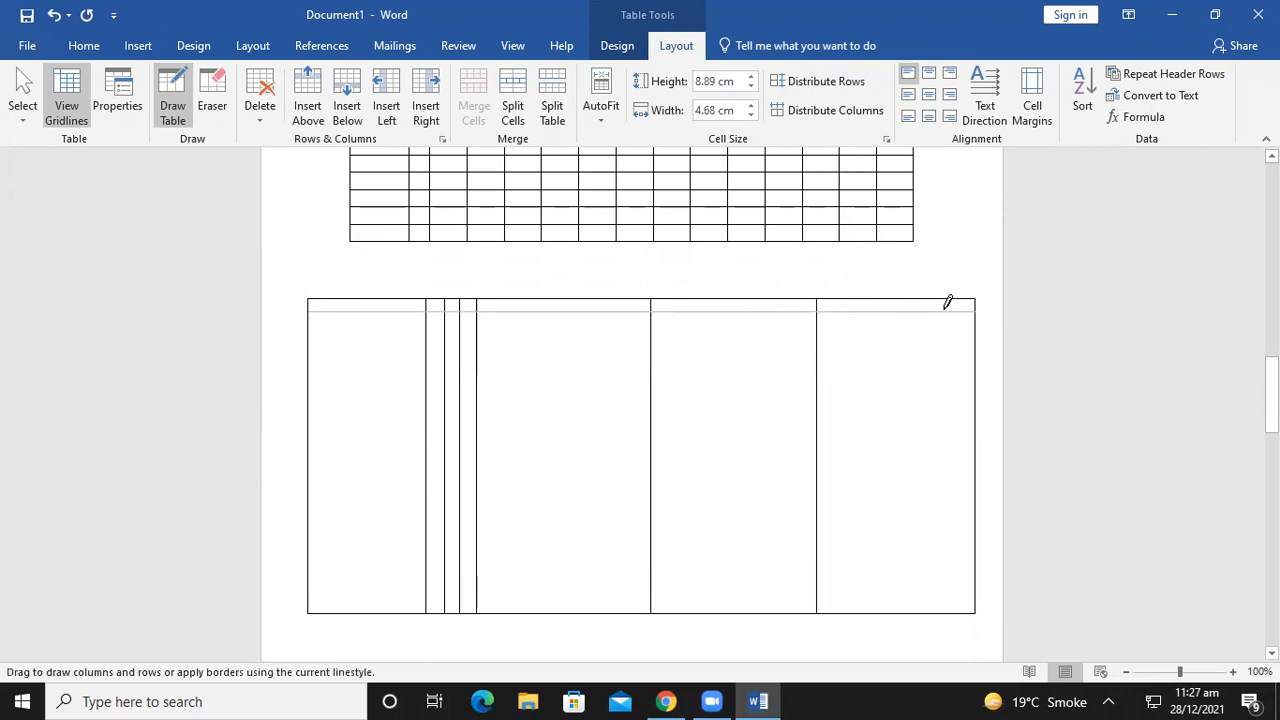
mouse_move(314, 349)
mouse_down()
mouse_move(669, 363)
mouse_move(914, 329)
mouse_move(988, 347)
mouse_up()
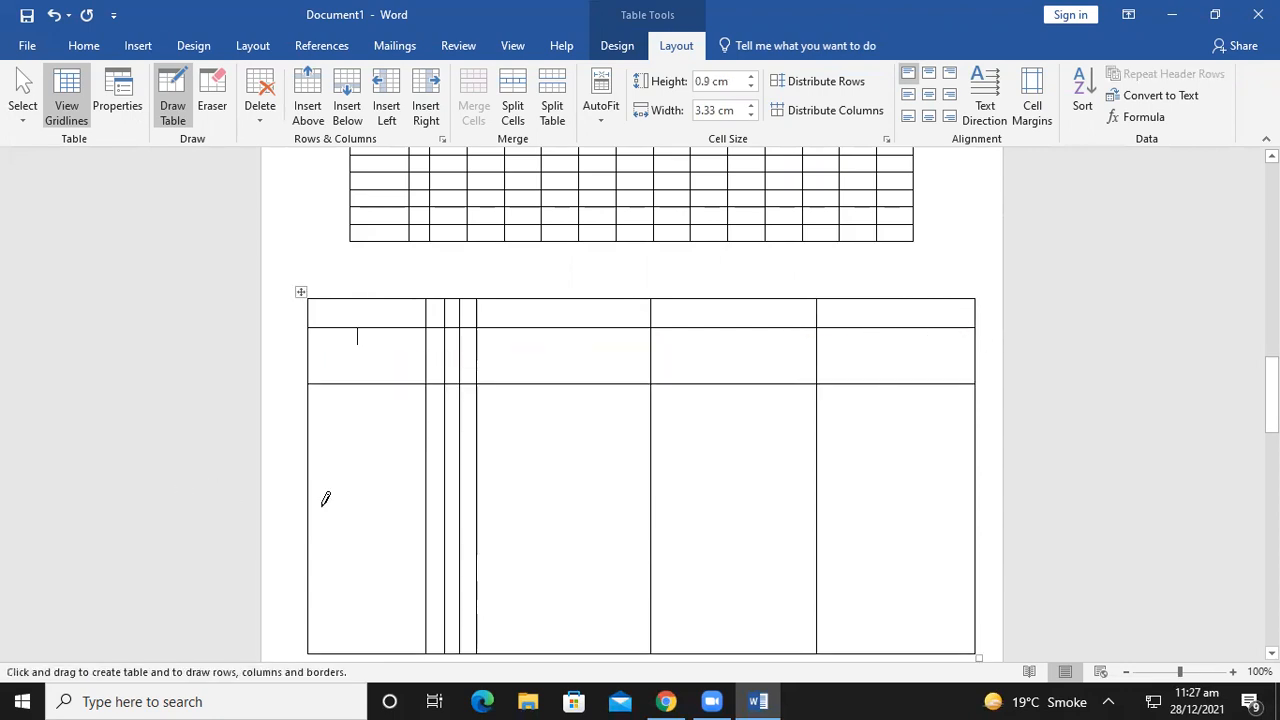
drag(513, 535, 908, 538)
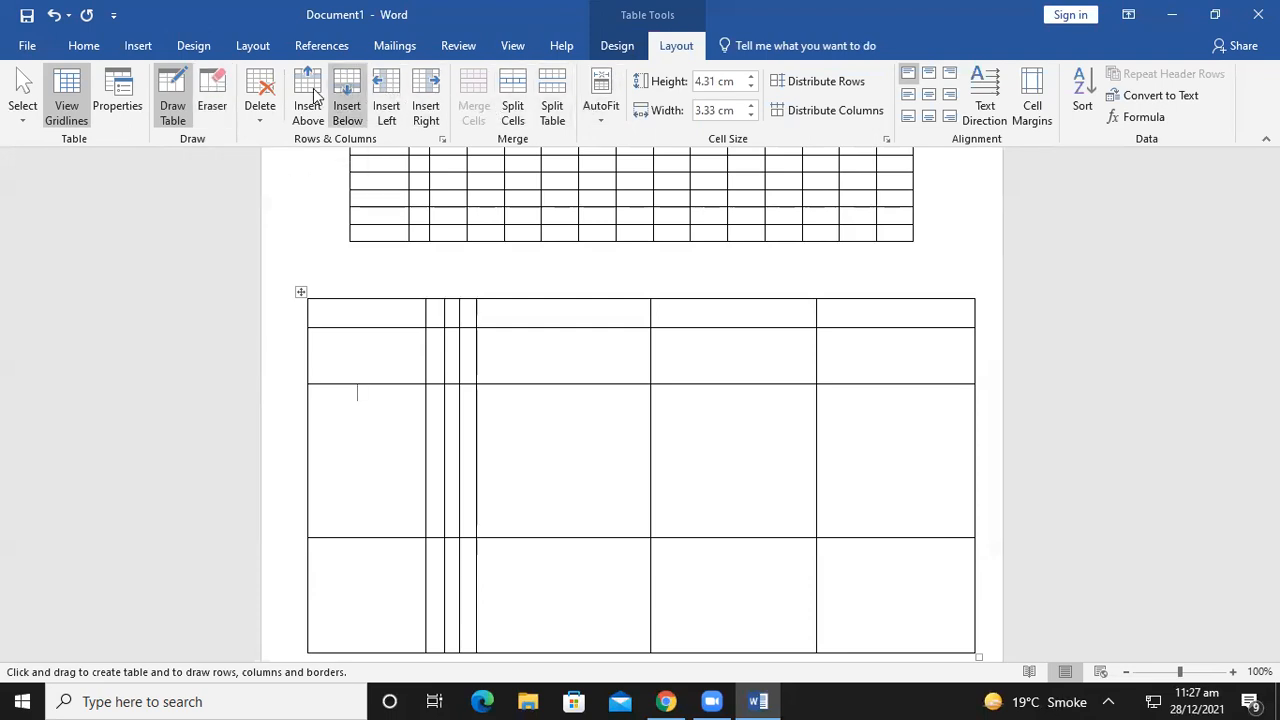
Erase inner borders to merge stacked cells in the middle wide, sixth and first columns
click(219, 113)
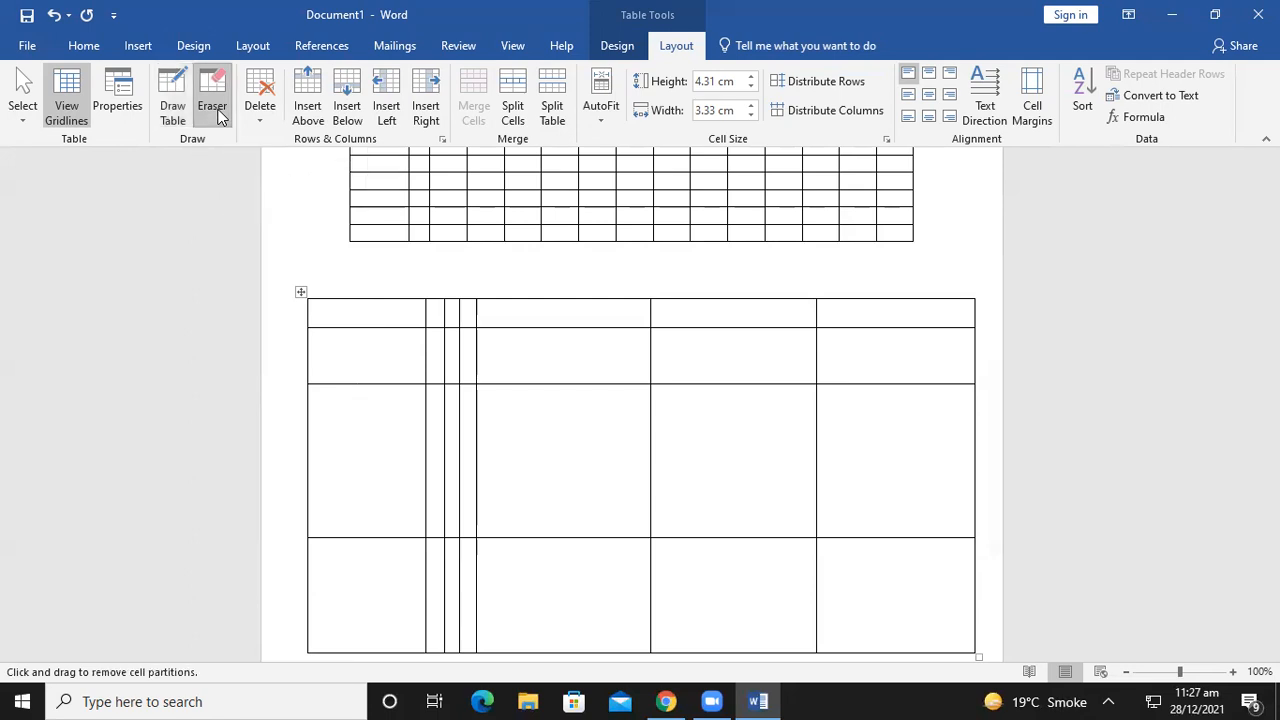
click(554, 382)
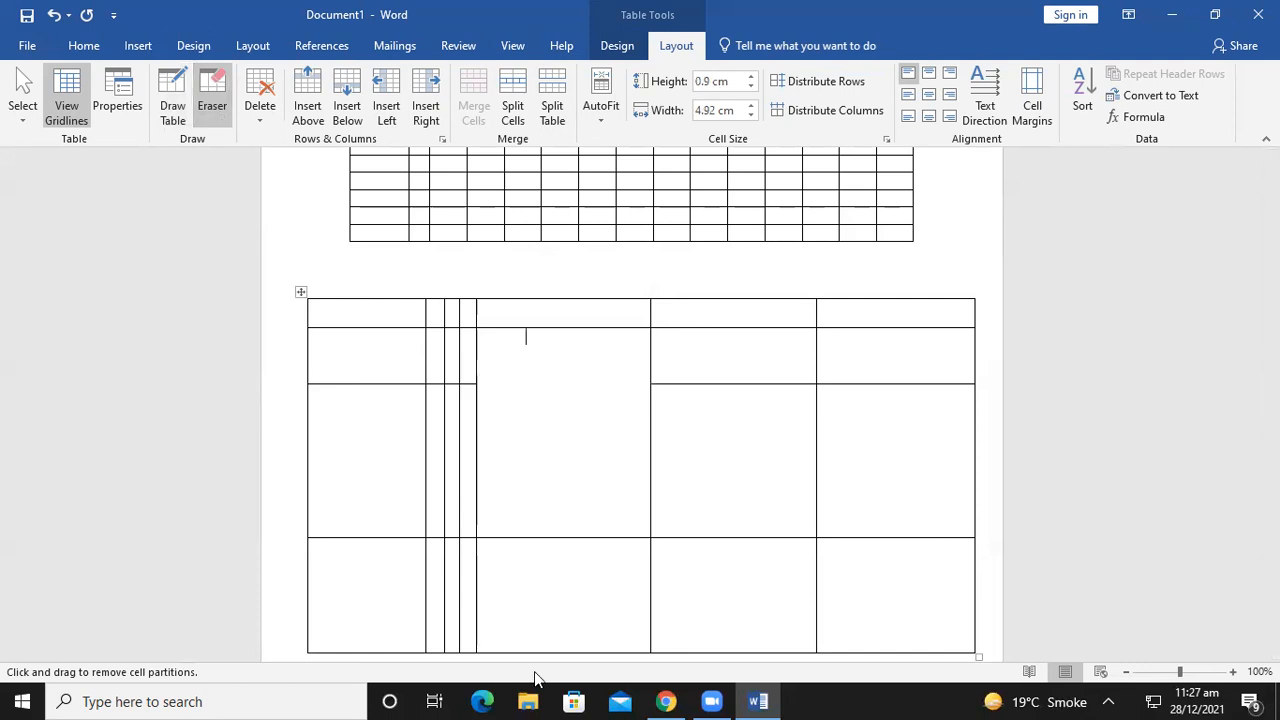
click(766, 537)
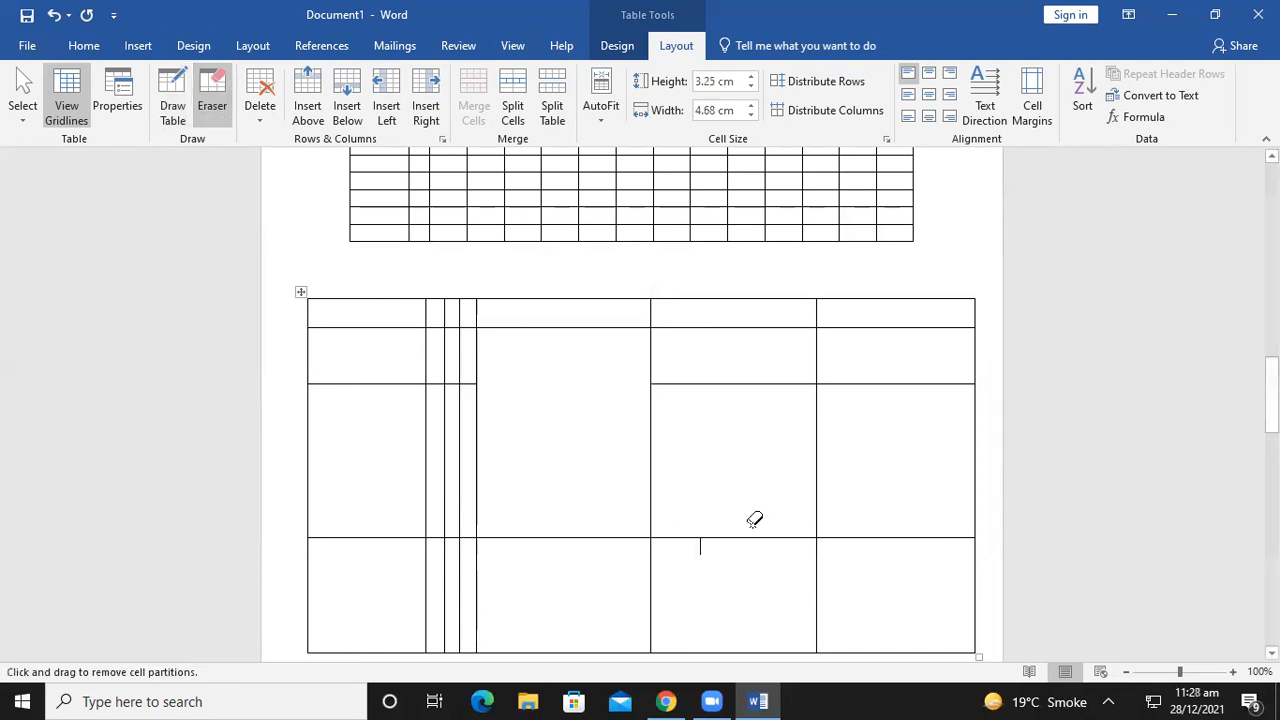
click(386, 537)
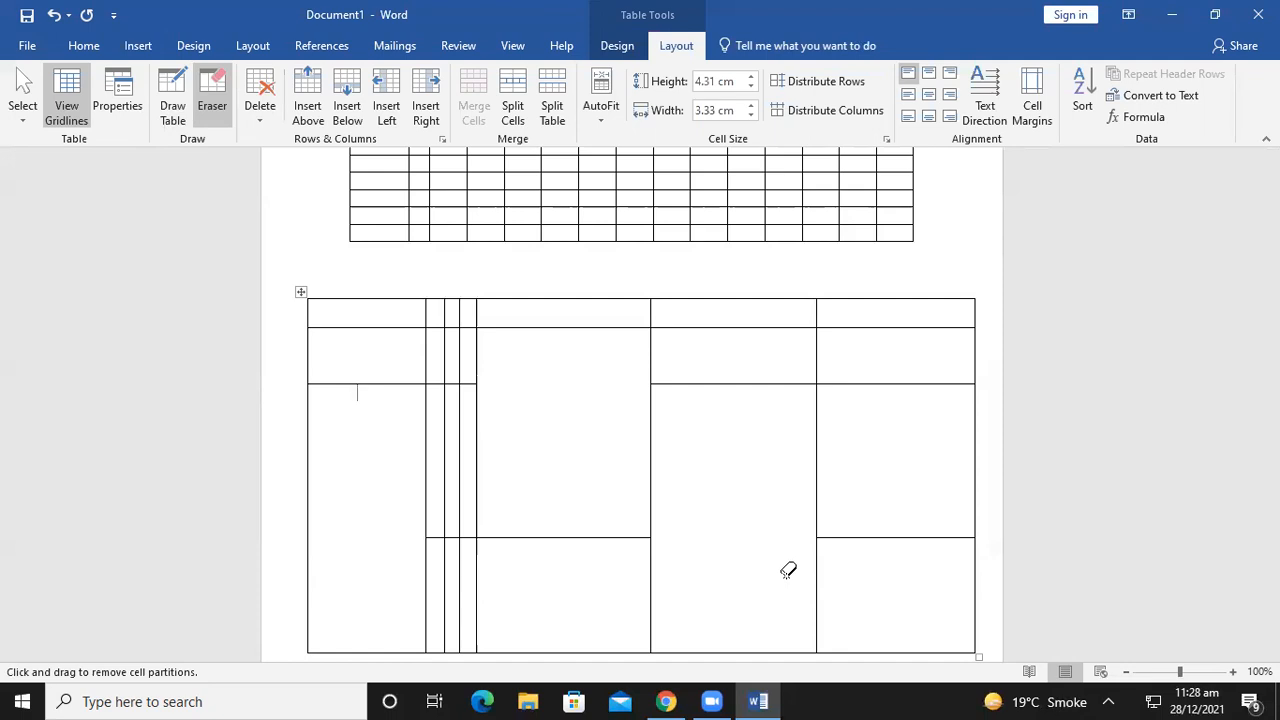
Undo the hand-drawn box table with three undos, then add two blank lines below the gridded table
key(ctrl+z)
key(ctrl+z)
key(ctrl+z)
key(ctrl+z)
key(ctrl+z)
key(ctrl+z)
key(ctrl+z)
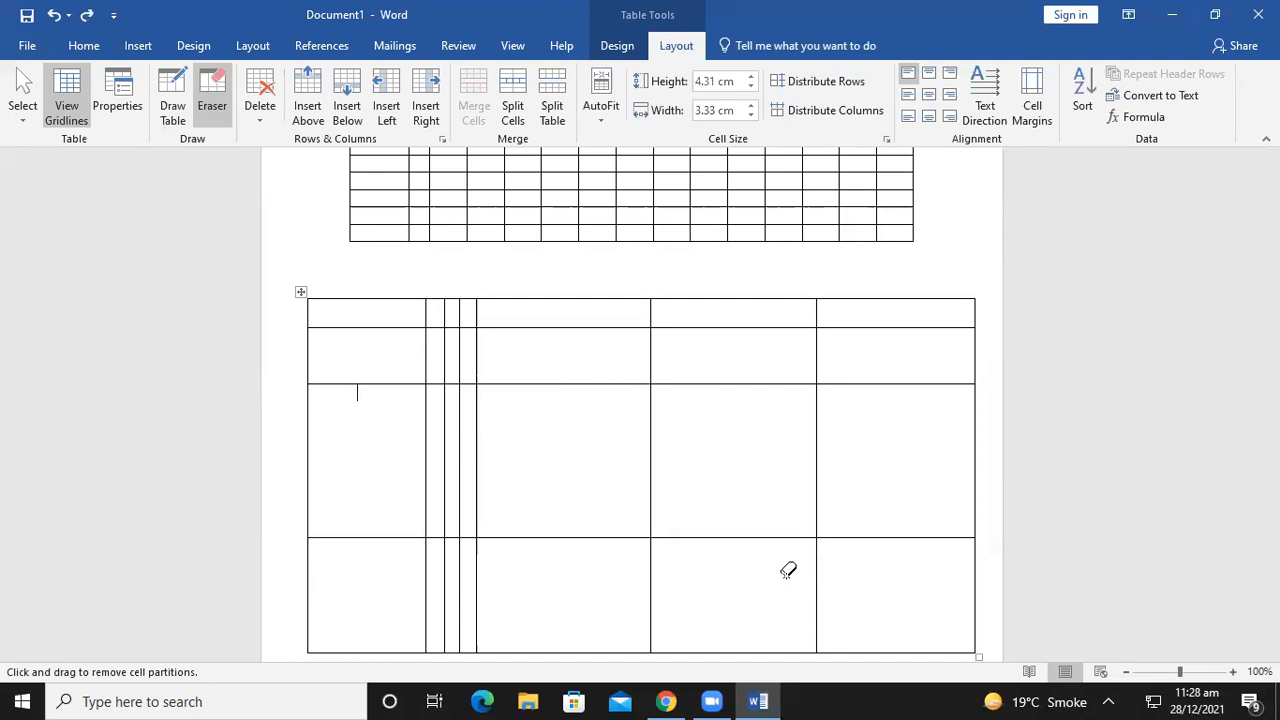
key(ctrl+z)
key(ctrl+z)
key(ctrl+z)
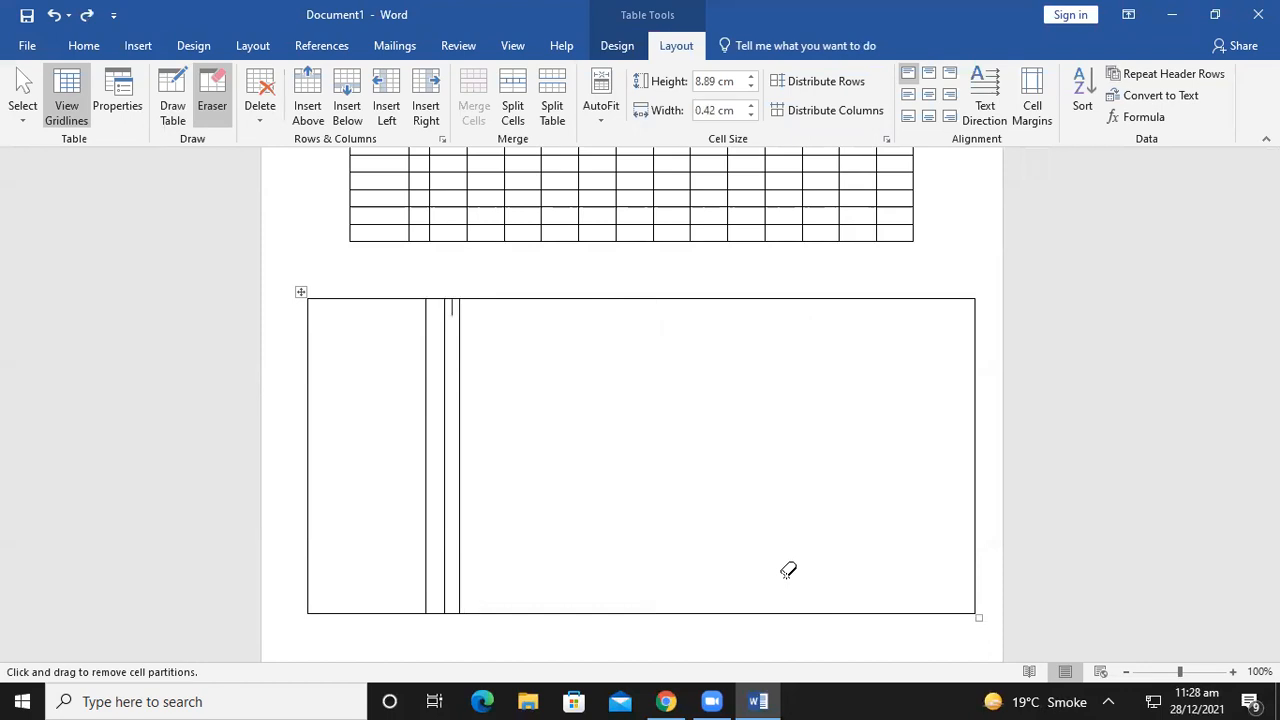
key(ctrl+z)
key(ctrl+z)
key(ctrl+z)
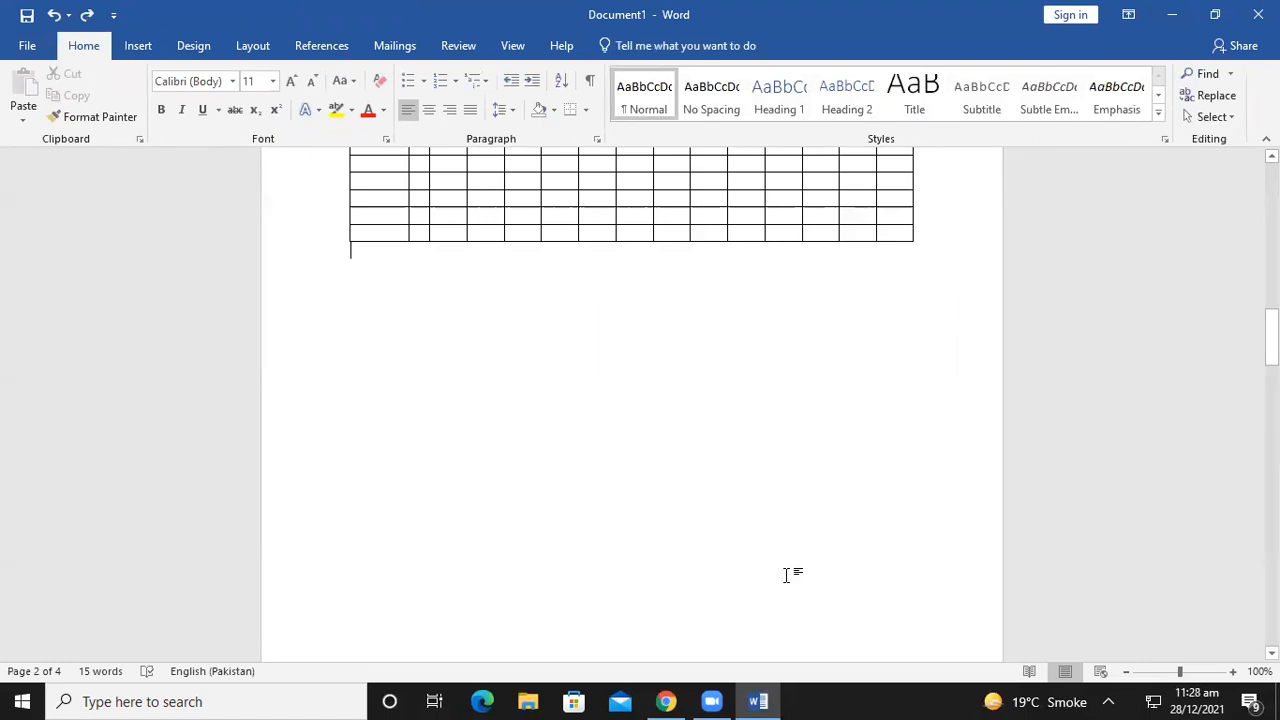
key(Return)
key(Return)
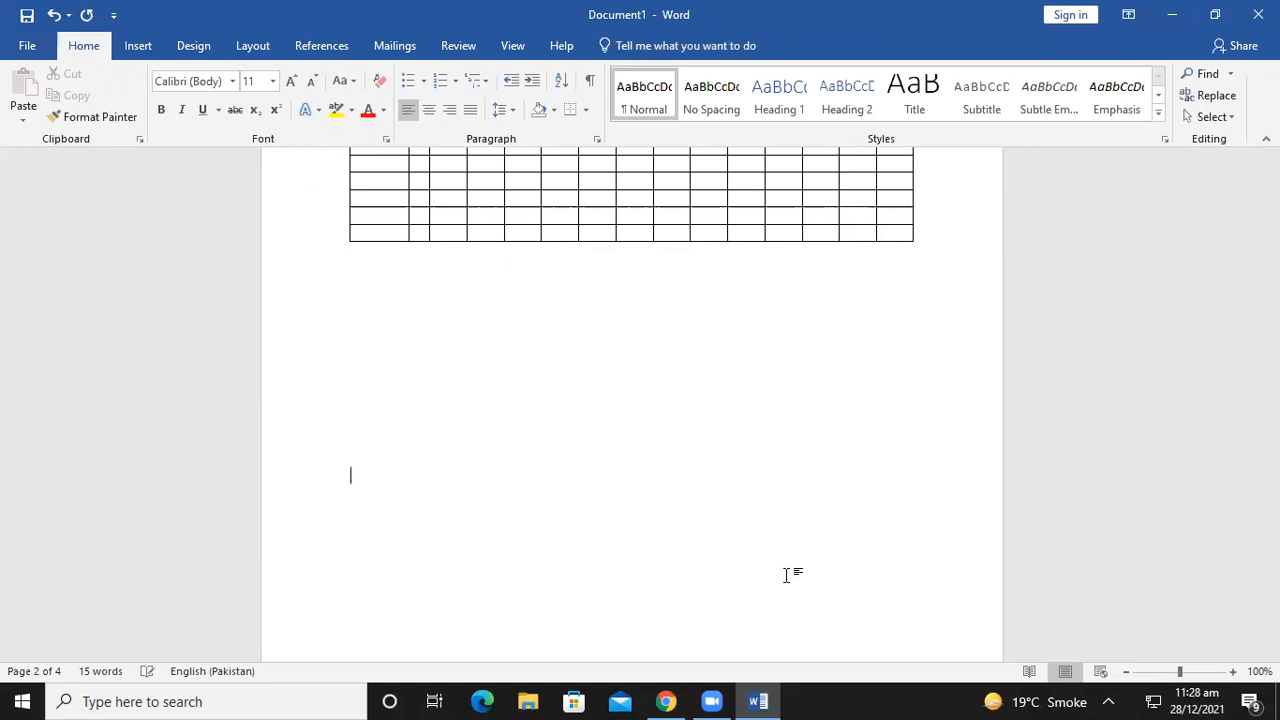
key(Return)
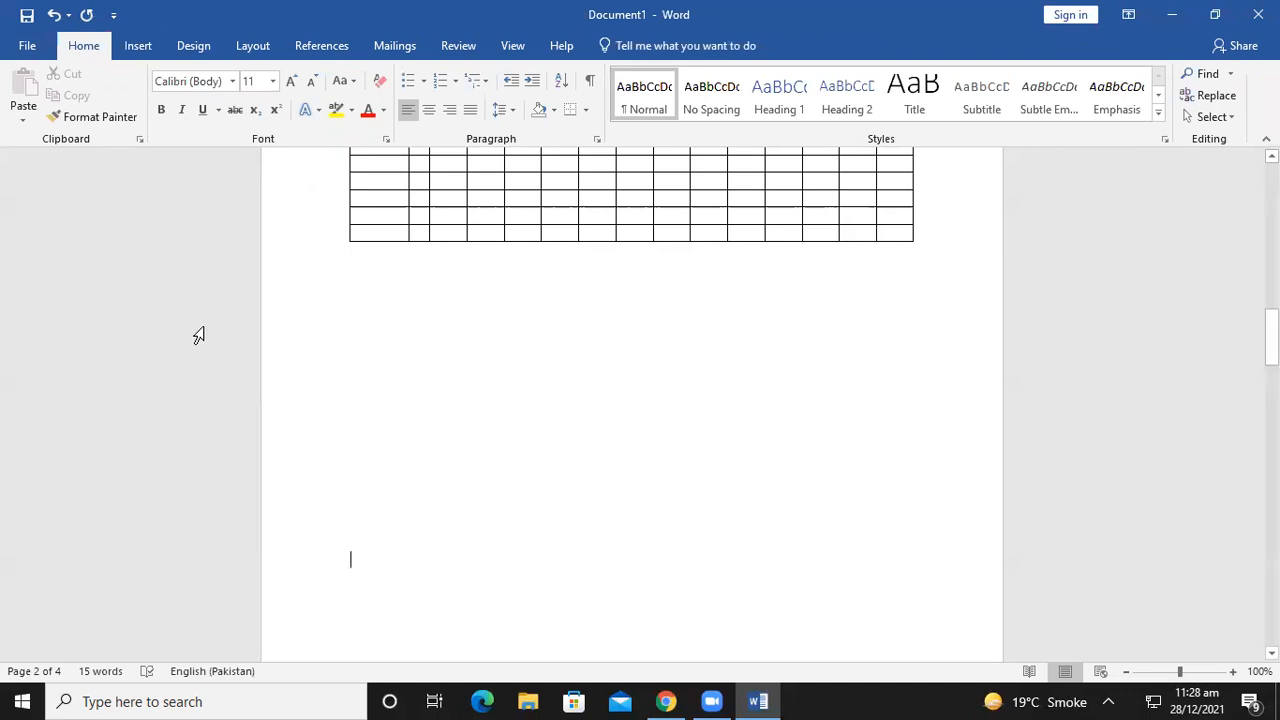
click(400, 329)
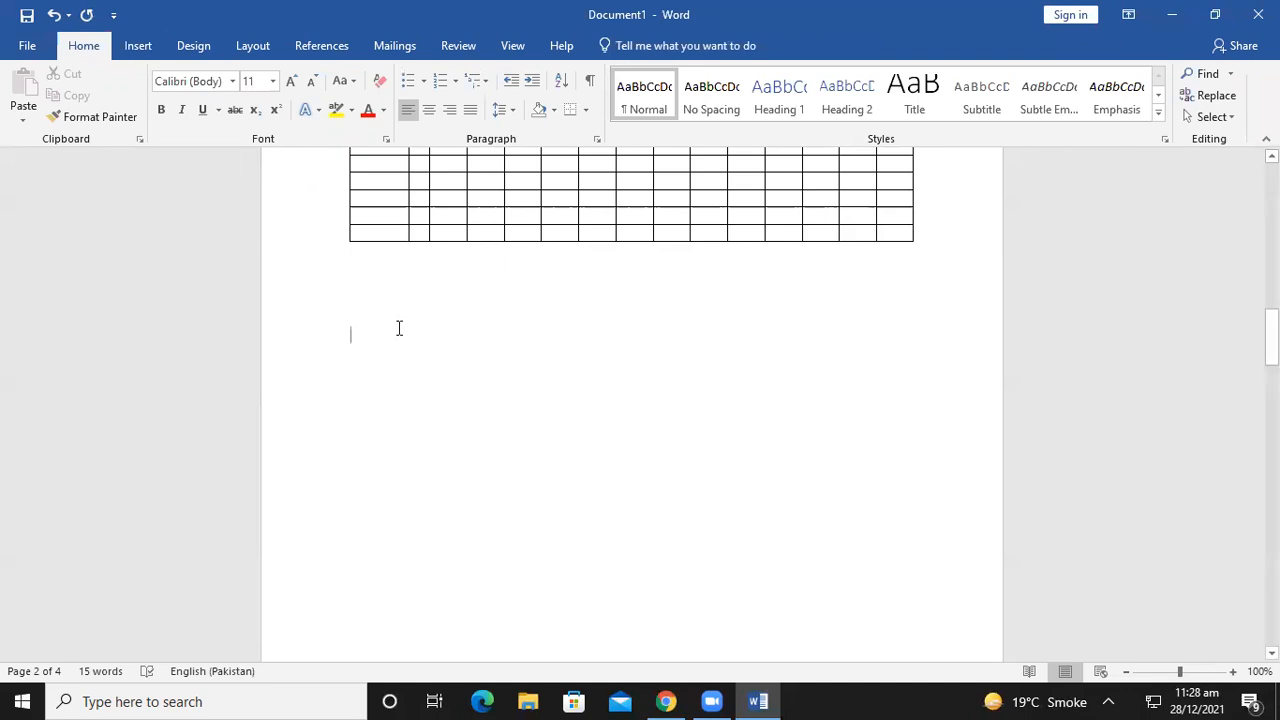
click(137, 46)
click(130, 117)
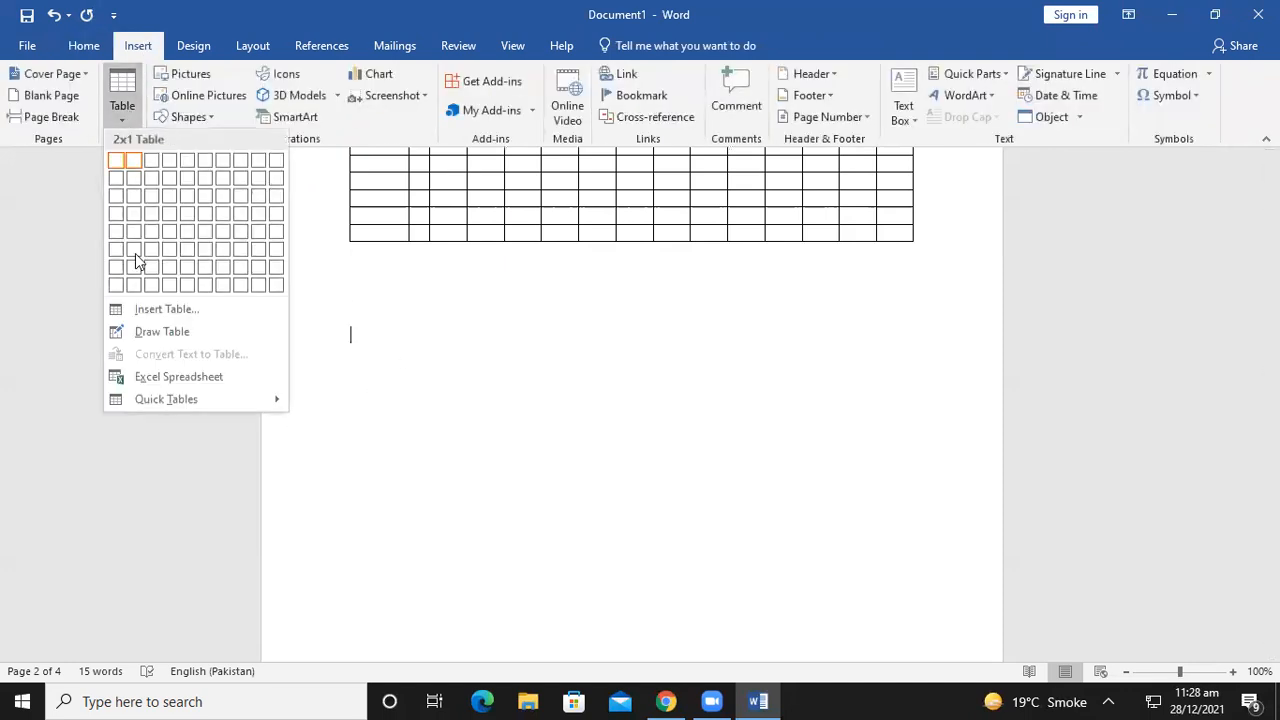
click(150, 332)
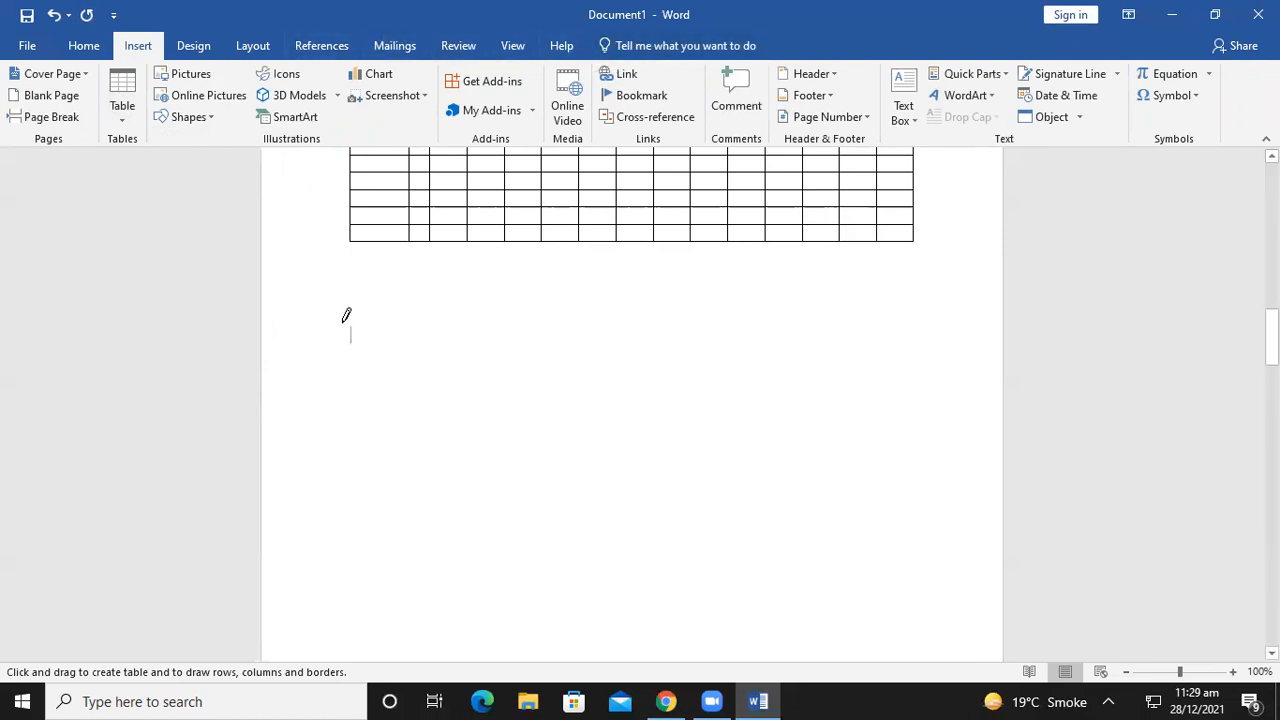
mouse_move(322, 323)
mouse_down()
mouse_move(540, 426)
mouse_move(930, 563)
mouse_move(944, 630)
mouse_move(977, 648)
mouse_up()
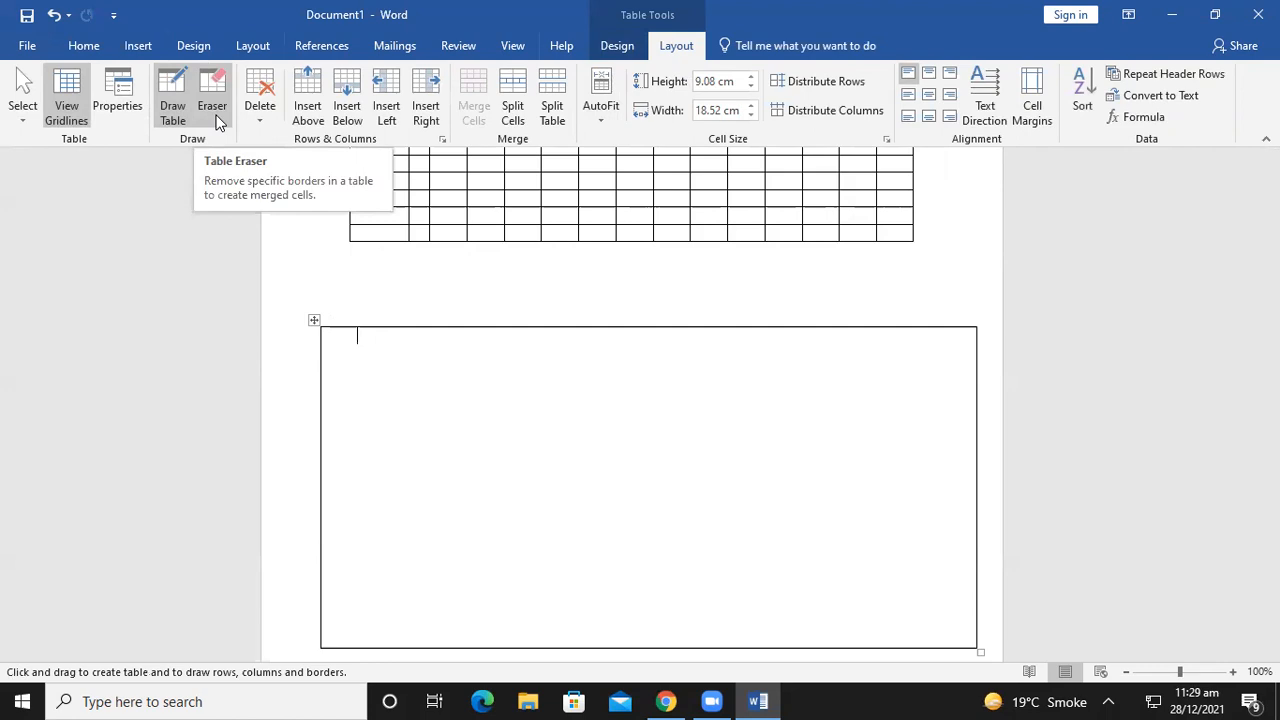
click(53, 15)
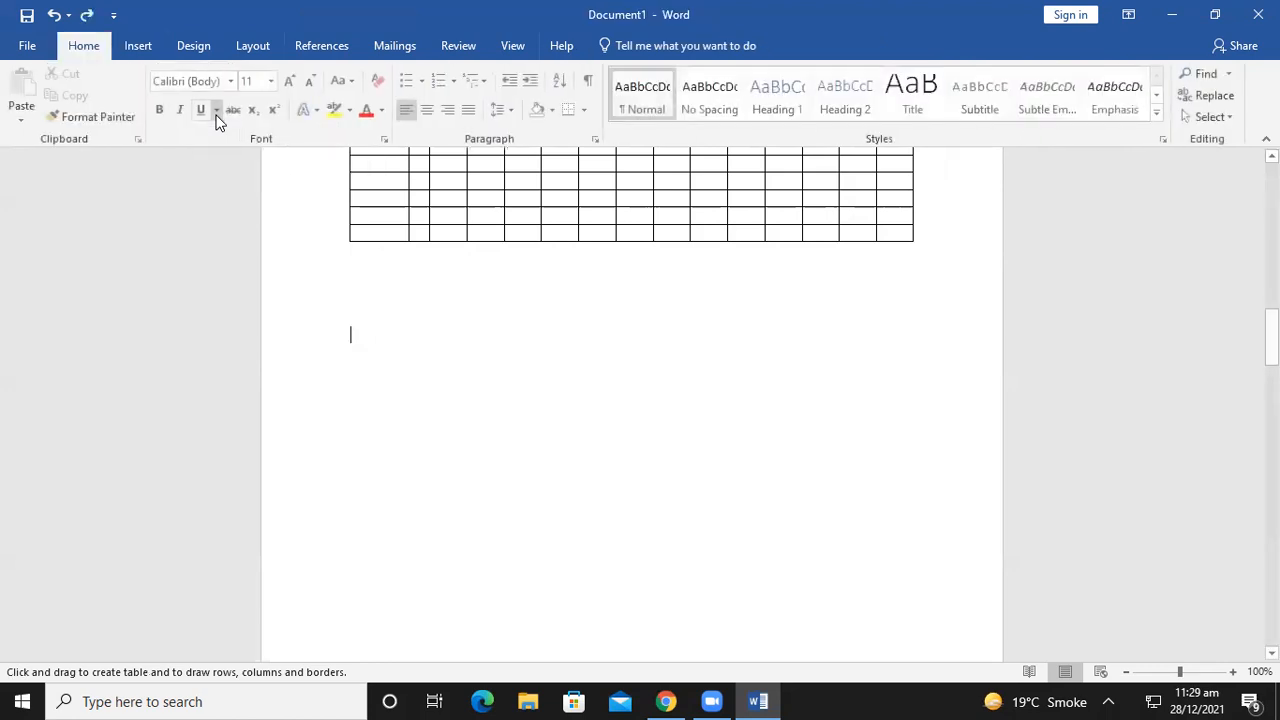
Bring up the Insert ribbon commands with the cursor in the blank space below the table
click(150, 50)
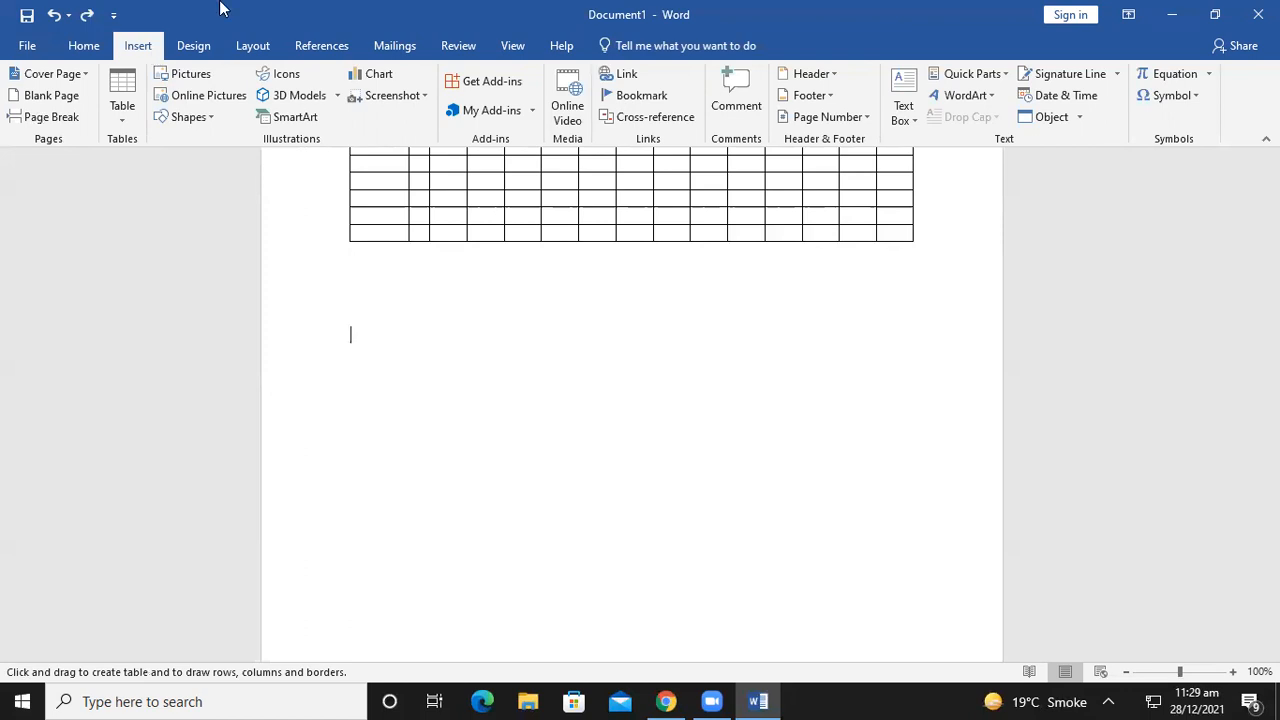
Open the Insert Pictures browser on the Desktop folder, then bring Chrome to the front
click(195, 77)
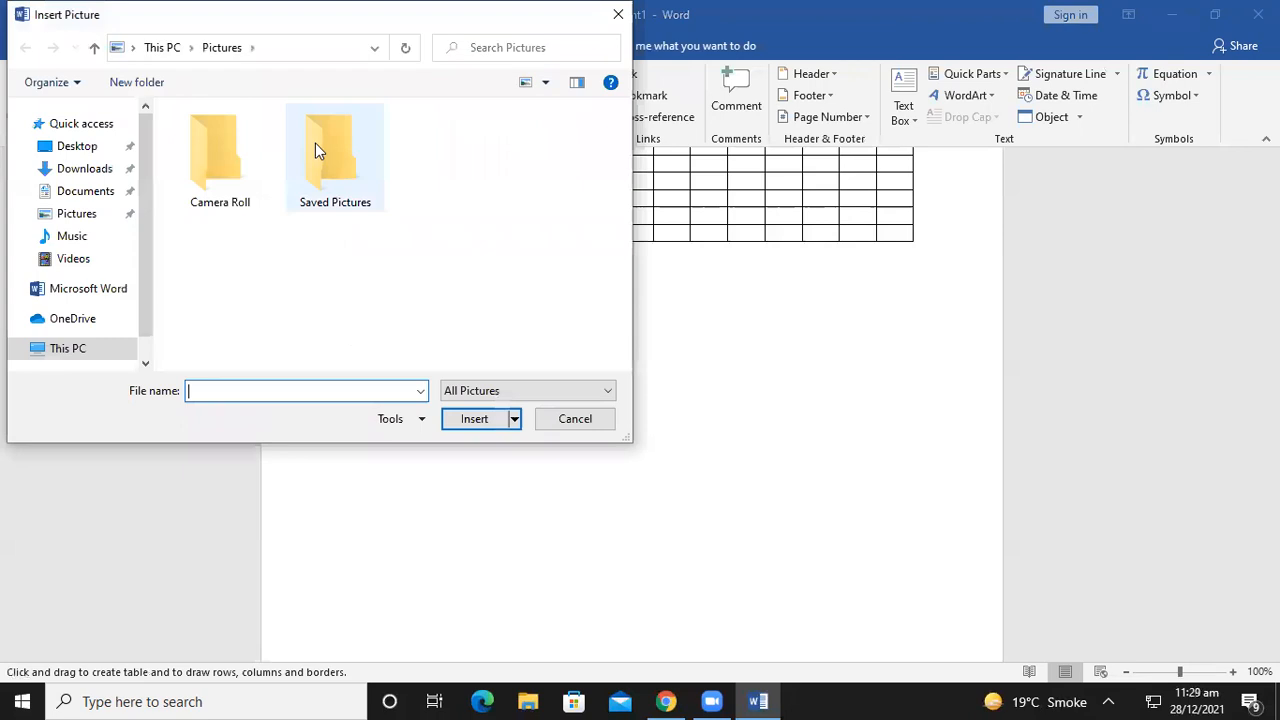
click(62, 148)
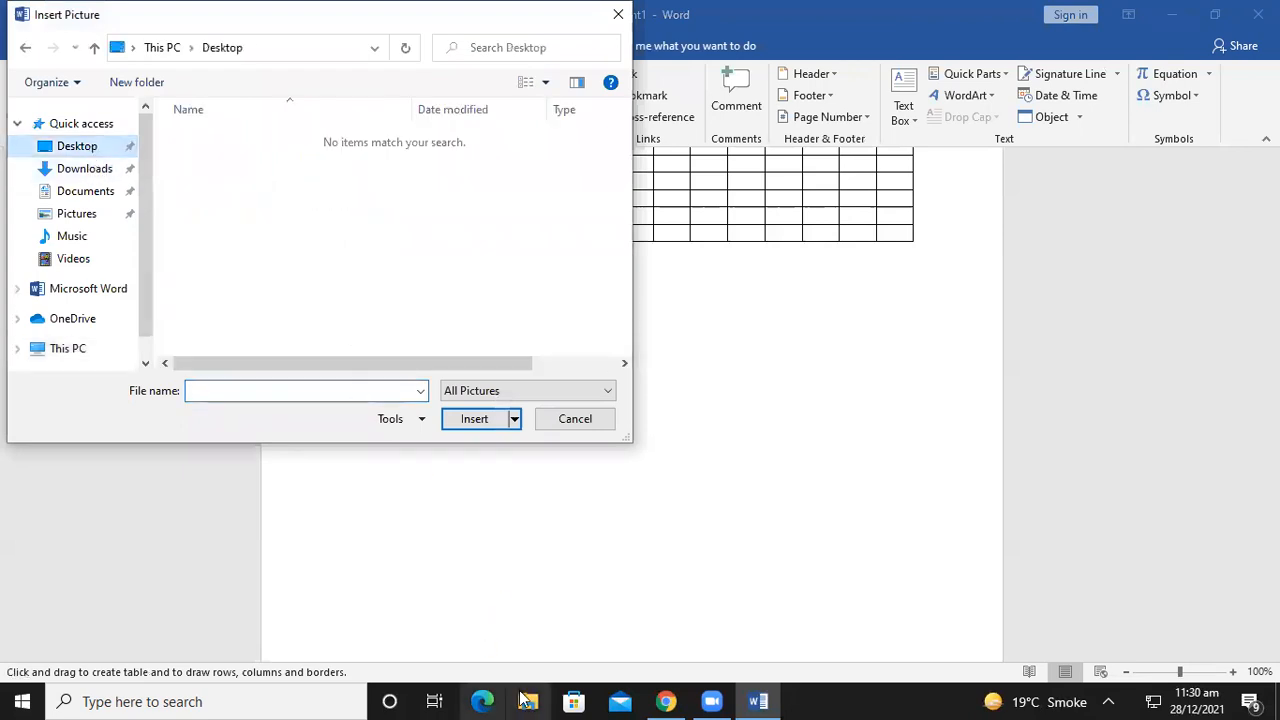
click(665, 701)
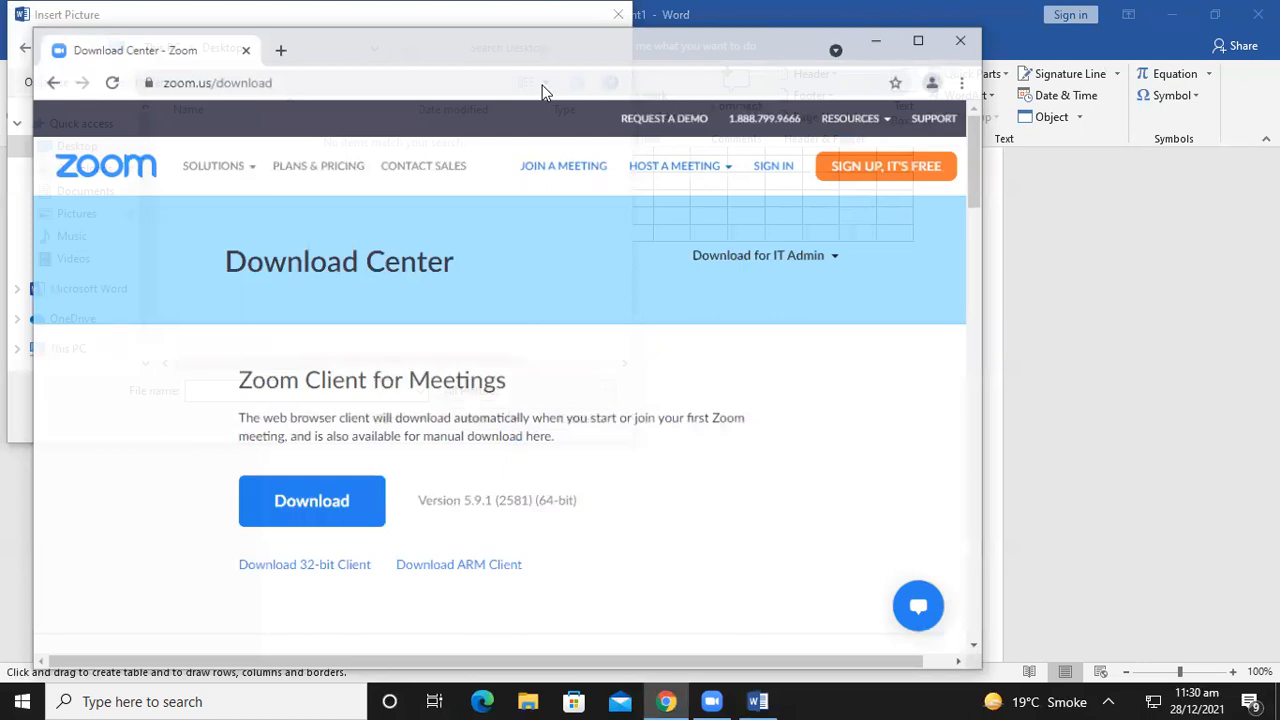
Search for 'ima' in a new Chrome tab and show the Google Images results
click(280, 42)
text(ima)
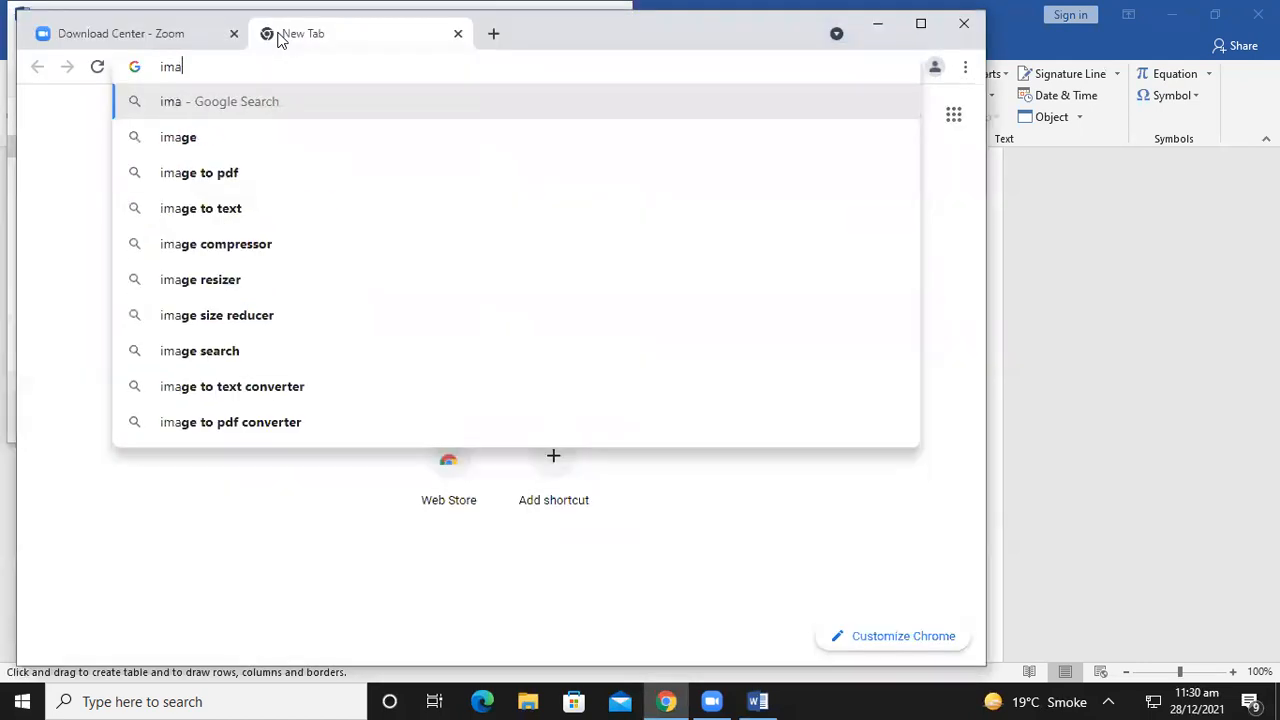
key(Return)
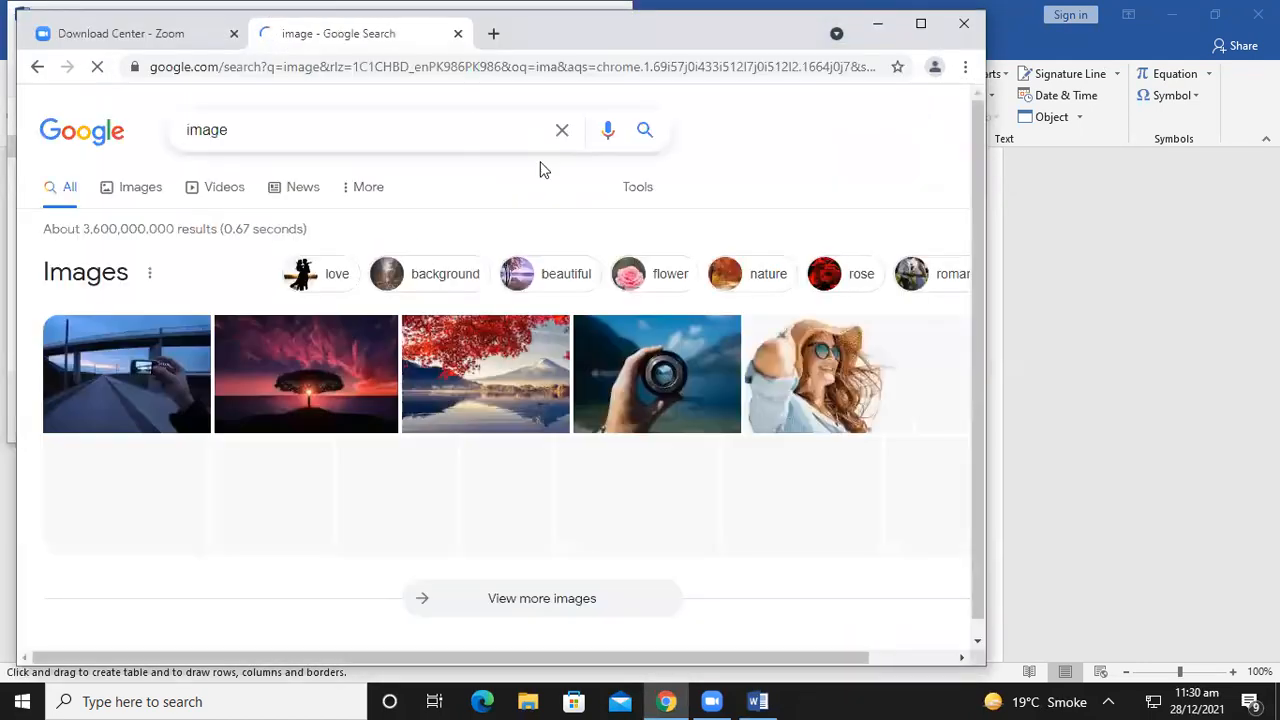
click(140, 194)
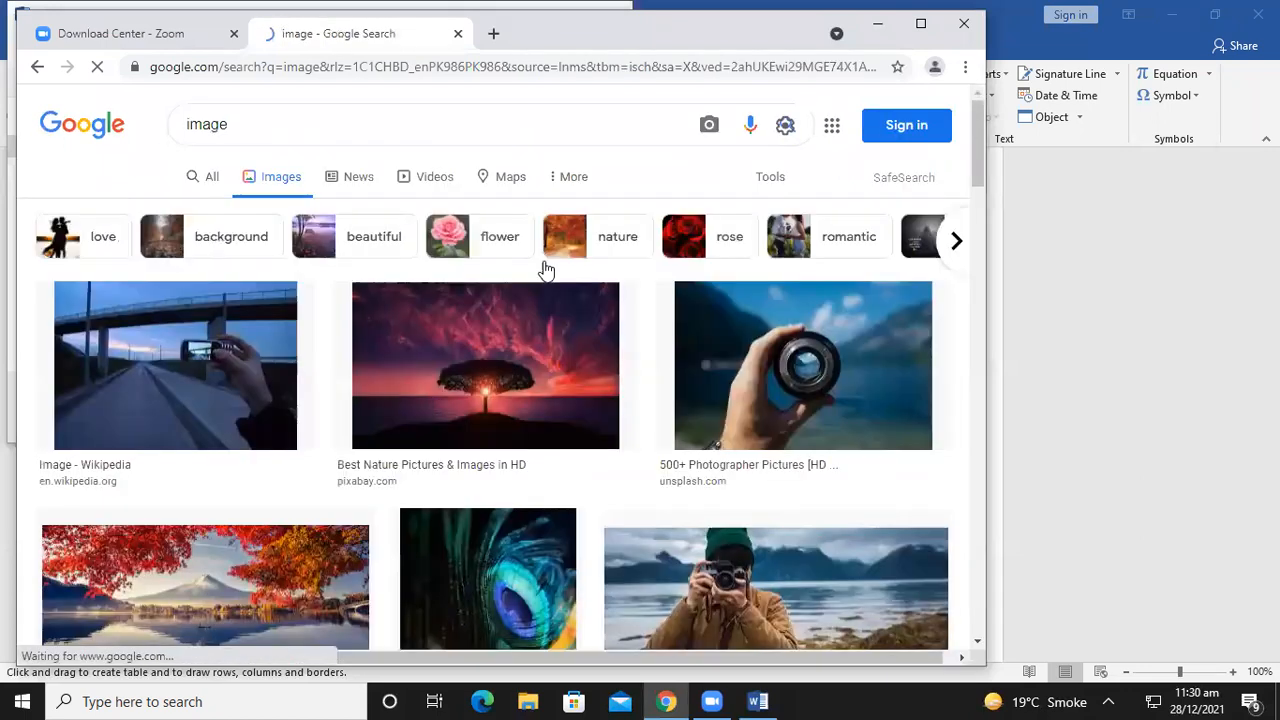
Save the sunset tree photo to the Desktop as tree-736885__480
click(556, 366)
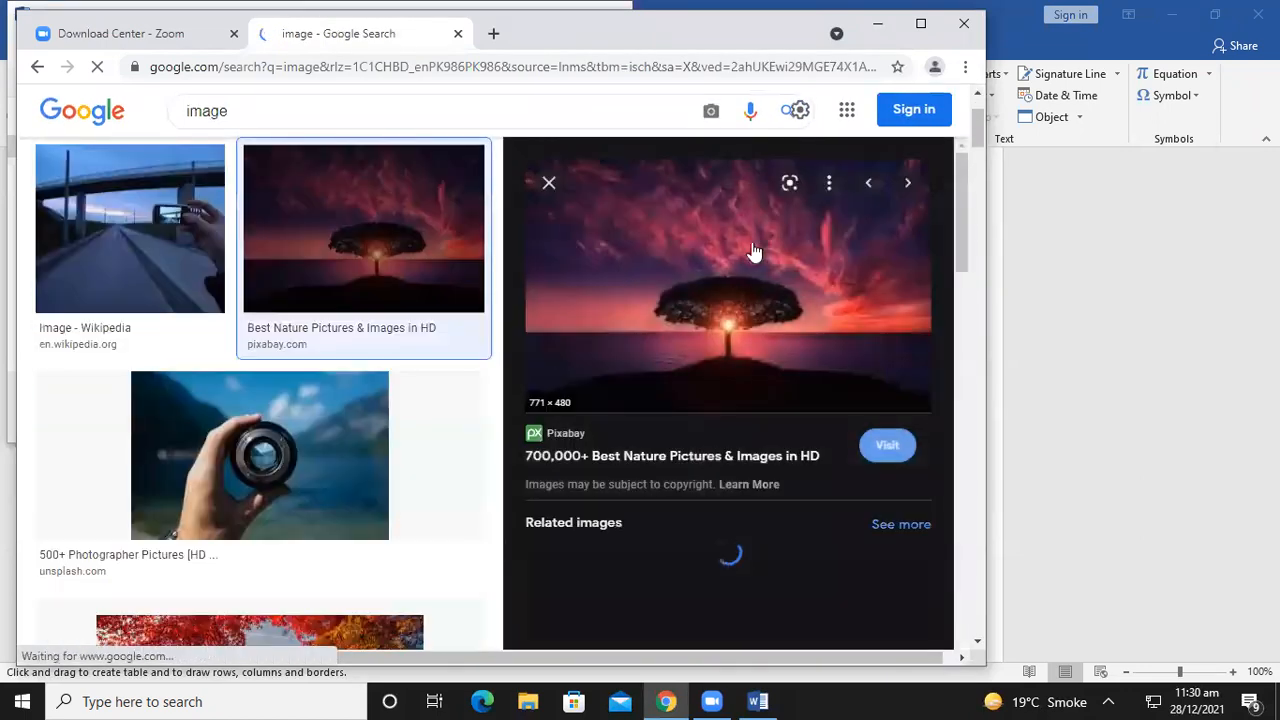
right_click(654, 237)
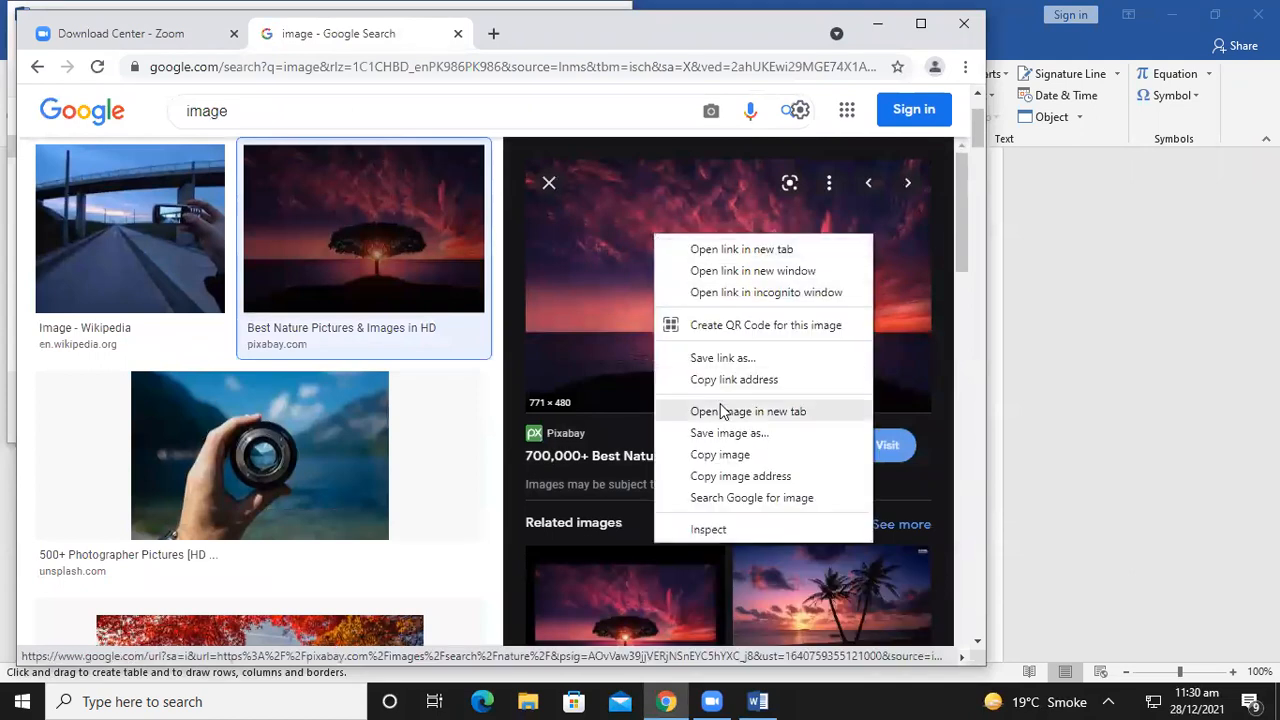
click(712, 433)
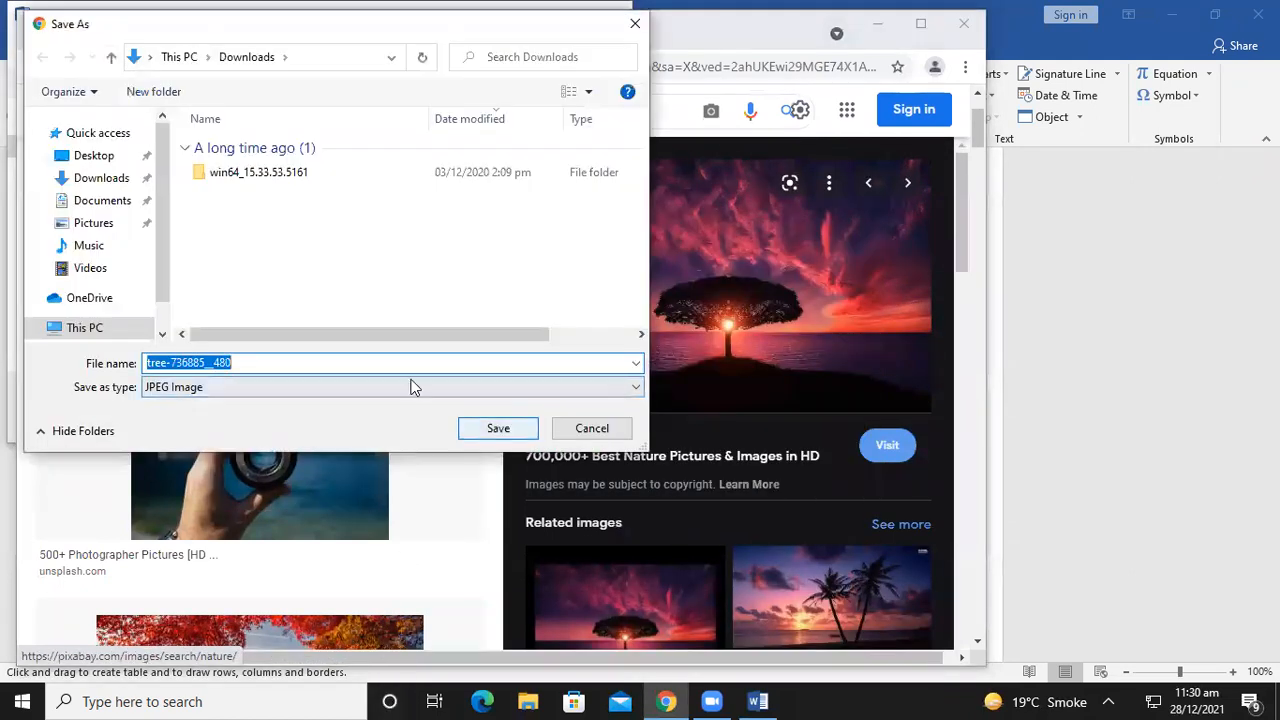
click(93, 155)
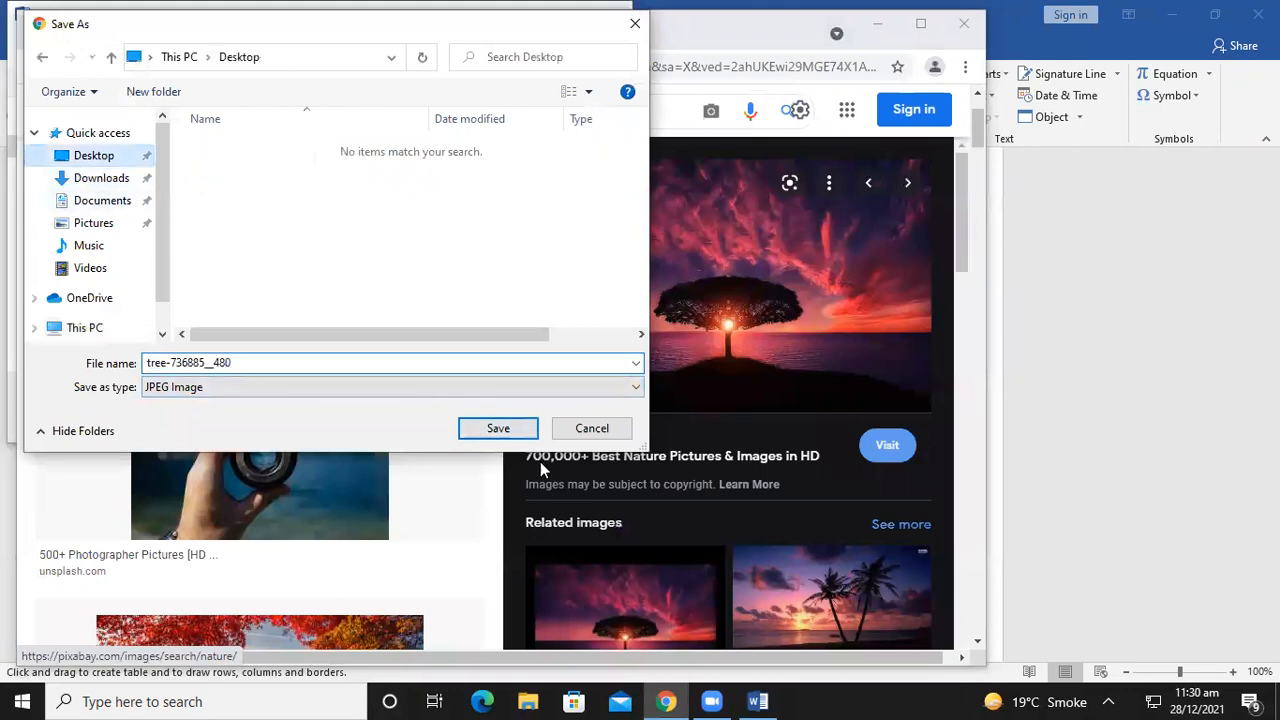
click(485, 428)
Back in Word, insert tree-736885__480 from the Desktop below the gridded table
click(757, 701)
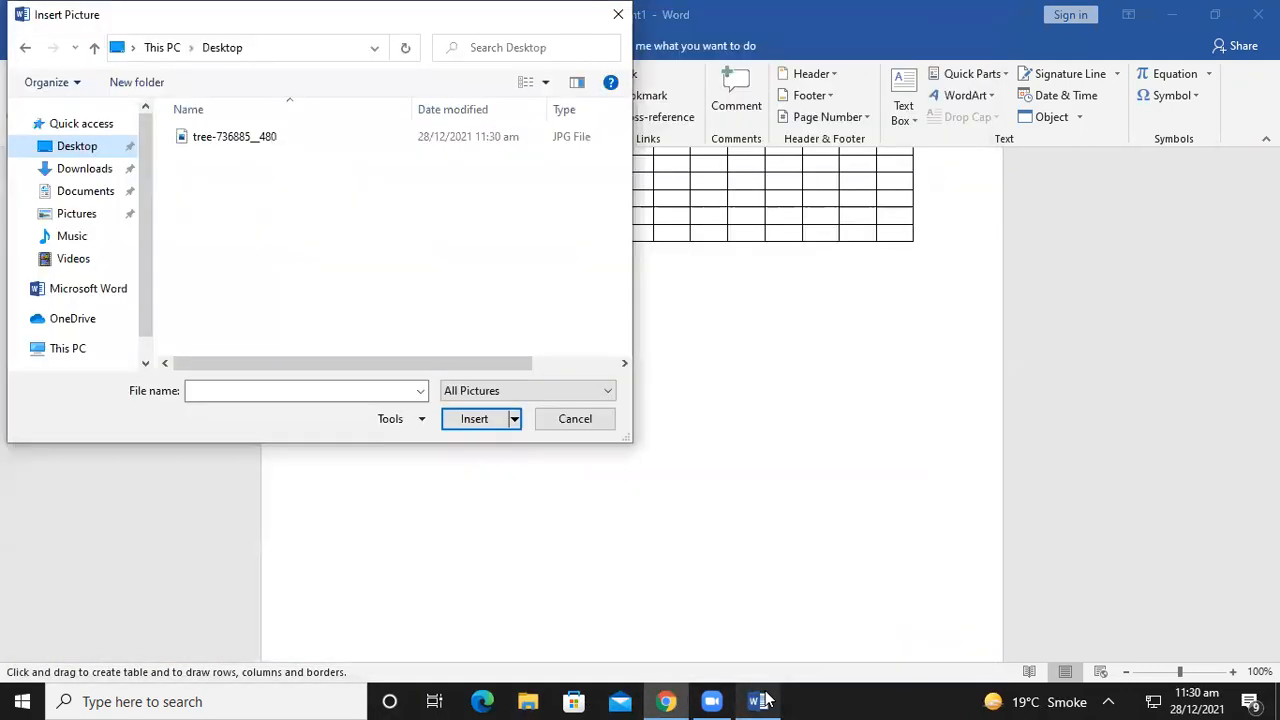
click(618, 14)
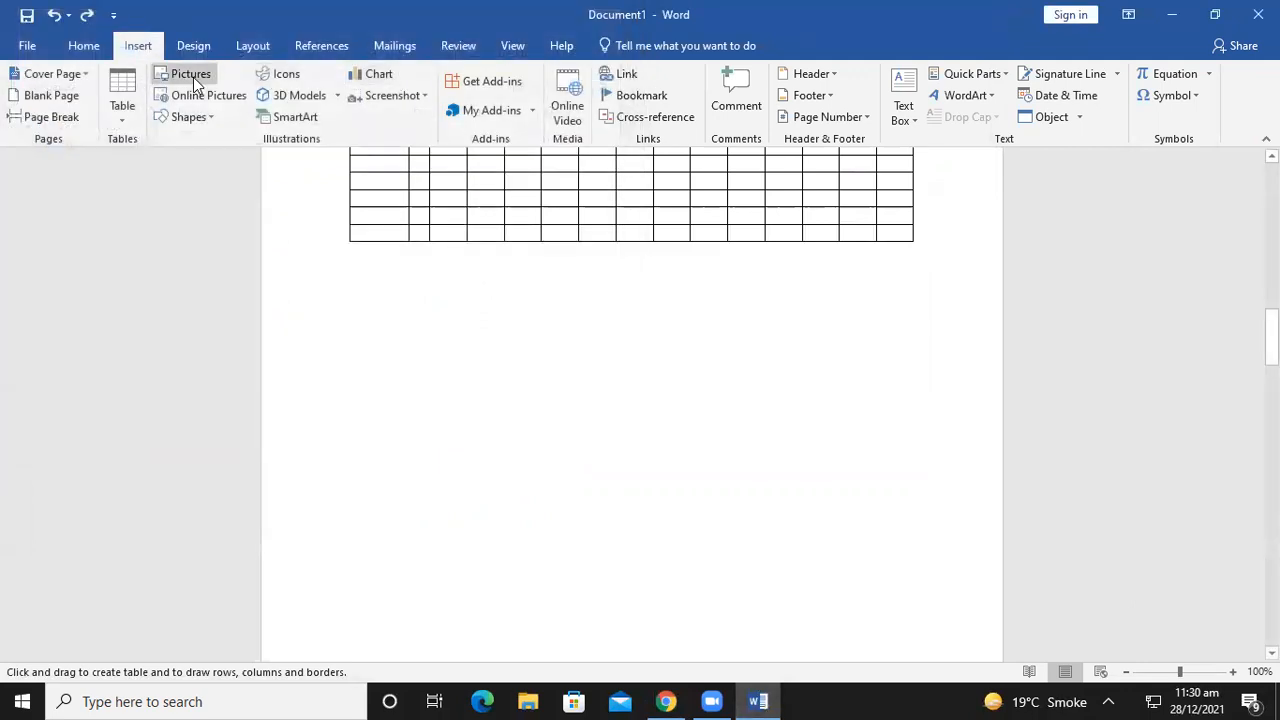
click(192, 78)
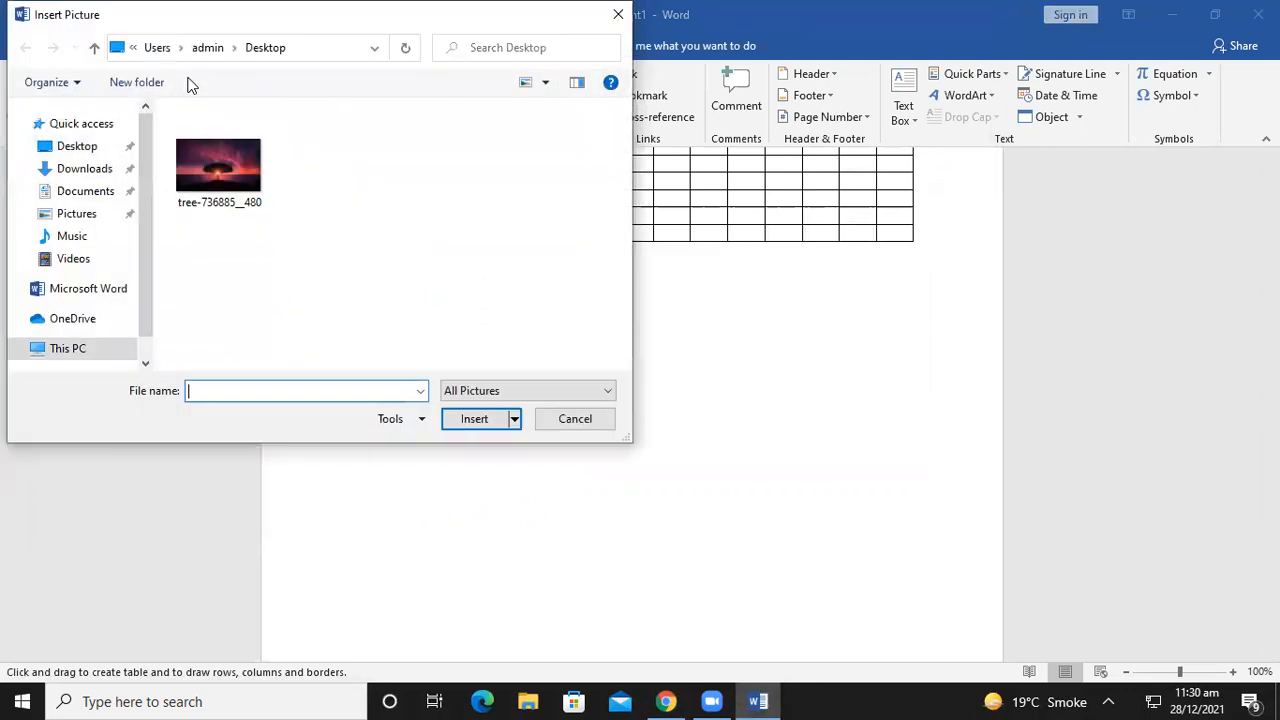
click(209, 183)
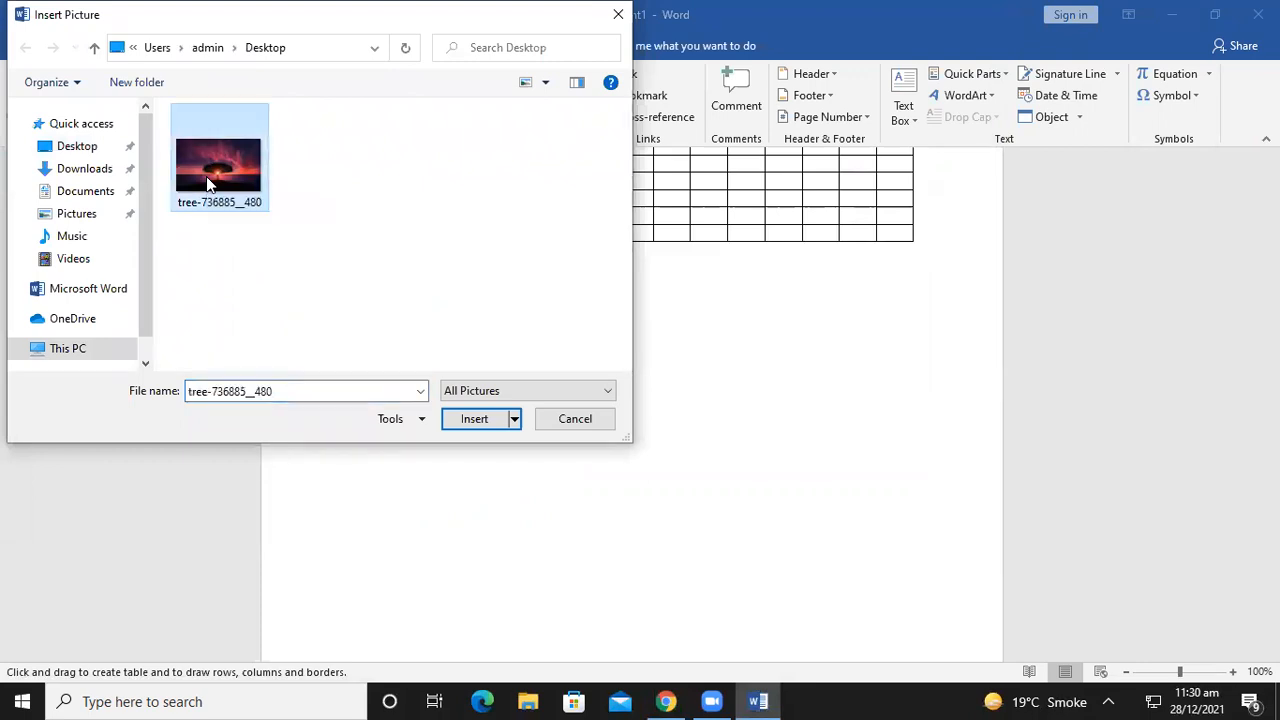
click(487, 426)
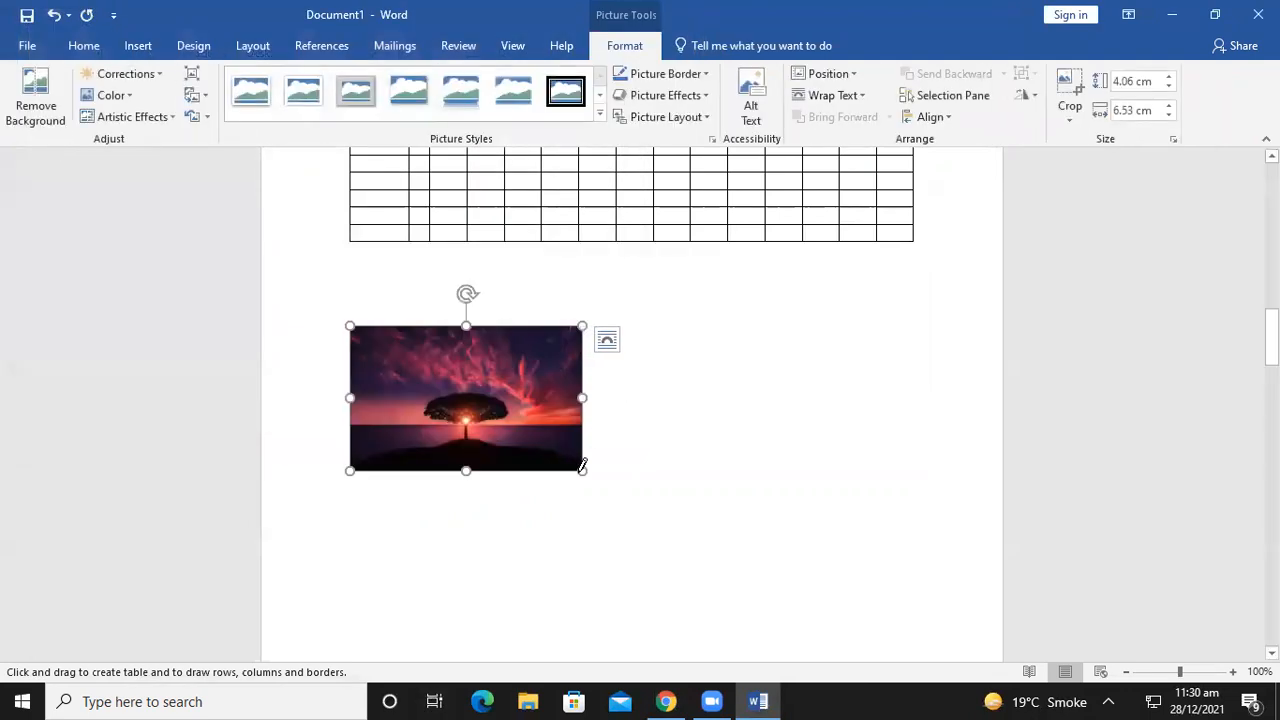
Resize the tree photo to about 5.66 × 9.1 cm, keeping it below the table
drag(583, 472, 859, 595)
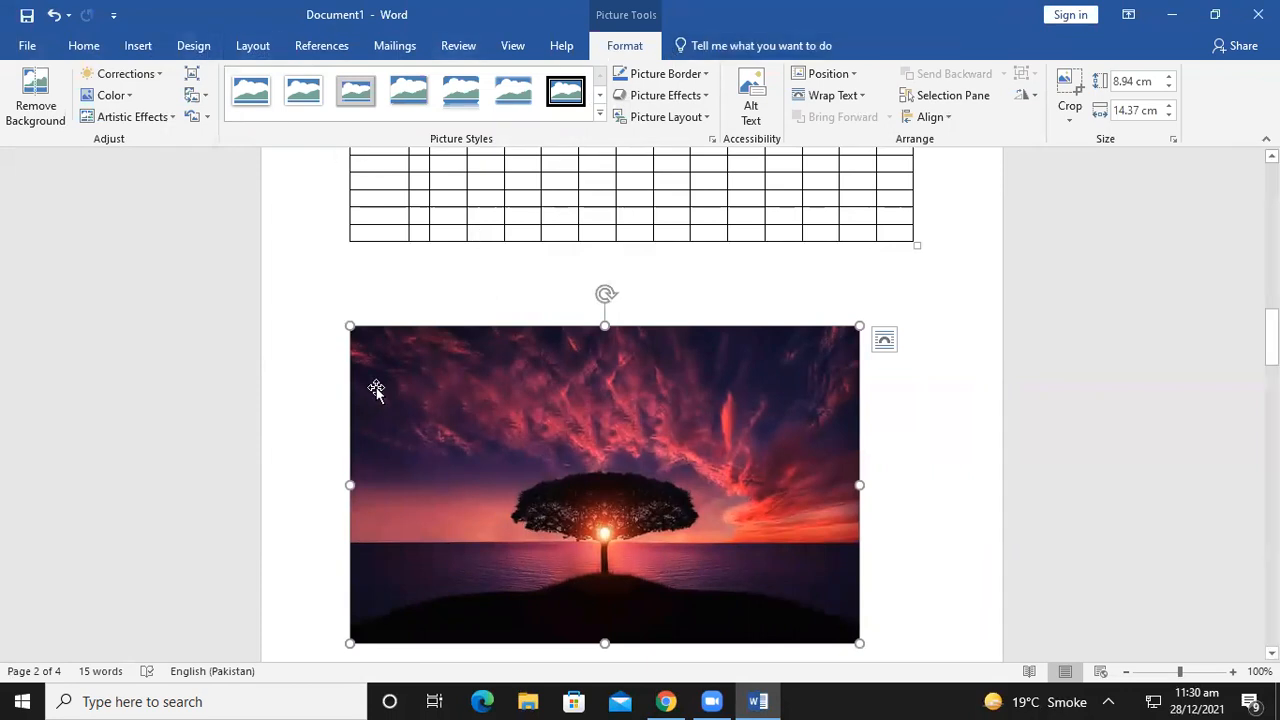
key(F2)
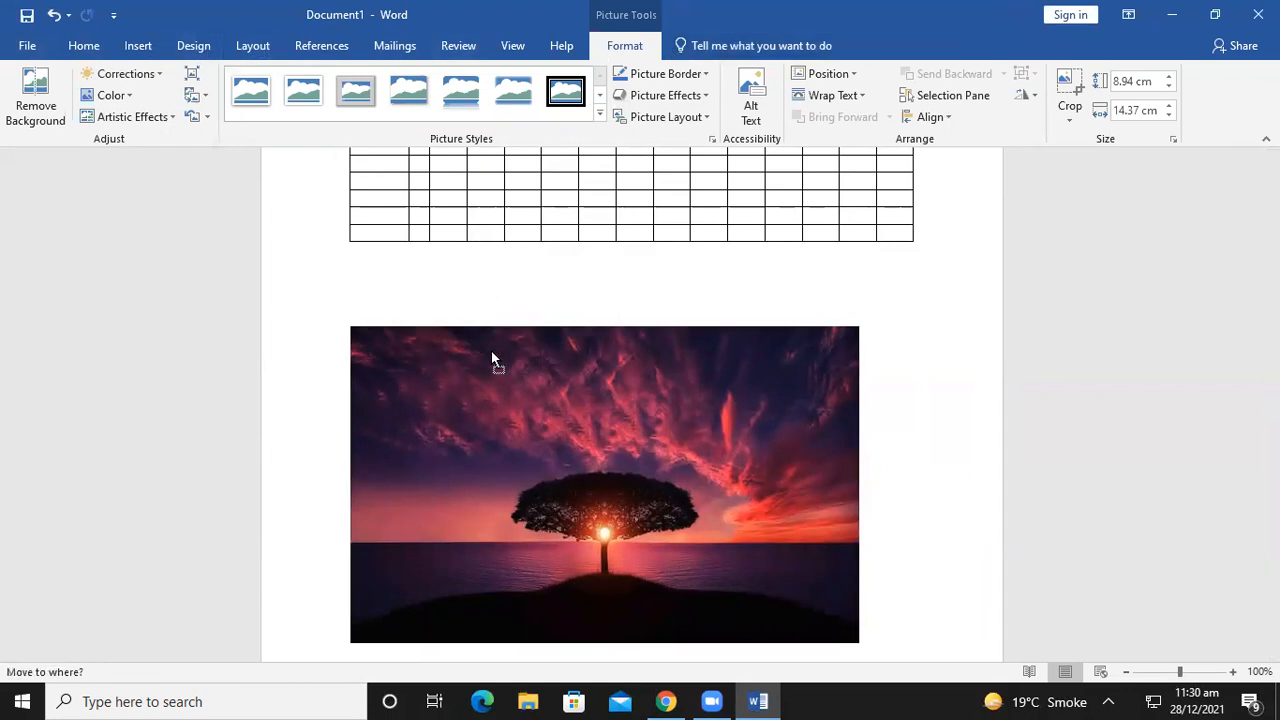
drag(1003, 383, 1063, 443)
drag(858, 645, 672, 526)
drag(437, 334, 530, 351)
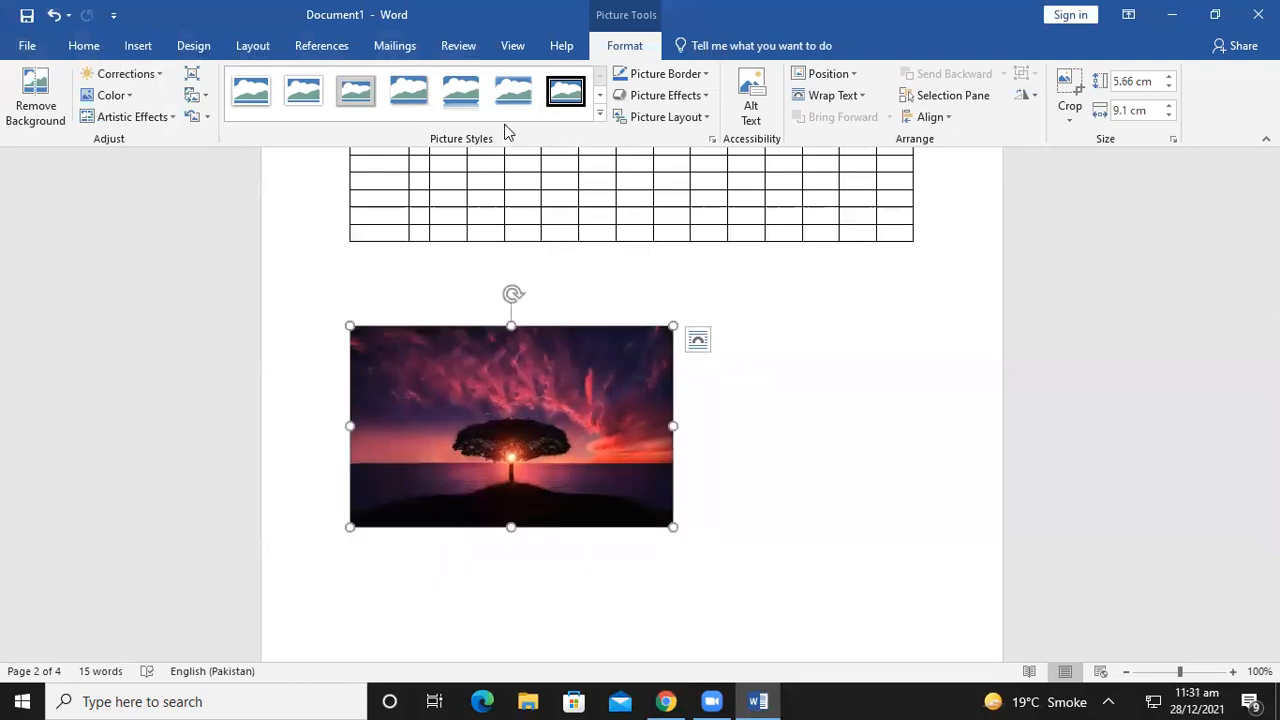
Apply a white-frame picture style with a soft shadow to the tree photo
click(600, 113)
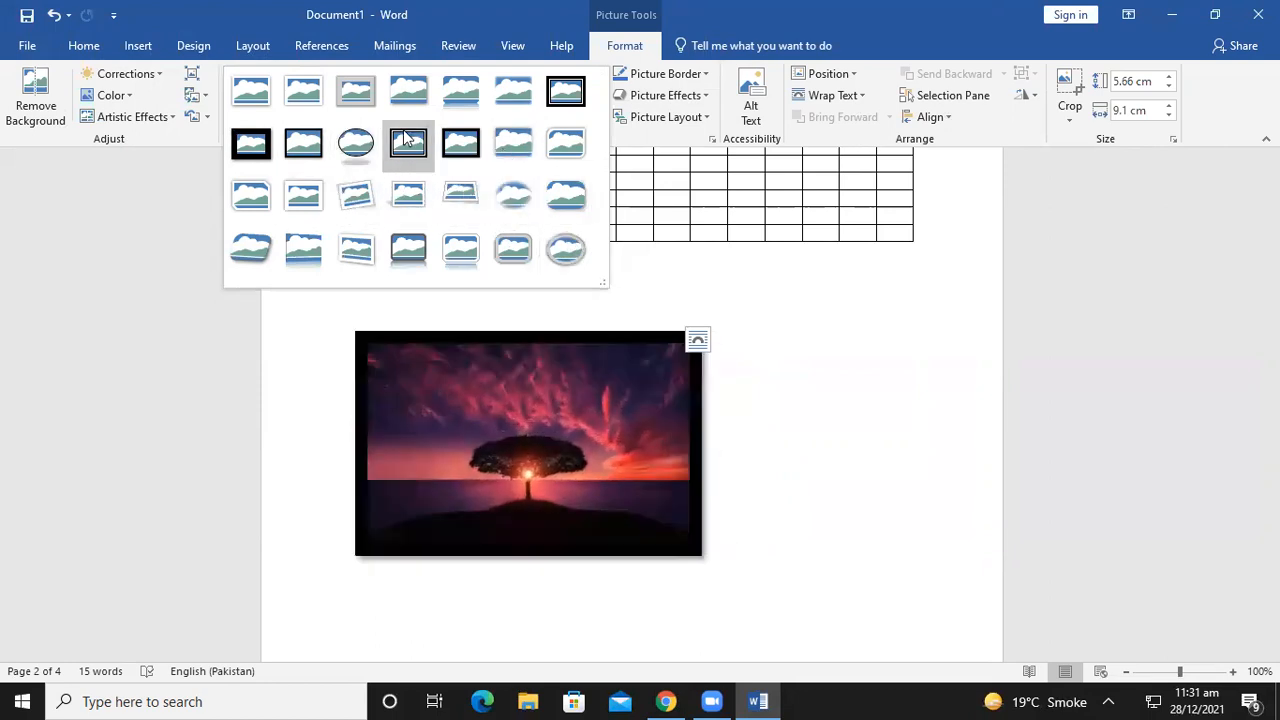
click(261, 100)
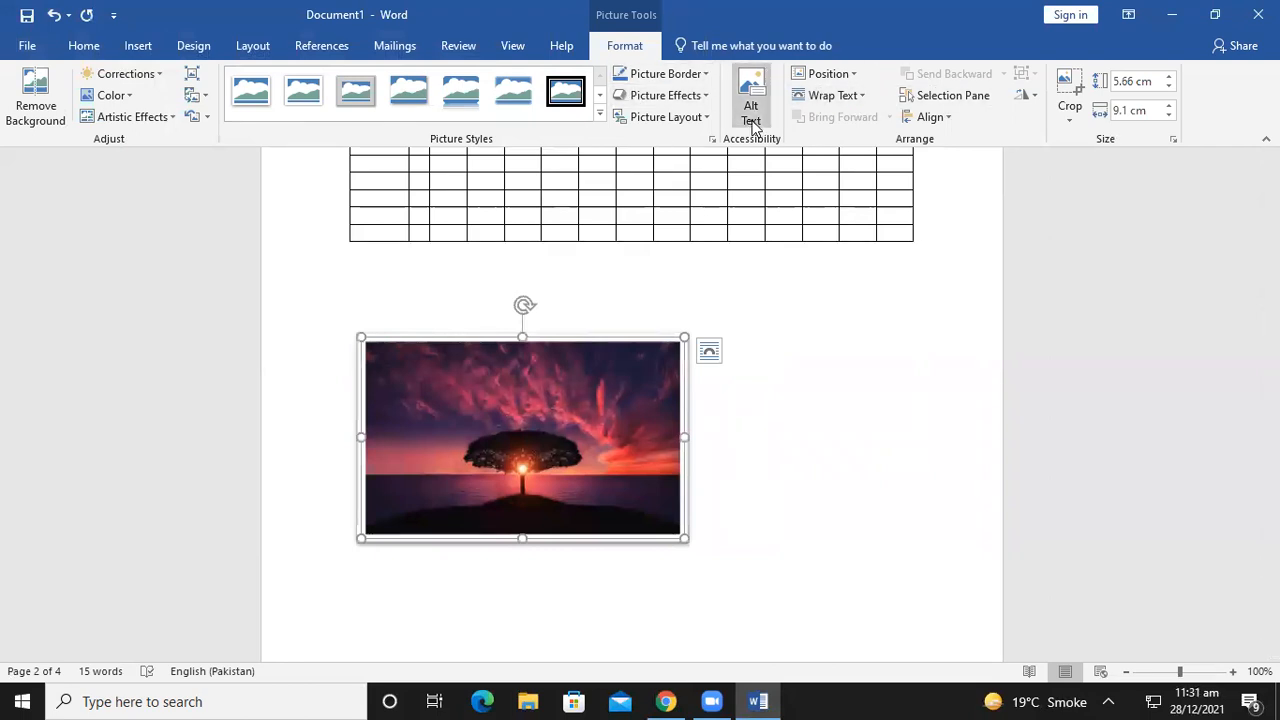
click(823, 94)
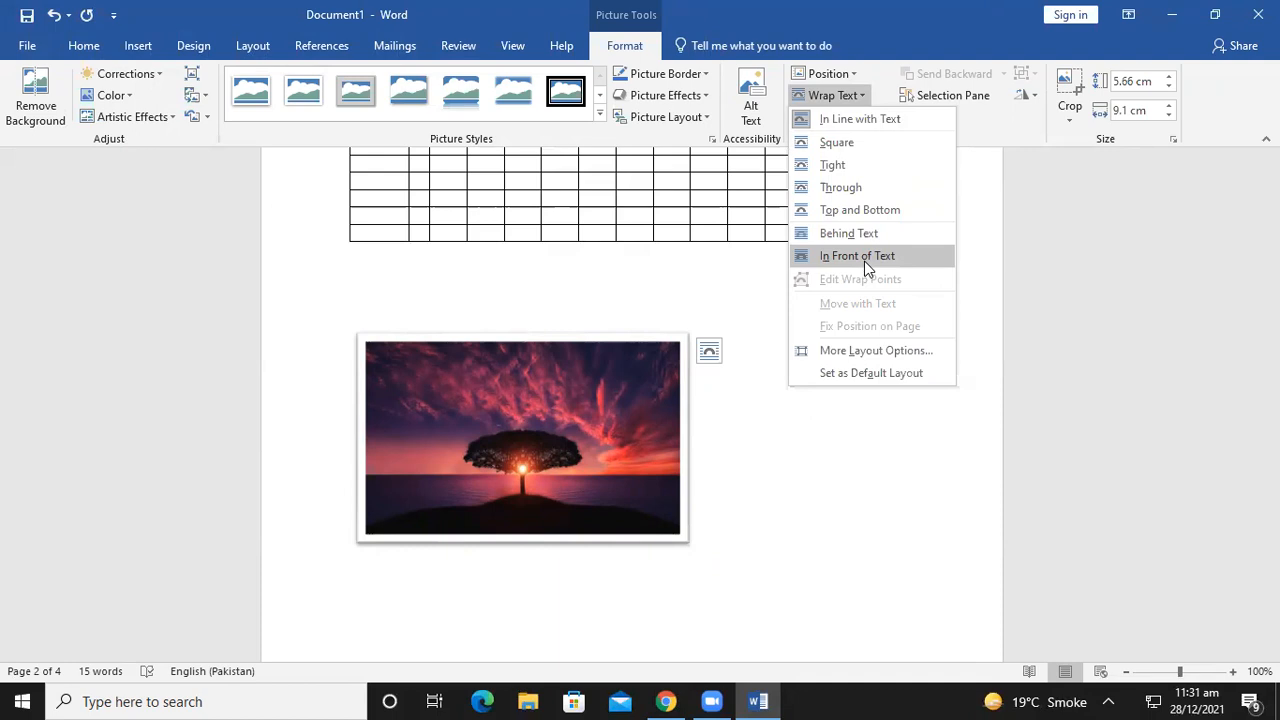
Set the photo to In Front of Text, move it to the left margin, and shrink it to 4.84 × 7.78 cm
click(864, 261)
drag(616, 337, 845, 319)
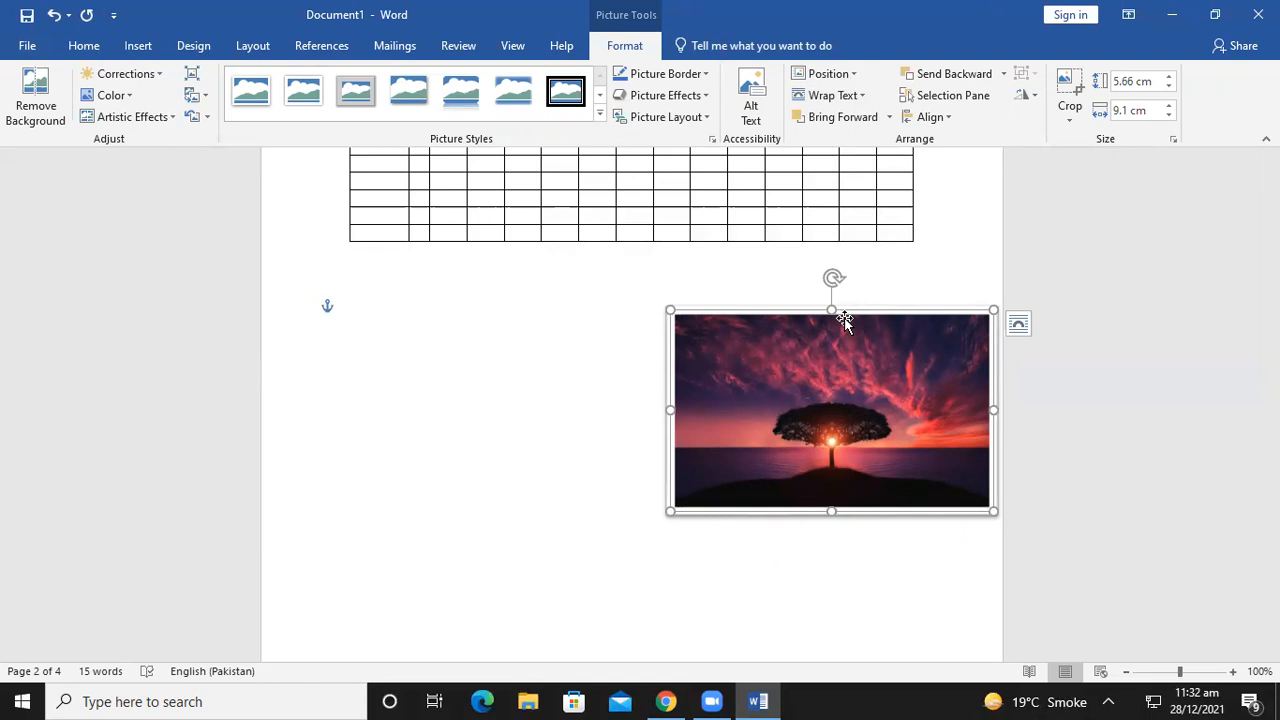
drag(843, 318, 385, 290)
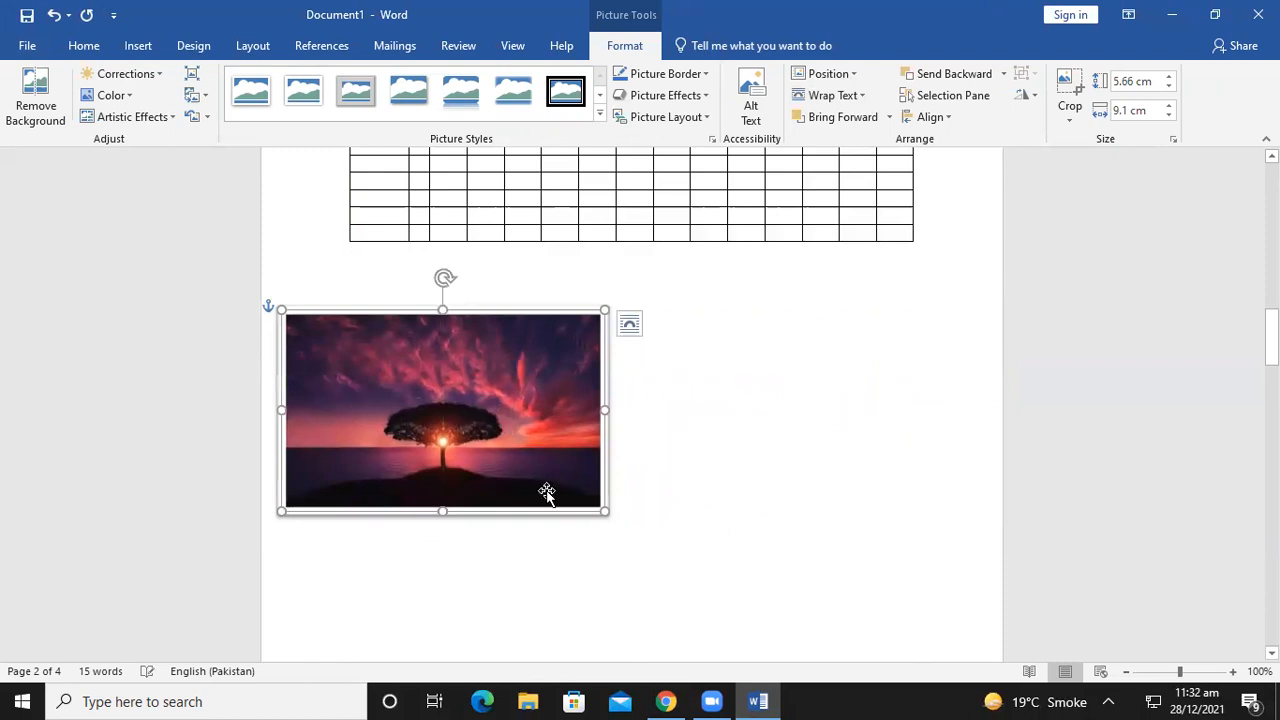
drag(604, 512, 562, 487)
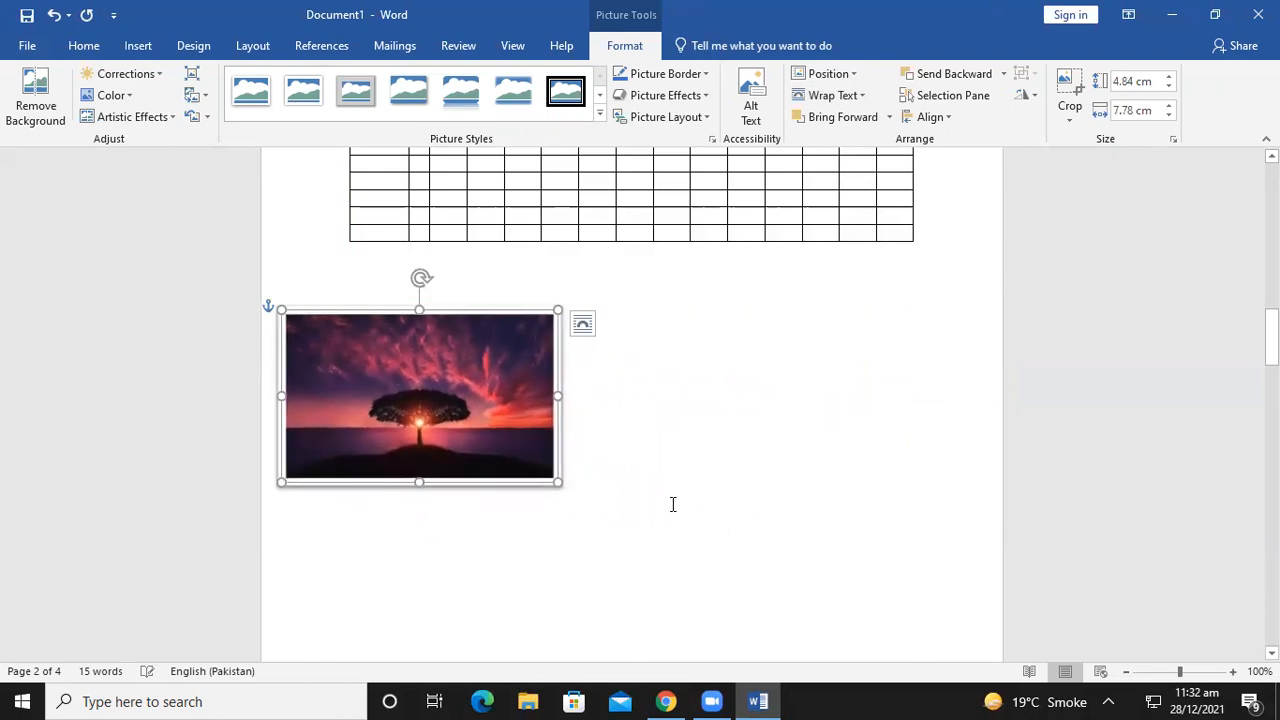
click(671, 506)
click(113, 15)
key(Escape)
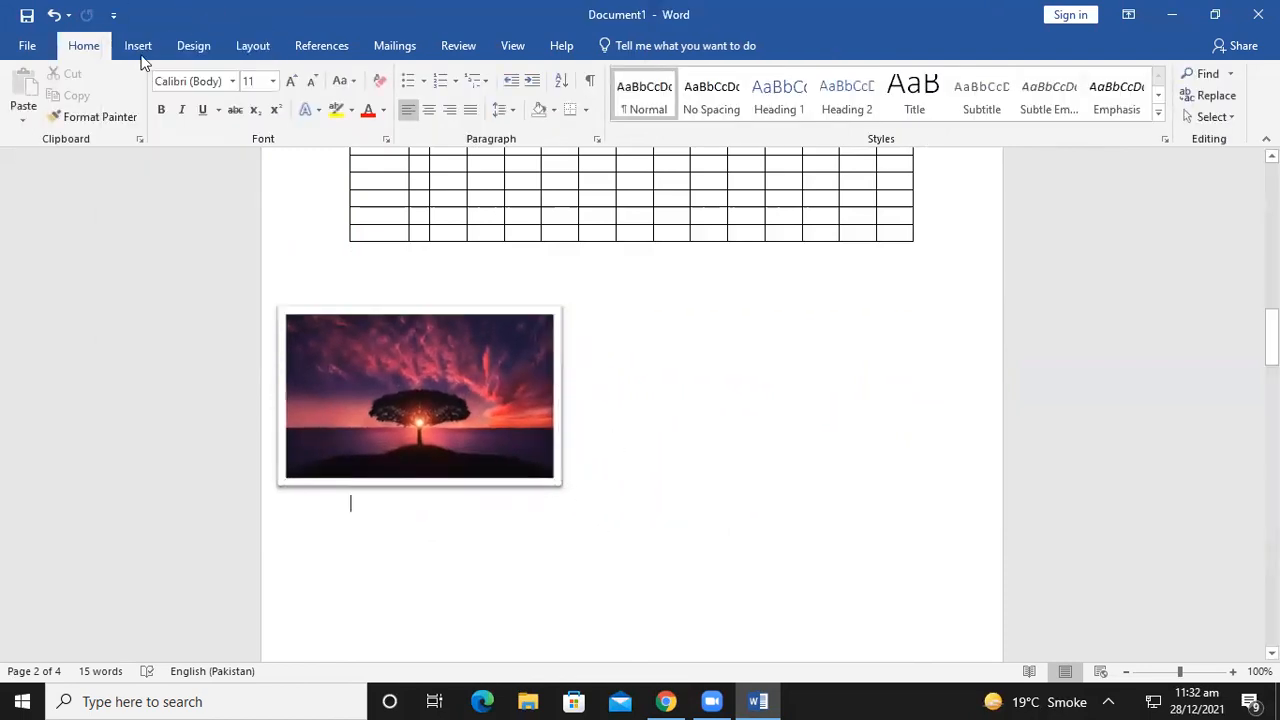
click(138, 45)
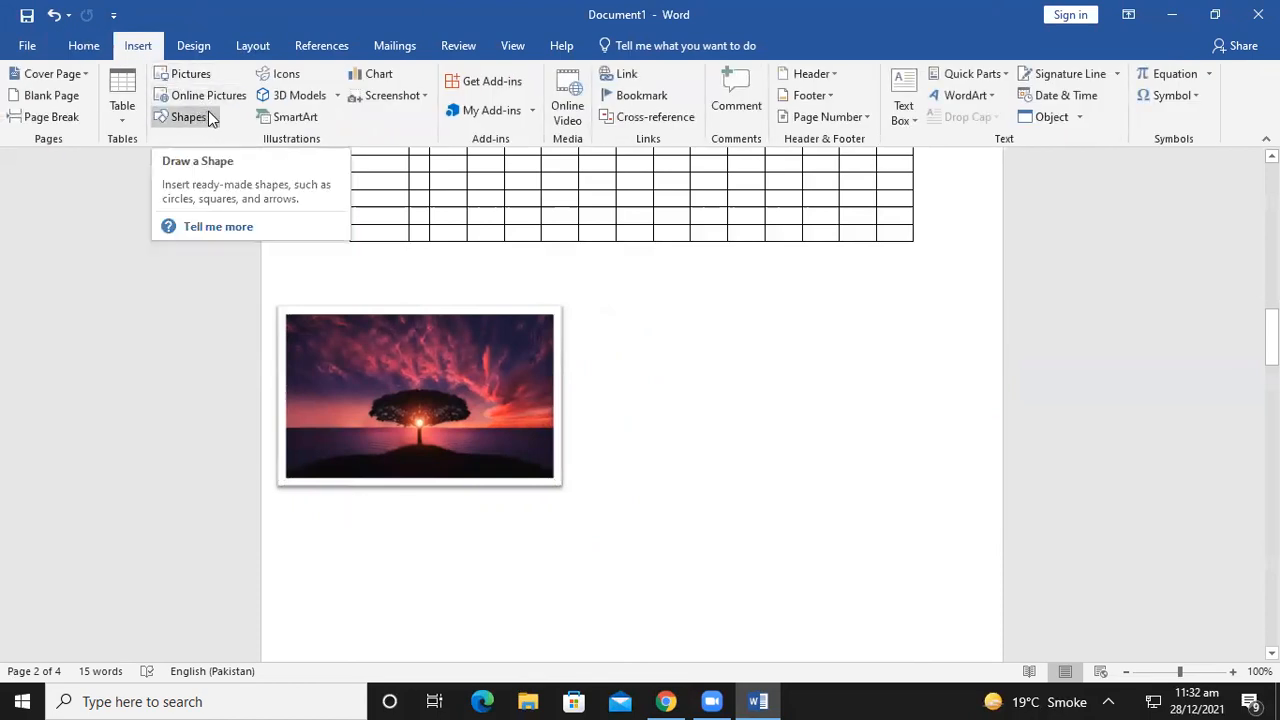
click(208, 118)
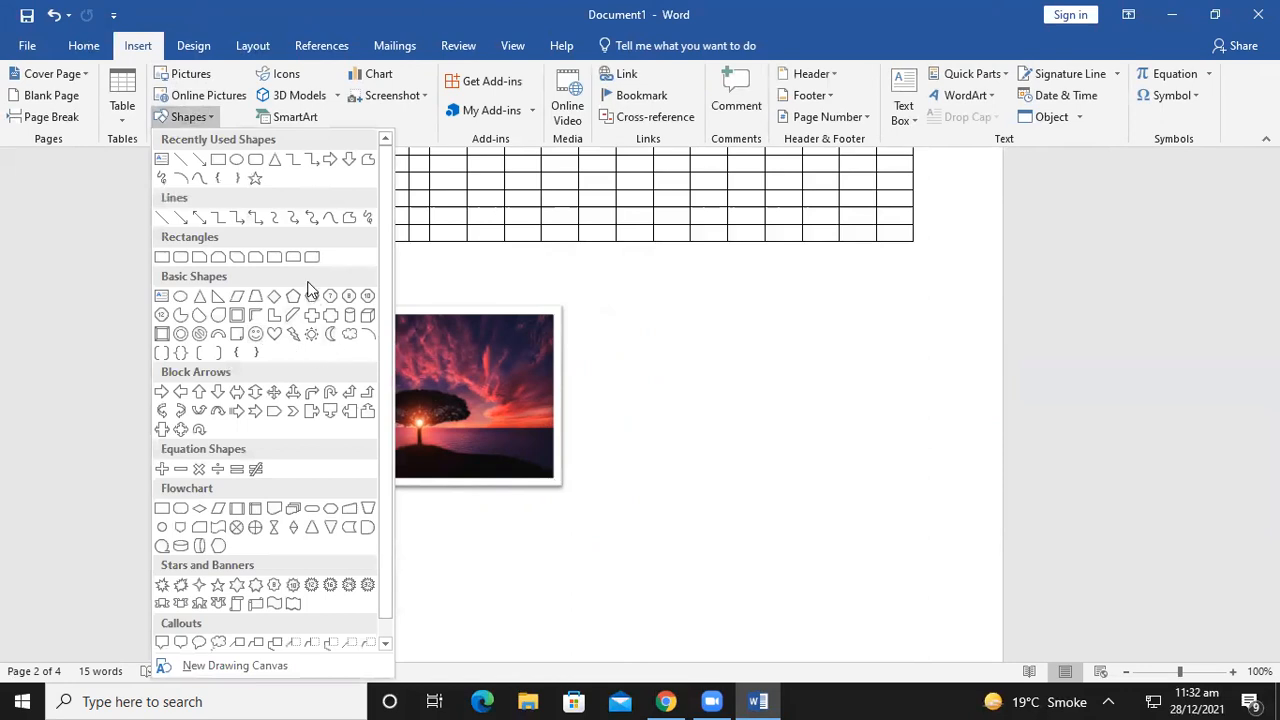
click(684, 330)
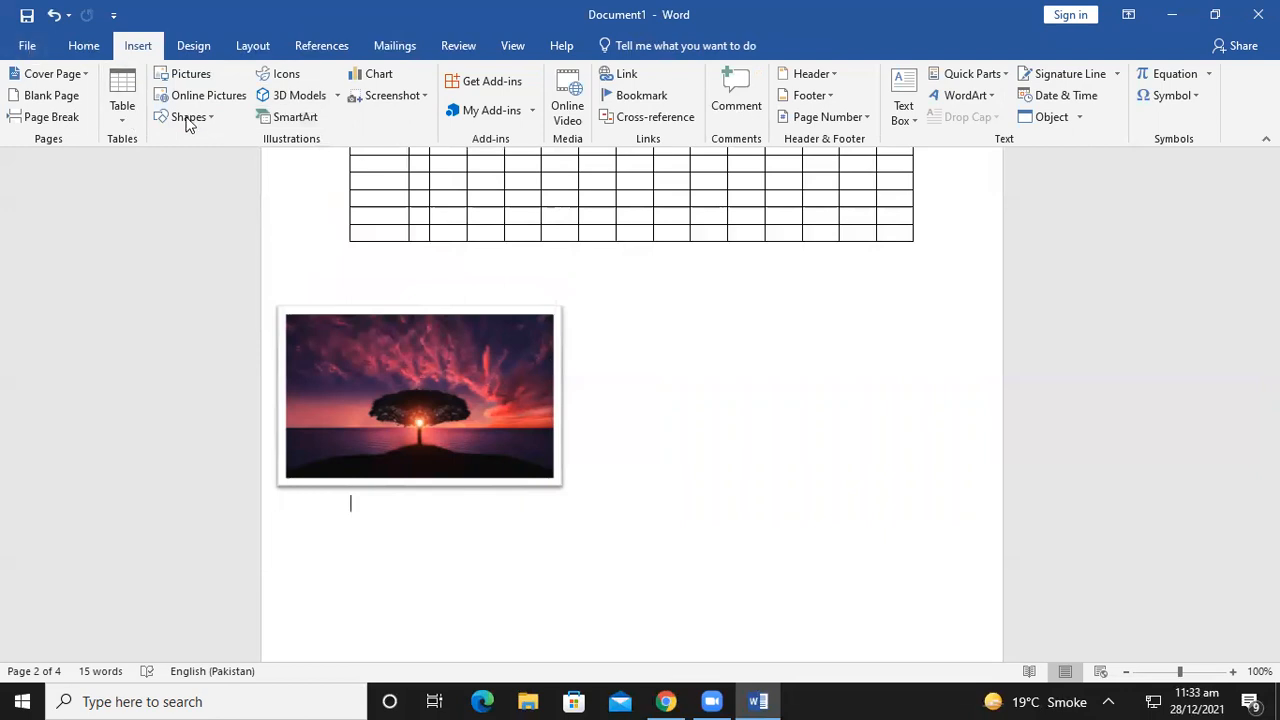
Open the SmartArt chooser and preview several List layouts such as Tab List and Grouped List
click(285, 117)
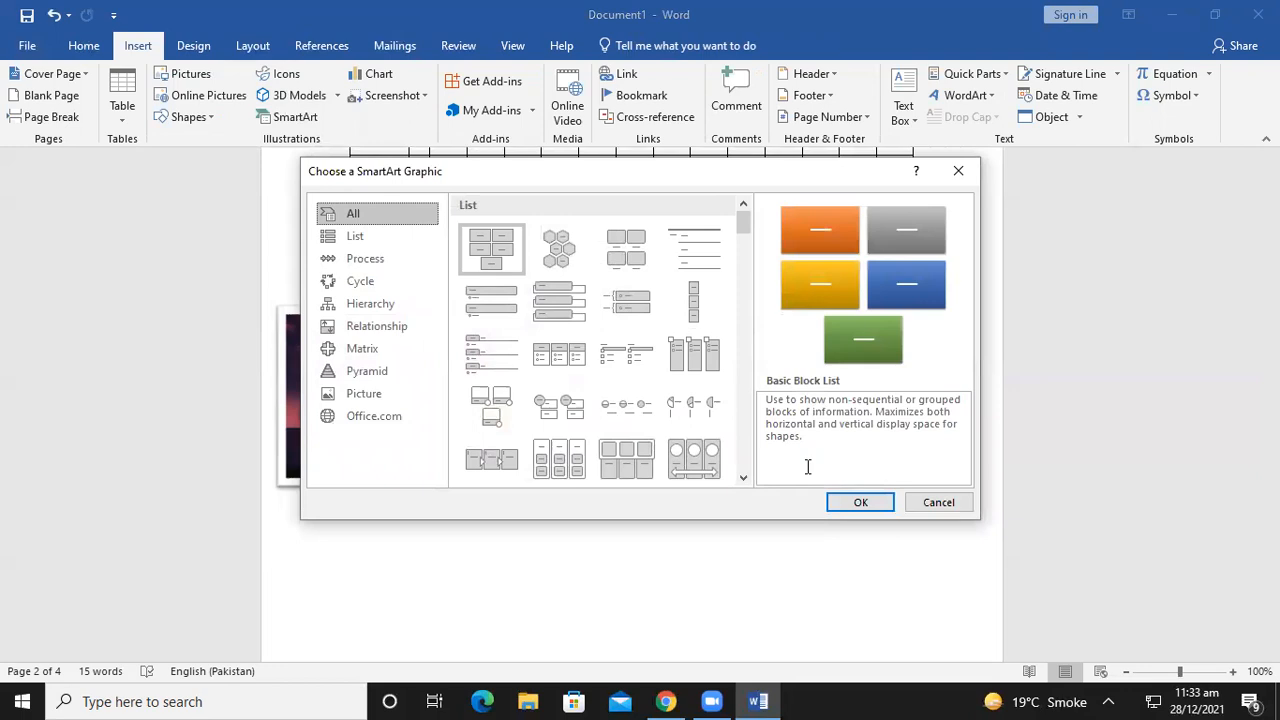
click(958, 171)
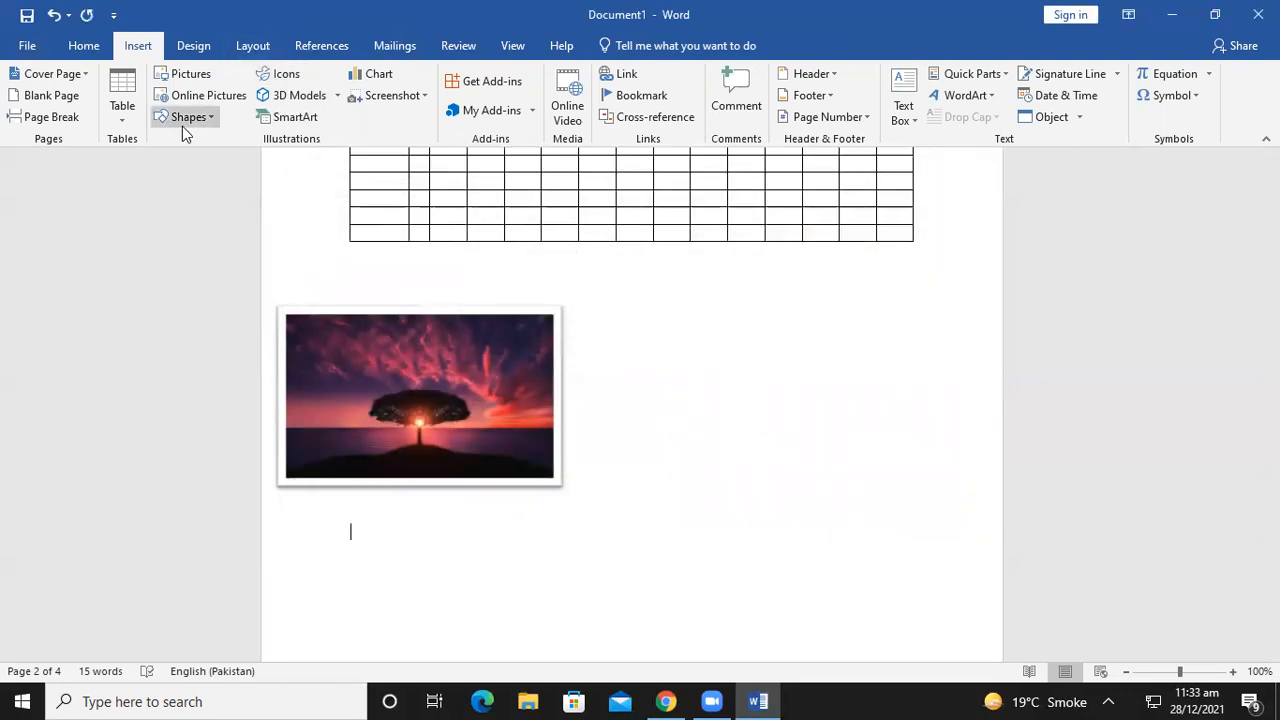
click(295, 116)
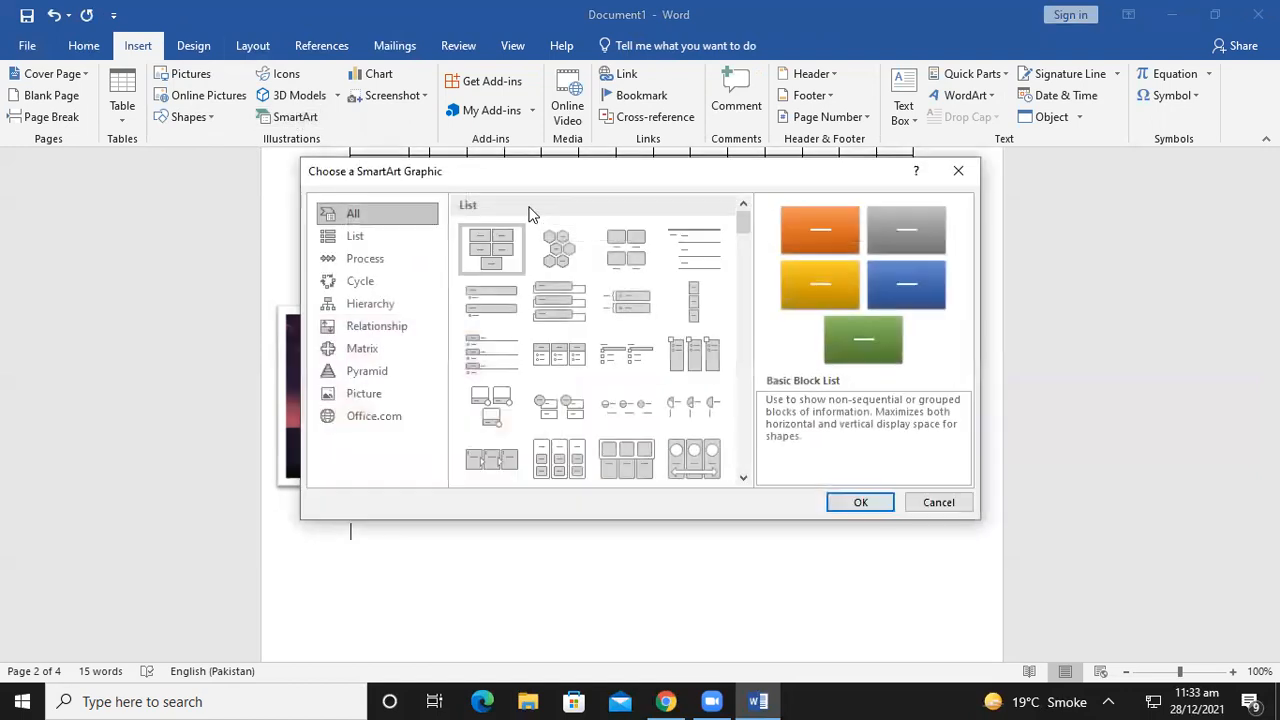
click(558, 248)
click(626, 250)
click(540, 357)
click(508, 362)
click(571, 445)
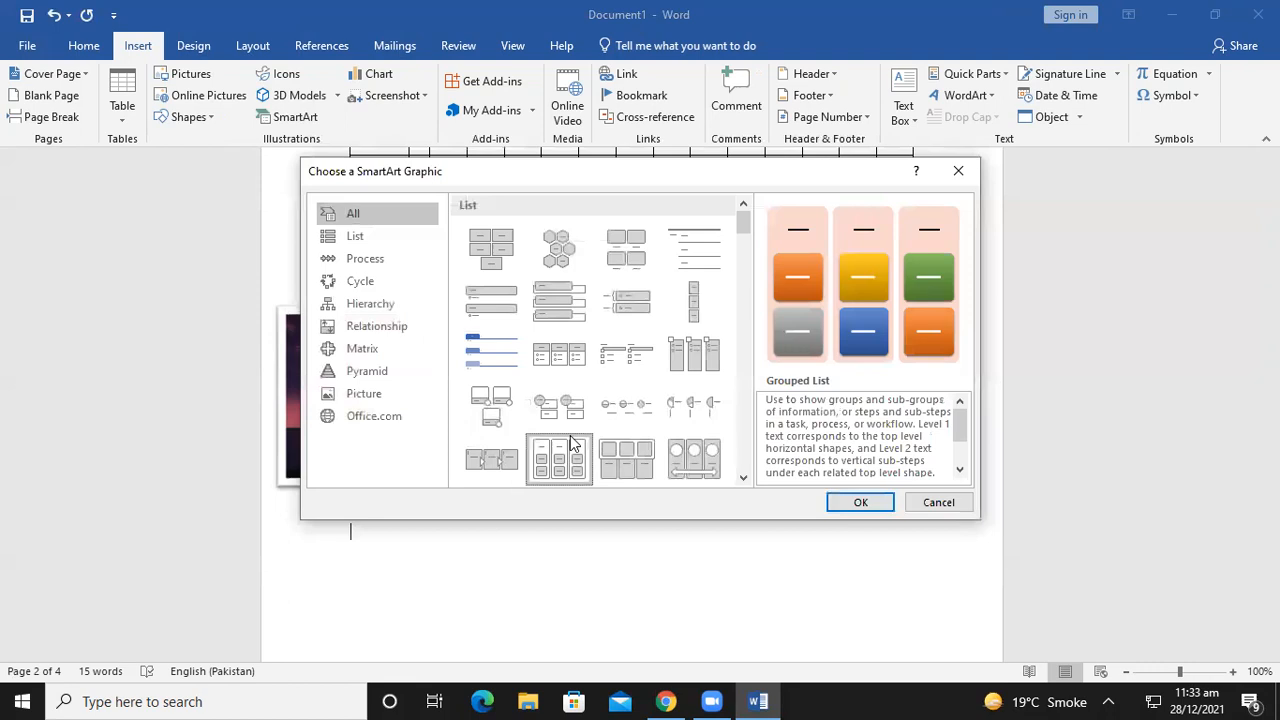
Insert the Funnel SmartArt layout below the framed photo
scroll(565, 440, down, 3)
click(597, 367)
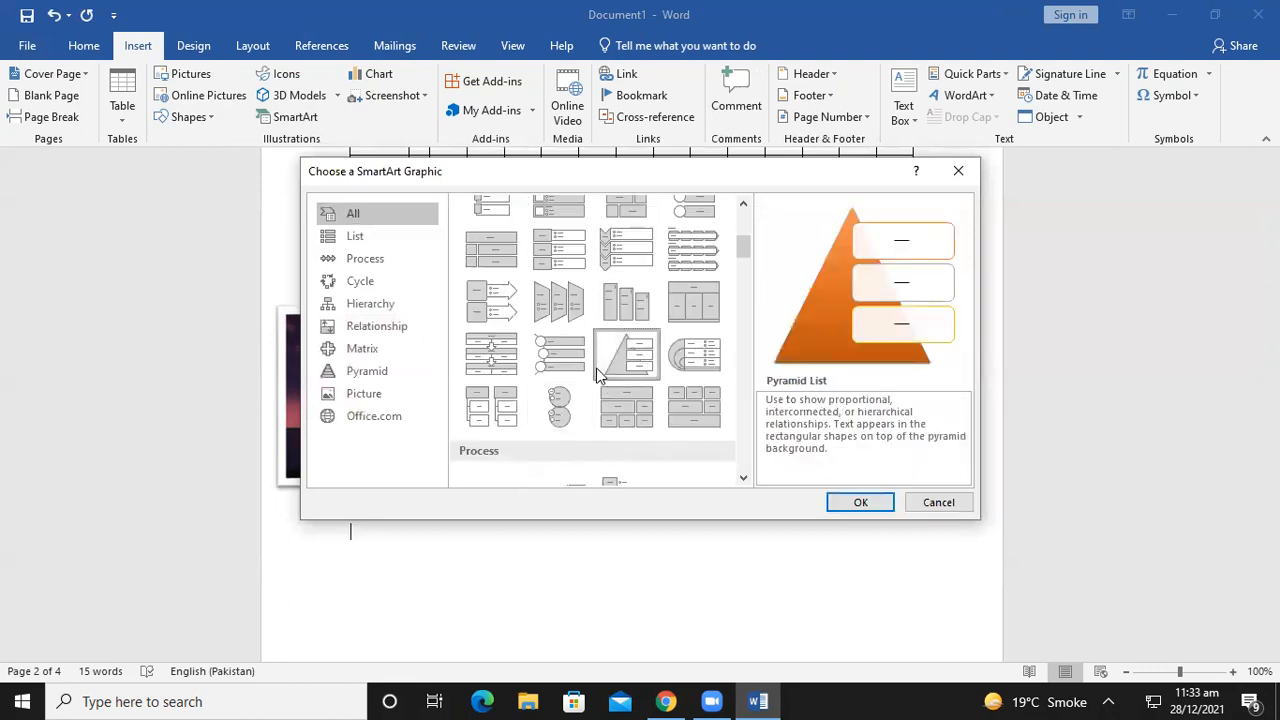
scroll(596, 368, down, 10)
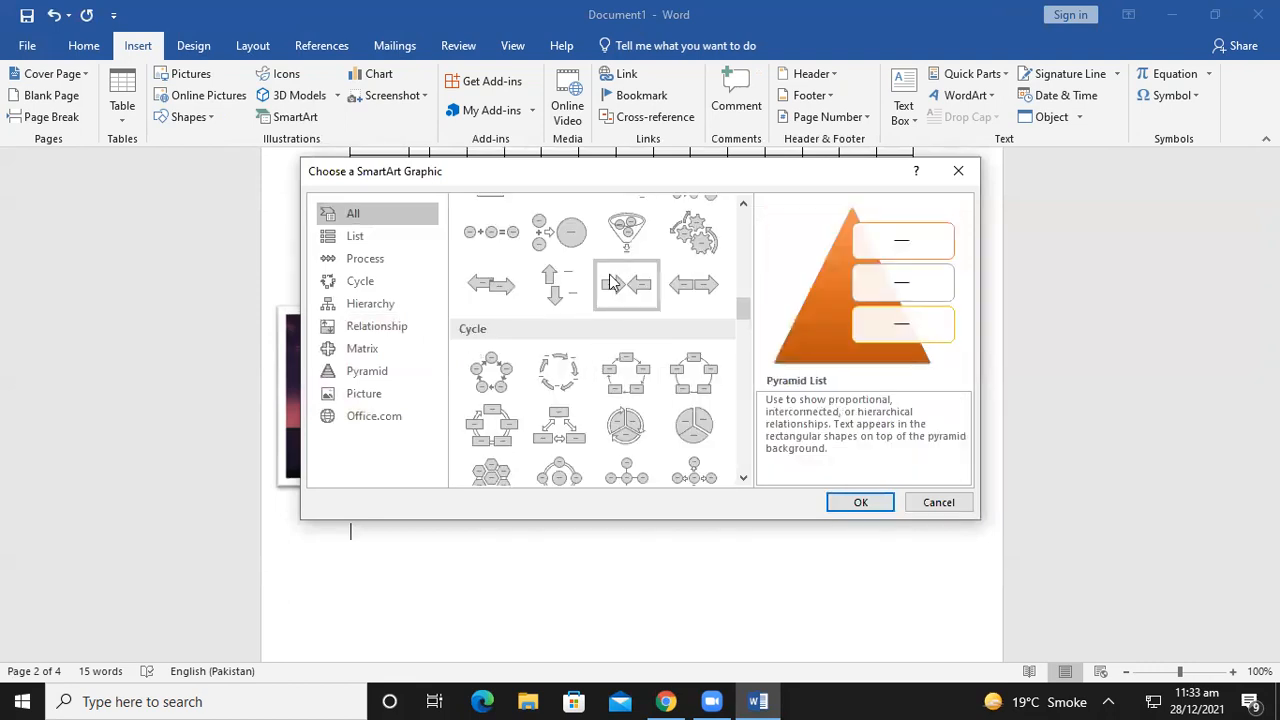
click(624, 245)
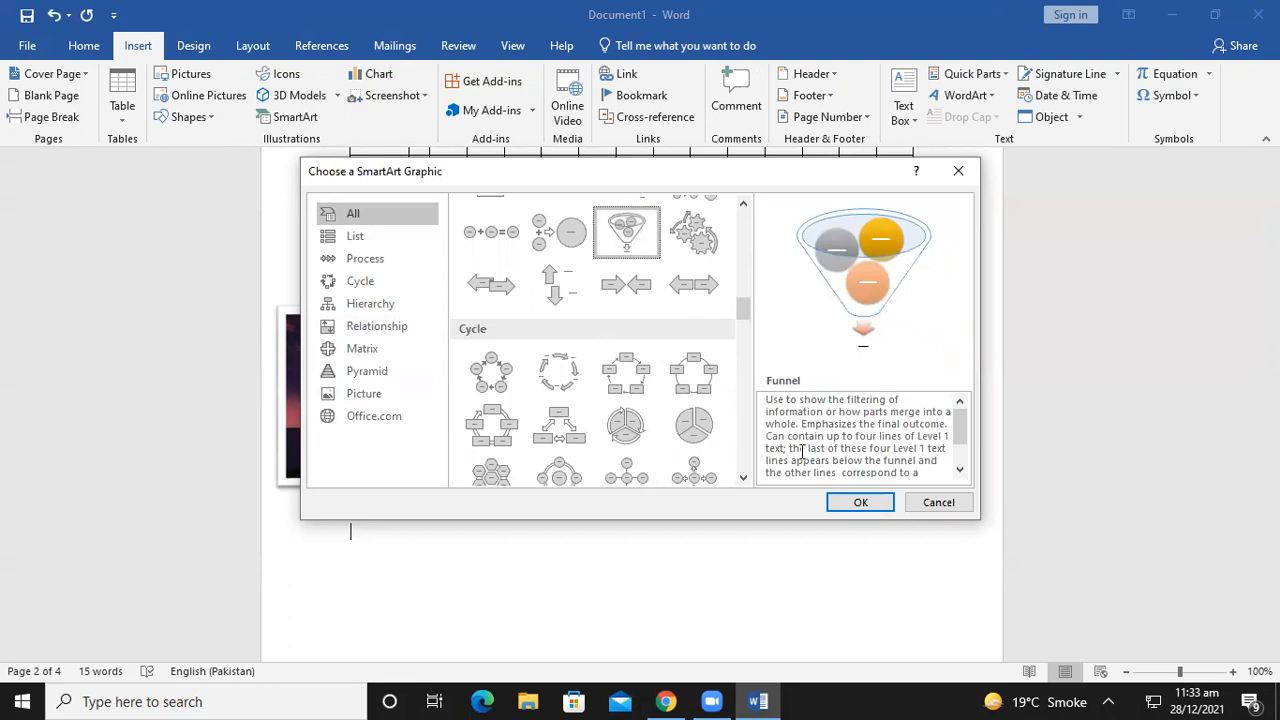
click(851, 504)
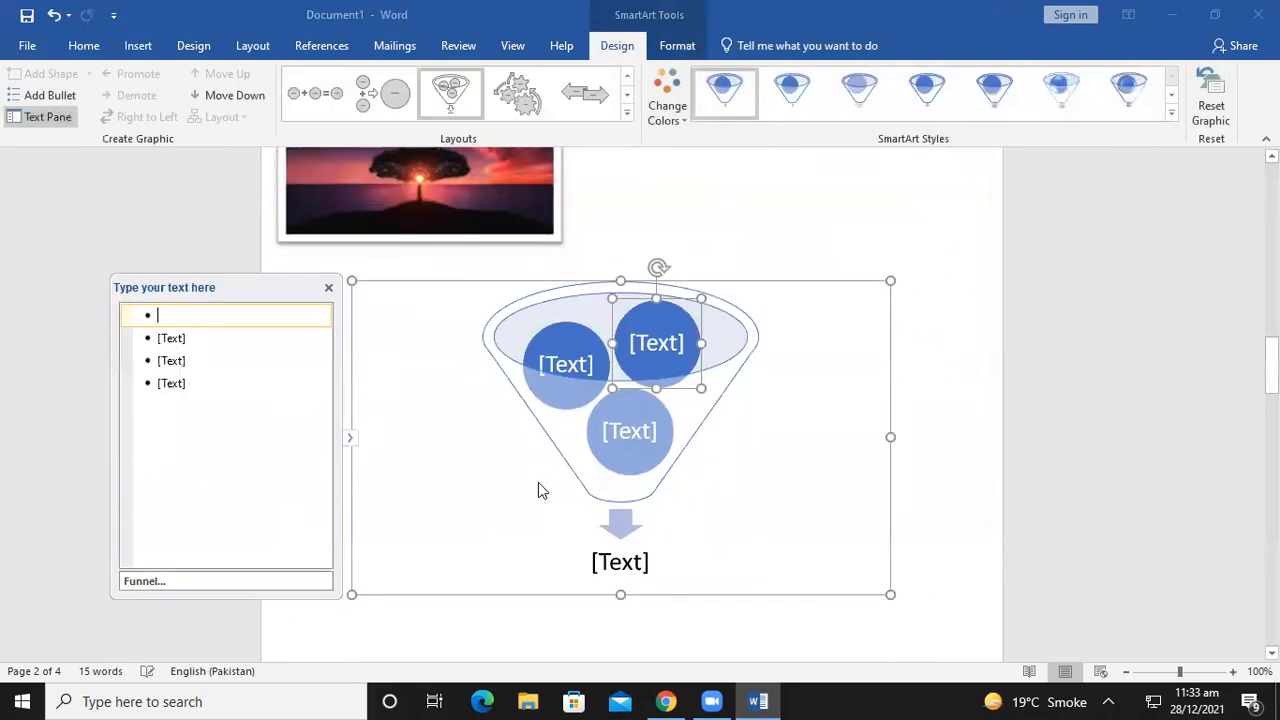
click(530, 562)
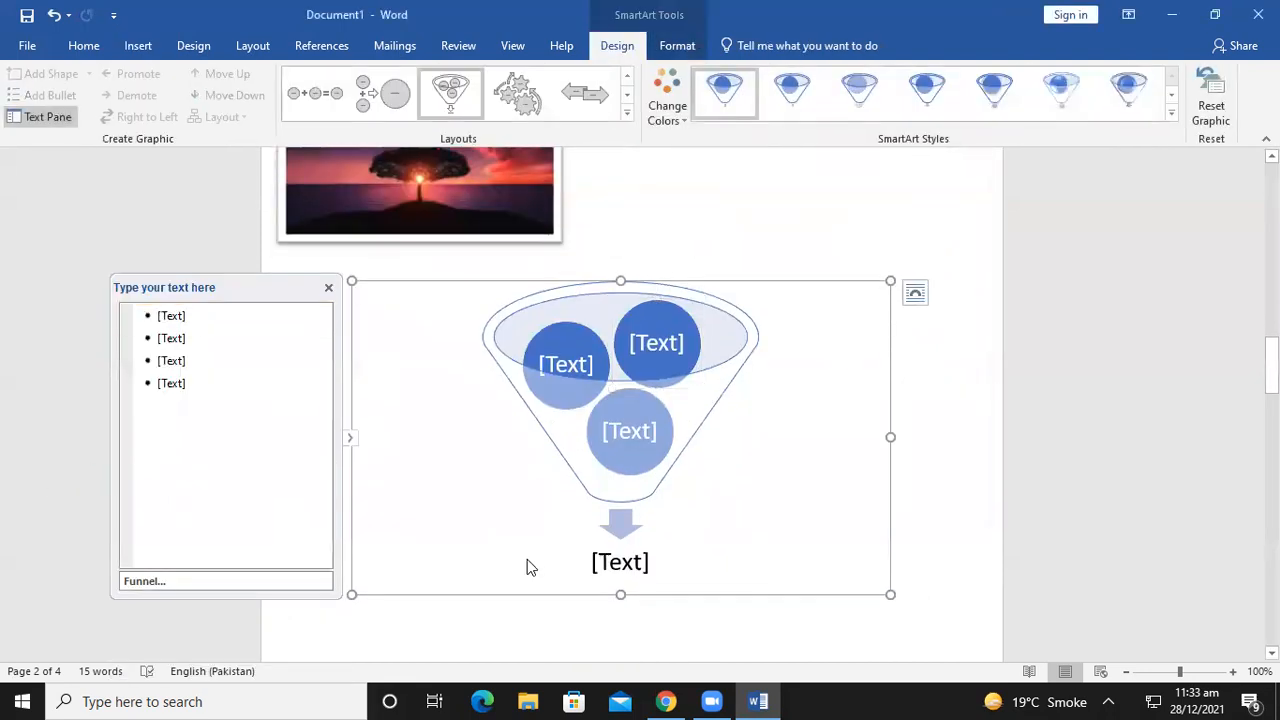
click(182, 316)
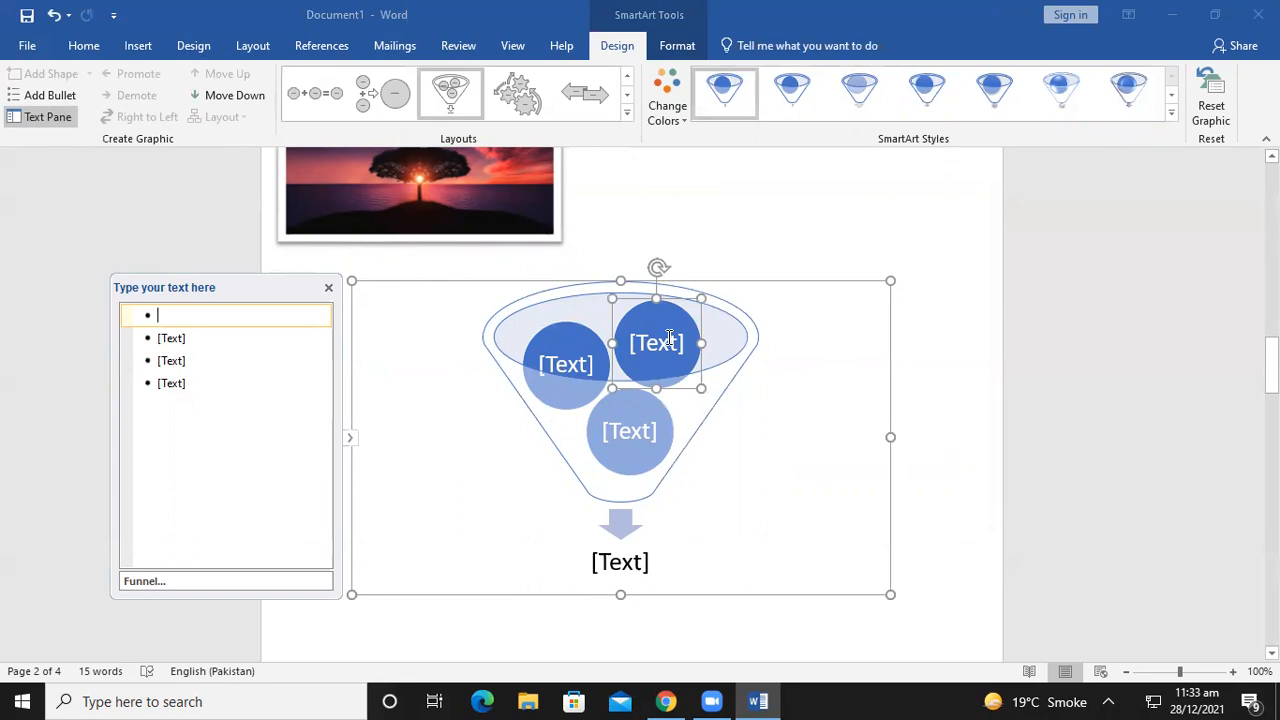
text(?????o)
key(BackSpace)
key(BackSpace)
key(BackSpace)
key(BackSpace)
key(BackSpace)
key(BackSpace)
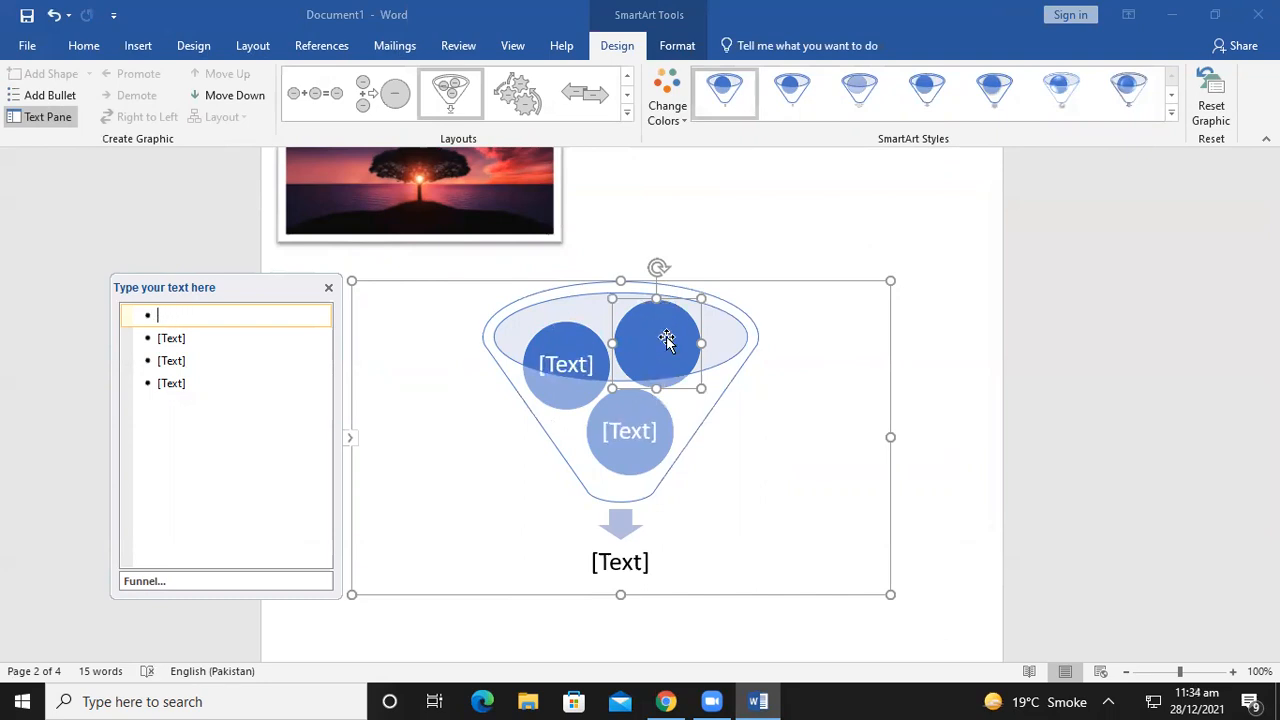
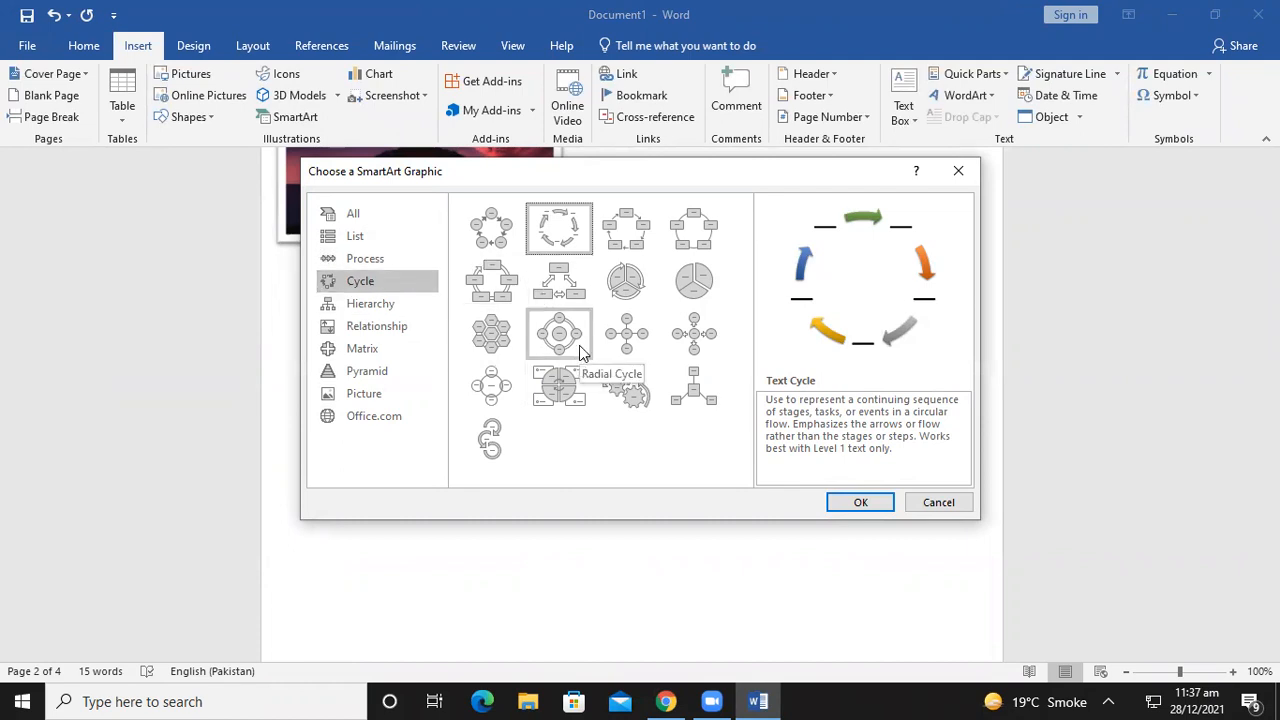
Confirm the Cycle > Text Cycle layout to place a five-item cycle graphic below the picture
click(866, 505)
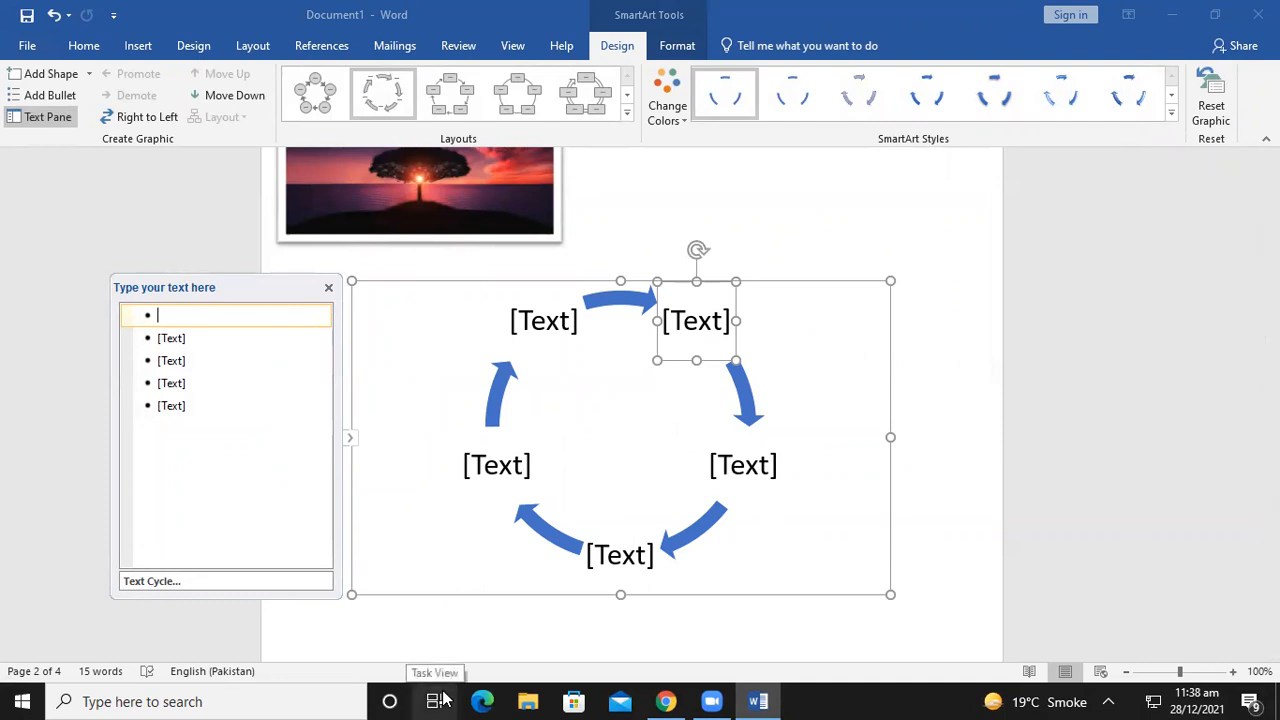
Label the first three cycle shapes Word, Excel and PowerPoint
text(Word)
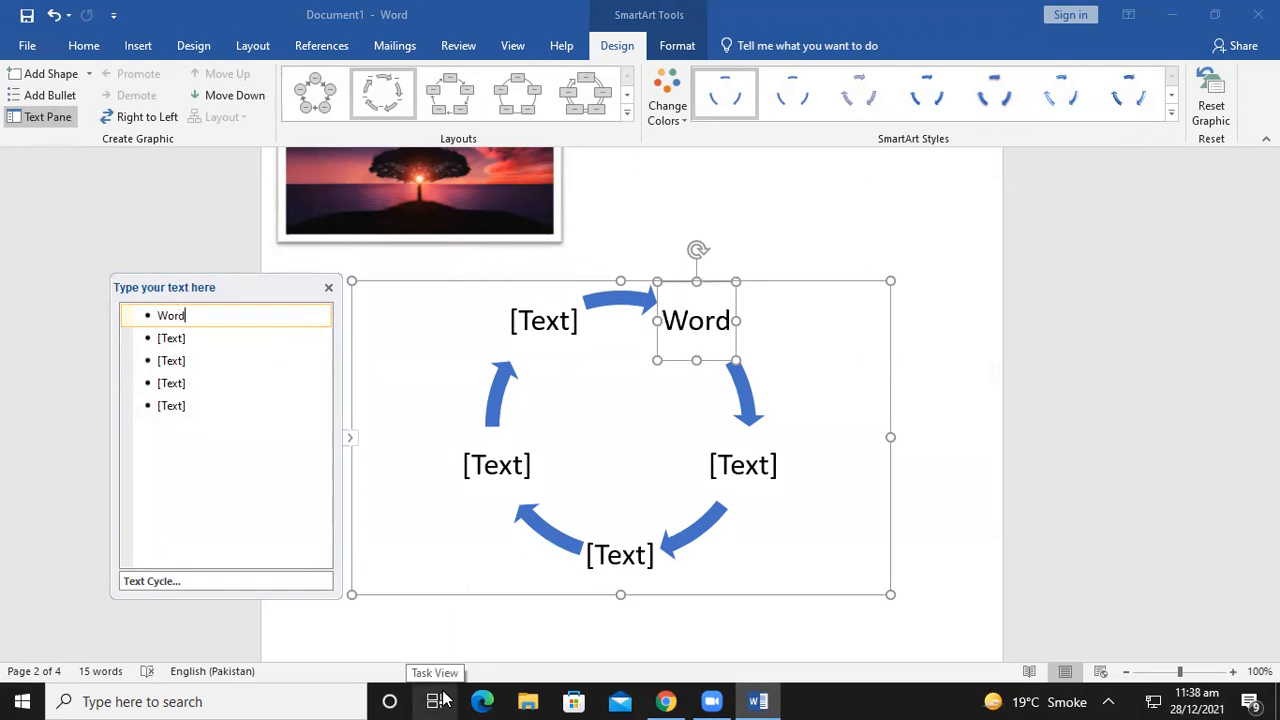
key(Down)
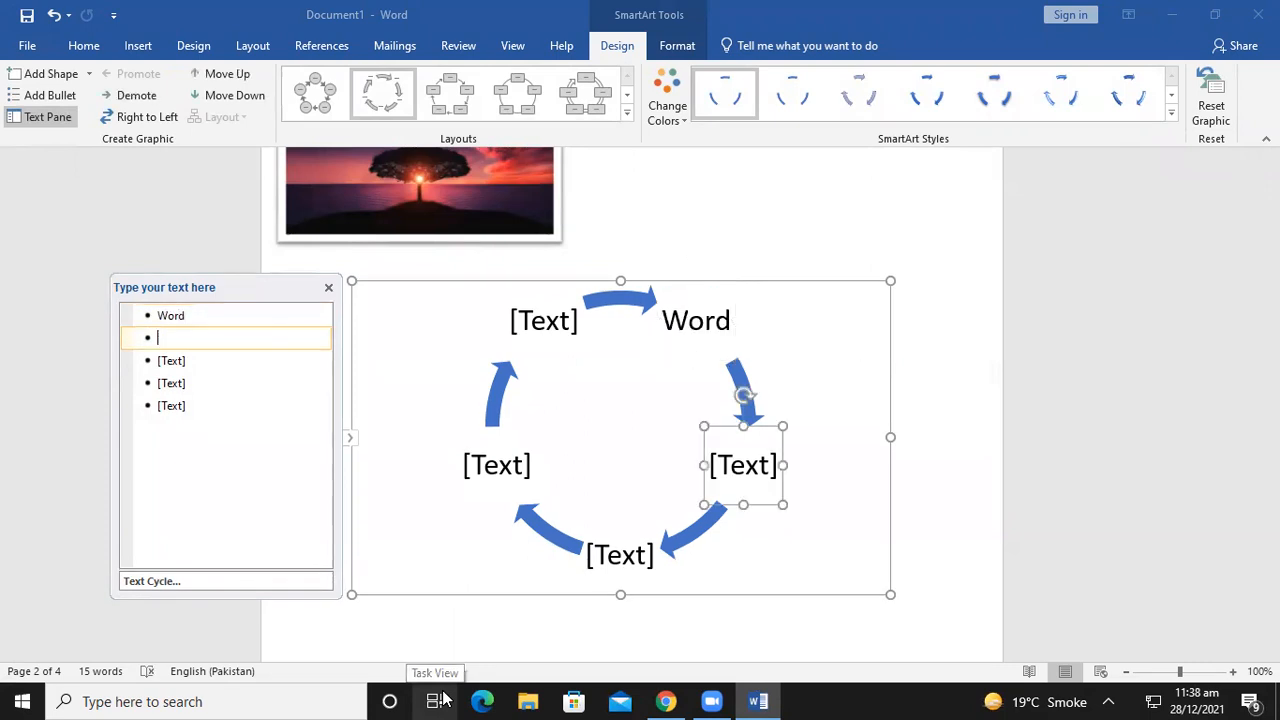
text(Exce)
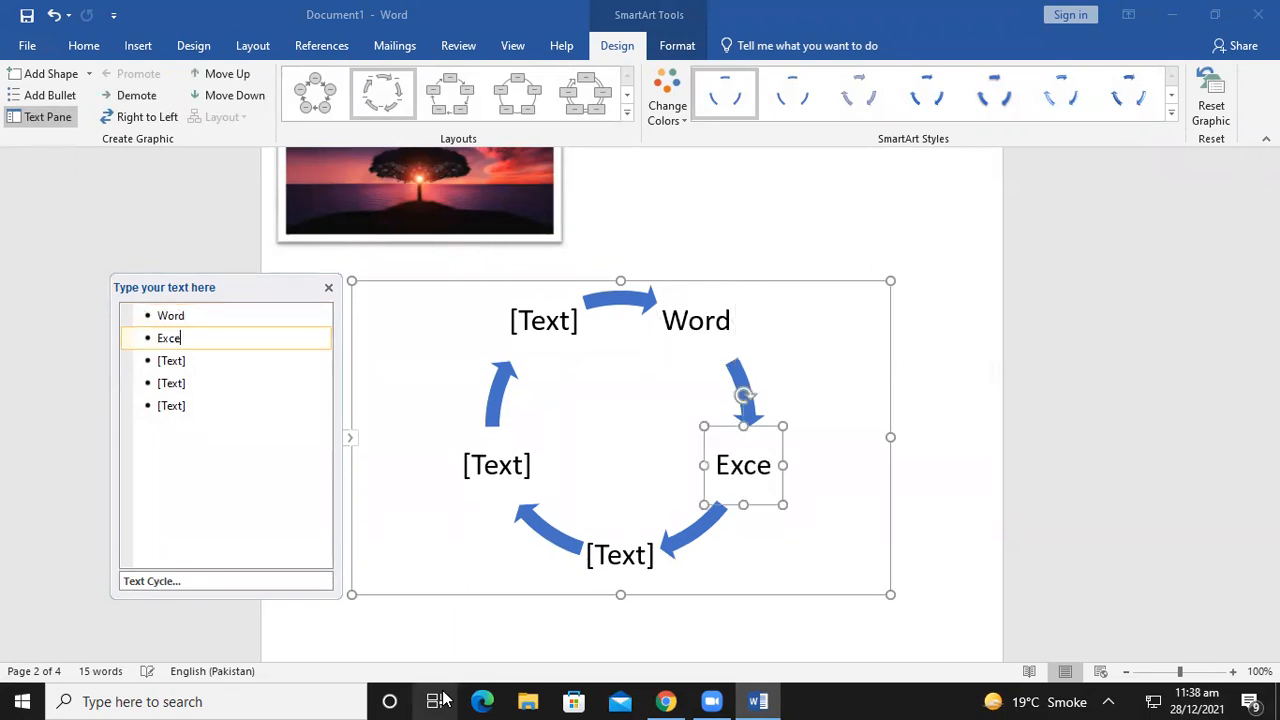
text(l)
key(Down)
text(Powe)
key(BackSpace)
text(erPoint)
key(Up)
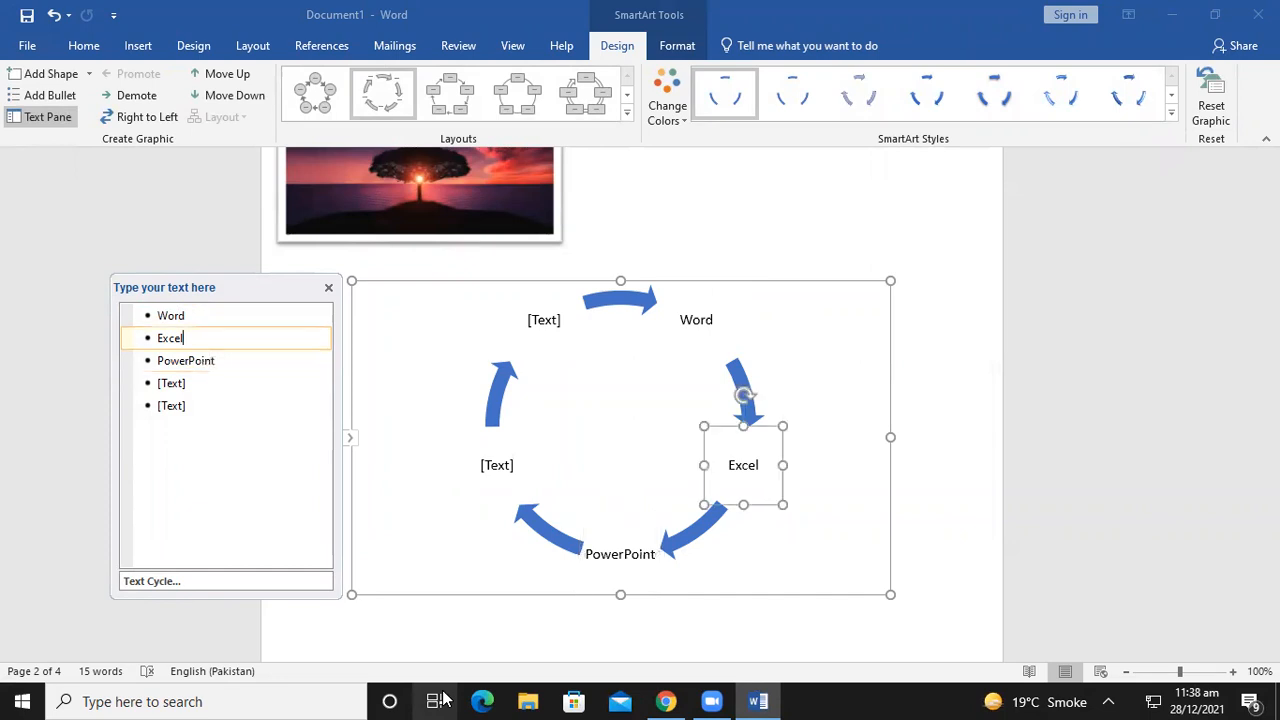
Label the remaining two cycle shapes Outlook and Skype
click(168, 382)
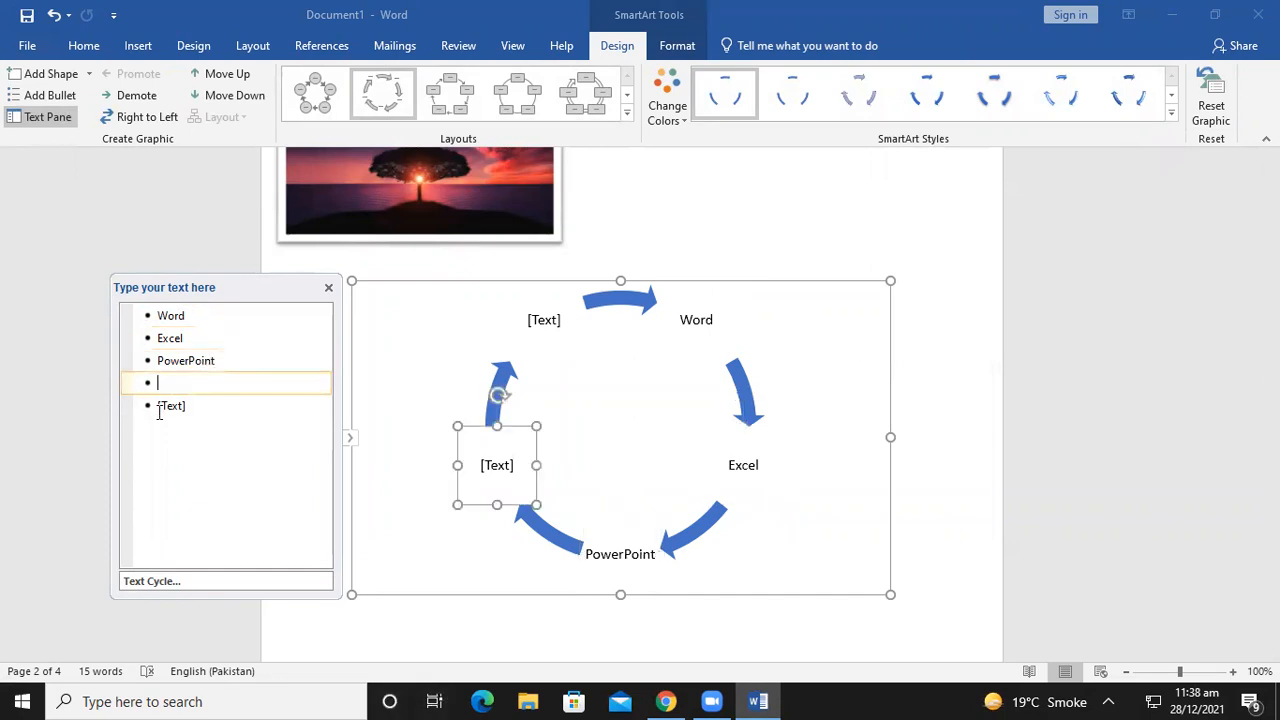
text(Outllog)
key(BackSpace)
key(BackSpace)
key(BackSpace)
text(ook)
key(Up)
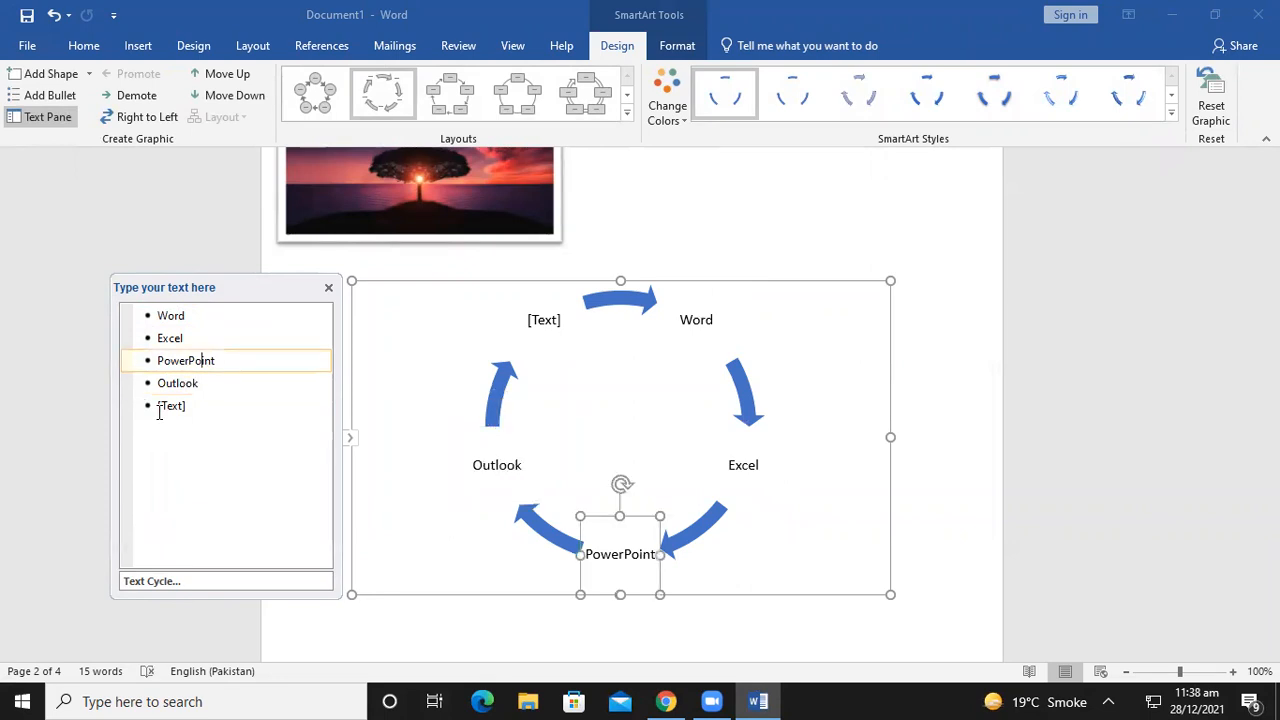
click(548, 320)
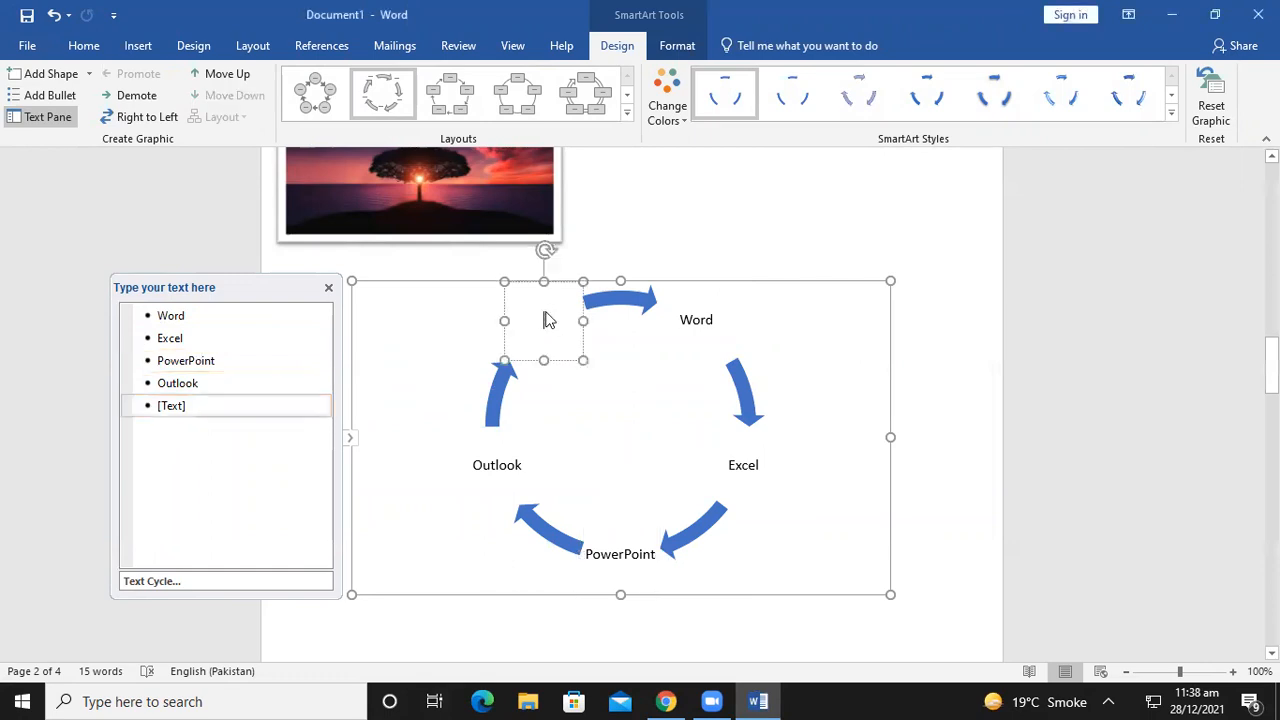
text(Skype)
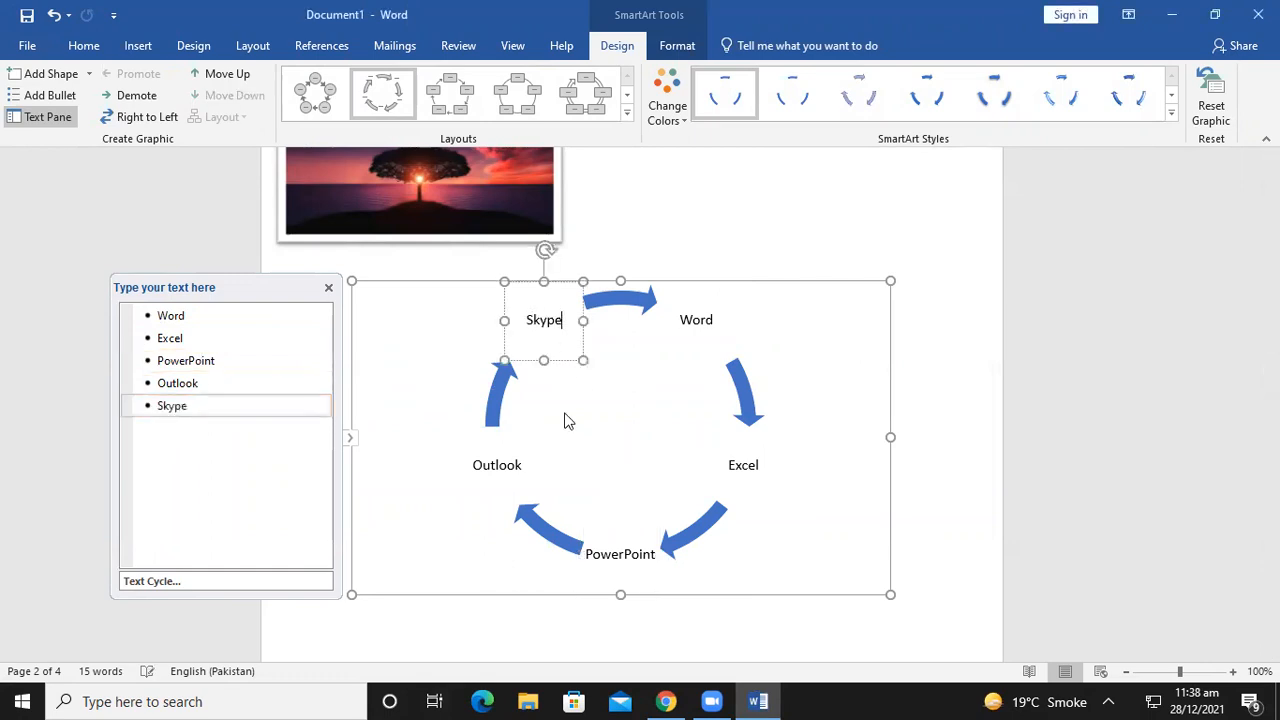
click(806, 452)
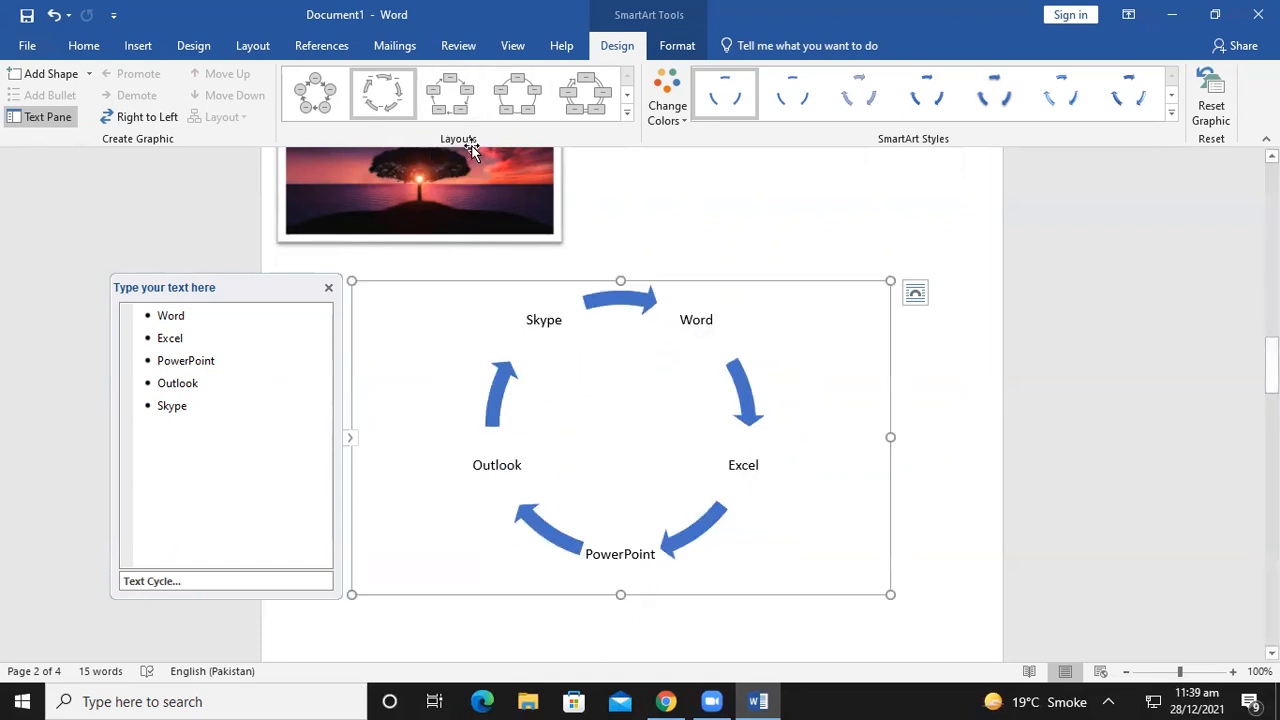
Recolor the cycle diagram with Colored Outline – Accent 3 and place the cursor on the next page
click(662, 112)
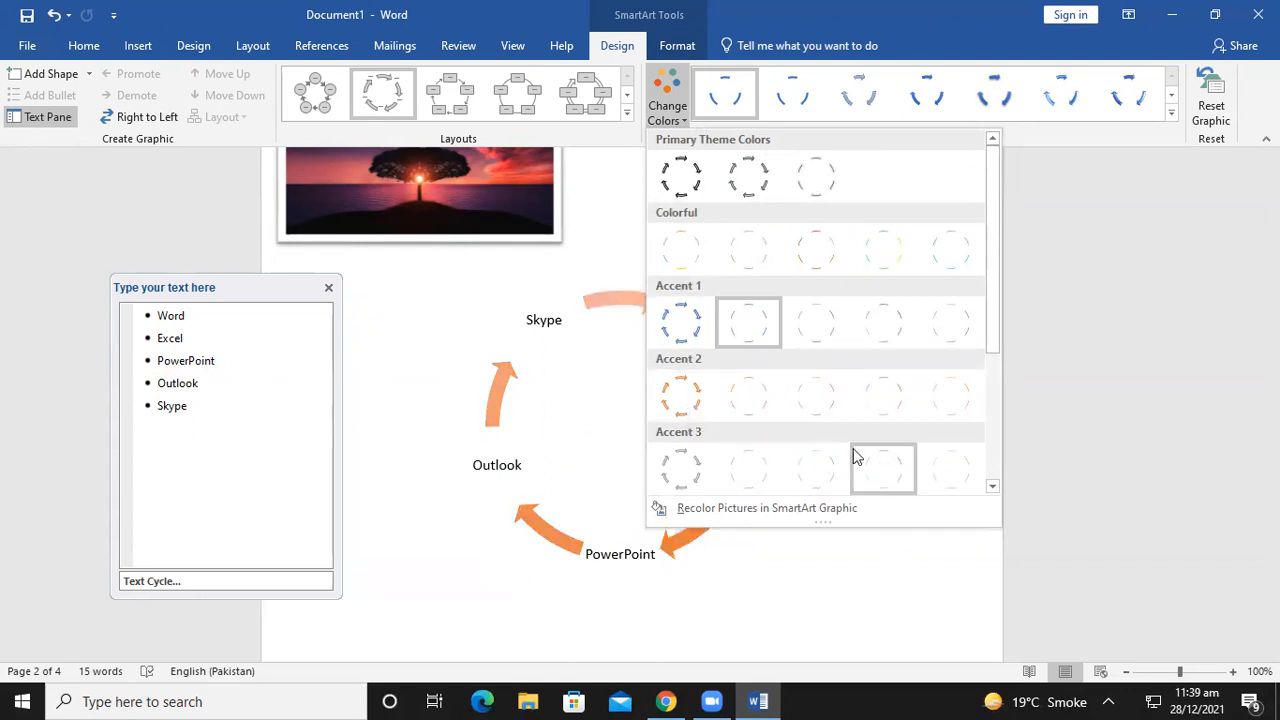
click(690, 462)
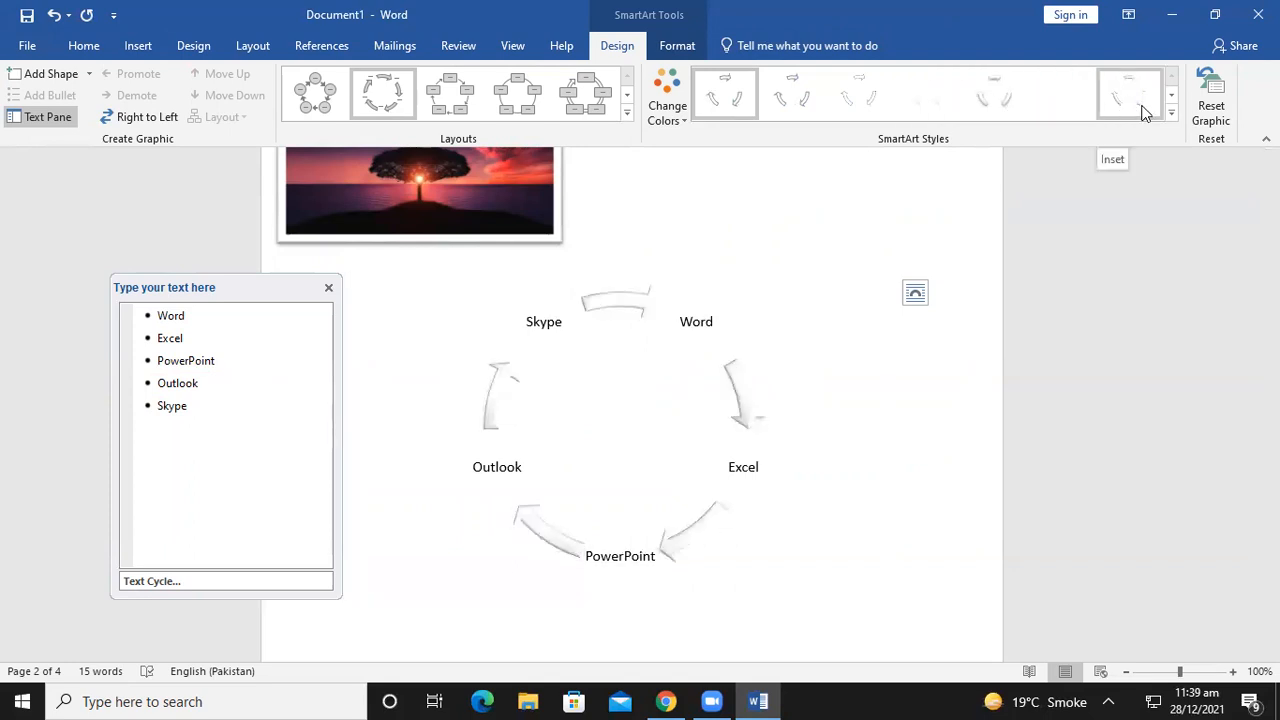
click(150, 50)
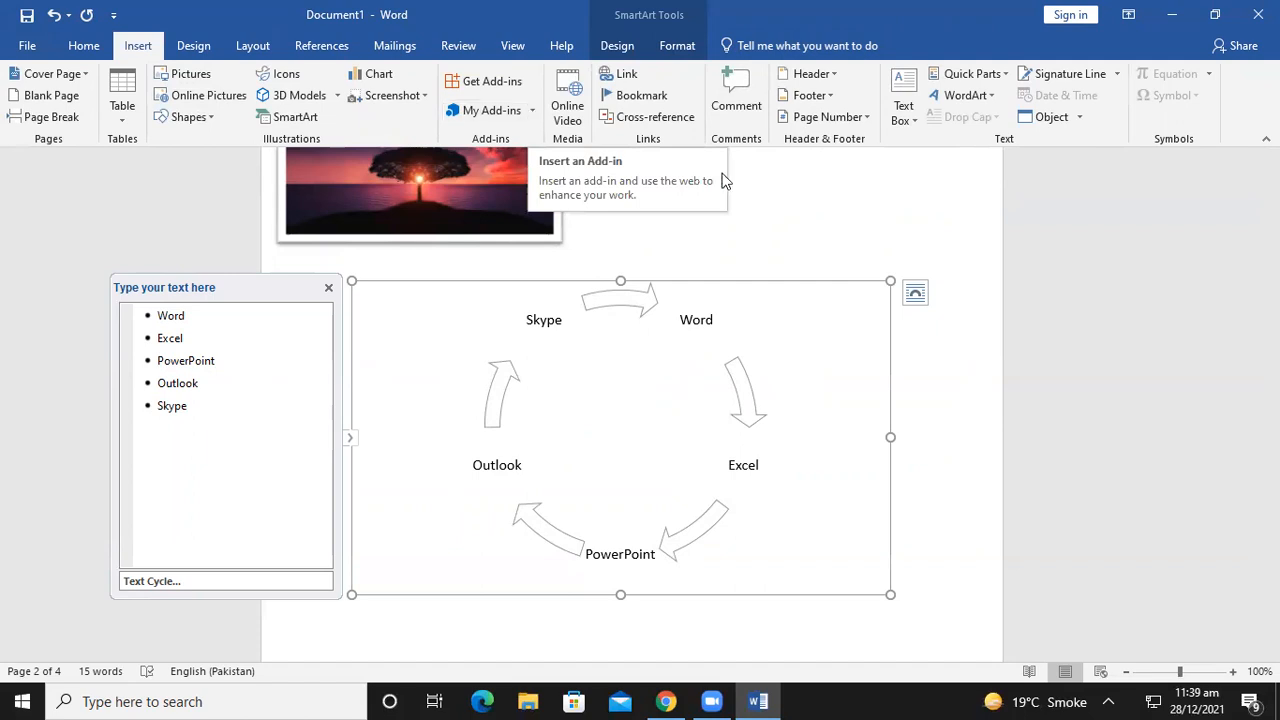
click(838, 229)
scroll(761, 320, down, 8)
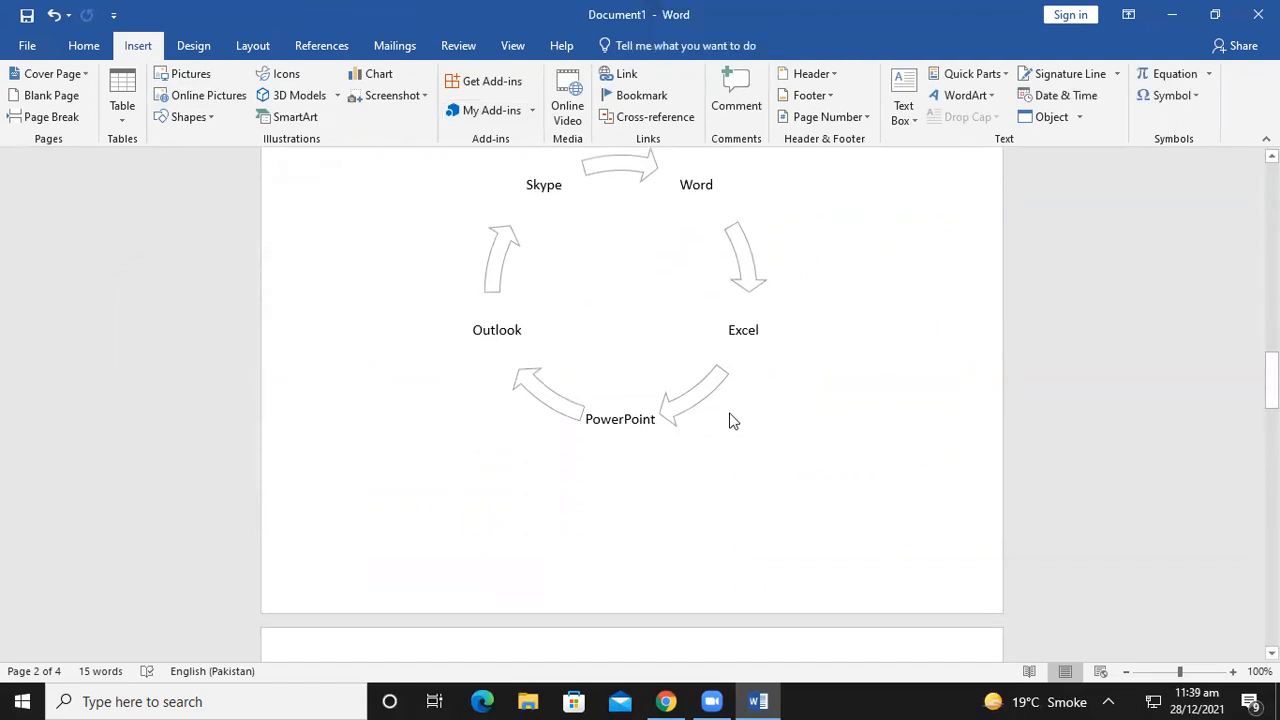
click(369, 357)
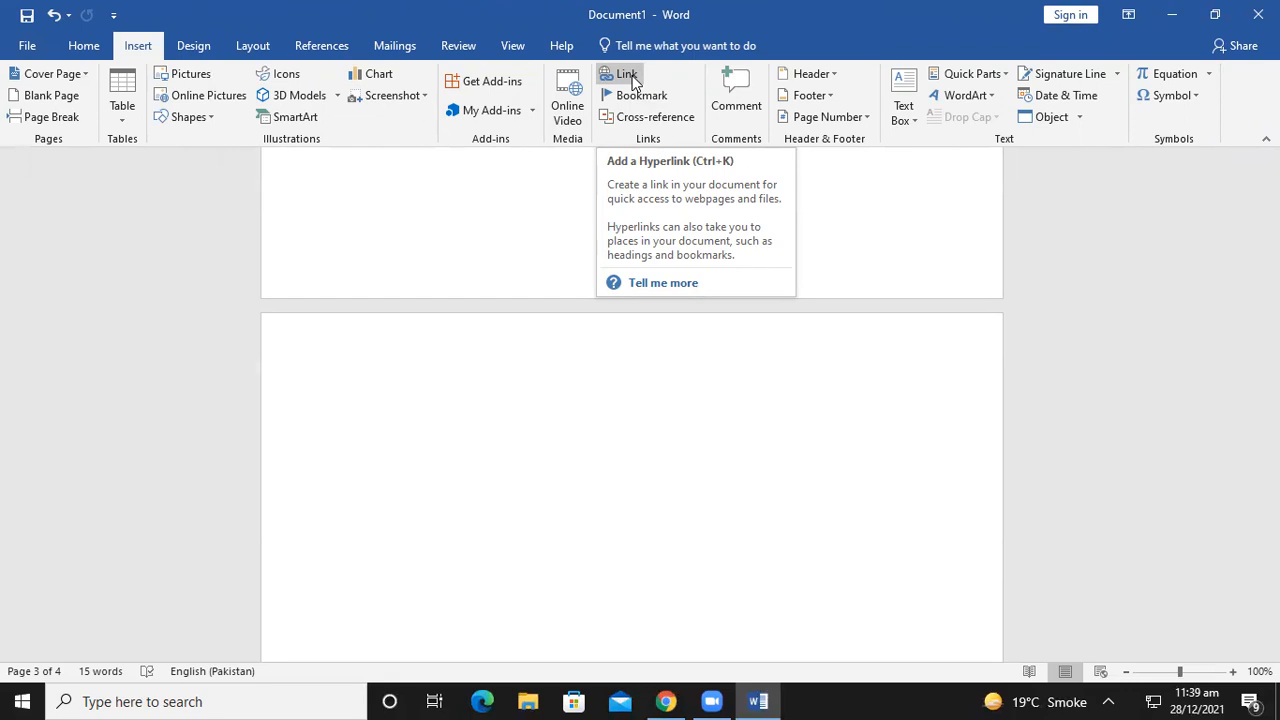
Create a blank document and fill it with sample paragraphs using =rand()
click(16, 46)
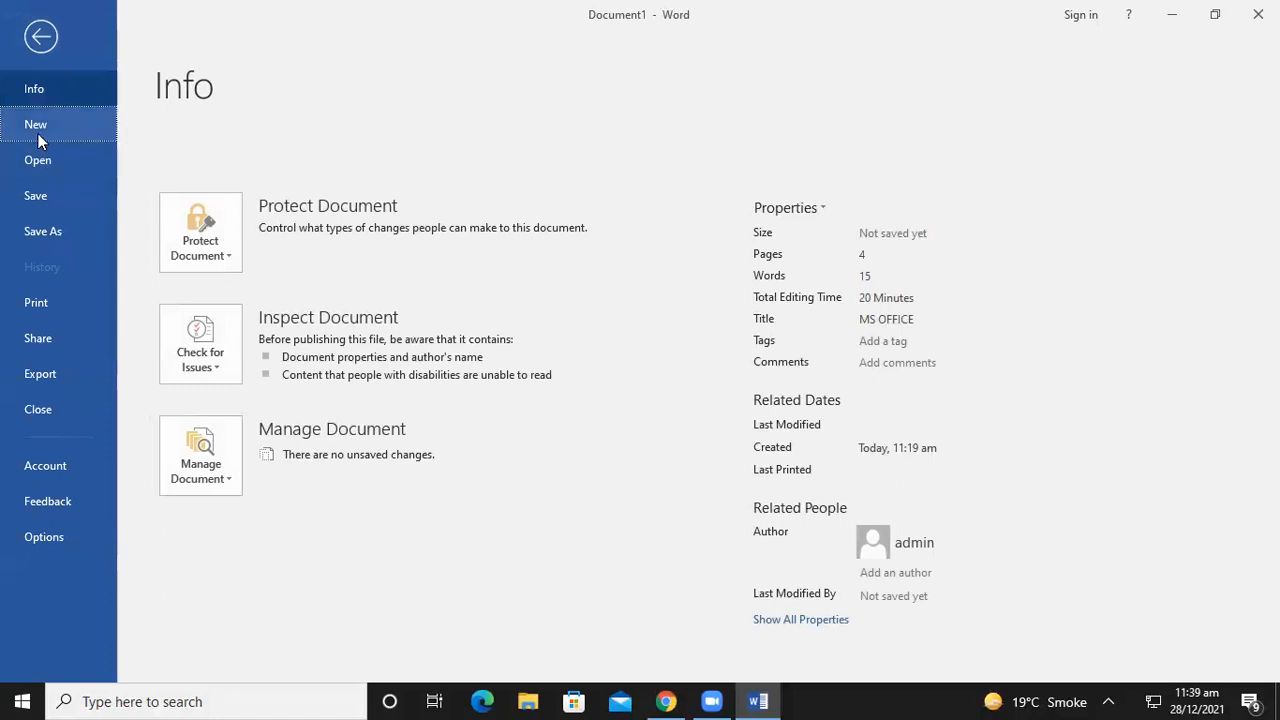
click(40, 125)
click(266, 331)
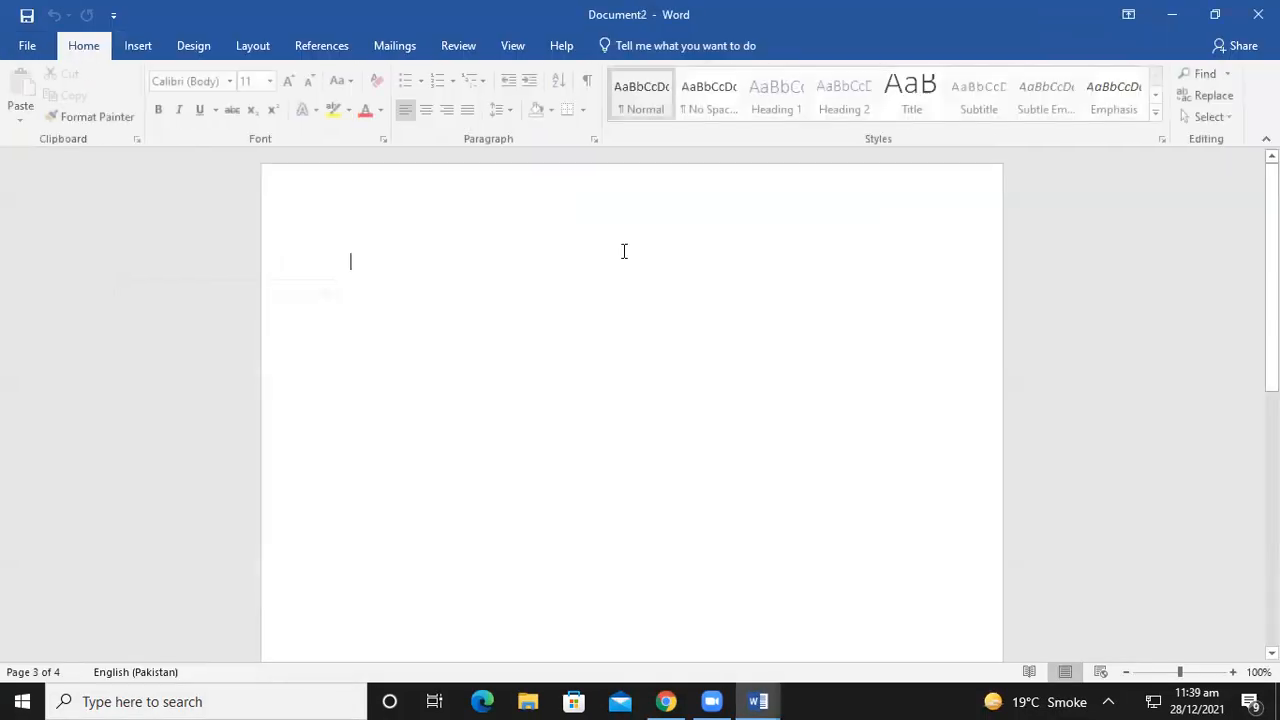
text(=)
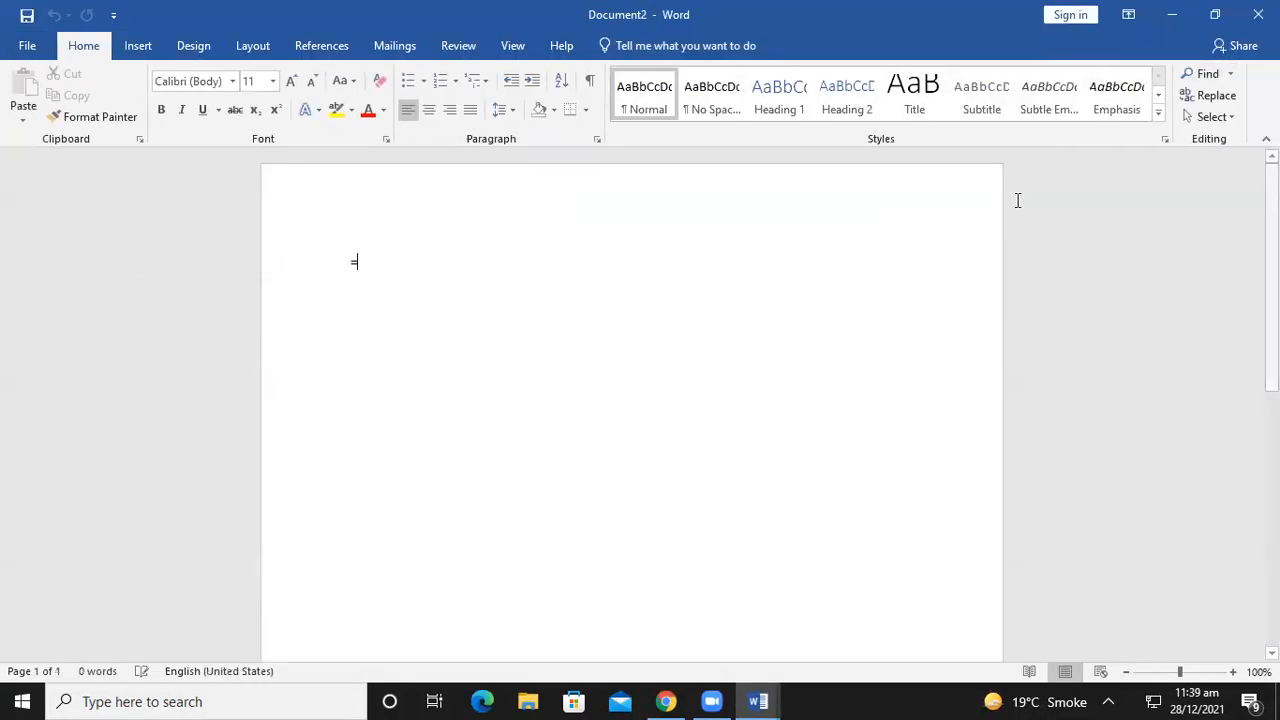
text(rand())
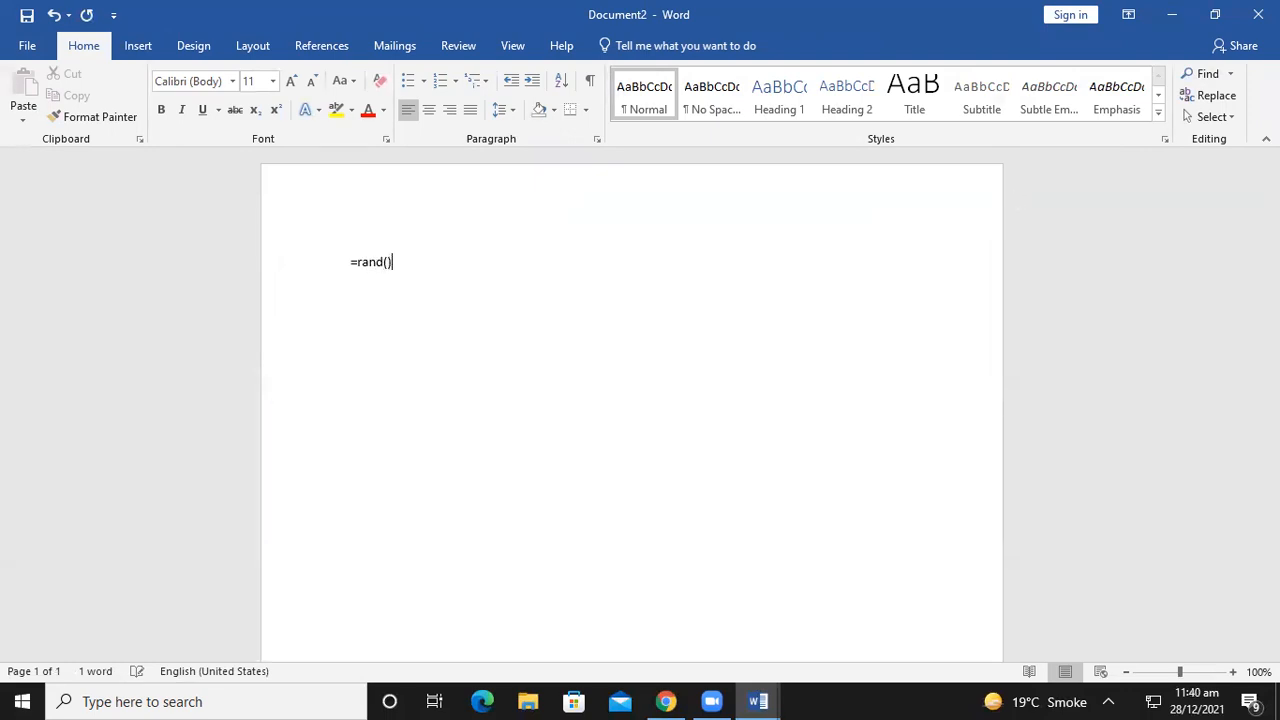
key(Return)
Save the sample document to the Desktop as 'Video provides a powerful way to help you prove your point'
click(1258, 14)
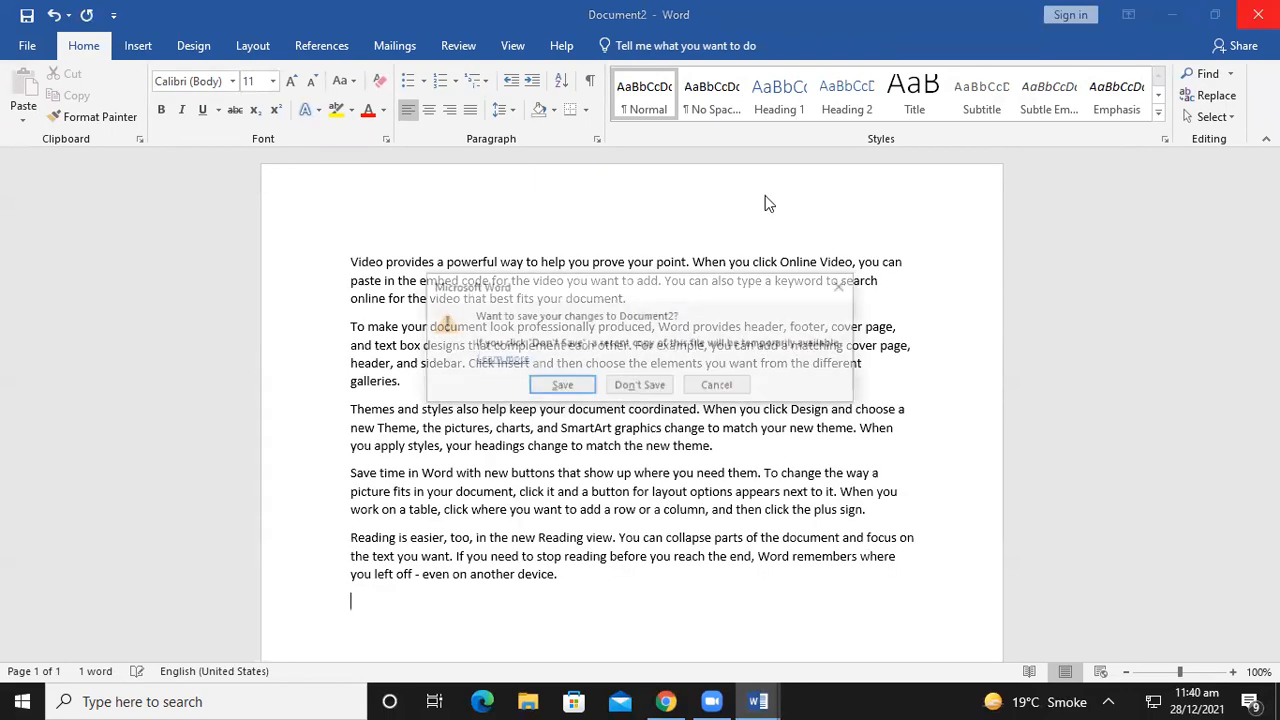
click(845, 287)
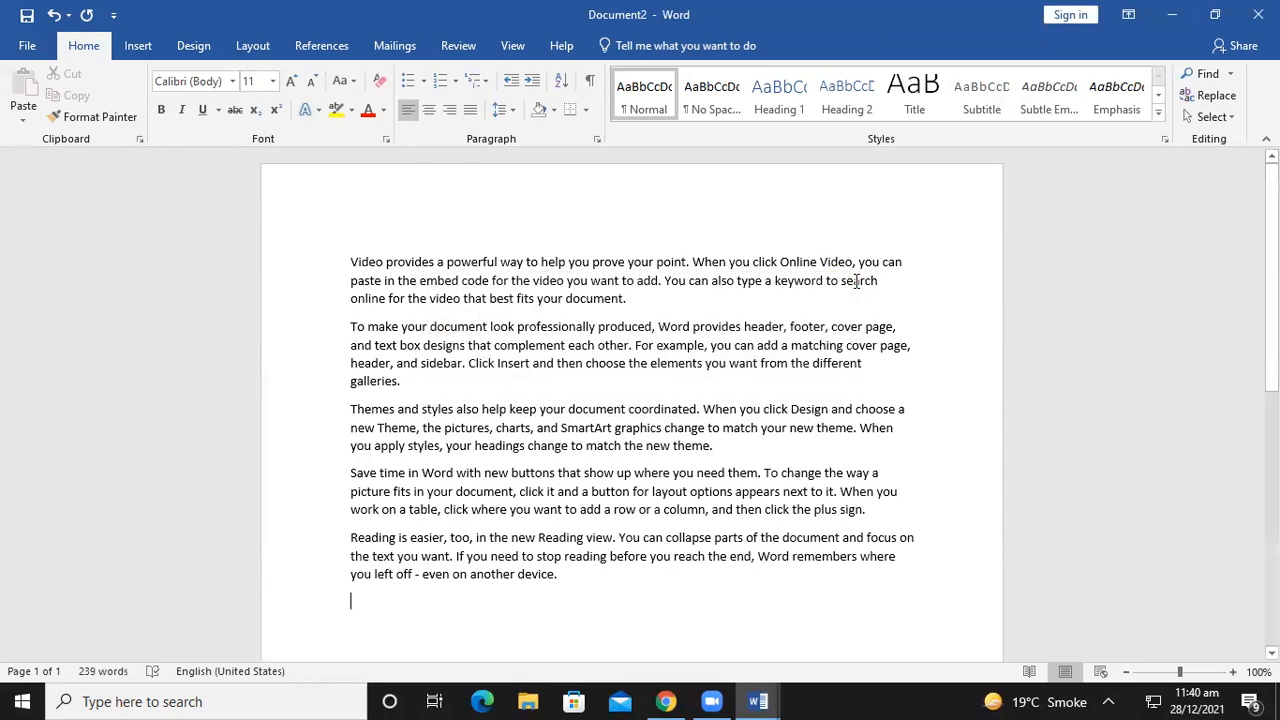
click(27, 45)
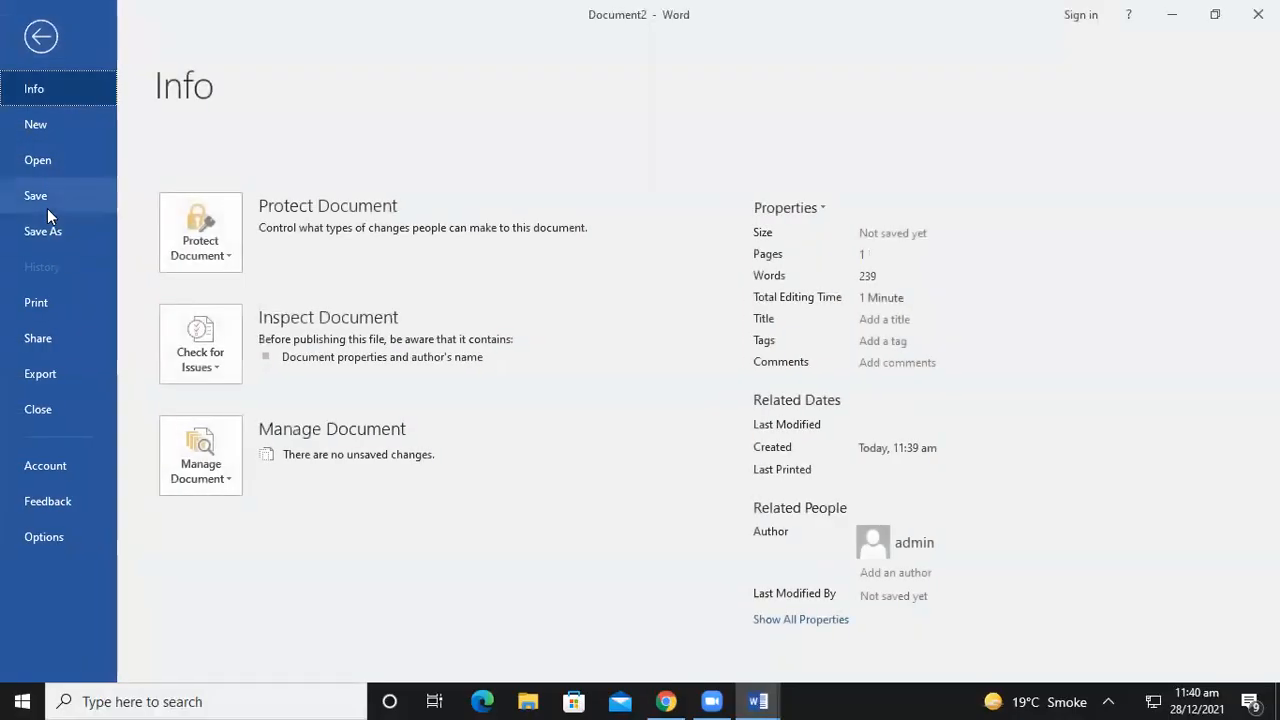
click(47, 229)
double_click(198, 208)
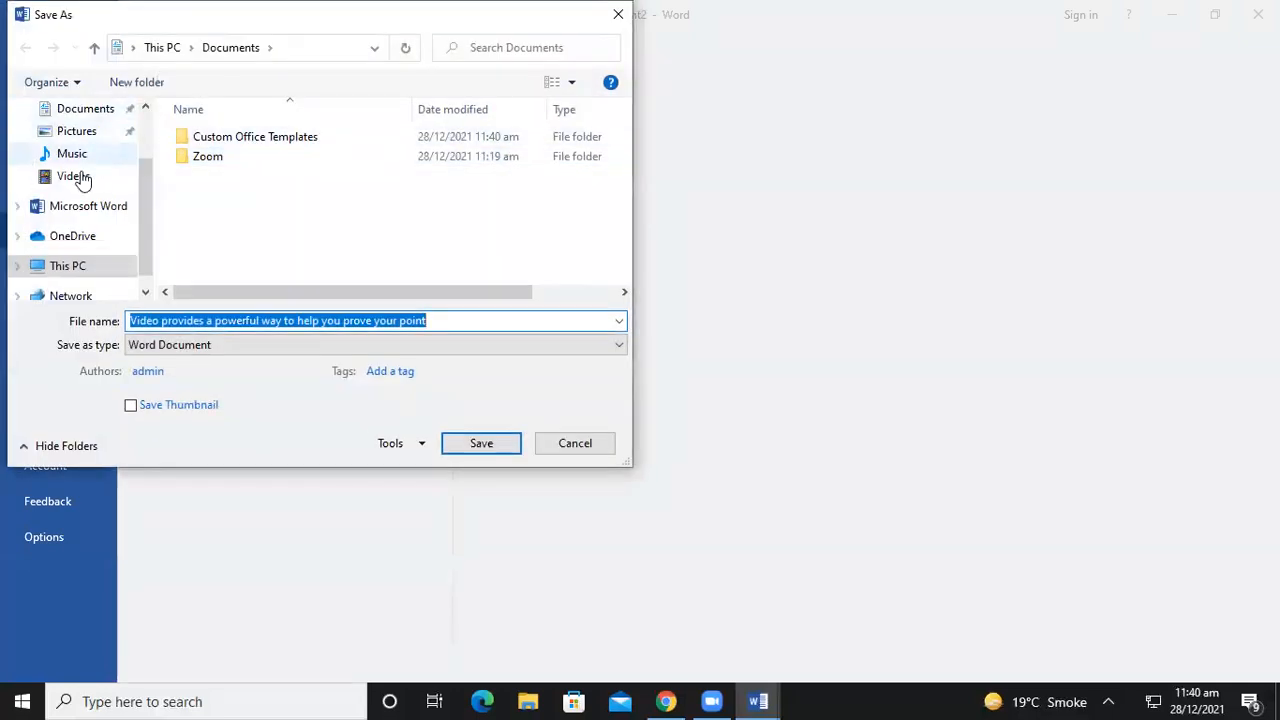
scroll(80, 177, up, 1)
click(95, 108)
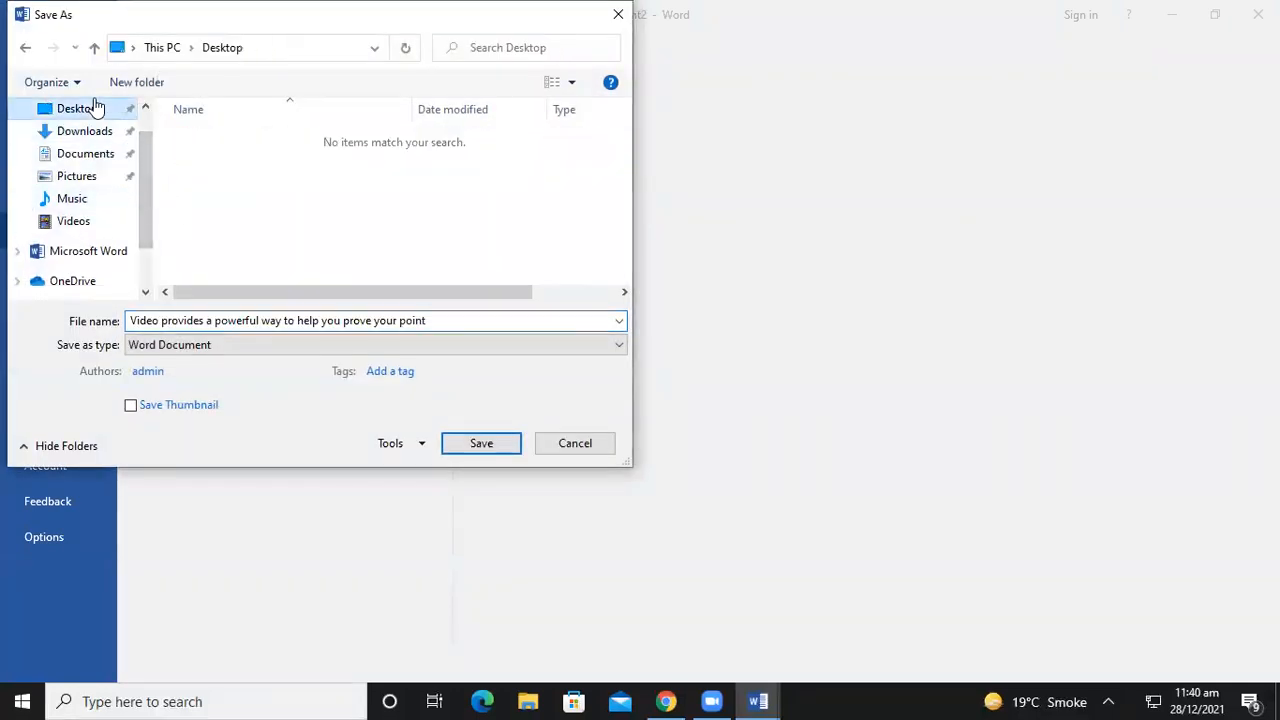
click(480, 444)
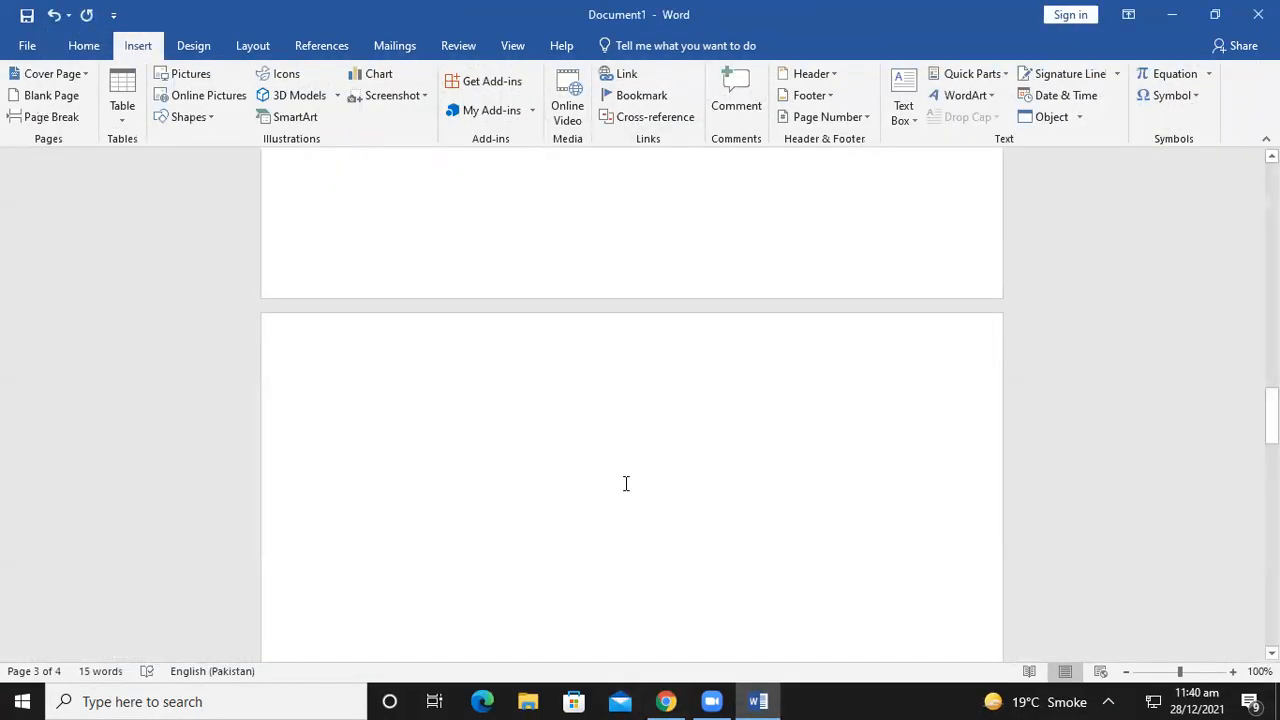
scroll(626, 483, up, 3)
Move the Zoom Download Center Chrome window aside and close it
scroll(600, 397, up, 3)
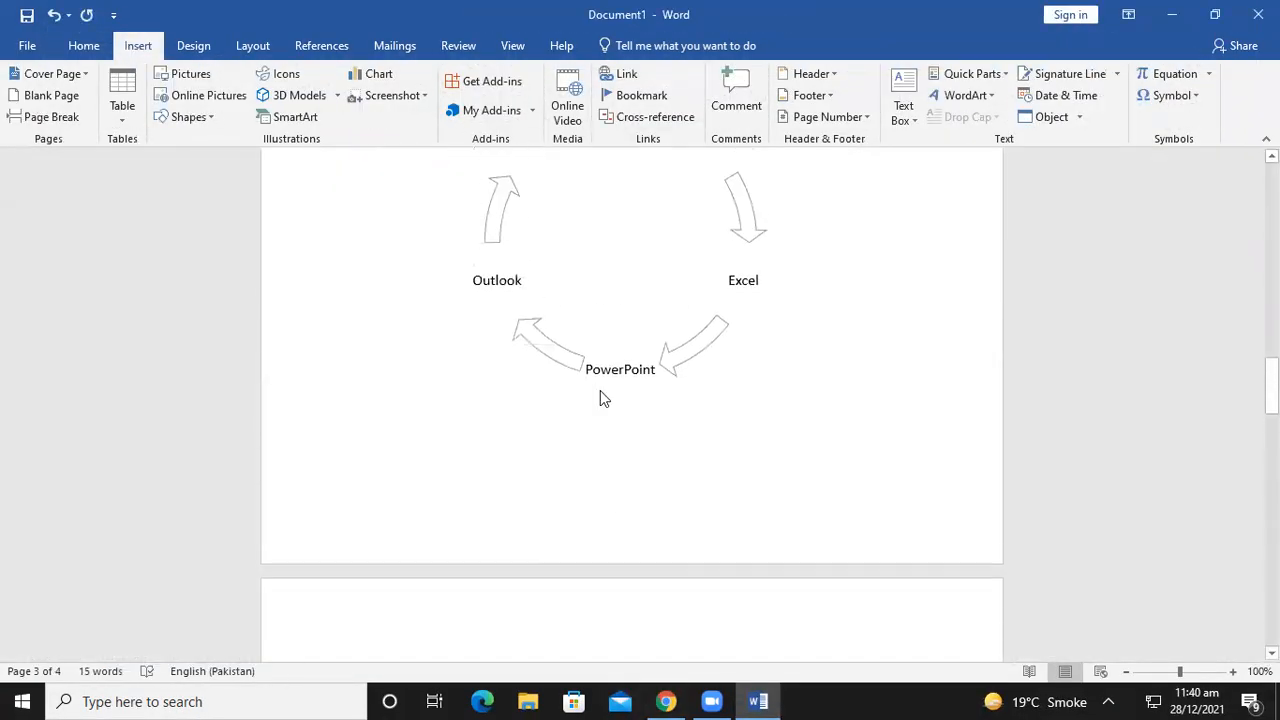
scroll(514, 523, down, 4)
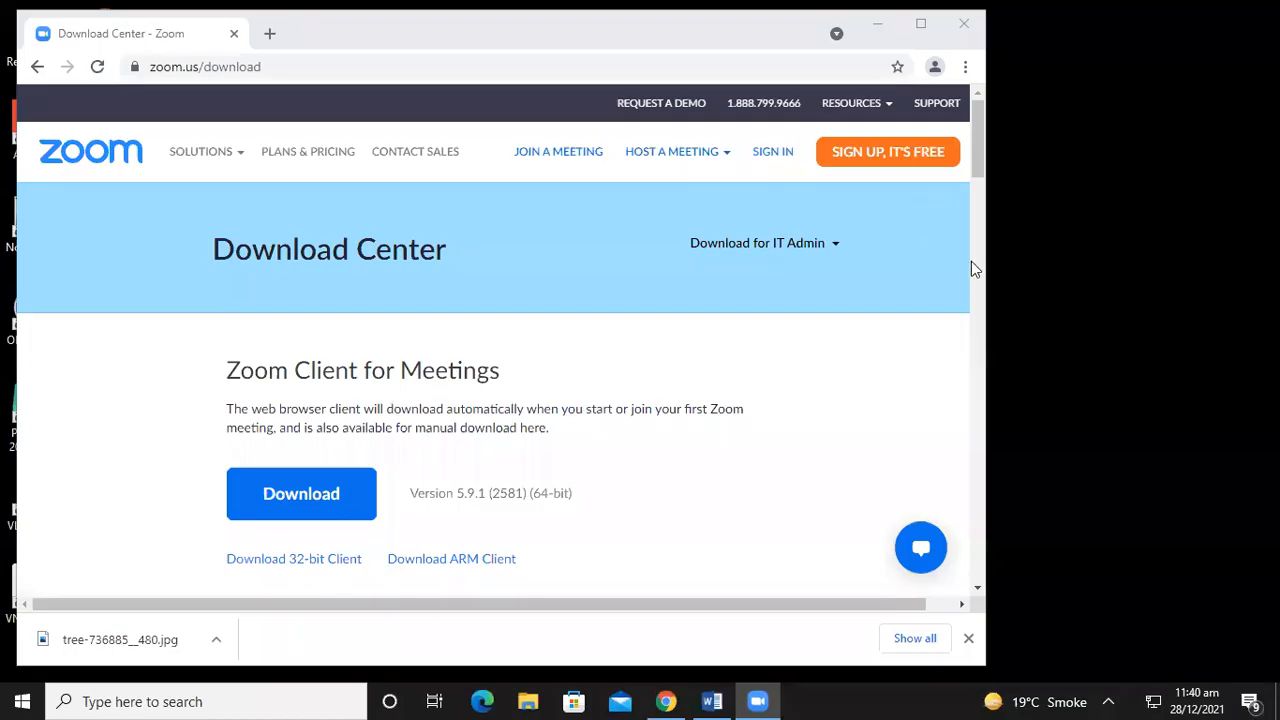
scroll(978, 275, down, 5)
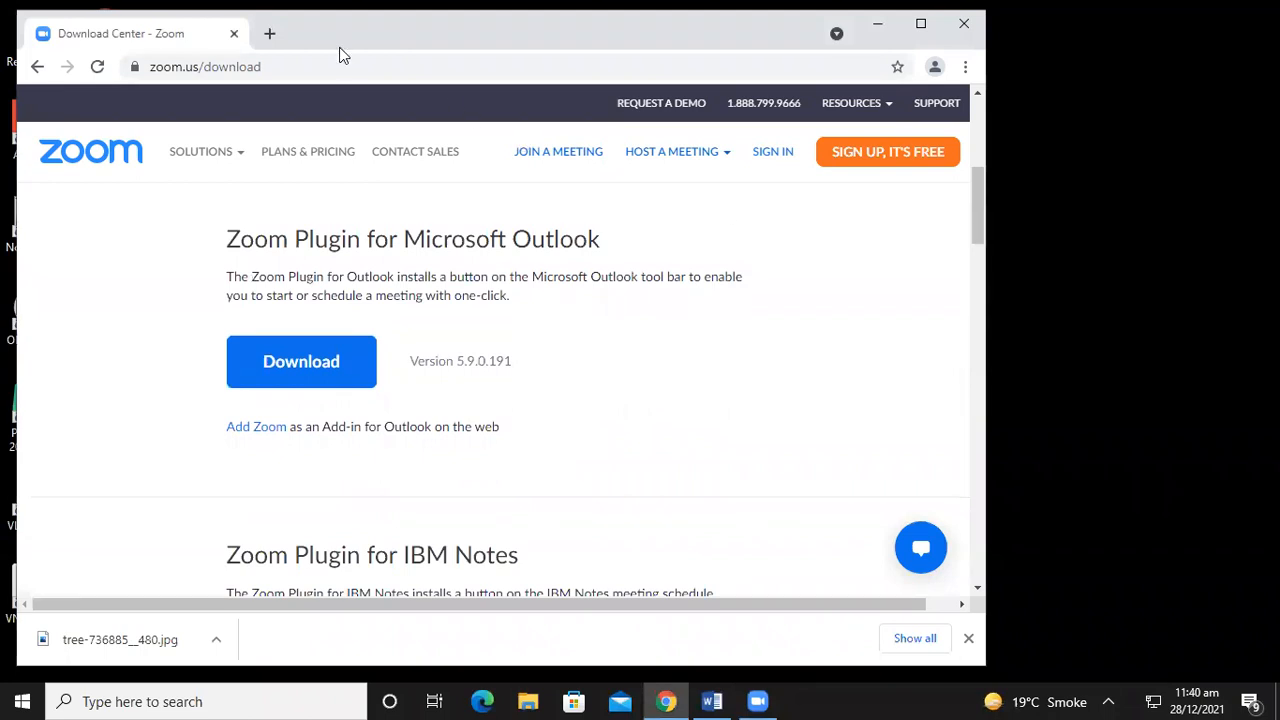
drag(338, 47, 469, 206)
click(1095, 183)
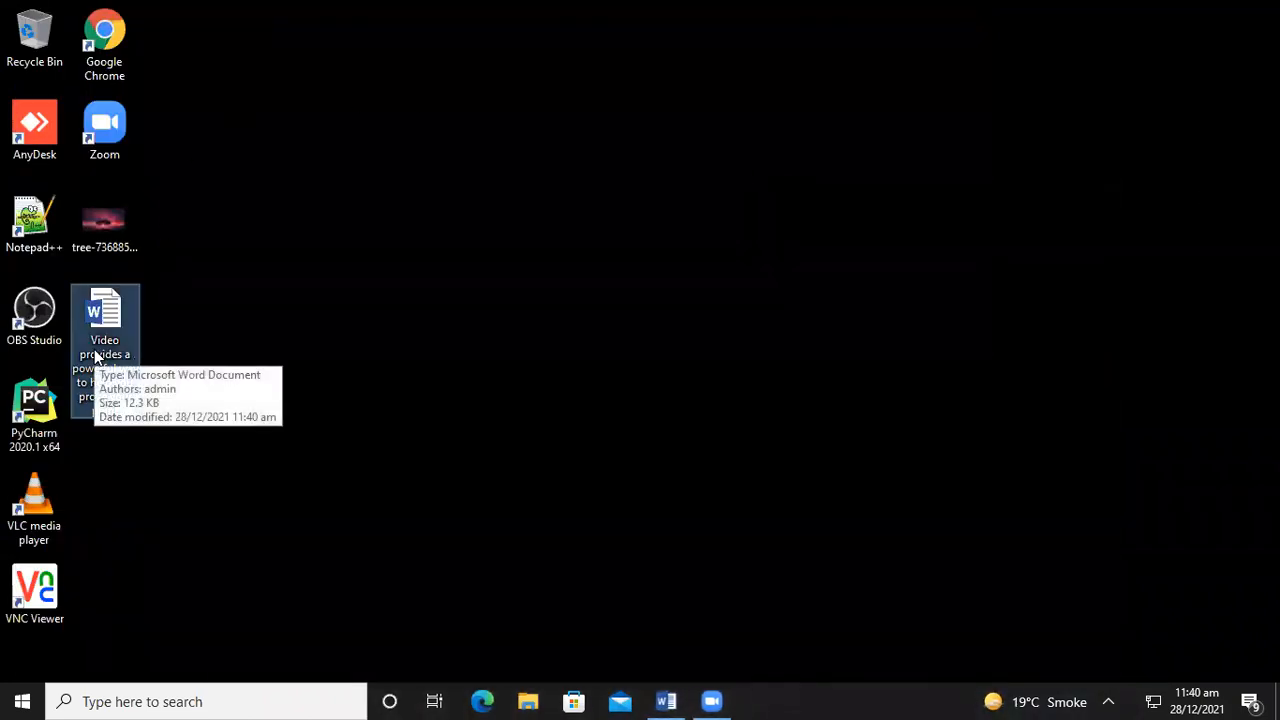
Restore the Word Document1 window from the taskbar
click(667, 701)
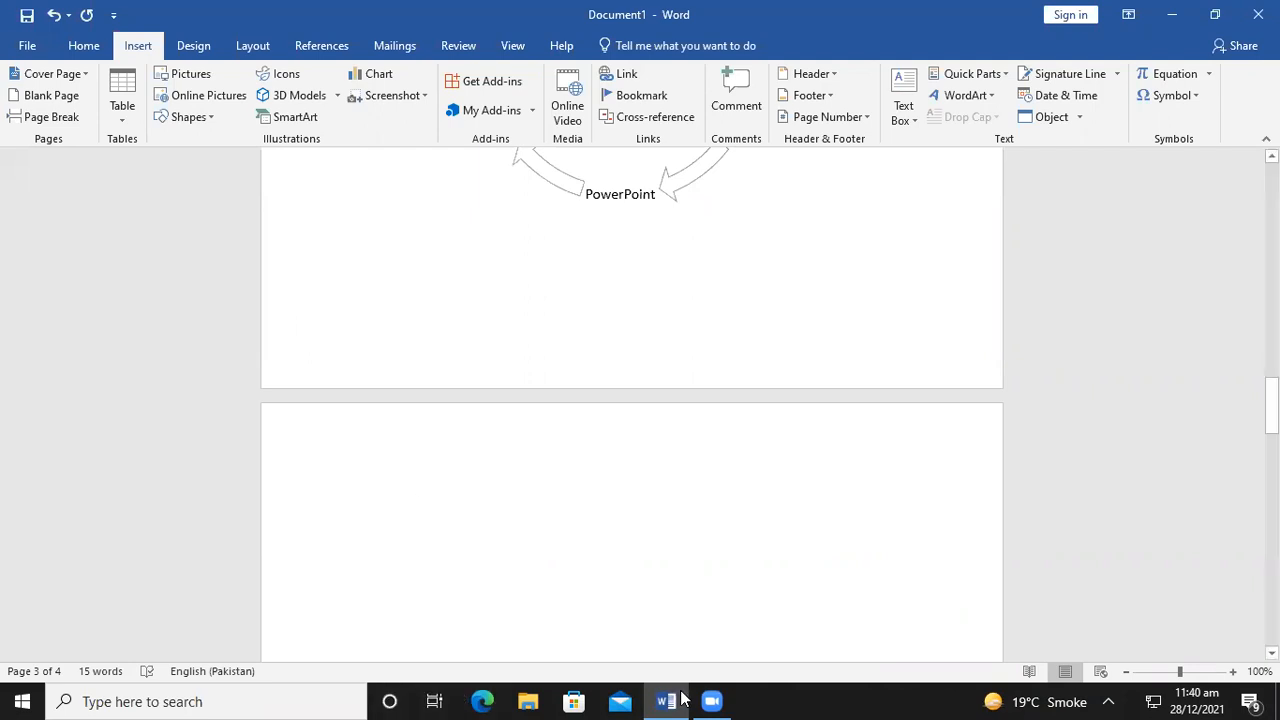
Launch Chrome to the Gmail page, close it, then type 'MS WORD' on page 3
click(4, 700)
text(Go)
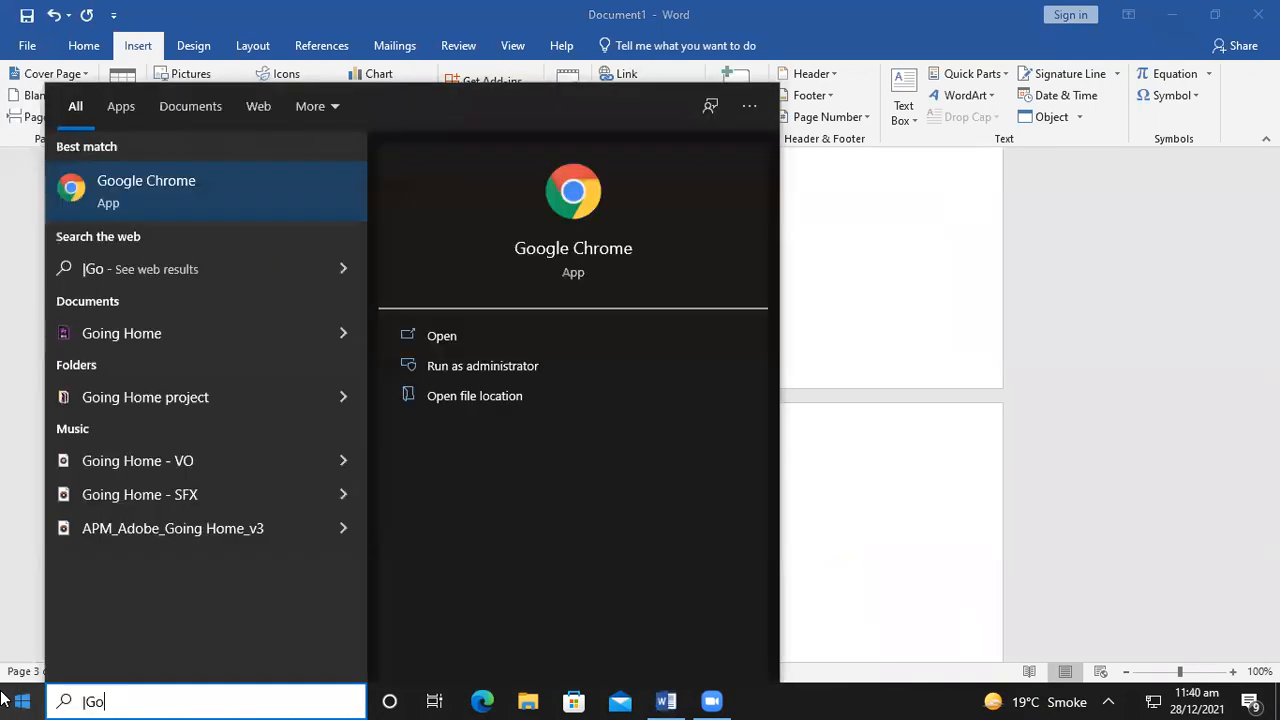
key(Return)
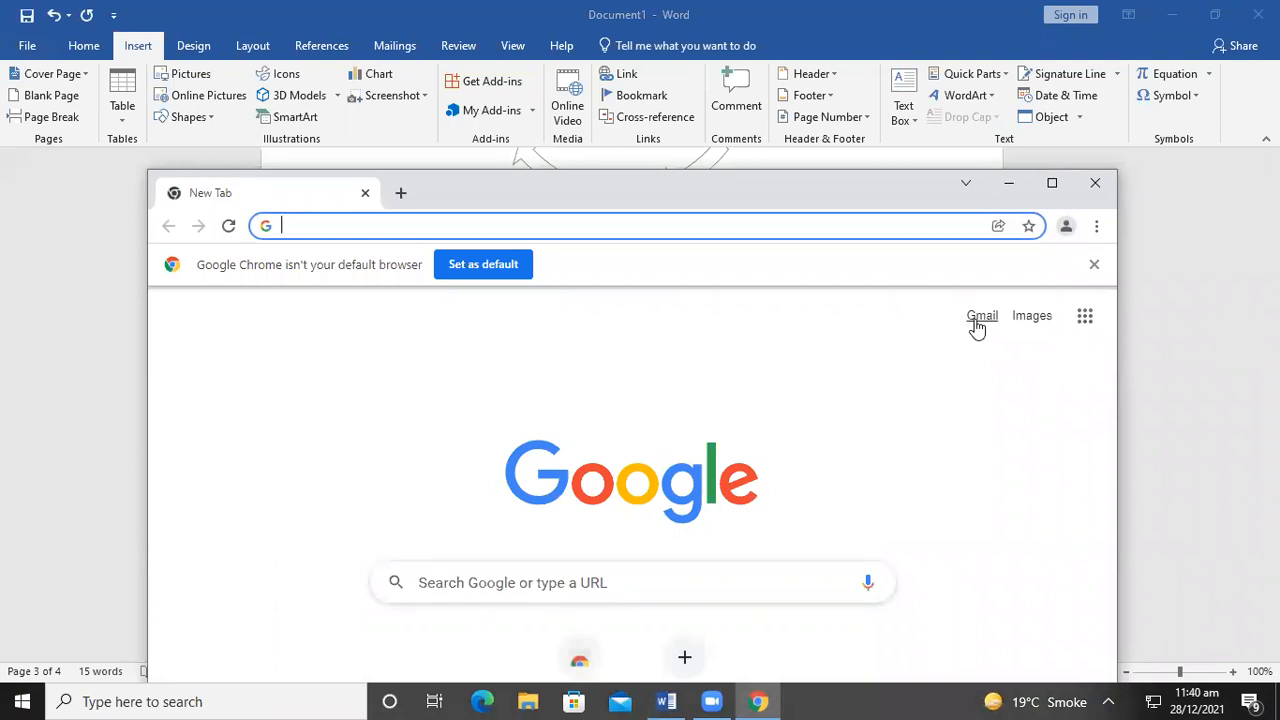
click(975, 322)
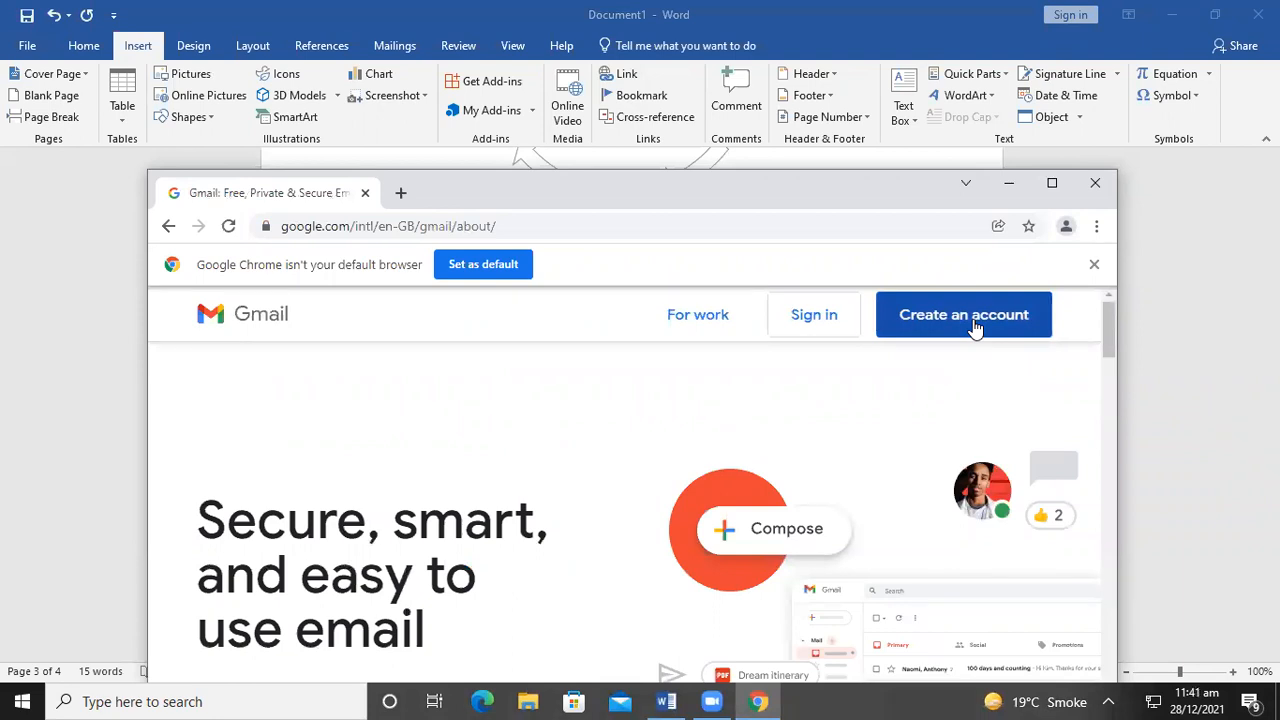
click(1080, 190)
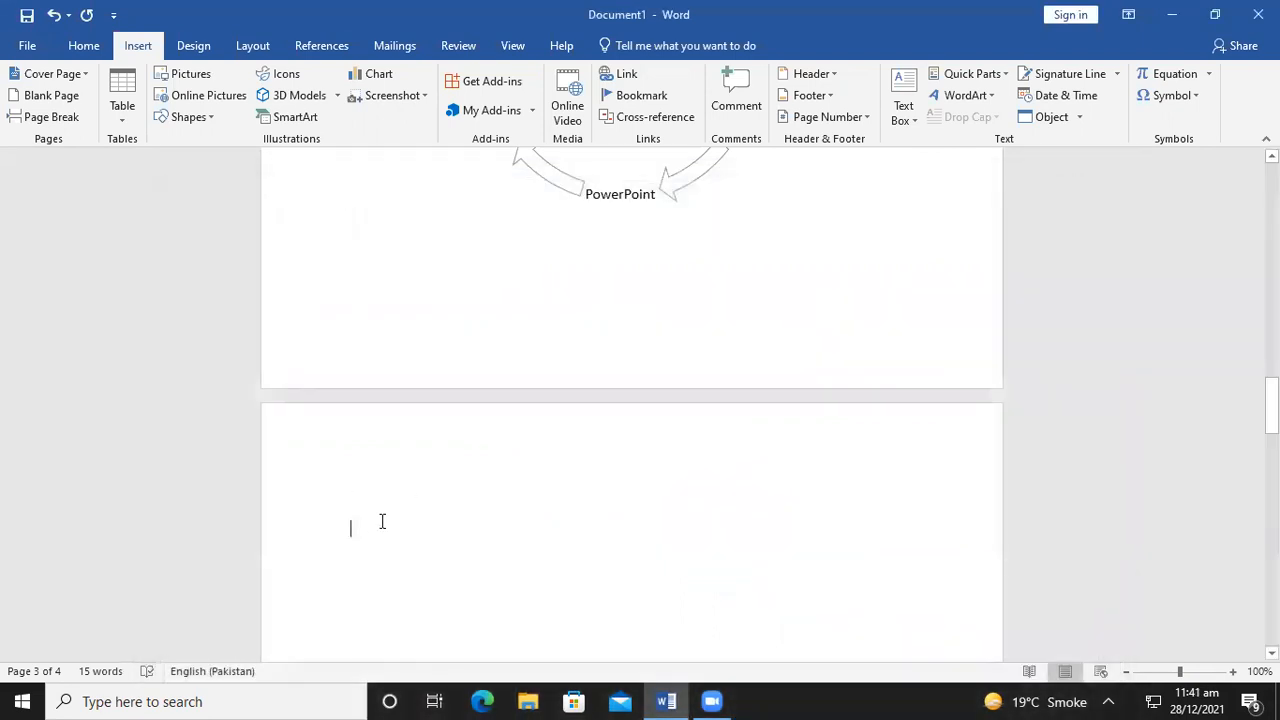
text(MS WORD)
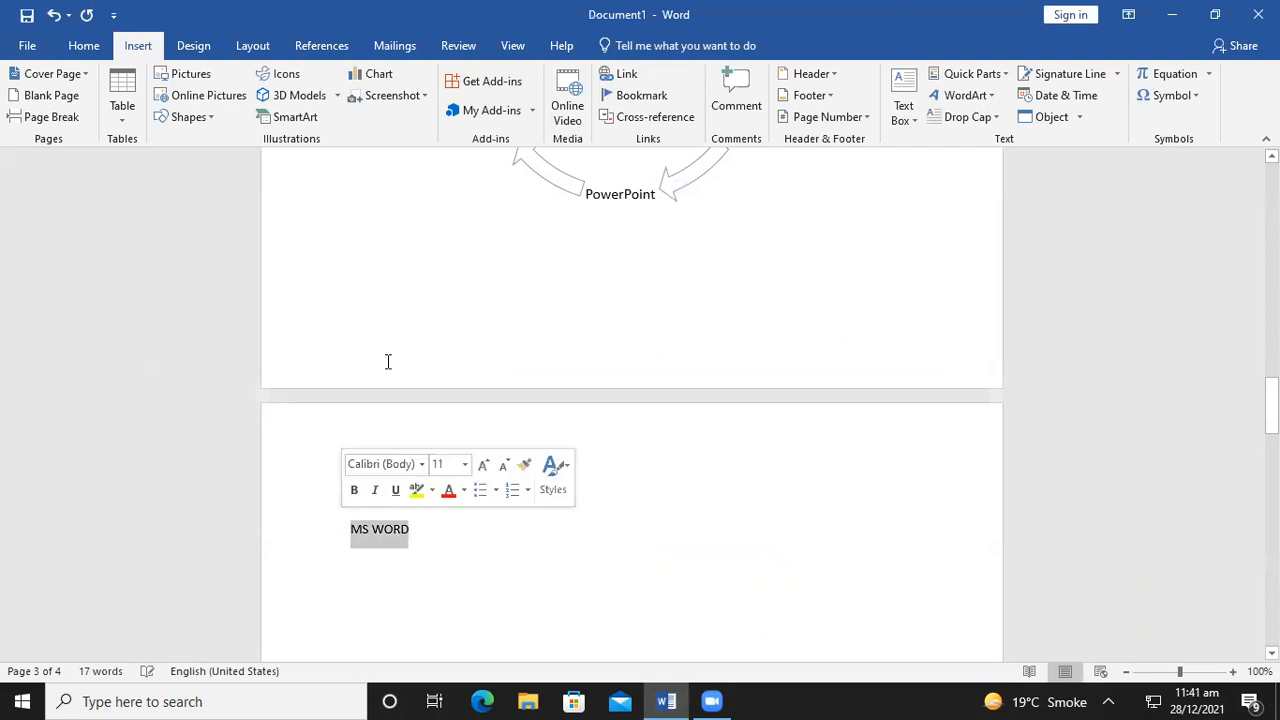
Hyperlink the MS WORD text to the Desktop file 'Video provides a powerful way to help you prove your point'
click(609, 80)
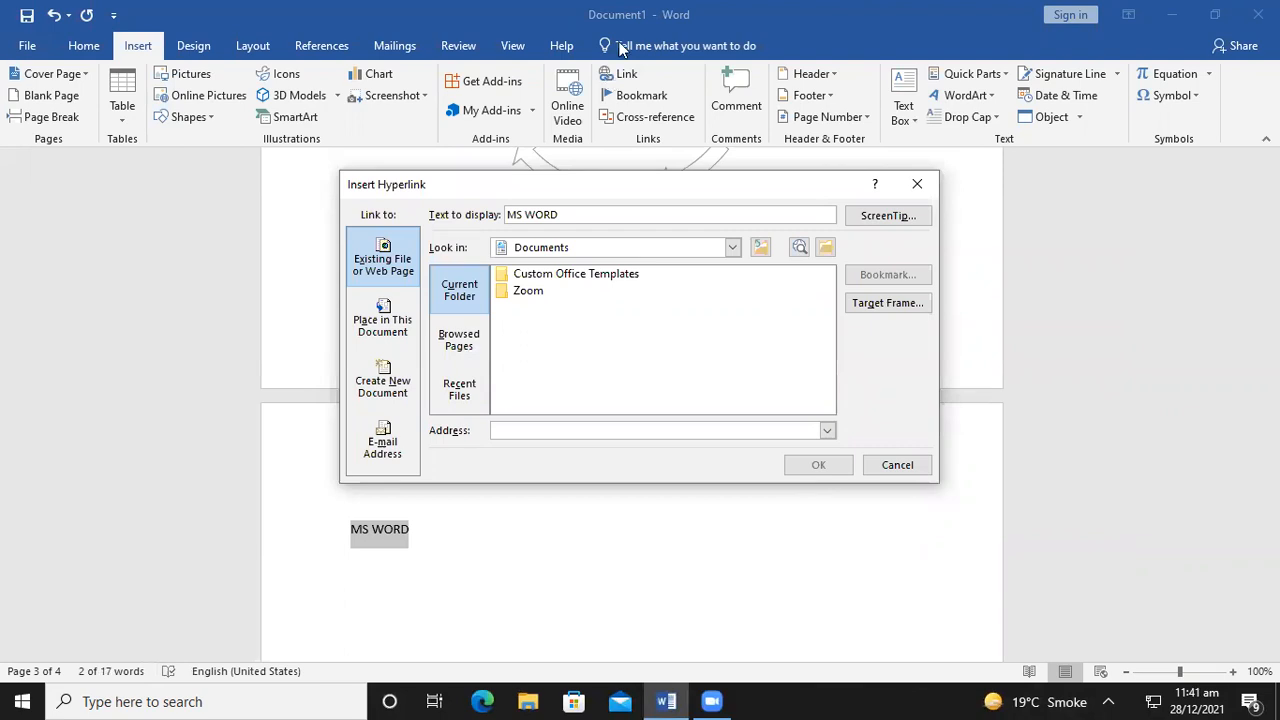
click(731, 248)
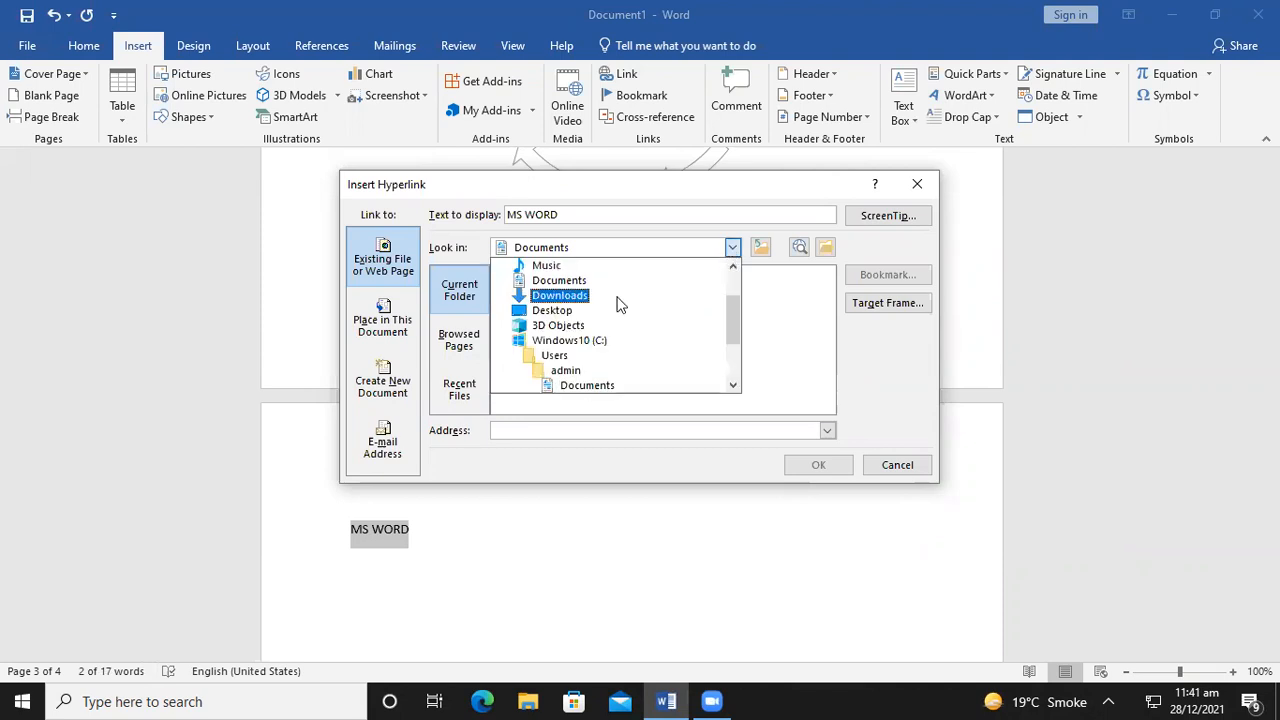
scroll(617, 303, up, 2)
click(545, 267)
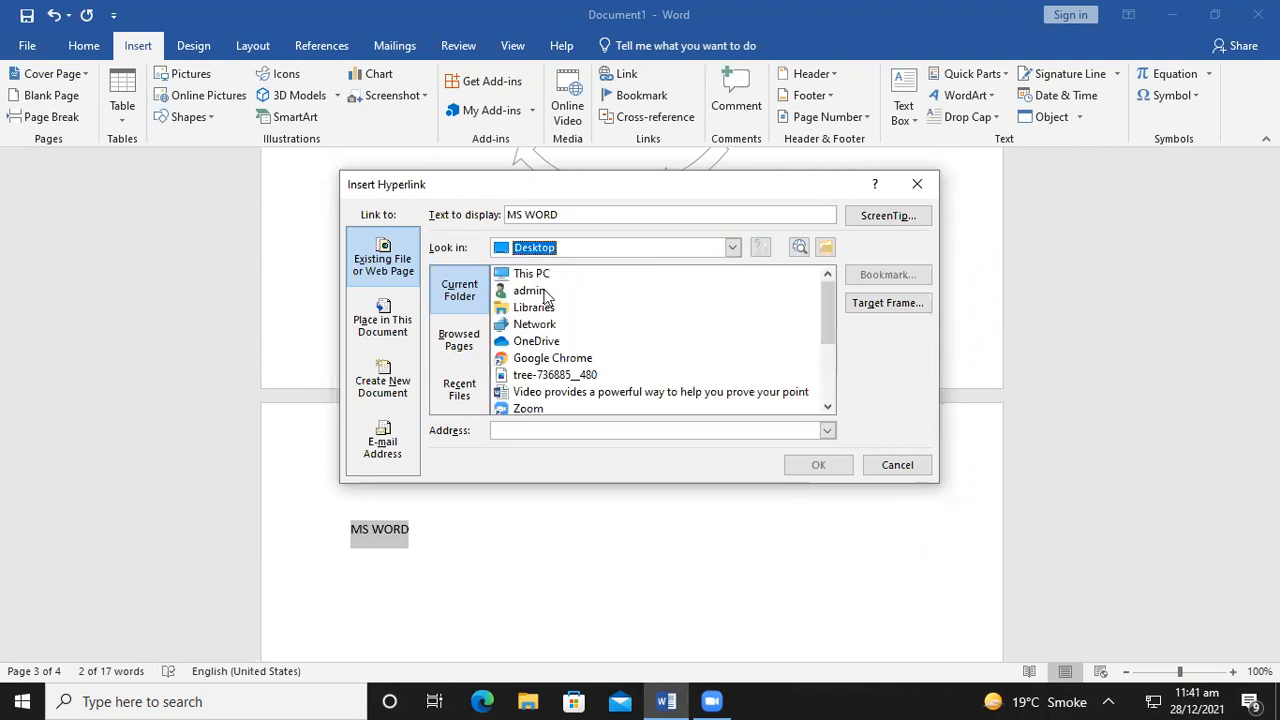
click(541, 395)
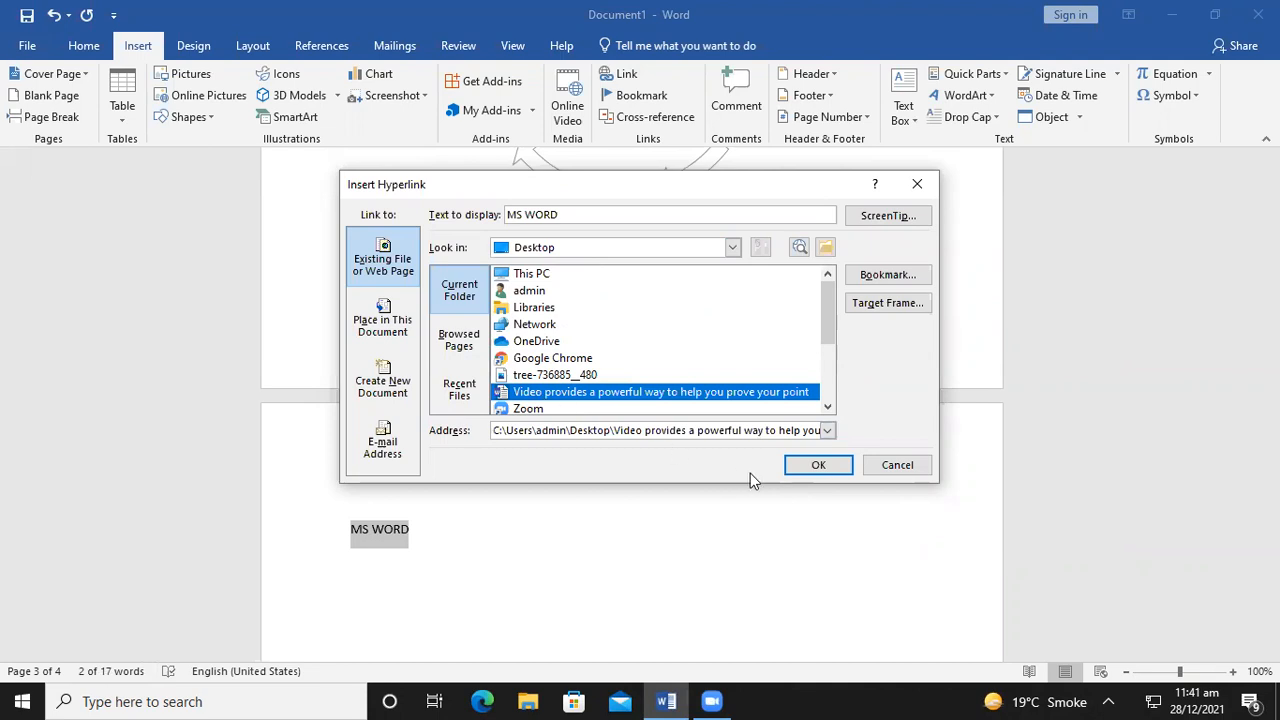
click(803, 471)
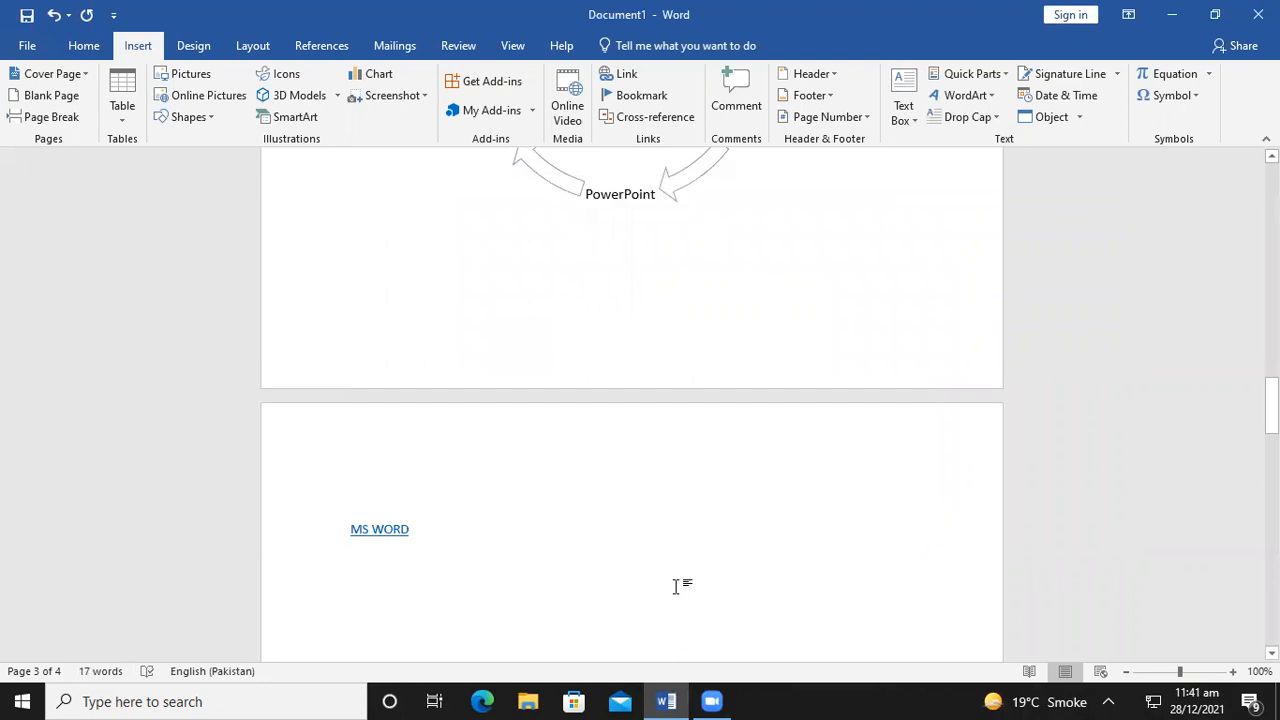
Follow the MS WORD hyperlink past the security notice, then close the opened document
right_click(378, 540)
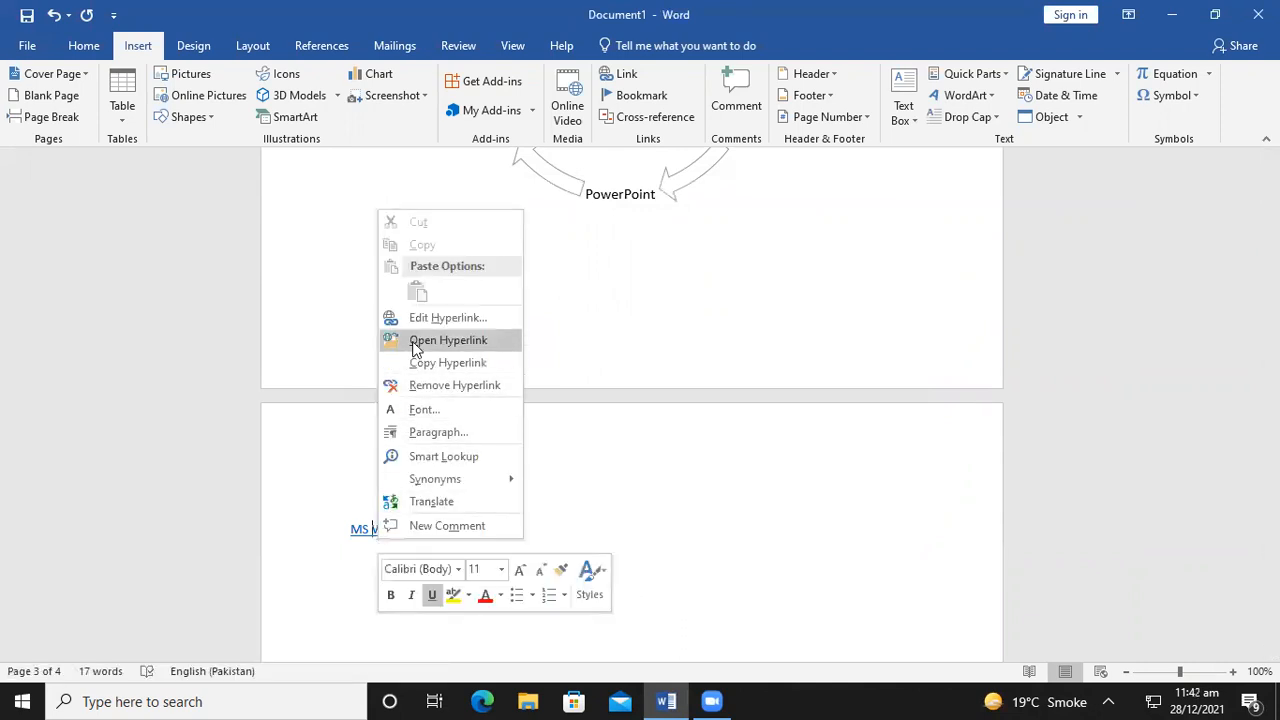
click(448, 340)
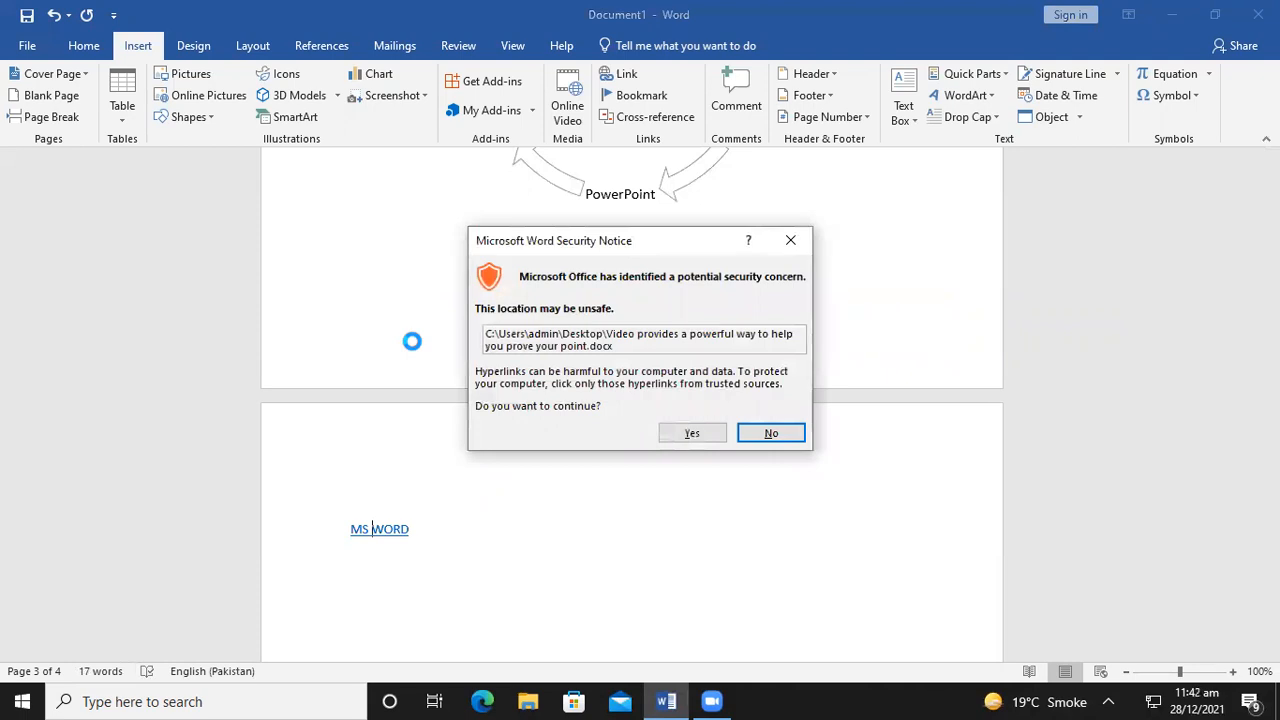
click(663, 433)
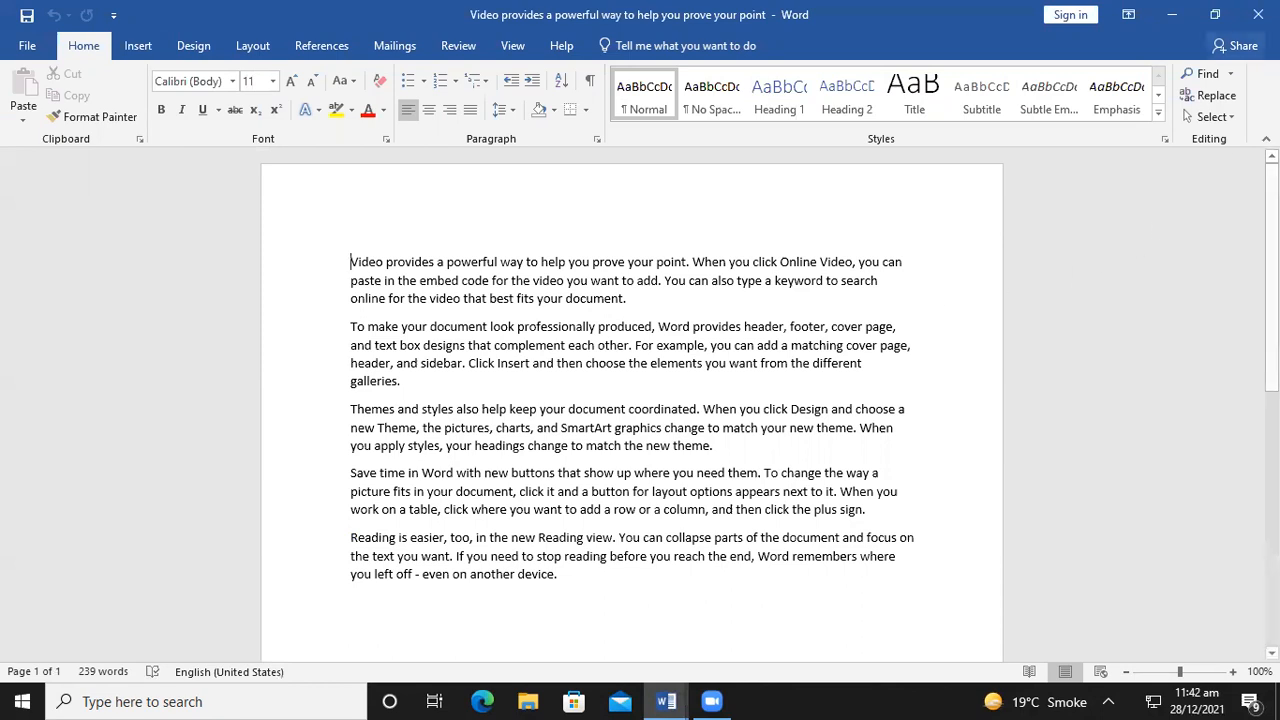
click(1260, 14)
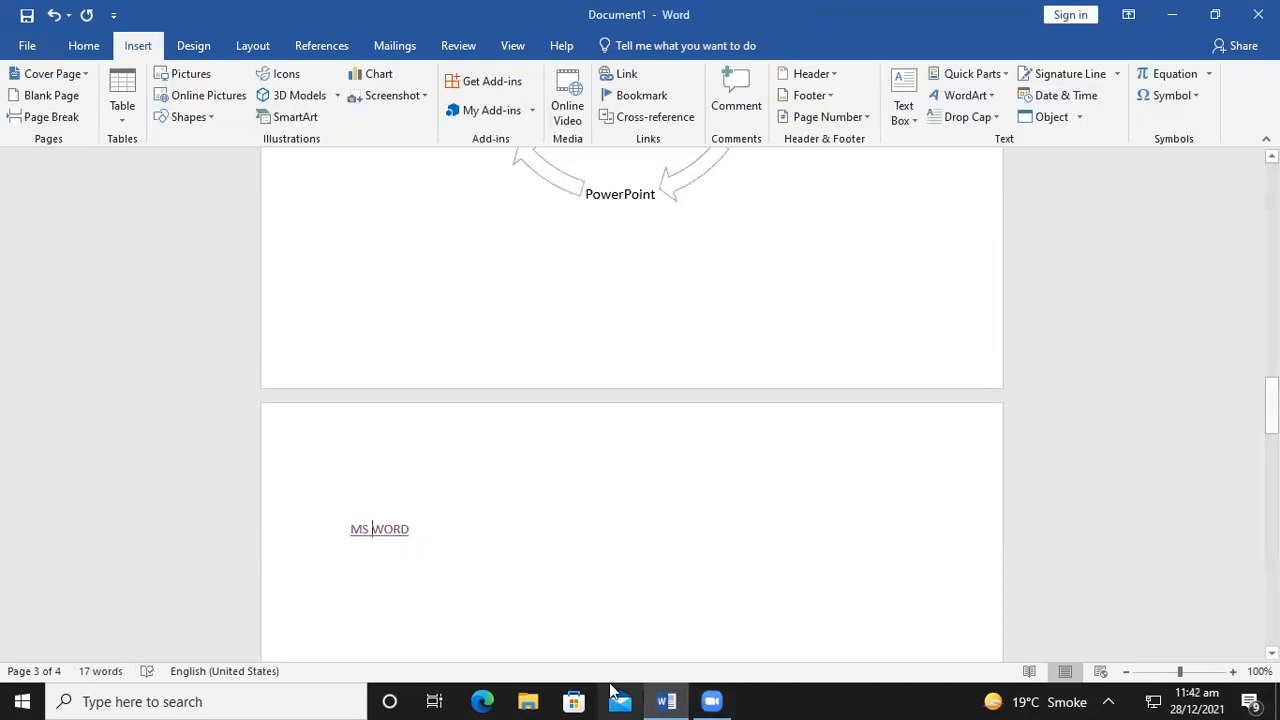
click(660, 701)
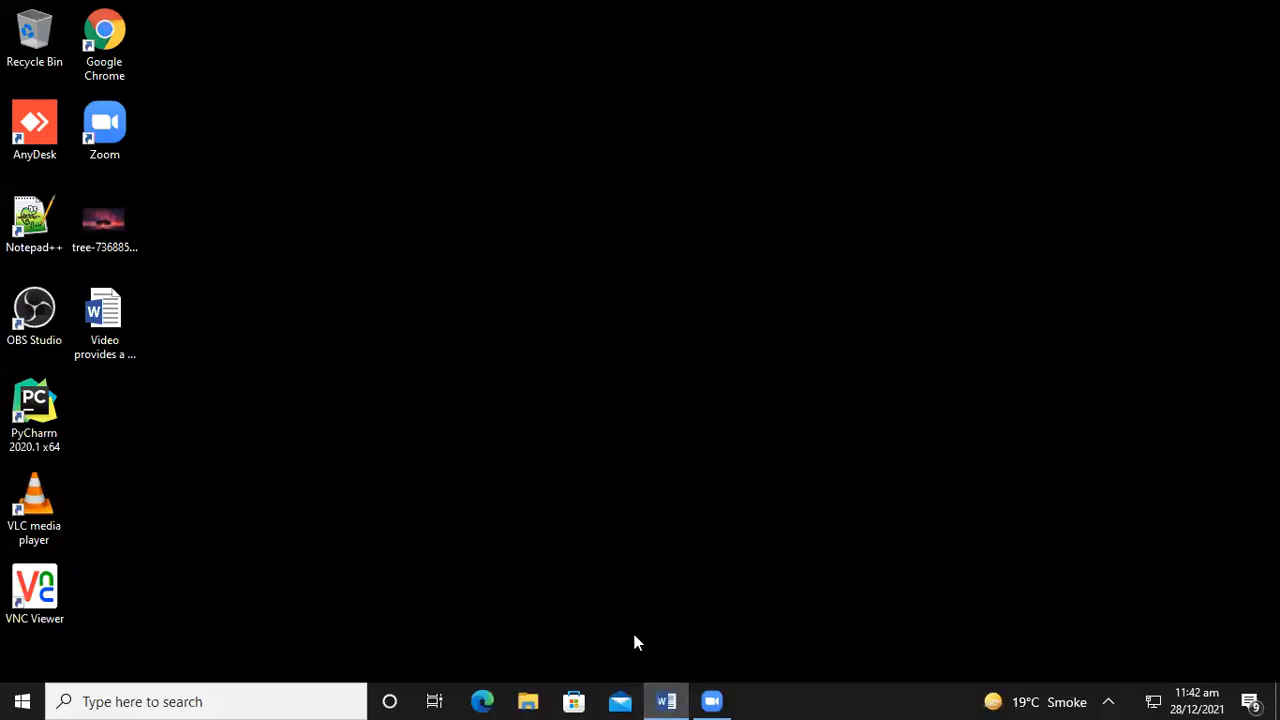
double_click(100, 245)
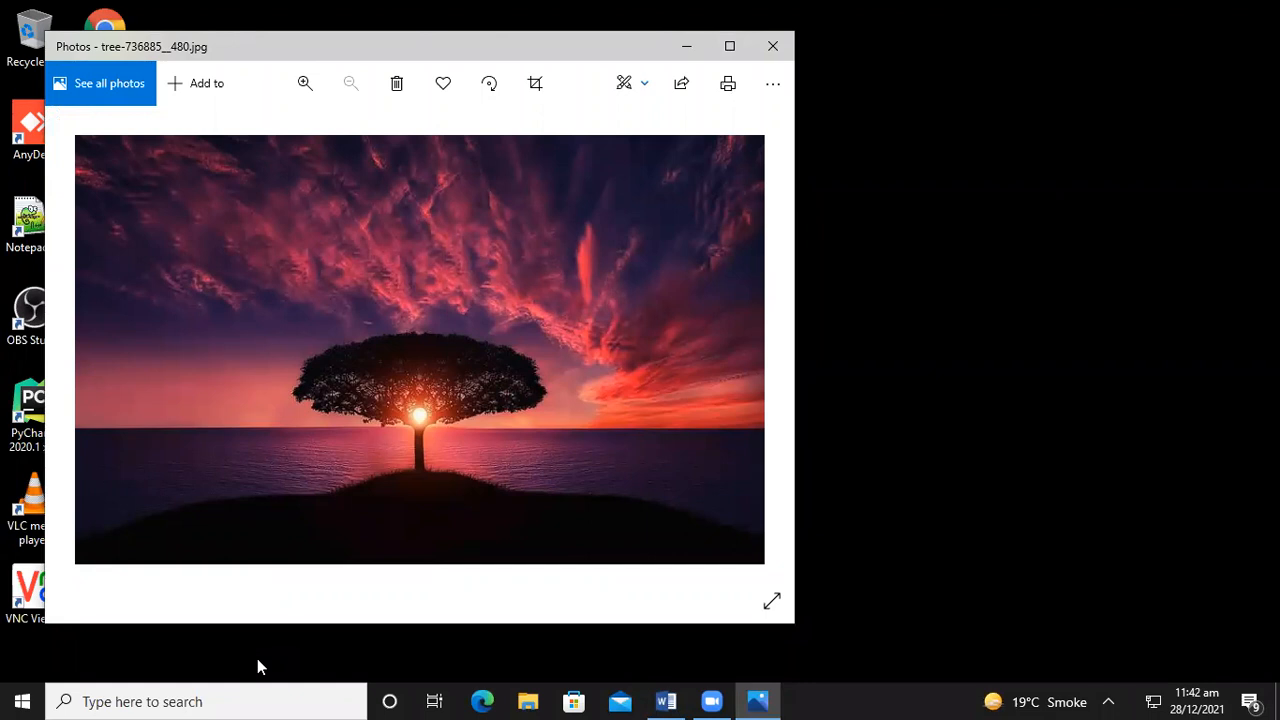
click(775, 46)
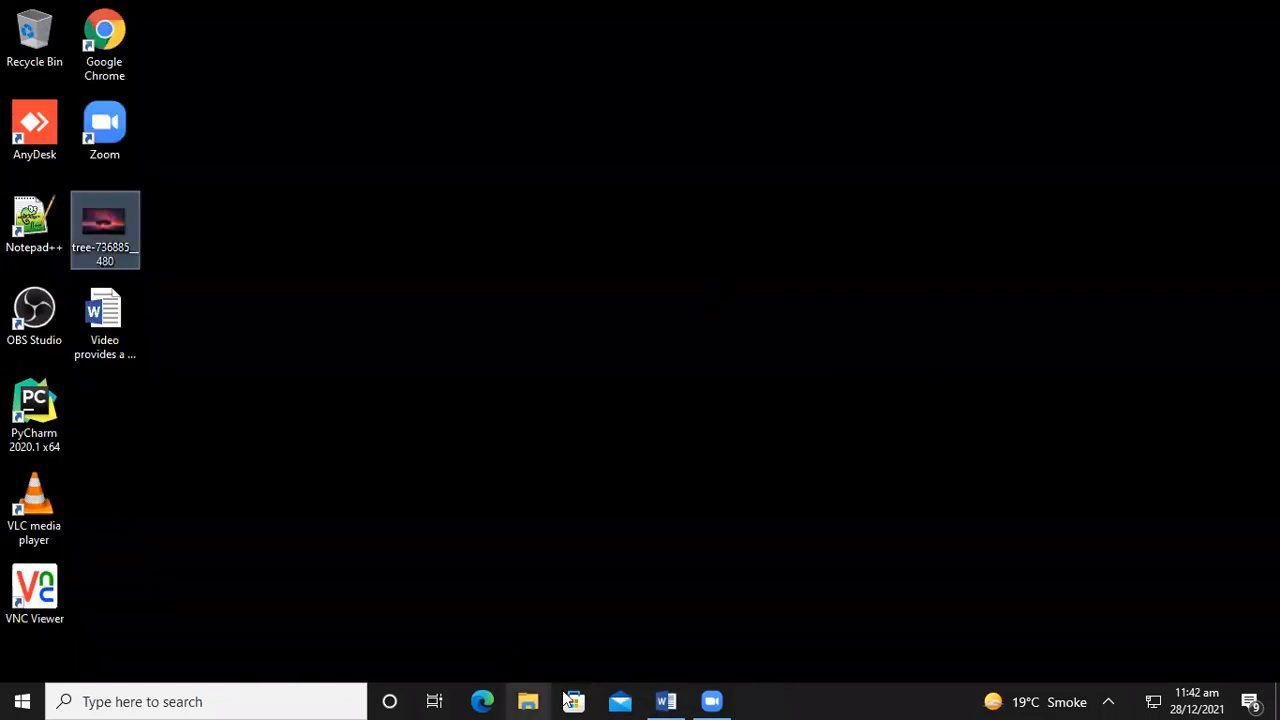
click(666, 701)
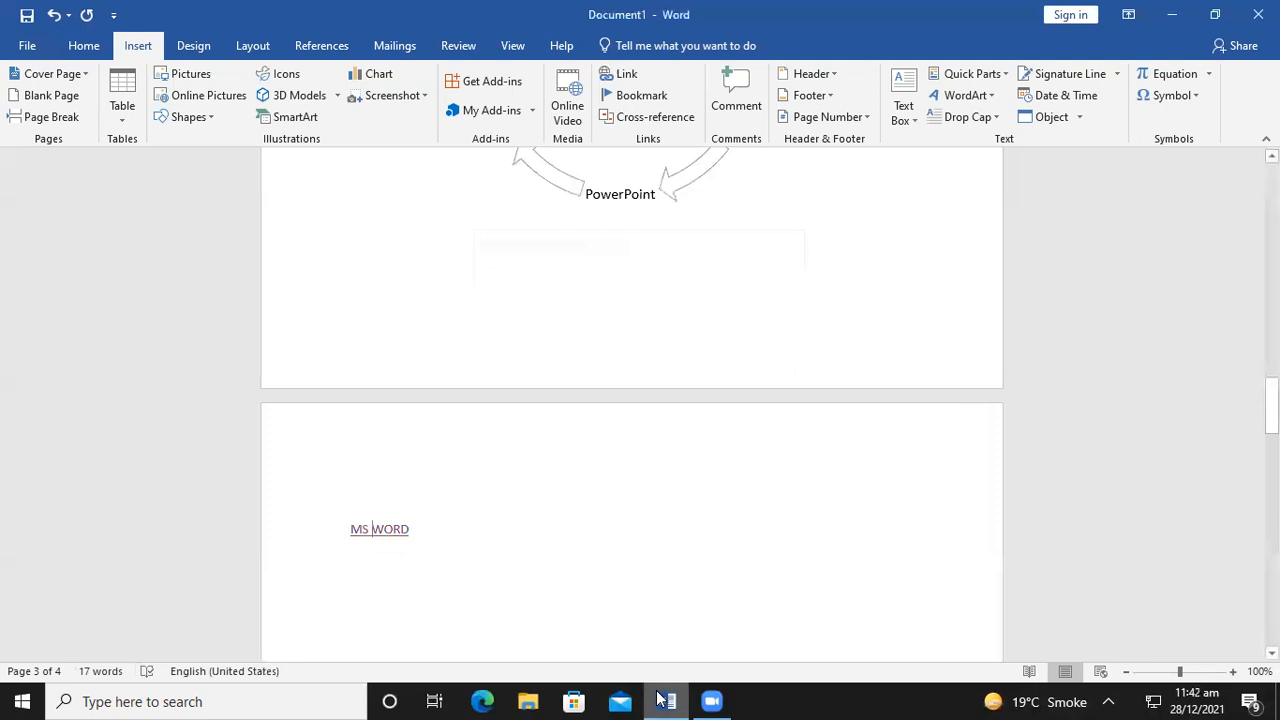
Type 'Images' on a new line beneath the MS WORD hyperlink
right_click(372, 530)
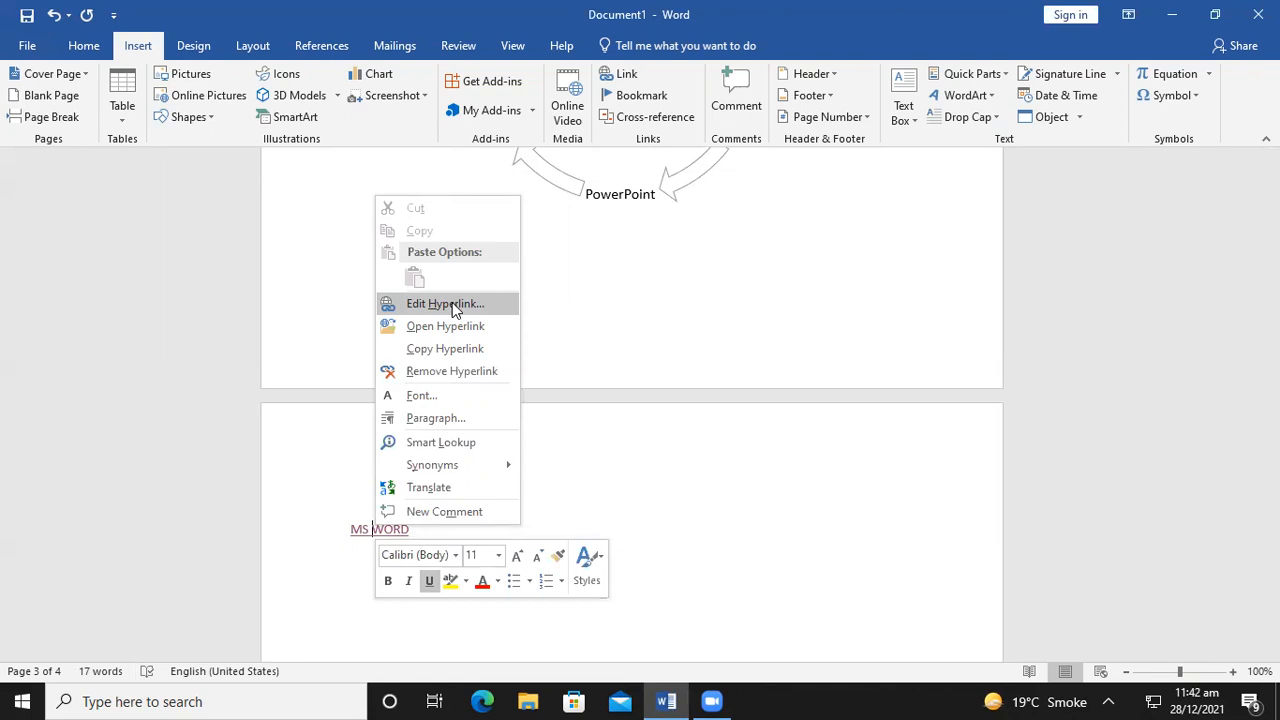
click(578, 460)
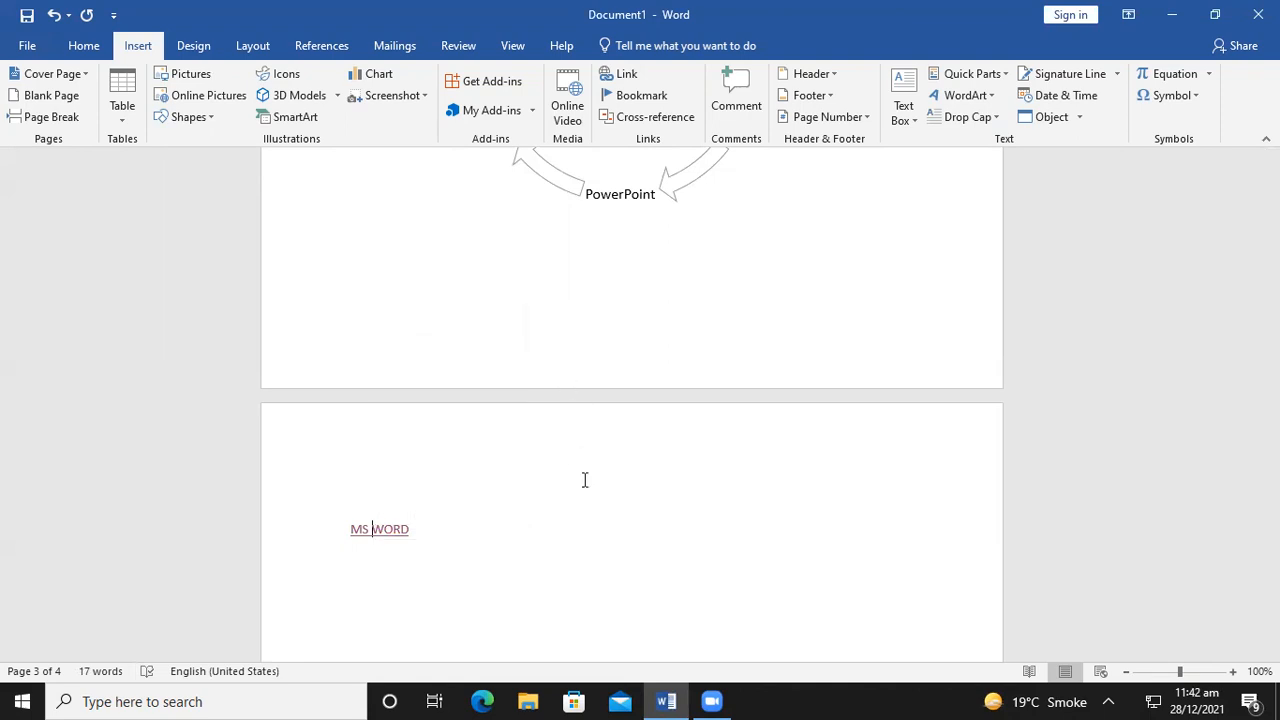
key(Return)
key(Return)
key(Return)
text(Imageas)
key(BackSpace)
key(BackSpace)
key(BackSpace)
key(BackSpace)
key(BackSpace)
key(BackSpace)
key(BackSpace)
key(BackSpace)
text(Ima)
key(BackSpace)
key(BackSpace)
text(mages)
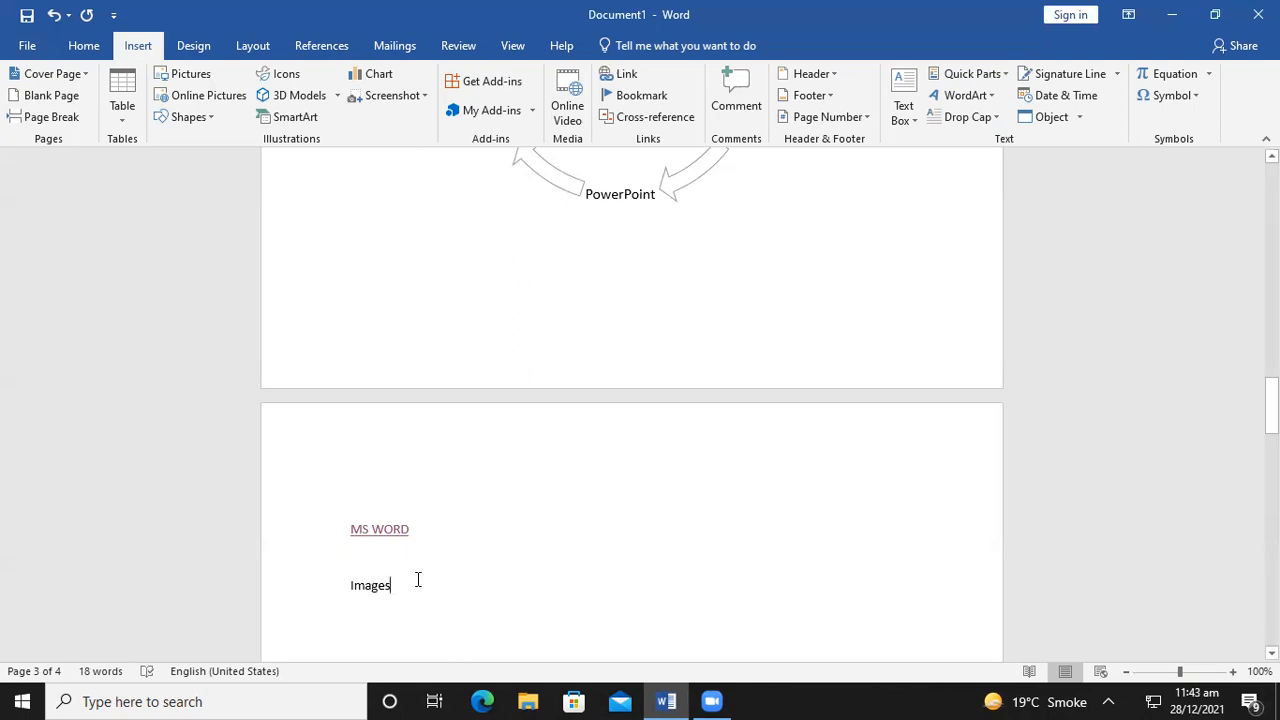
Hyperlink the word Images to tree-736885__480.jpg on the Desktop
drag(415, 580, 329, 575)
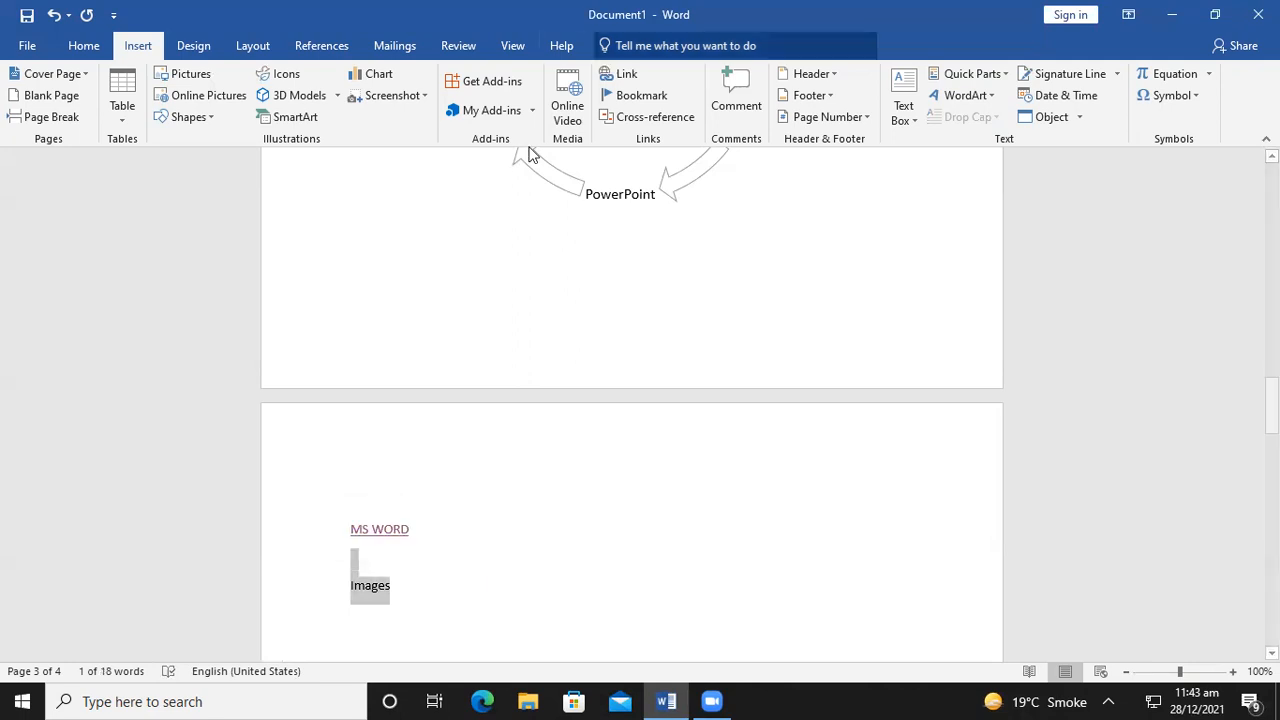
click(636, 82)
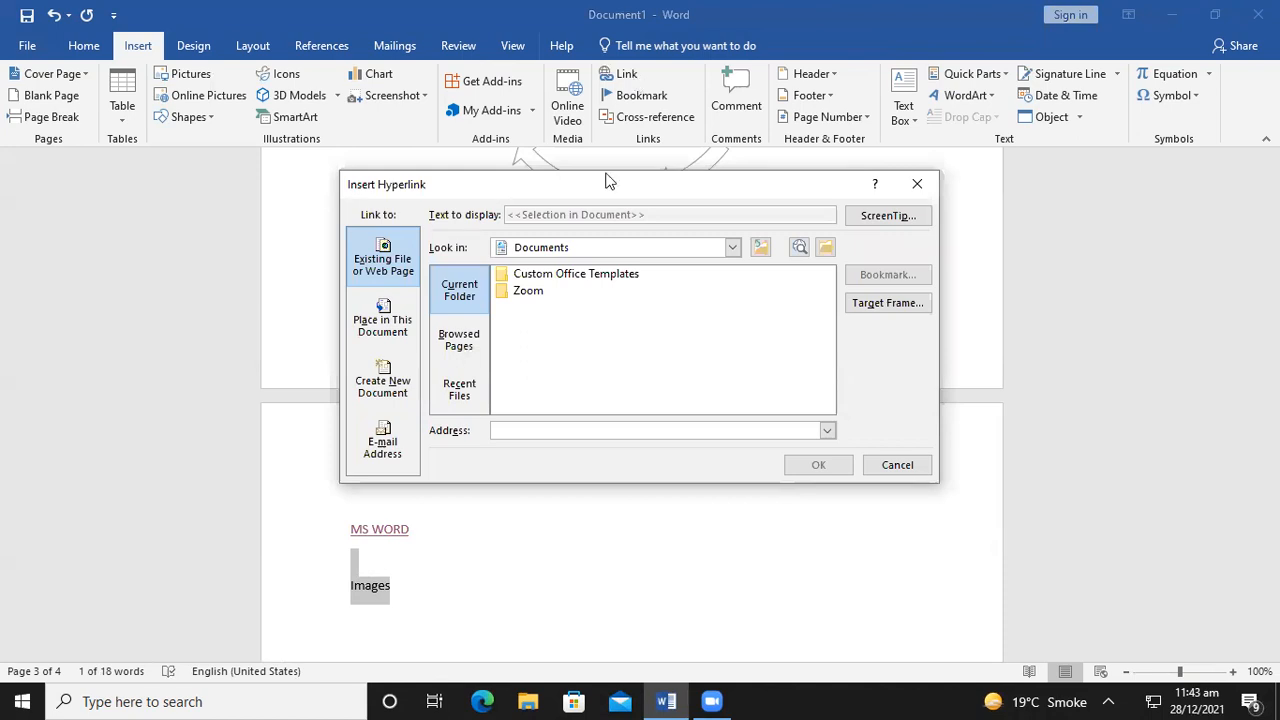
click(572, 247)
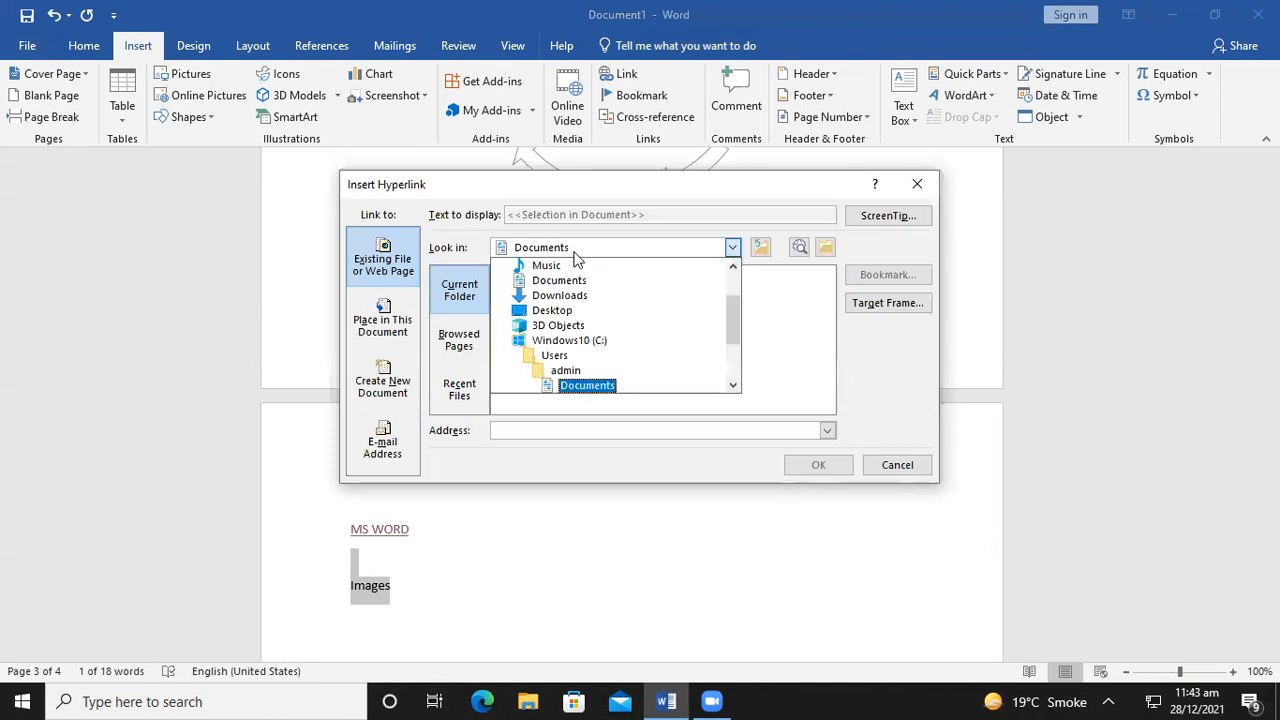
drag(733, 306, 733, 270)
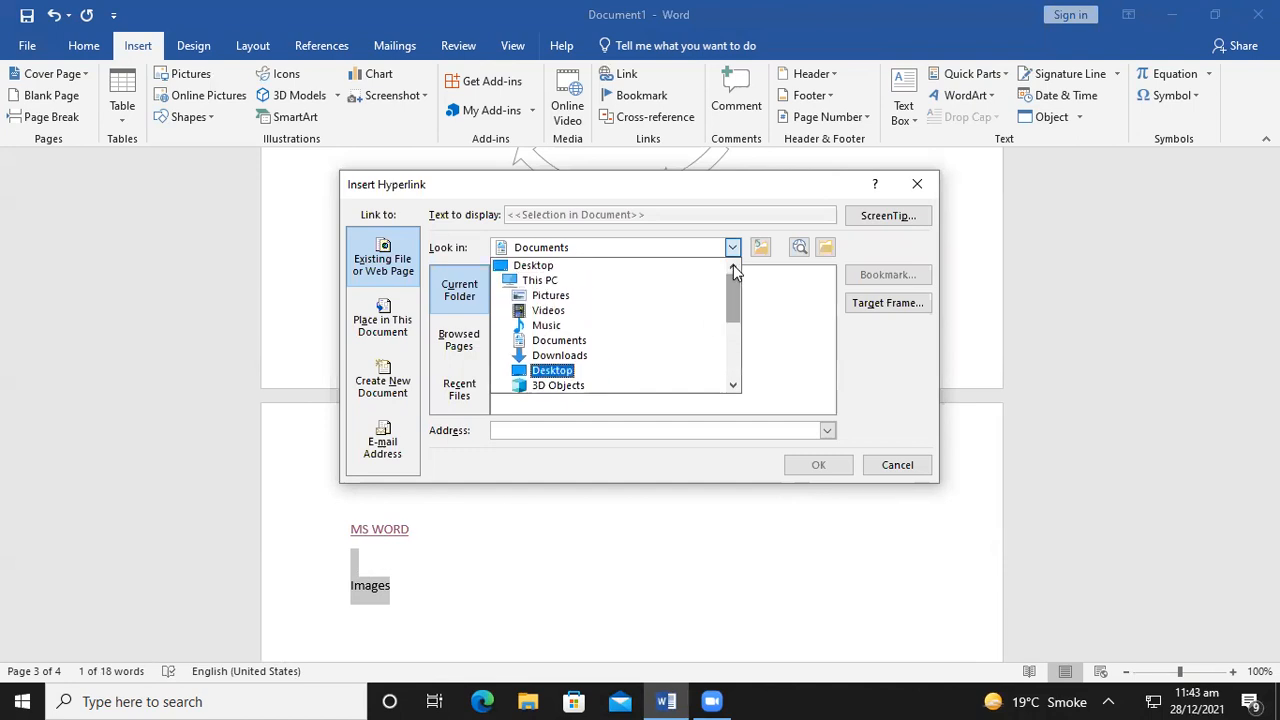
click(547, 268)
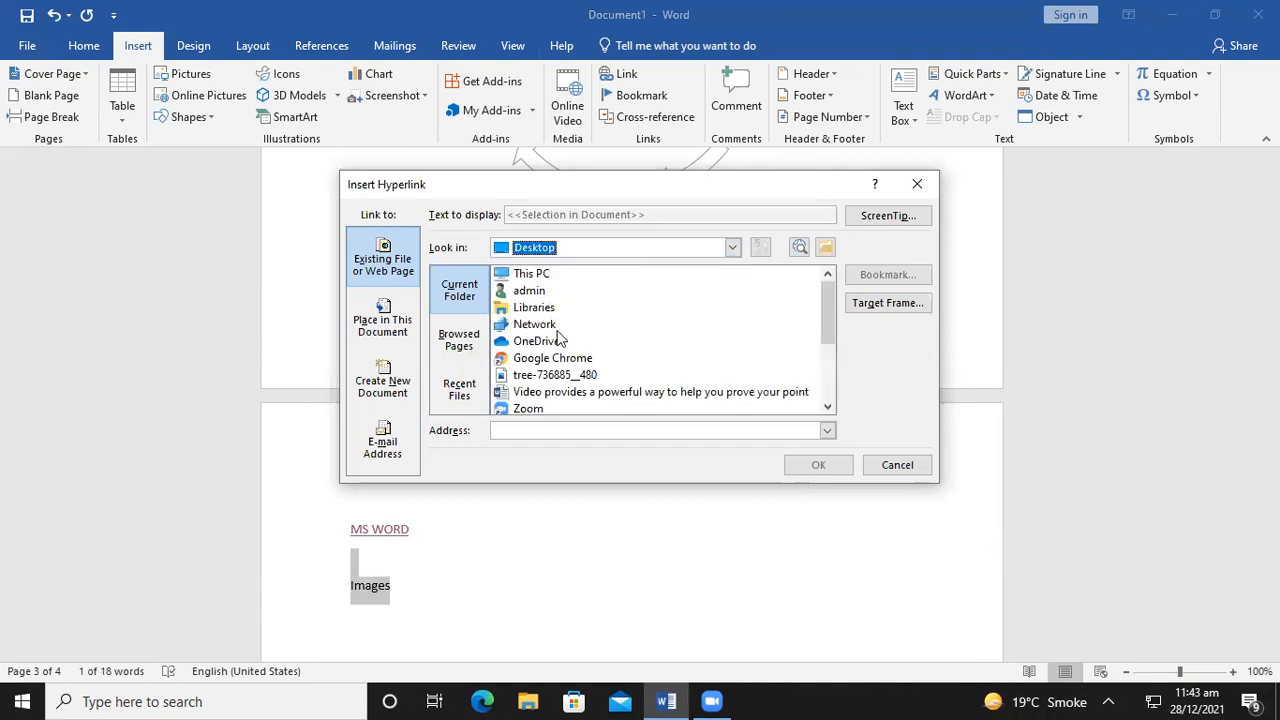
drag(827, 305, 827, 317)
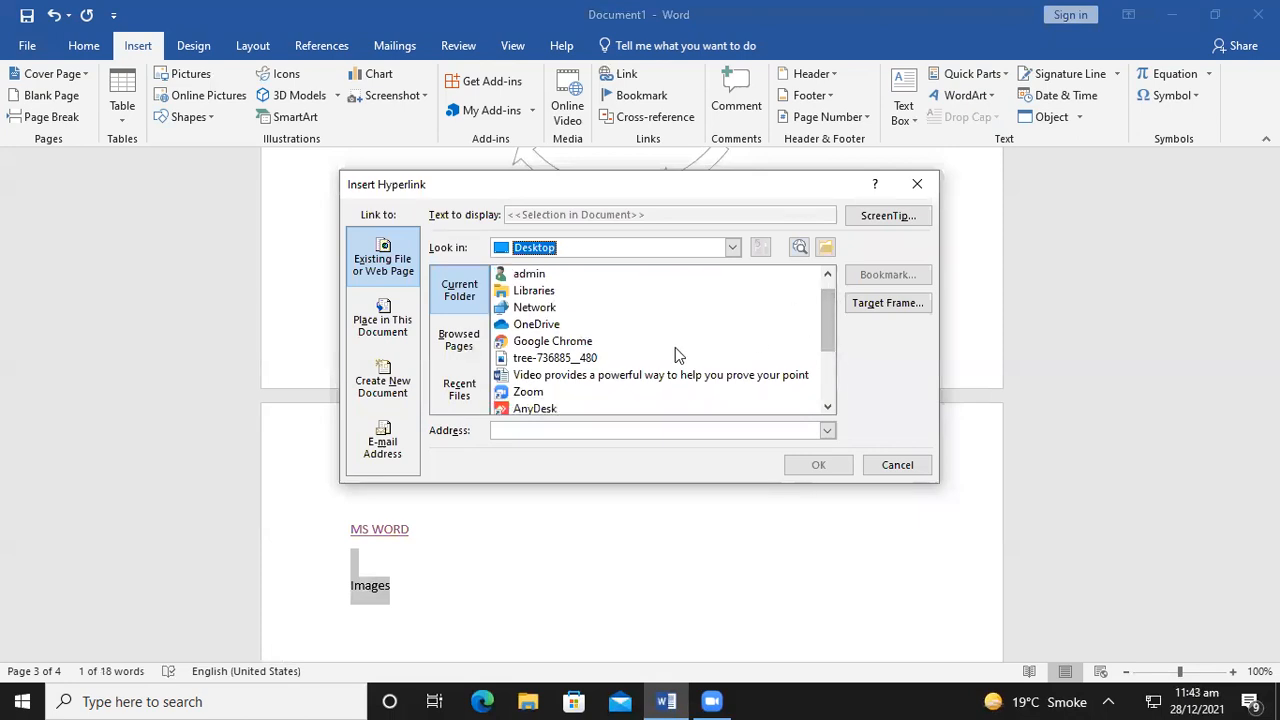
click(545, 358)
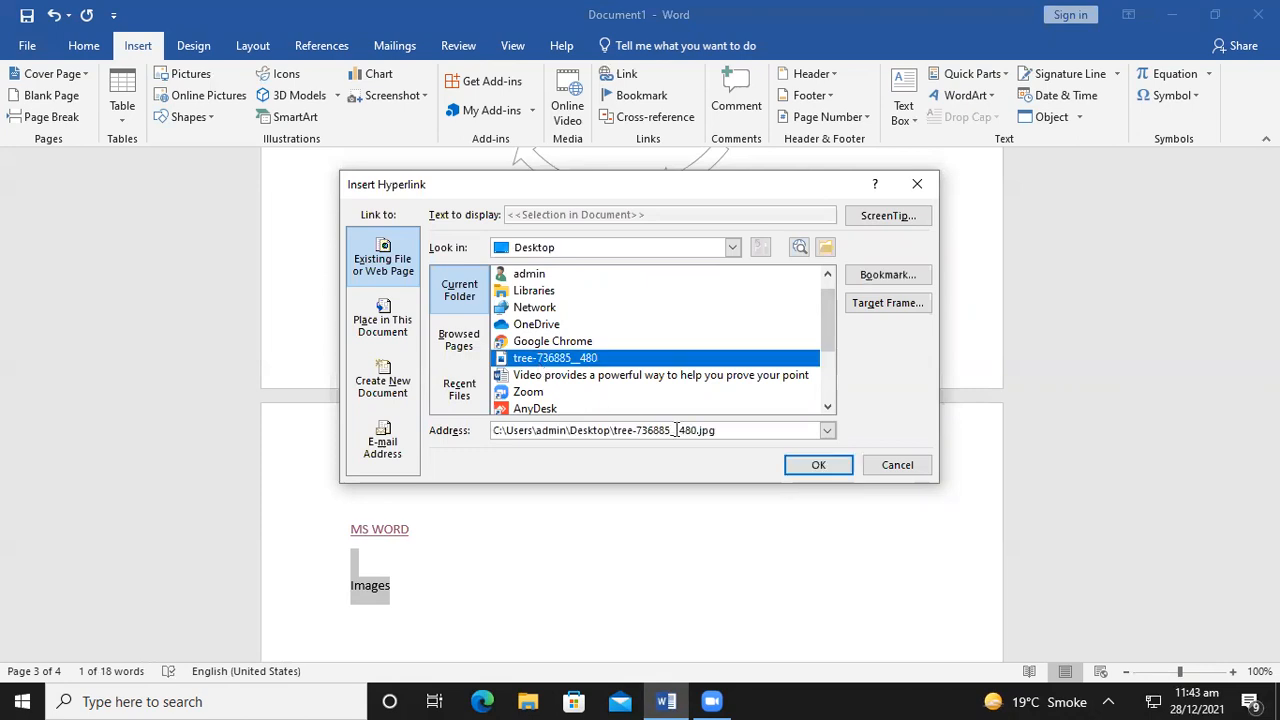
click(829, 466)
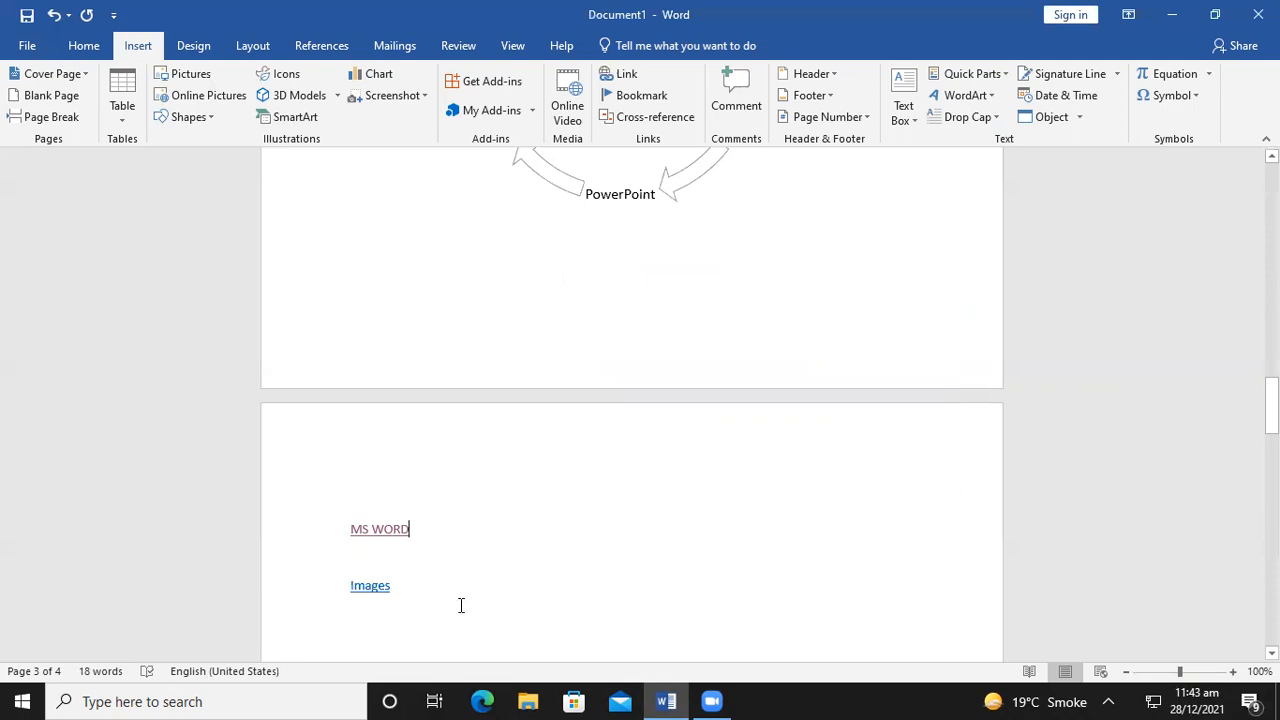
Follow the Images link to view the tree picture, then close the Photos window
right_click(373, 589)
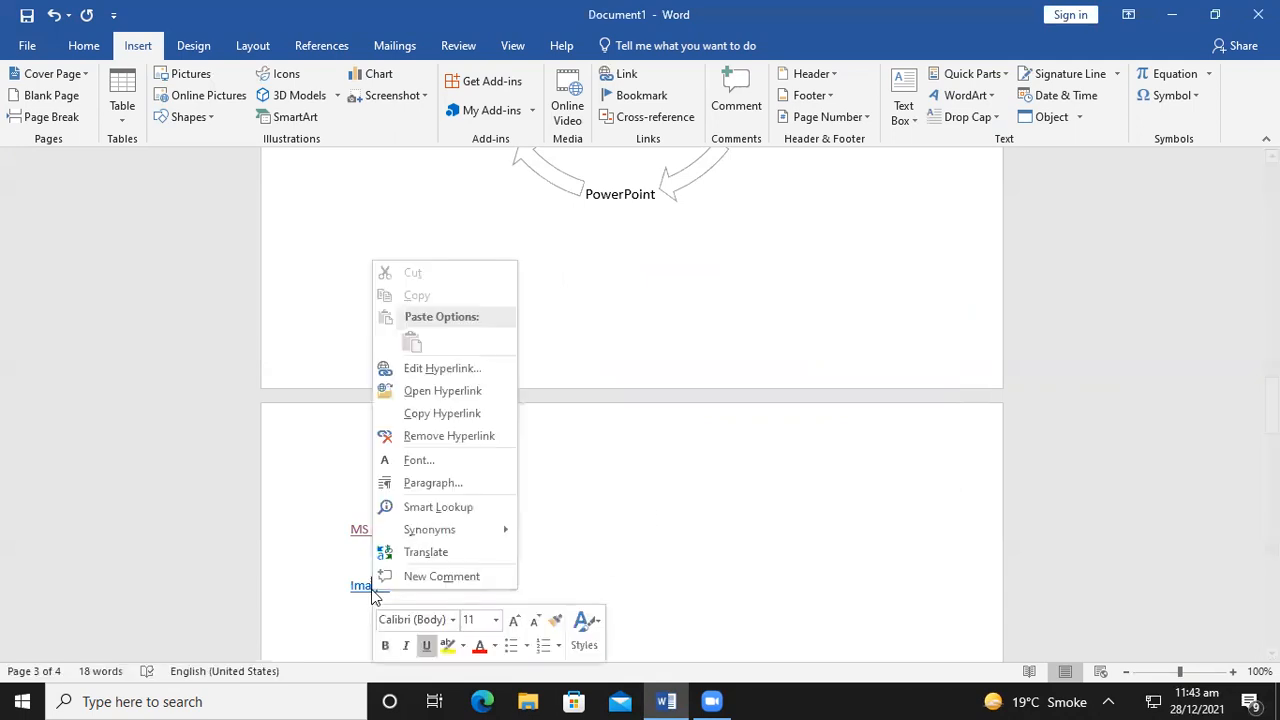
click(408, 394)
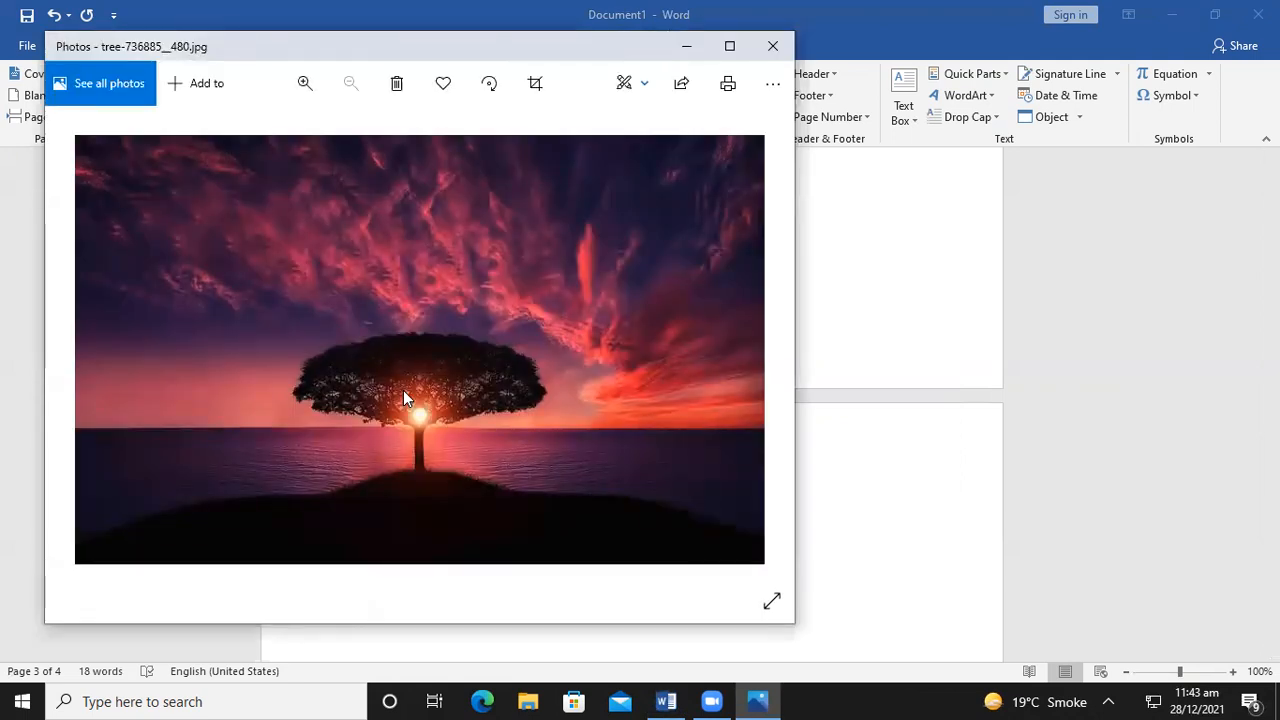
click(756, 50)
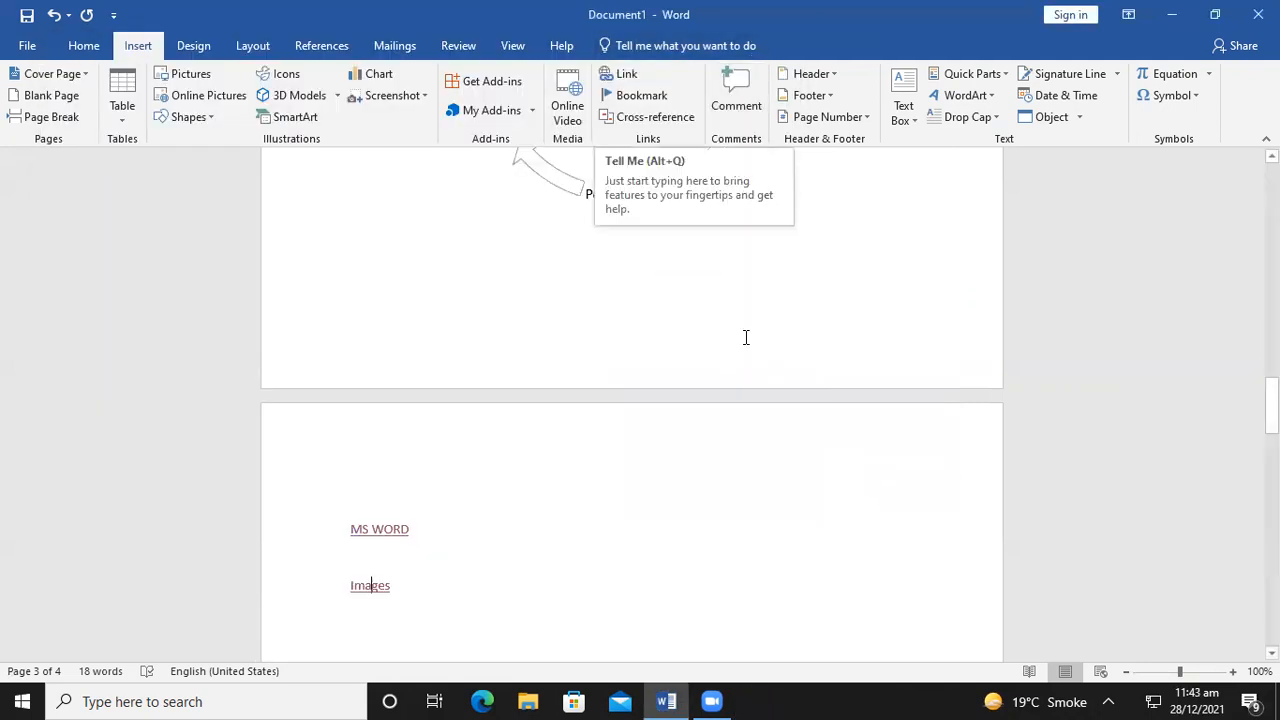
Add a new line reading 'Google Chrome' below Images
click(448, 580)
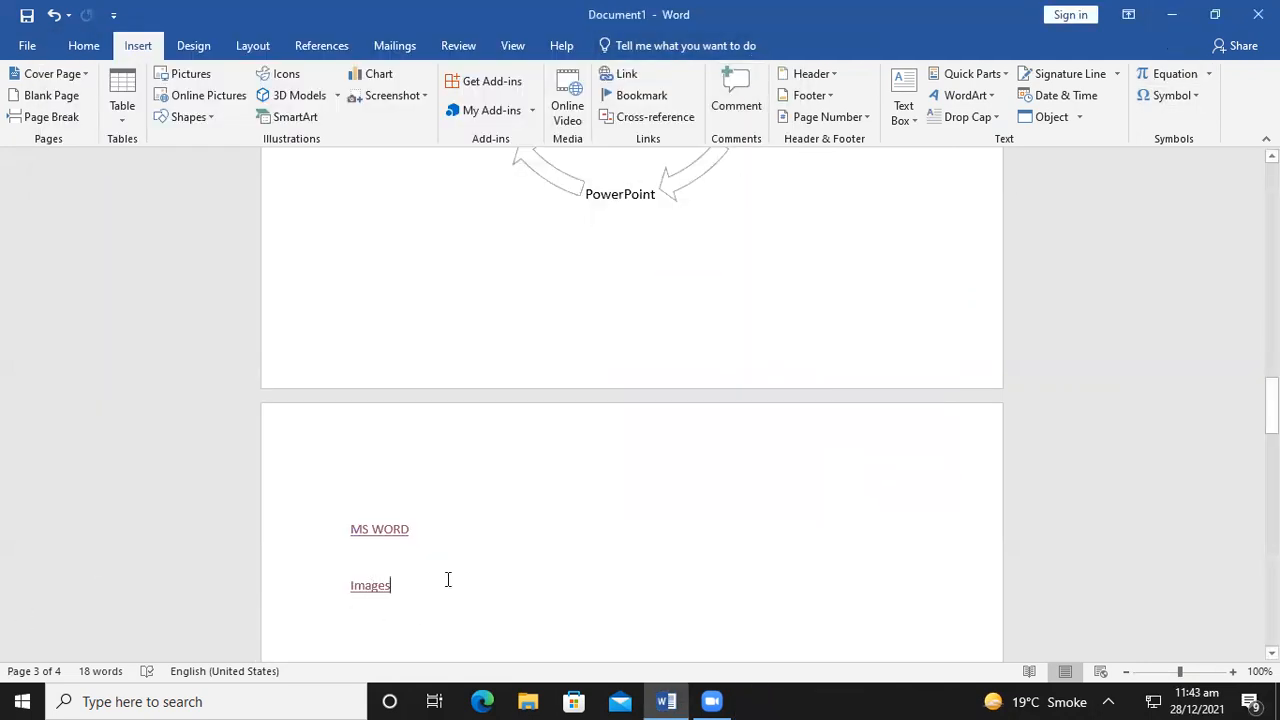
key(Return)
text(G)
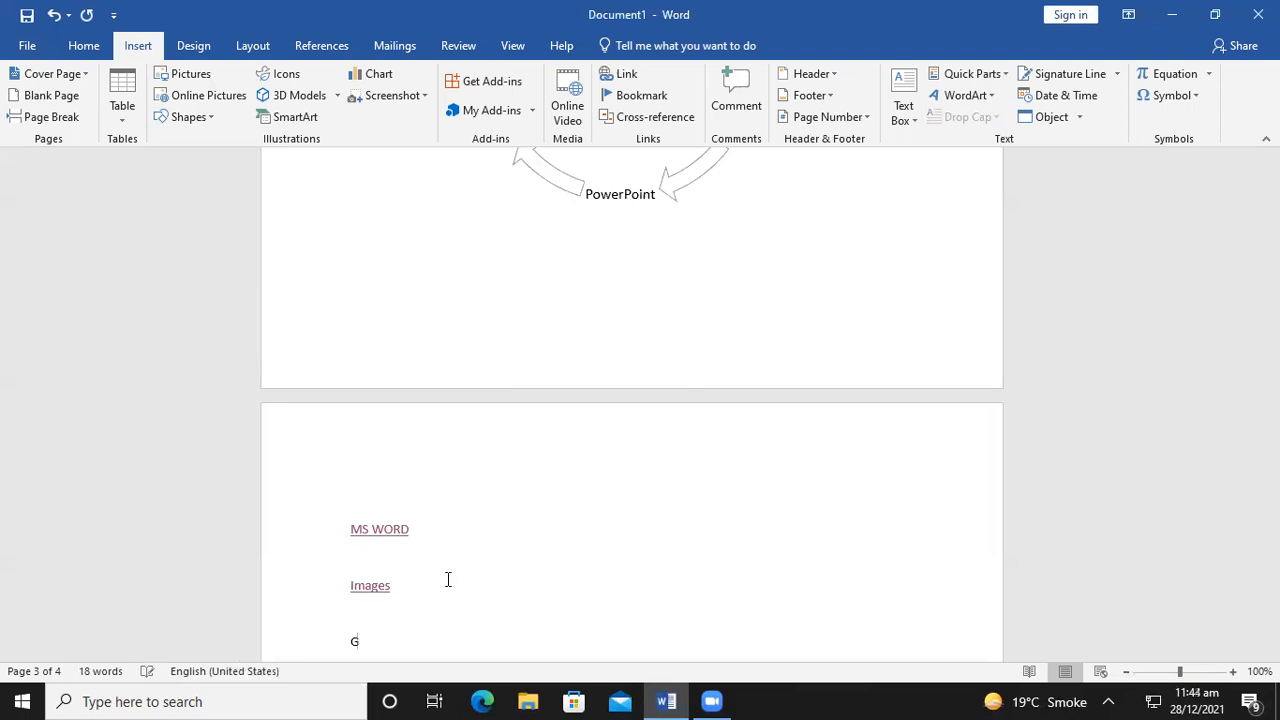
text(oogle Chrome)
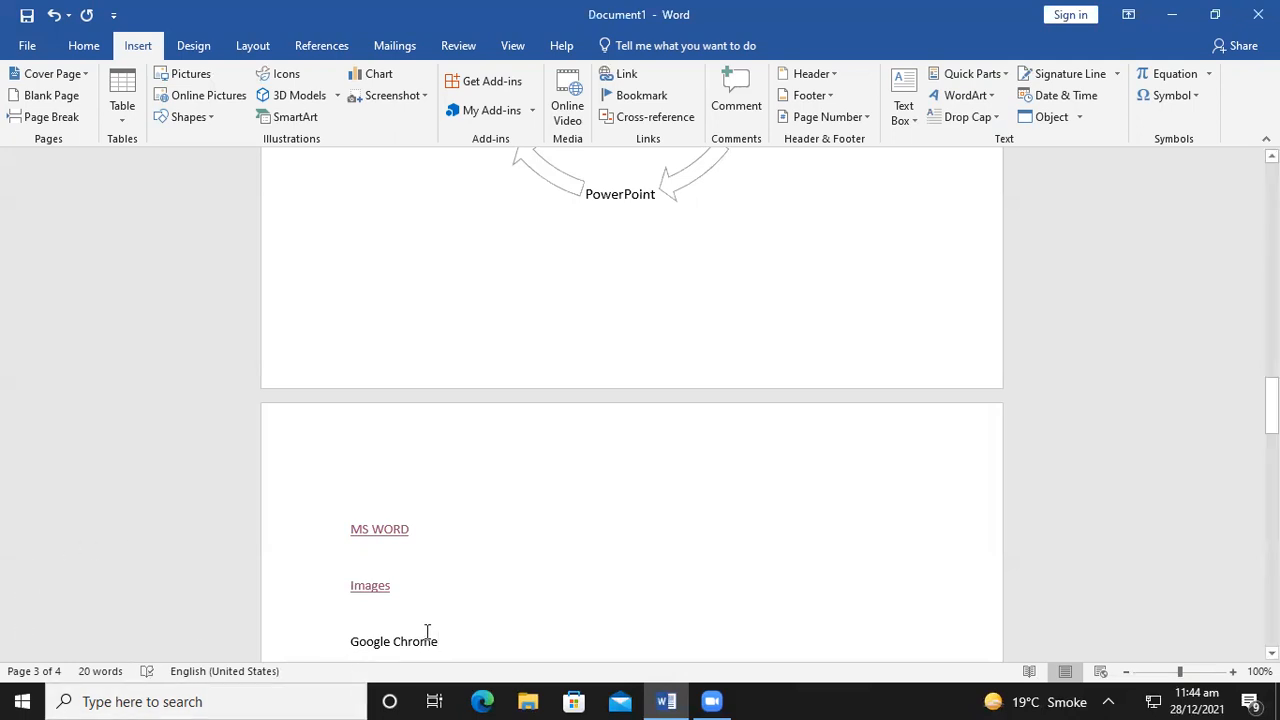
Launch Google Chrome from the taskbar search and close it again
click(4, 700)
text(go)
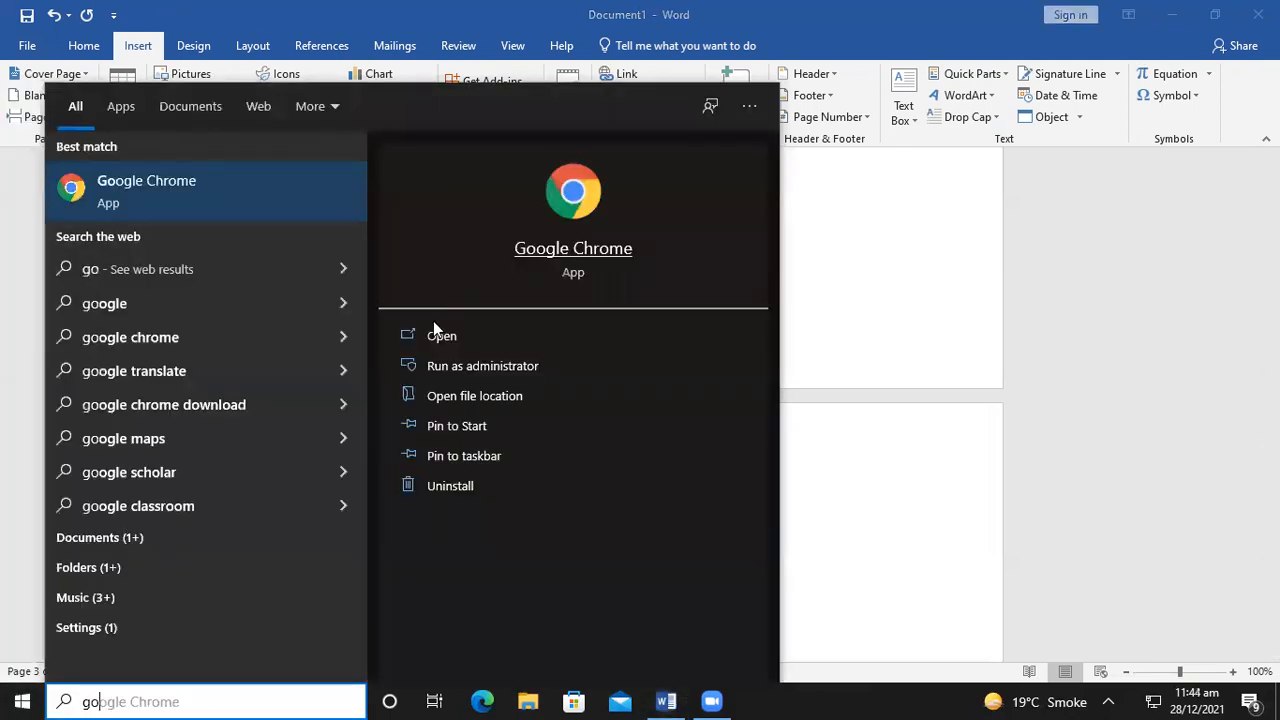
click(433, 325)
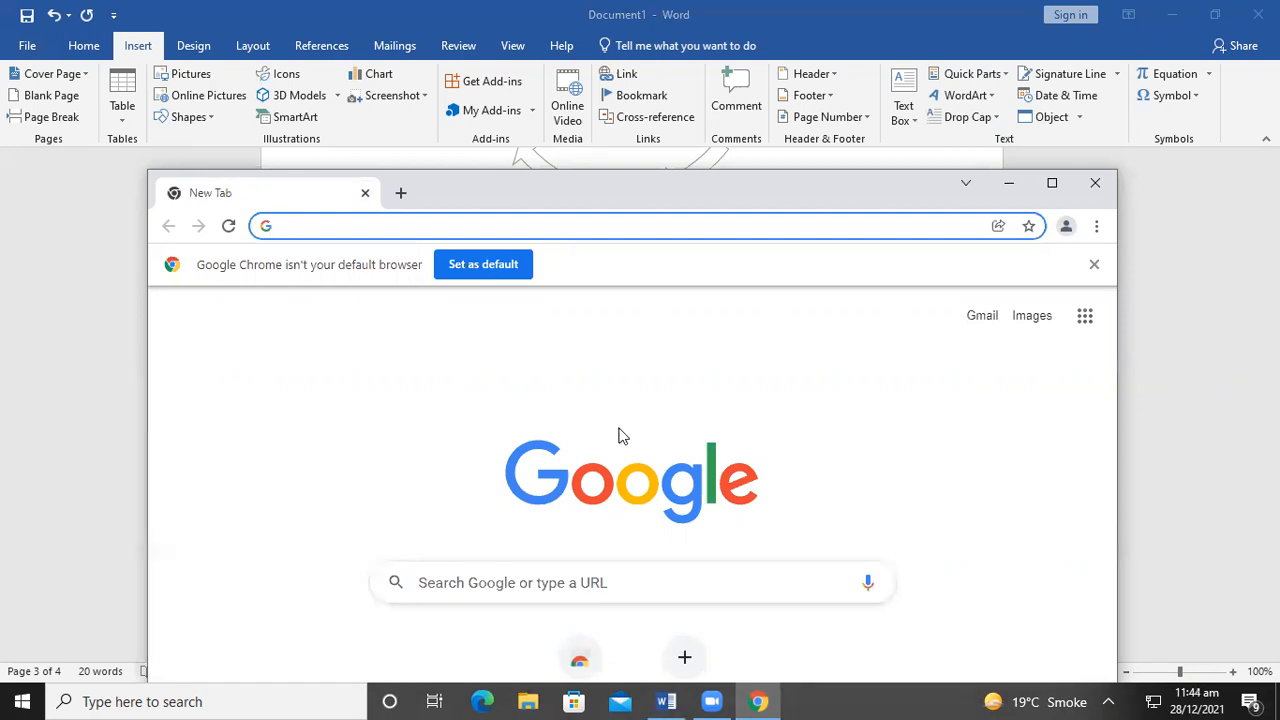
click(1093, 184)
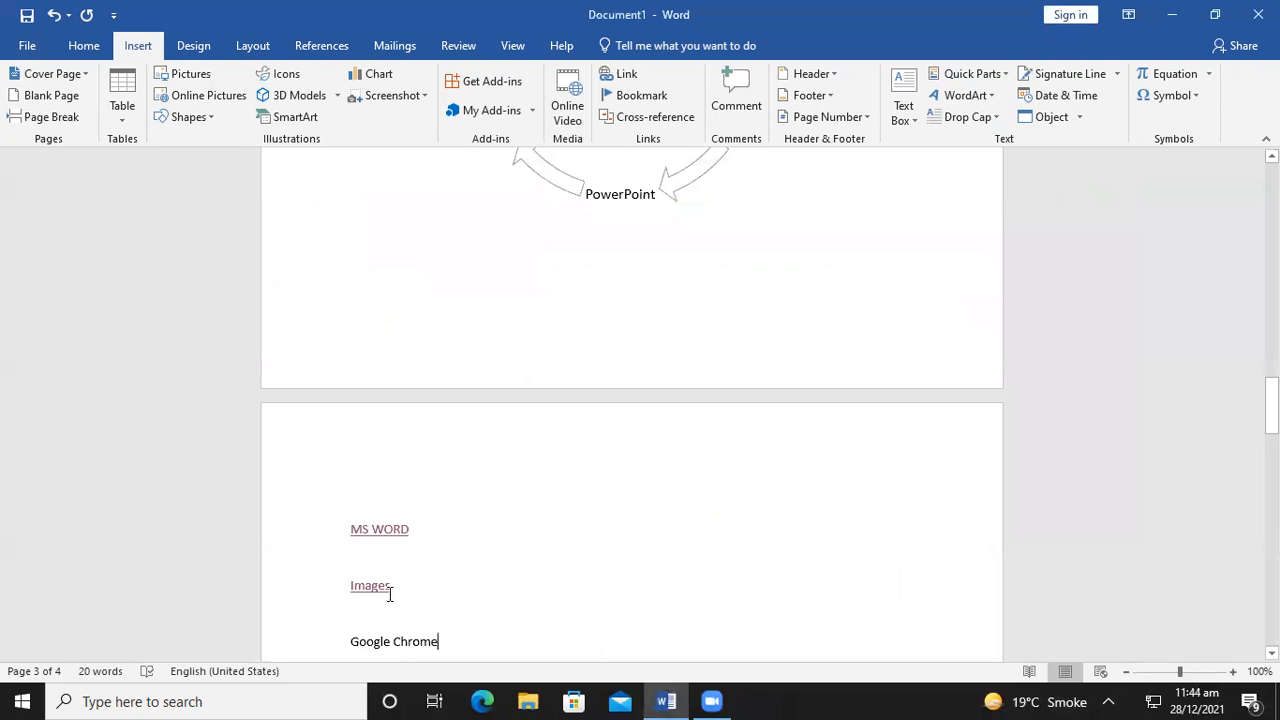
Link the 'Google Chrome' text to the Google Chrome shortcut on the Desktop
drag(438, 642, 329, 645)
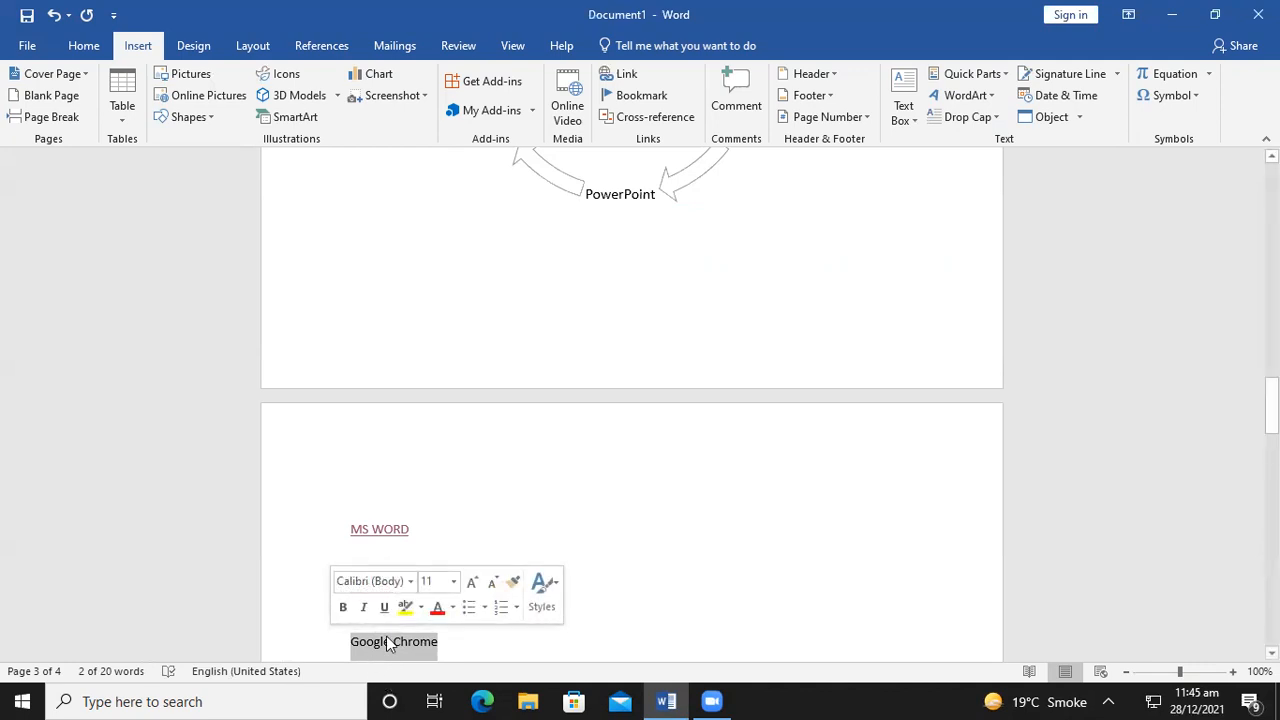
click(612, 80)
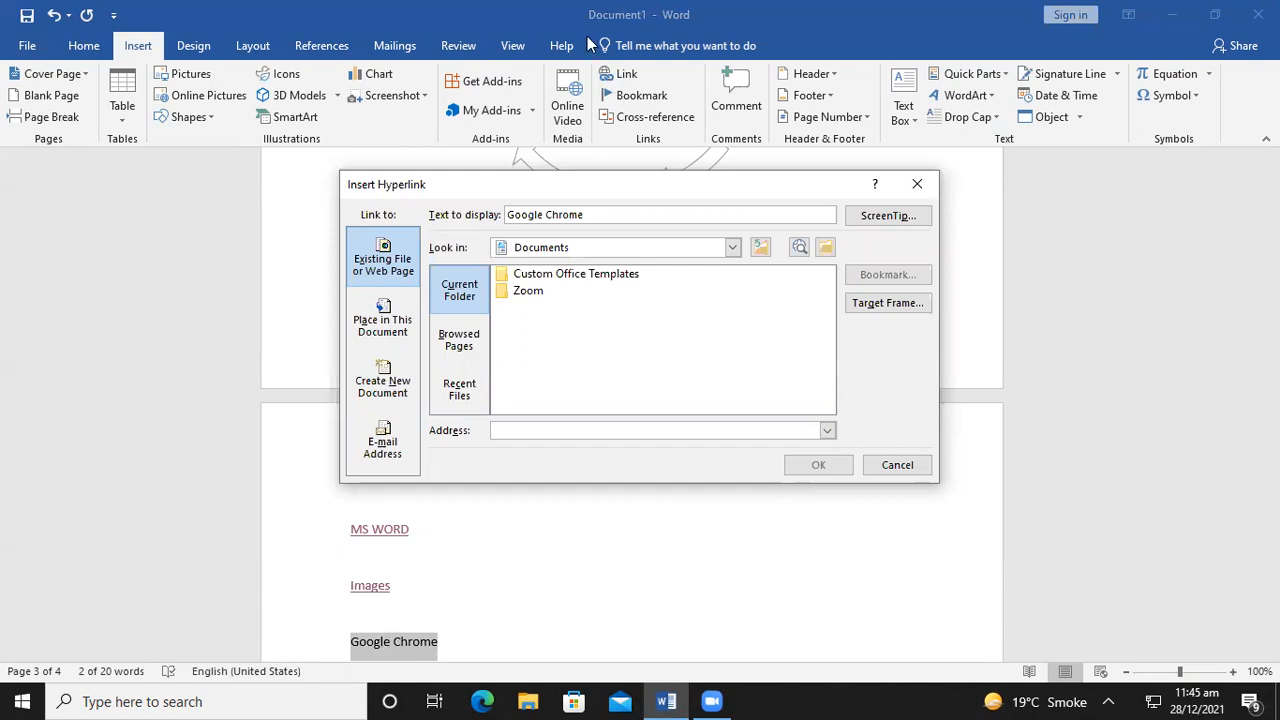
click(733, 248)
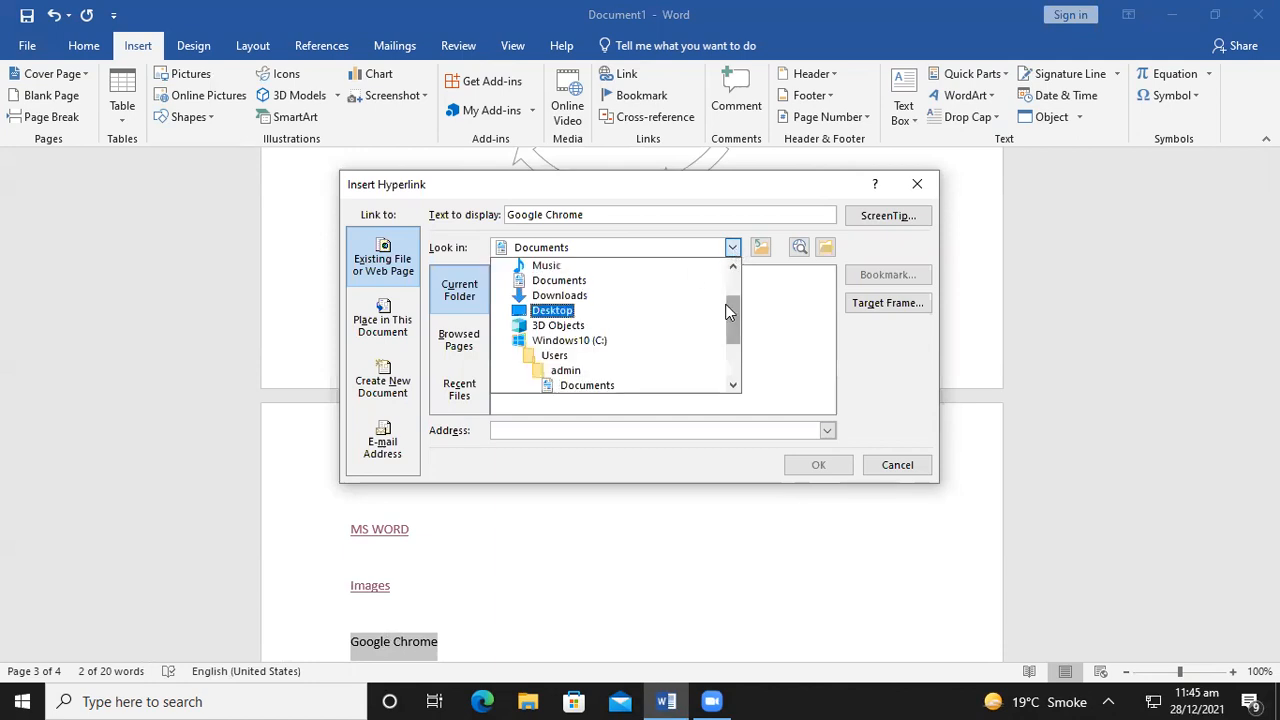
scroll(733, 274, up, 2)
click(560, 267)
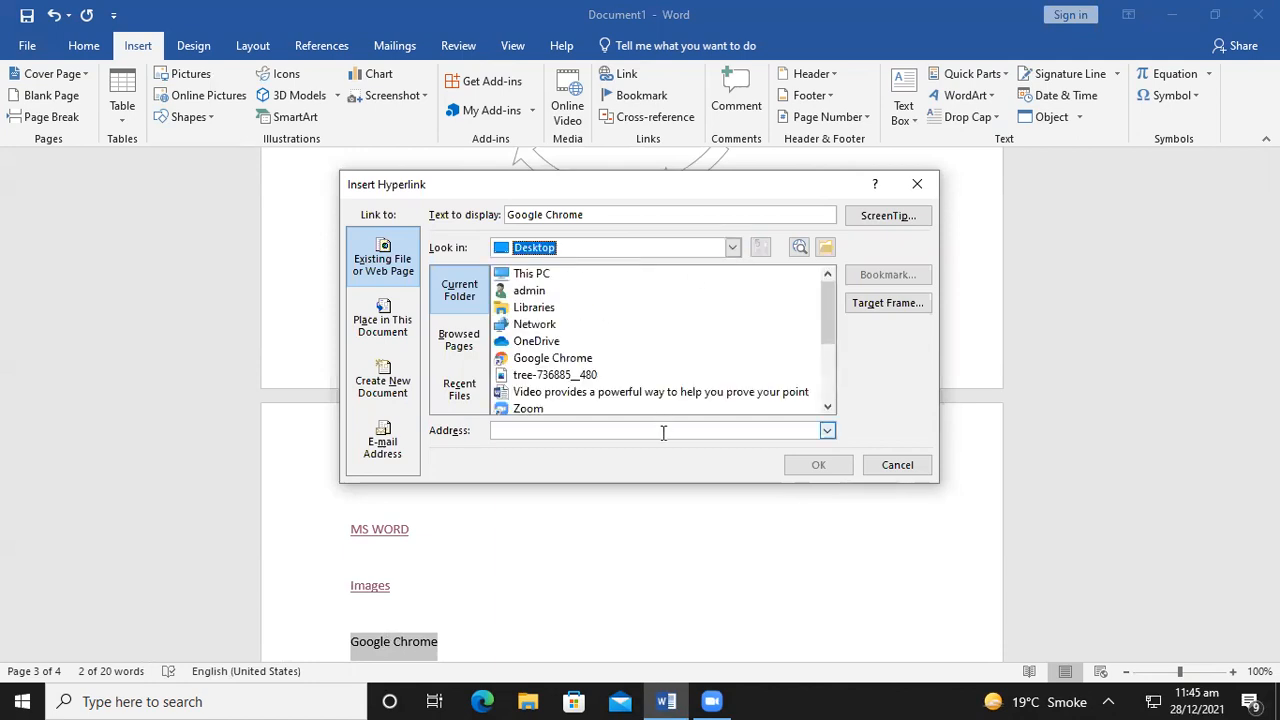
click(563, 359)
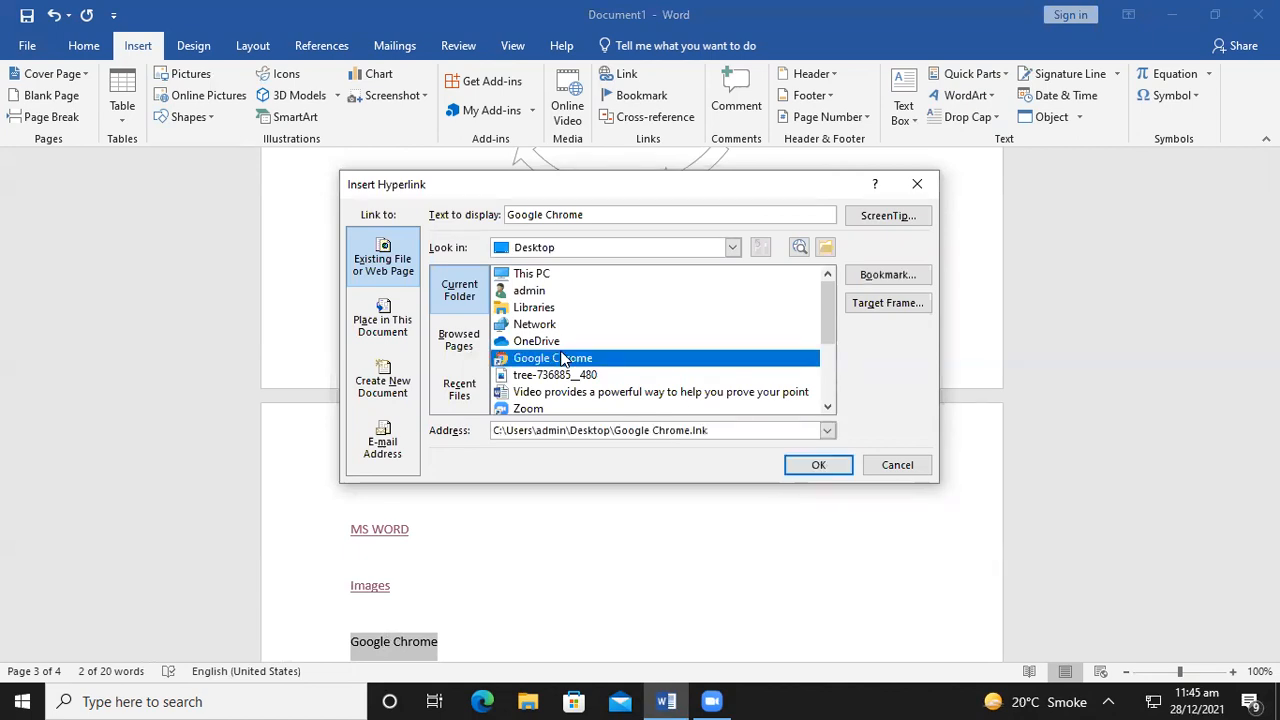
click(818, 464)
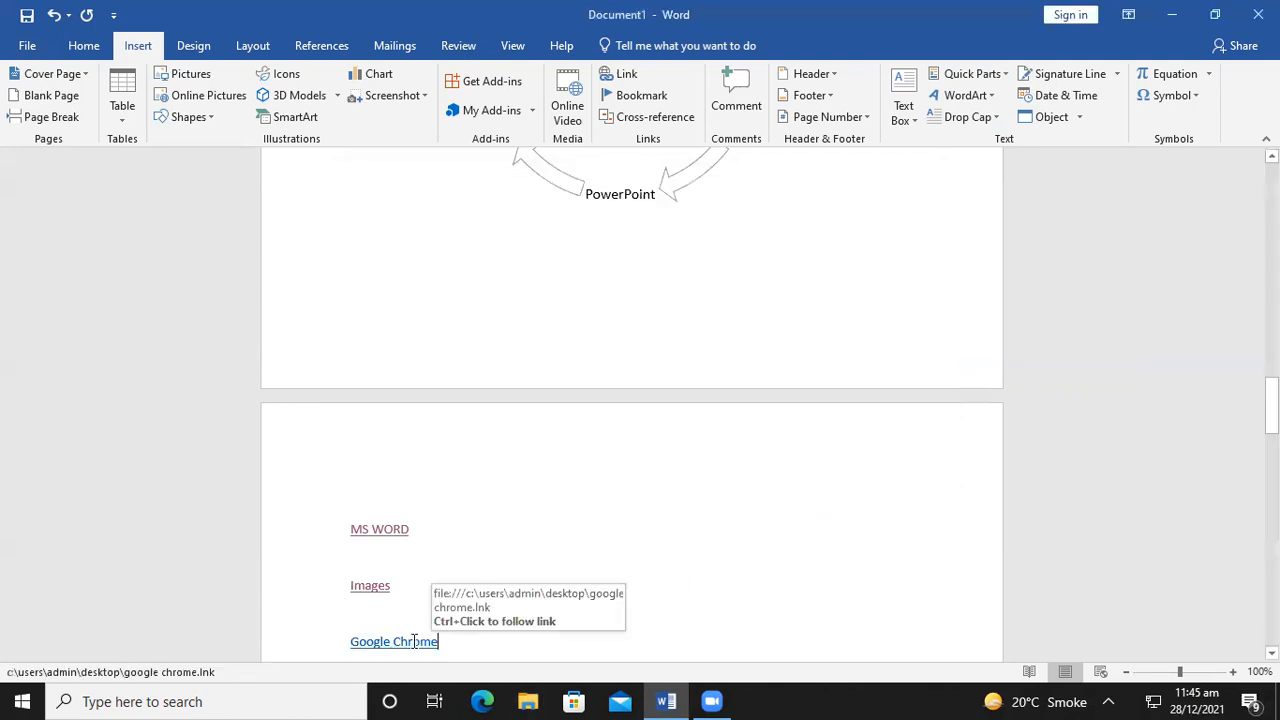
right_click(414, 641)
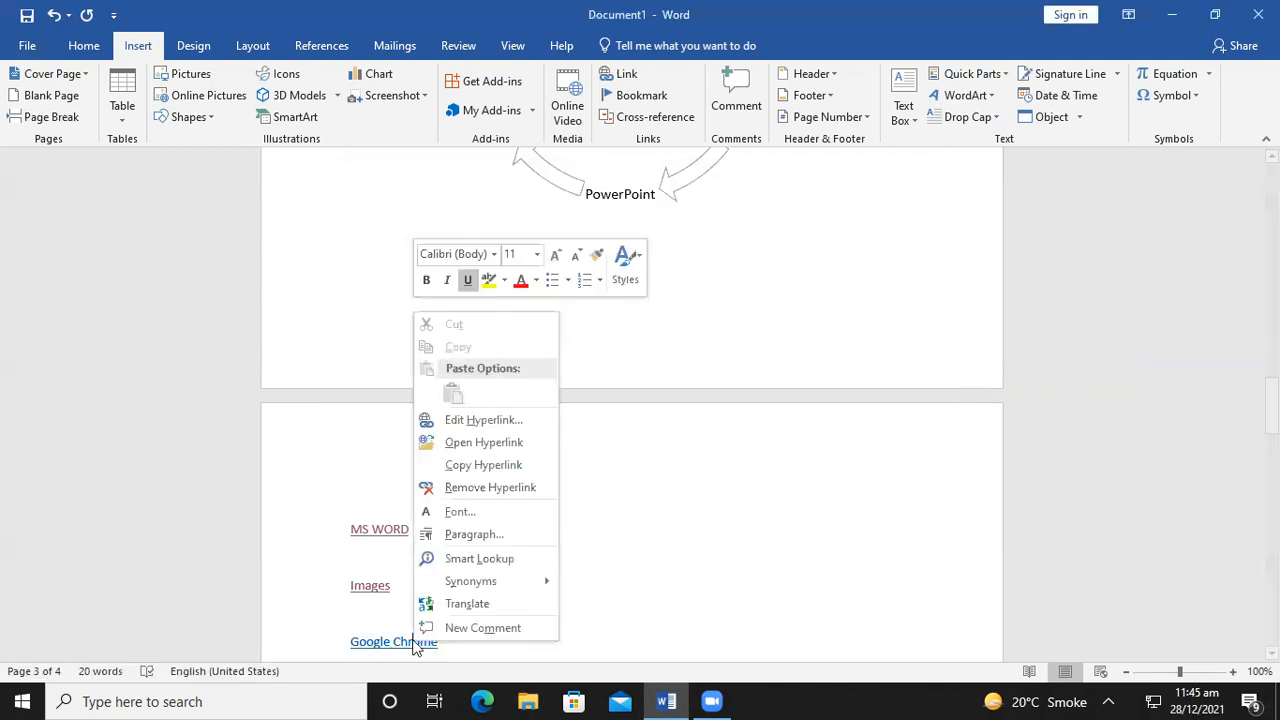
click(472, 443)
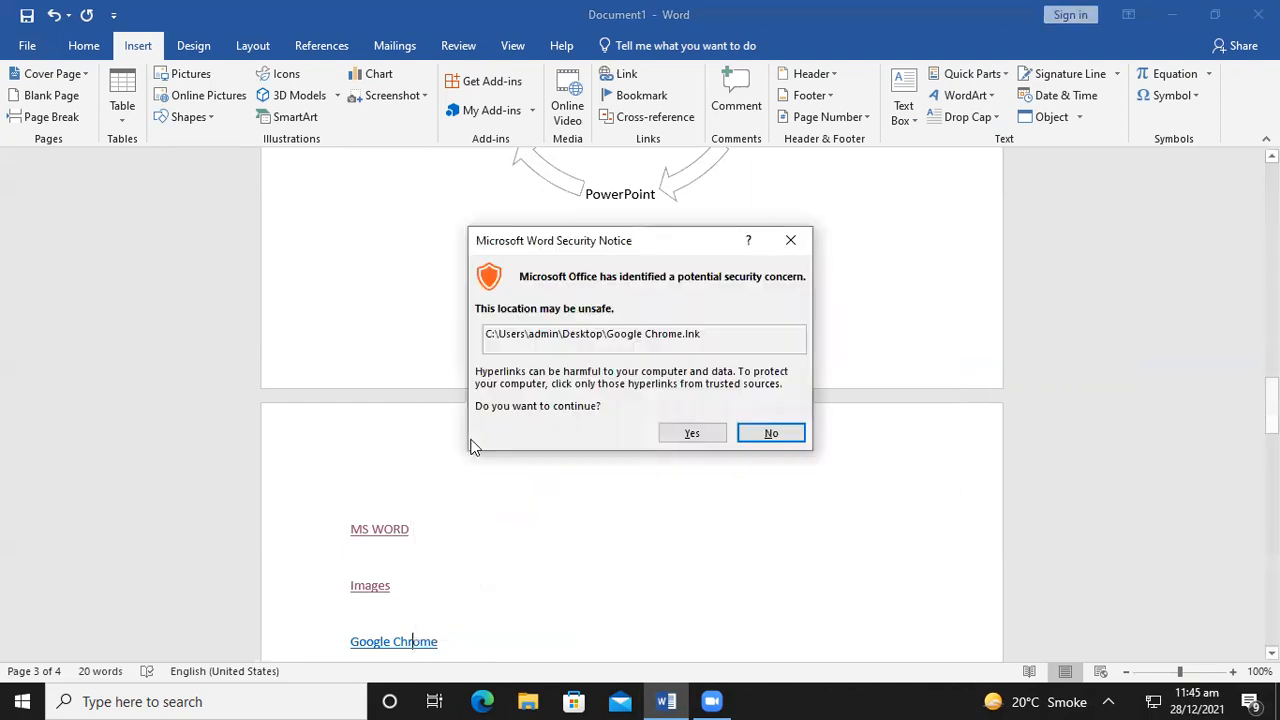
click(693, 434)
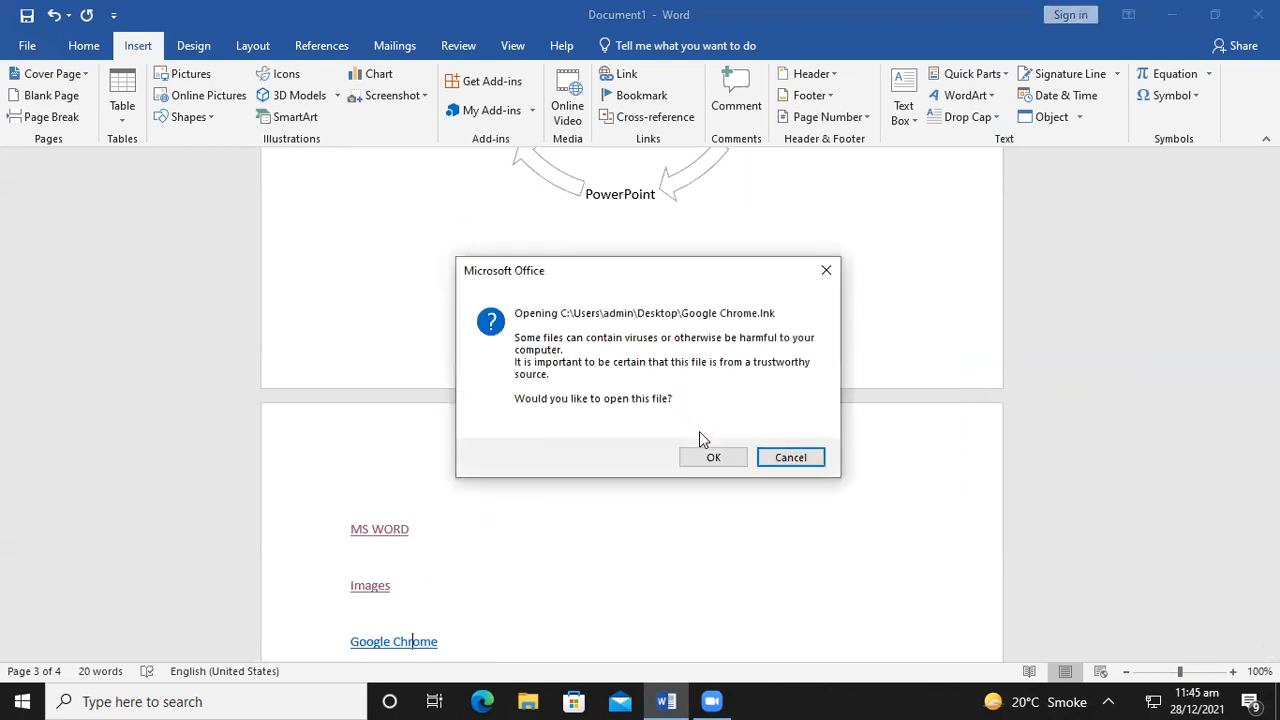
click(696, 460)
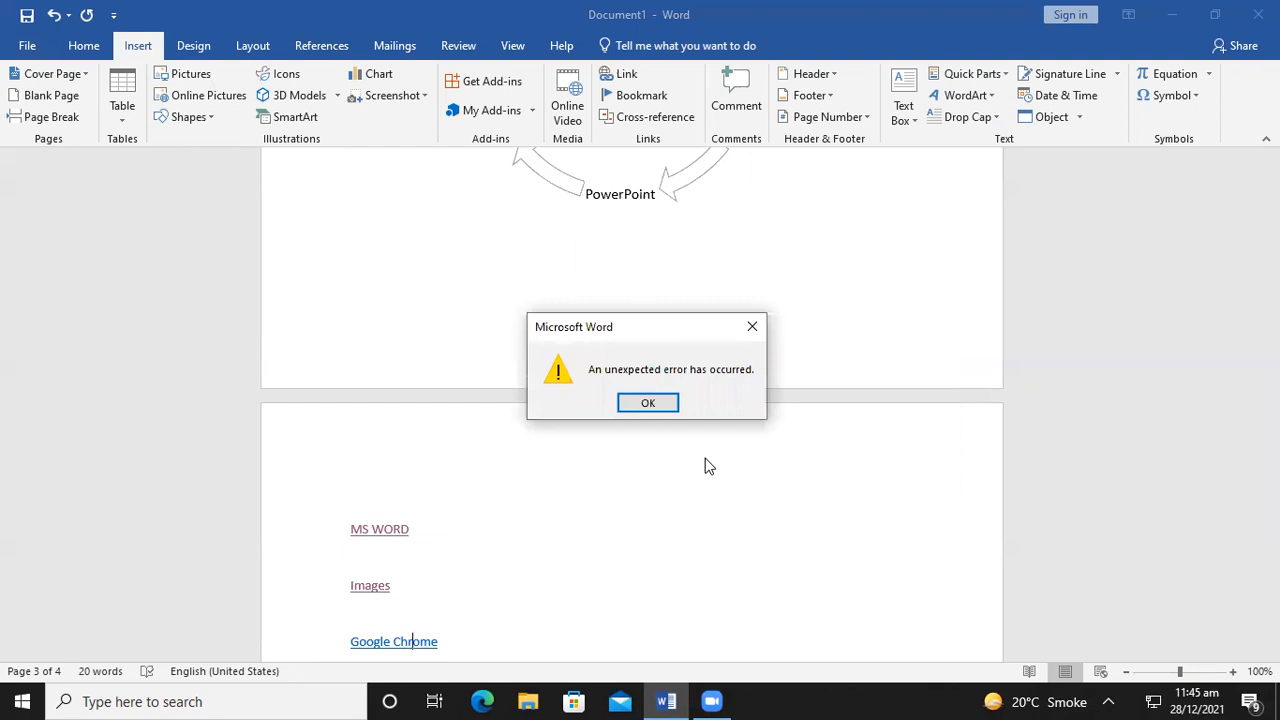
click(648, 403)
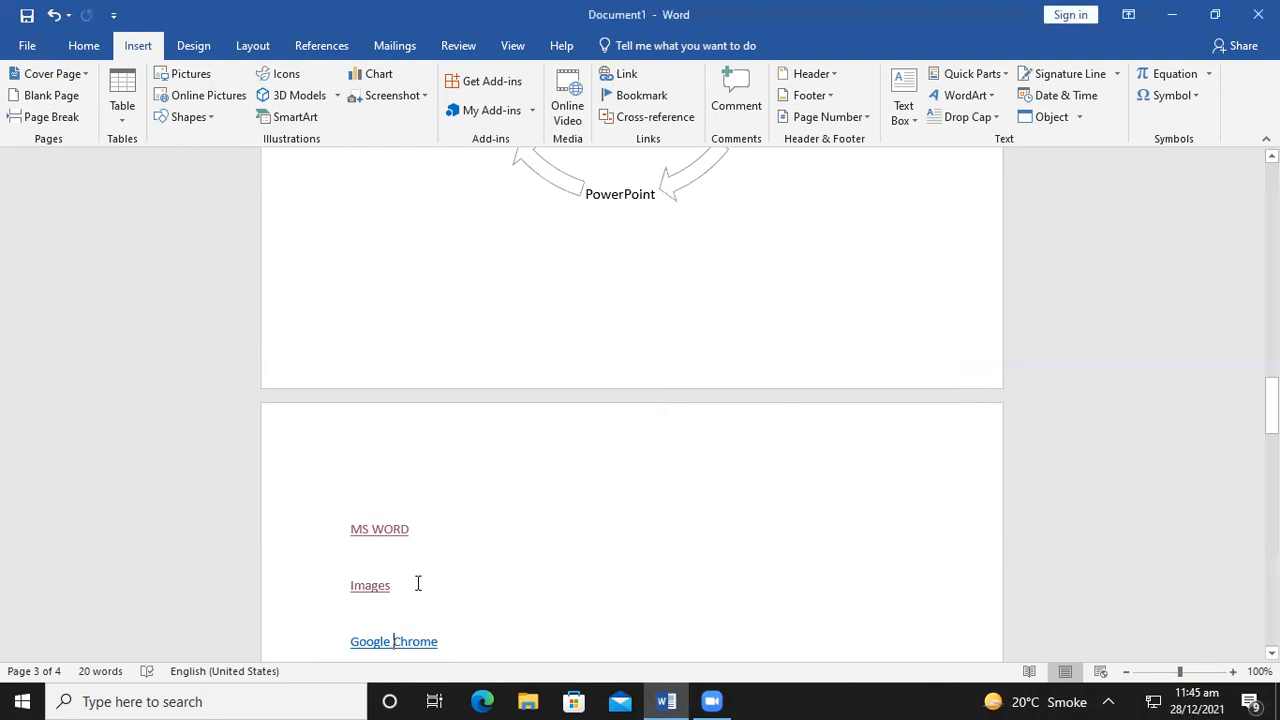
right_click(402, 640)
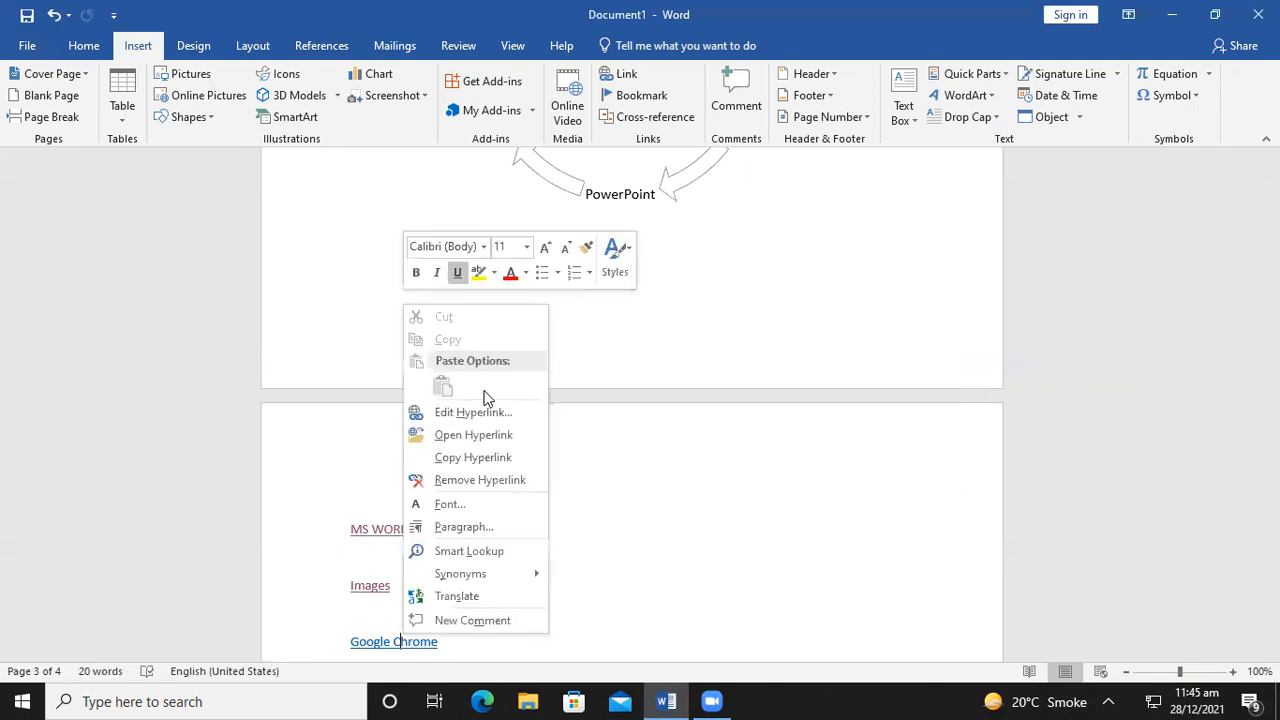
click(476, 430)
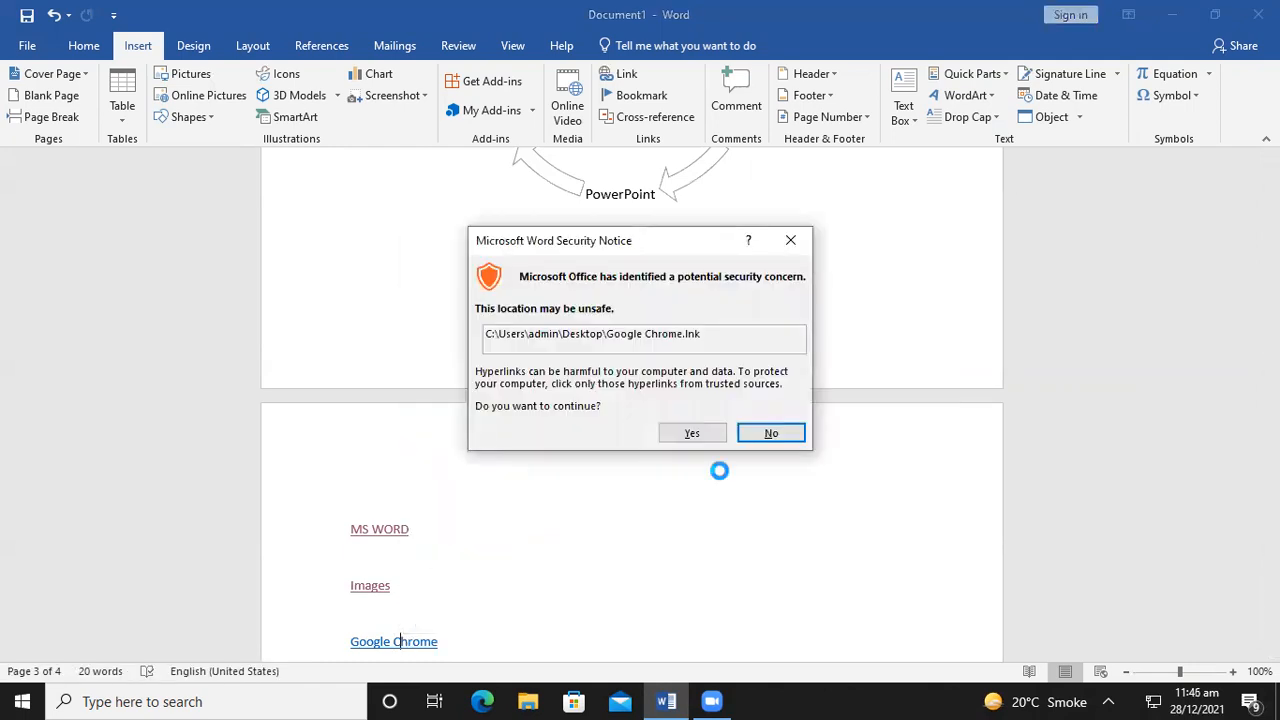
click(677, 439)
click(716, 459)
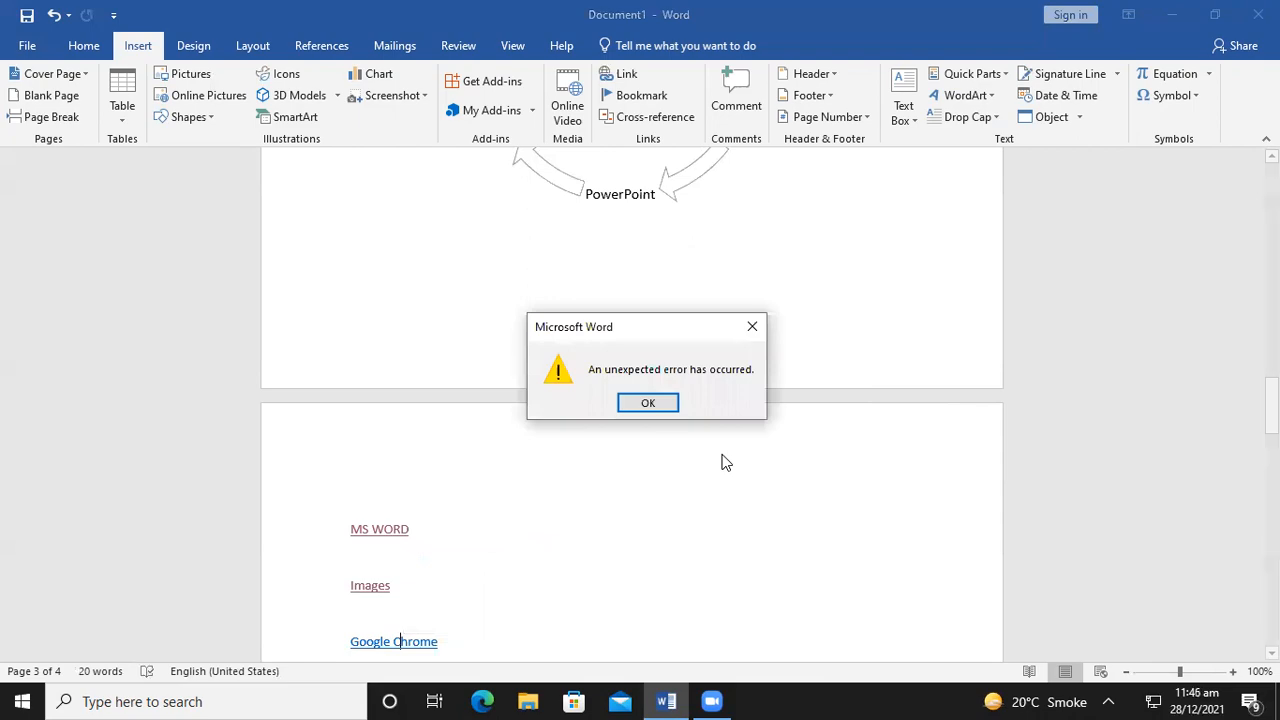
click(645, 402)
click(1171, 14)
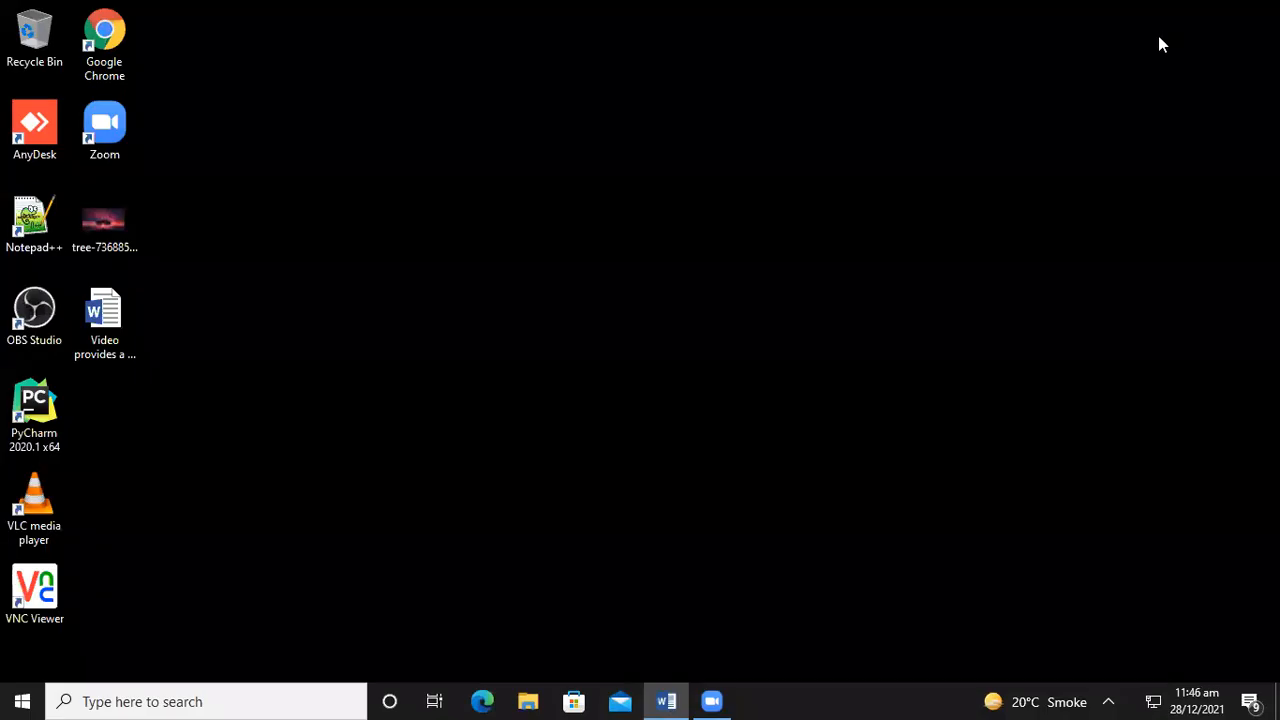
click(666, 699)
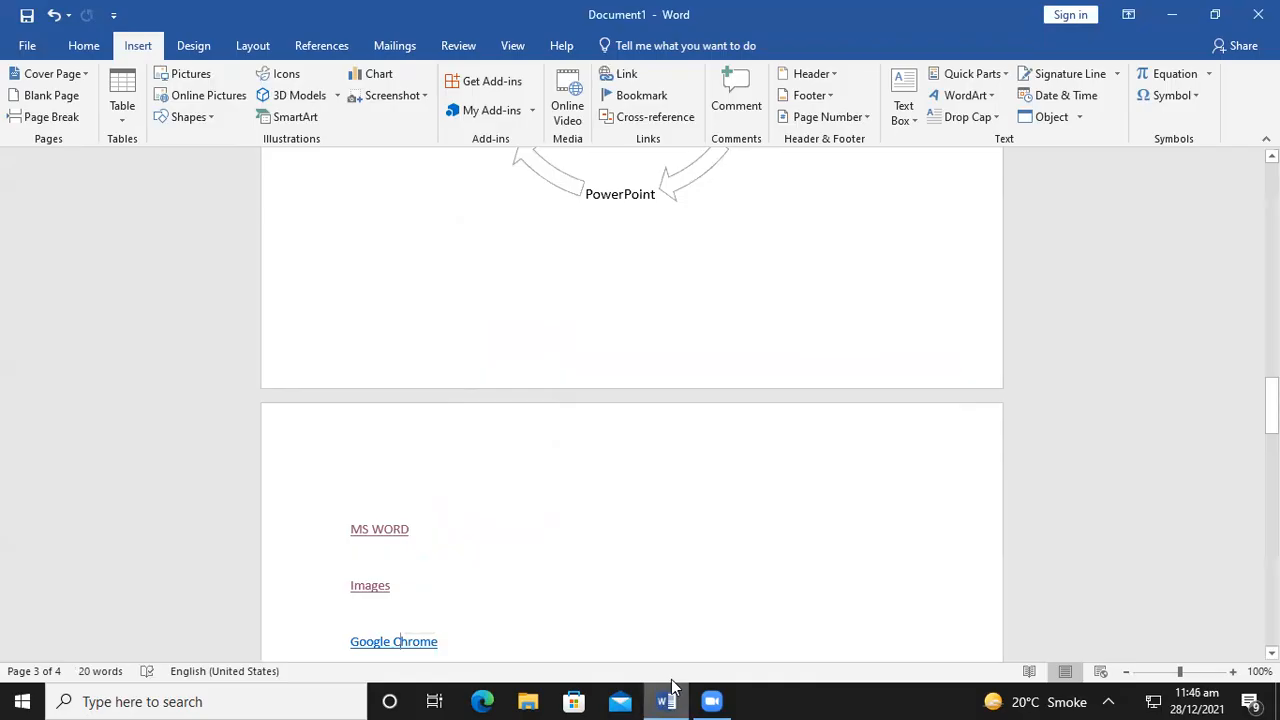
Delete the Google Chrome link text below Images
drag(438, 646, 350, 636)
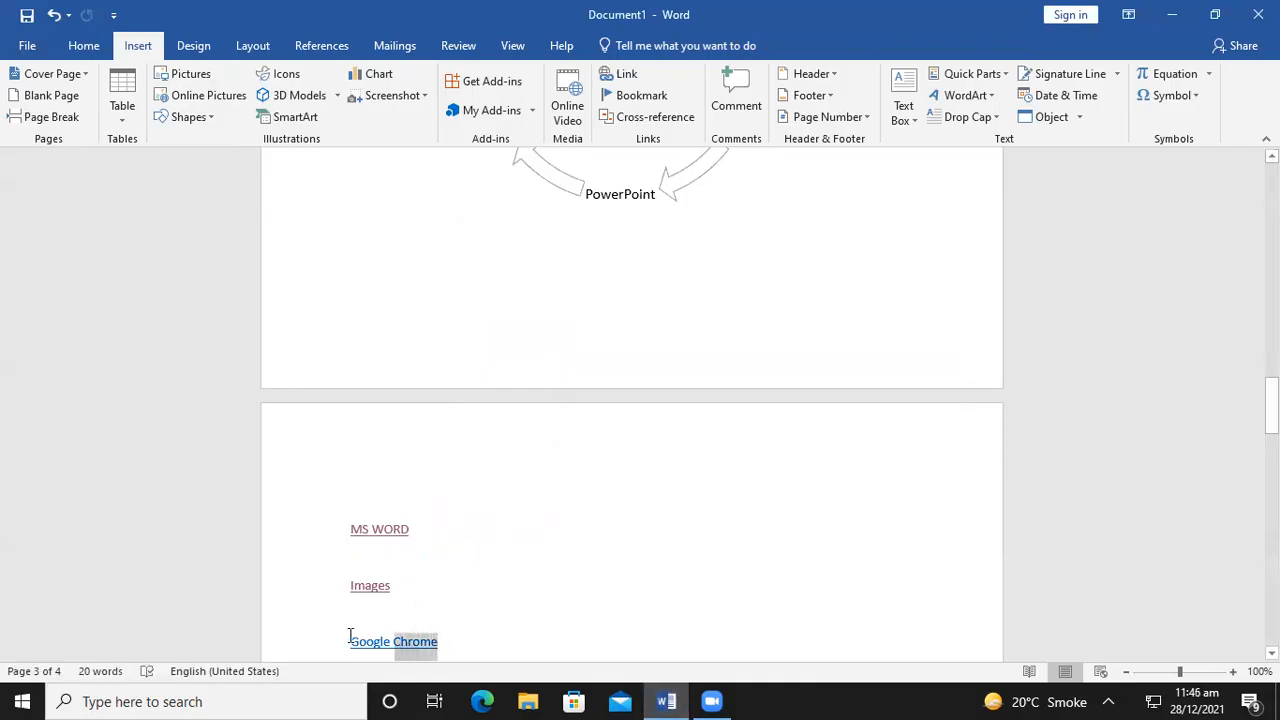
key(Delete)
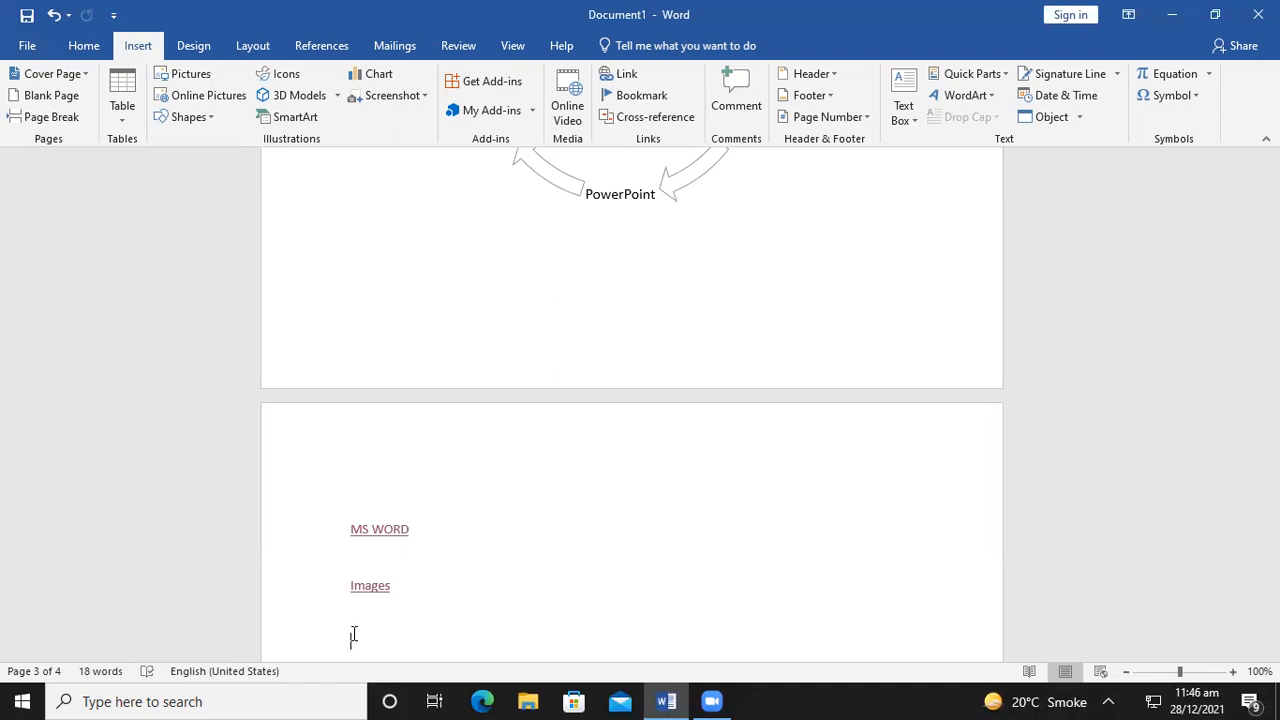
Insert the Facet (Even Page) header and close header editing
click(808, 74)
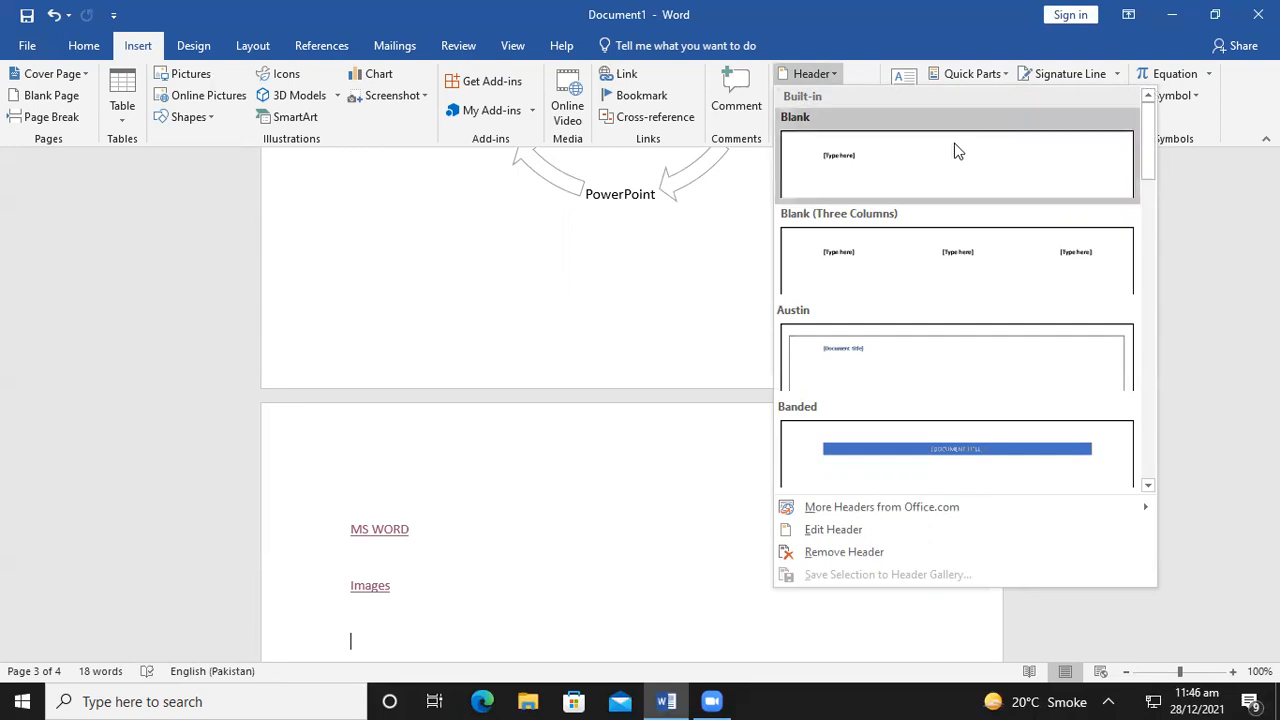
drag(1148, 138, 1143, 203)
click(946, 214)
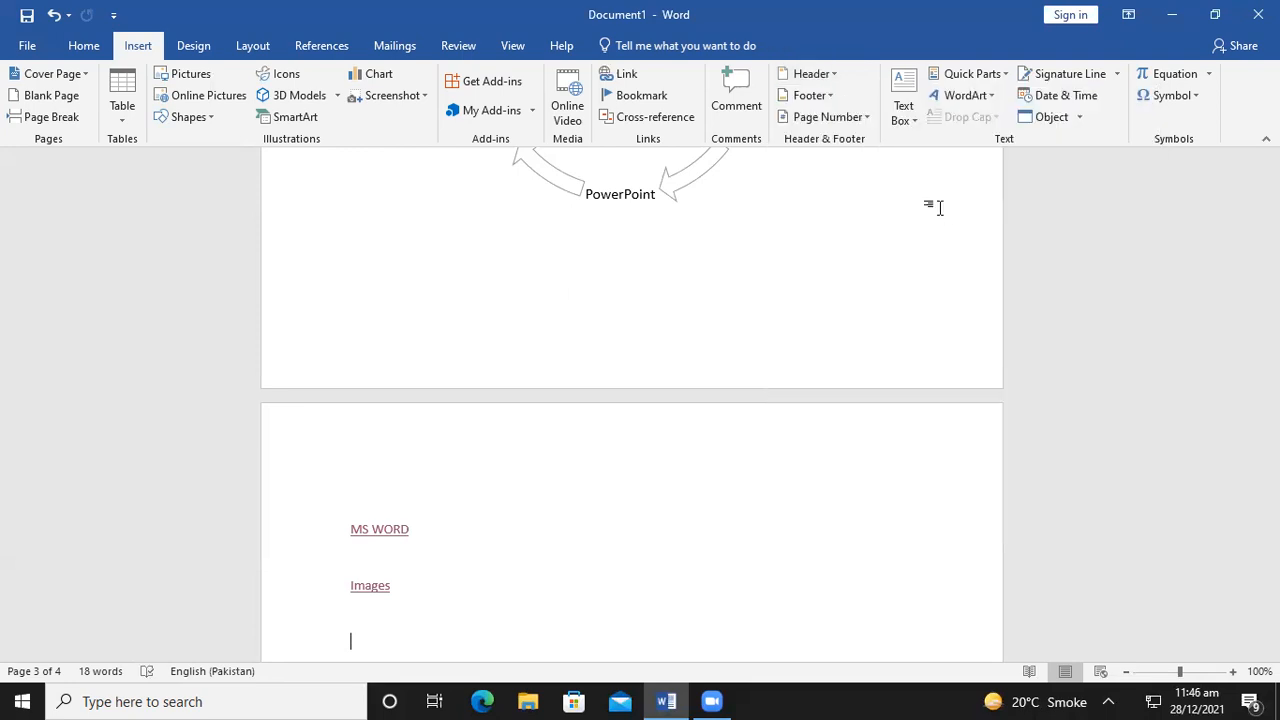
click(970, 110)
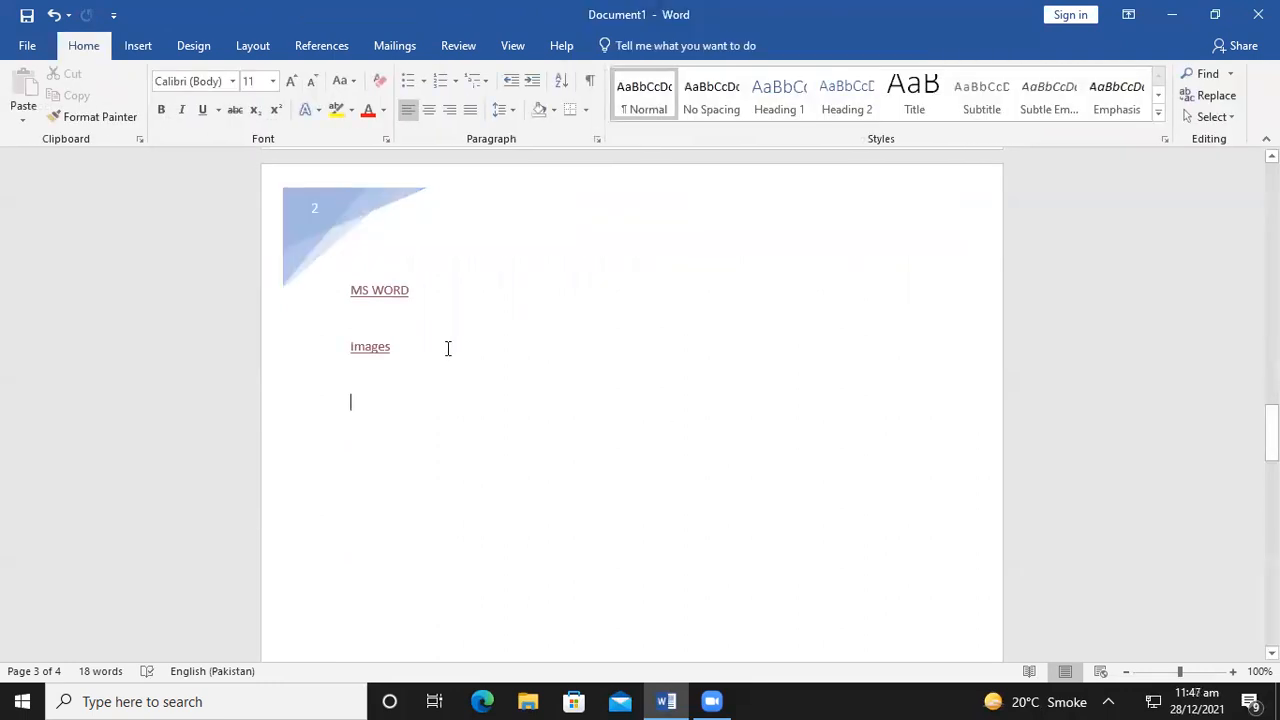
scroll(446, 352, up, 5)
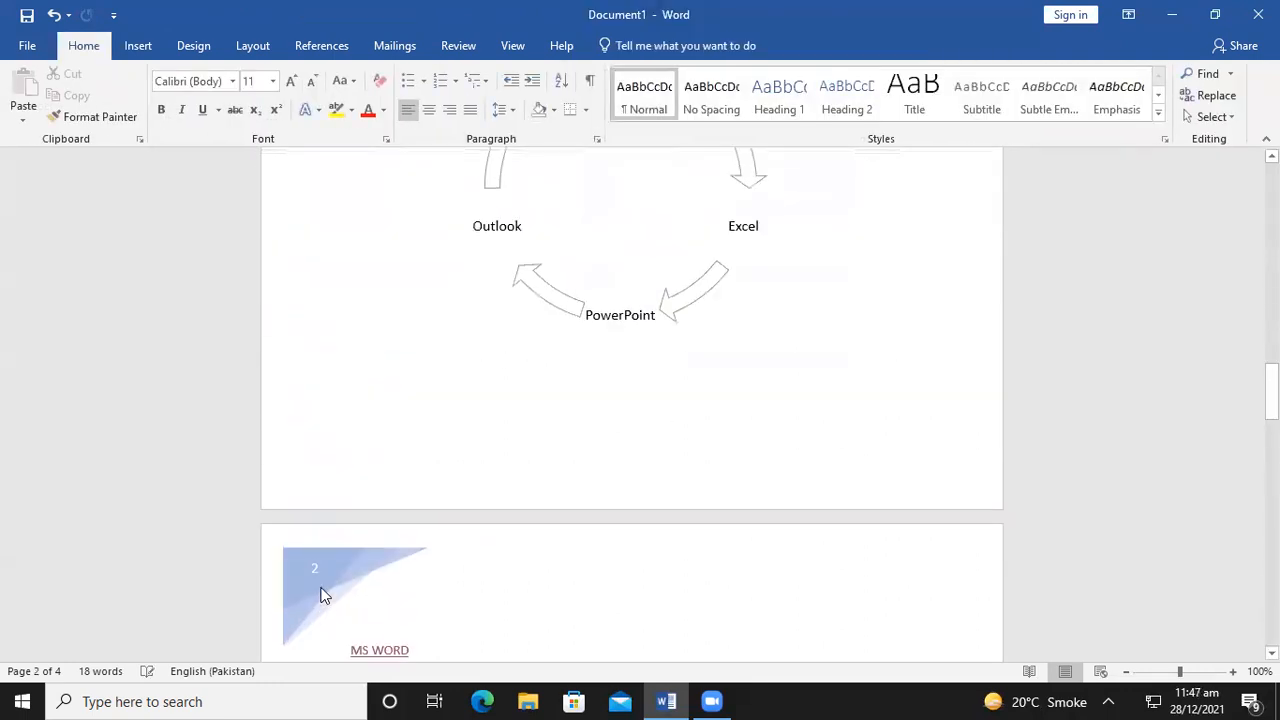
scroll(340, 477, up, 10)
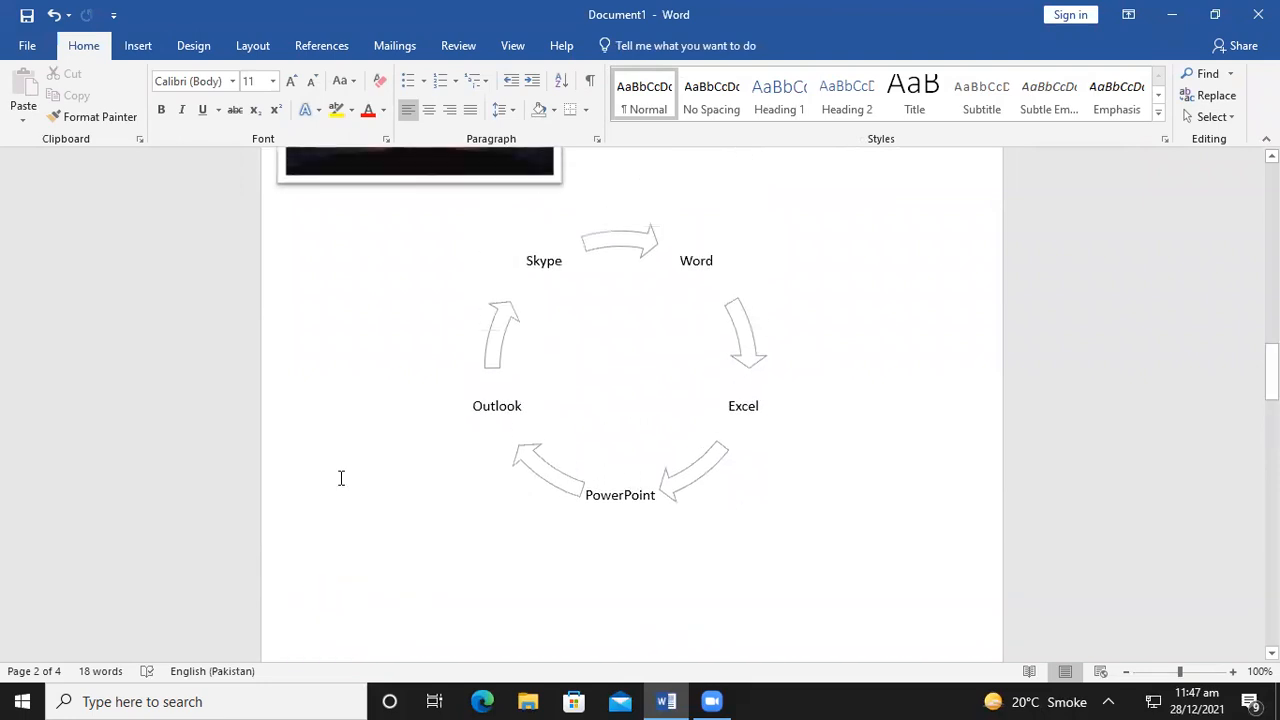
scroll(330, 380, up, 3)
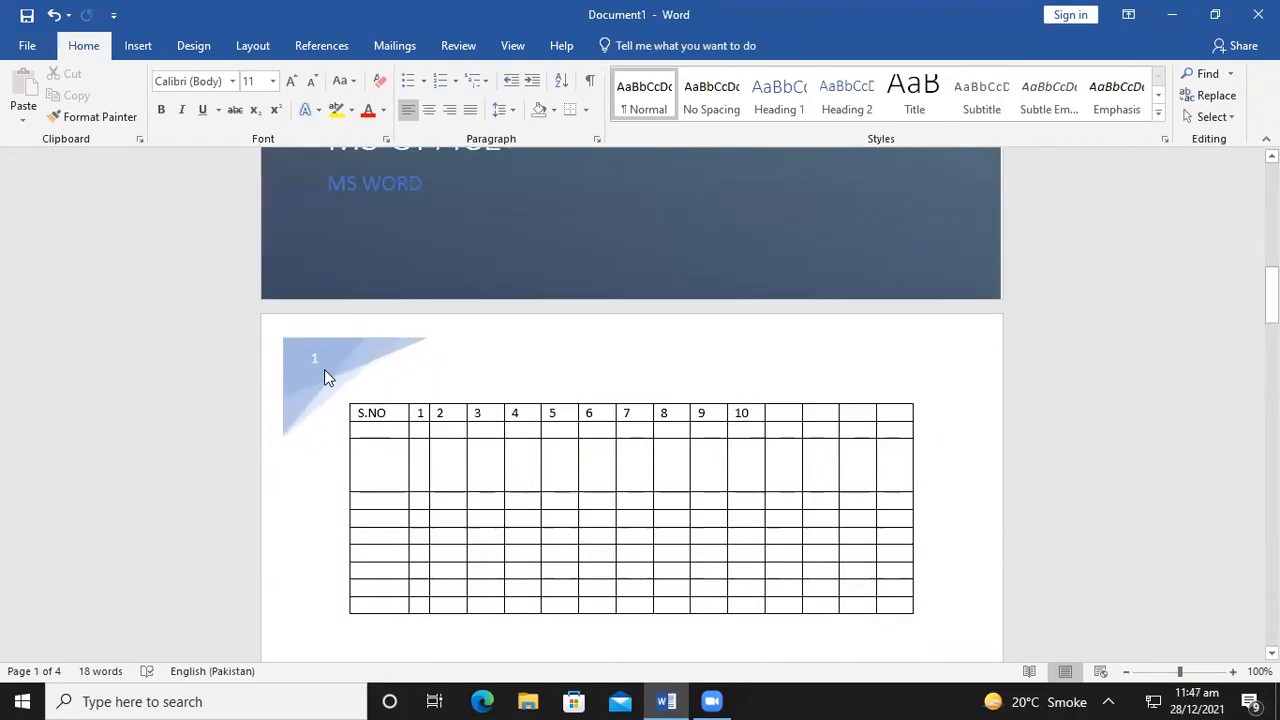
scroll(320, 385, down, 6)
scroll(313, 393, down, 15)
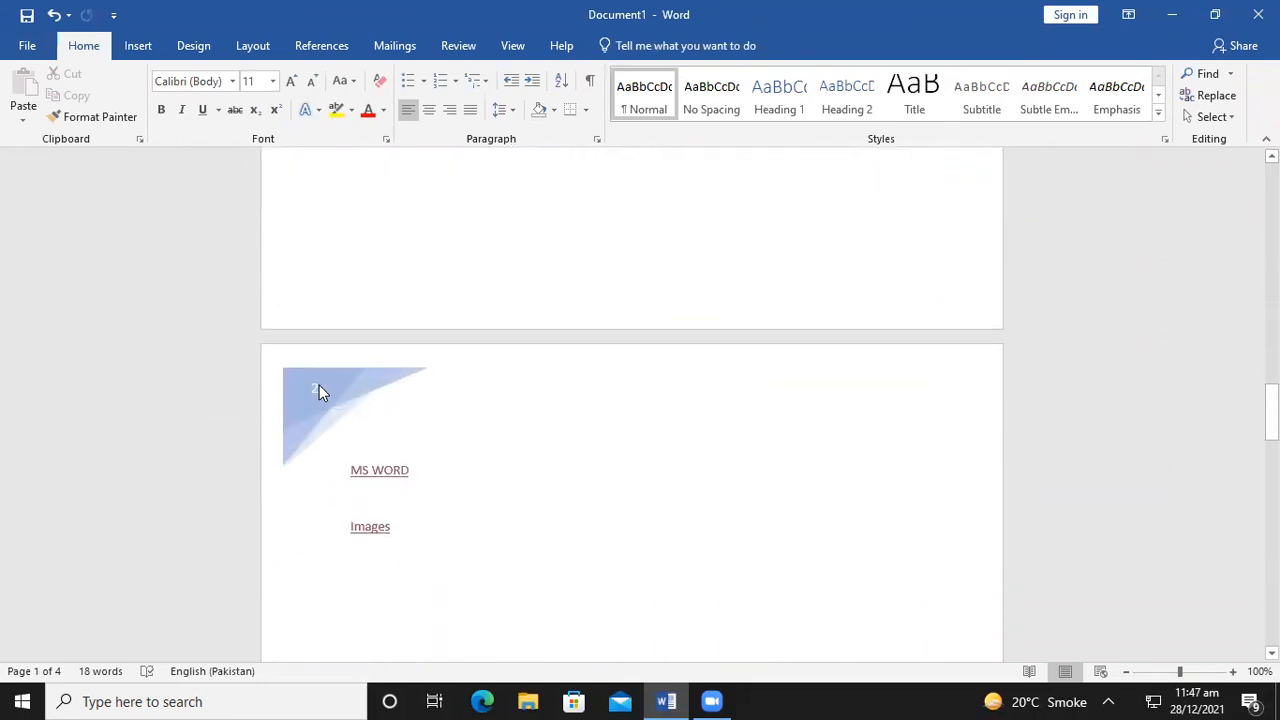
scroll(313, 393, down, 10)
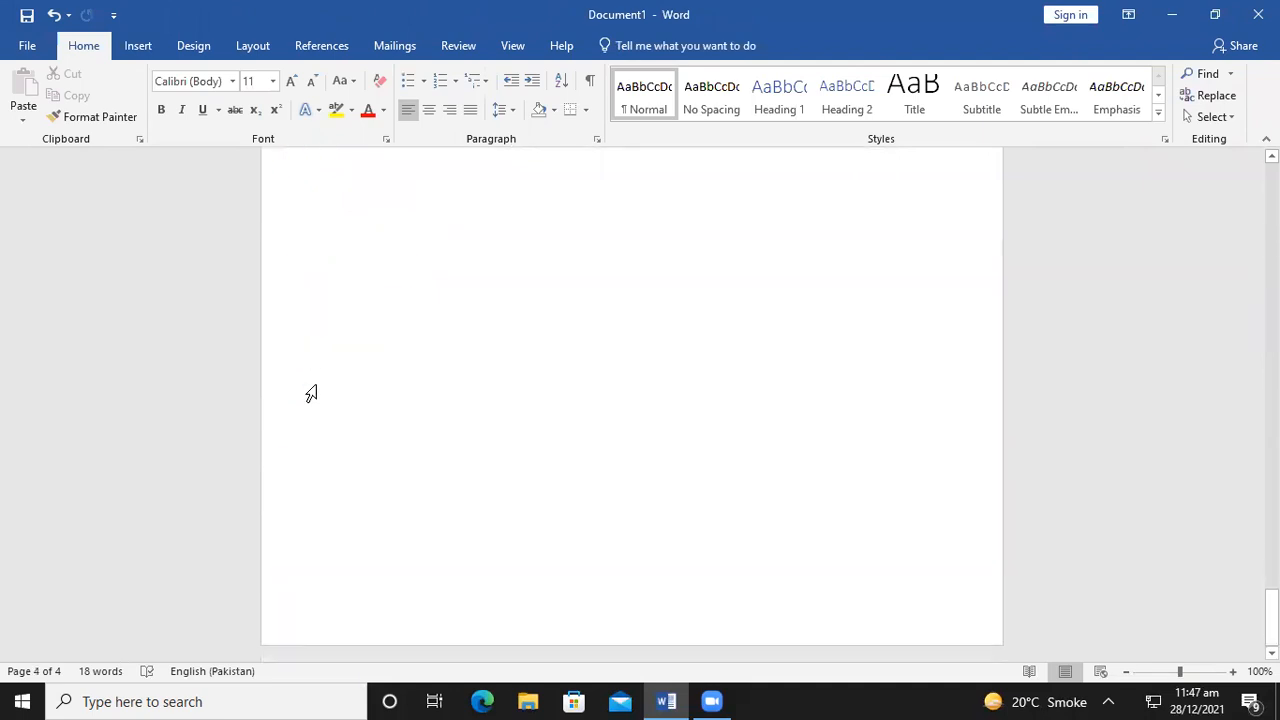
scroll(342, 360, up, 5)
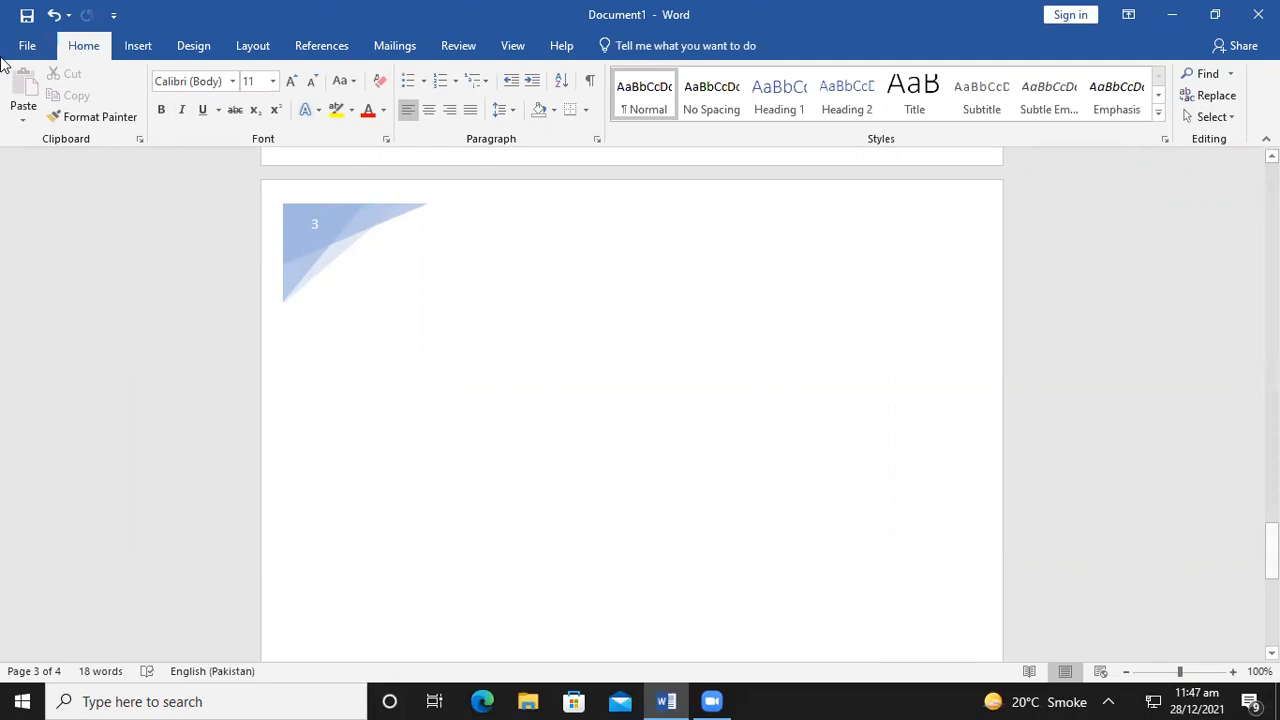
Replace the header with the Facet (Odd Page) design and close header editing
click(136, 46)
click(811, 74)
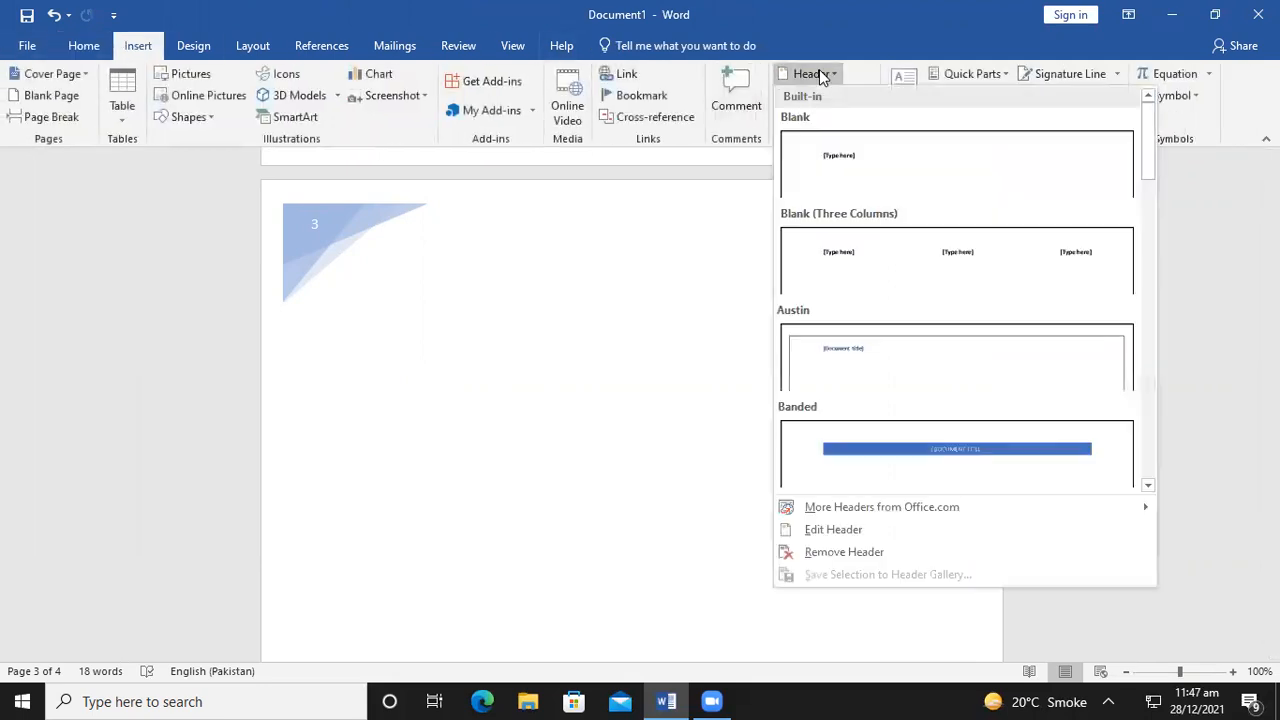
scroll(977, 409, down, 10)
scroll(977, 409, down, 1)
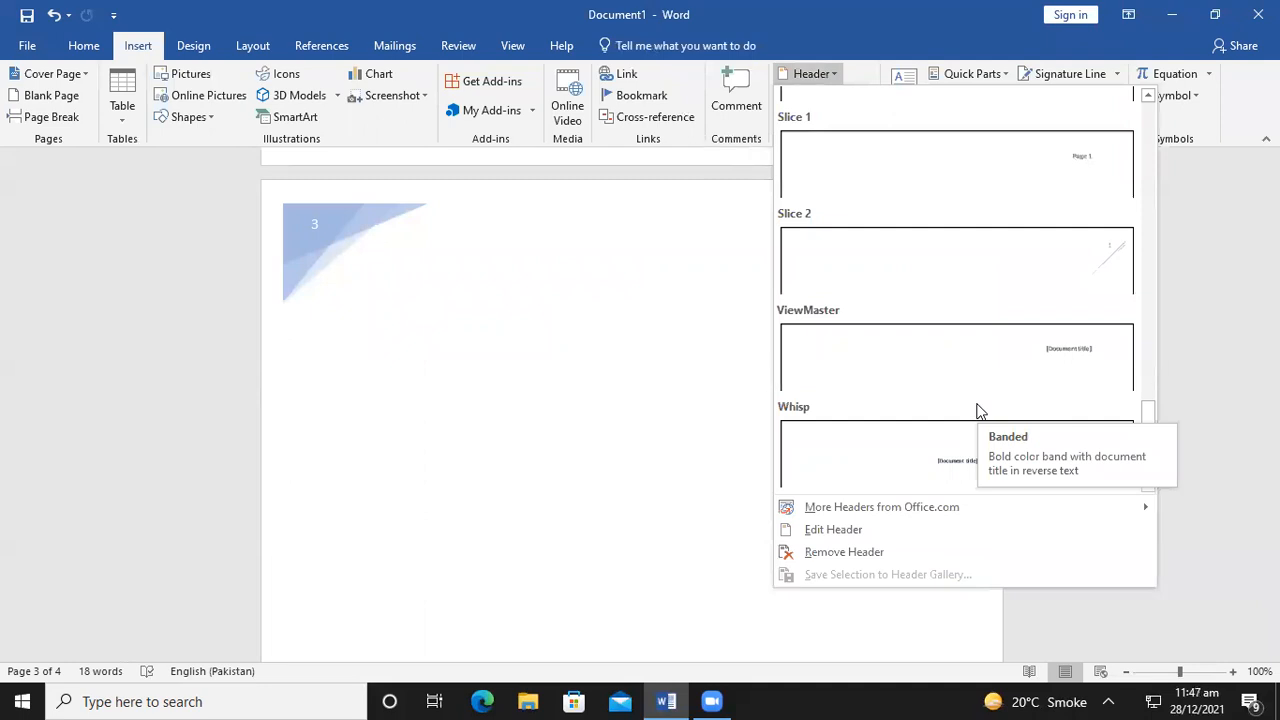
click(607, 221)
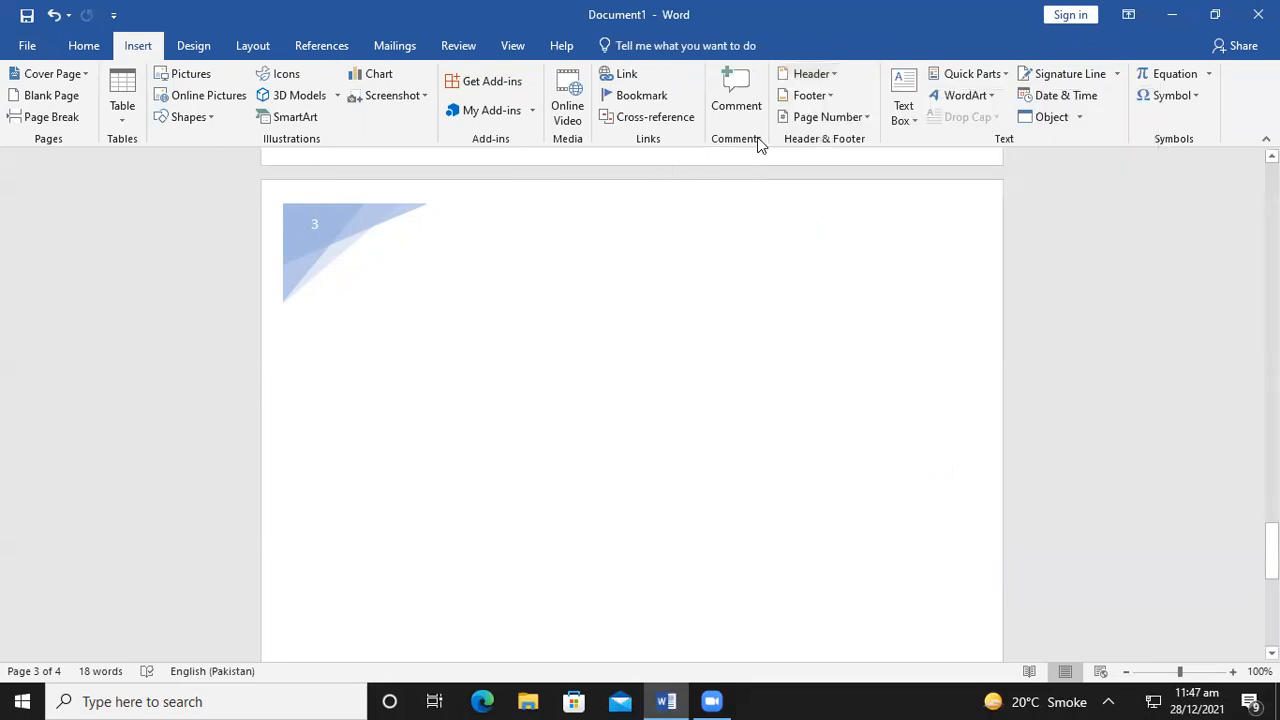
click(787, 75)
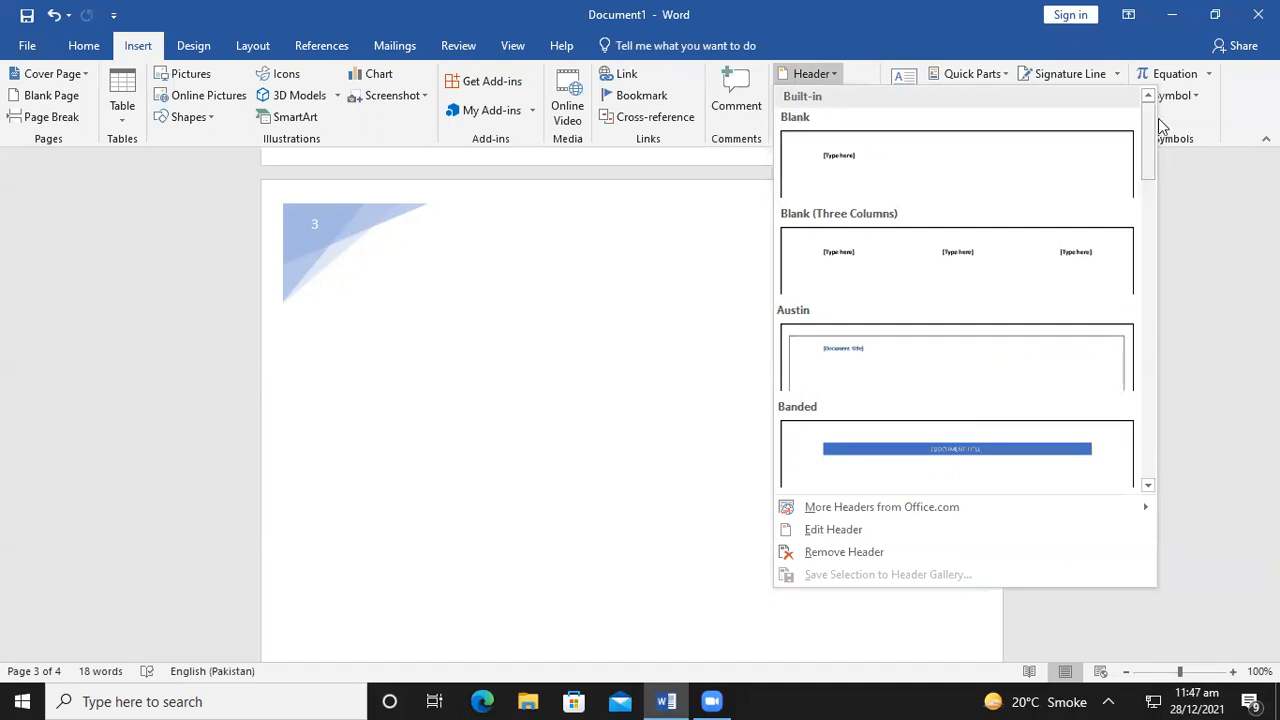
drag(1148, 140, 1150, 228)
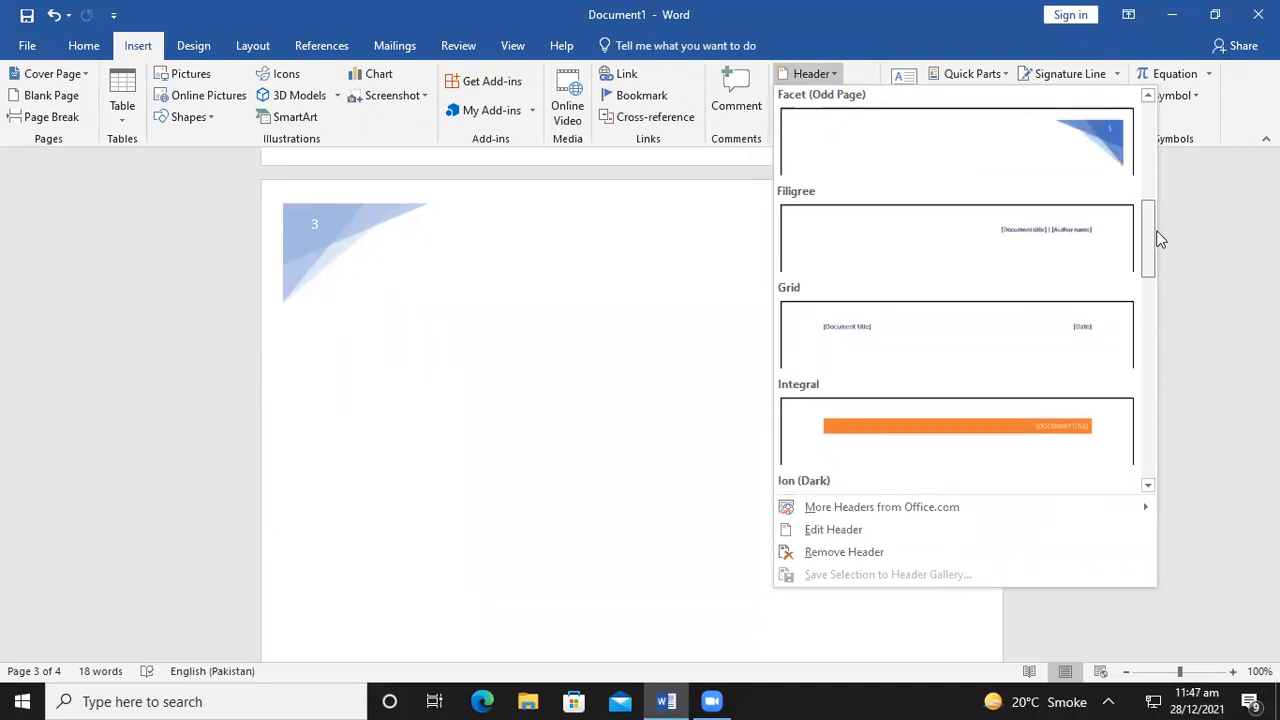
click(1089, 158)
click(980, 110)
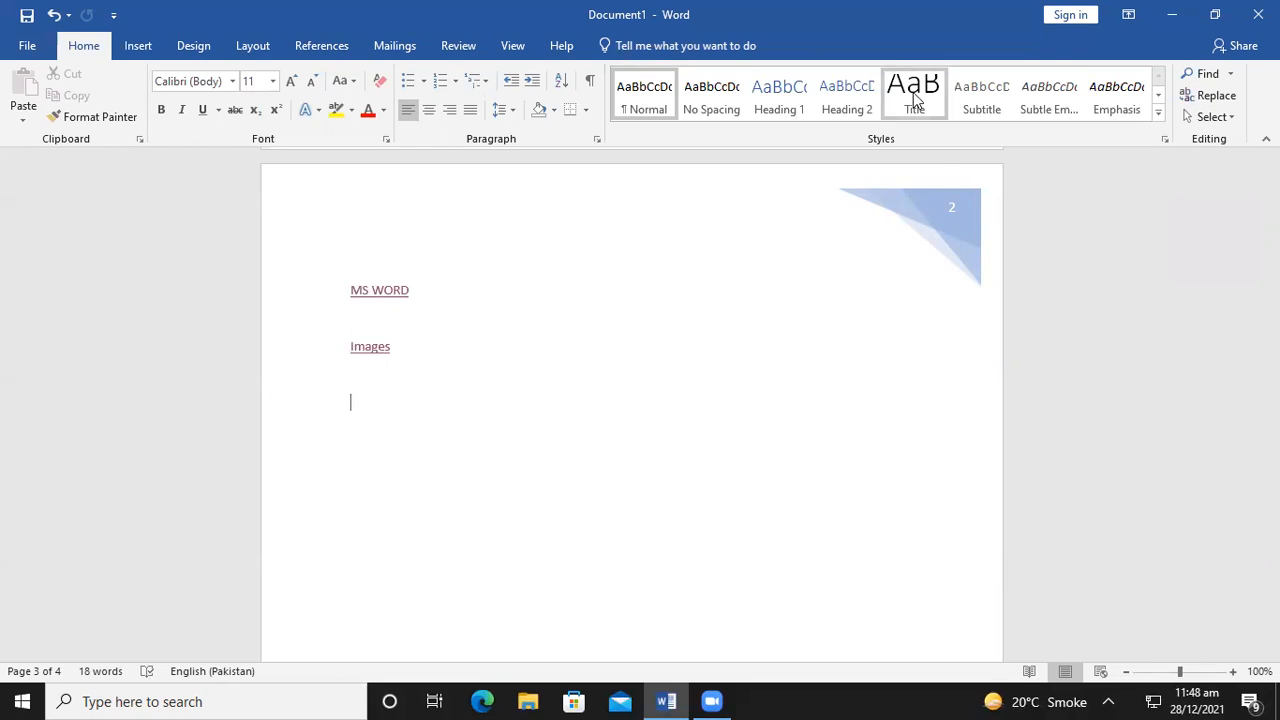
Add the Filigree footer to the pages and close footer editing
click(138, 46)
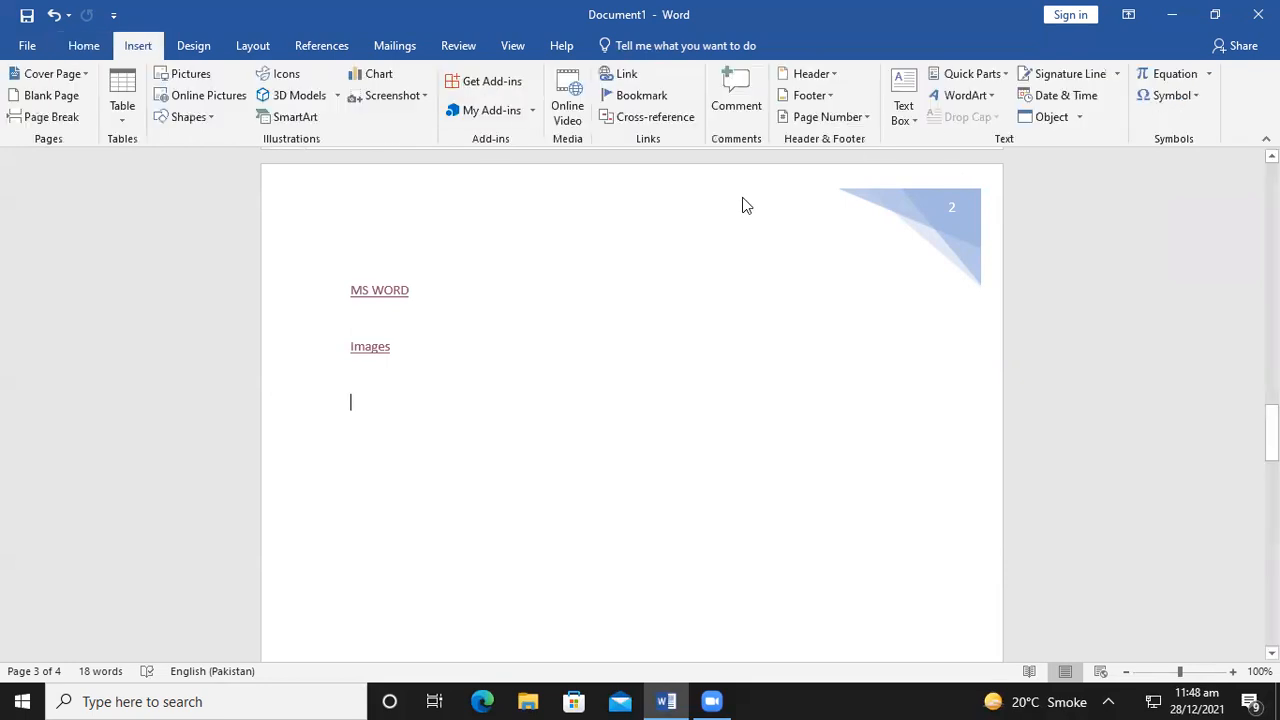
click(806, 96)
scroll(945, 445, down, 5)
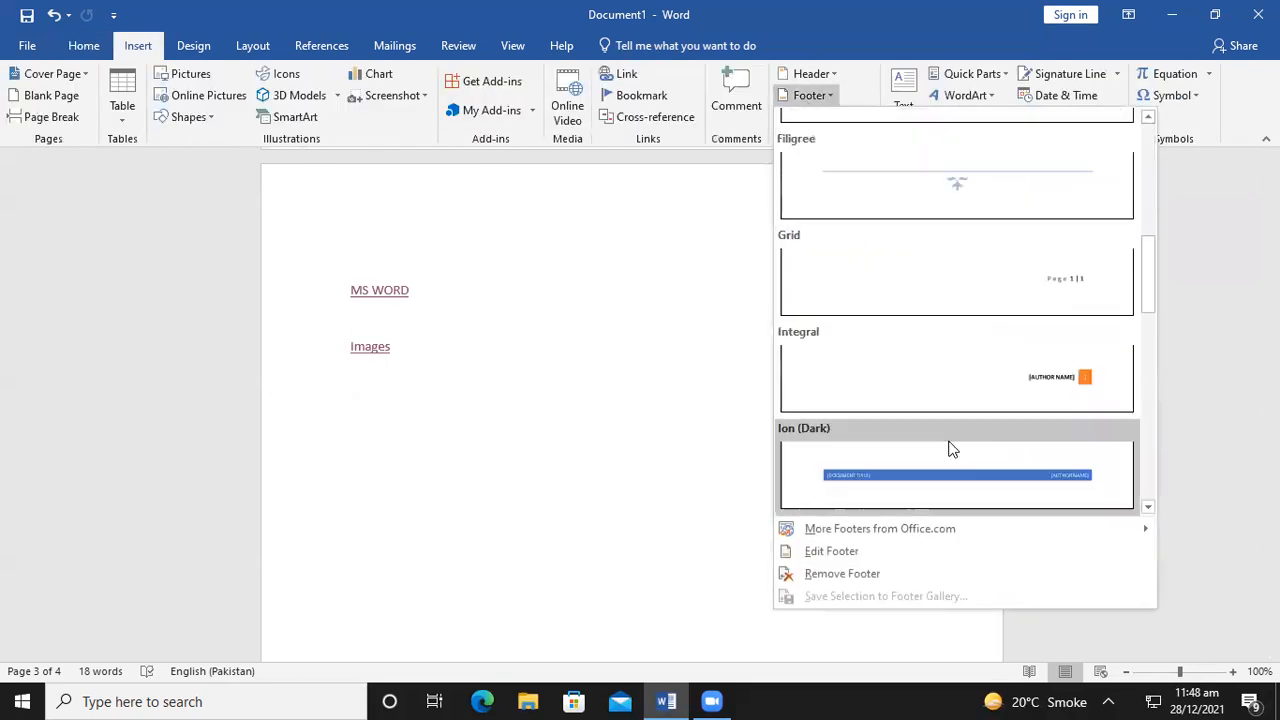
click(950, 205)
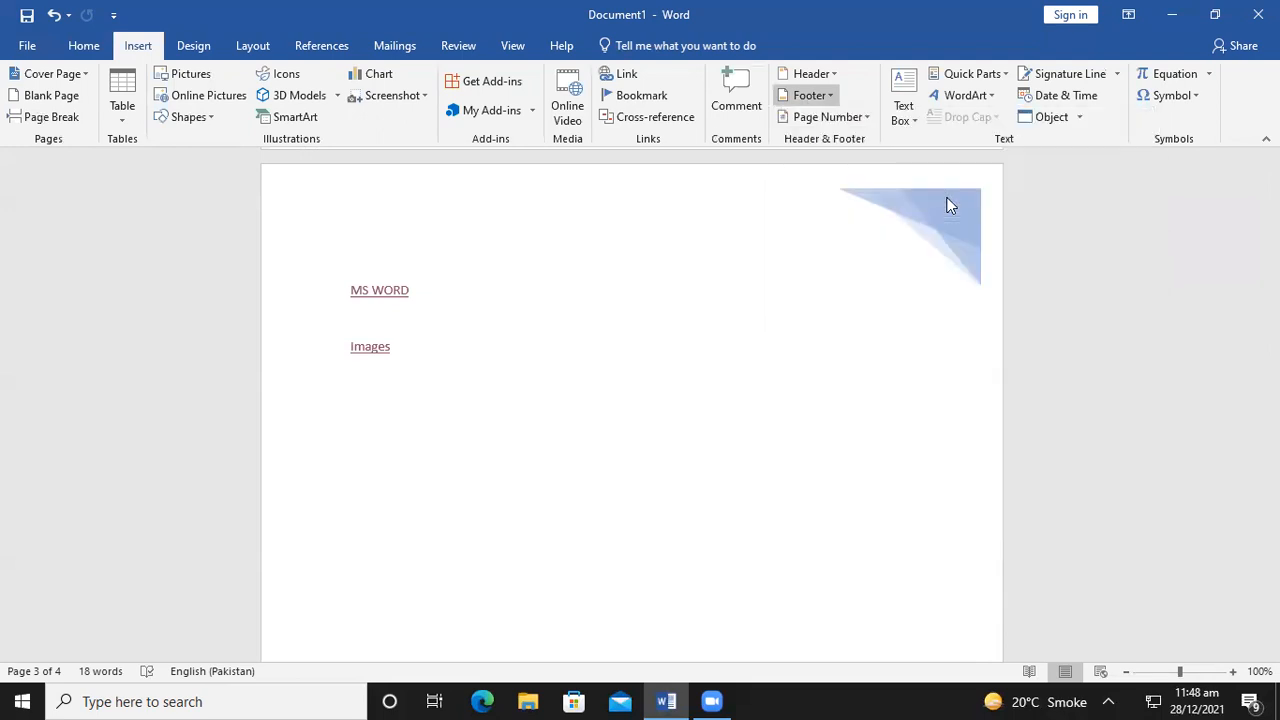
click(966, 72)
scroll(826, 437, up, 4)
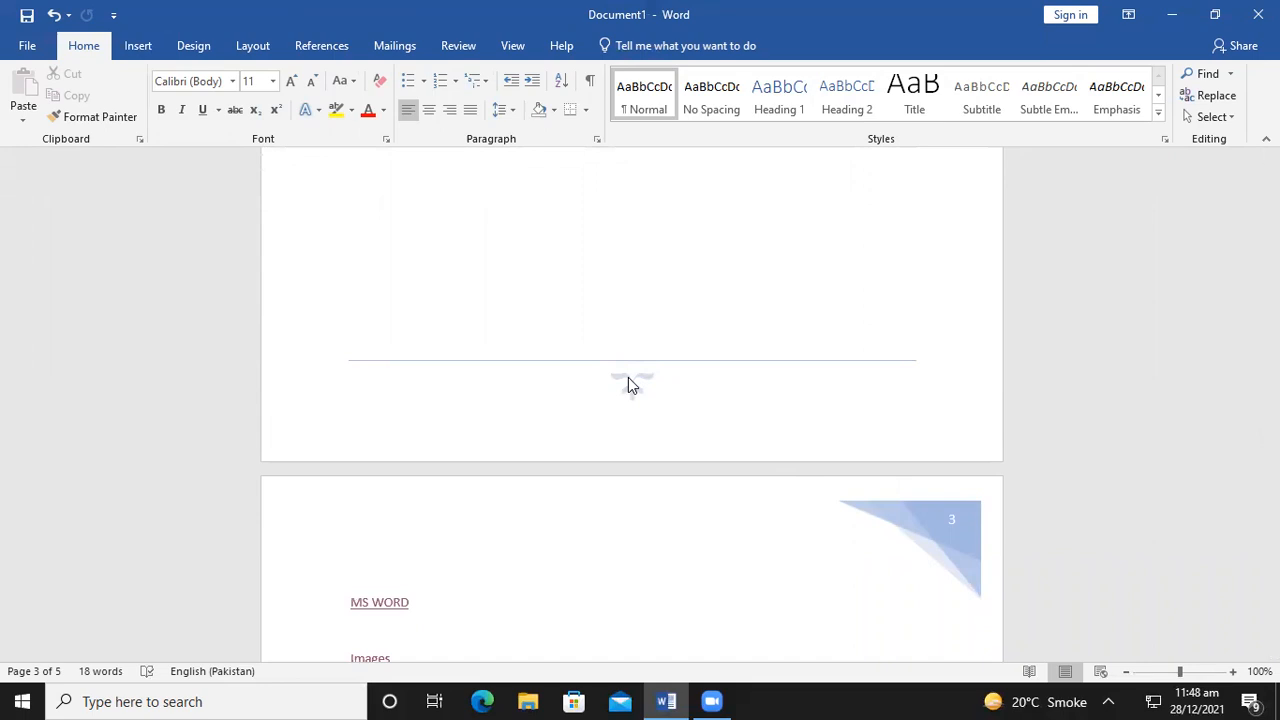
click(138, 48)
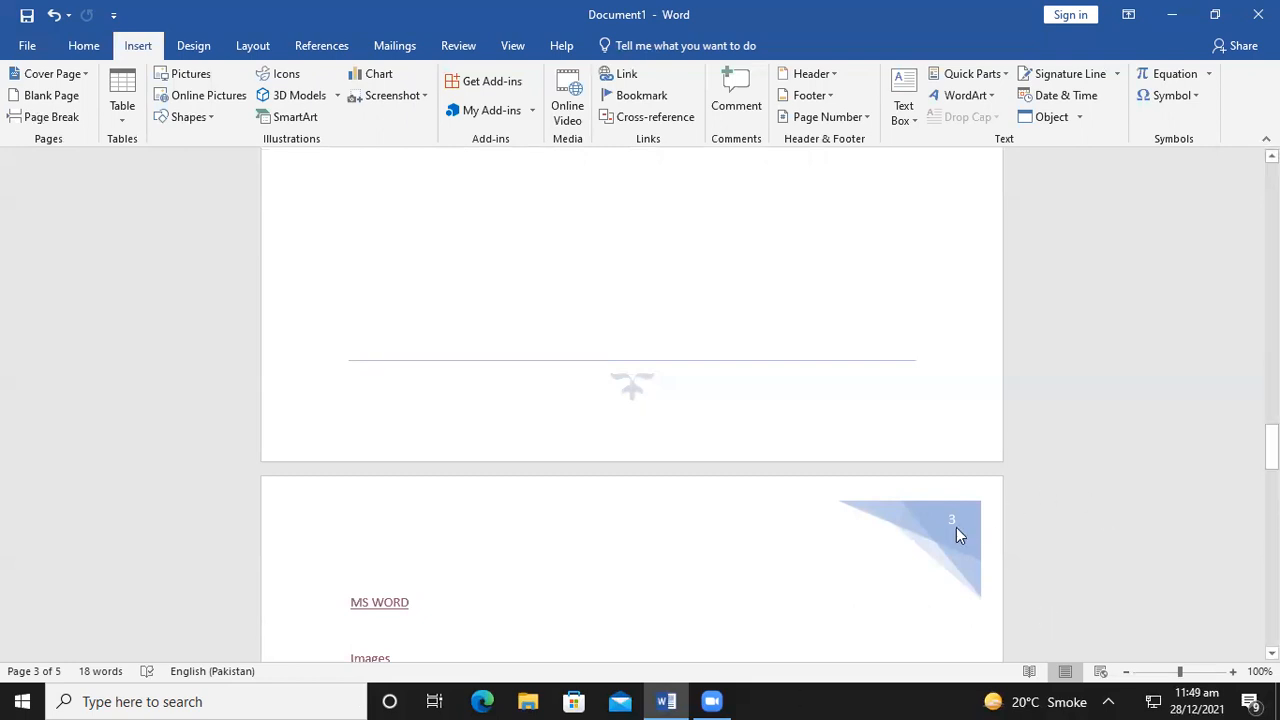
click(819, 74)
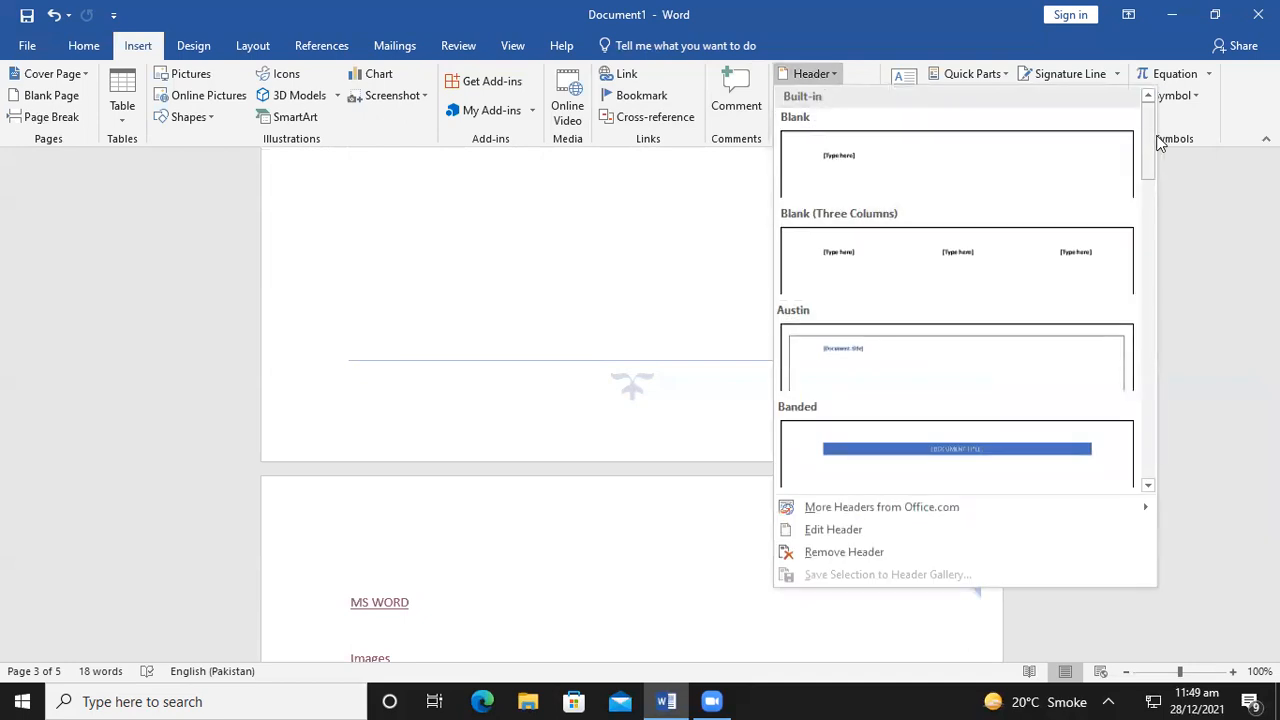
drag(1150, 134, 1151, 195)
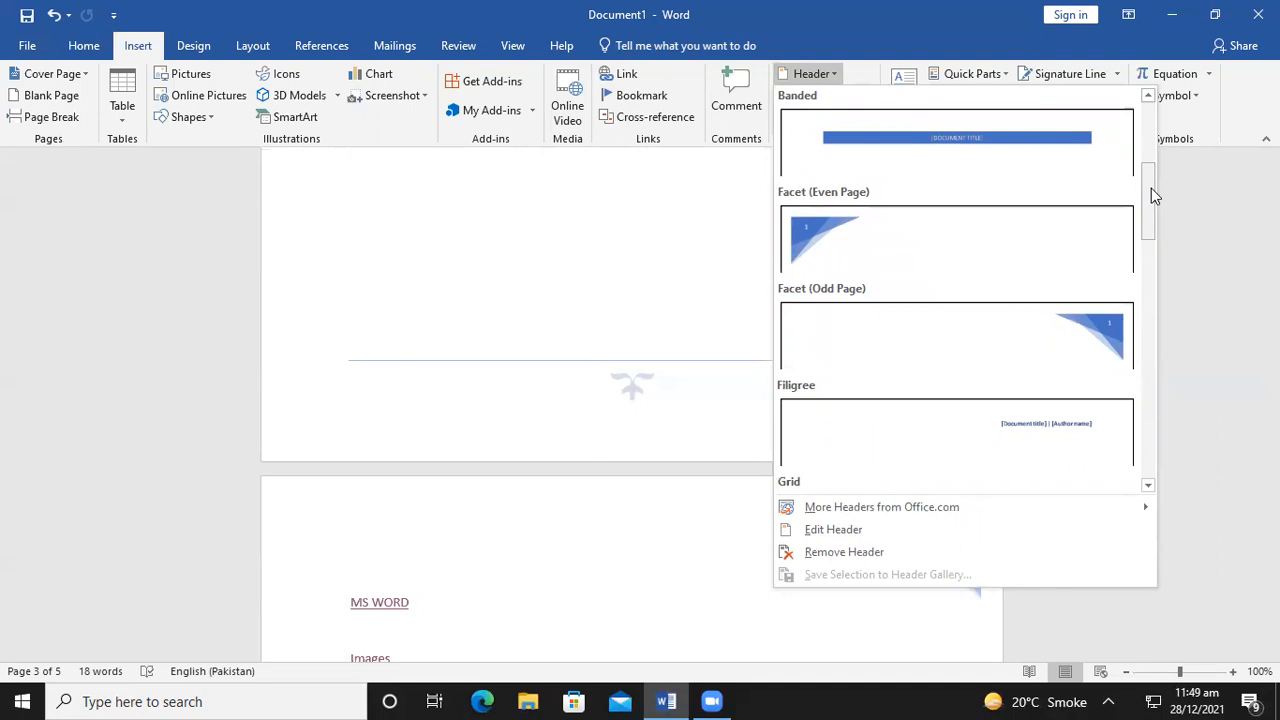
Put a Brackets 2 page number at the top of the page and return to the body
click(1186, 196)
scroll(1009, 206, up, 5)
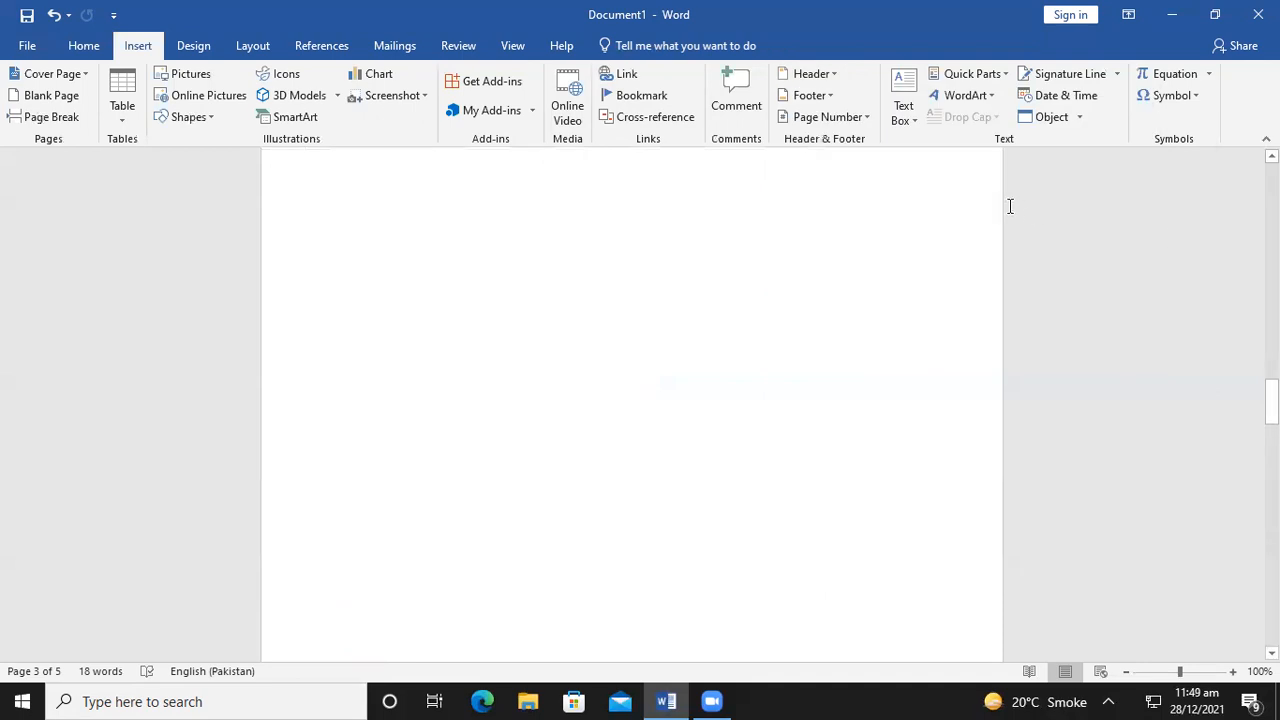
scroll(797, 378, up, 5)
scroll(797, 380, up, 8)
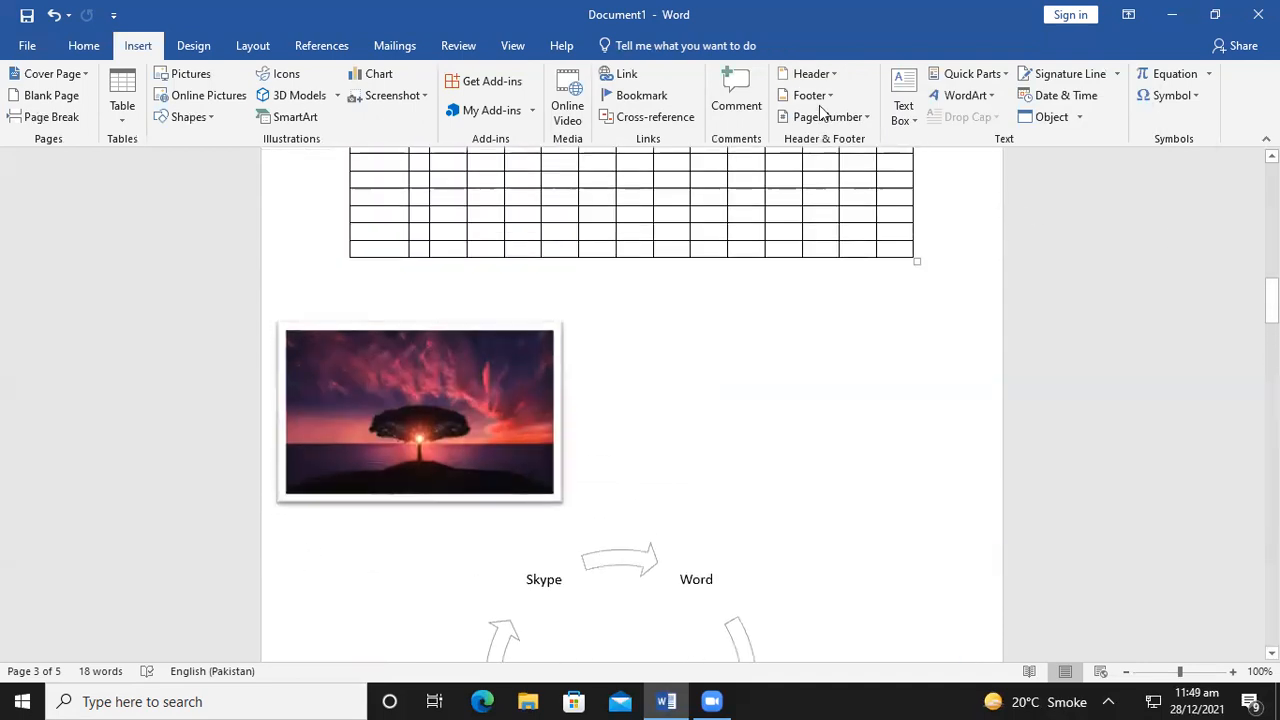
click(826, 117)
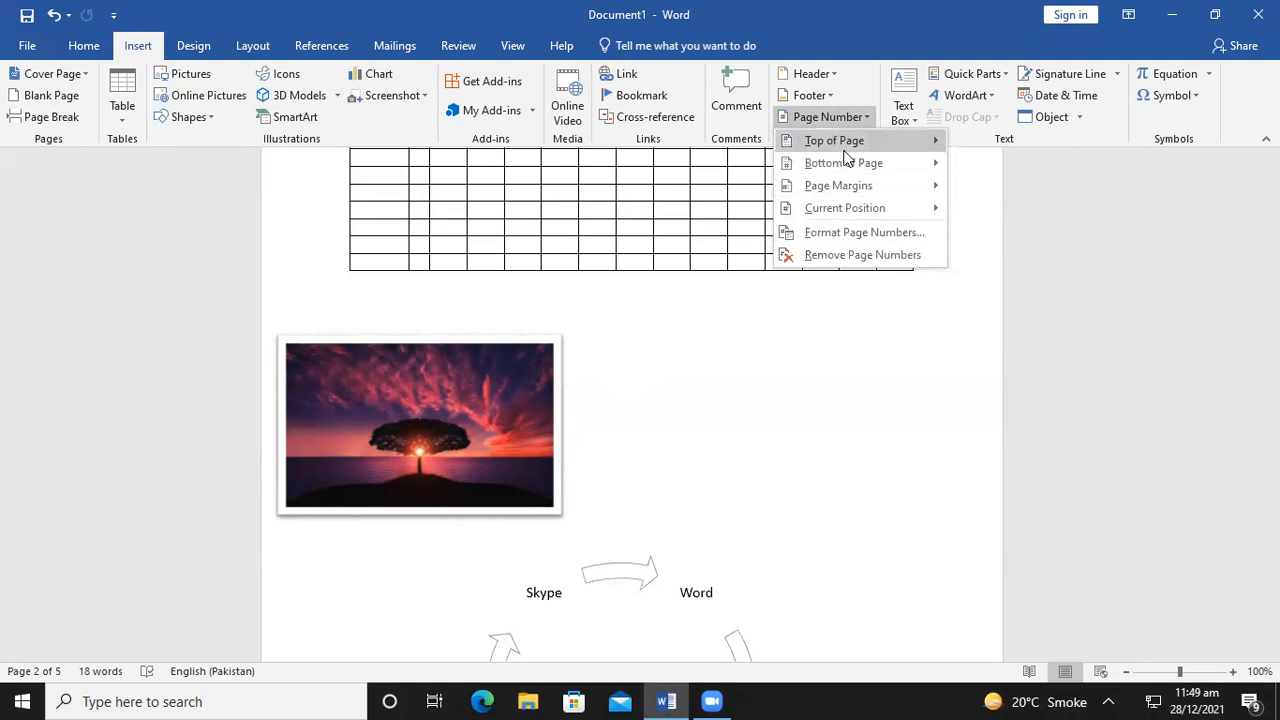
mouse_move(843, 150)
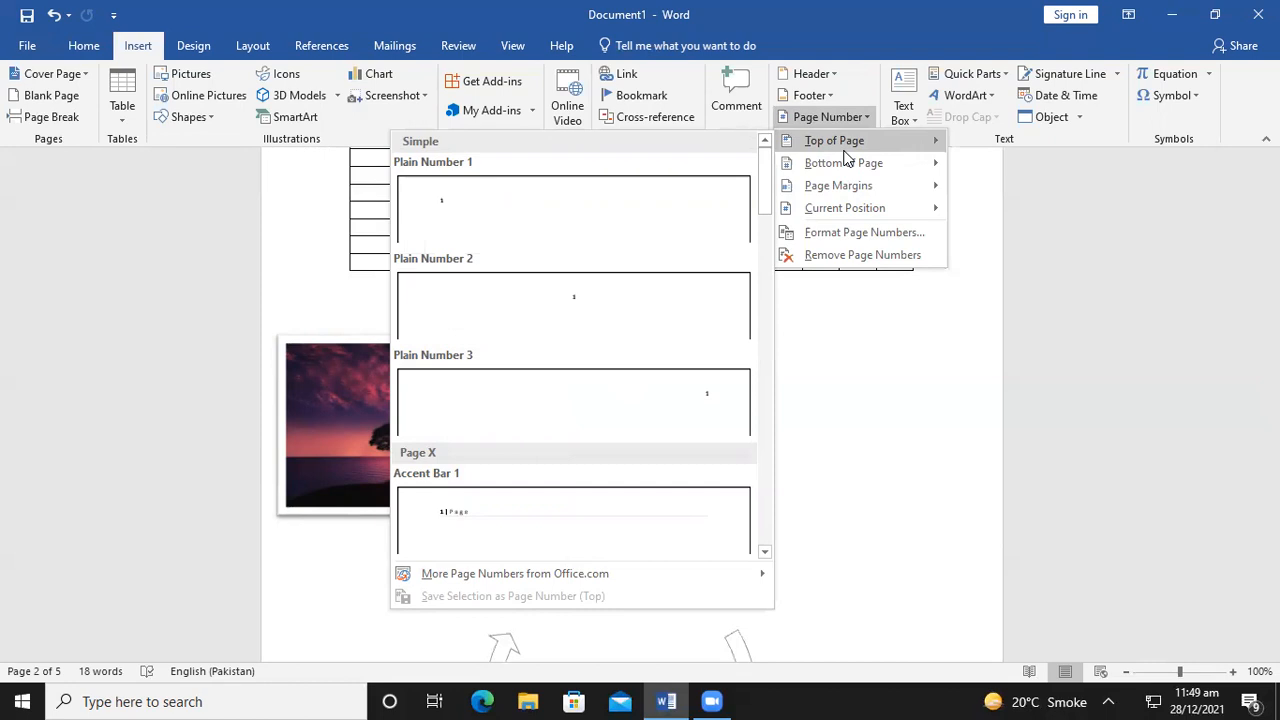
scroll(736, 430, up, 3)
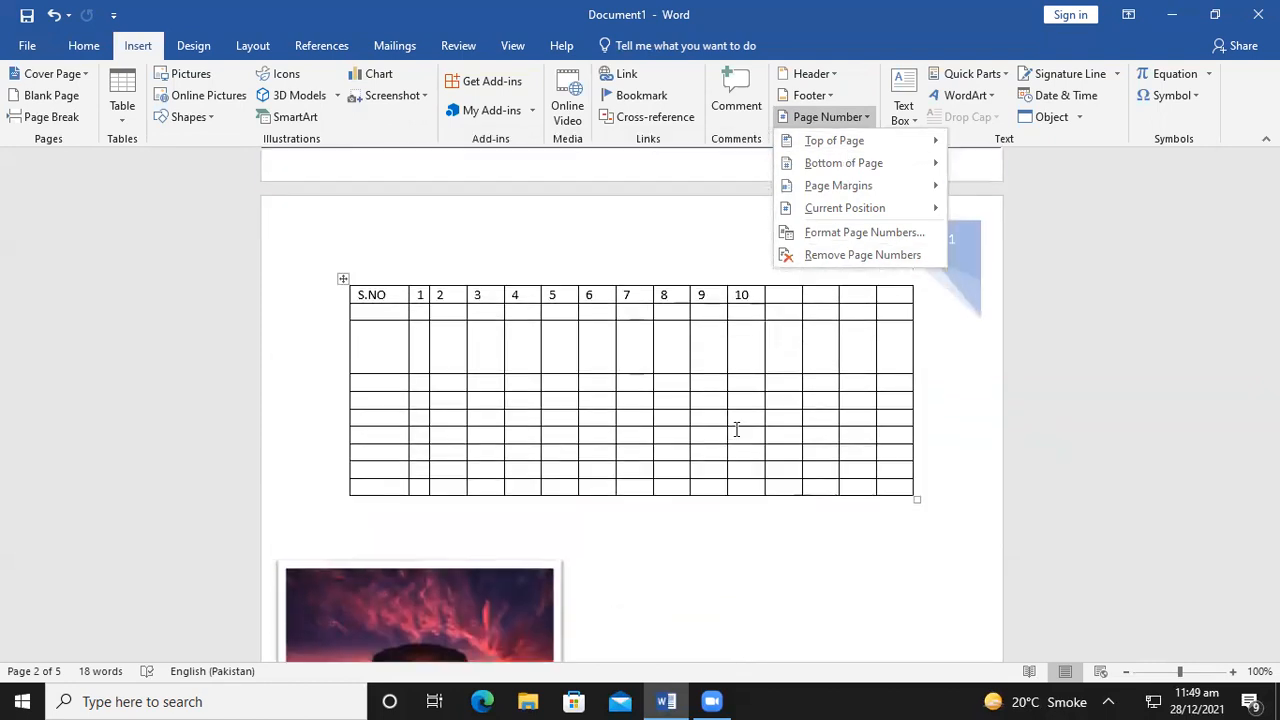
scroll(736, 430, up, 5)
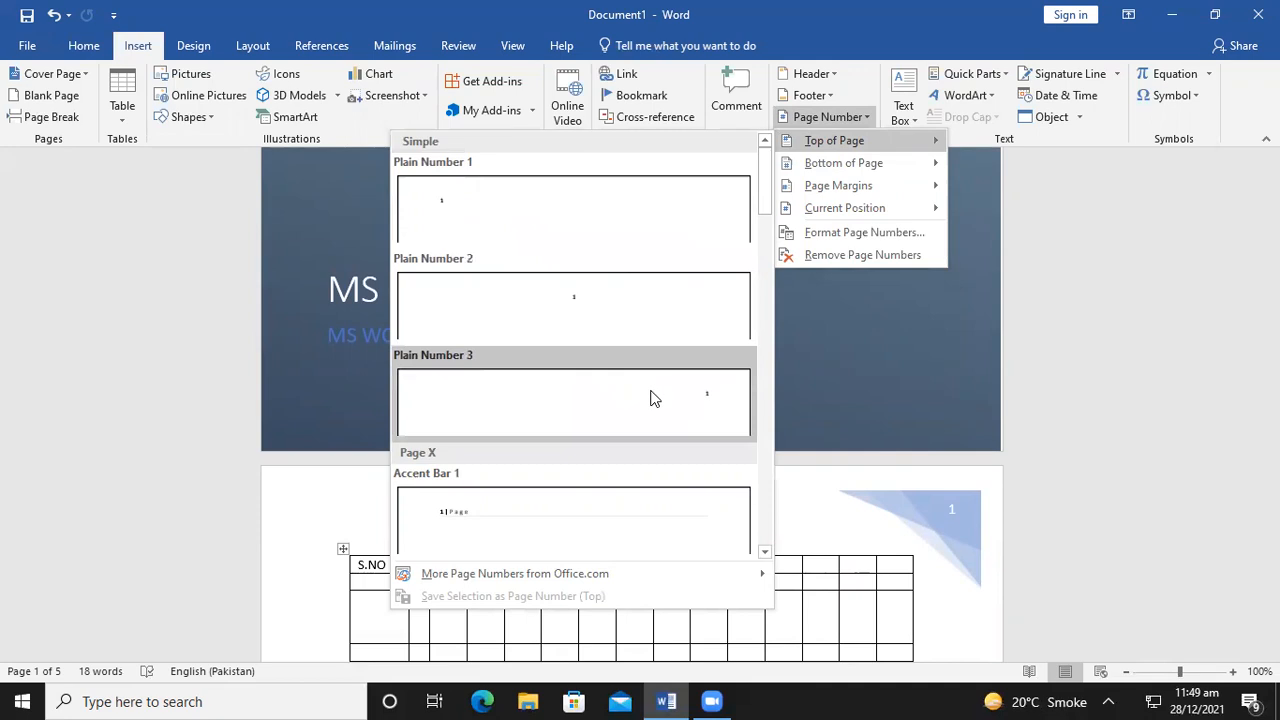
scroll(650, 399, down, 8)
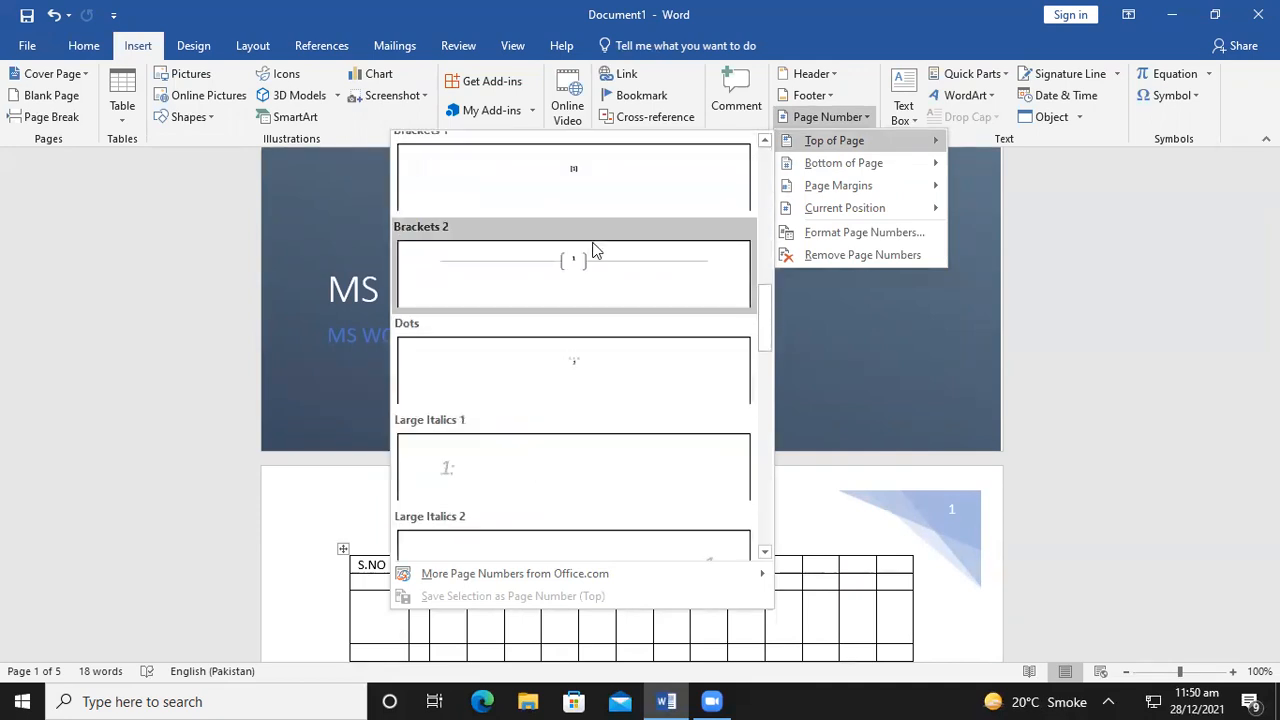
click(593, 250)
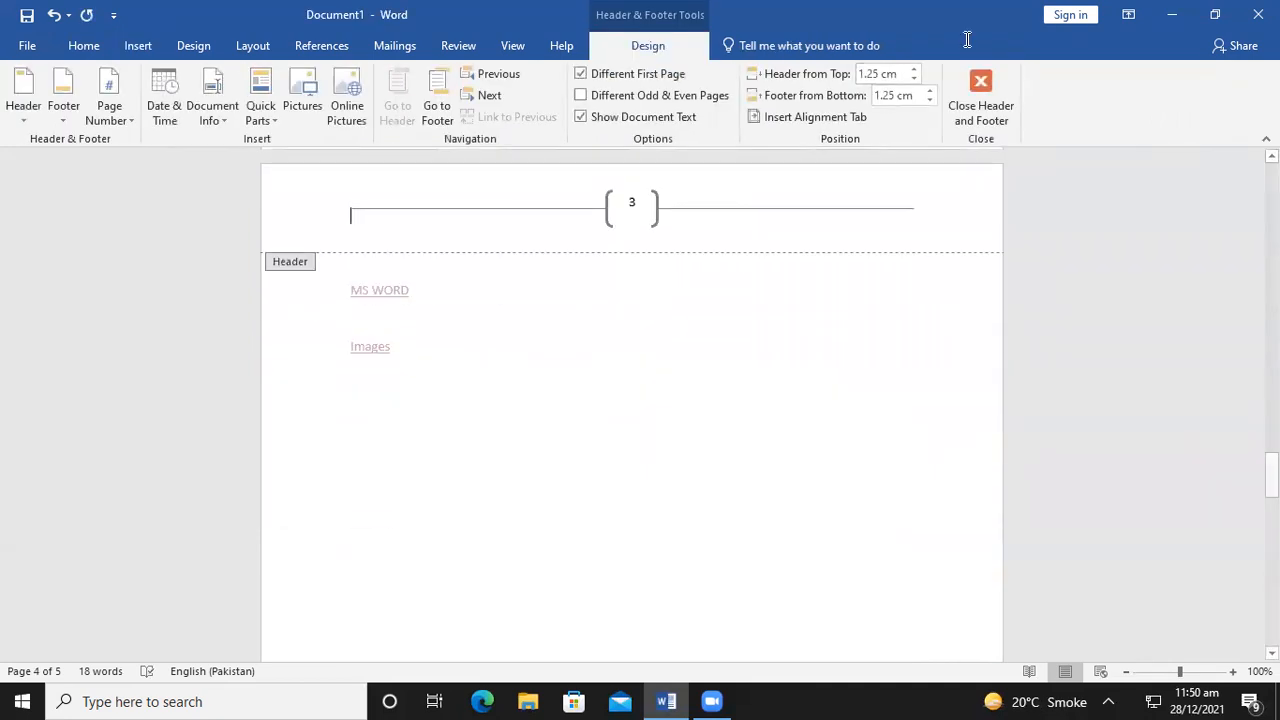
double_click(746, 400)
scroll(746, 402, up, 15)
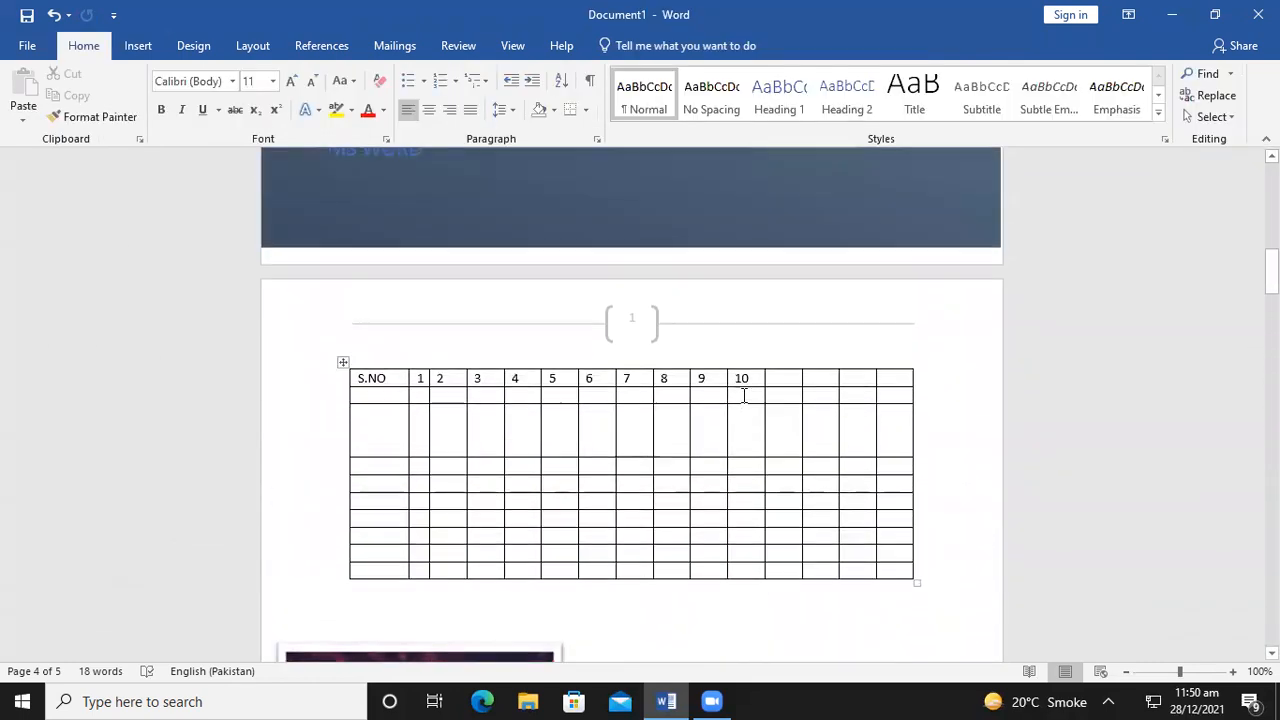
Scroll up toward the cover page and switch to the Insert ribbon
scroll(744, 398, up, 2)
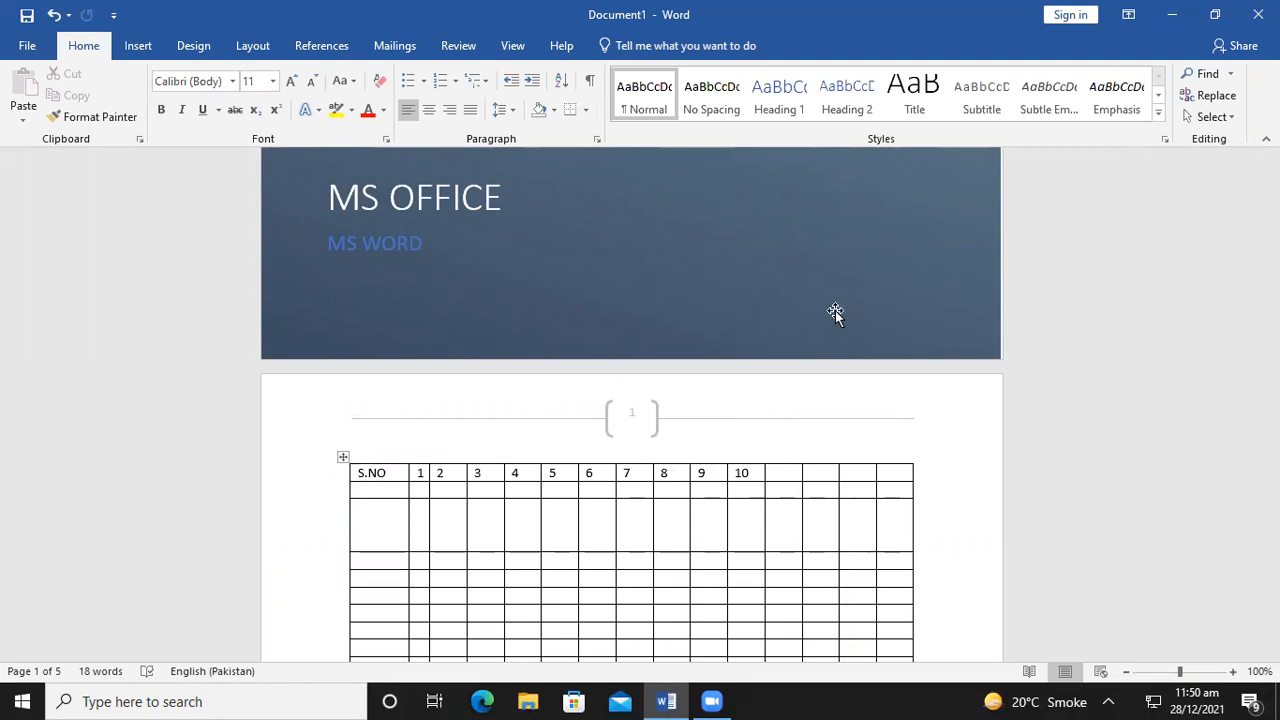
click(138, 45)
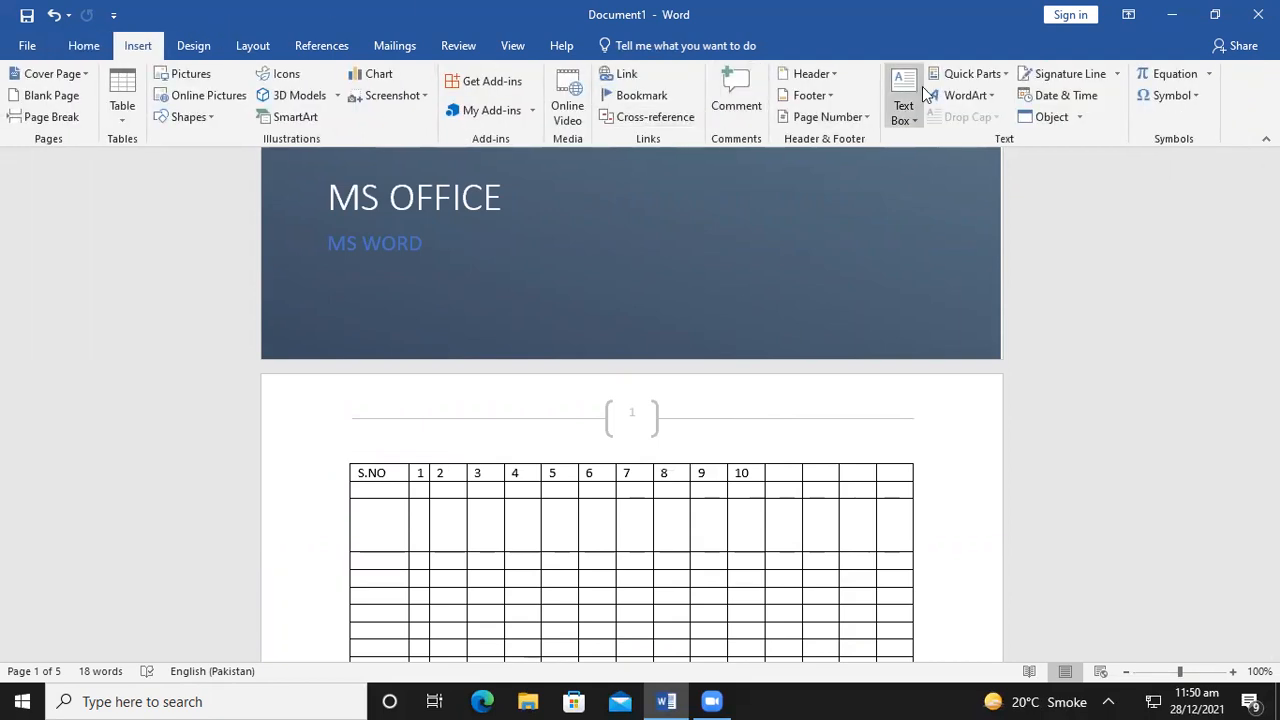
Insert Circle-style page numbers at the bottom of the pages
click(847, 117)
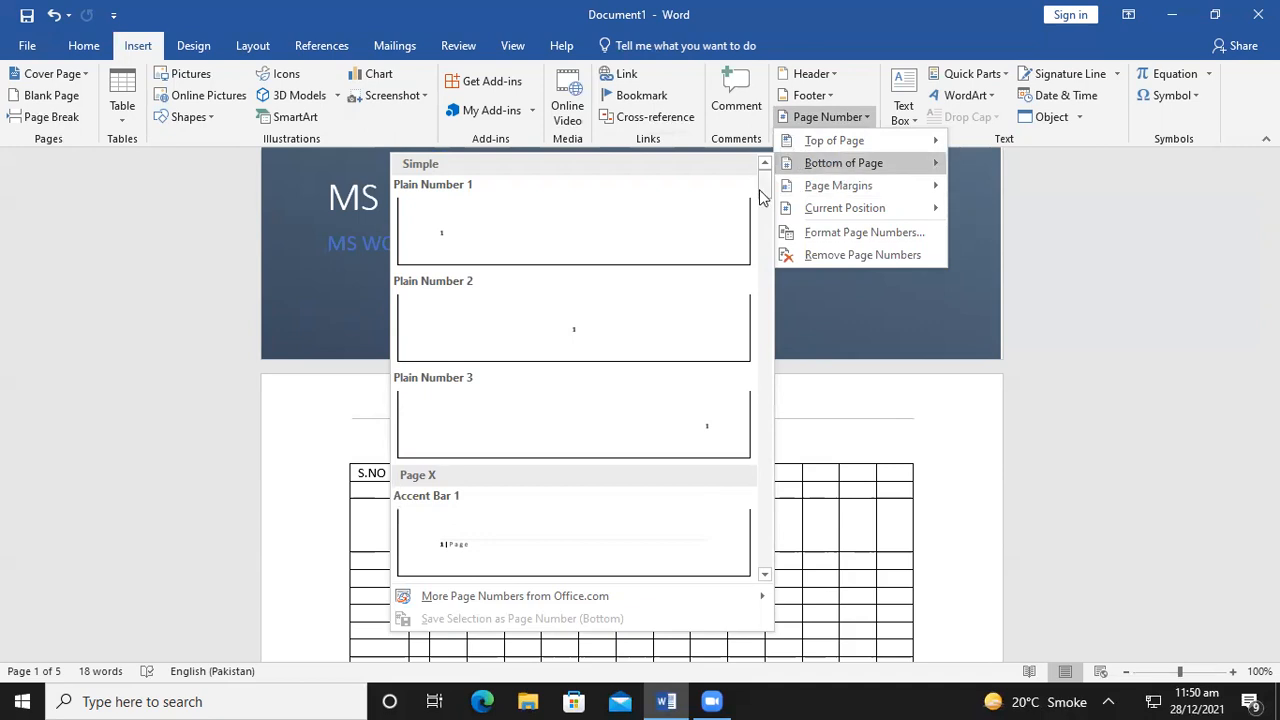
scroll(604, 338, down, 3)
scroll(600, 360, down, 5)
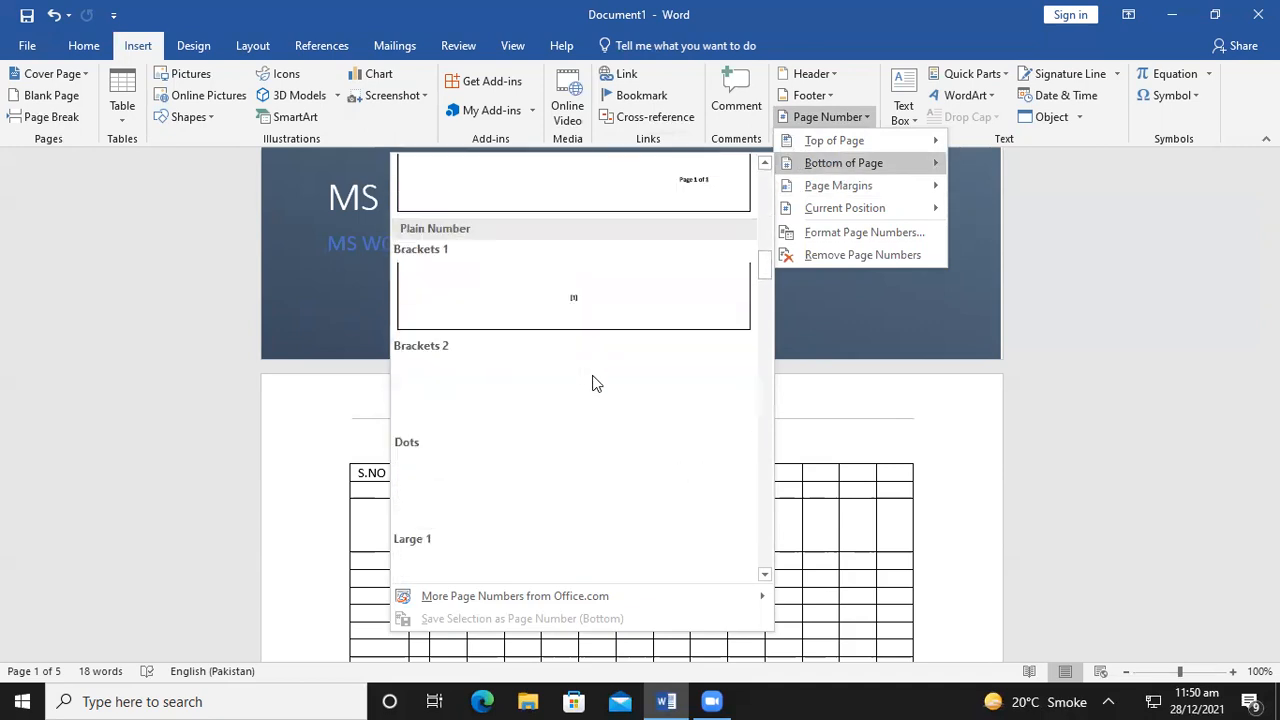
scroll(592, 383, down, 5)
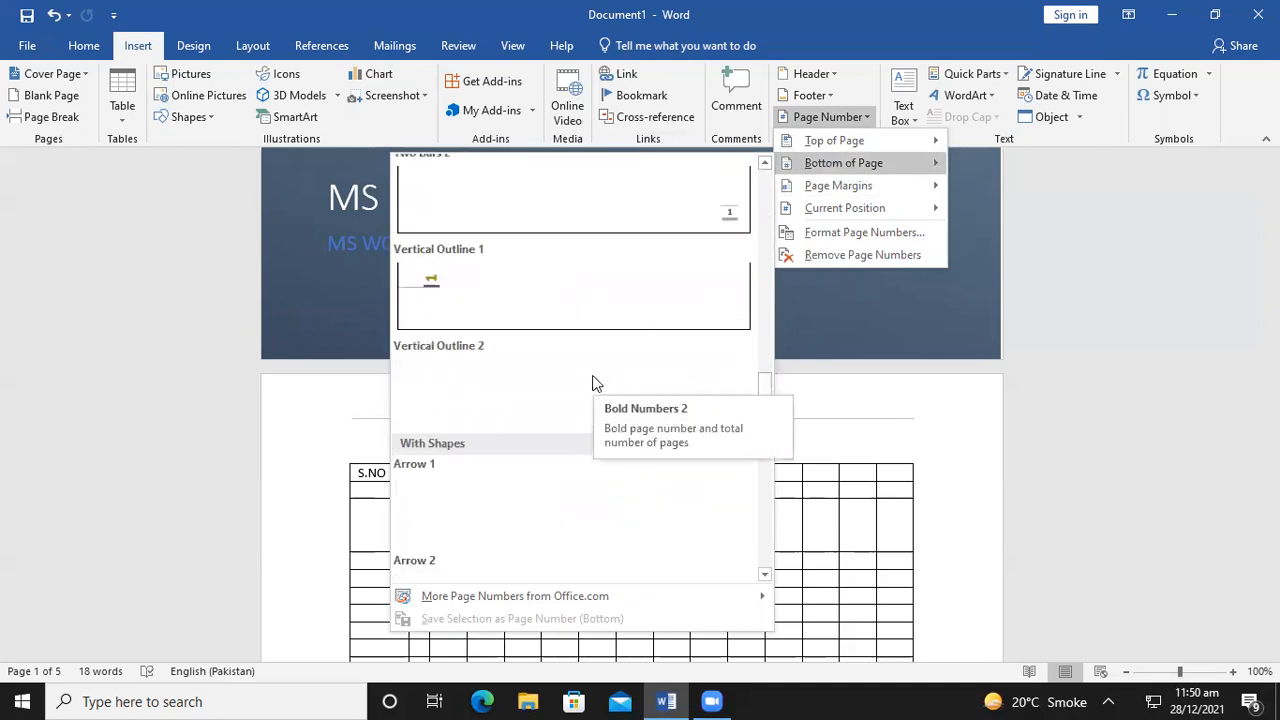
click(560, 320)
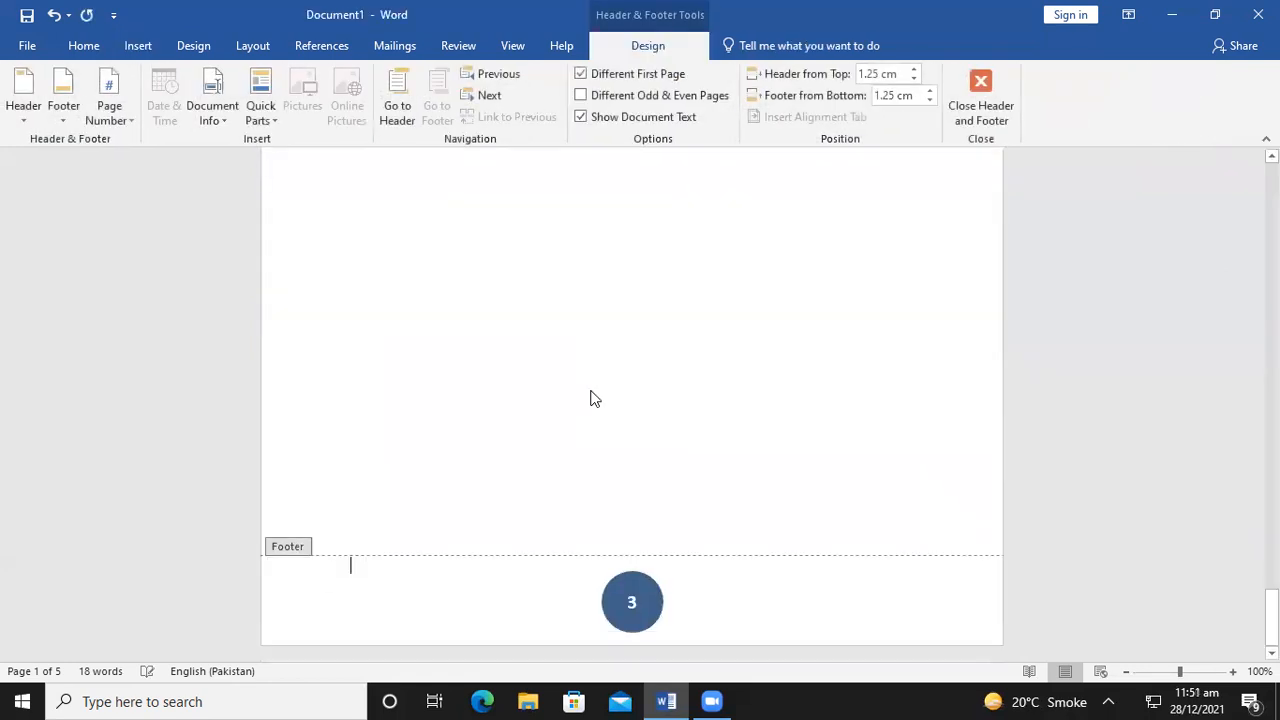
Close the footer, check the circled page numbers on all four pages, and show the Insert commands
click(993, 125)
scroll(914, 237, up, 8)
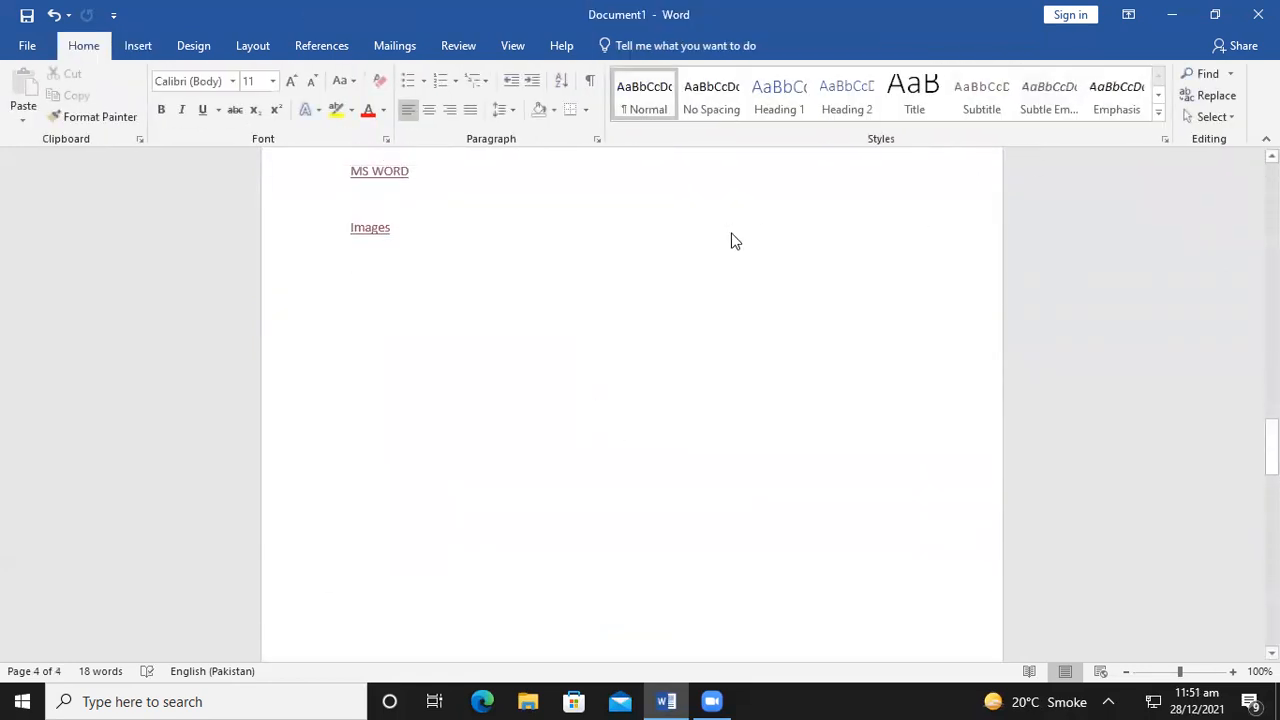
scroll(637, 341, down, 10)
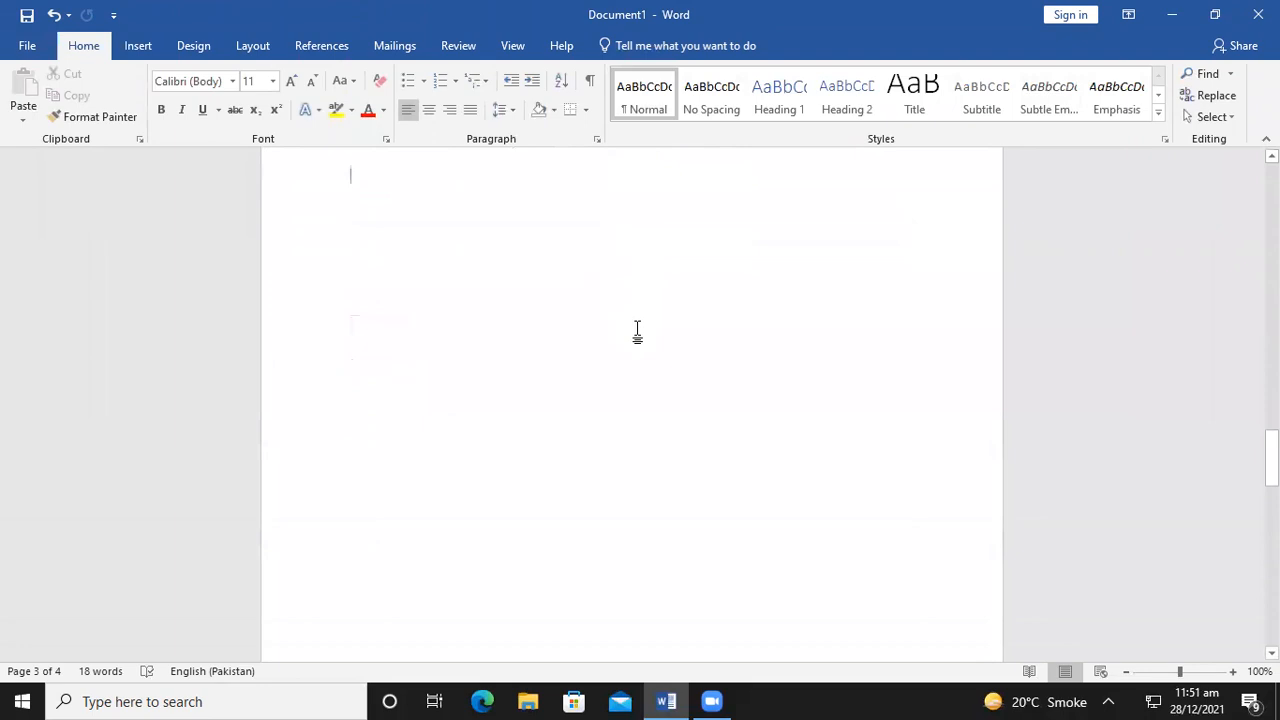
scroll(652, 425, down, 8)
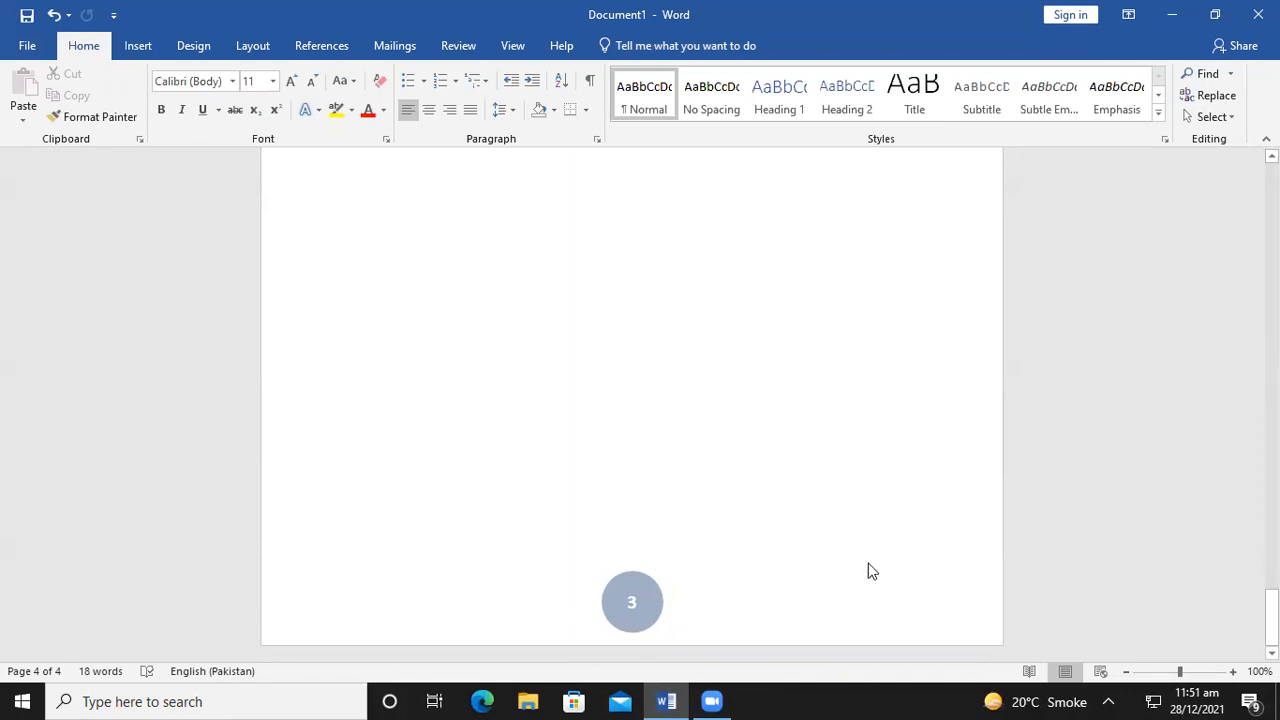
scroll(851, 463, up, 10)
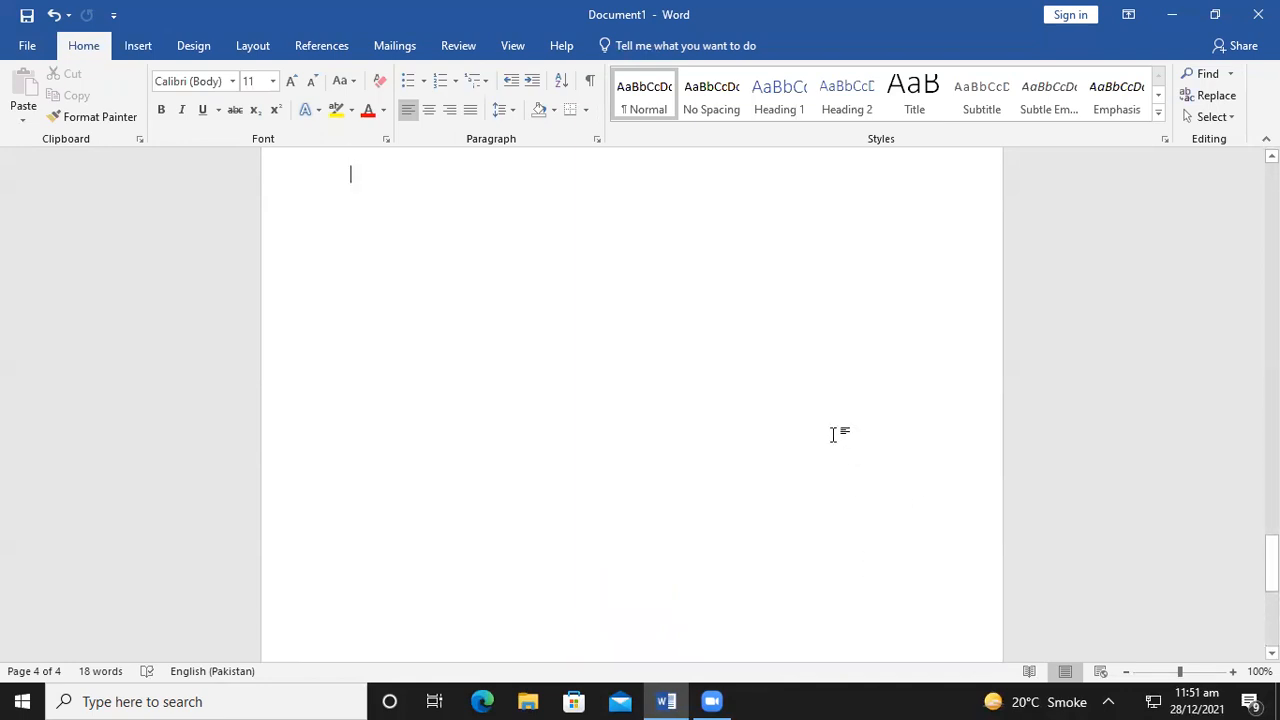
scroll(743, 479, up, 2)
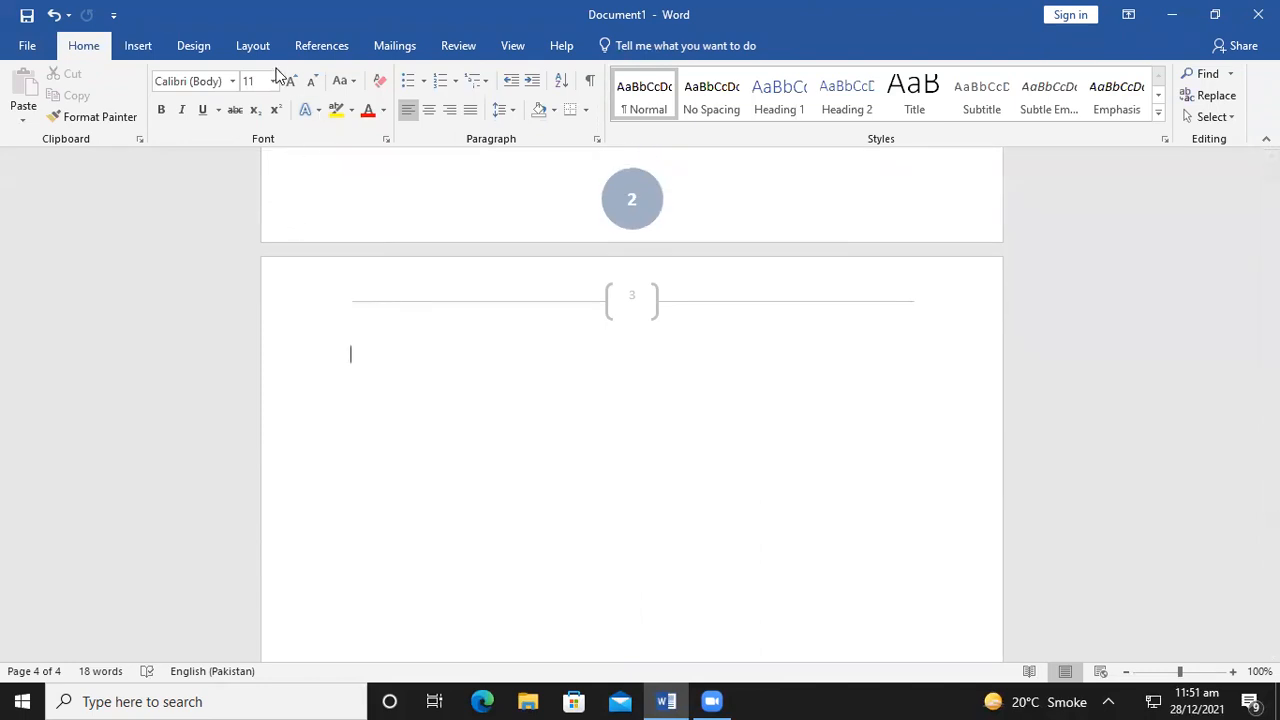
click(145, 46)
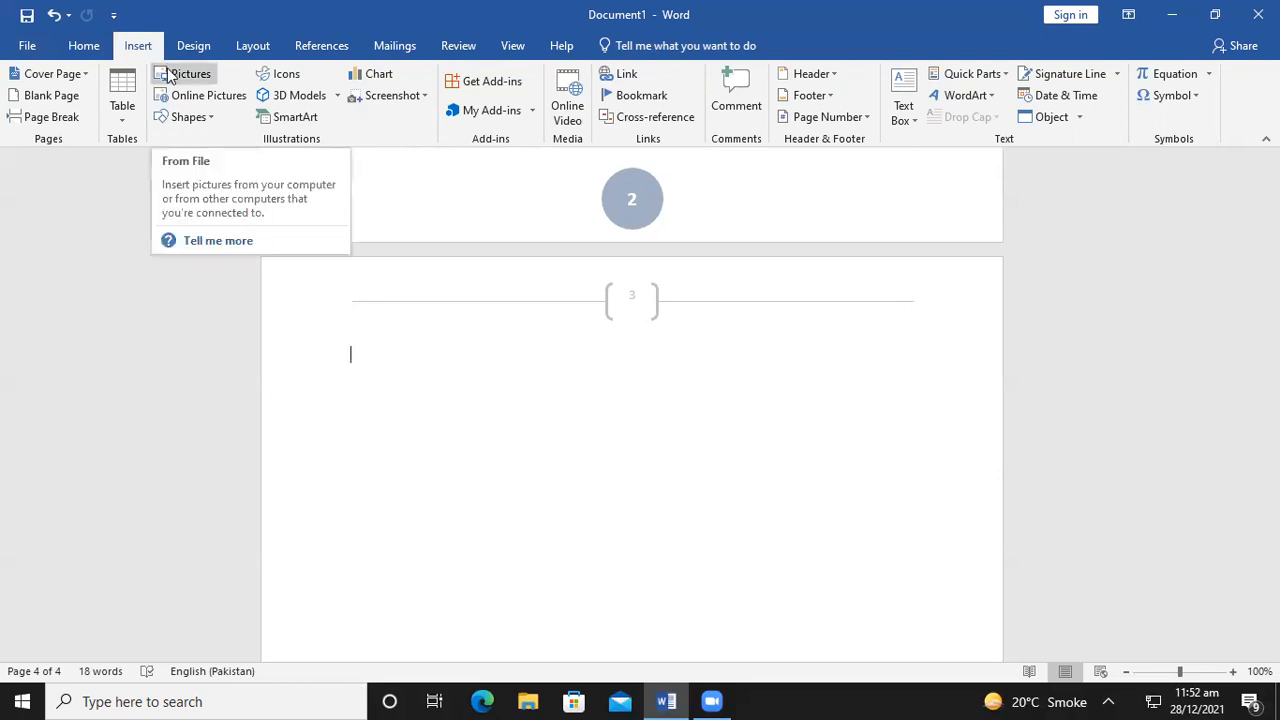
Type 'APTECH GARGEN CENTER' on page 4 and grow the line to 16 pt
key(Return)
key(Return)
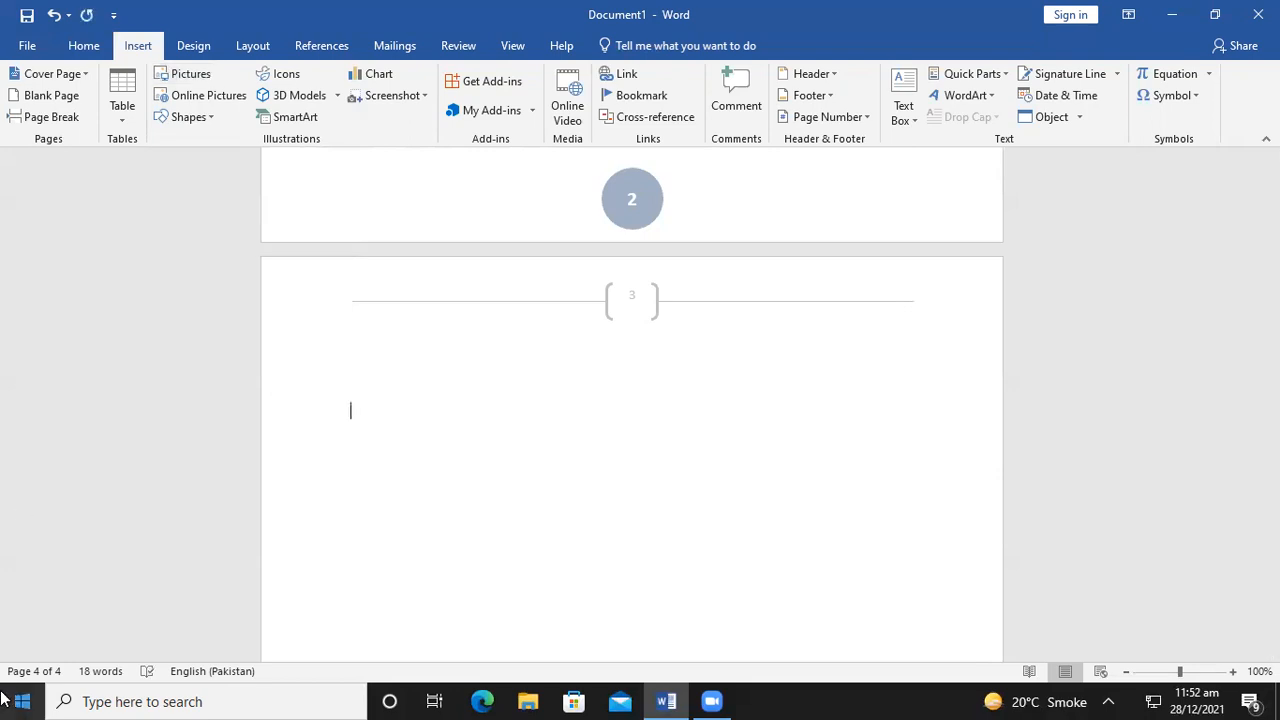
text(APTECH GARGEN CENTER)
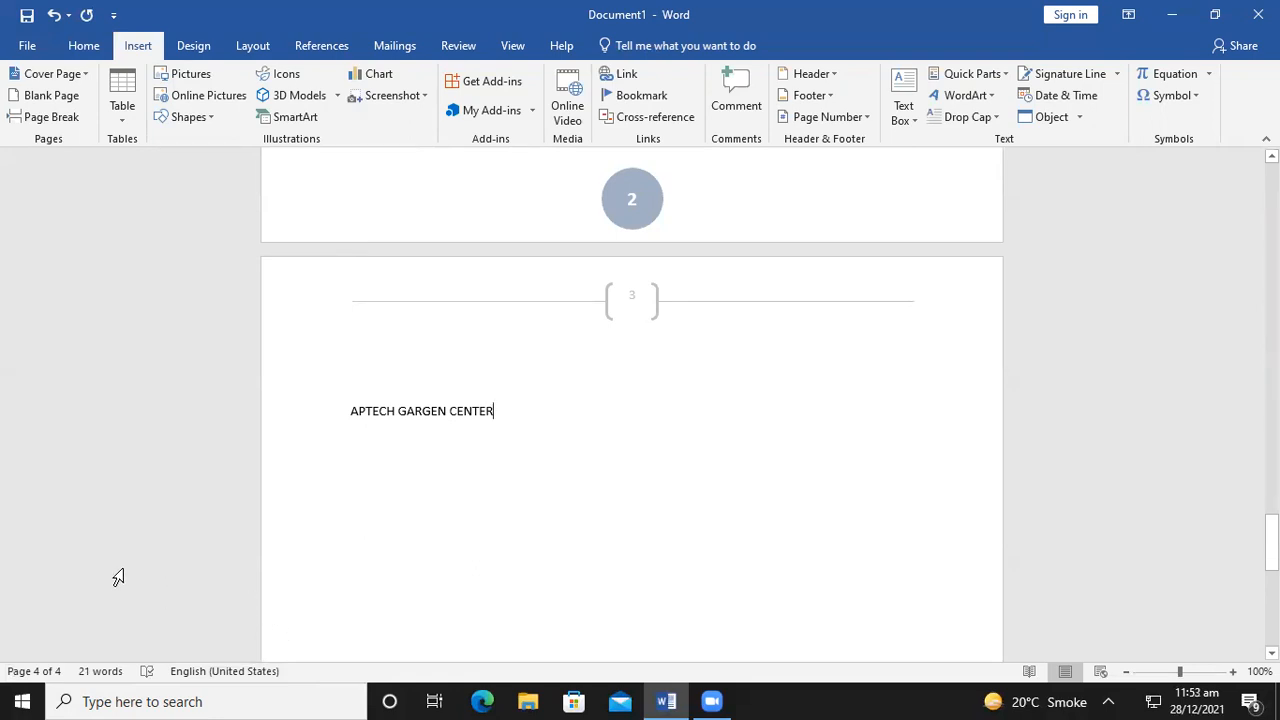
click(84, 45)
click(291, 80)
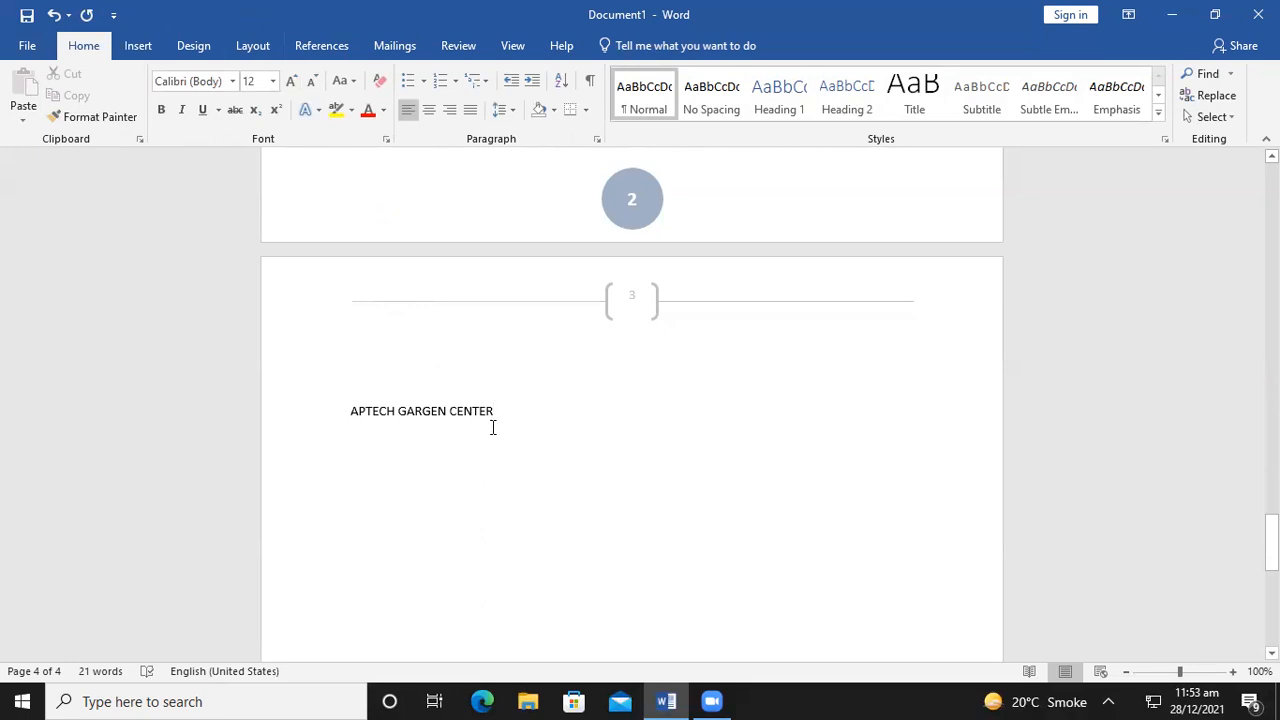
click(334, 410)
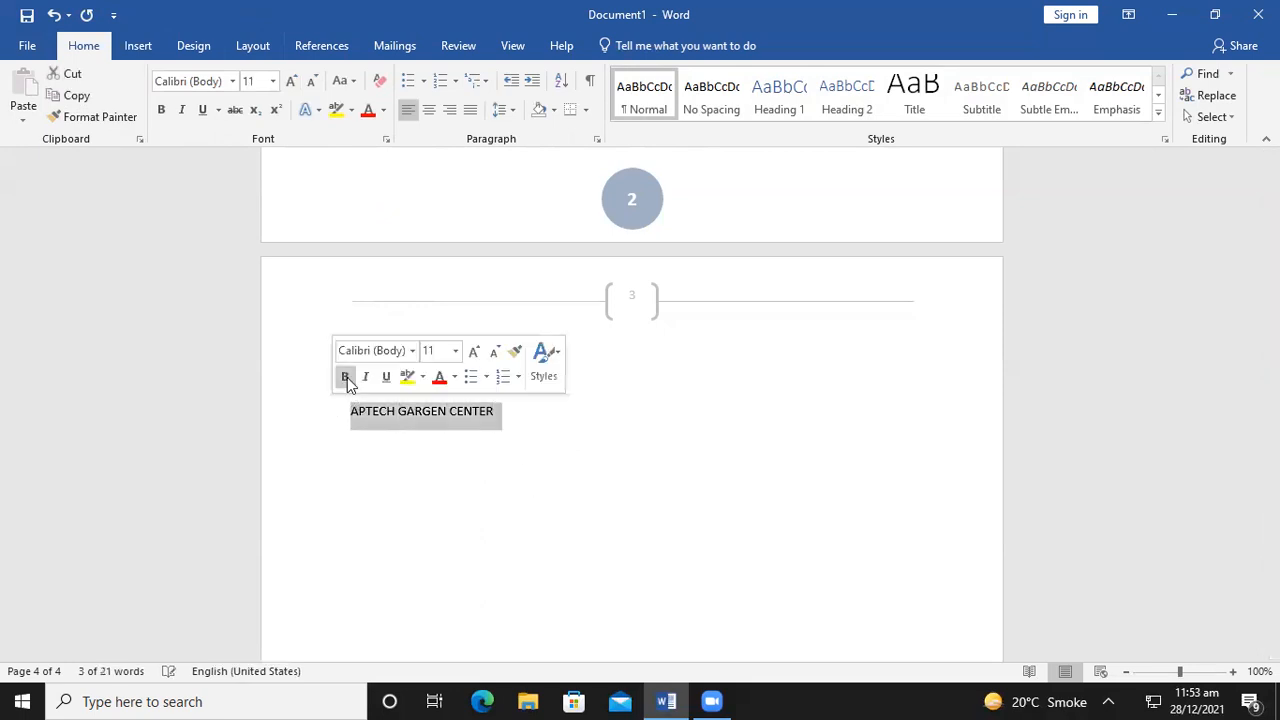
click(287, 81)
click(287, 81)
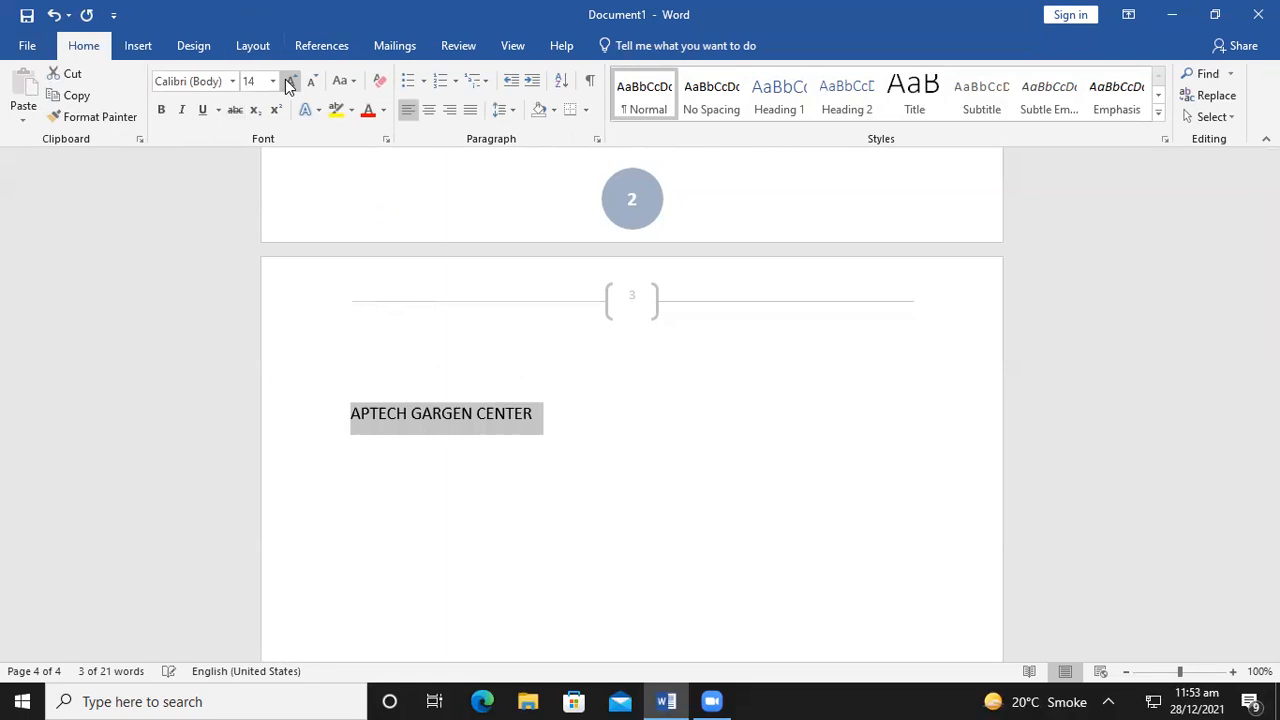
click(287, 81)
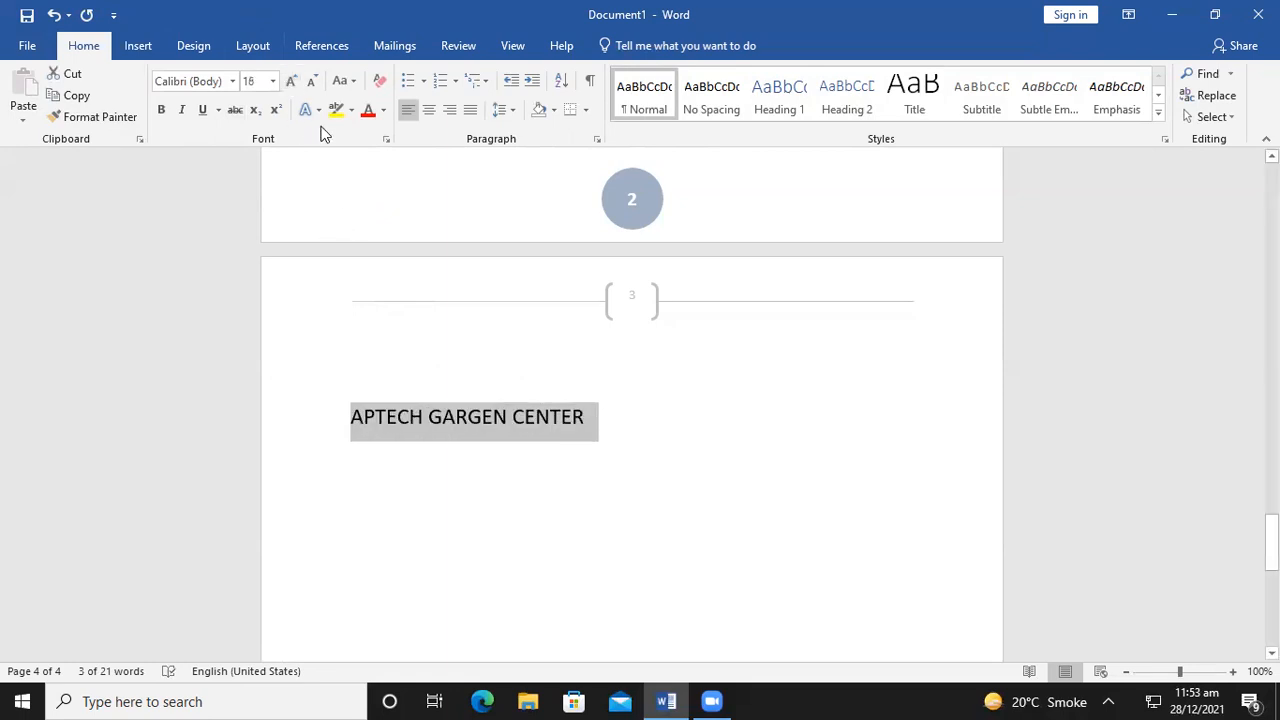
click(140, 46)
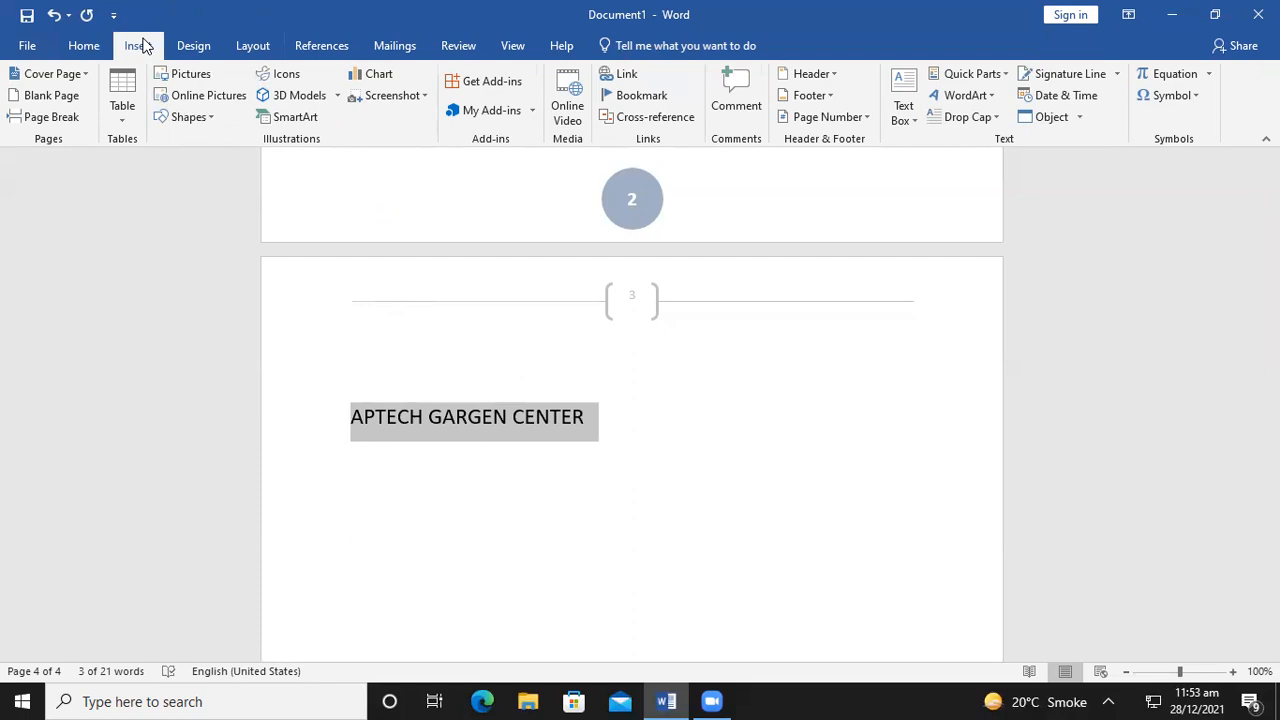
Convert the title into black WordArt and start fixing the misspelled GARGEN
click(962, 97)
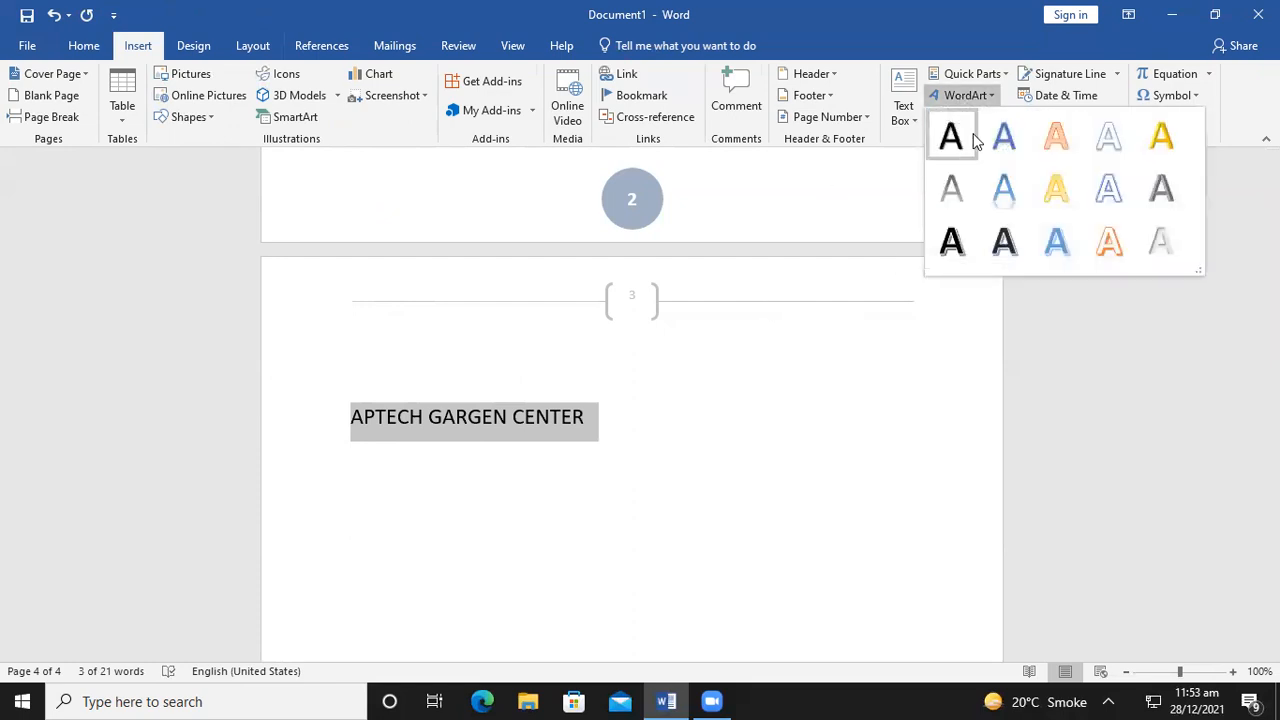
click(952, 243)
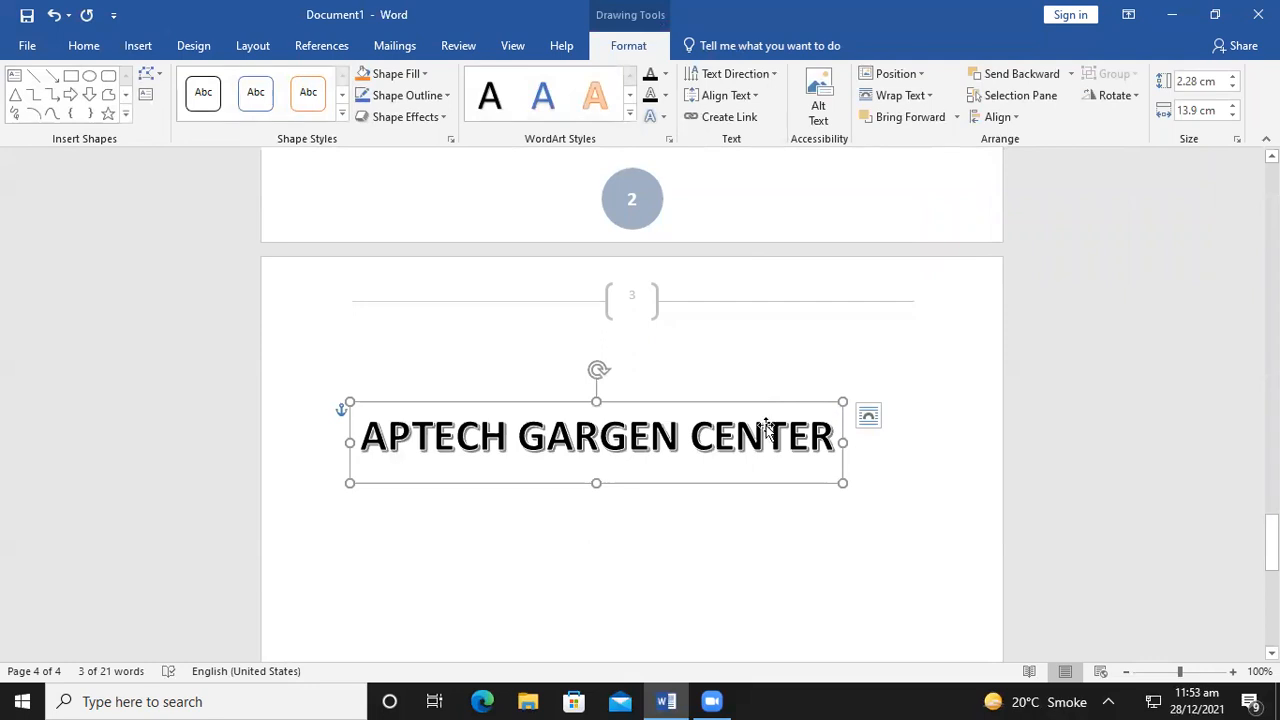
click(628, 438)
mouse_move(1018, 697)
key(BackSpace)
text(d)
key(BackSpace)
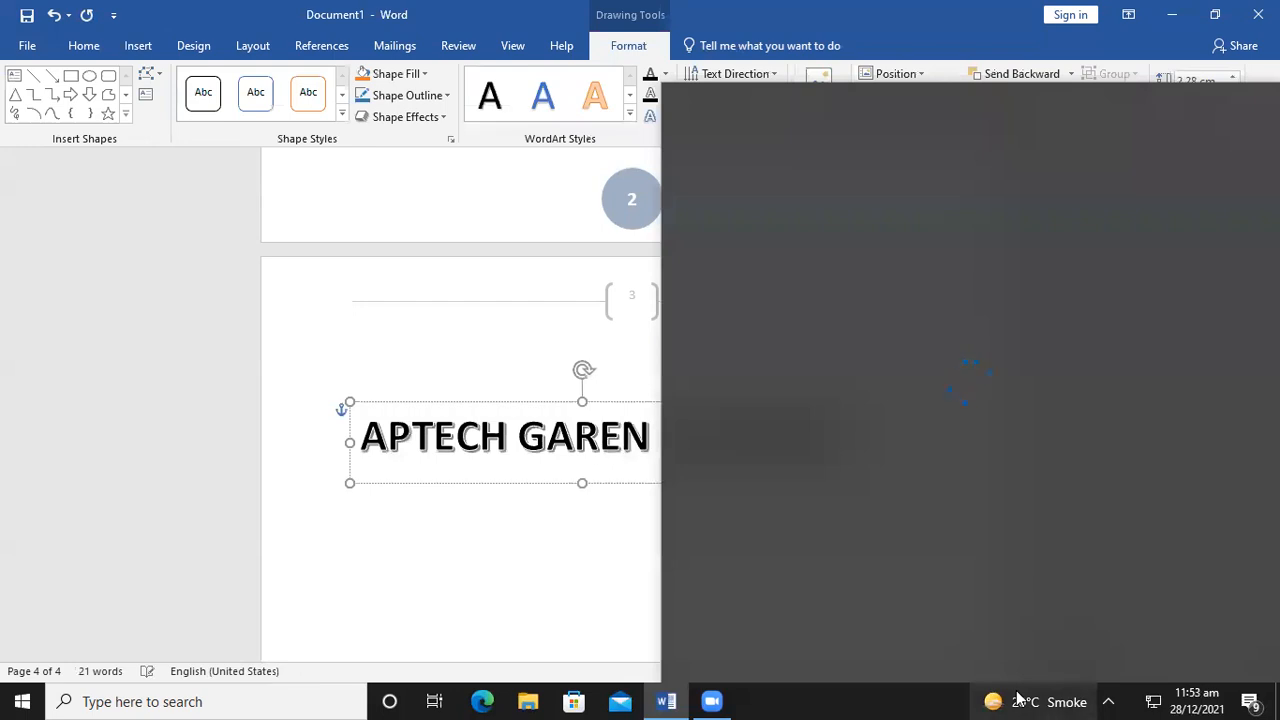
key(BackSpace)
Finish spelling the word as GARDEN and select the WordArt box for formatting
click(595, 562)
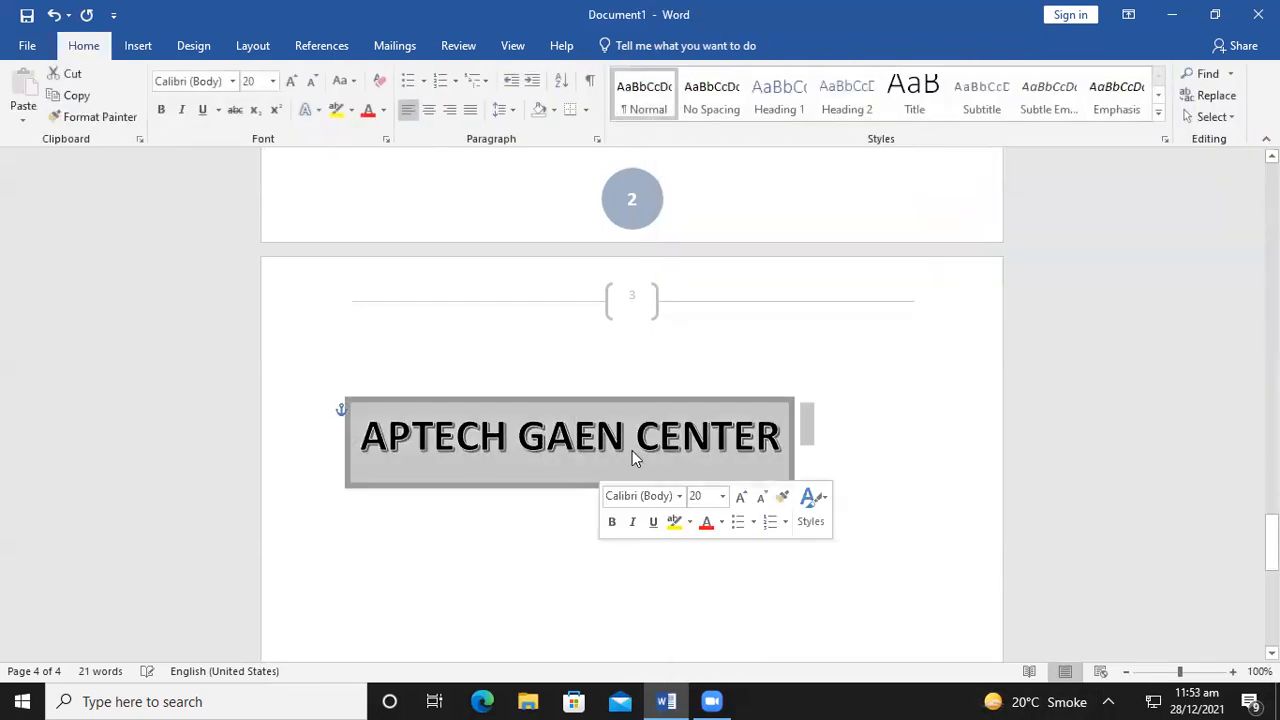
click(575, 437)
click(575, 437)
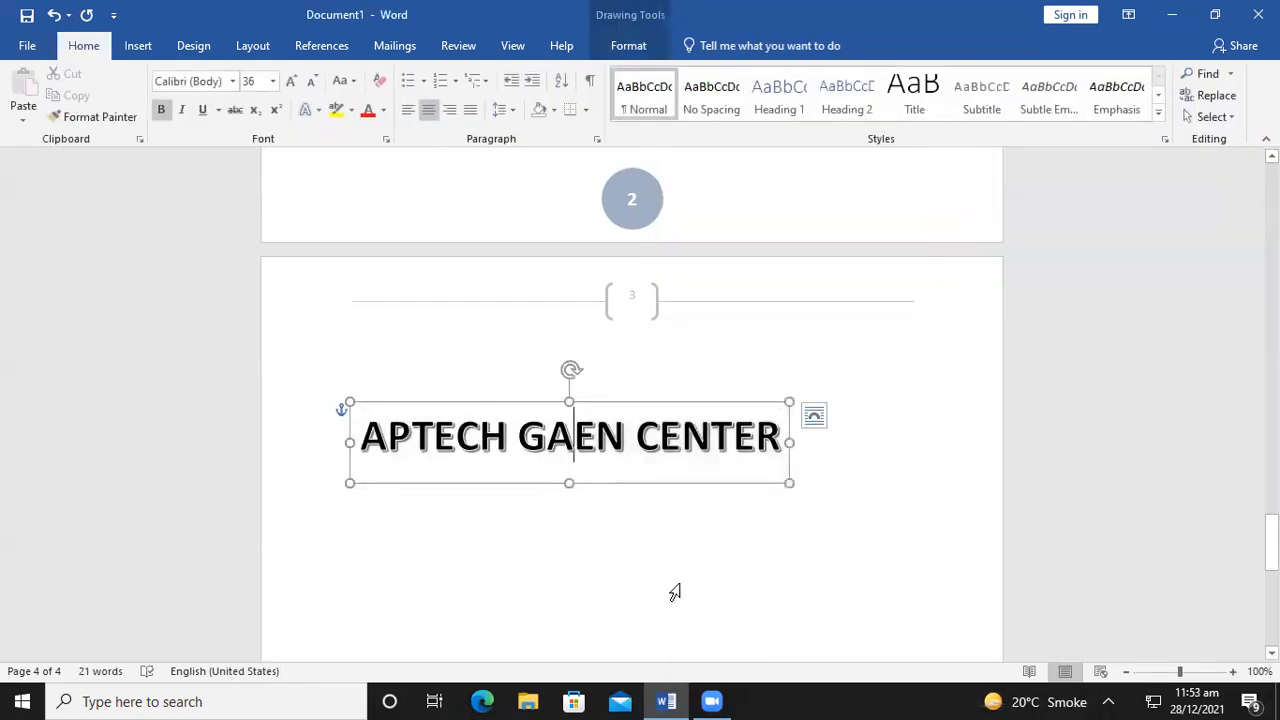
text(RD)
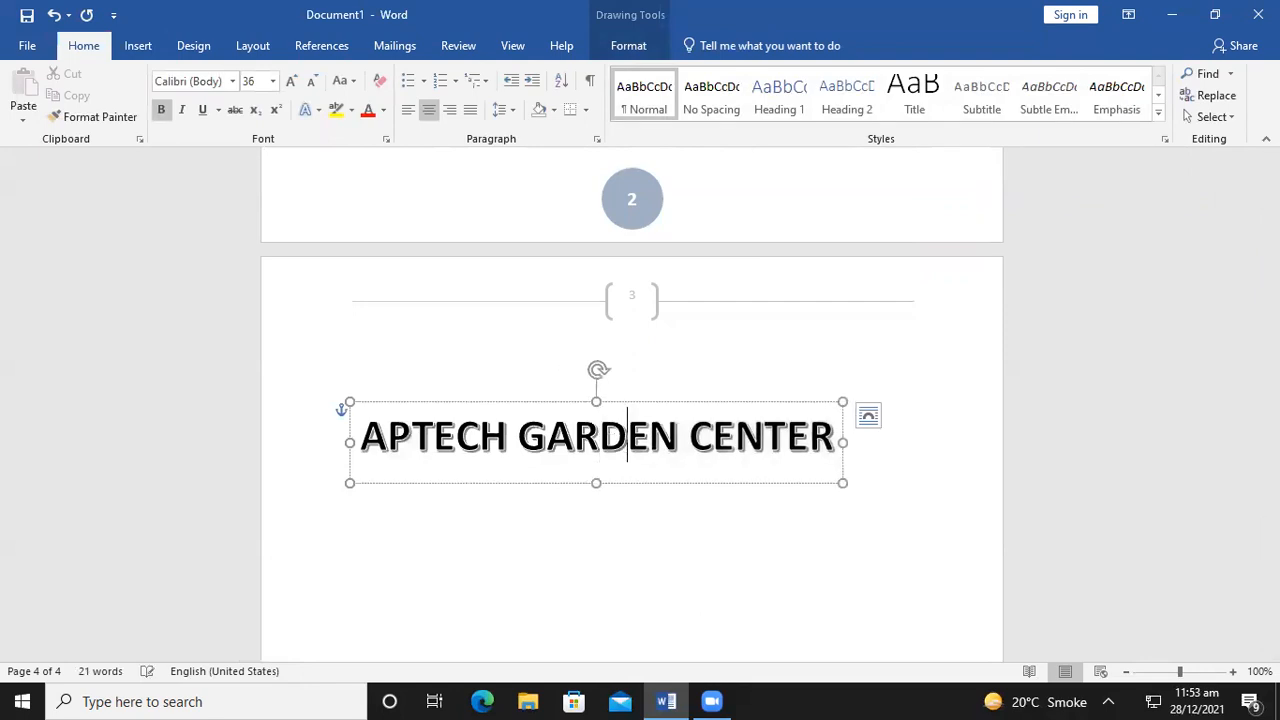
click(760, 591)
click(580, 408)
click(620, 454)
click(656, 566)
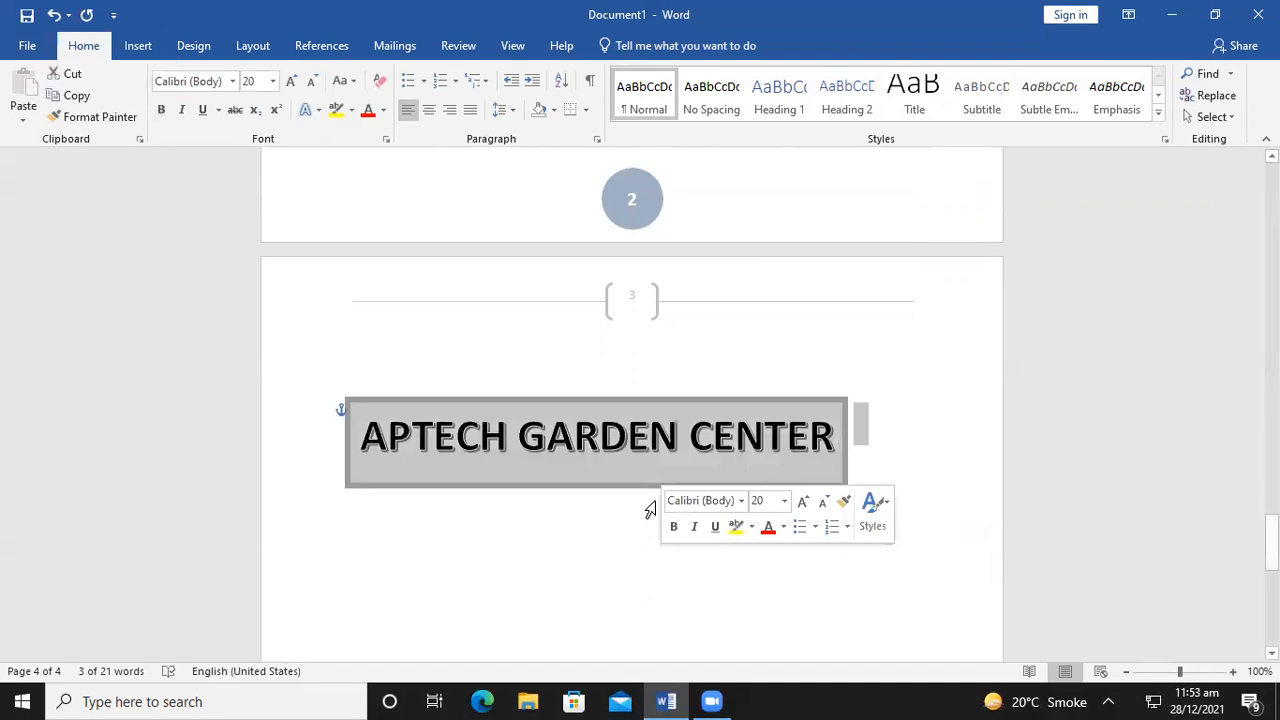
click(641, 445)
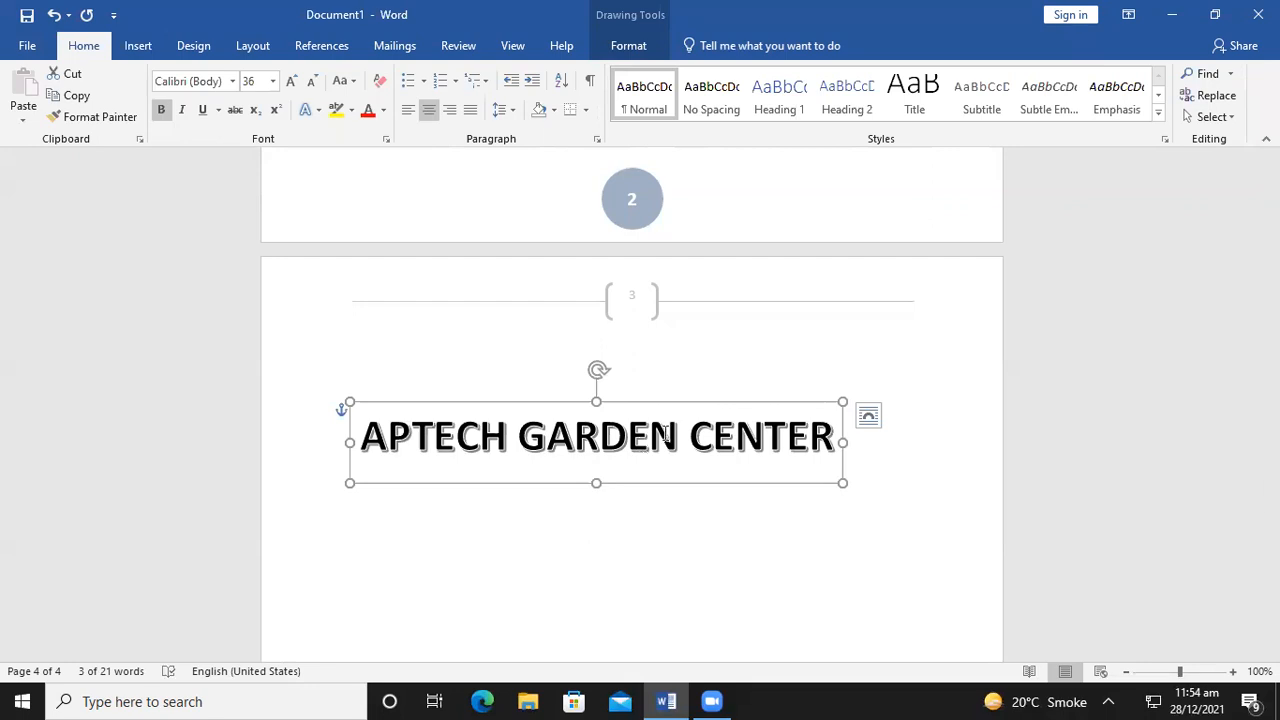
click(622, 48)
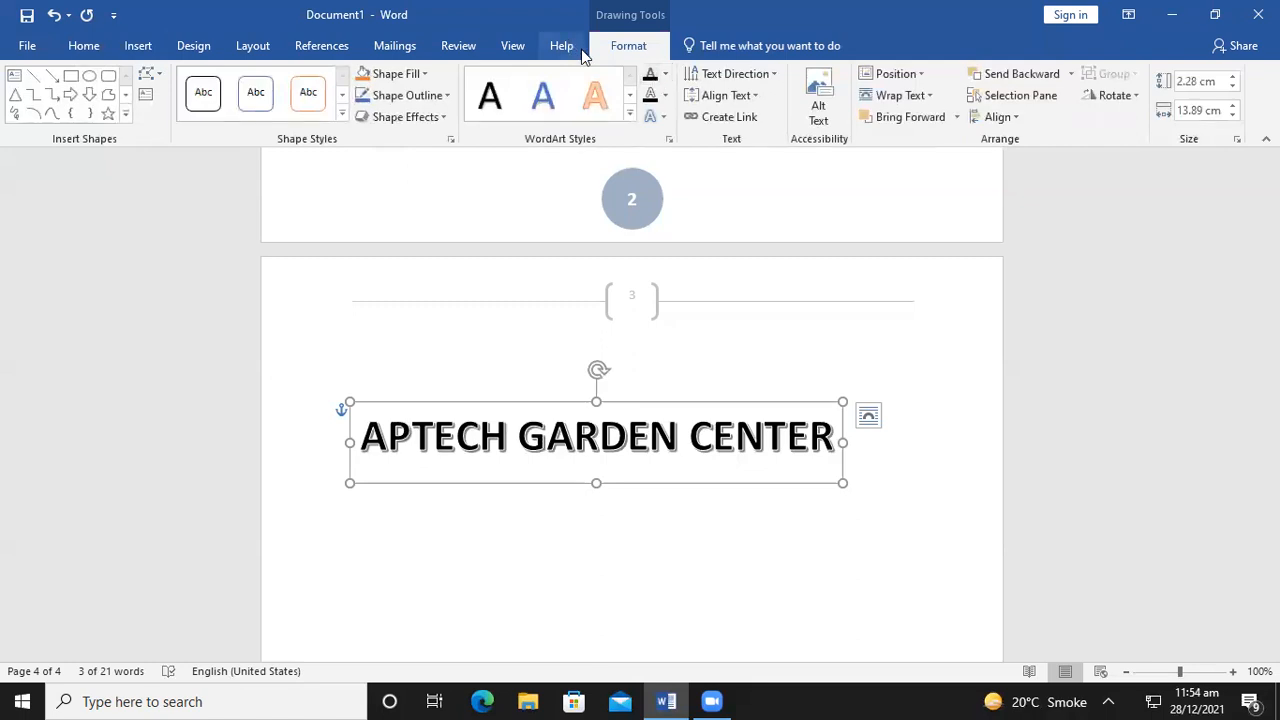
Apply the Arch (Follow Path) transform text effect to the WordArt title
click(657, 118)
mouse_move(724, 351)
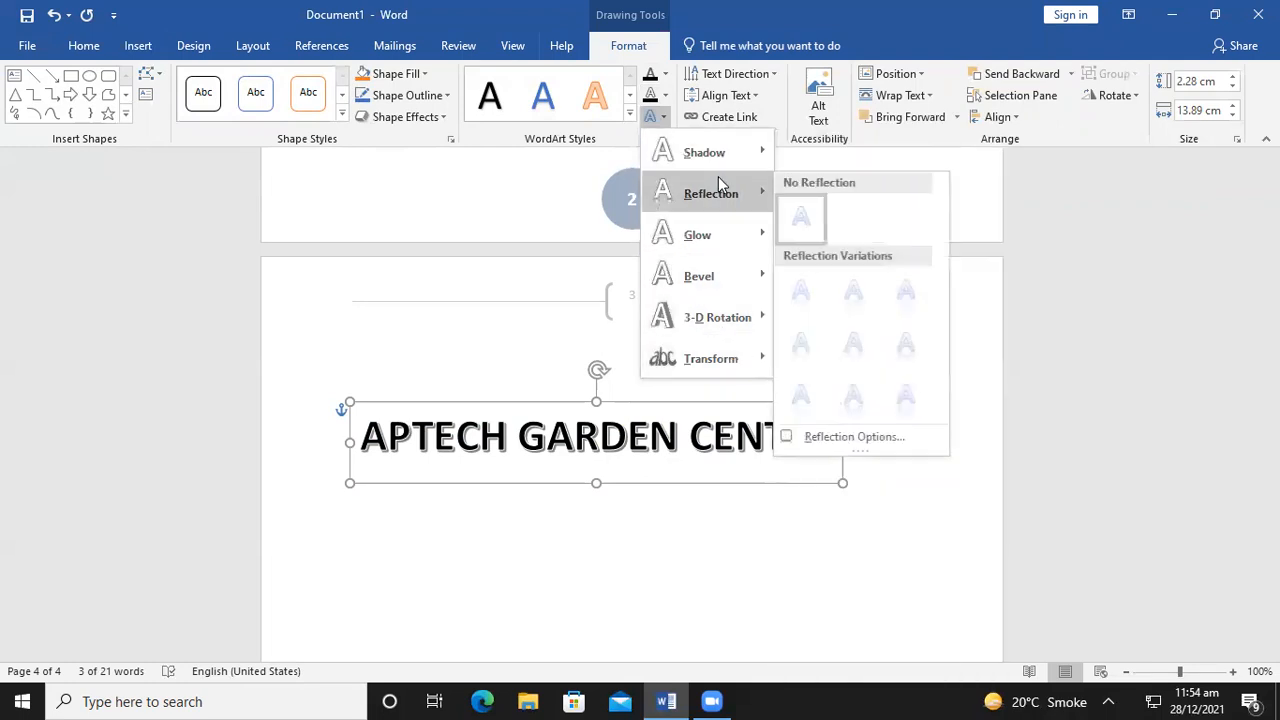
mouse_move(737, 272)
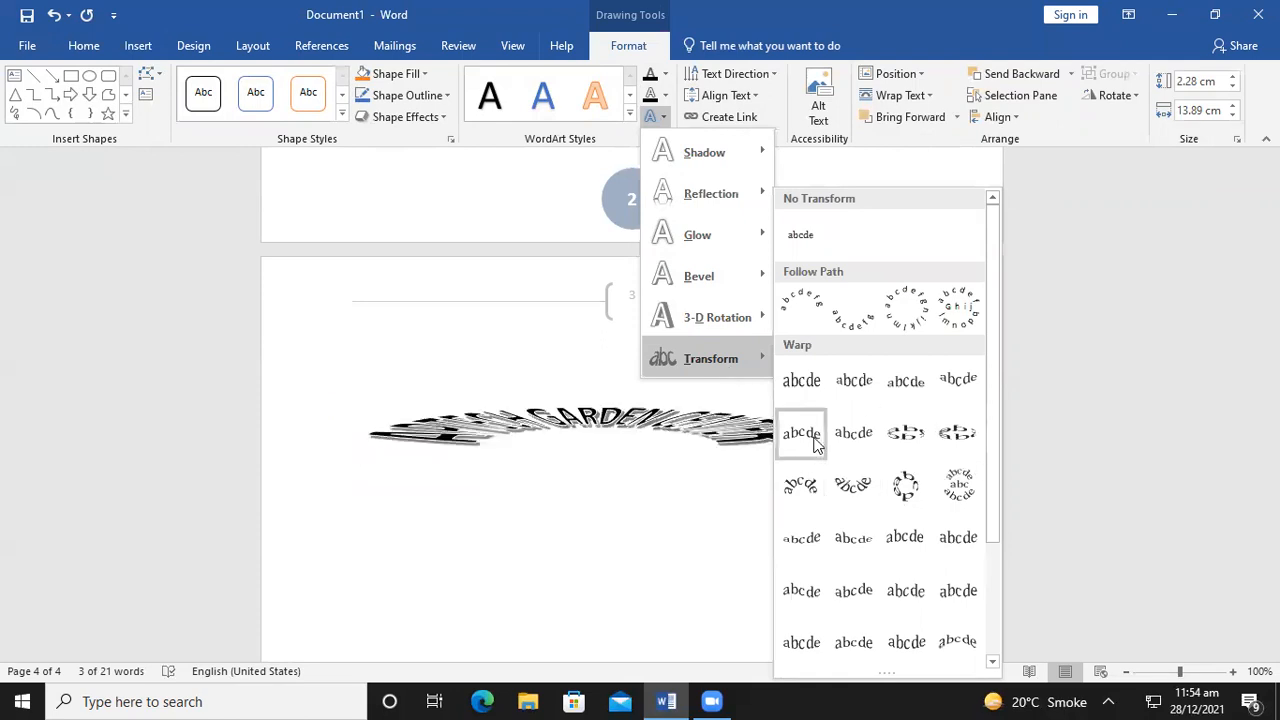
click(812, 312)
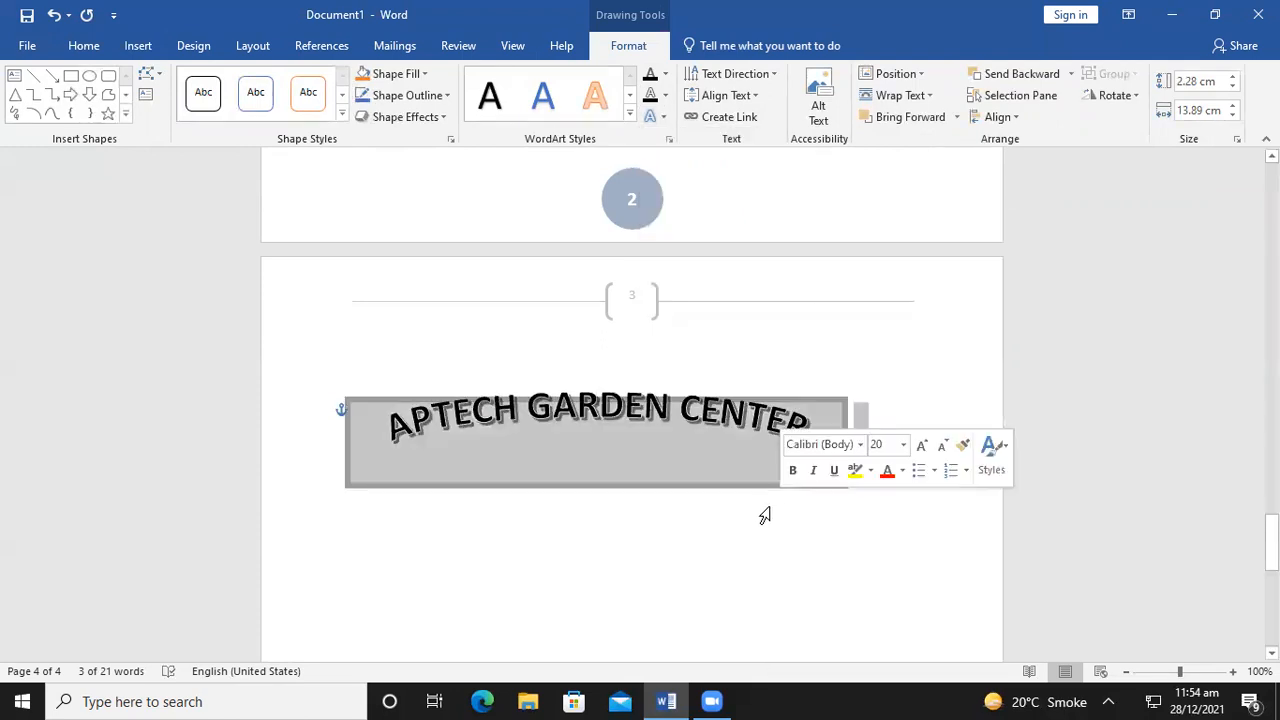
Drag the WordArt box's corner outward to enlarge it
triple_click(770, 495)
click(600, 441)
drag(843, 480, 966, 557)
Deselect the arched WordArt by clicking below it and show the Insert commands
click(803, 597)
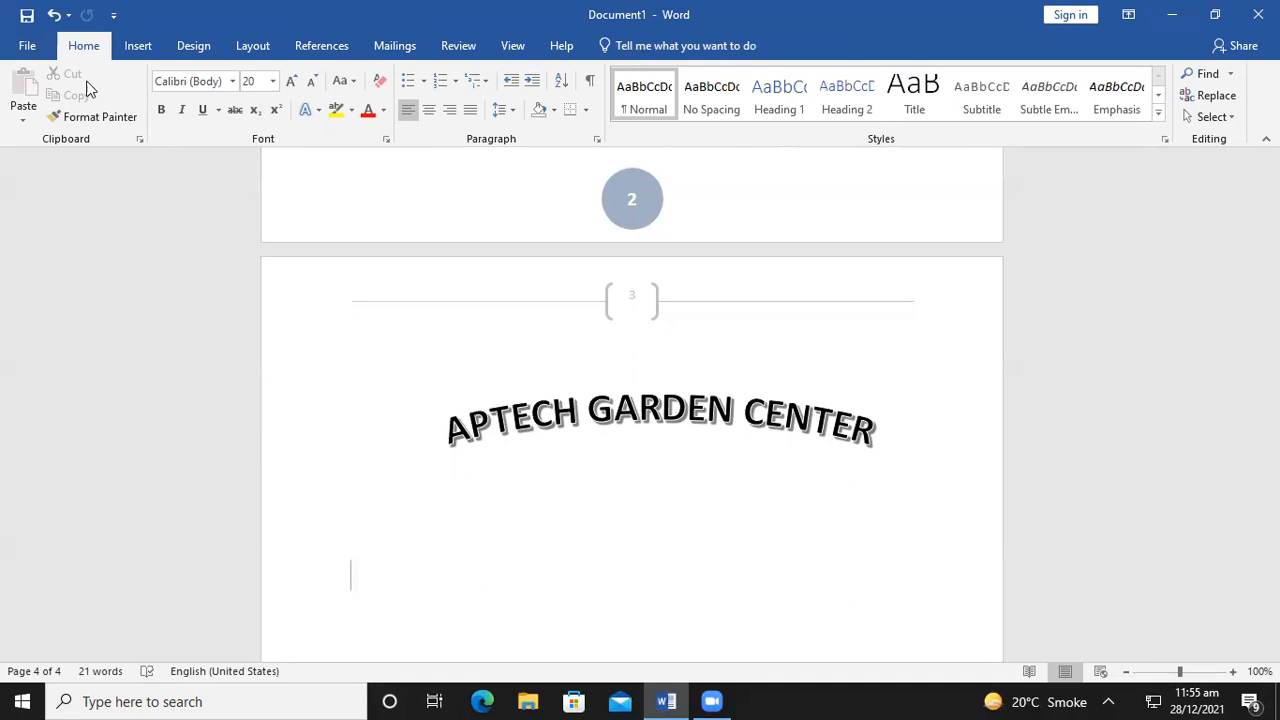
click(130, 50)
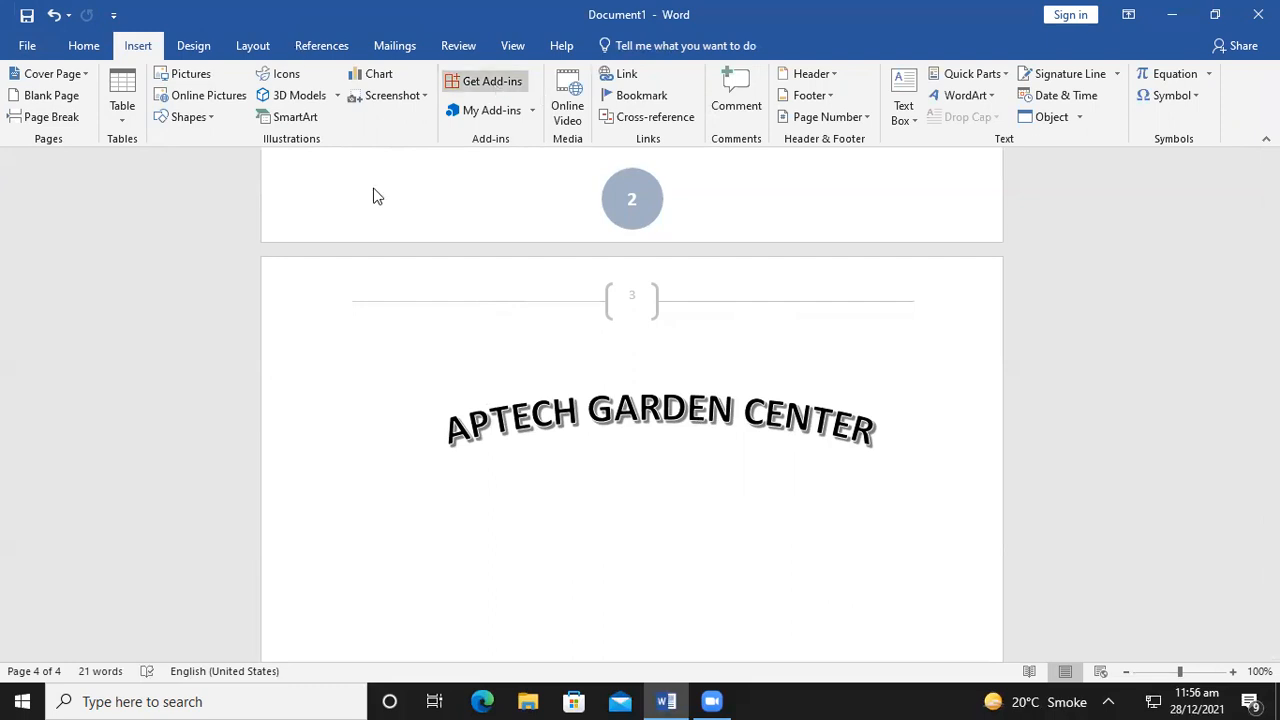
Generate sample paragraphs below the title with =rand()
click(192, 47)
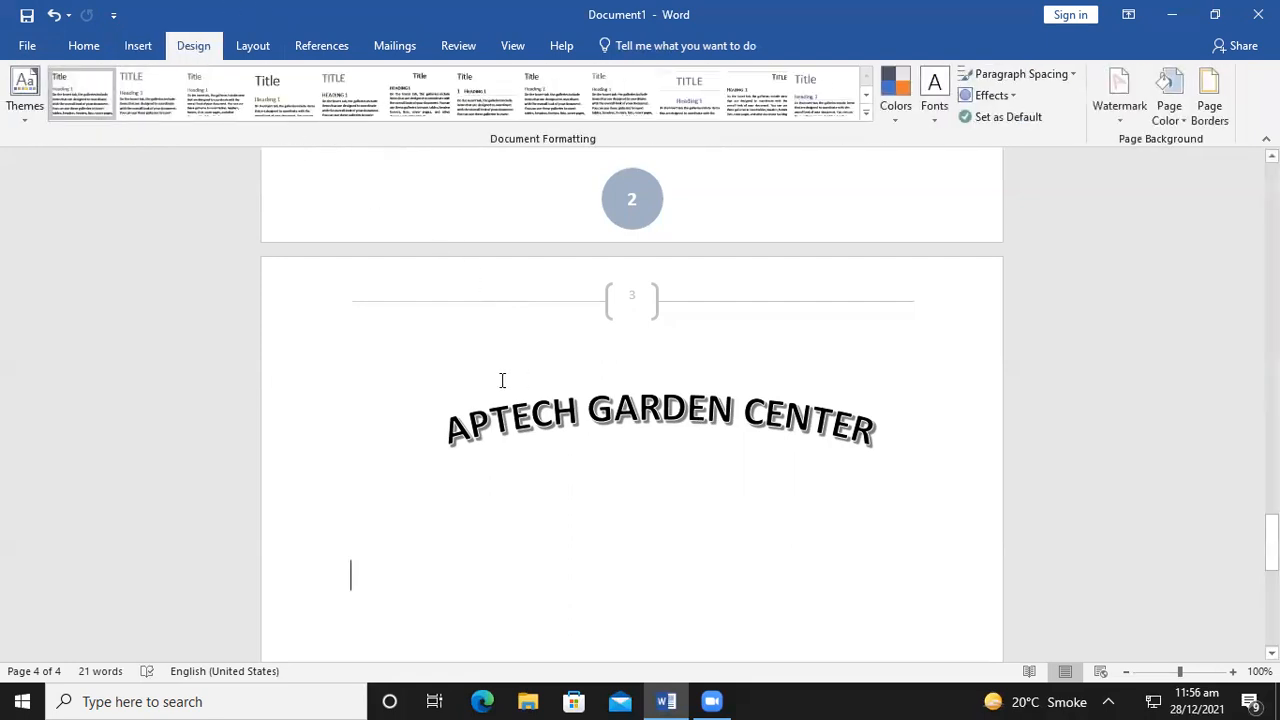
text(=rand()
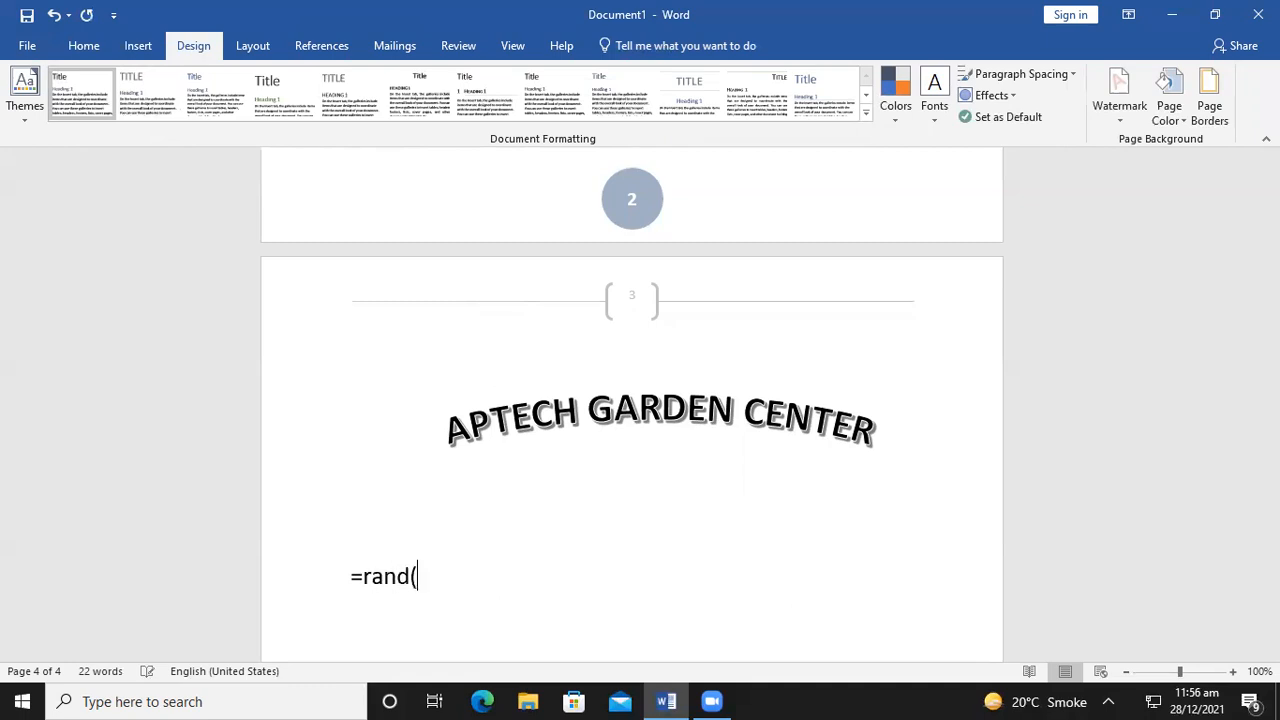
text())
key(Return)
scroll(613, 347, up, 1)
scroll(613, 347, down, 1)
Delete the last two generated paragraphs
drag(609, 591, 351, 446)
drag(372, 398, 294, 320)
key(Delete)
scroll(491, 425, up, 4)
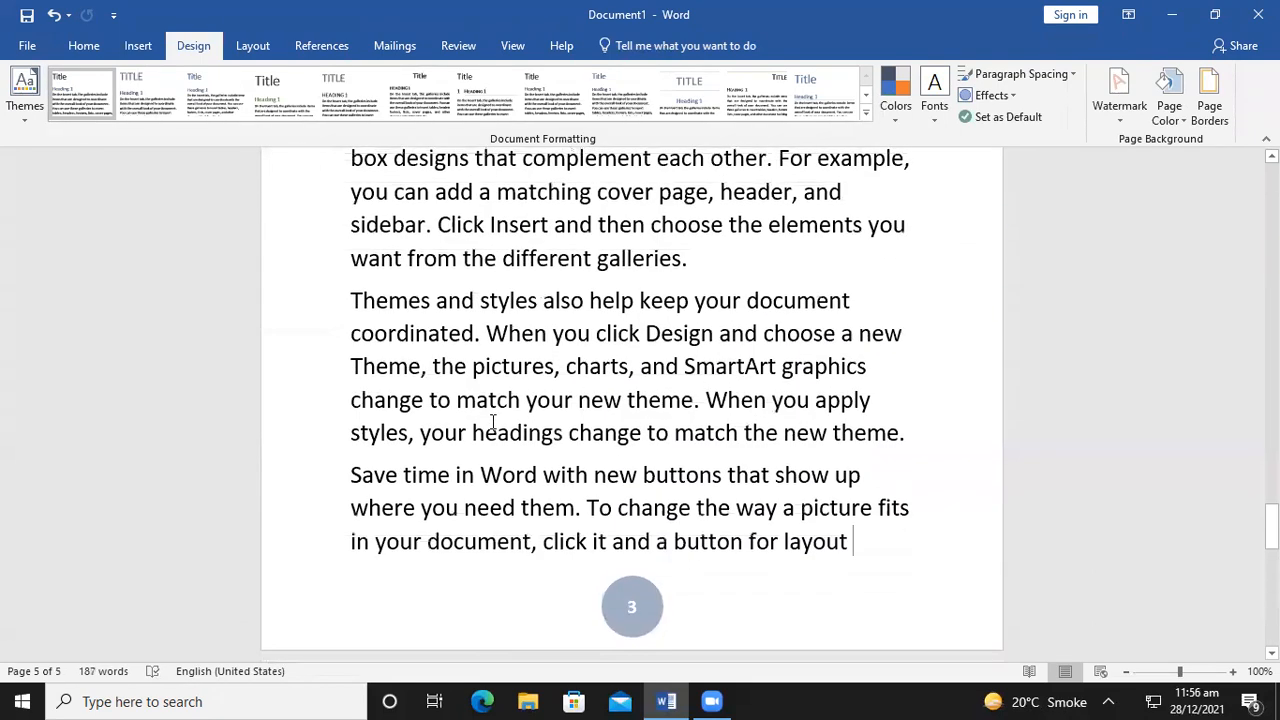
scroll(491, 422, up, 3)
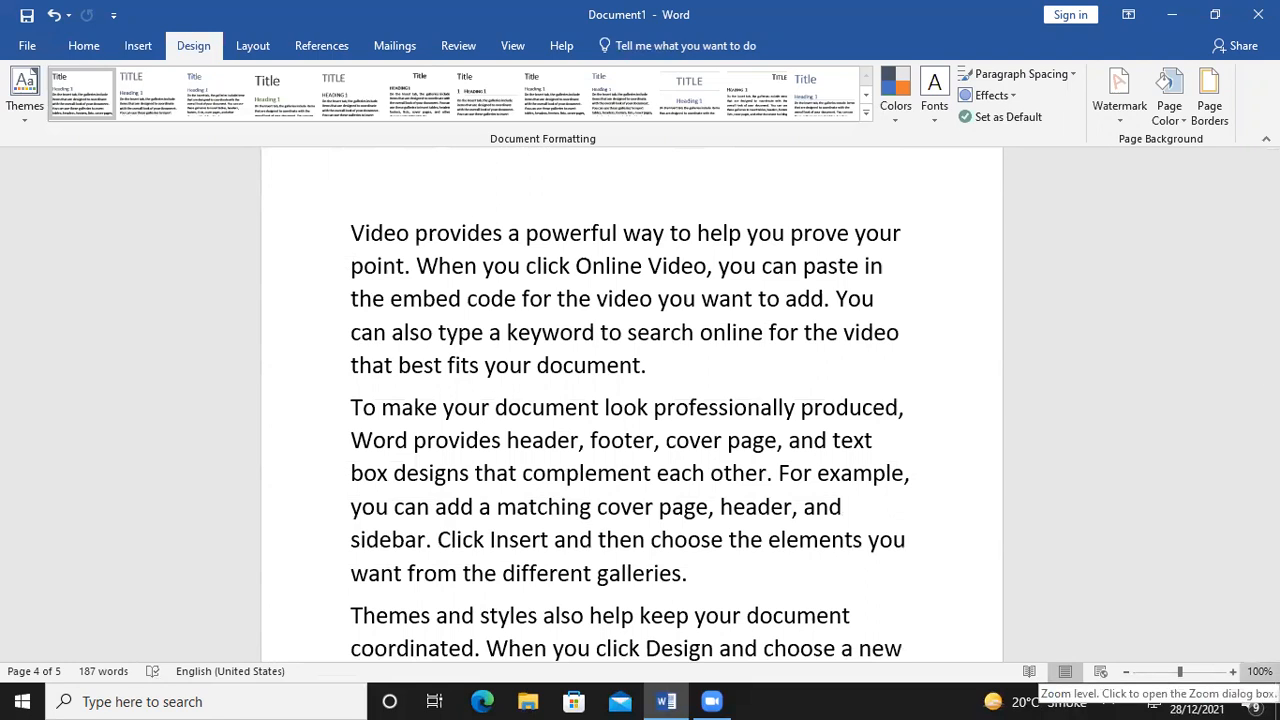
Select the first body paragraph and apply a different style set from Document Formatting
drag(658, 368, 380, 200)
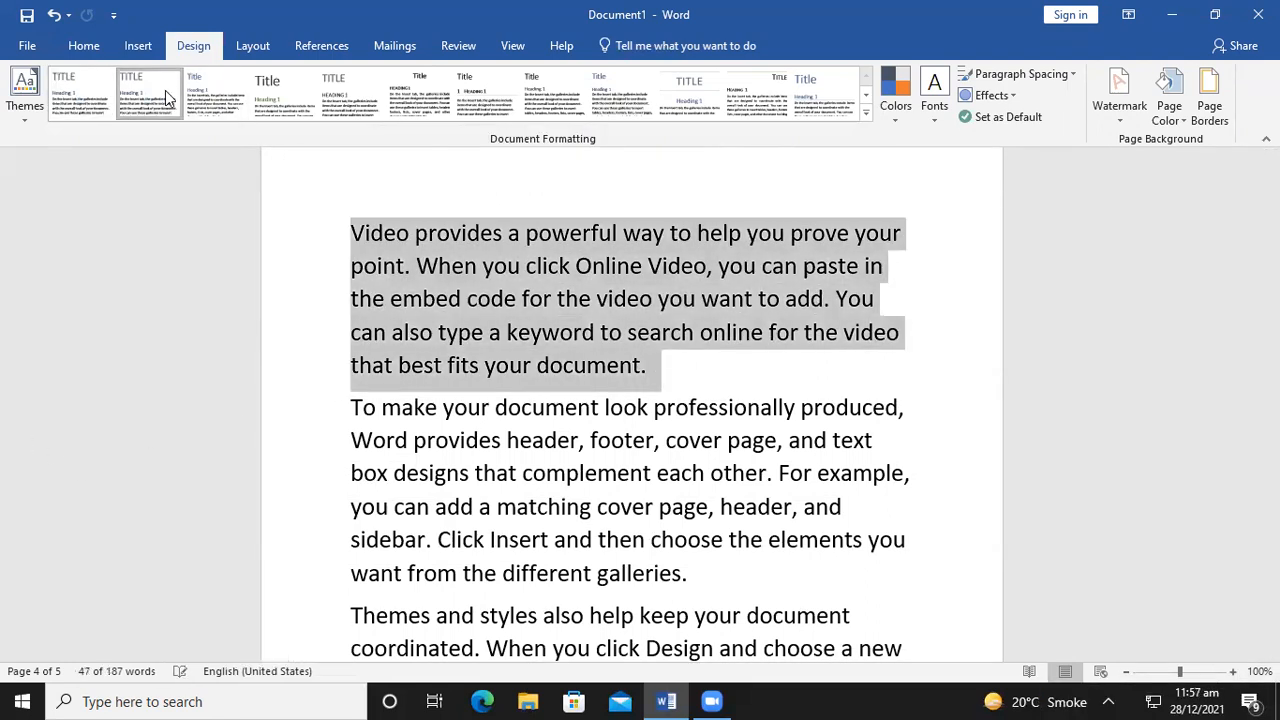
click(274, 109)
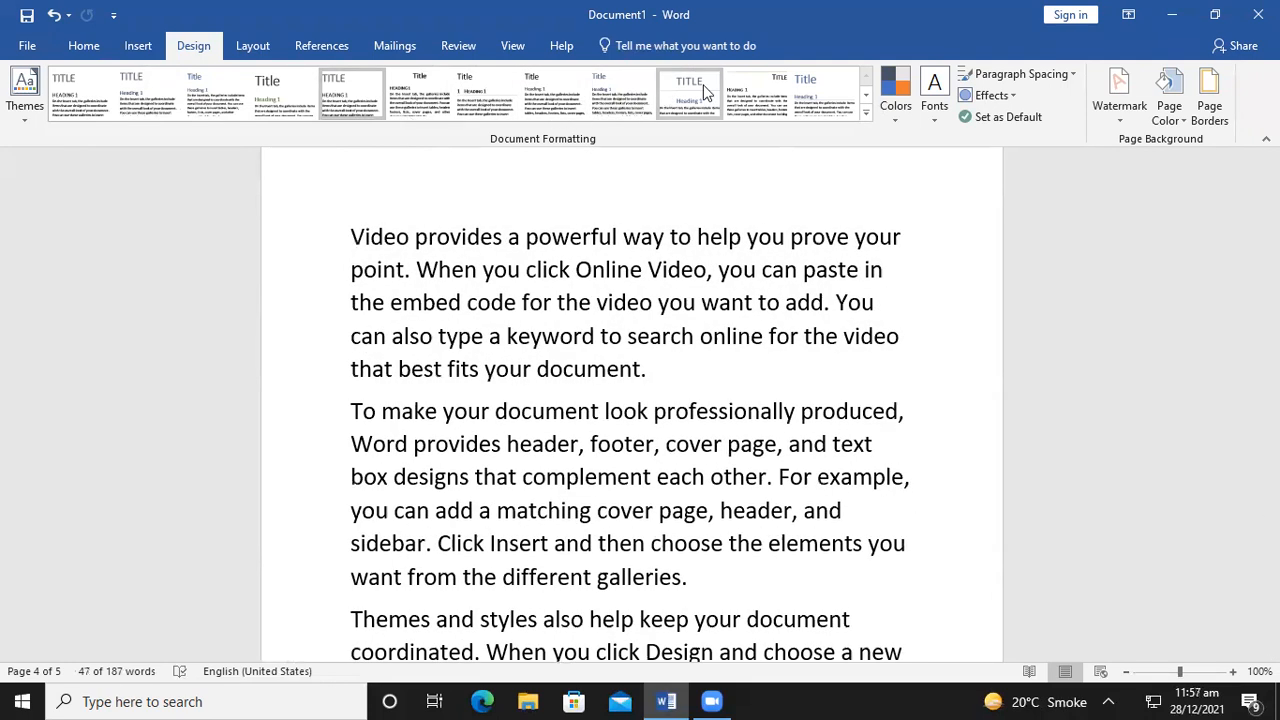
click(863, 116)
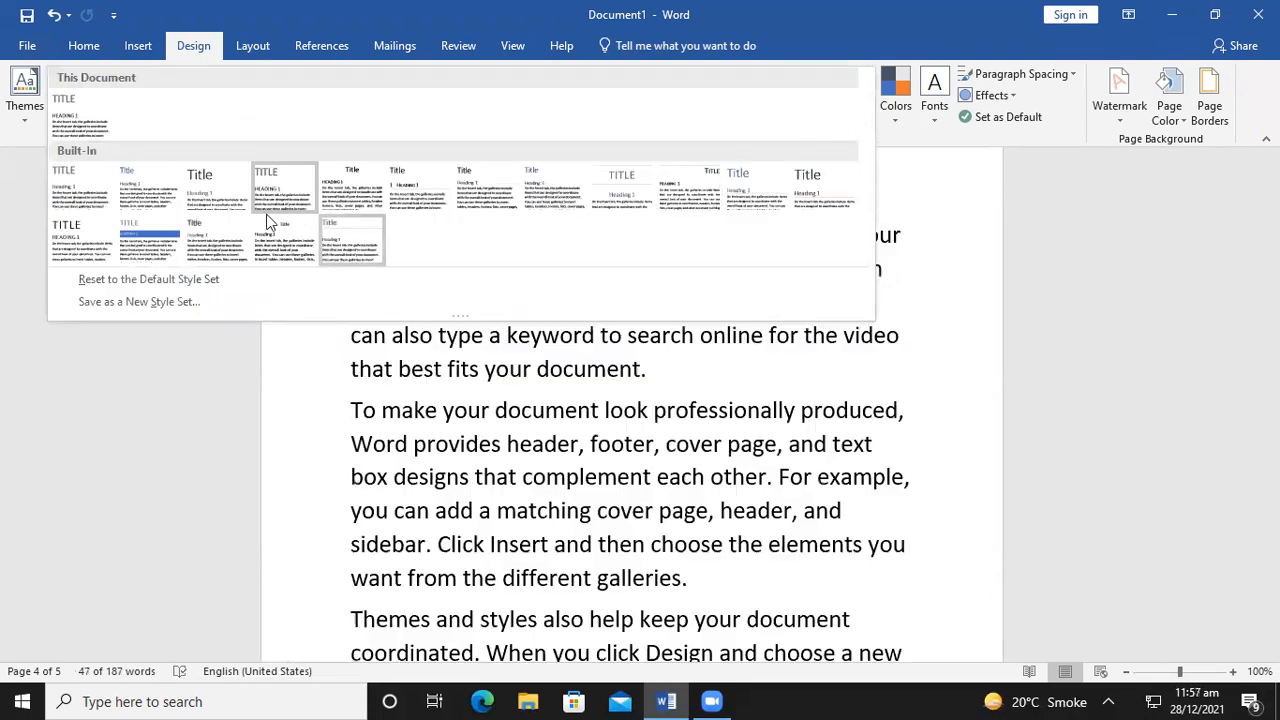
click(793, 390)
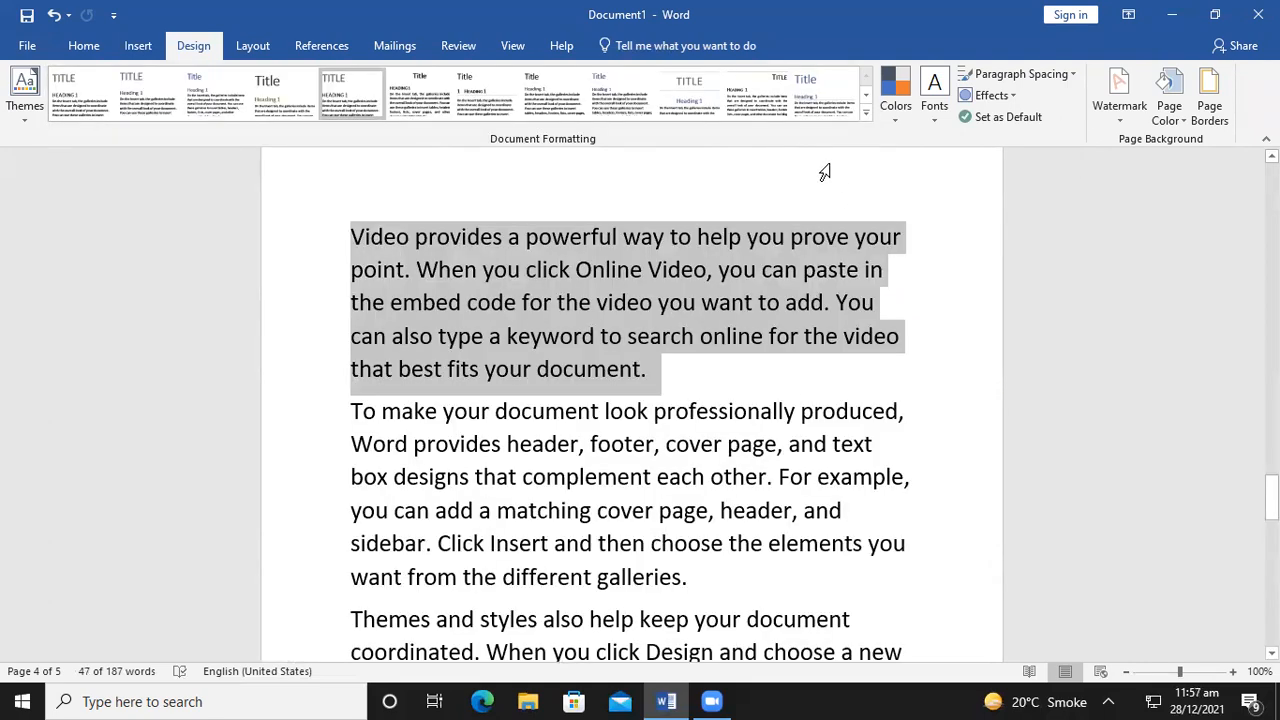
click(38, 115)
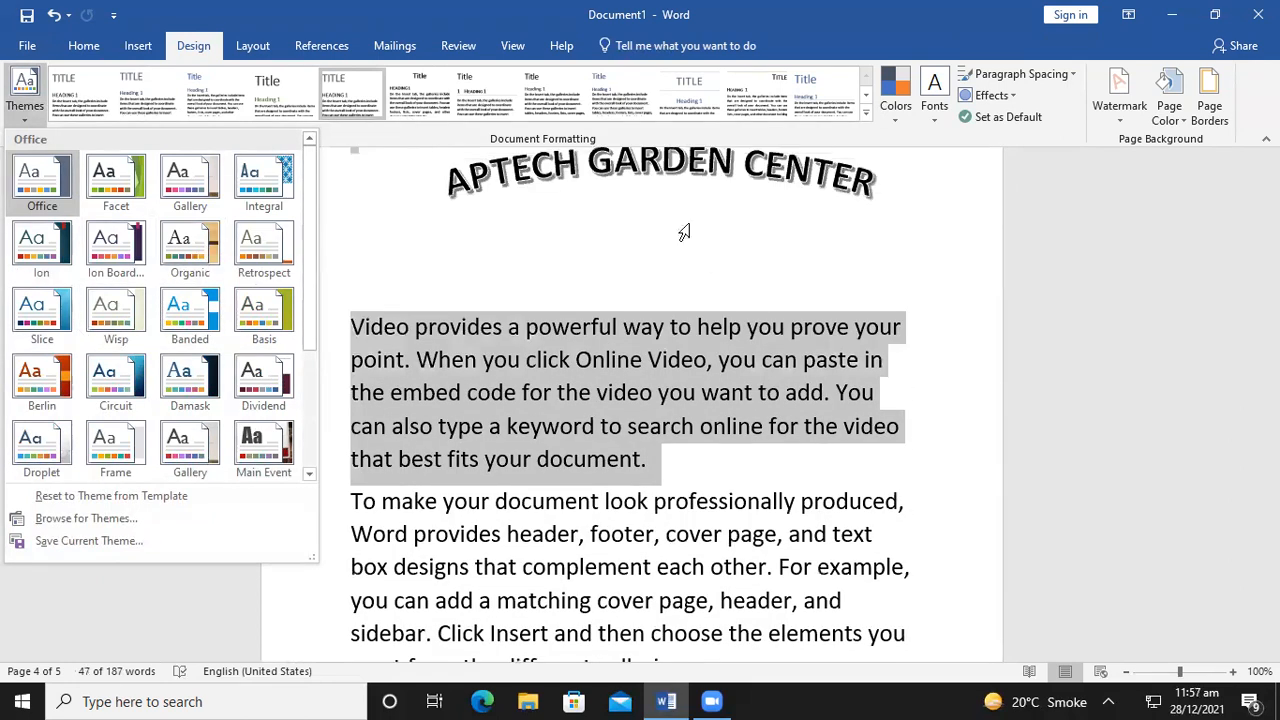
Delete the 'Themes and styles' and 'Save time' paragraphs
click(645, 268)
click(764, 468)
drag(764, 468, 303, 306)
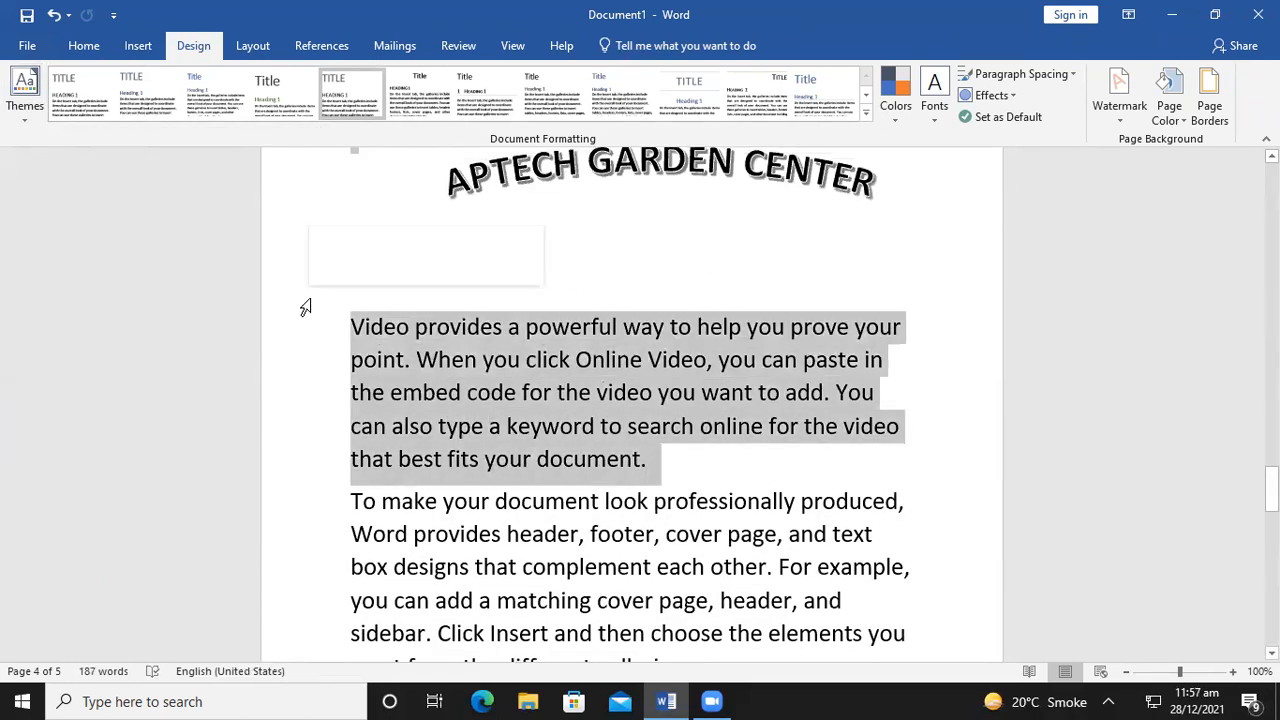
click(20, 105)
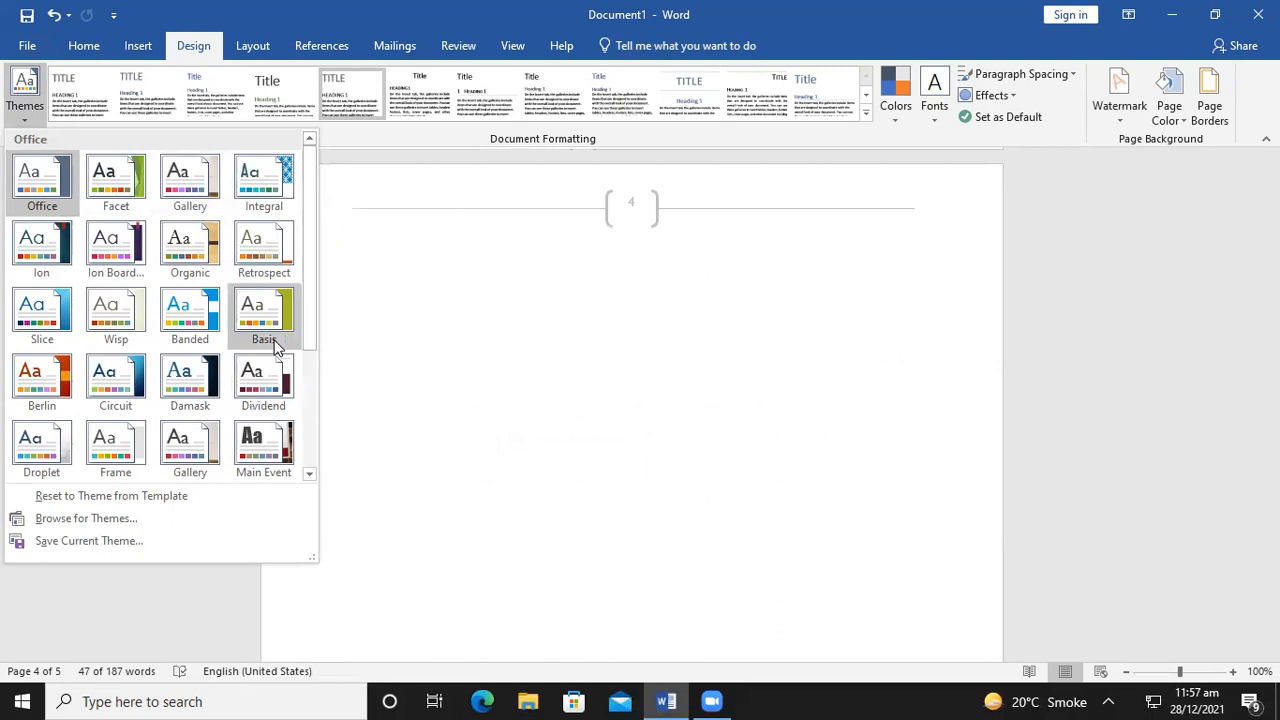
scroll(716, 422, down, 5)
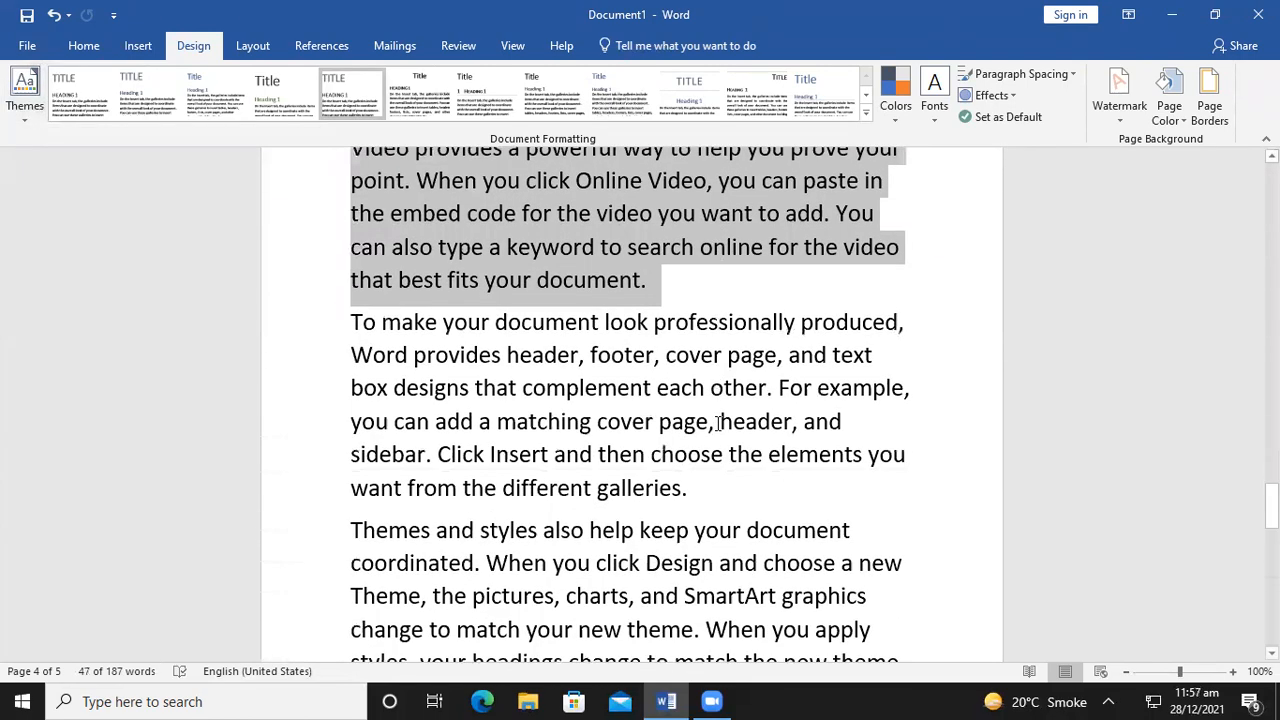
drag(868, 545, 340, 305)
key(Delete)
scroll(637, 406, up, 4)
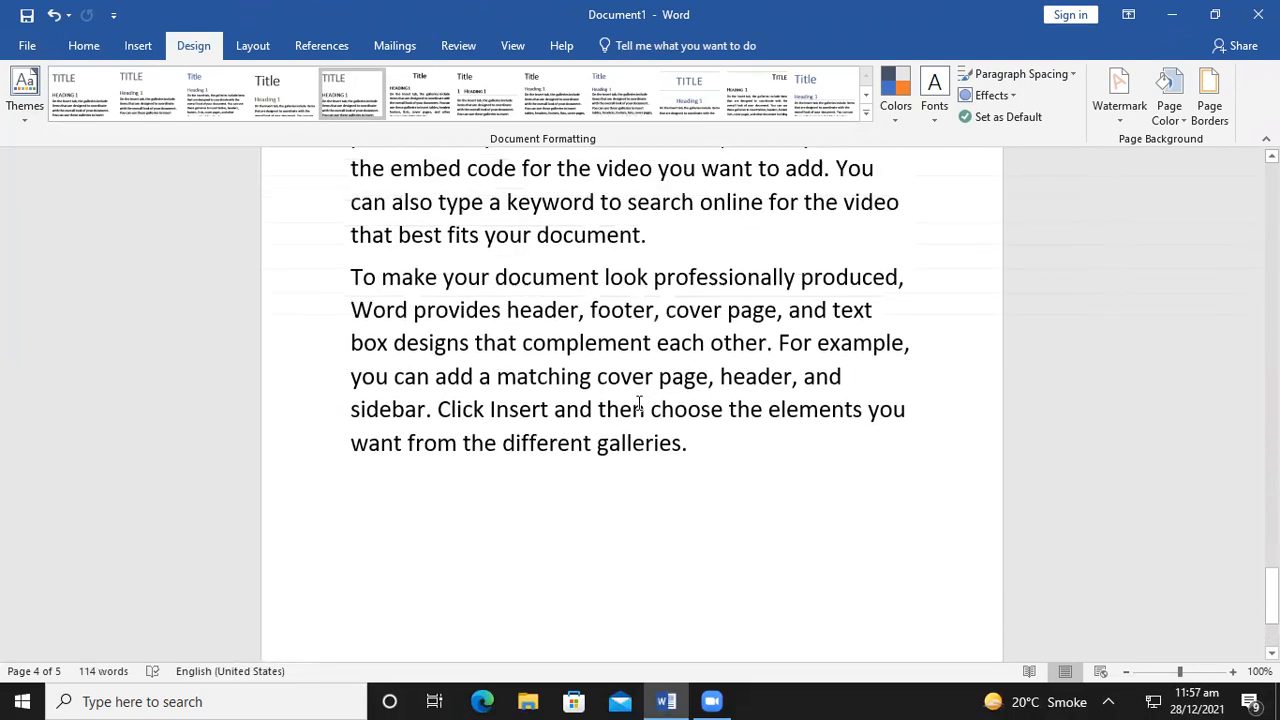
Apply the Basis theme to the document
click(711, 470)
triple_click(453, 390)
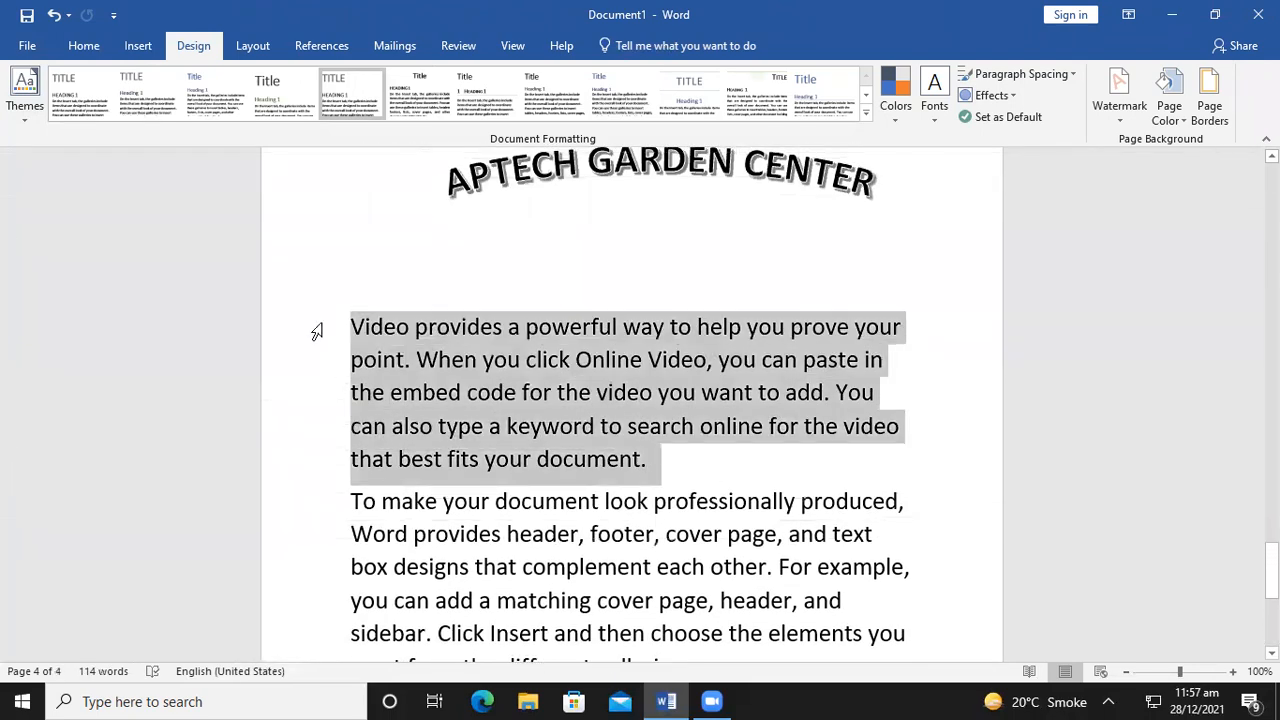
click(25, 88)
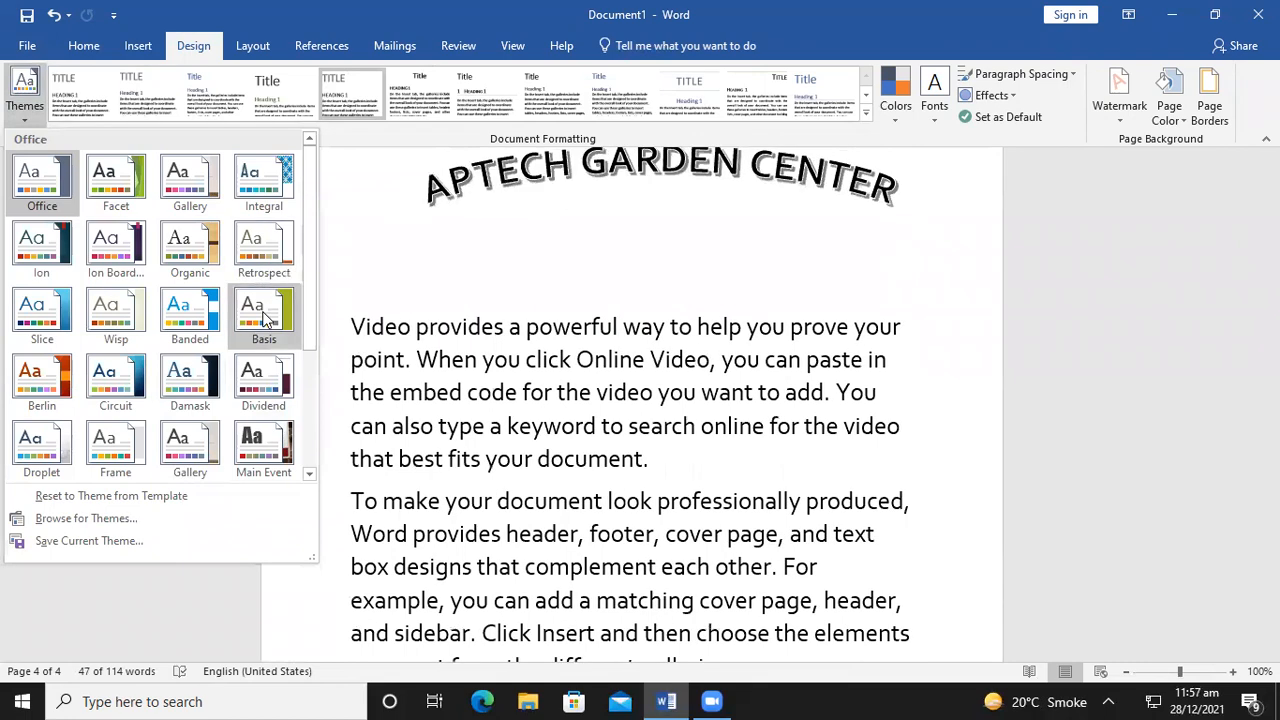
click(375, 278)
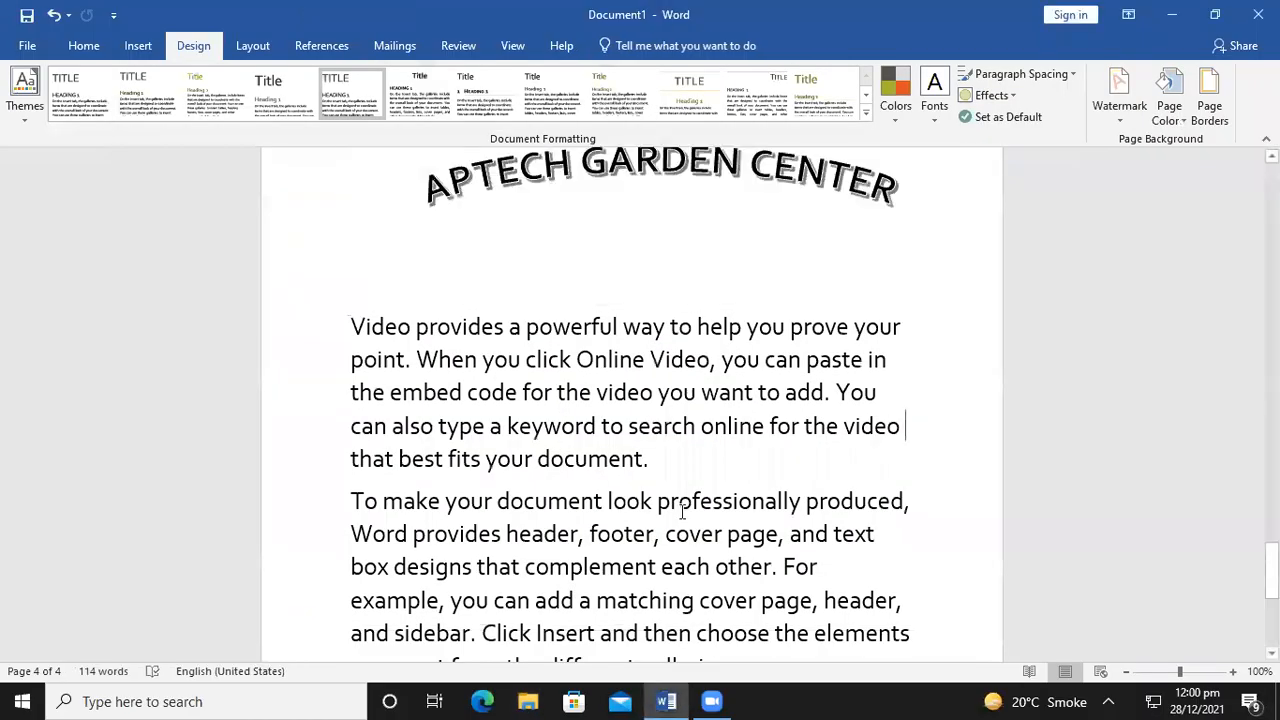
Review the page, then open the Design tab's Watermark gallery
scroll(650, 549, down, 2)
scroll(650, 549, down, 2)
scroll(650, 549, up, 5)
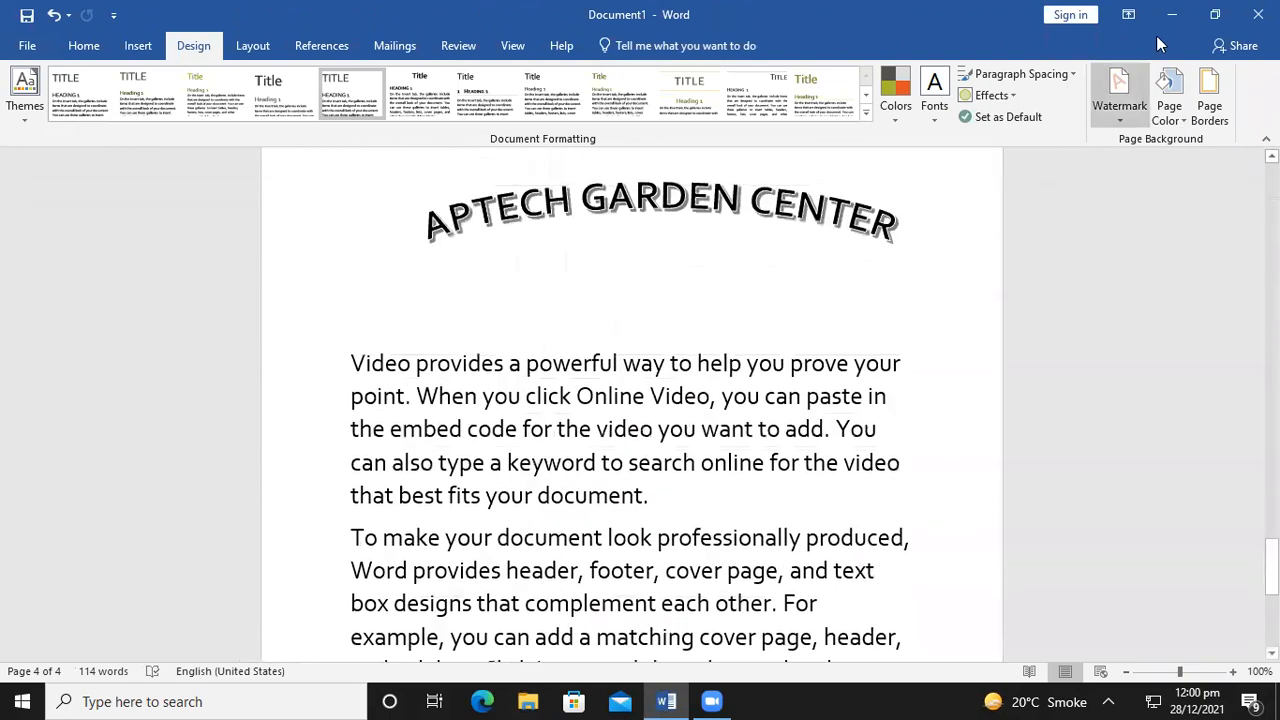
click(1100, 115)
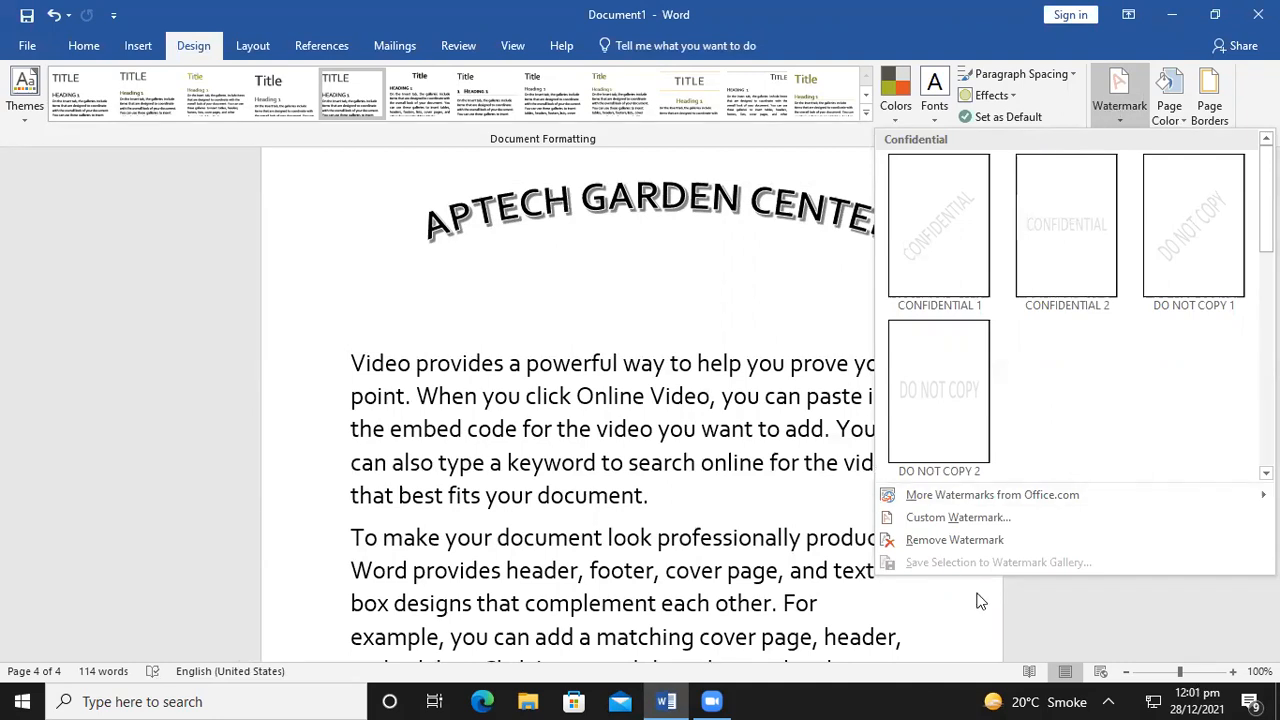
Choose Custom Watermark and select the Text watermark option in Printed Watermark
click(980, 520)
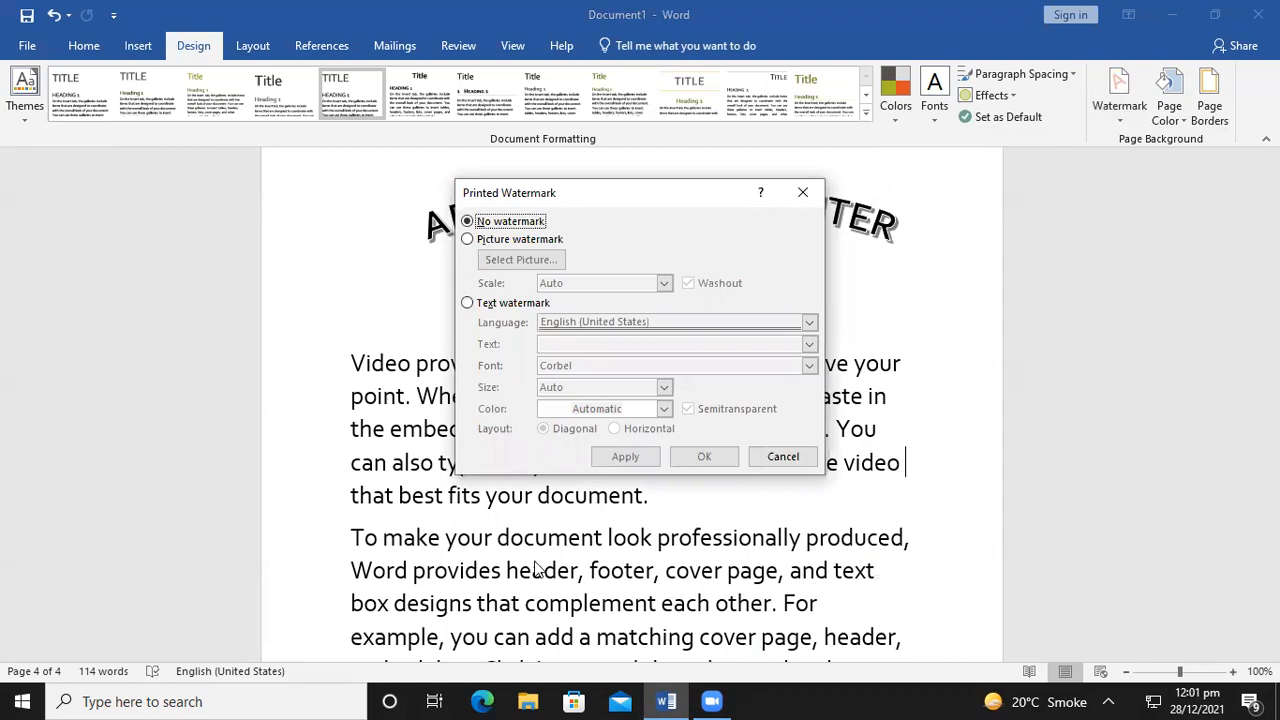
click(467, 304)
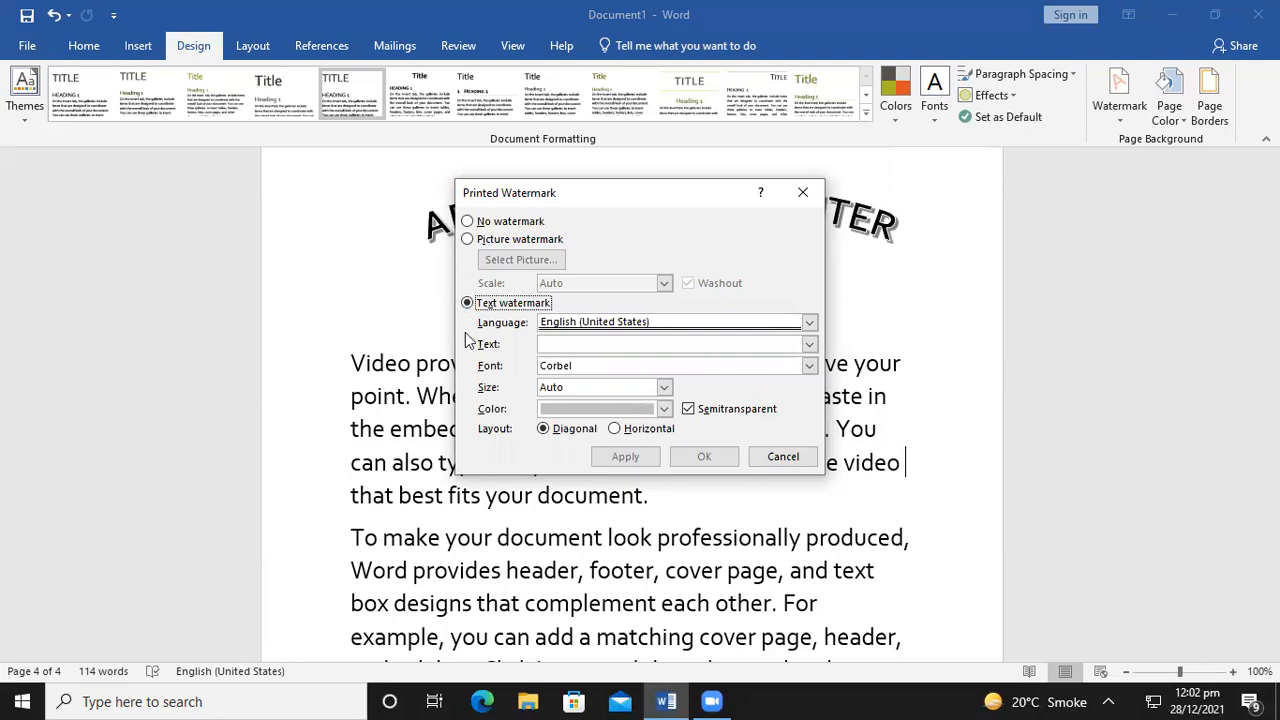
Try the Picture watermark option, then settle back on Text watermark
click(467, 302)
click(472, 246)
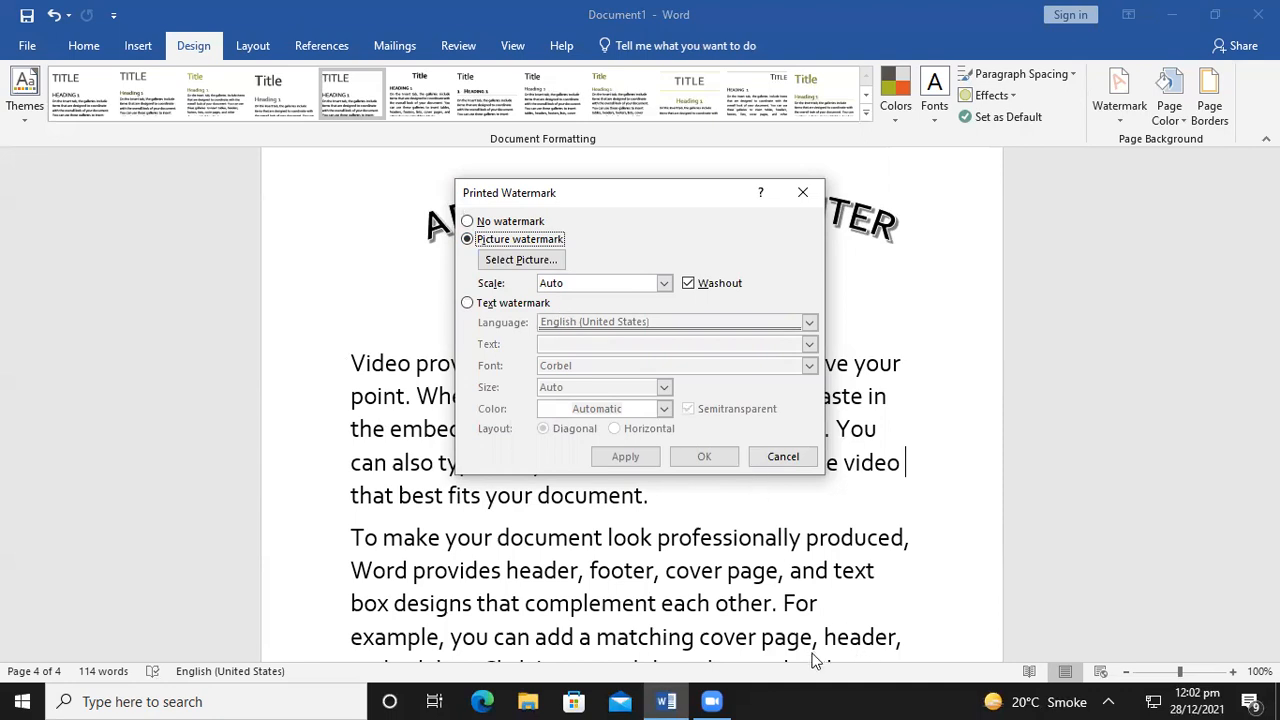
click(474, 304)
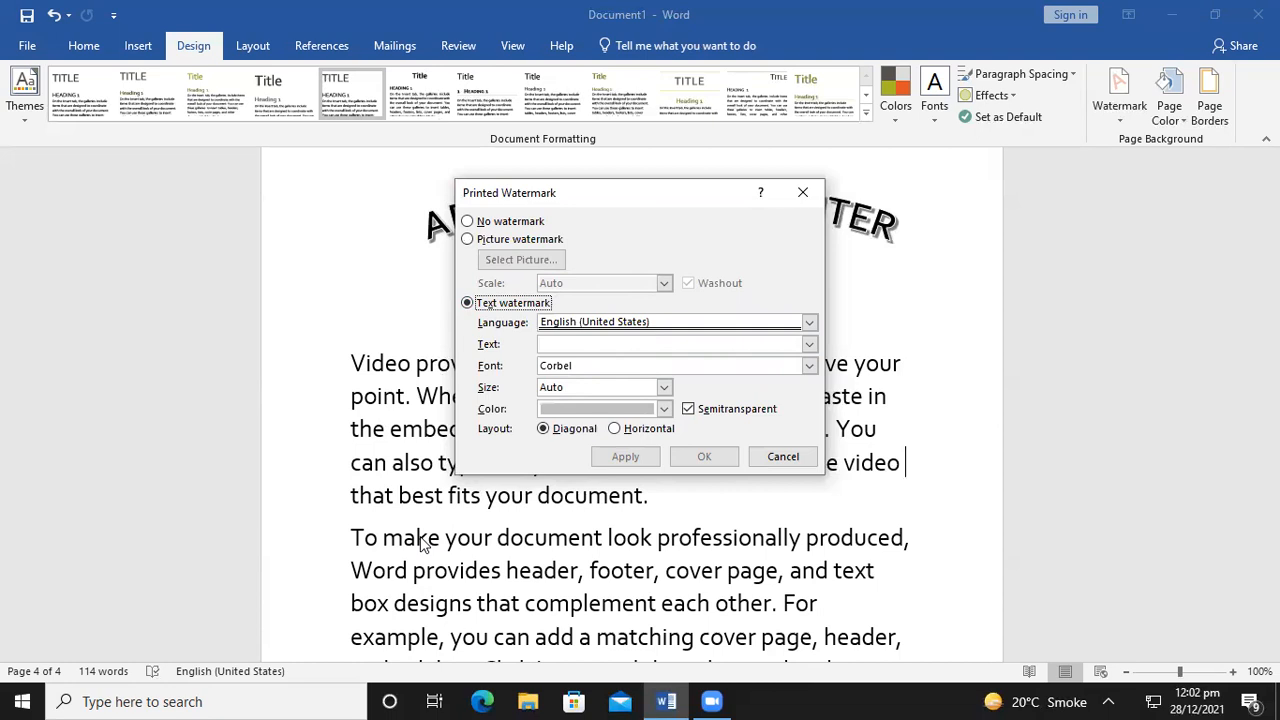
Set the watermark language to Urdu (Pakistan), then close the dialog without applying
click(809, 323)
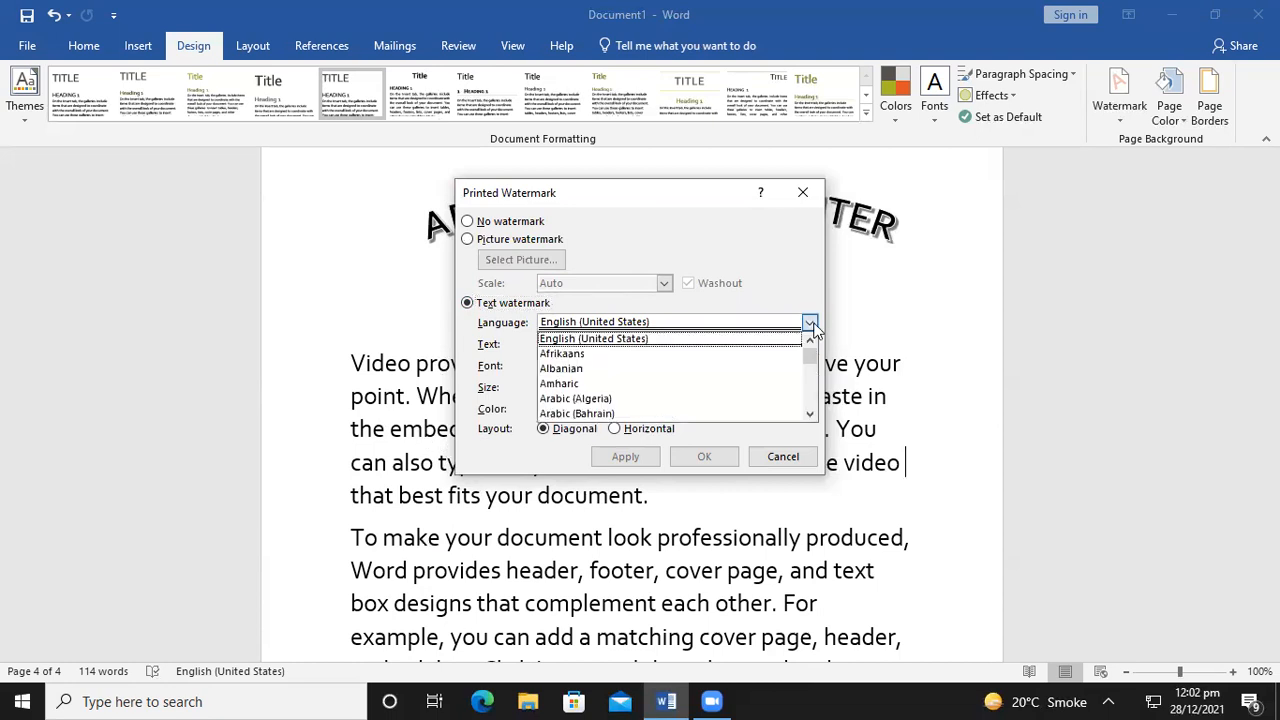
key(u)
key(Down)
key(Down)
key(Down)
key(Up)
key(Up)
key(Down)
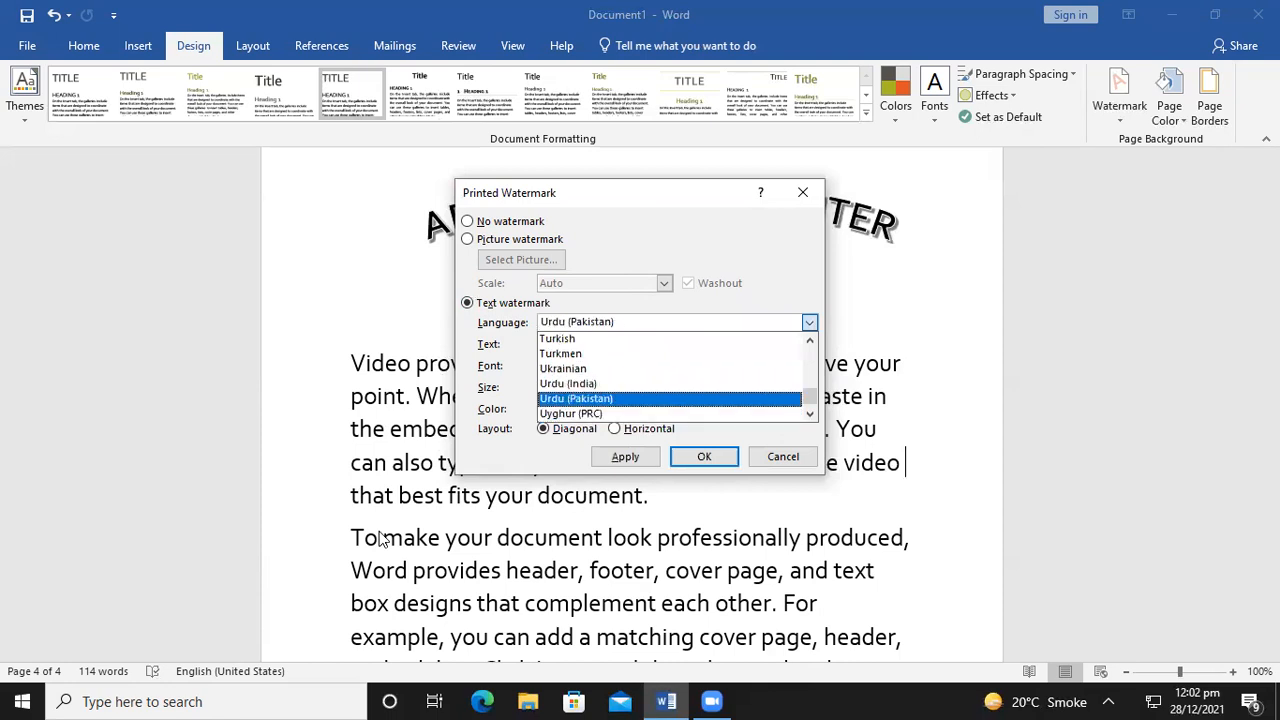
key(Return)
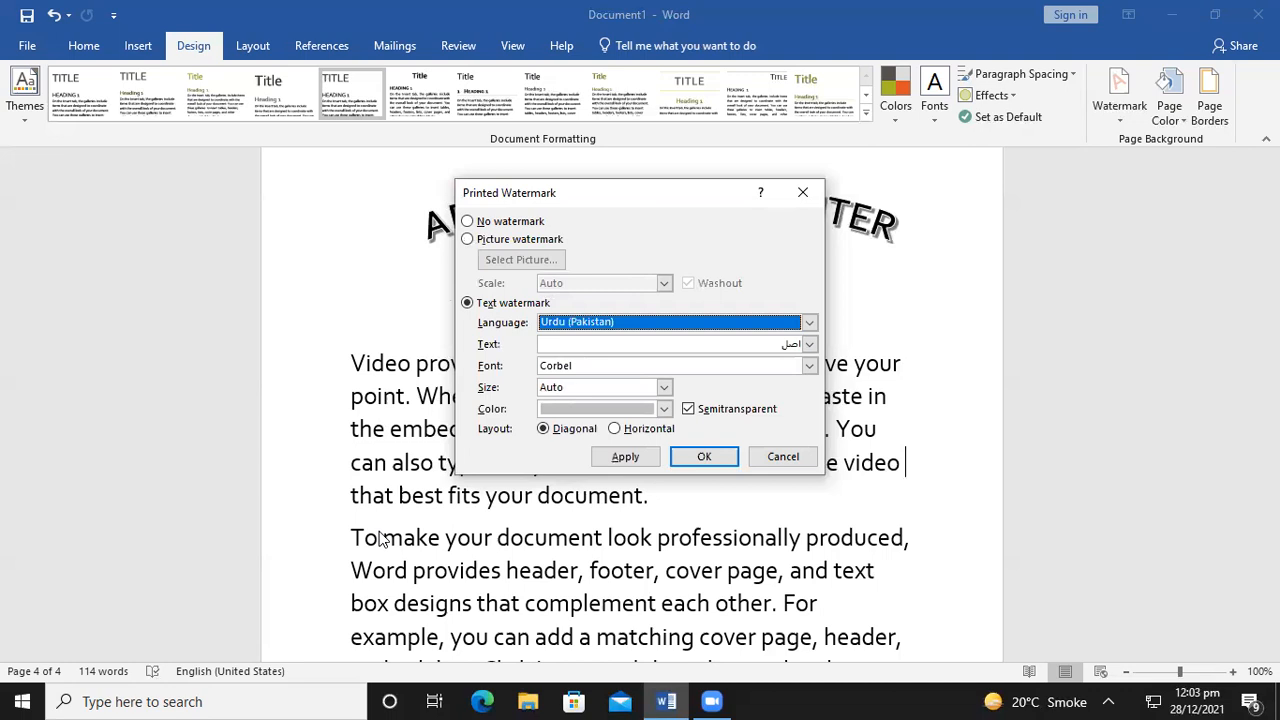
click(810, 197)
Reopen Custom Watermark, choose Text watermark, and set the language to English (United States)
click(1126, 84)
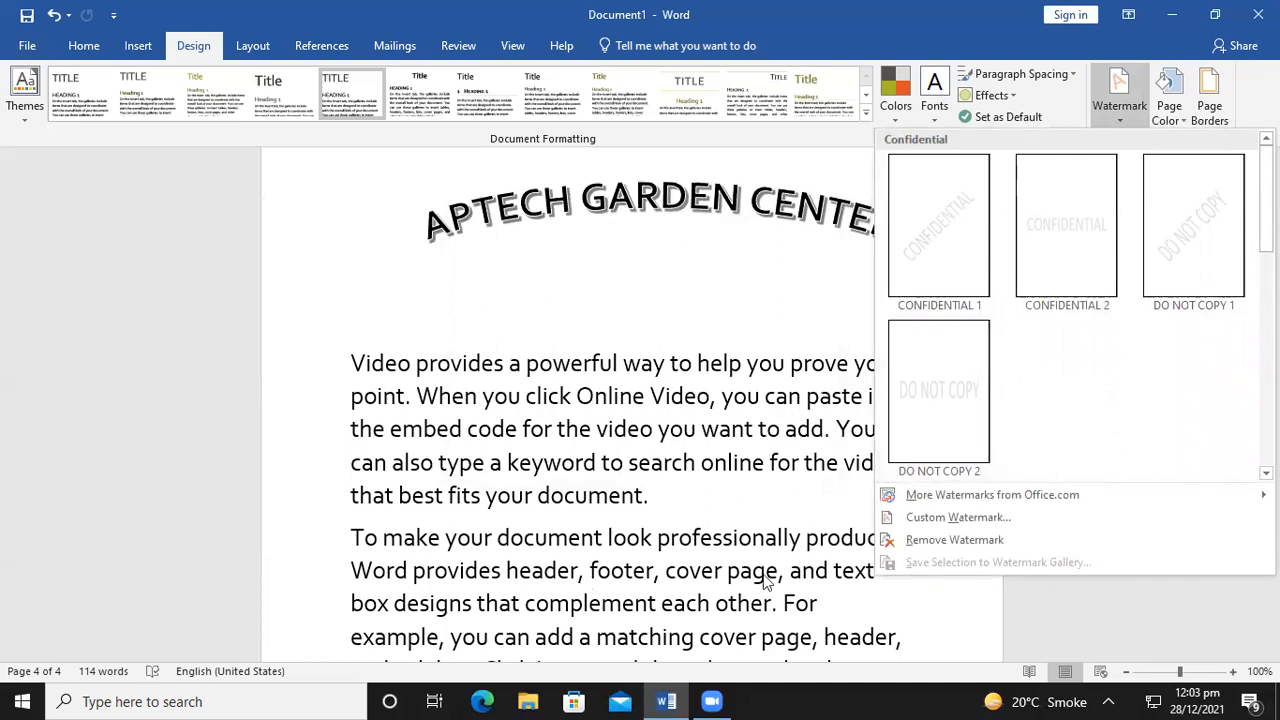
click(966, 524)
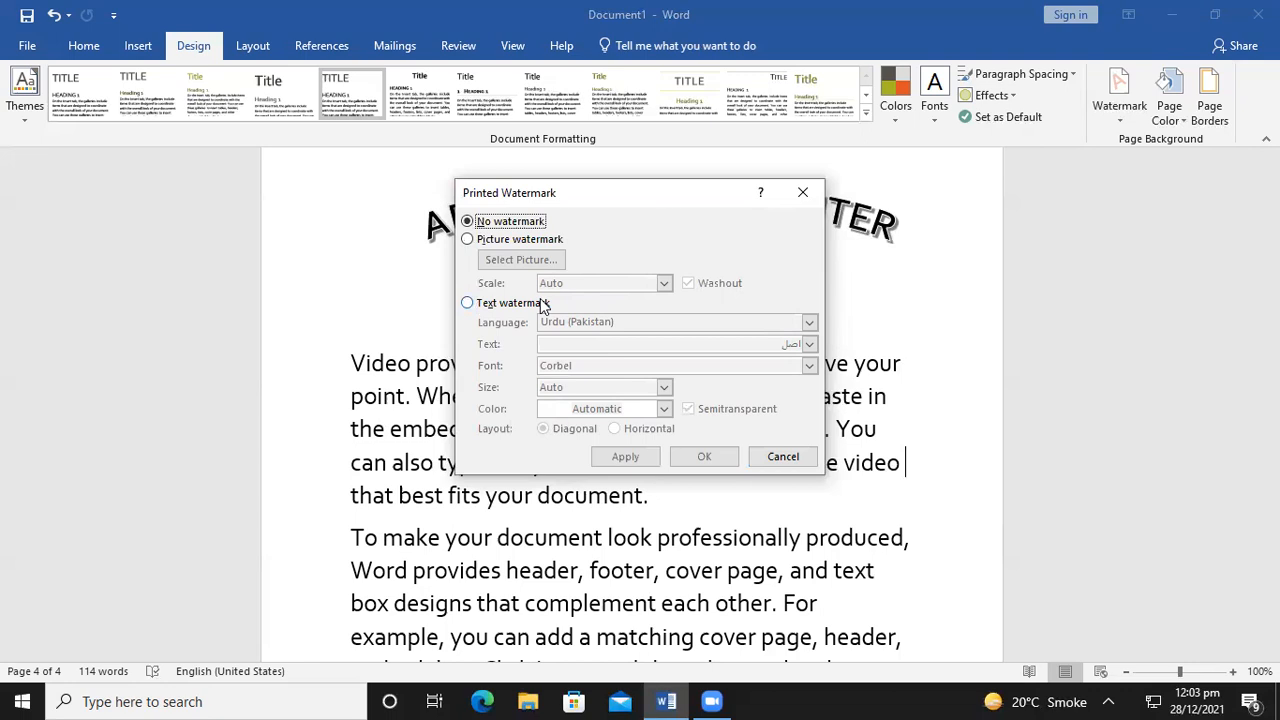
click(467, 305)
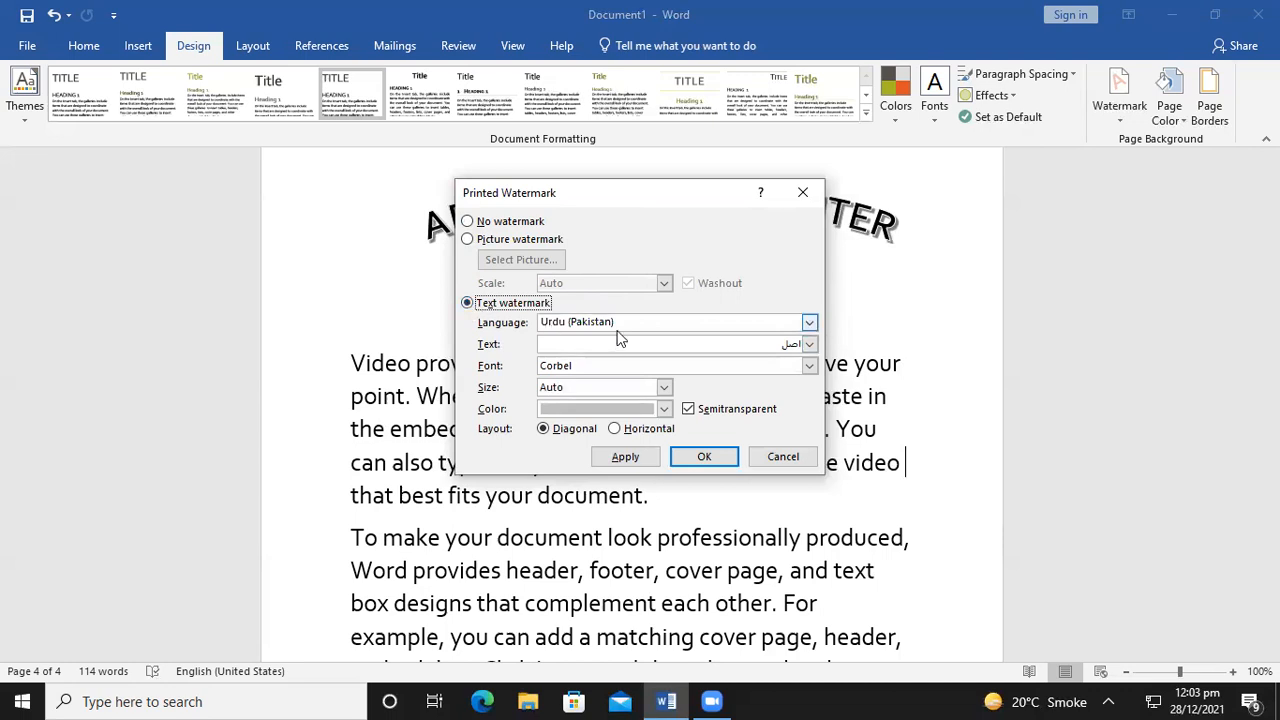
click(806, 322)
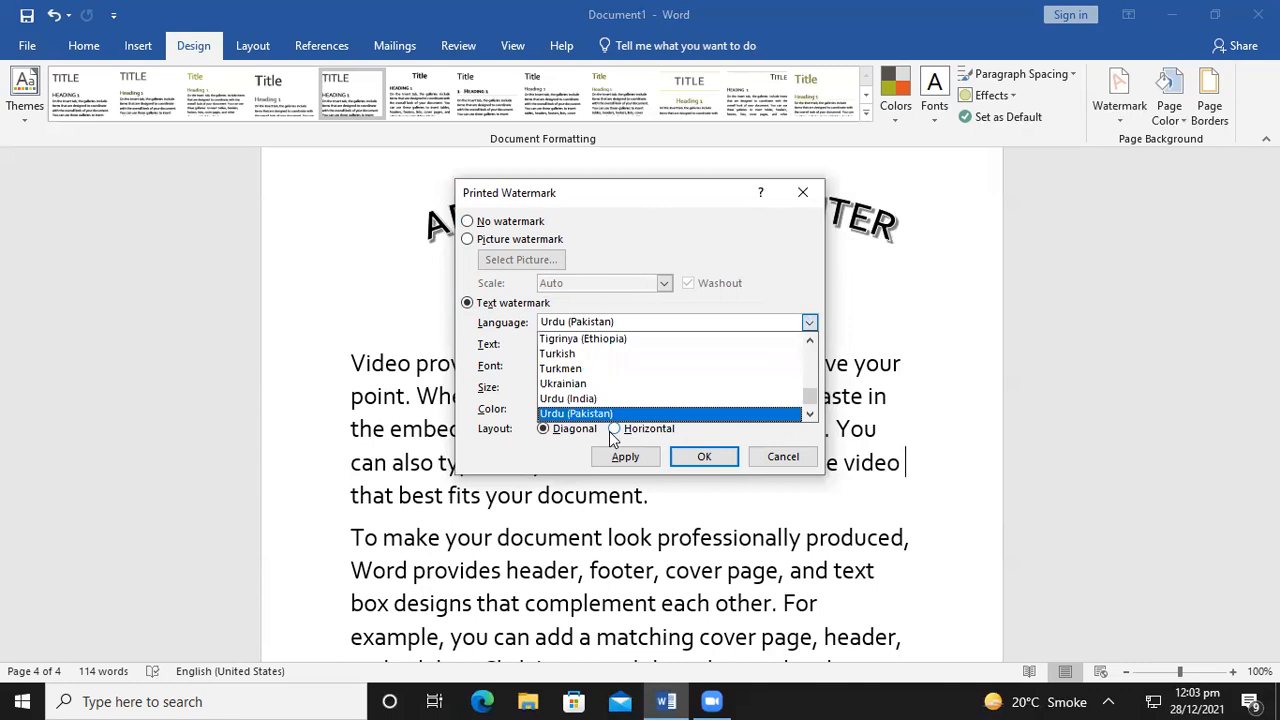
key(Home)
key(Return)
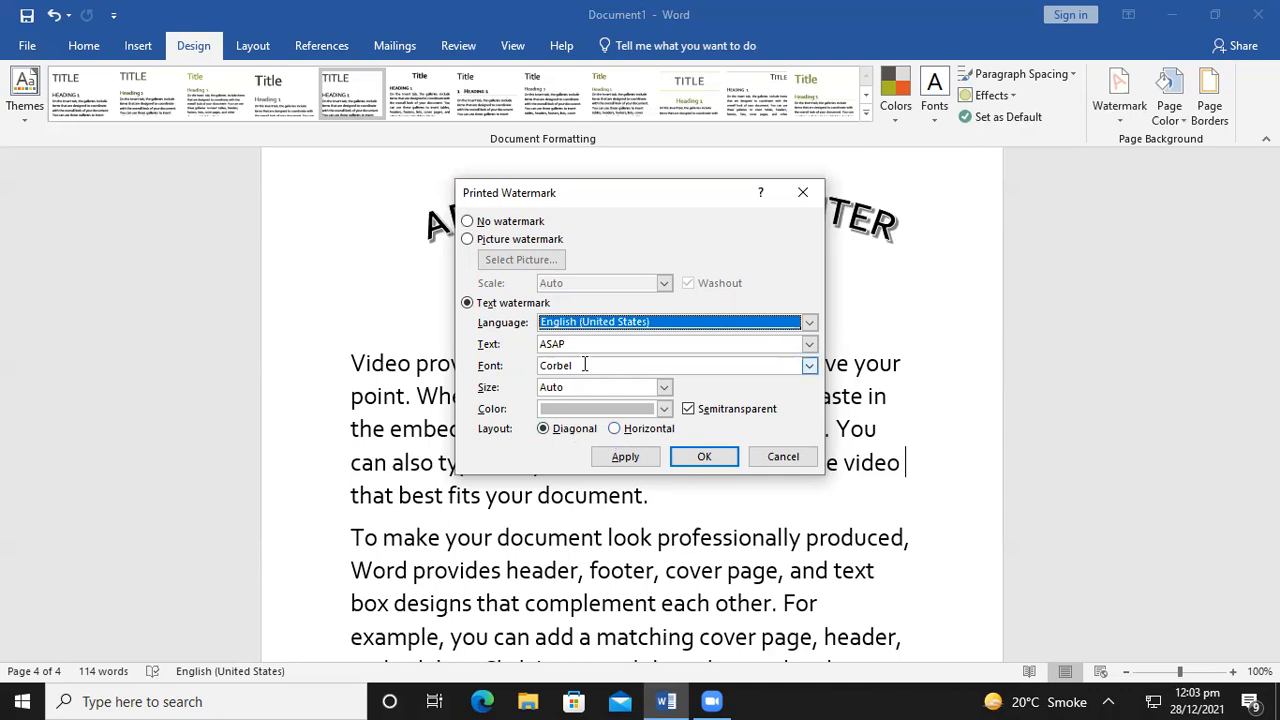
Change the watermark language to Urdu (Pakistan) and apply it with OK
click(811, 322)
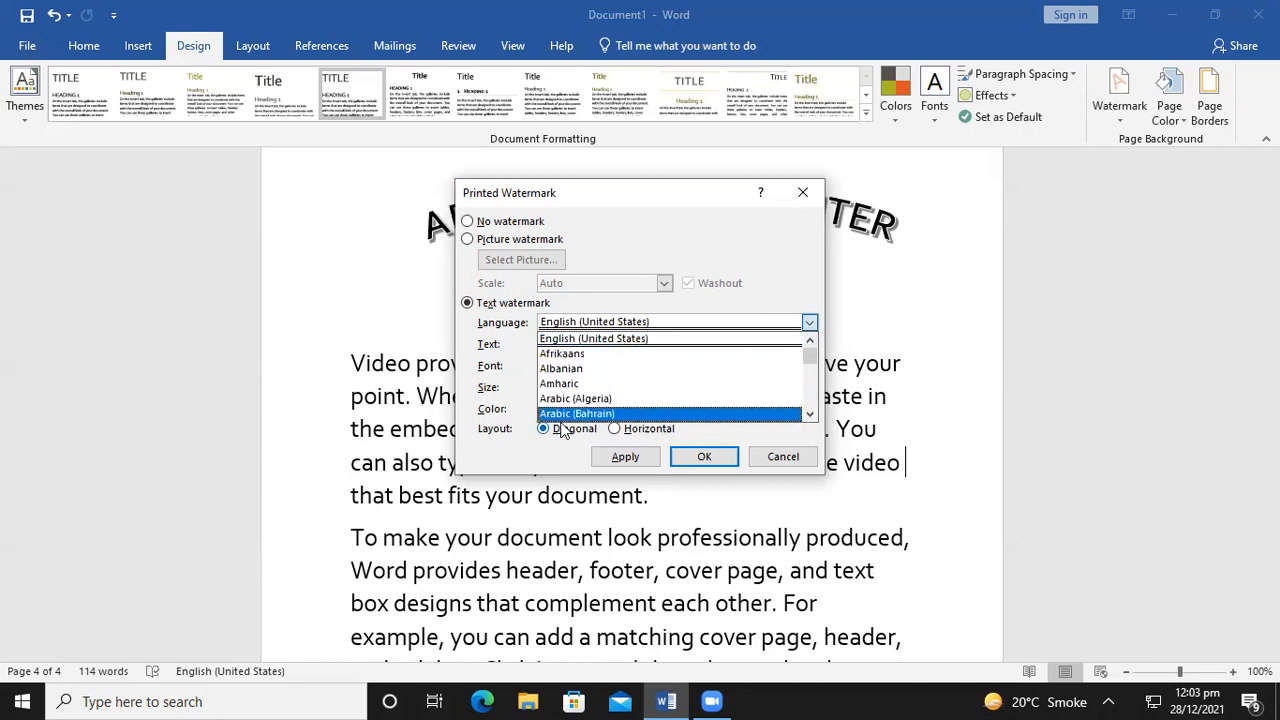
click(809, 324)
click(810, 322)
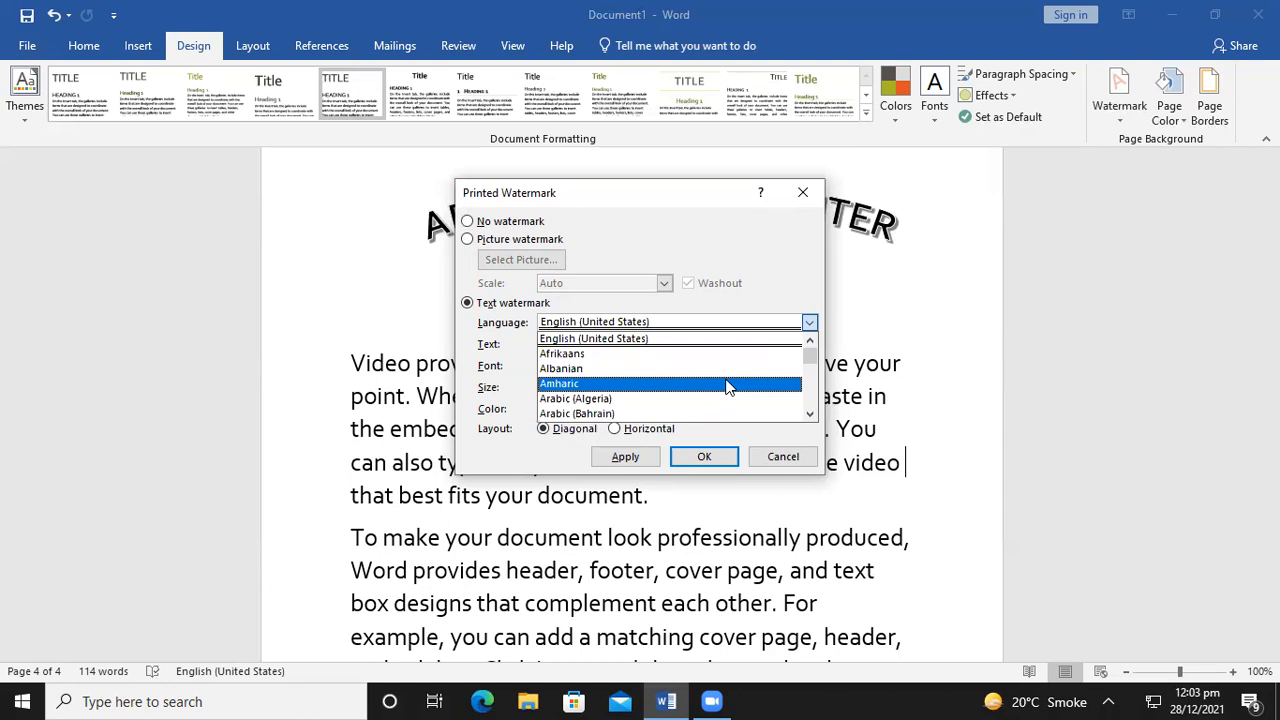
key(u)
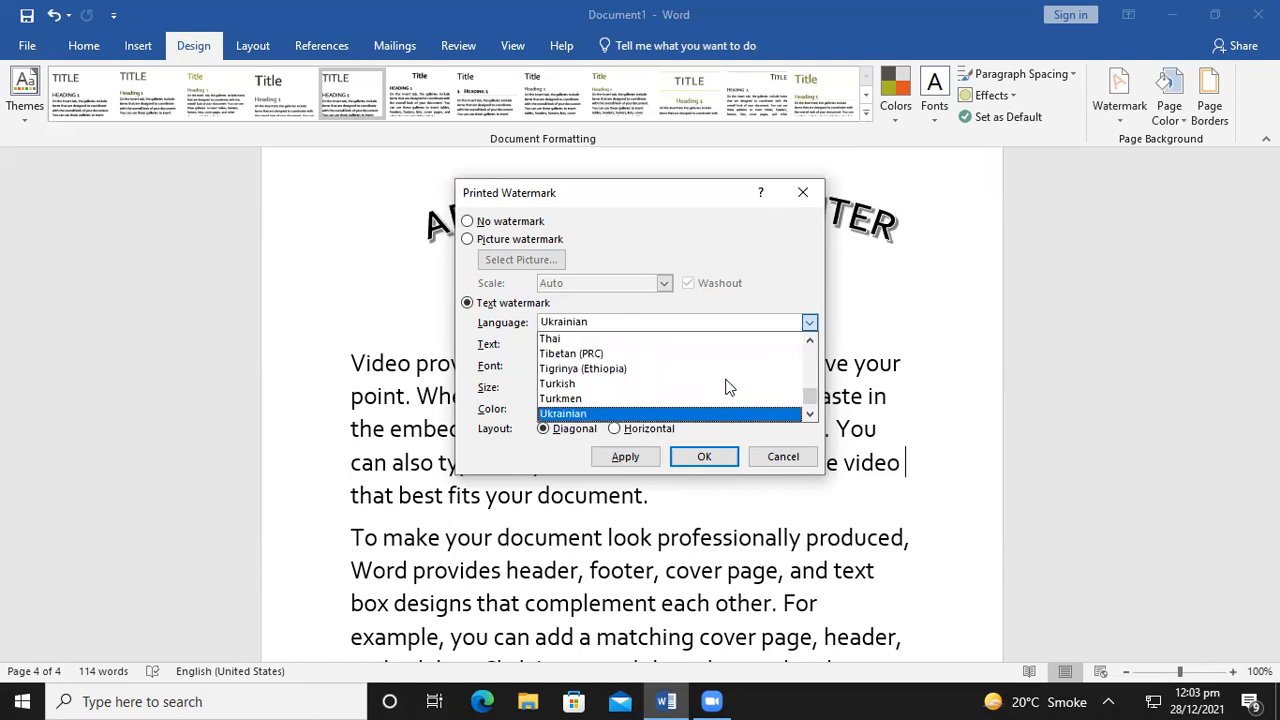
key(Down)
key(Down)
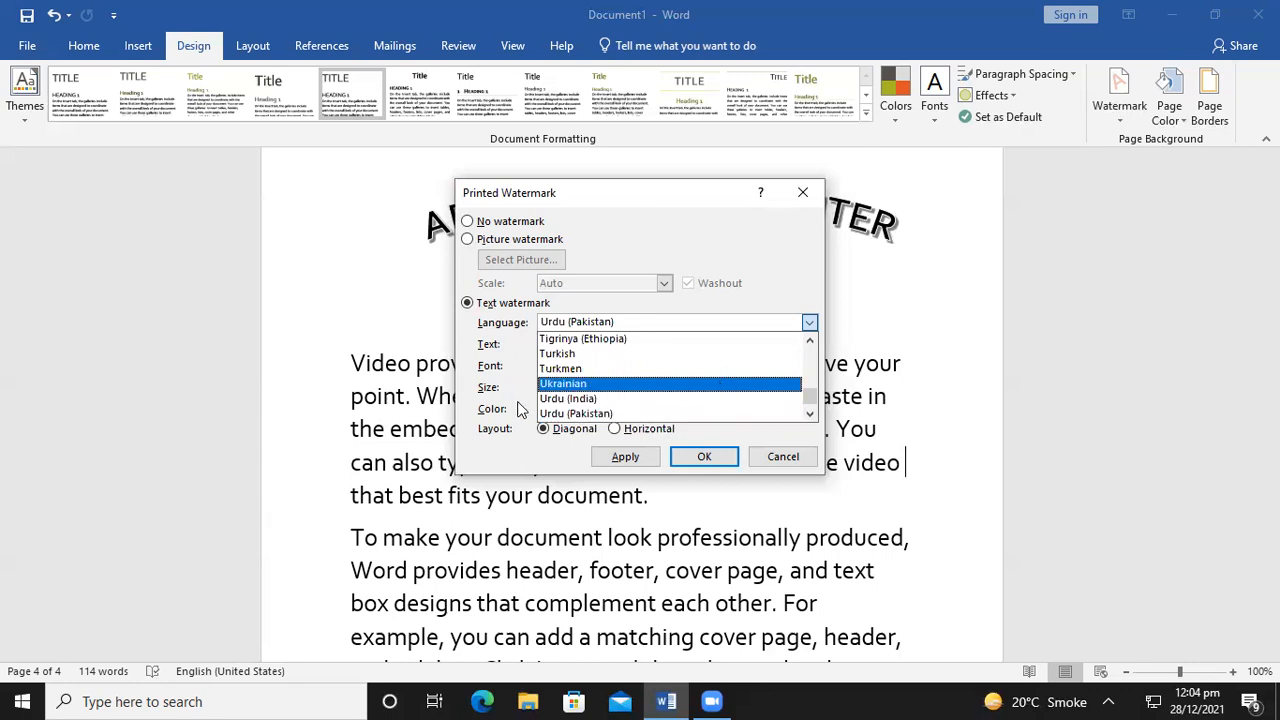
click(603, 414)
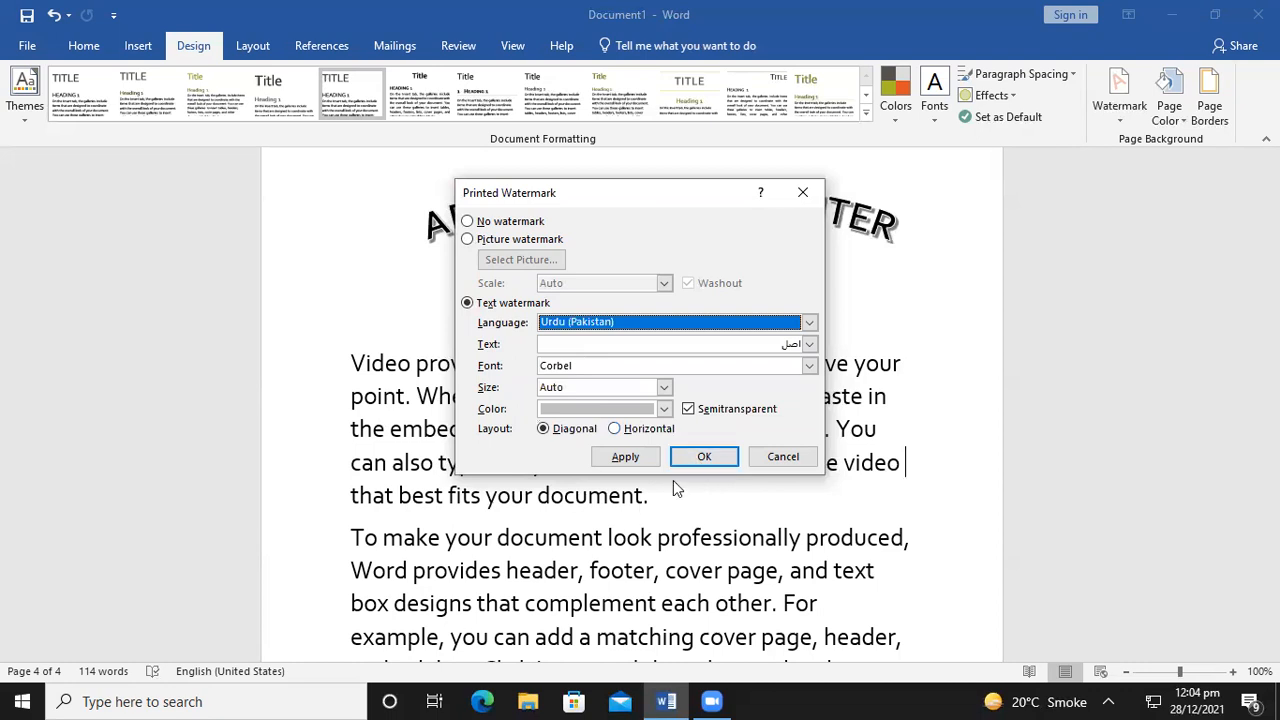
click(700, 458)
scroll(700, 458, down, 3)
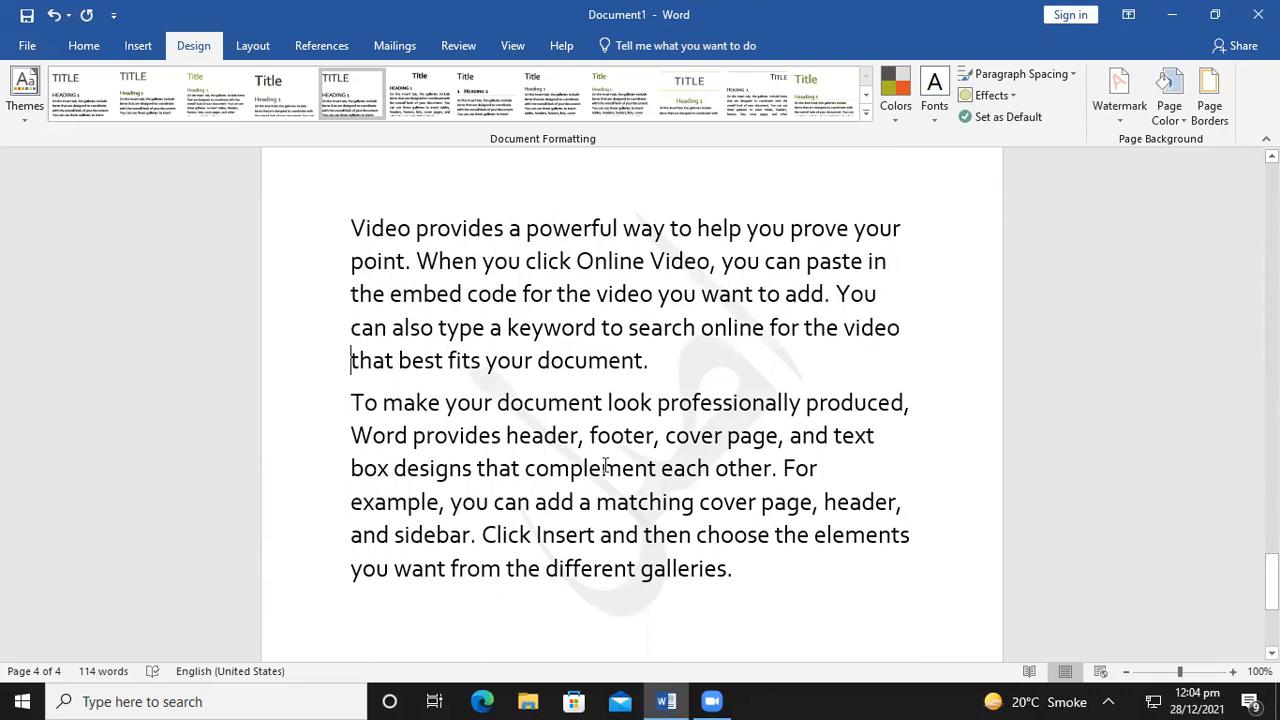
scroll(651, 534, up, 4)
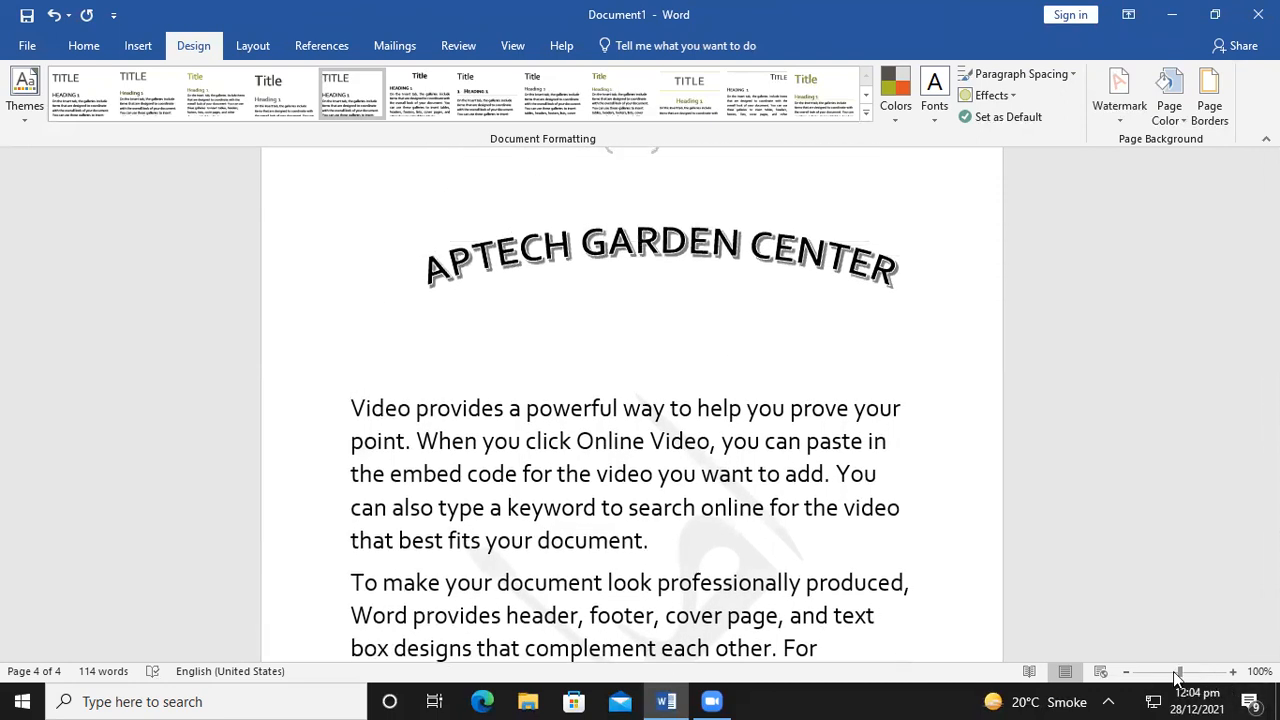
drag(1180, 672, 1193, 674)
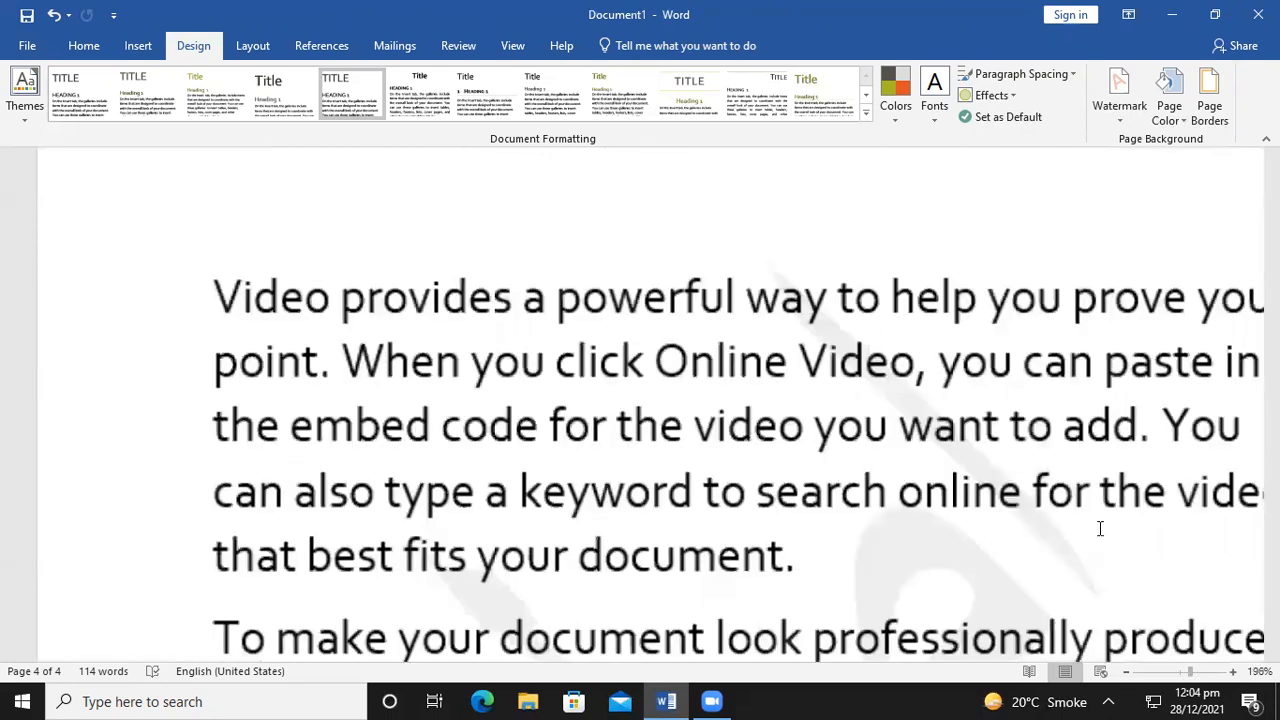
scroll(1096, 525, down, 3)
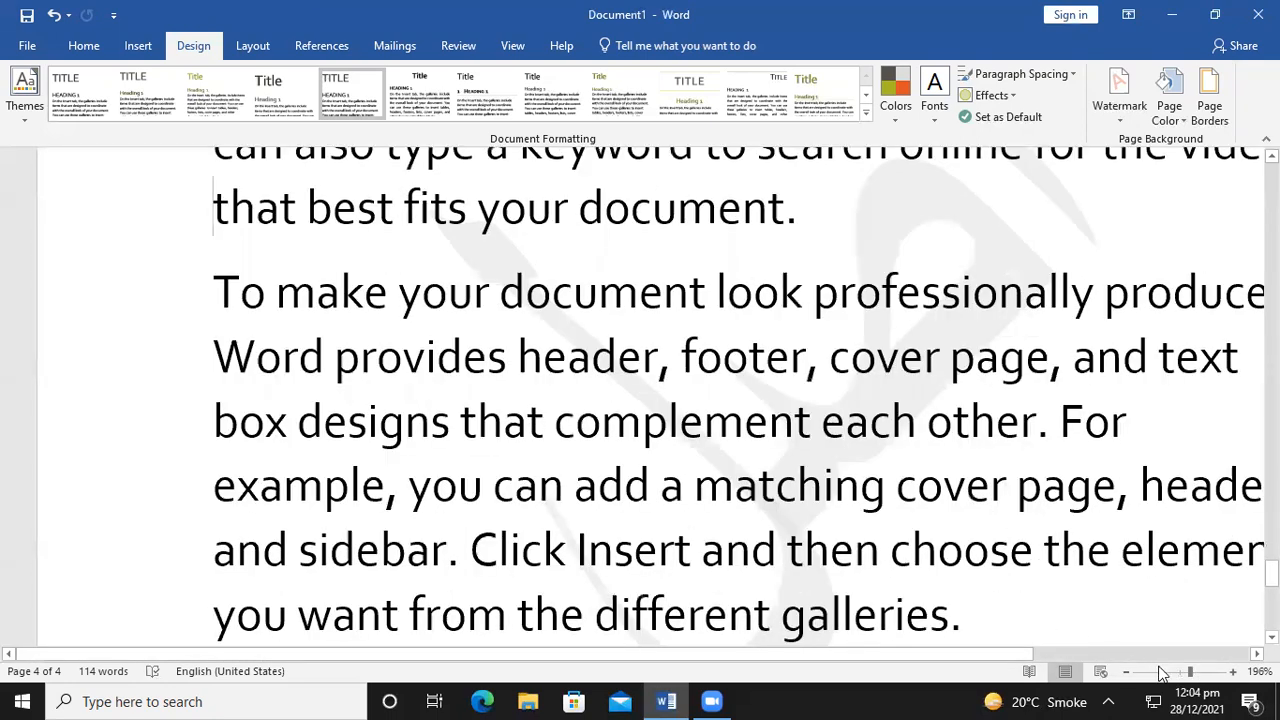
drag(1186, 674, 1182, 672)
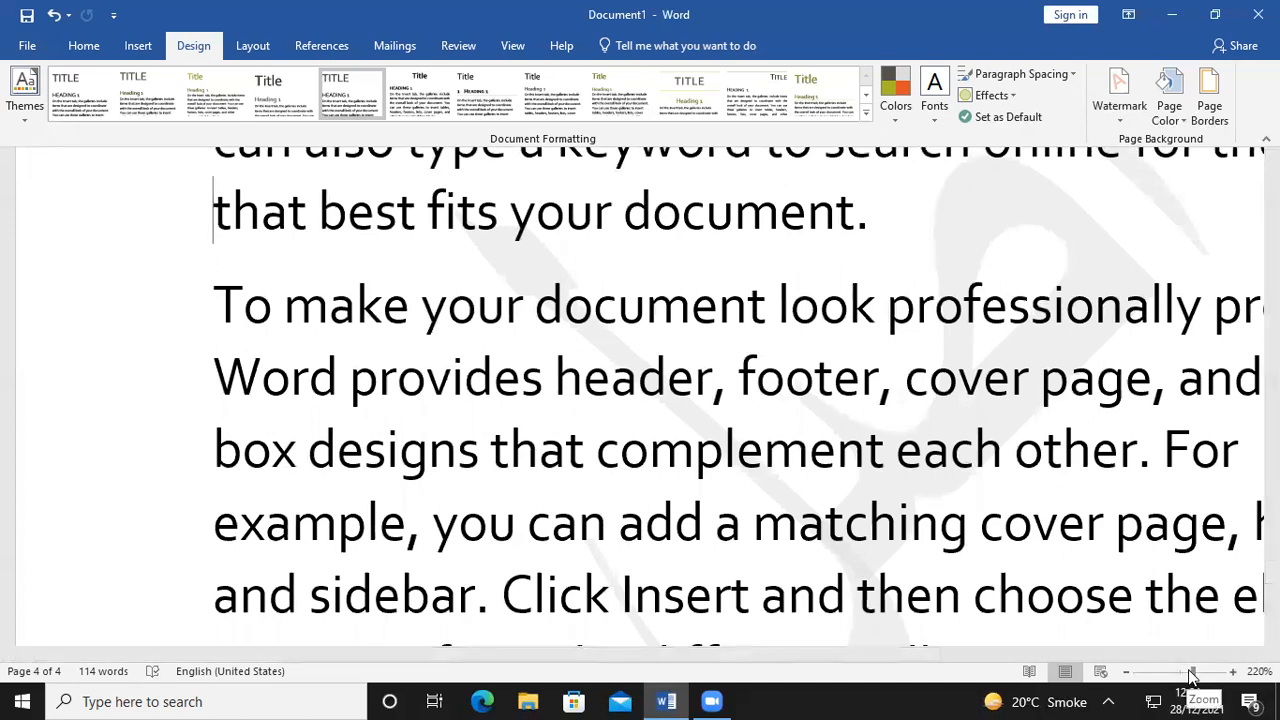
drag(1190, 676, 1182, 671)
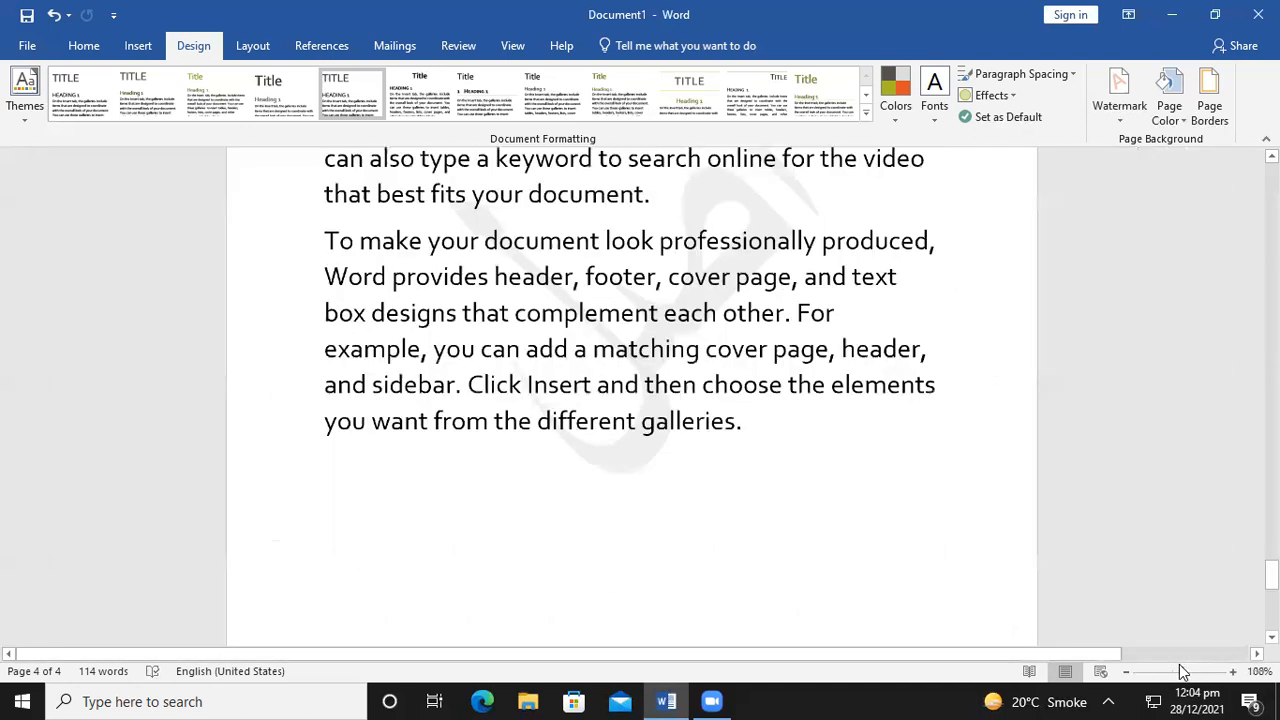
click(881, 500)
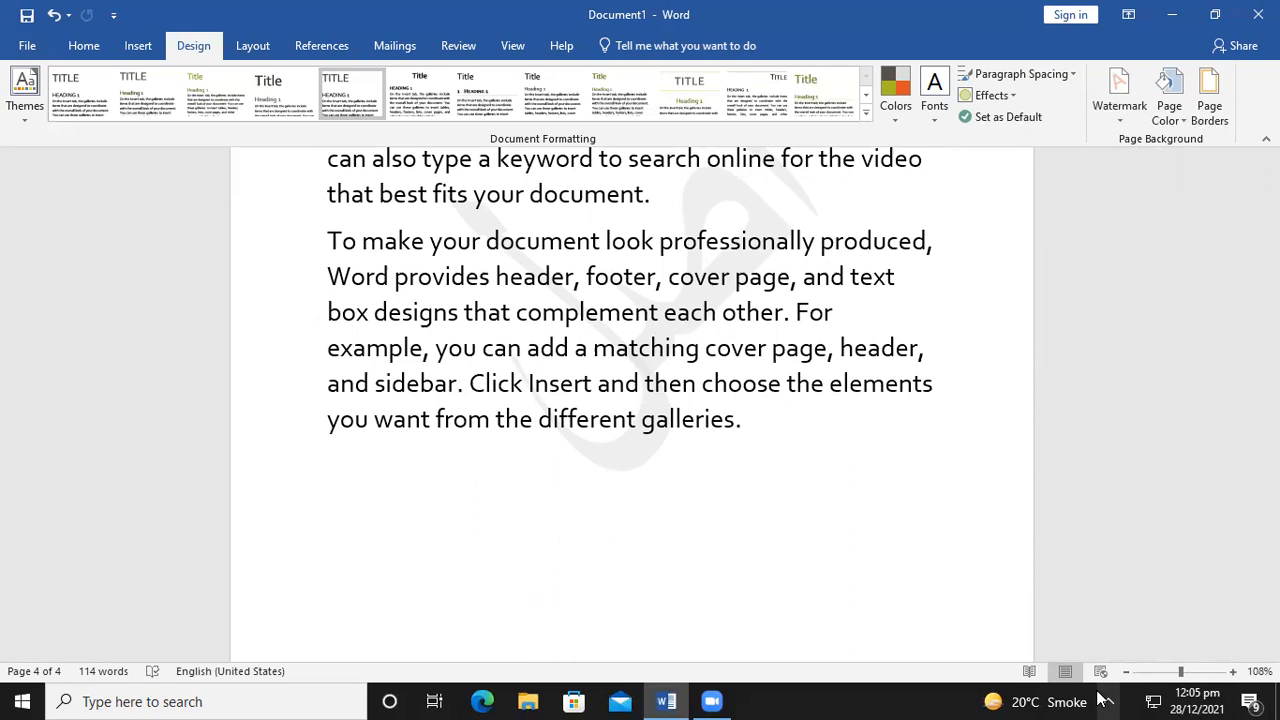
Reopen the Custom Watermark dialog and browse the preset Urdu watermark texts
click(1122, 100)
click(962, 518)
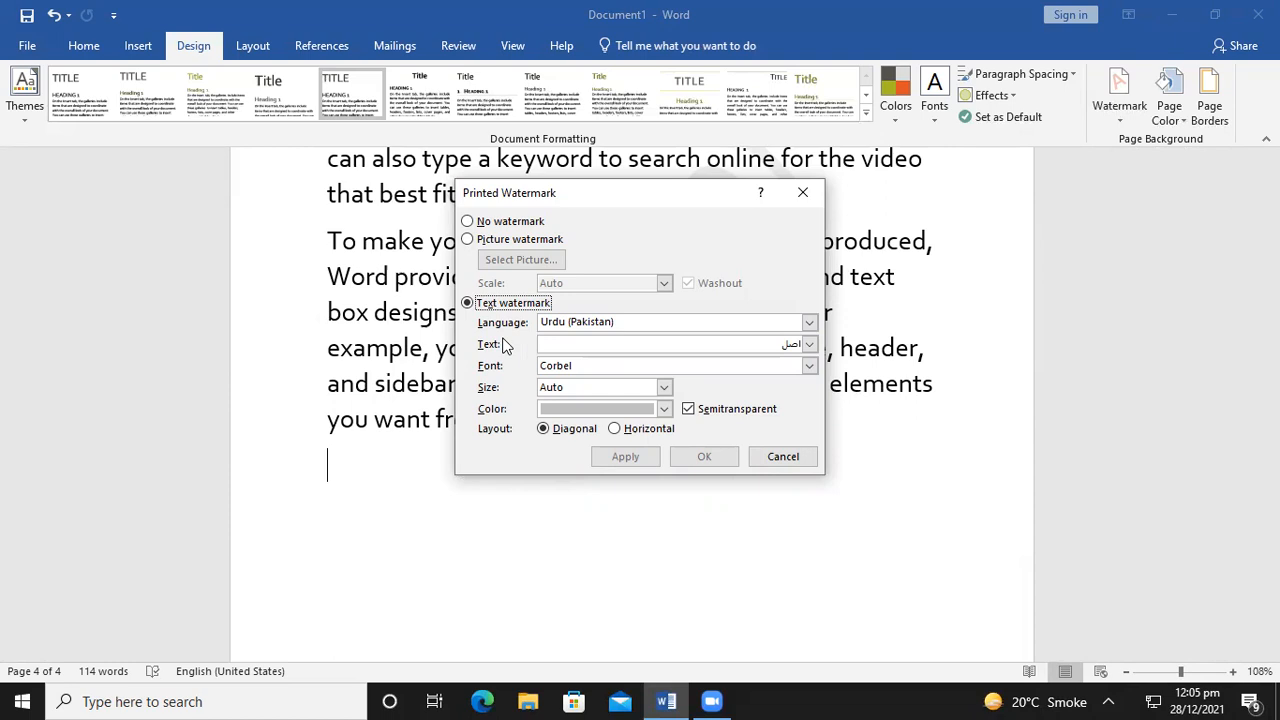
click(810, 344)
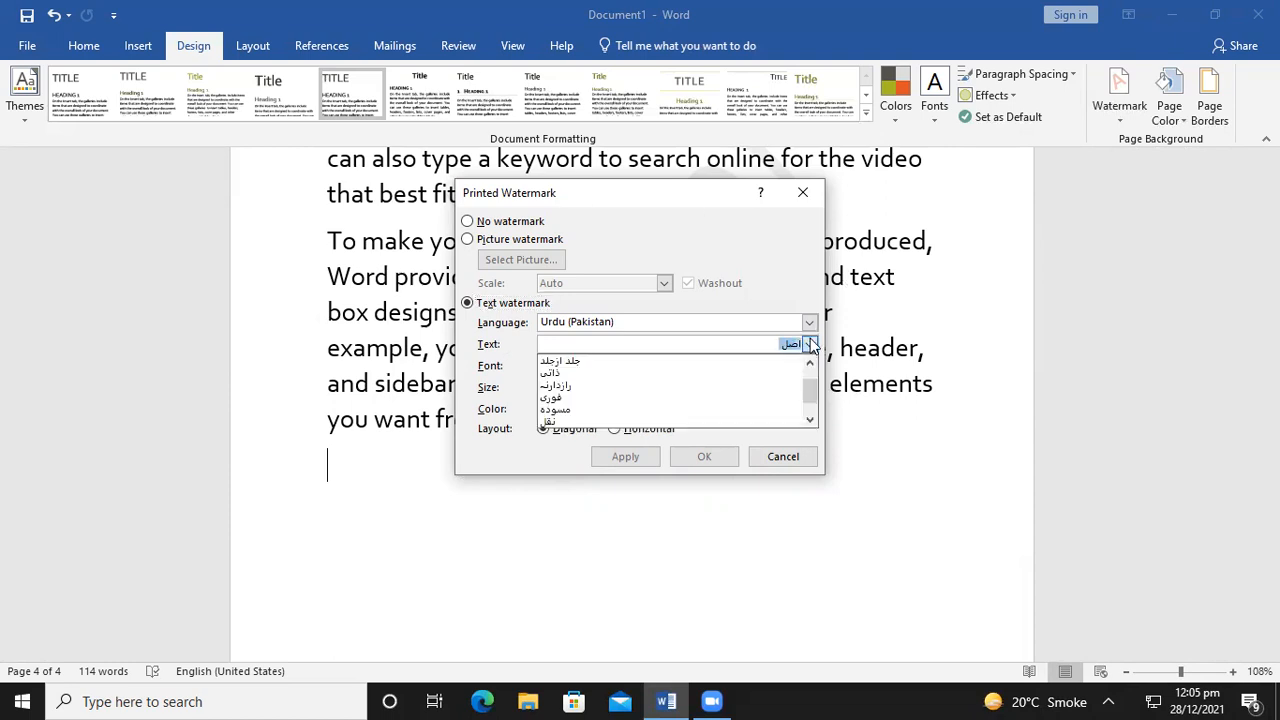
drag(811, 385, 810, 405)
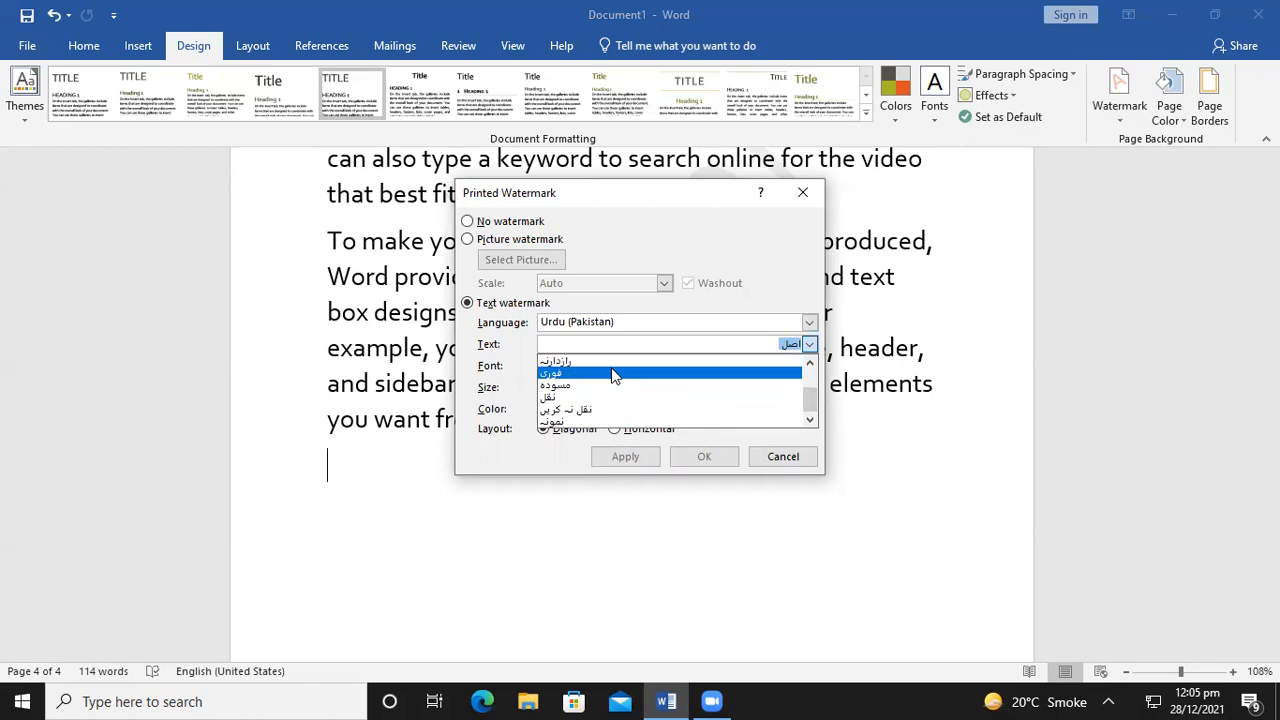
drag(810, 415, 815, 392)
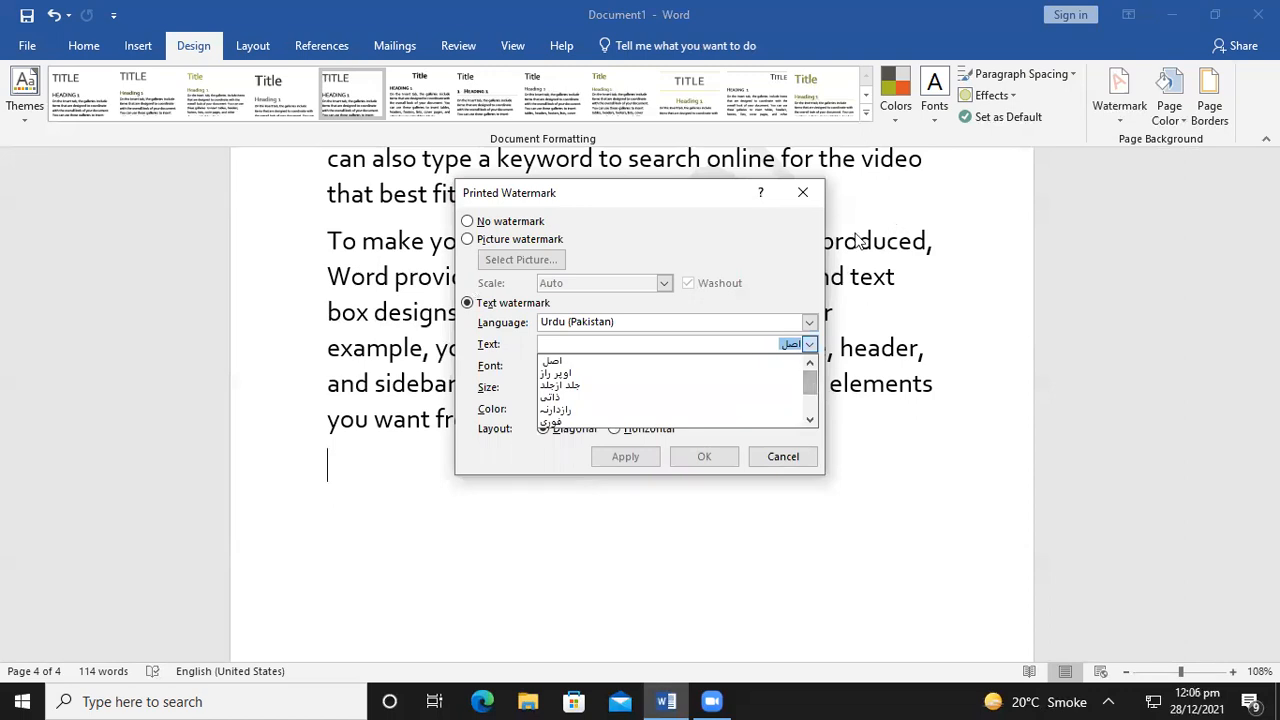
click(807, 323)
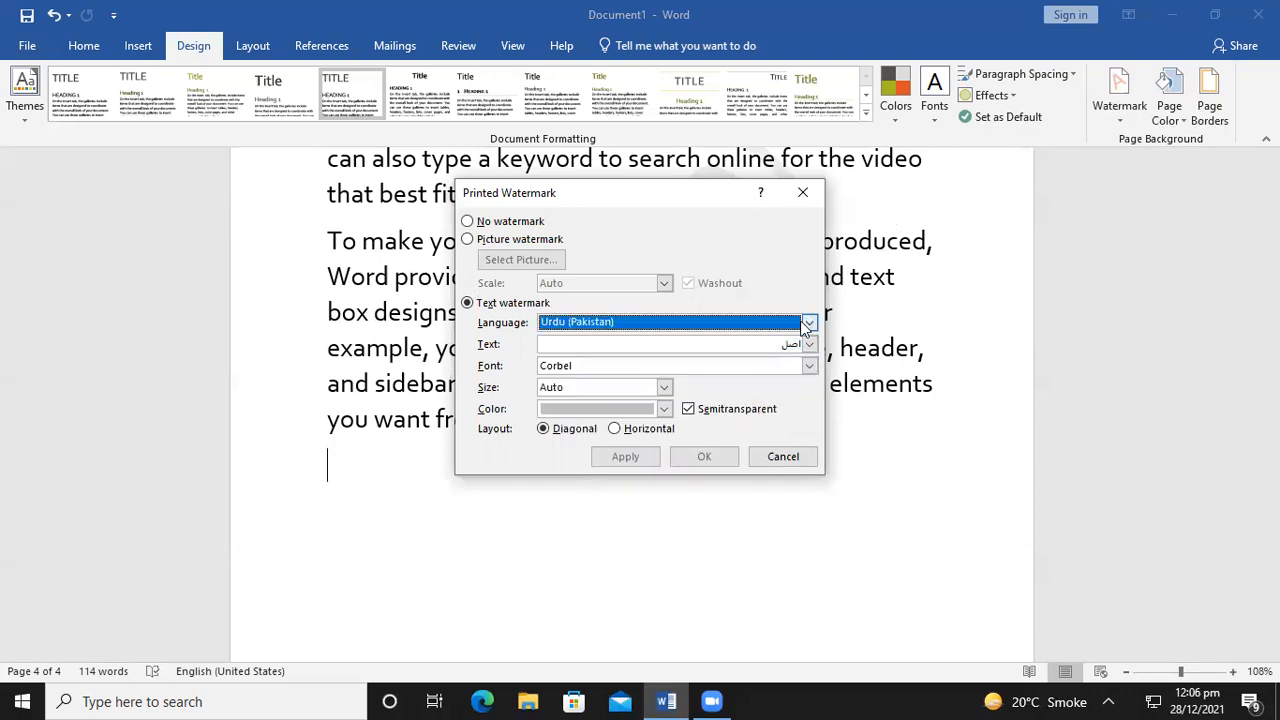
click(807, 323)
Set the language to English (United States) and replace ASAP with MOUAVIZ
click(807, 324)
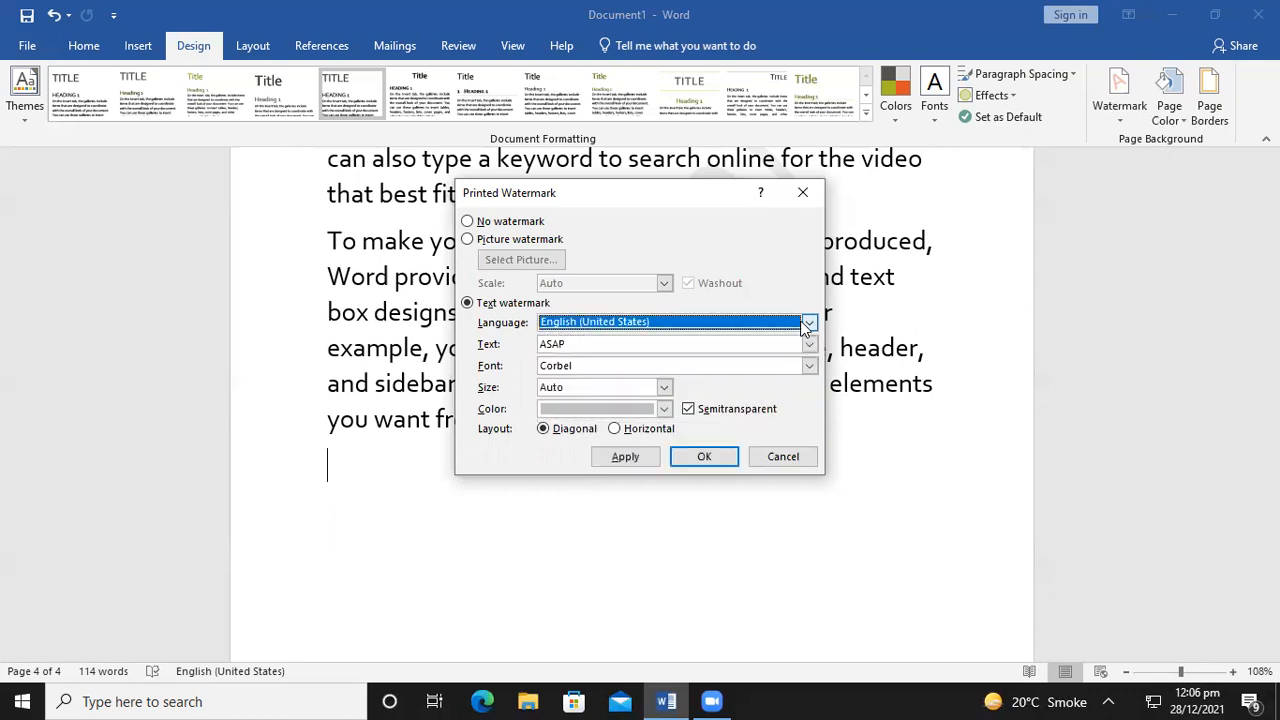
click(614, 344)
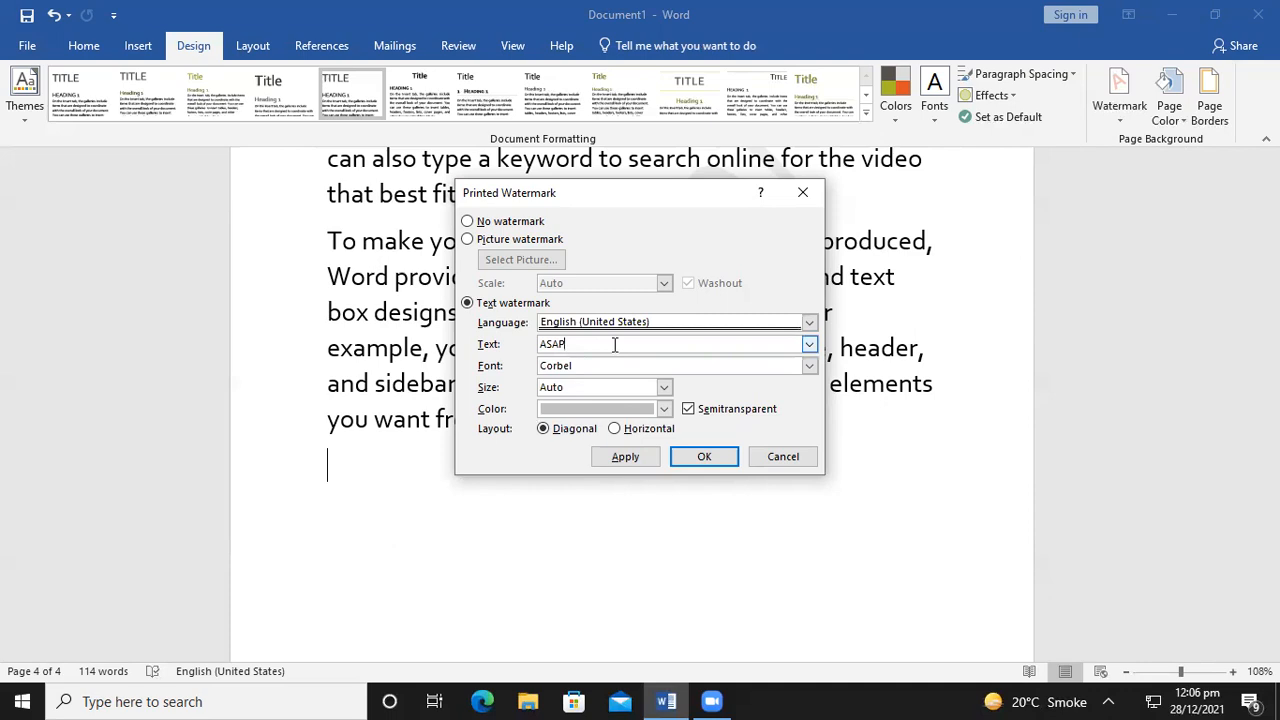
key(BackSpace)
key(BackSpace)
key(BackSpace)
key(BackSpace)
text(MOUAVIZ)
Choose Yu Gothic UI as the watermark font and close the dialog
click(809, 366)
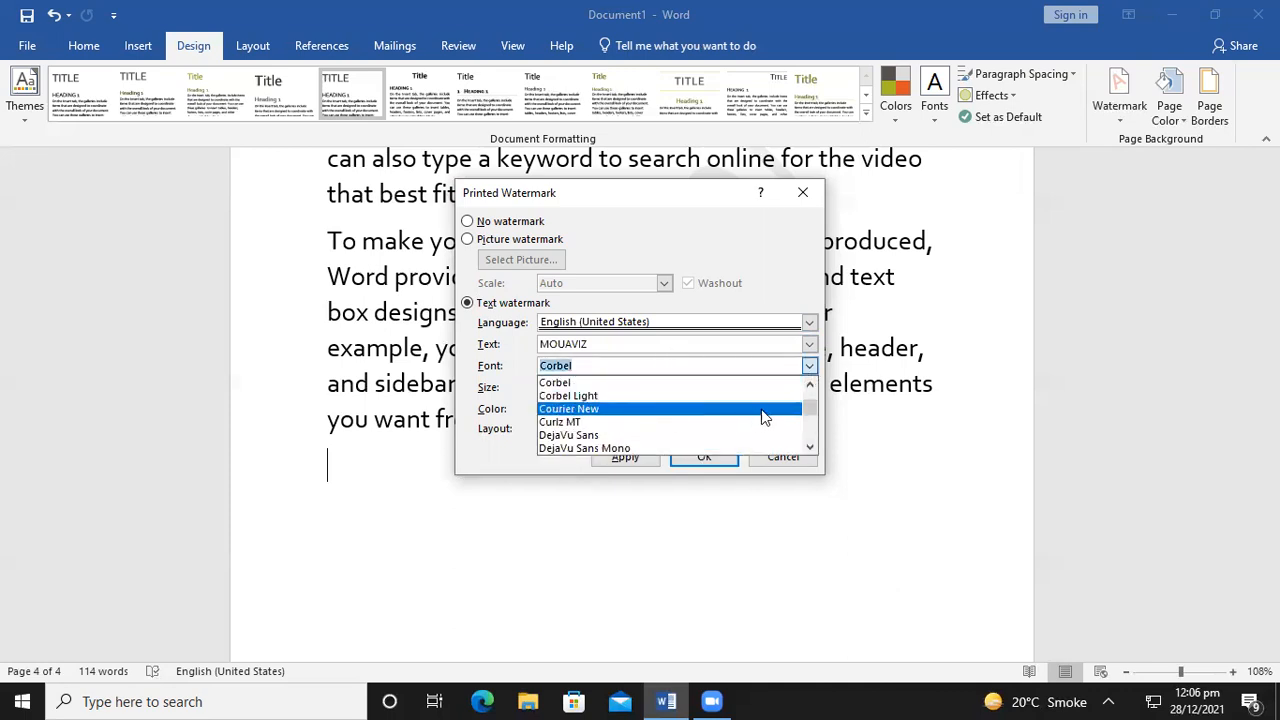
scroll(812, 406, up, 2)
drag(810, 414, 804, 431)
click(630, 410)
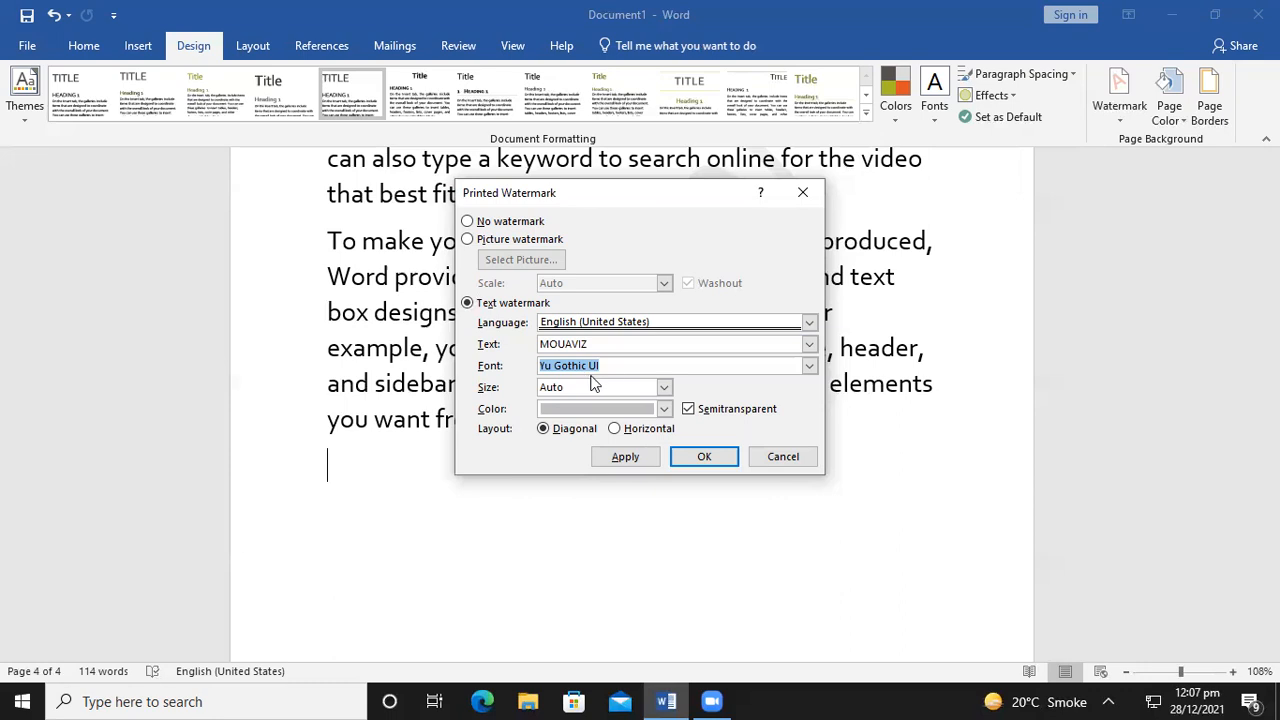
click(805, 193)
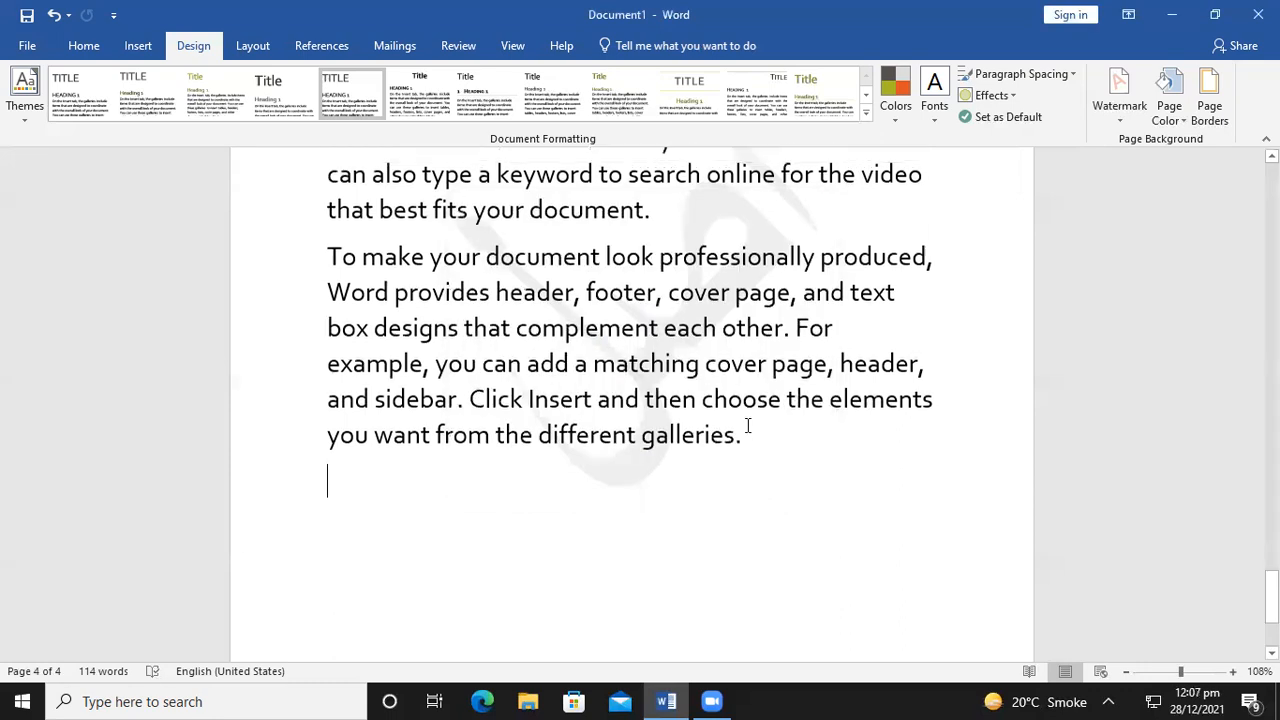
Select the last paragraph and preview Home fonts, keeping it in Corbel
scroll(748, 426, up, 1)
drag(743, 516, 320, 333)
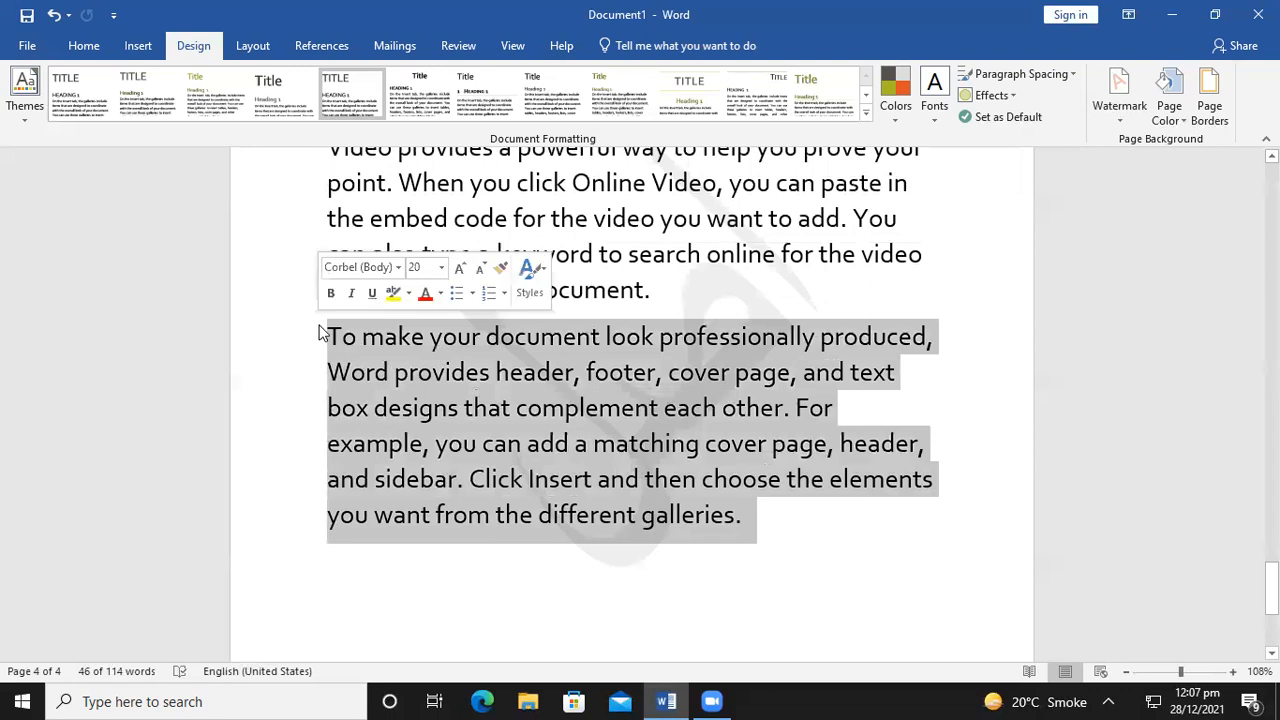
click(85, 44)
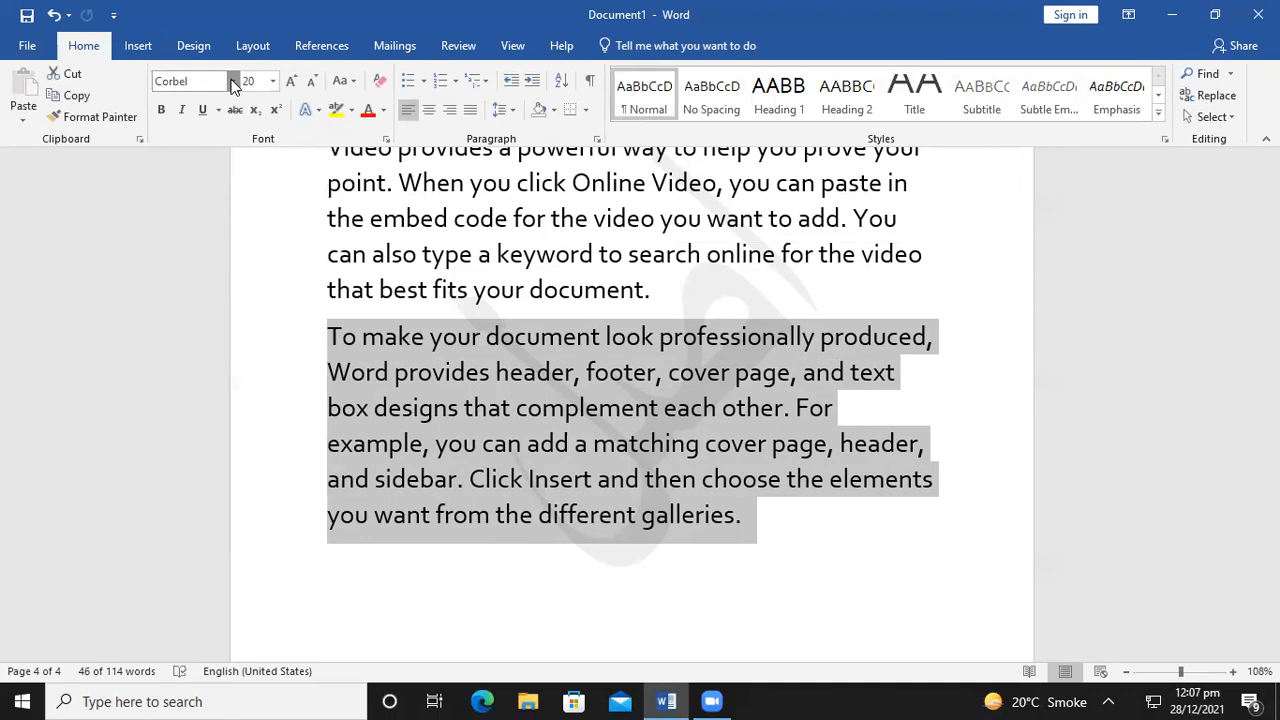
click(232, 84)
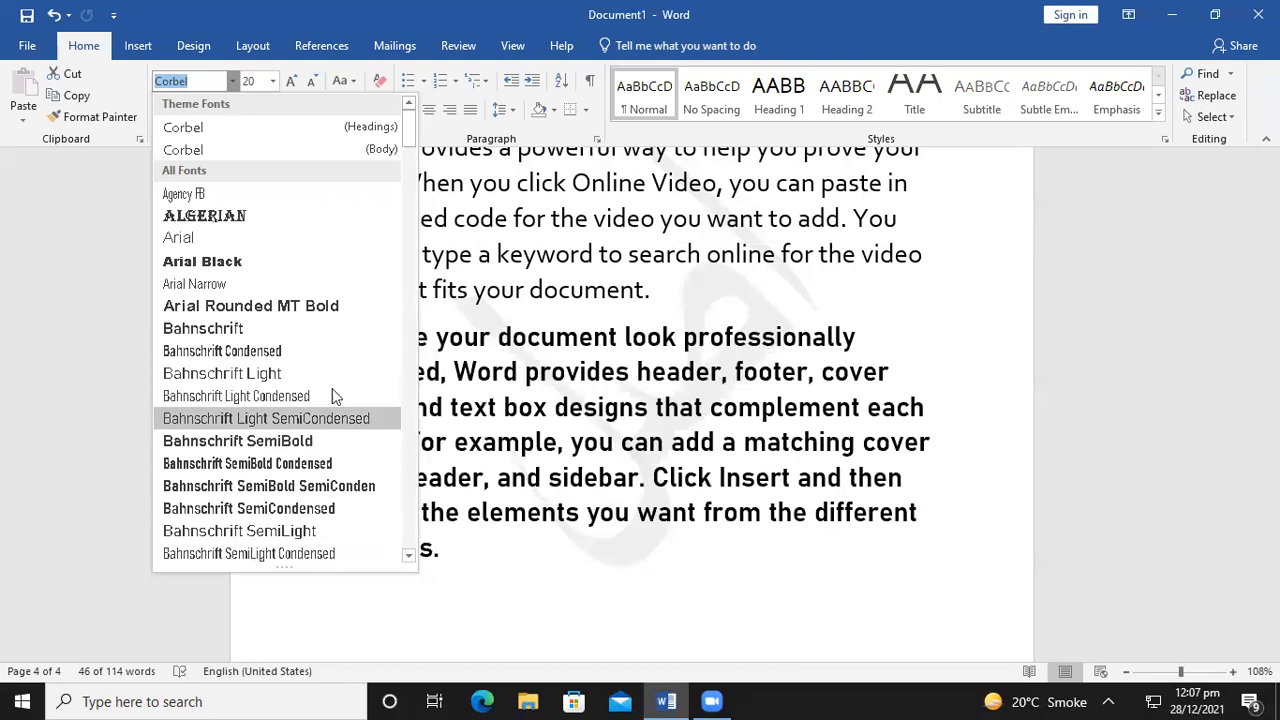
drag(405, 130, 408, 196)
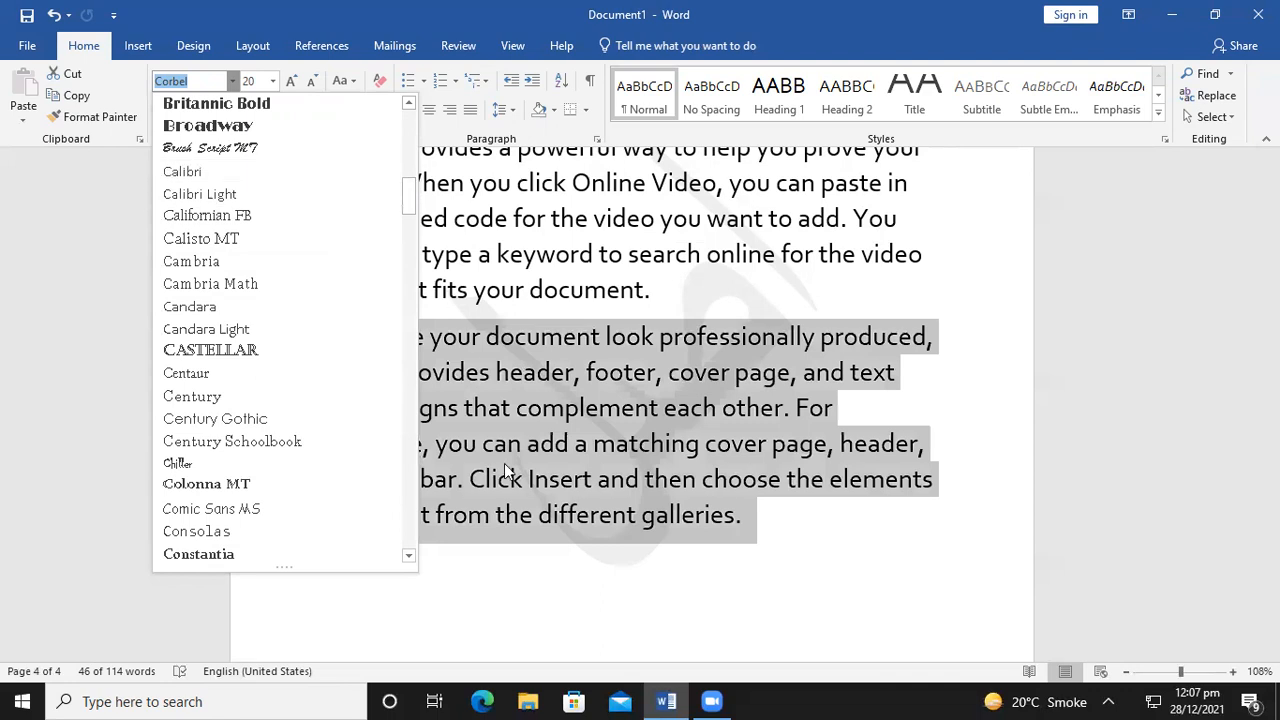
click(512, 484)
Open Design > Watermark > Custom Watermark
scroll(557, 205, up, 2)
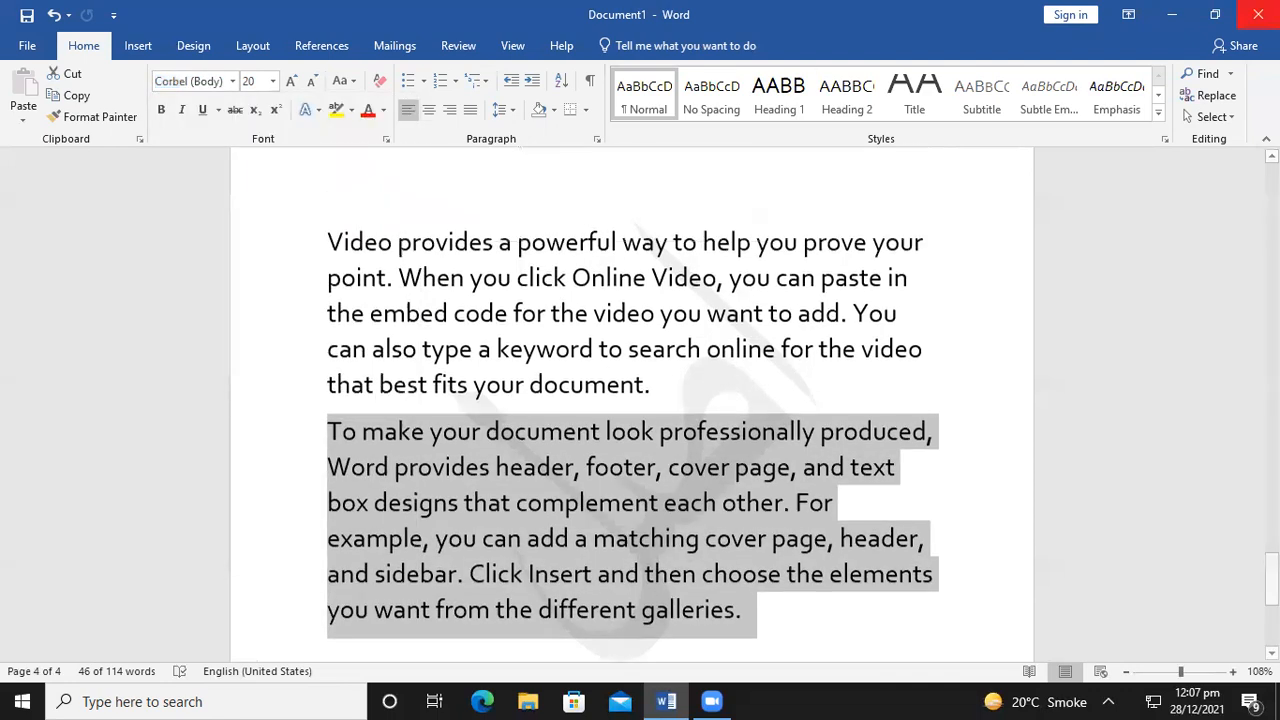
click(193, 45)
click(1117, 100)
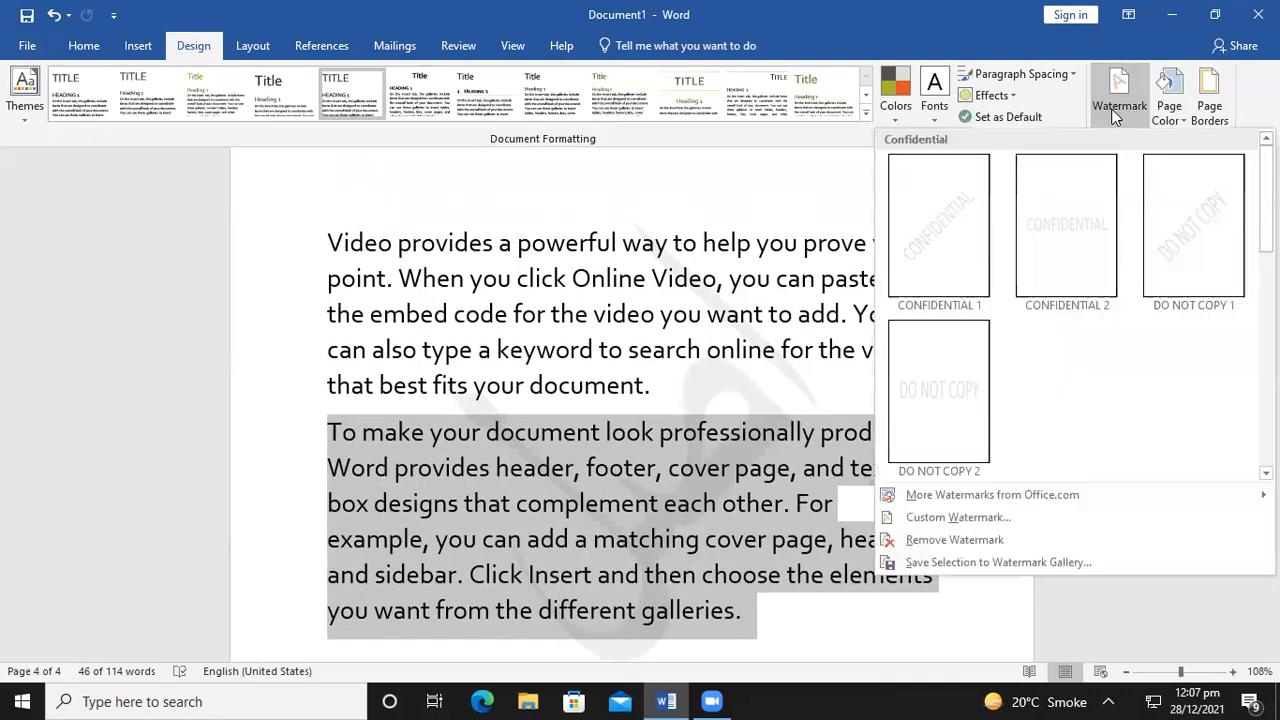
click(928, 512)
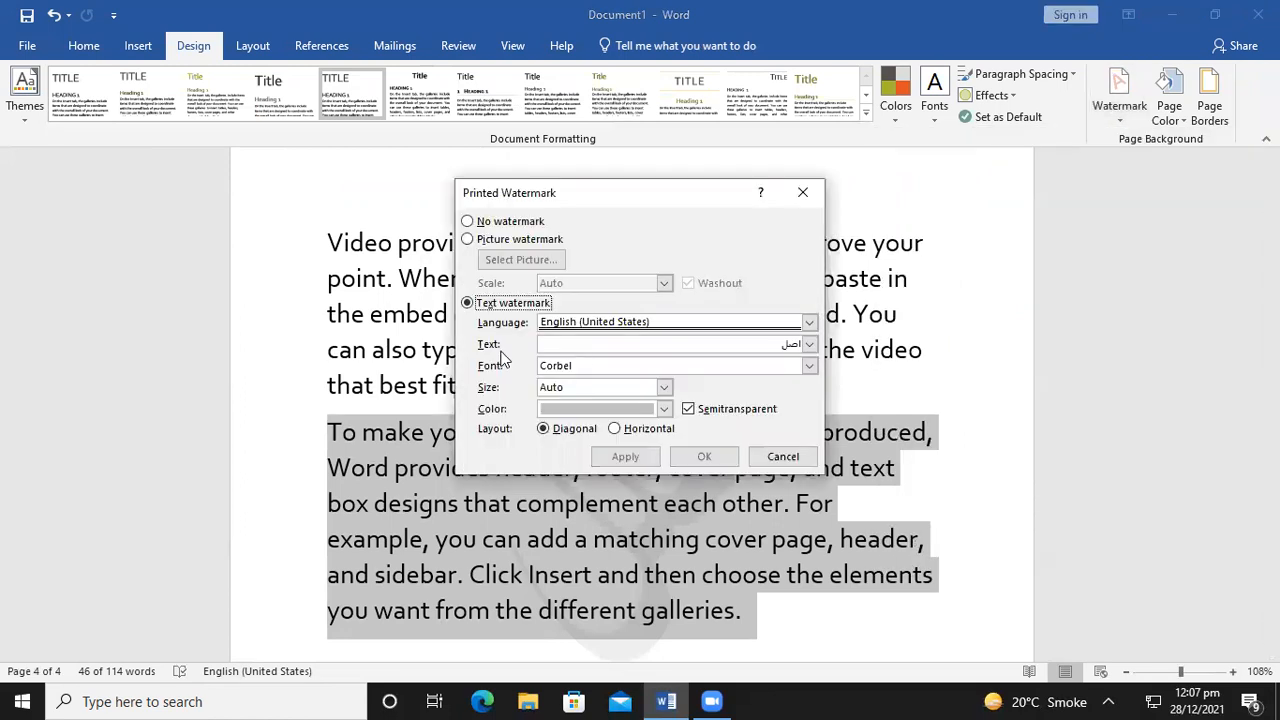
Set the language to English (United States) and the watermark text to MOUAVIZ
click(640, 322)
key(e)
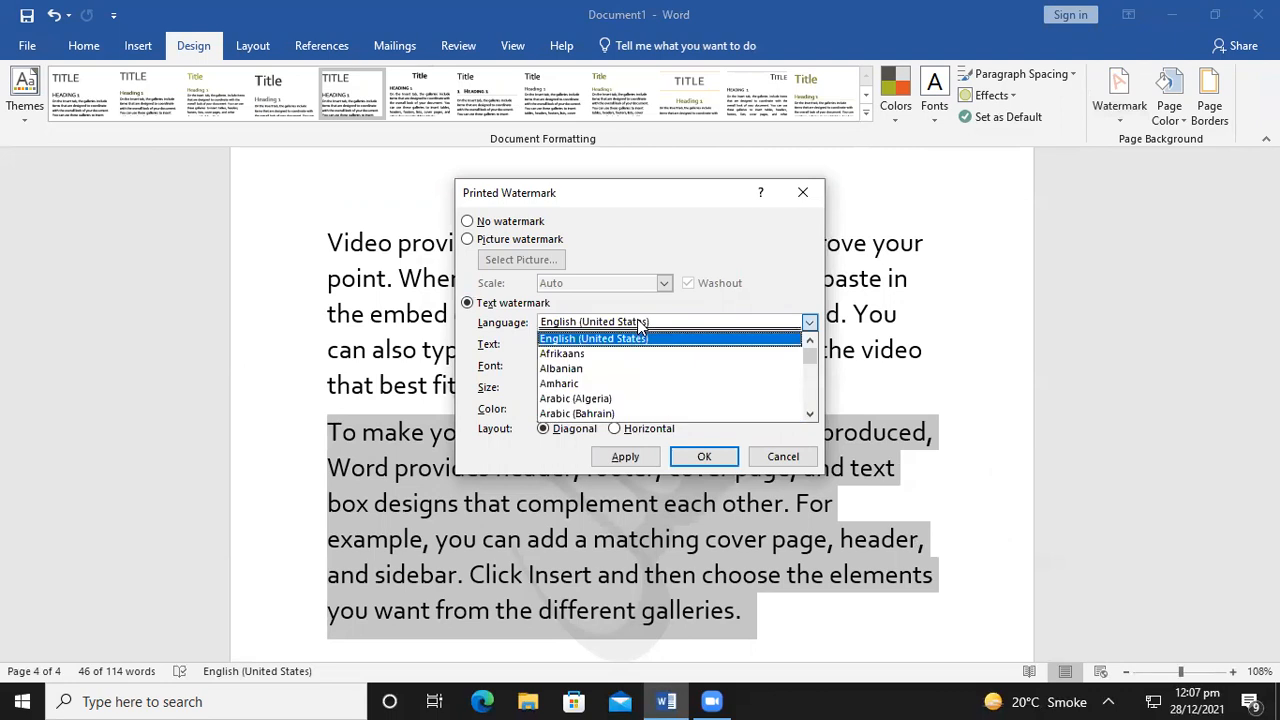
click(640, 327)
click(585, 344)
key(BackSpace)
key(BackSpace)
key(BackSpace)
key(BackSpace)
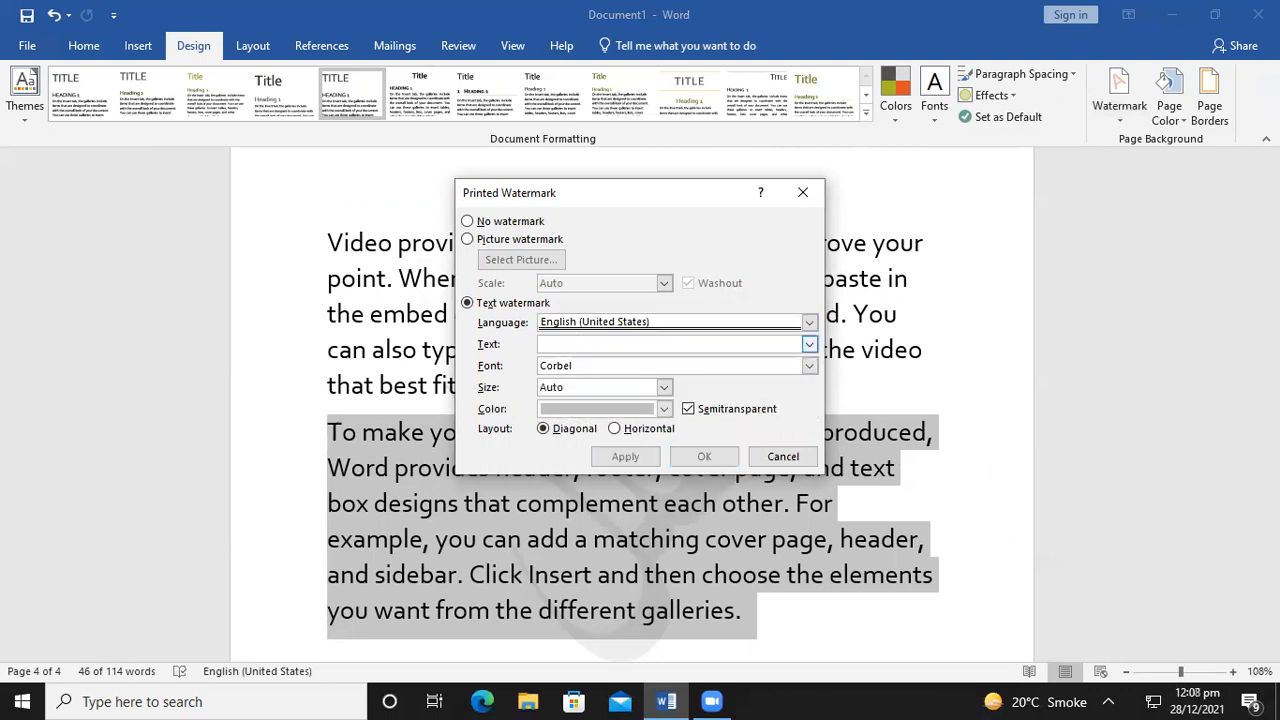
text(MOUA)
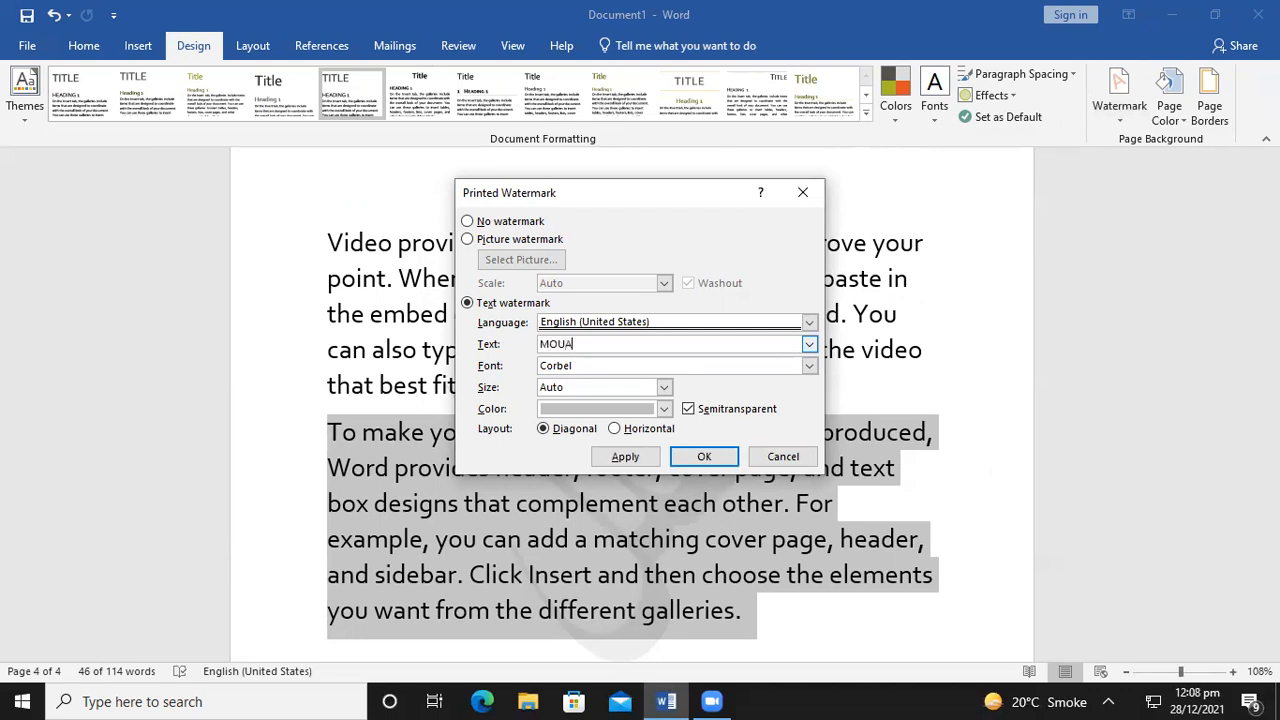
text(VIZ)
key(Tab)
Give the watermark French Script MT font, size 144, and dark blue colour
click(809, 366)
scroll(723, 395, down, 5)
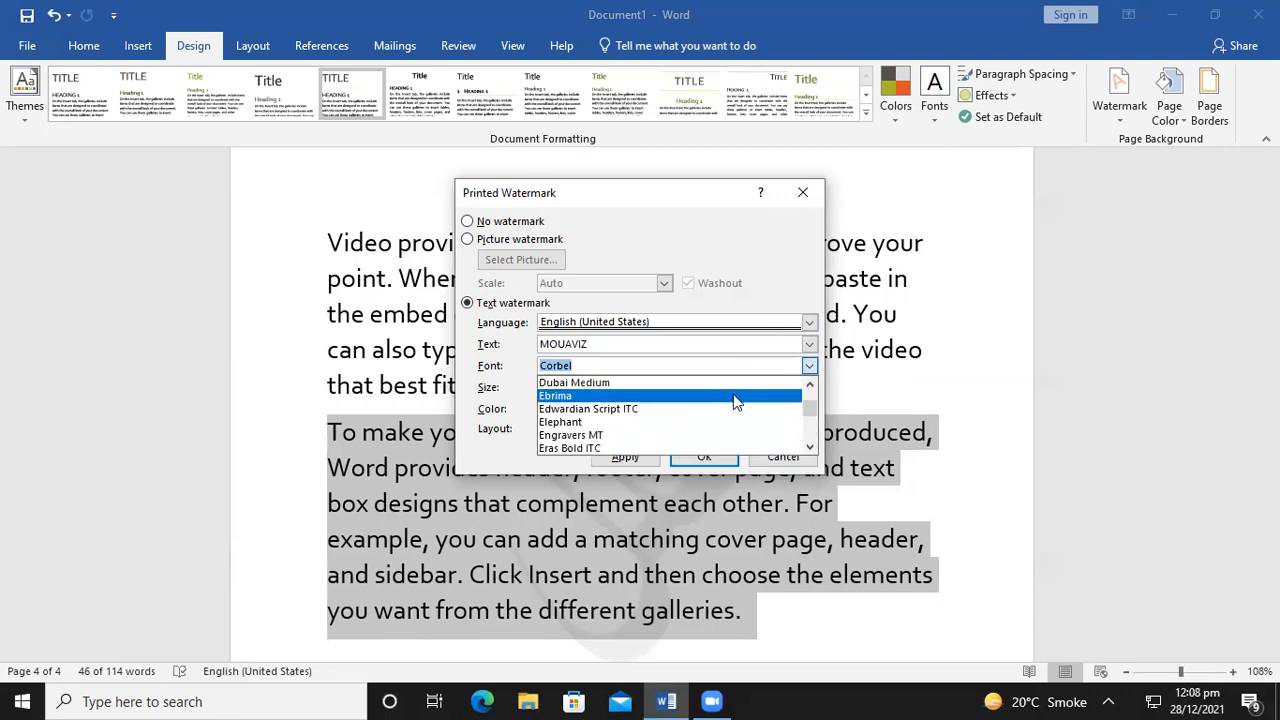
click(590, 435)
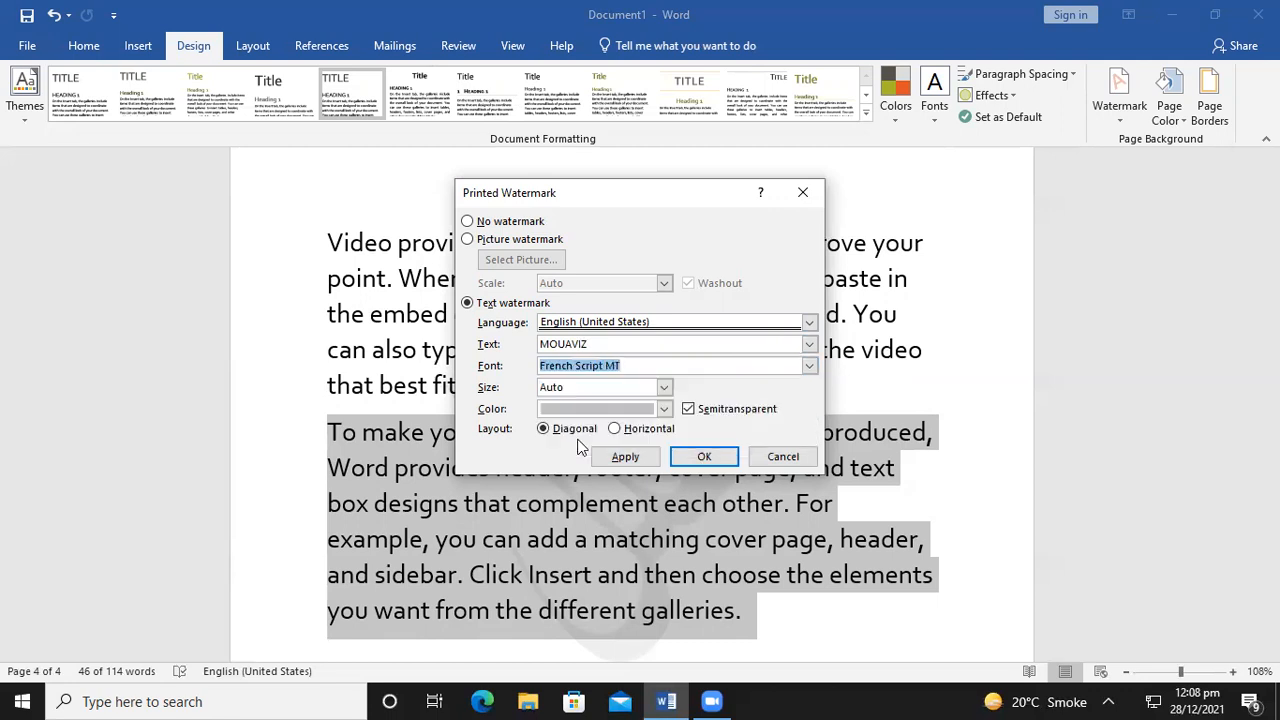
click(664, 388)
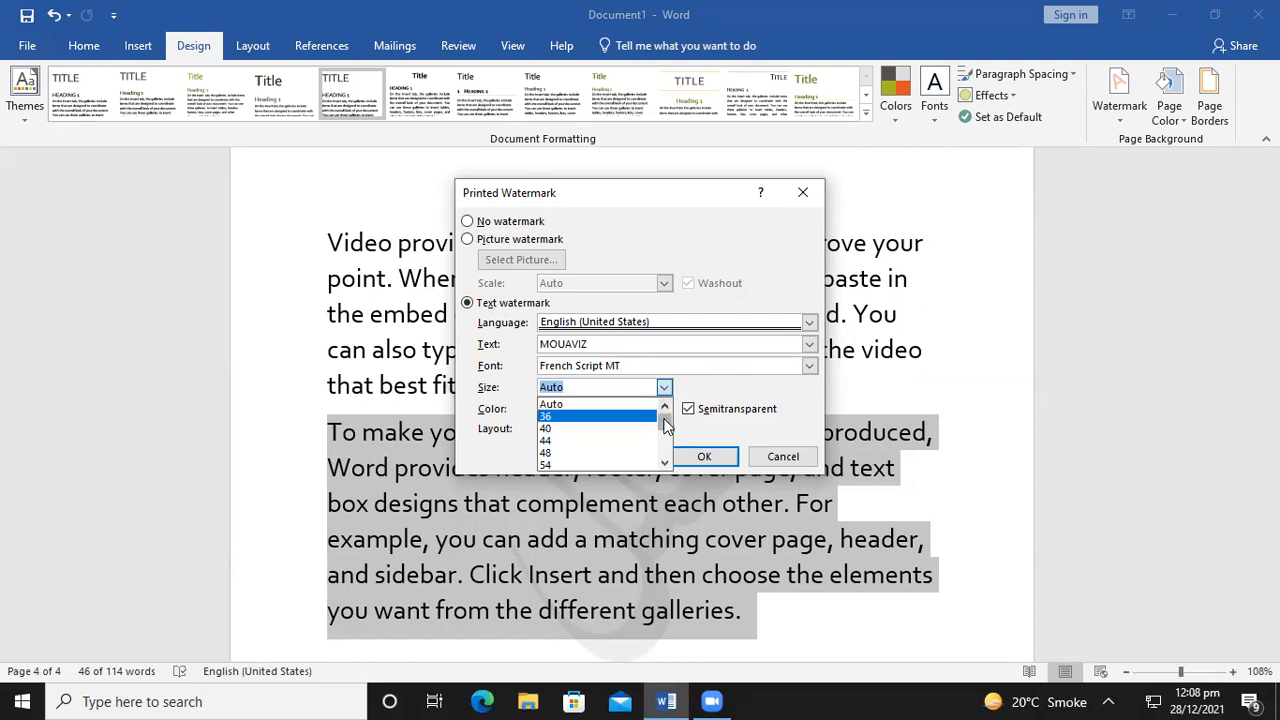
drag(667, 425, 667, 466)
click(579, 465)
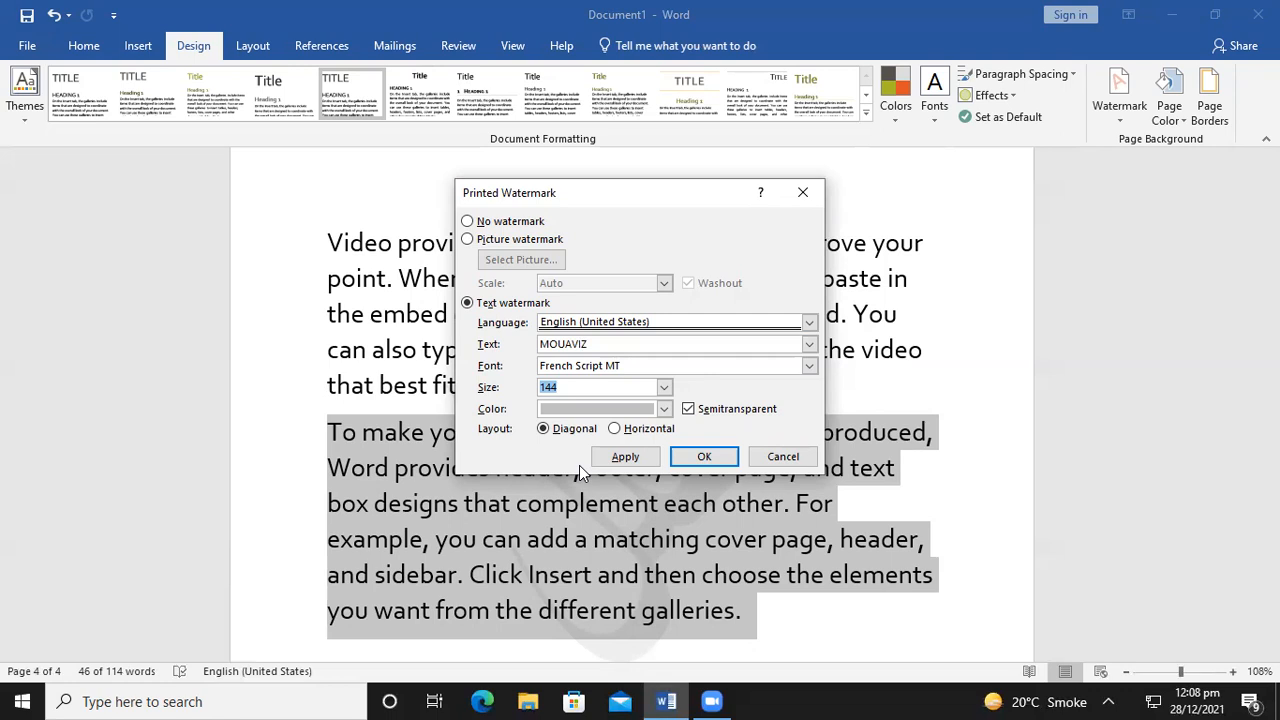
click(664, 409)
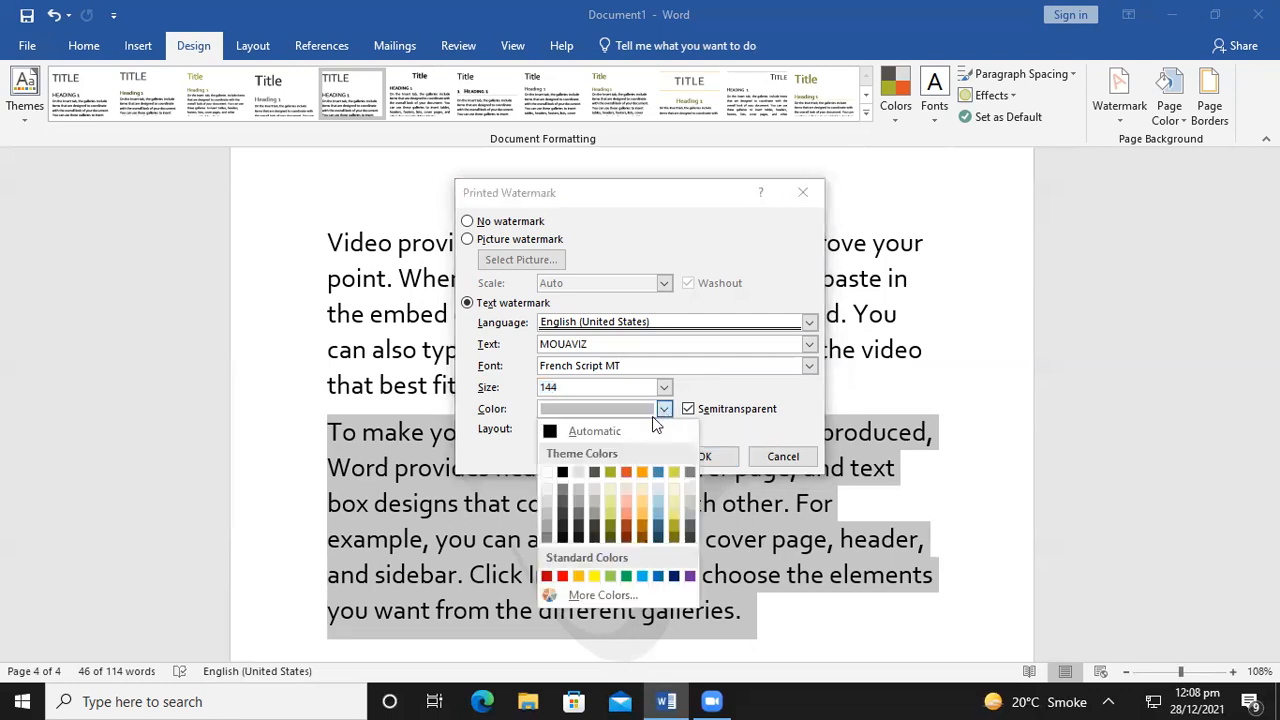
click(673, 577)
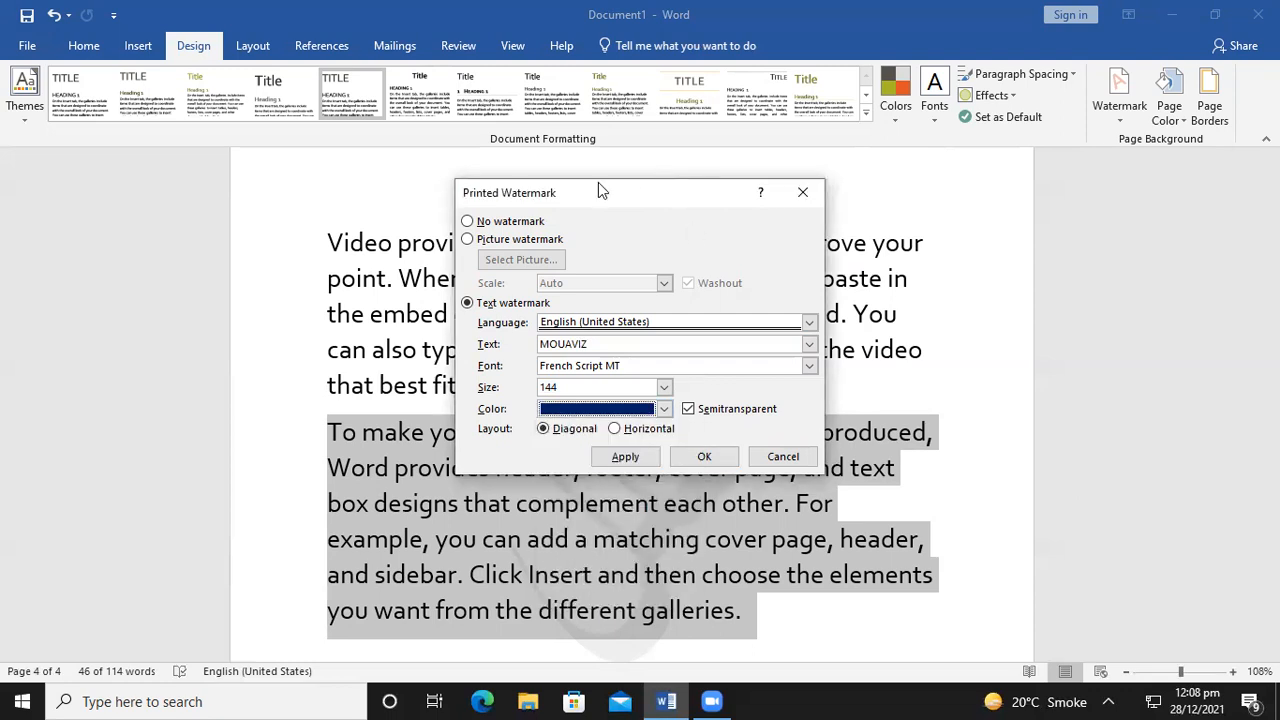
drag(585, 190, 432, 111)
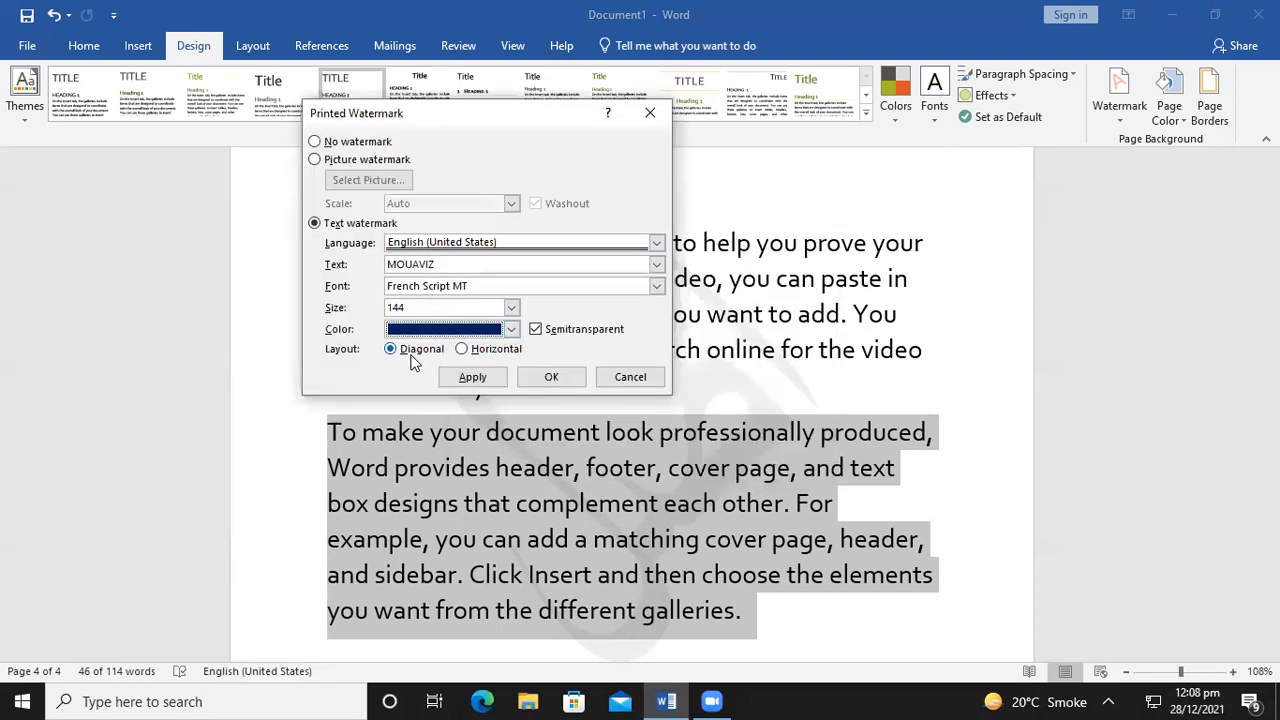
Apply the MOUAVIZ watermark, then switch it to Horizontal layout at size 105
click(472, 378)
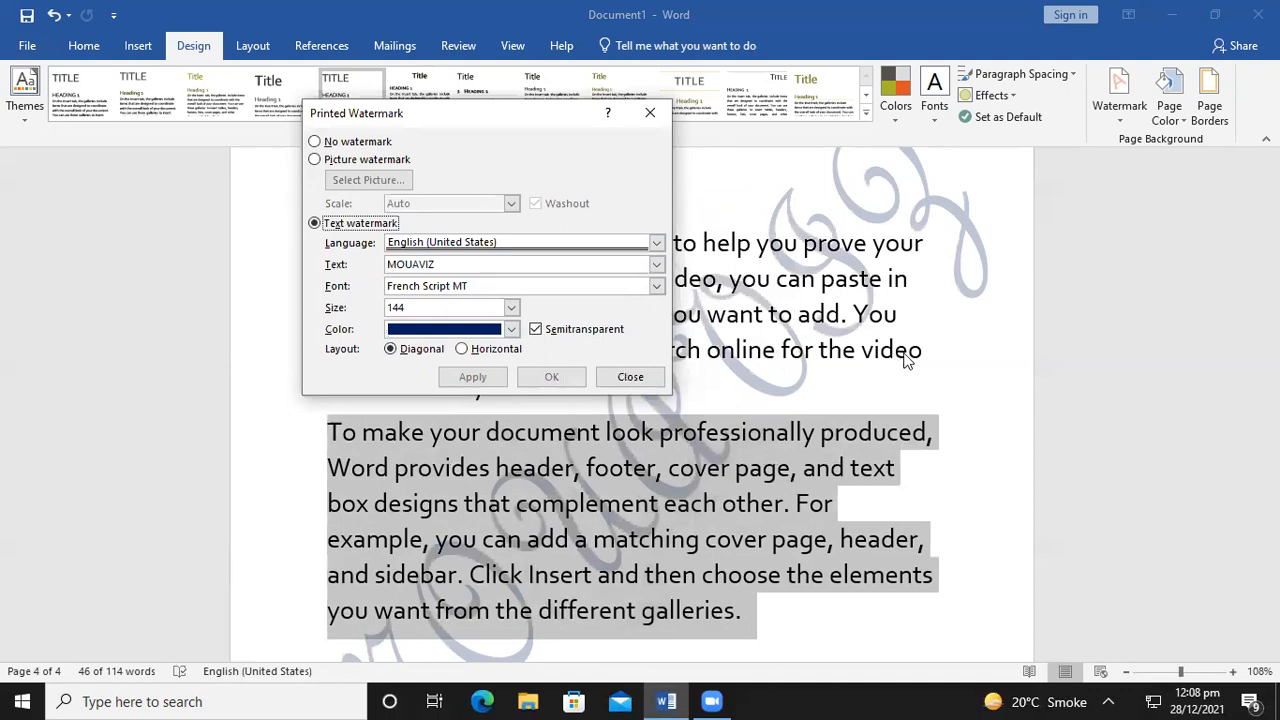
drag(394, 120, 28, 129)
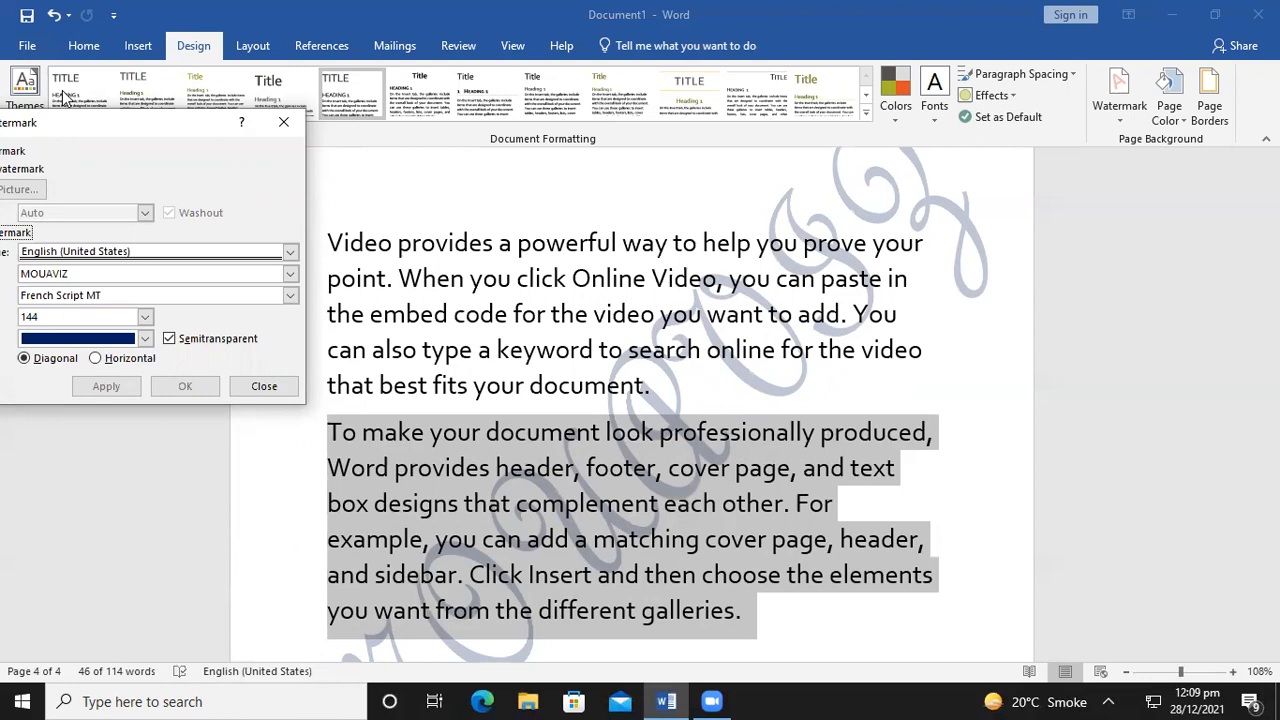
click(97, 359)
click(100, 390)
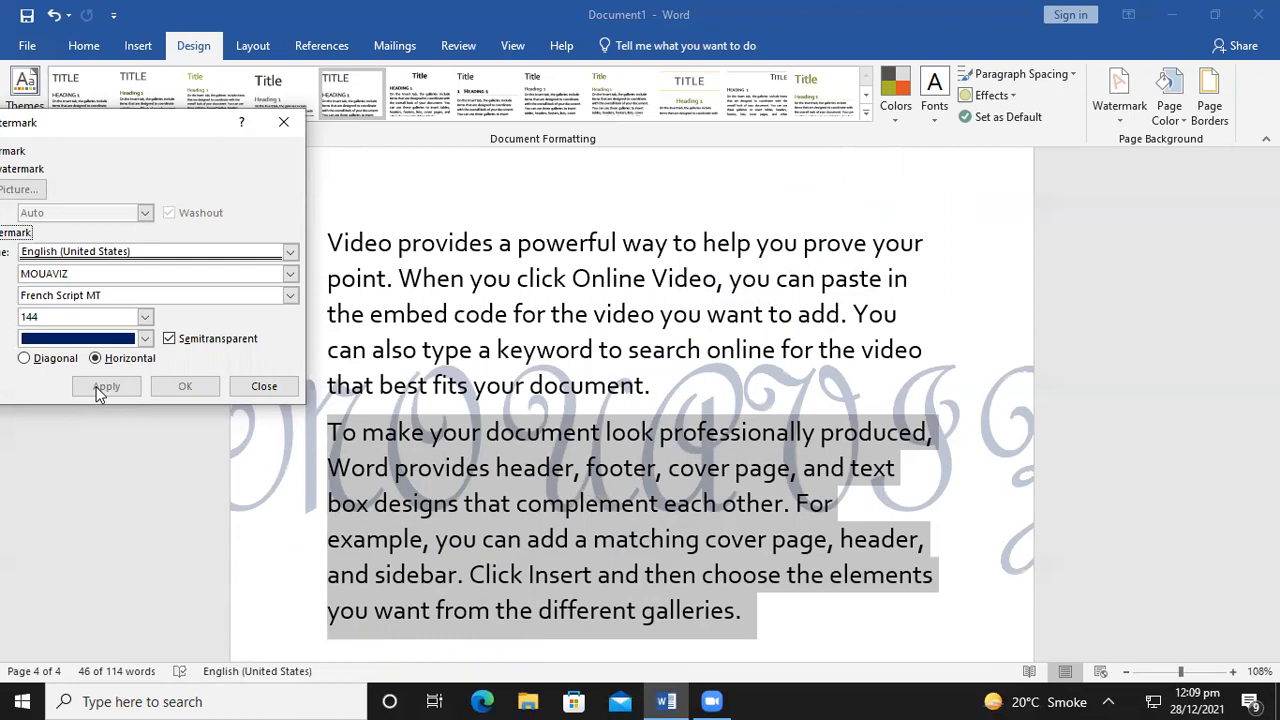
click(145, 316)
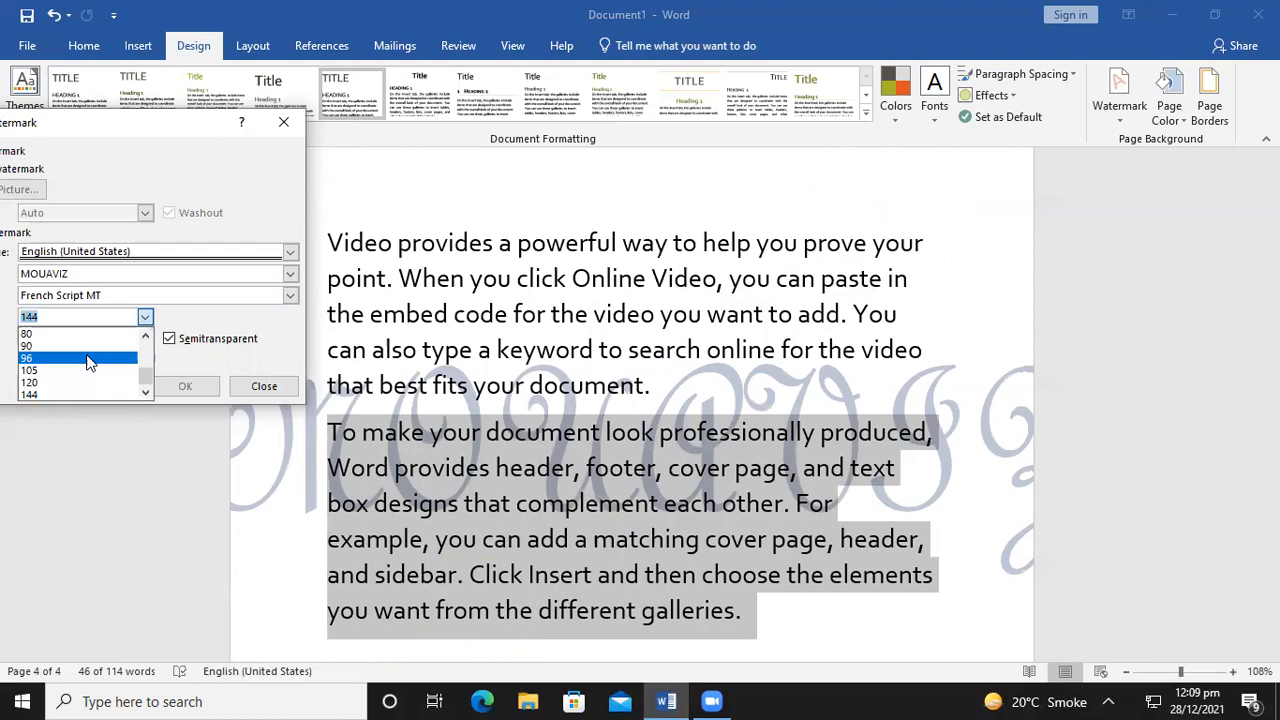
click(95, 370)
click(100, 387)
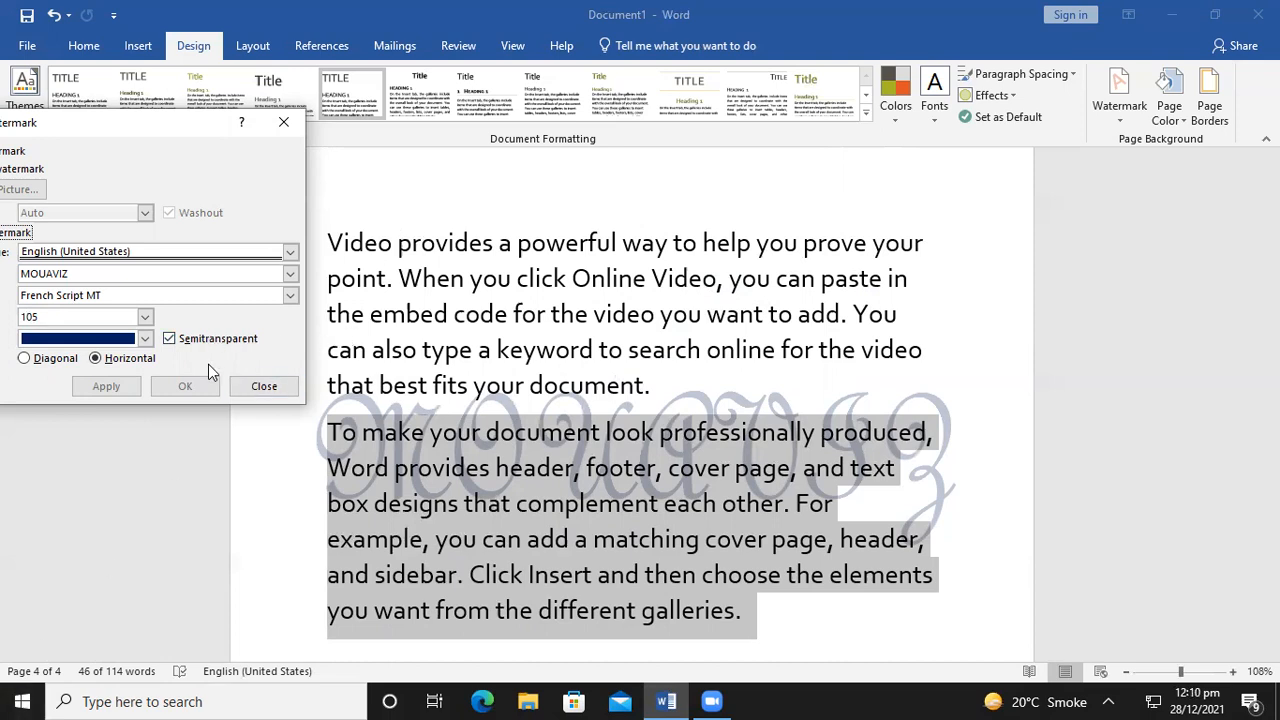
Close the watermark settings and place the cursor after the last paragraph
click(262, 386)
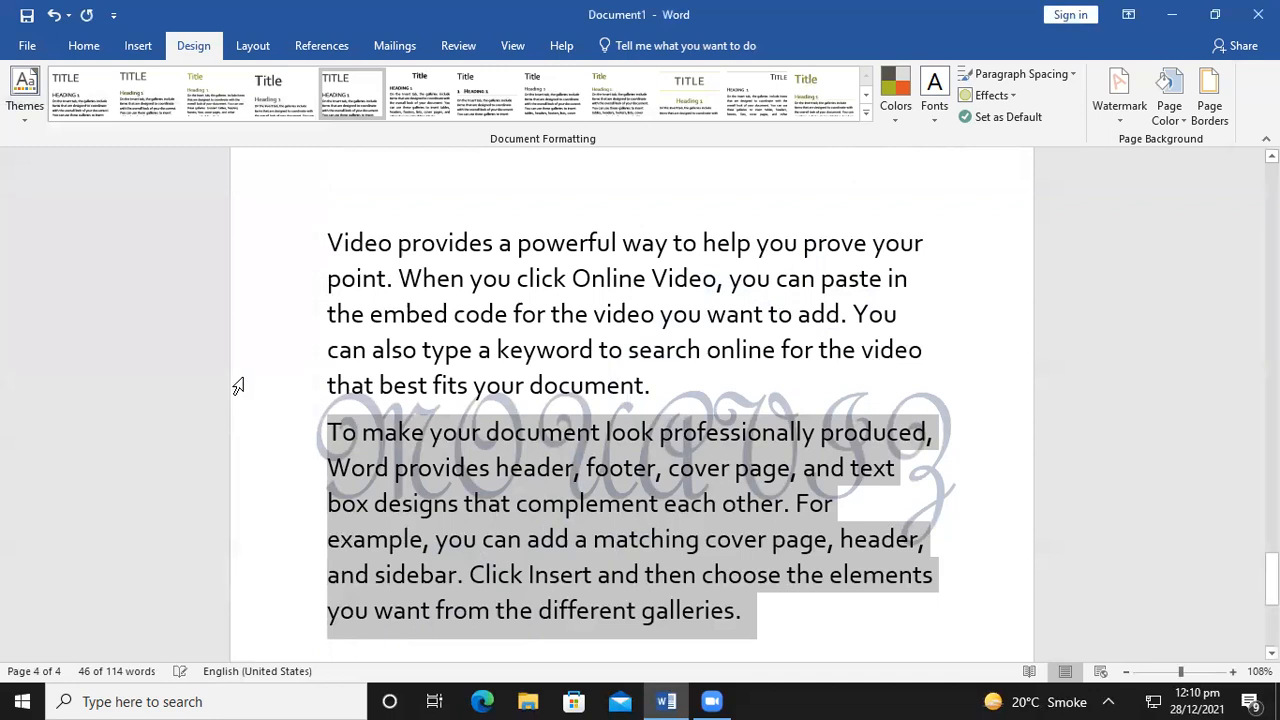
scroll(297, 420, down, 3)
click(471, 597)
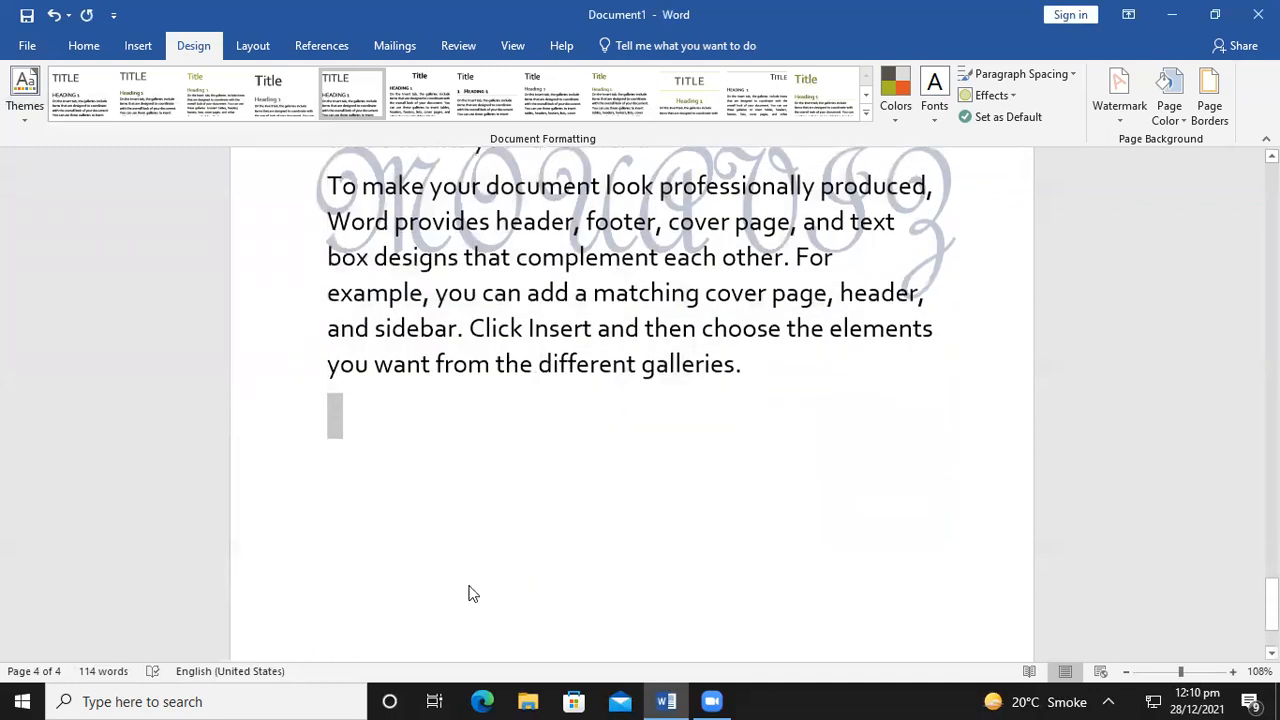
scroll(471, 594, down, 2)
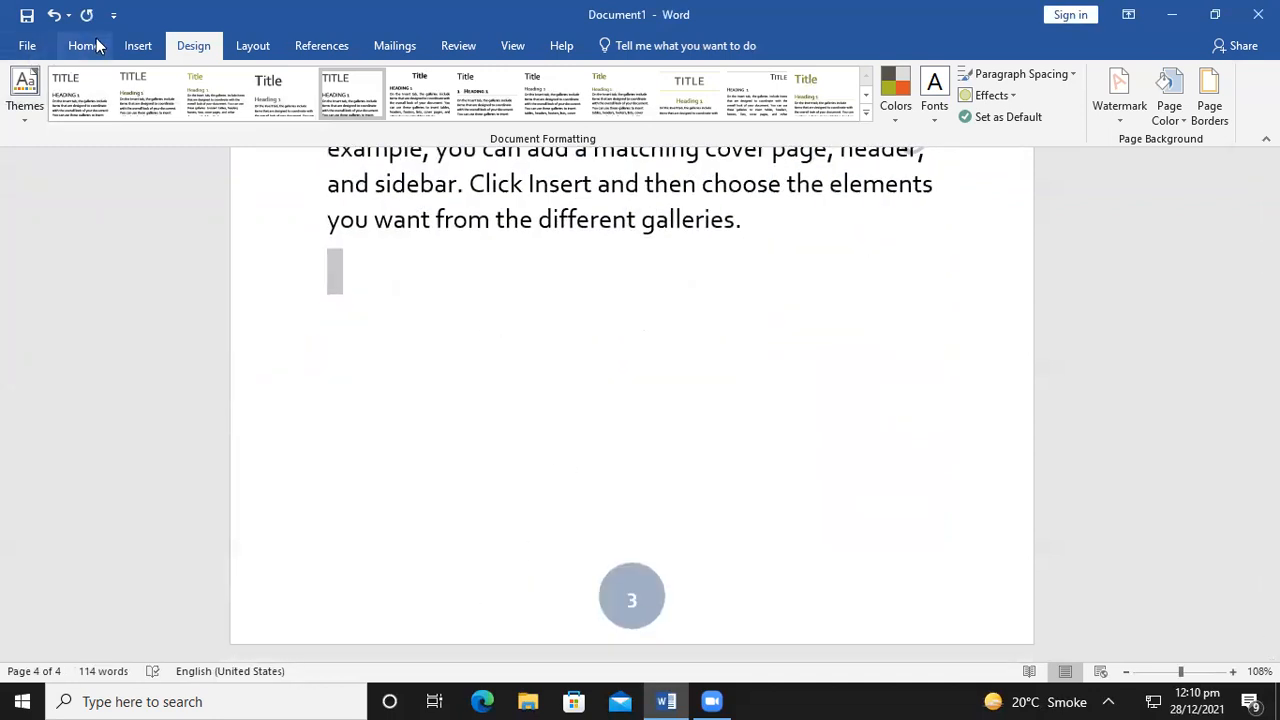
Insert two blank pages after the text from the Insert tab
click(138, 45)
click(51, 95)
scroll(407, 446, down, 3)
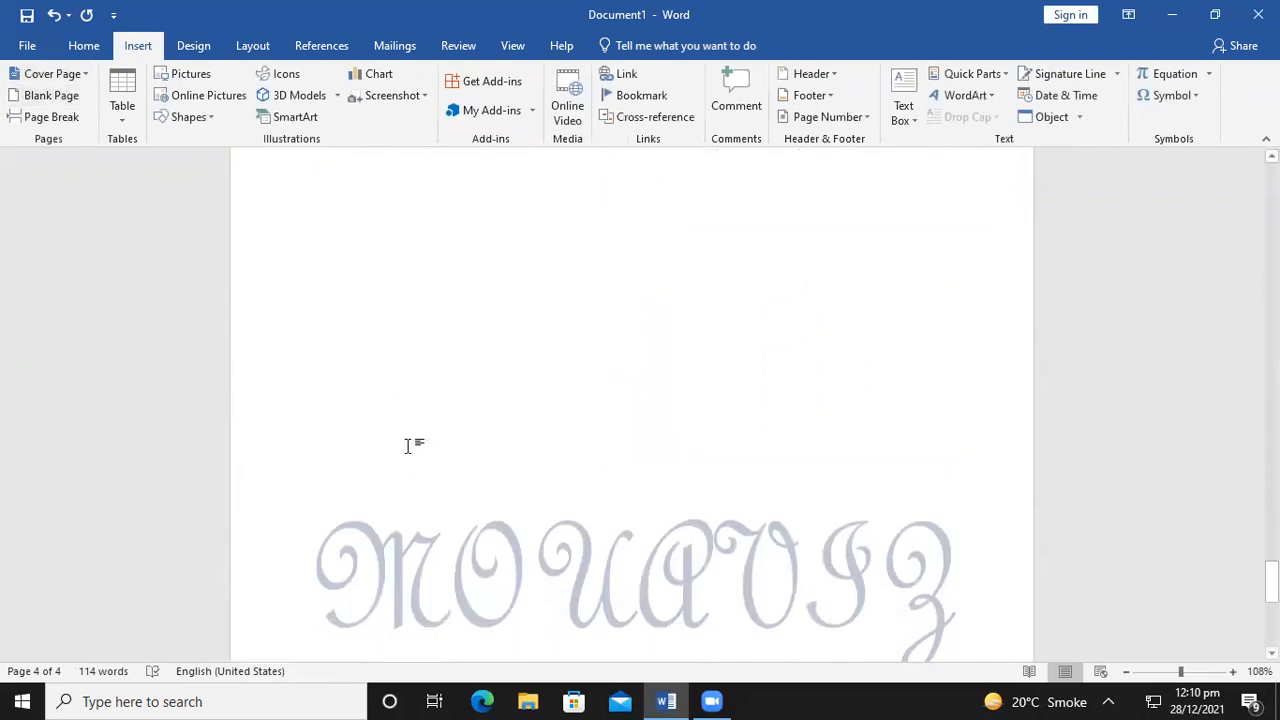
scroll(407, 446, down, 3)
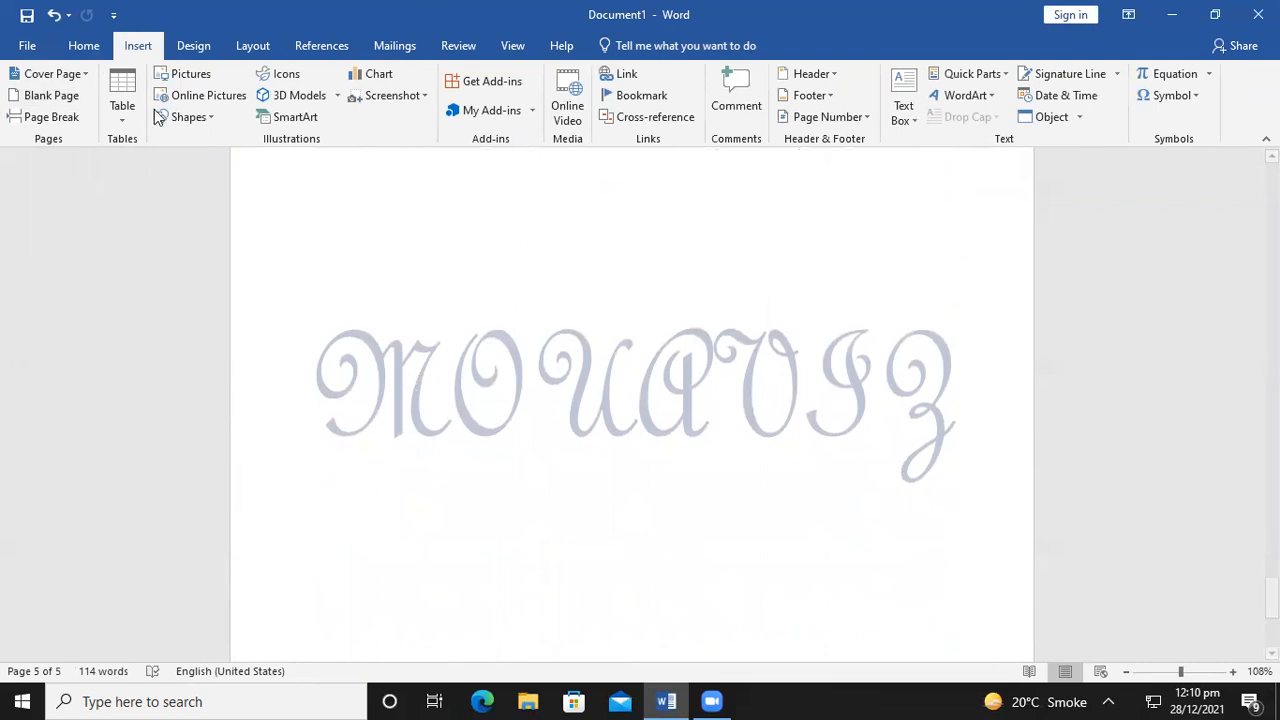
click(51, 95)
scroll(415, 307, down, 8)
scroll(546, 360, up, 5)
scroll(548, 362, up, 15)
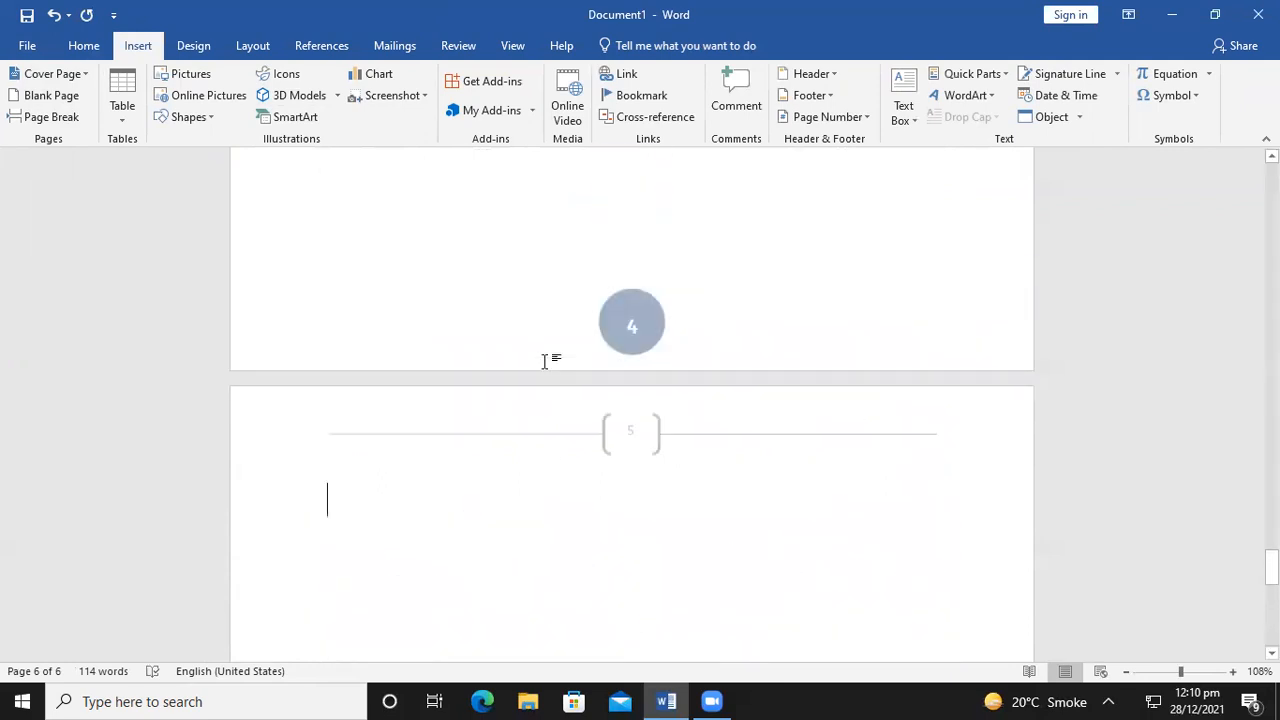
click(199, 50)
Reopen Custom Watermark, type Z in the text box, and apply the Gigi font
click(1120, 98)
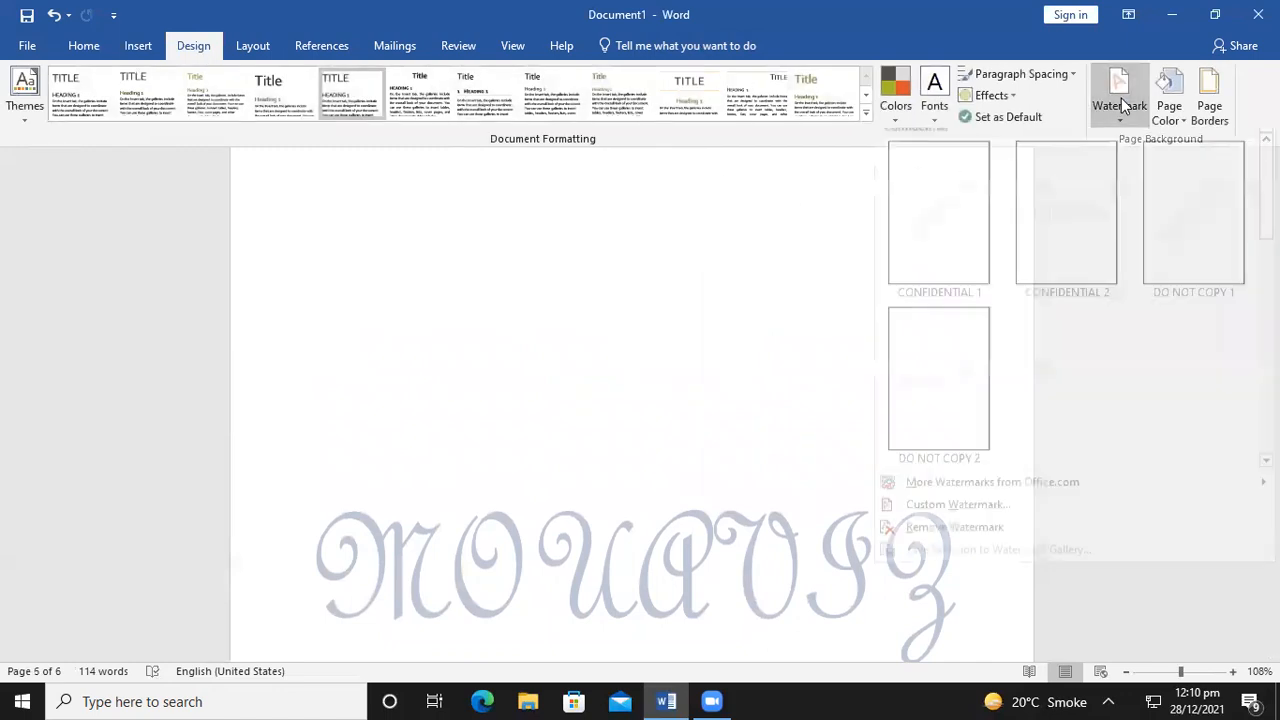
click(997, 528)
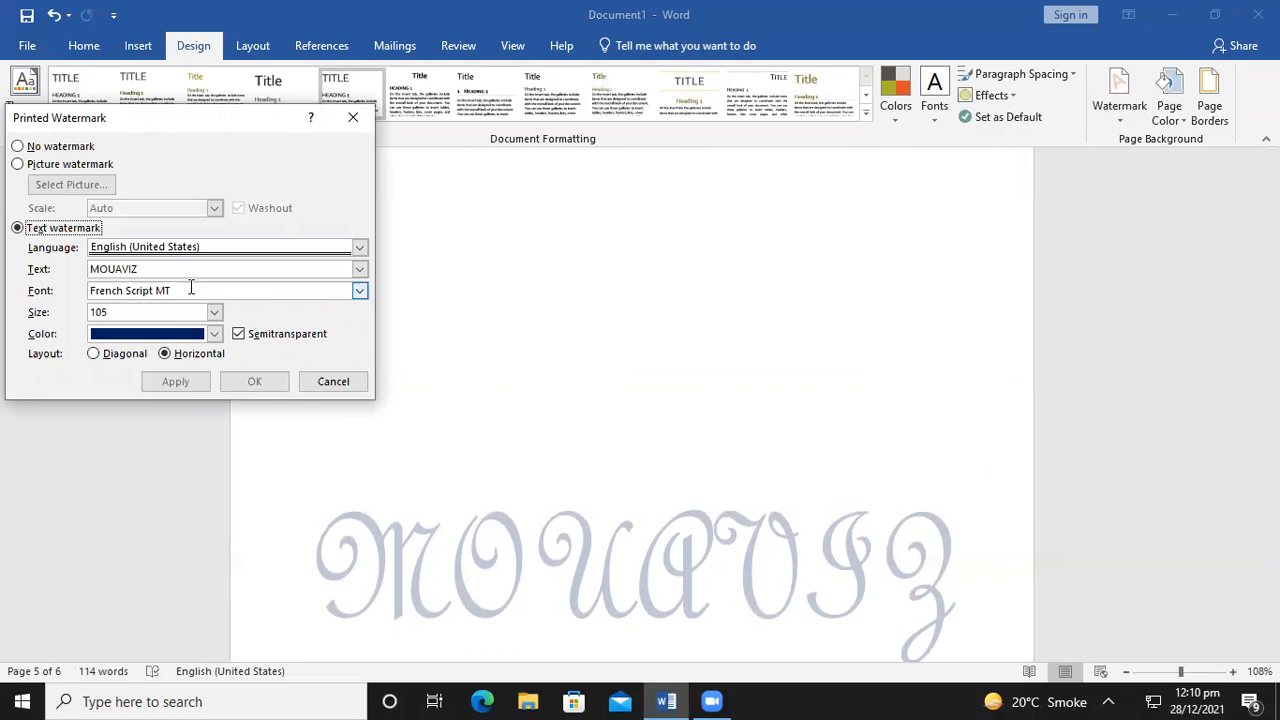
click(133, 268)
text(Z)
click(358, 292)
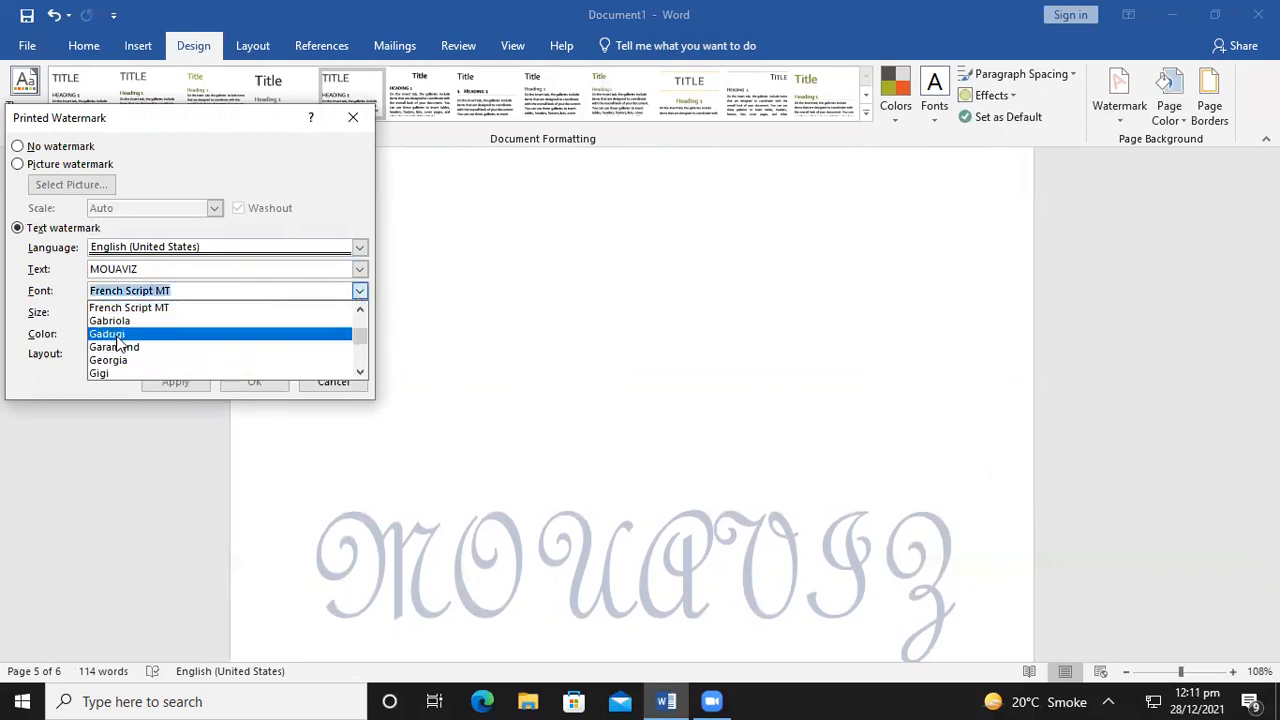
click(103, 369)
click(167, 384)
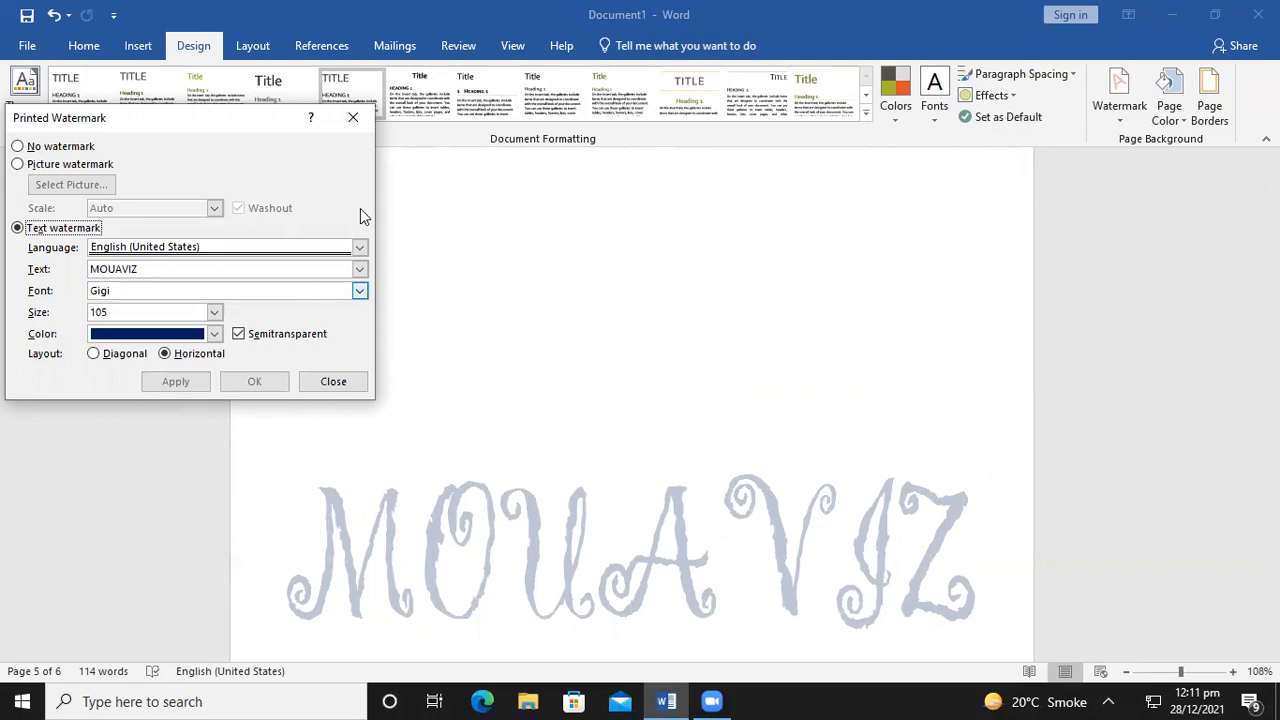
Apply Gill Sans MT Ext Condensed Bold to the watermark and close the dialog
click(359, 295)
scroll(143, 360, down, 2)
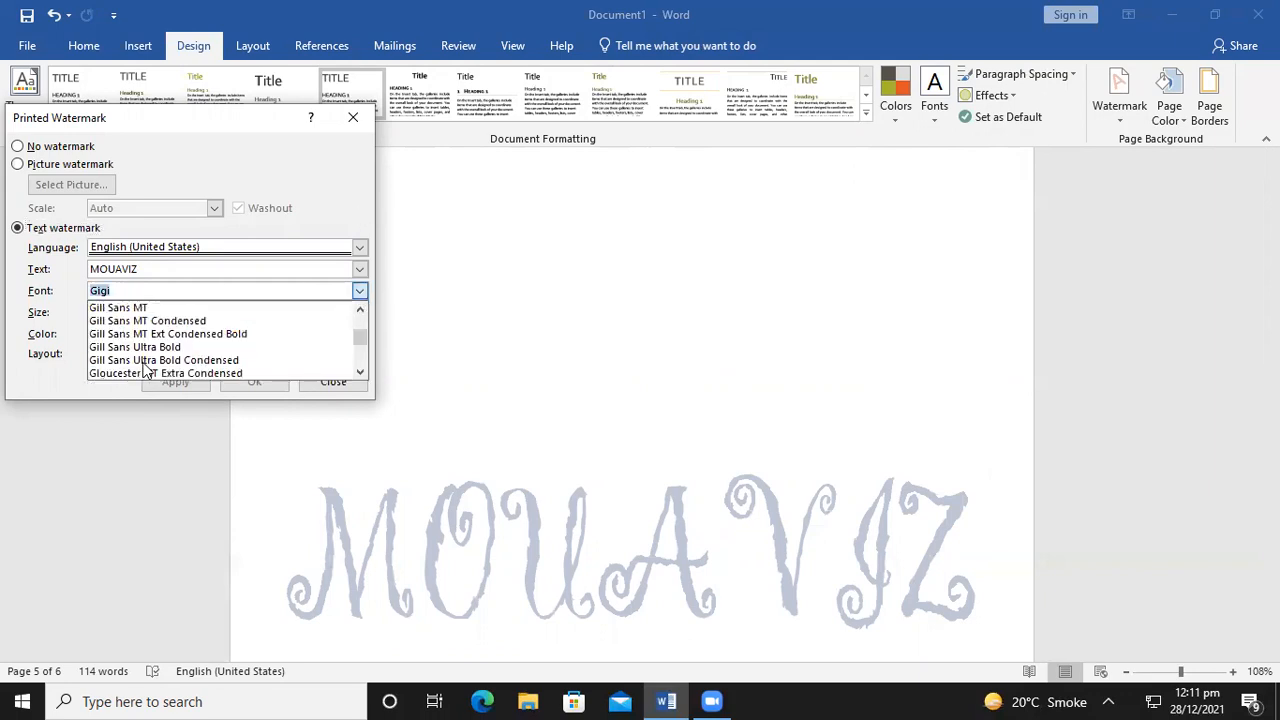
click(145, 332)
click(174, 384)
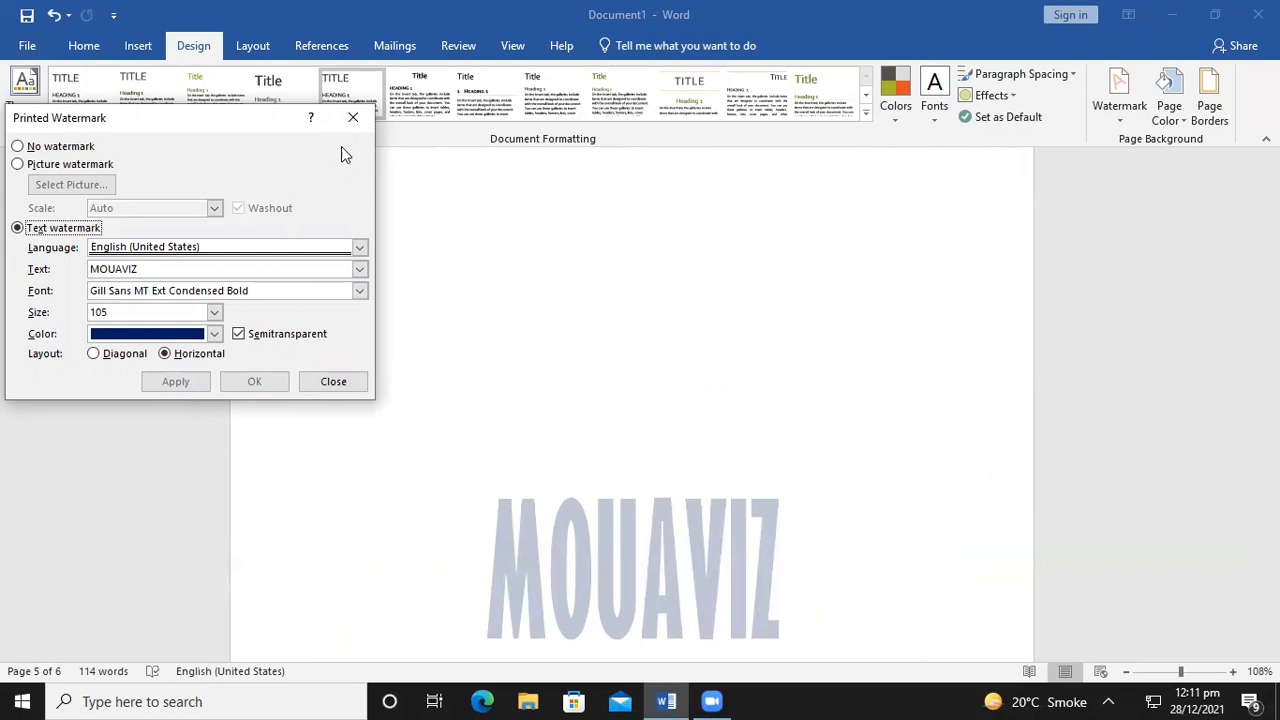
click(355, 117)
Reopen the Custom Watermark dialog, shift it right, and select the Picture watermark option
scroll(458, 395, up, 10)
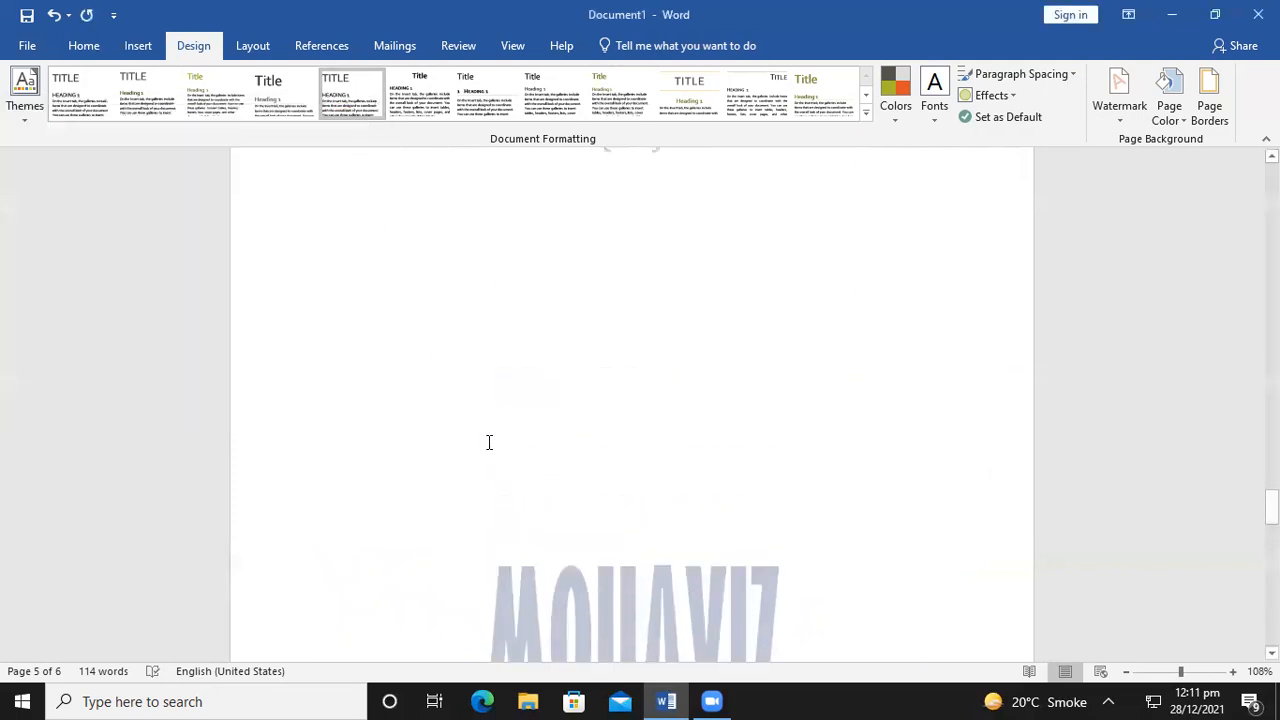
scroll(481, 432, up, 1)
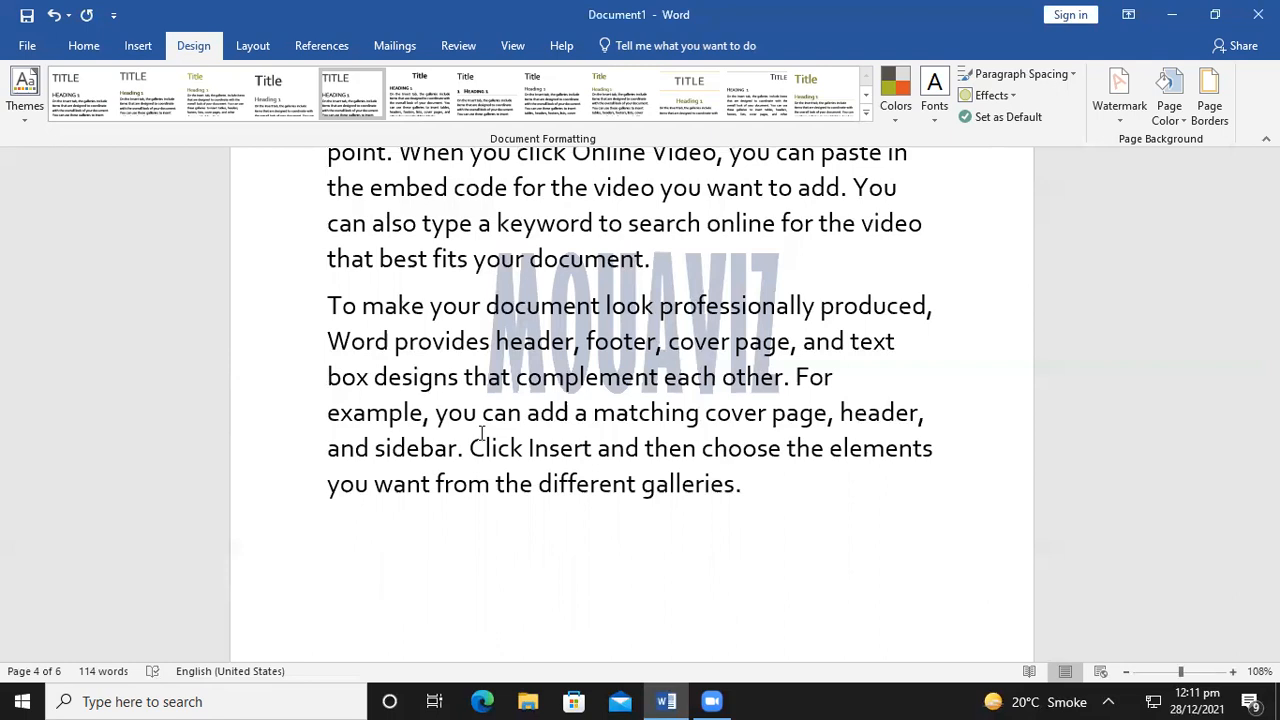
click(1119, 95)
click(1010, 518)
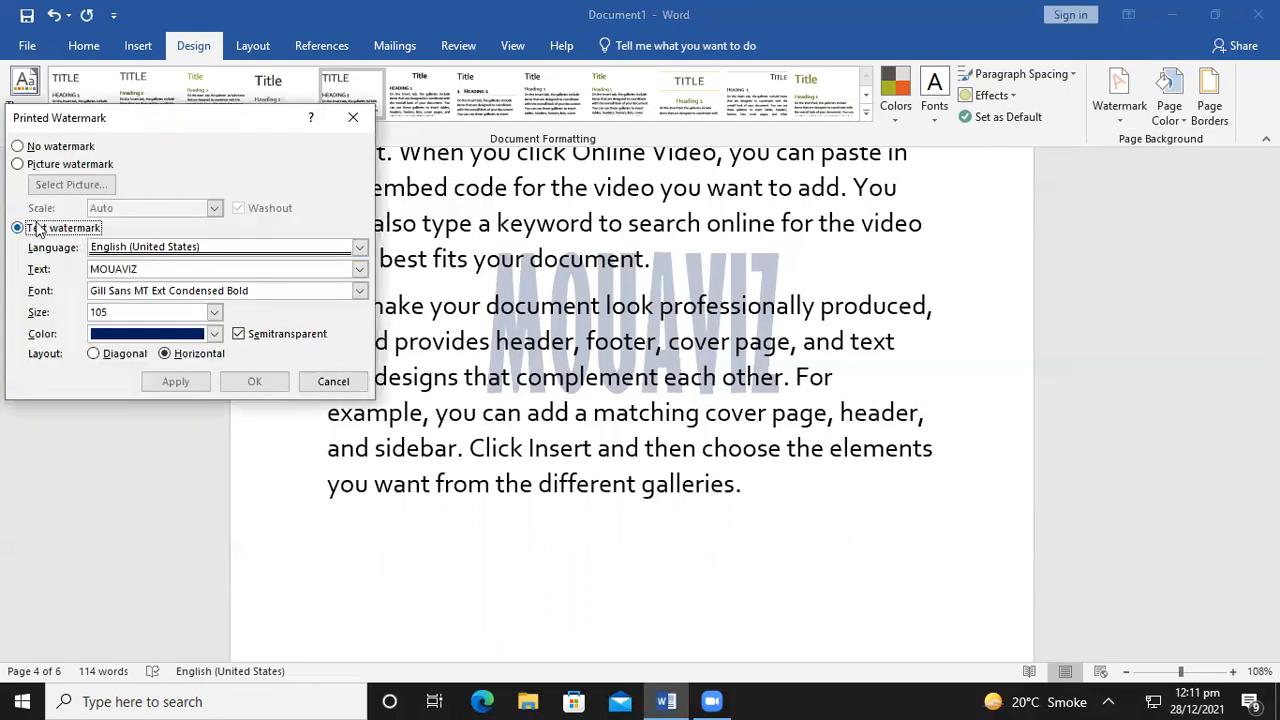
drag(148, 125, 253, 130)
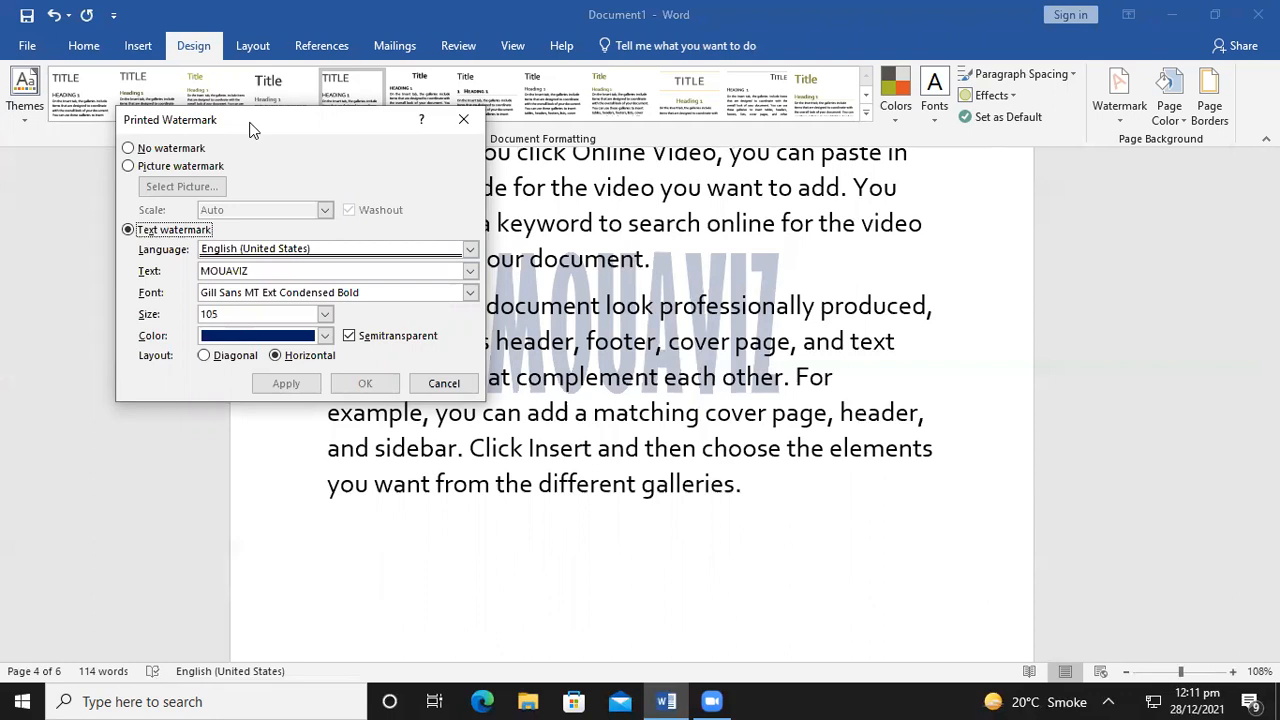
click(127, 166)
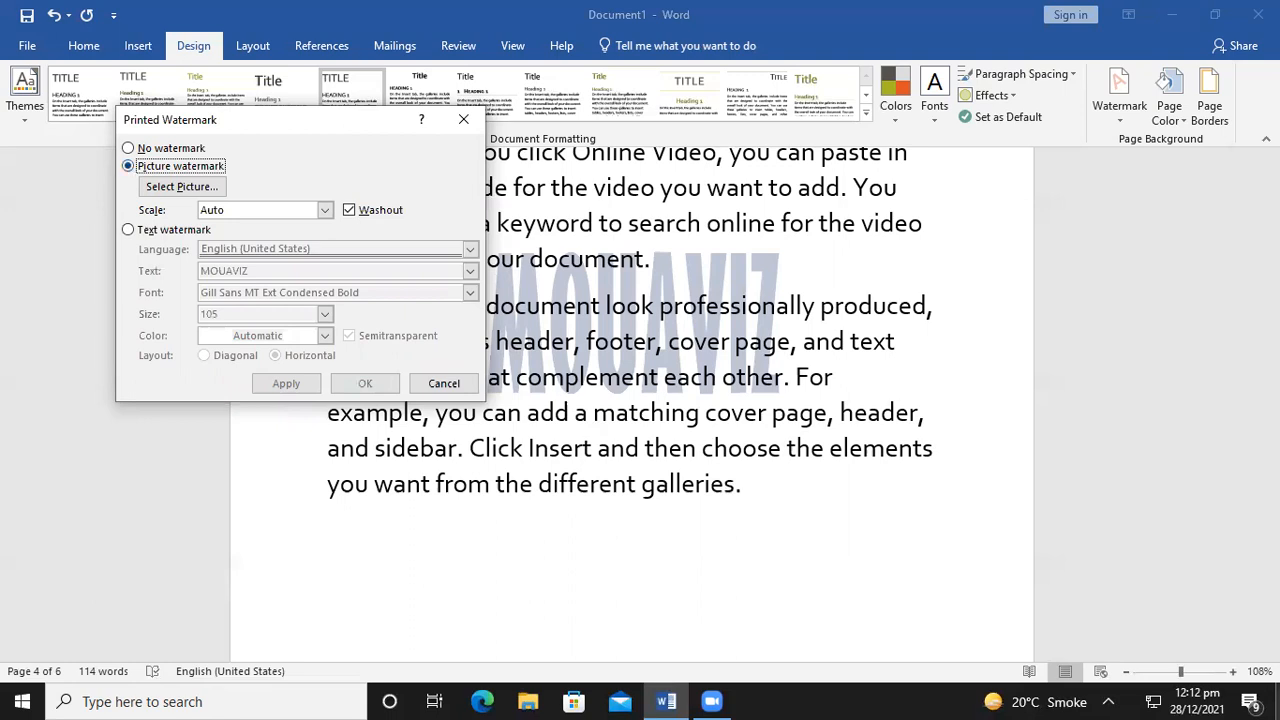
Start choosing a watermark picture and bring up the Insert Pictures source choices
click(128, 166)
click(162, 187)
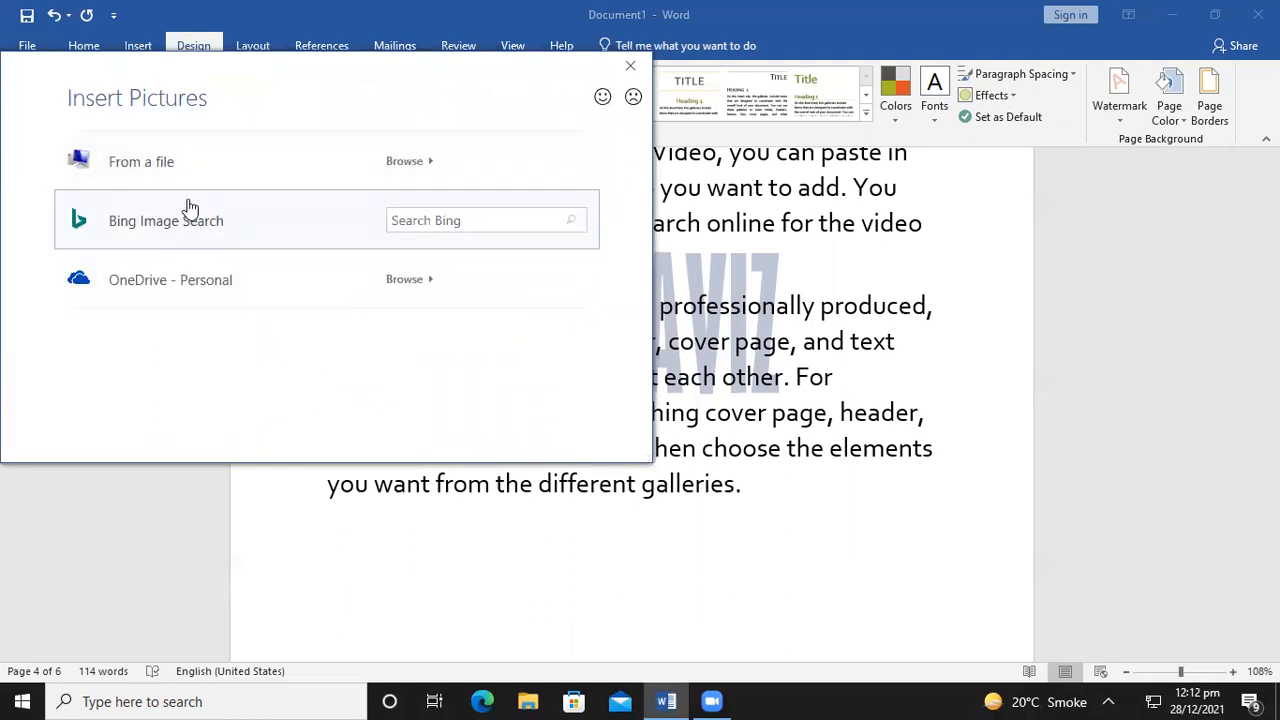
click(630, 66)
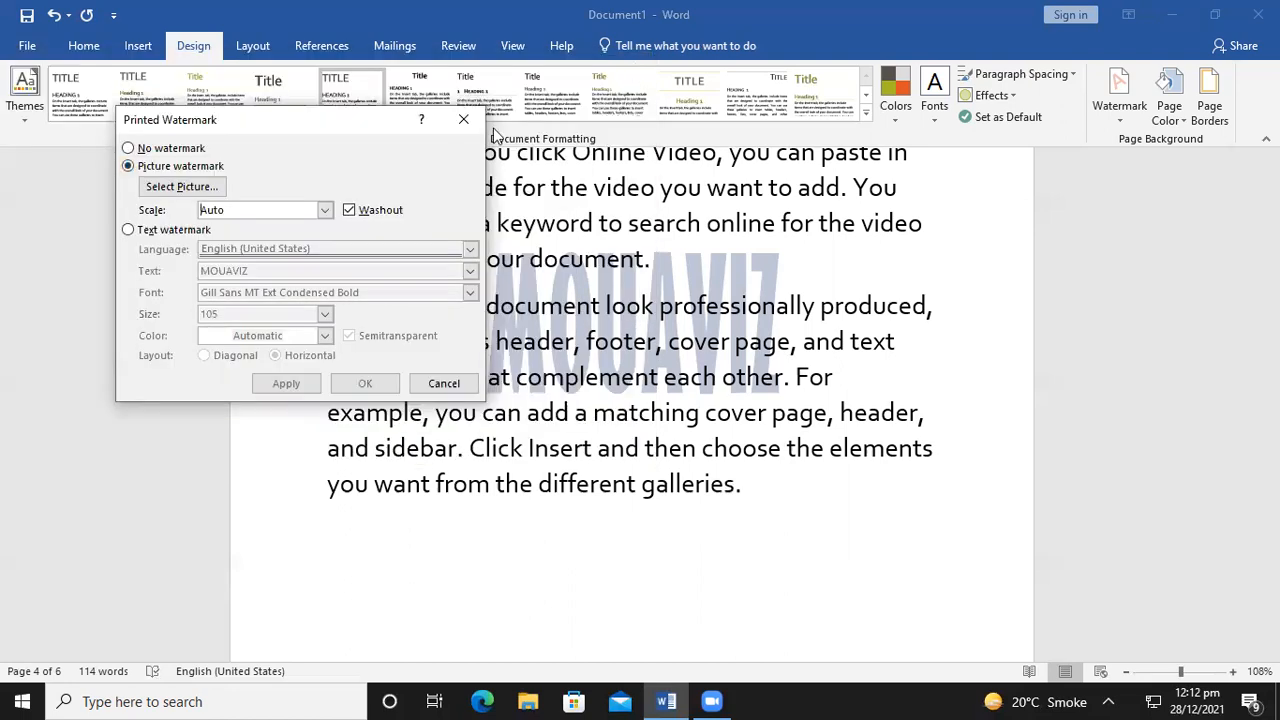
click(166, 188)
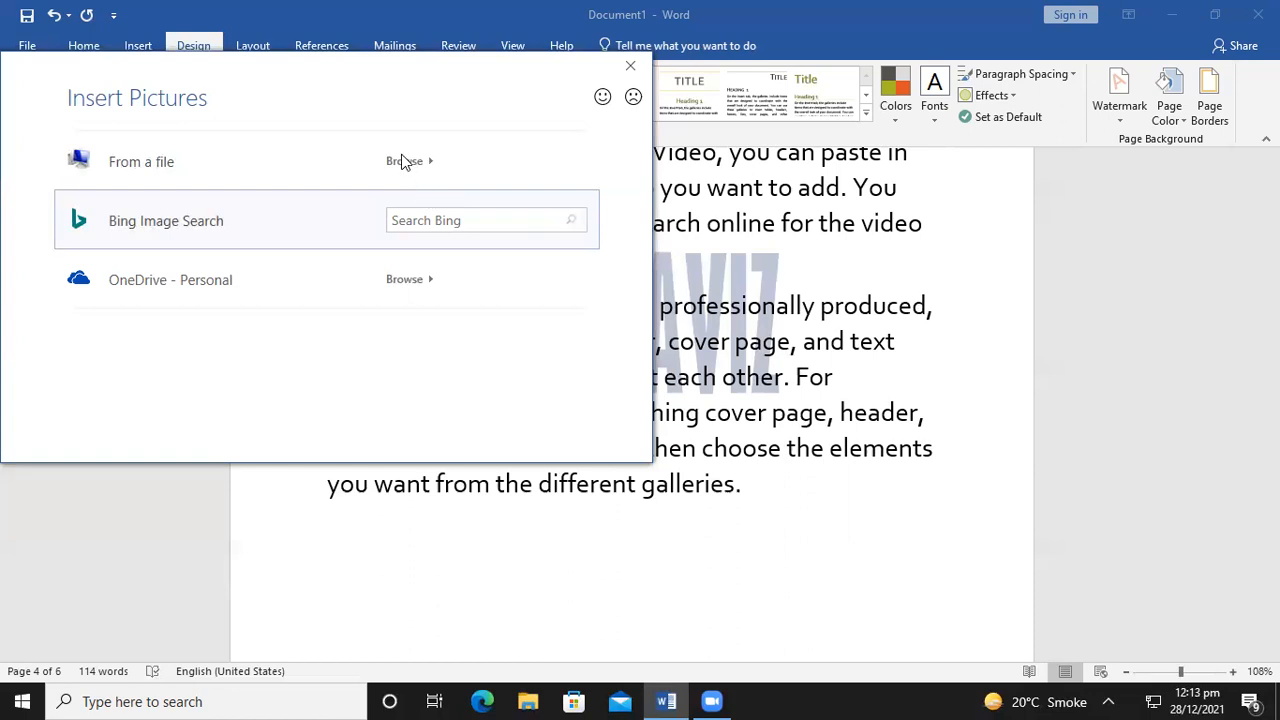
Browse Bing's online picture categories such as Birds, Cats, Dog and Fire
mouse_move(684, 692)
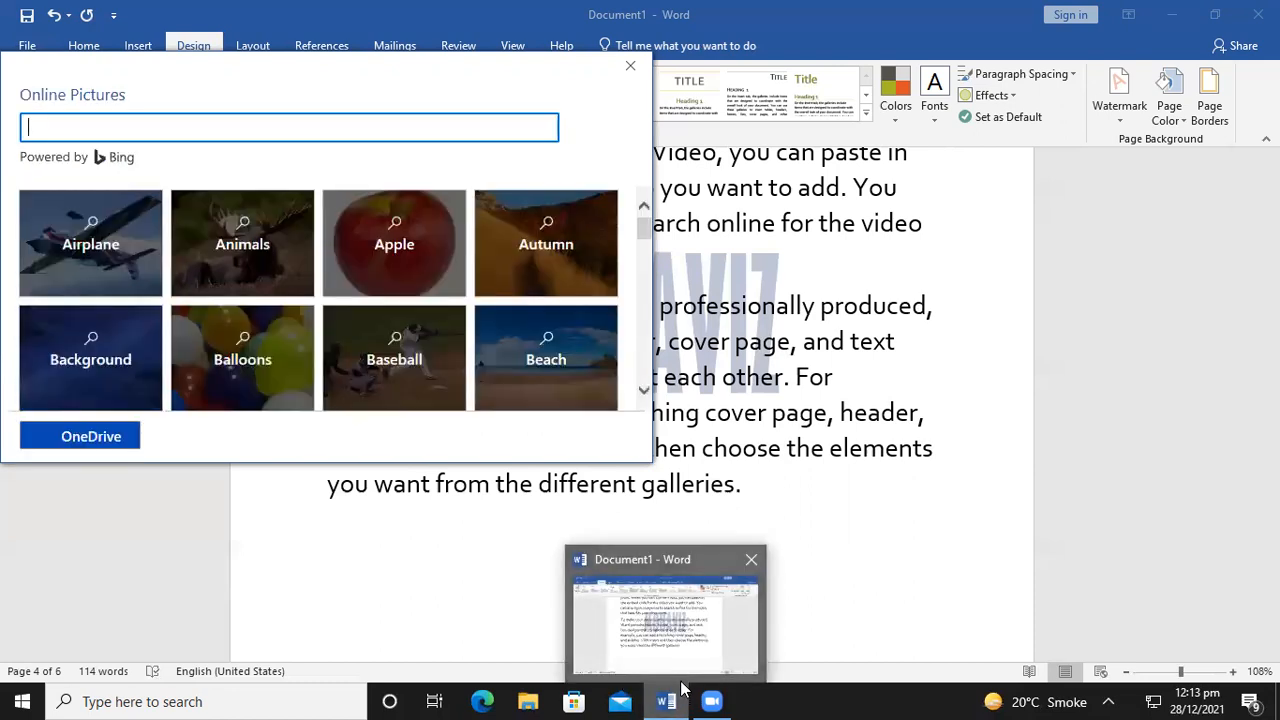
scroll(346, 330, down, 3)
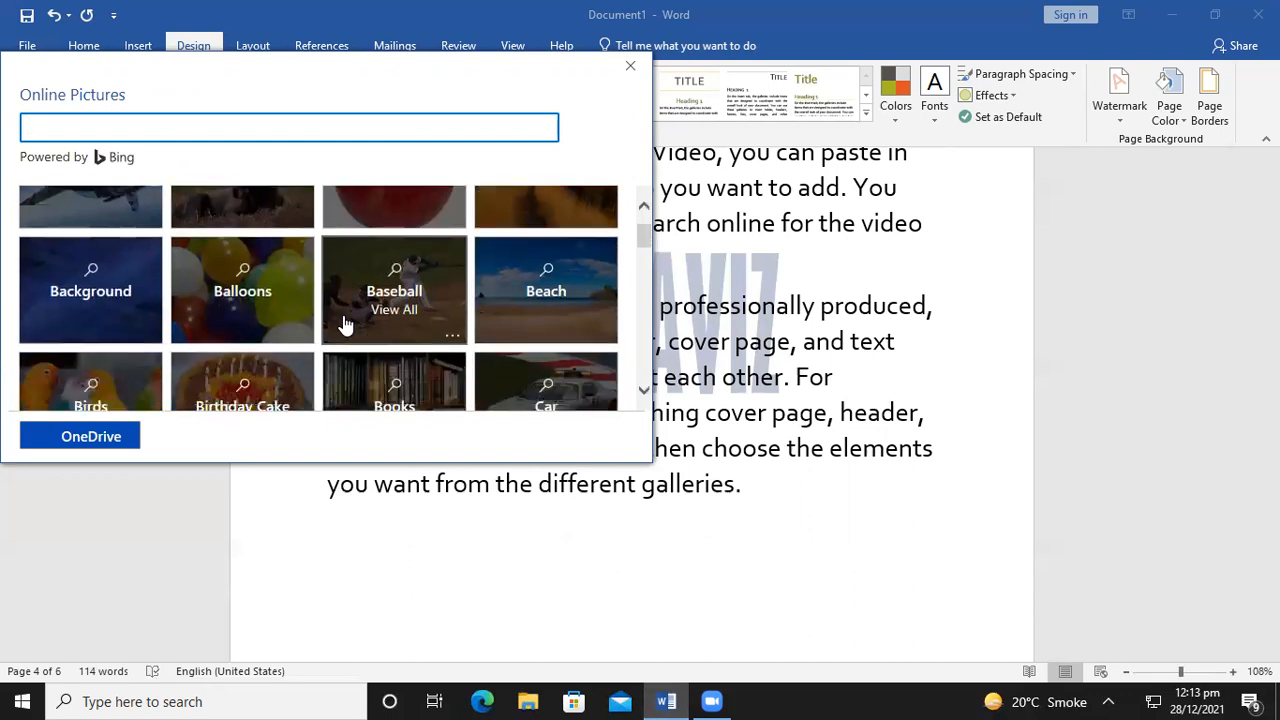
scroll(343, 324, up, 1)
scroll(343, 324, down, 4)
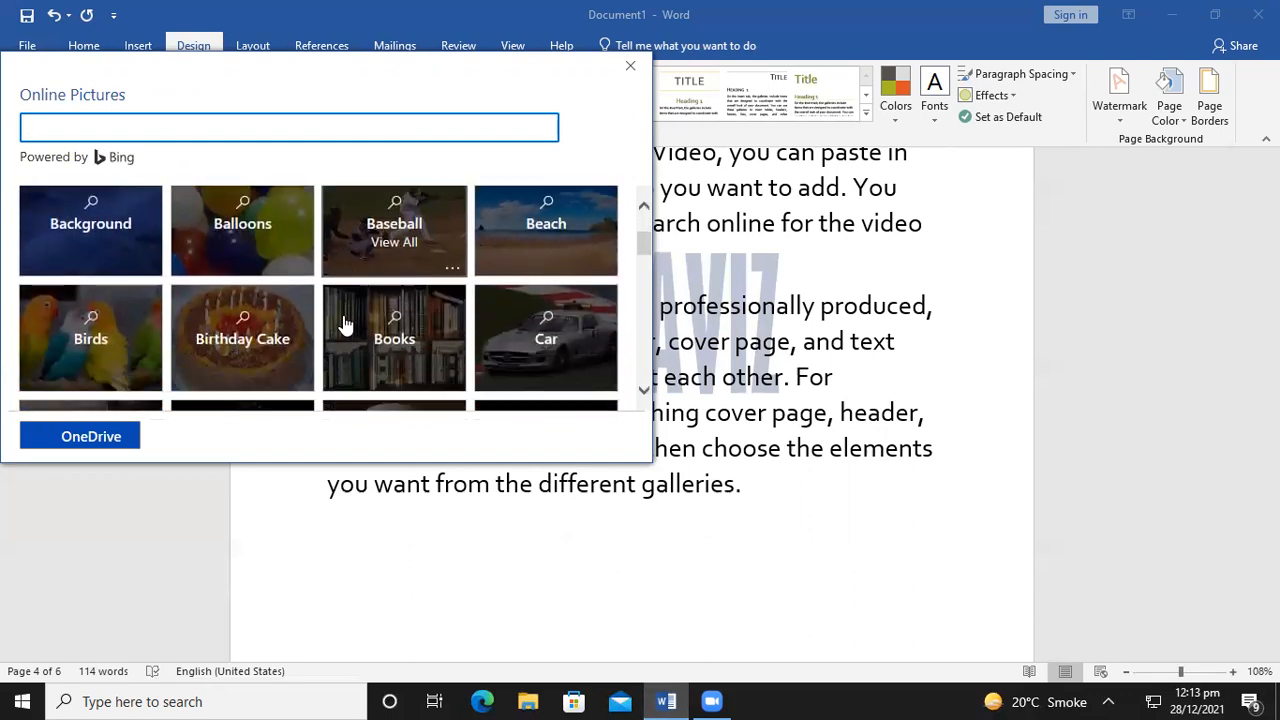
scroll(343, 324, down, 3)
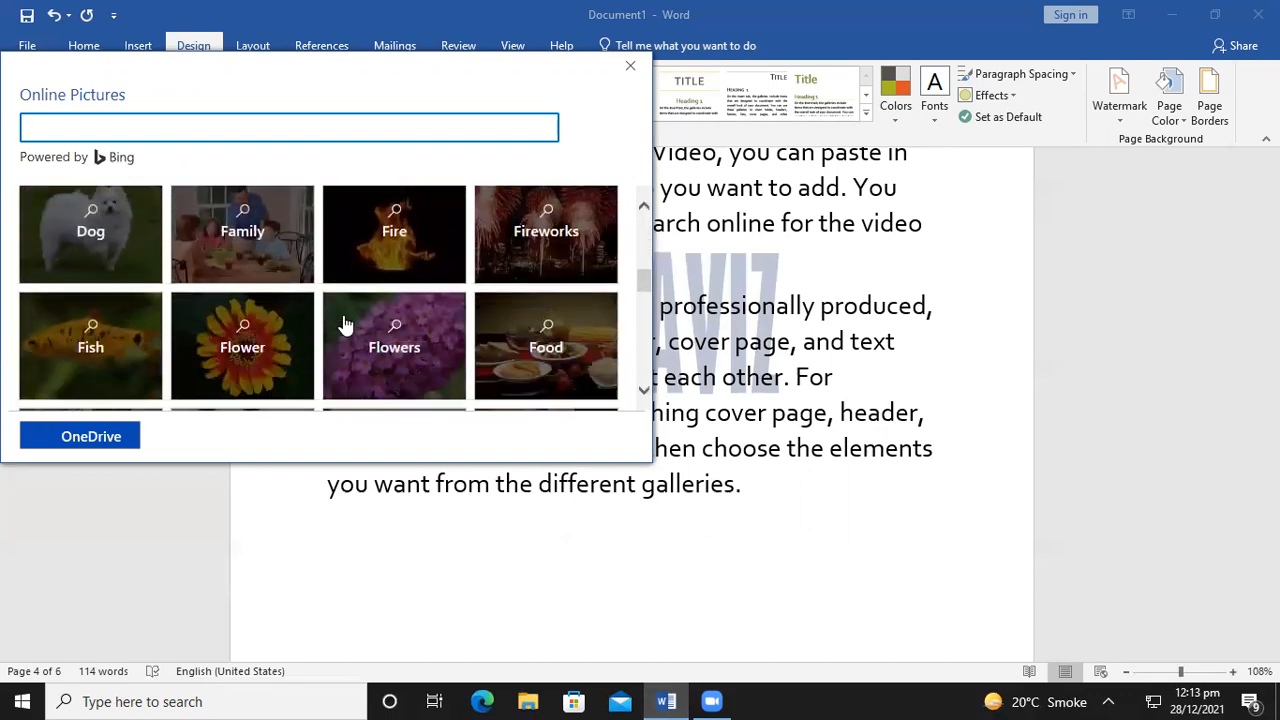
scroll(343, 324, down, 5)
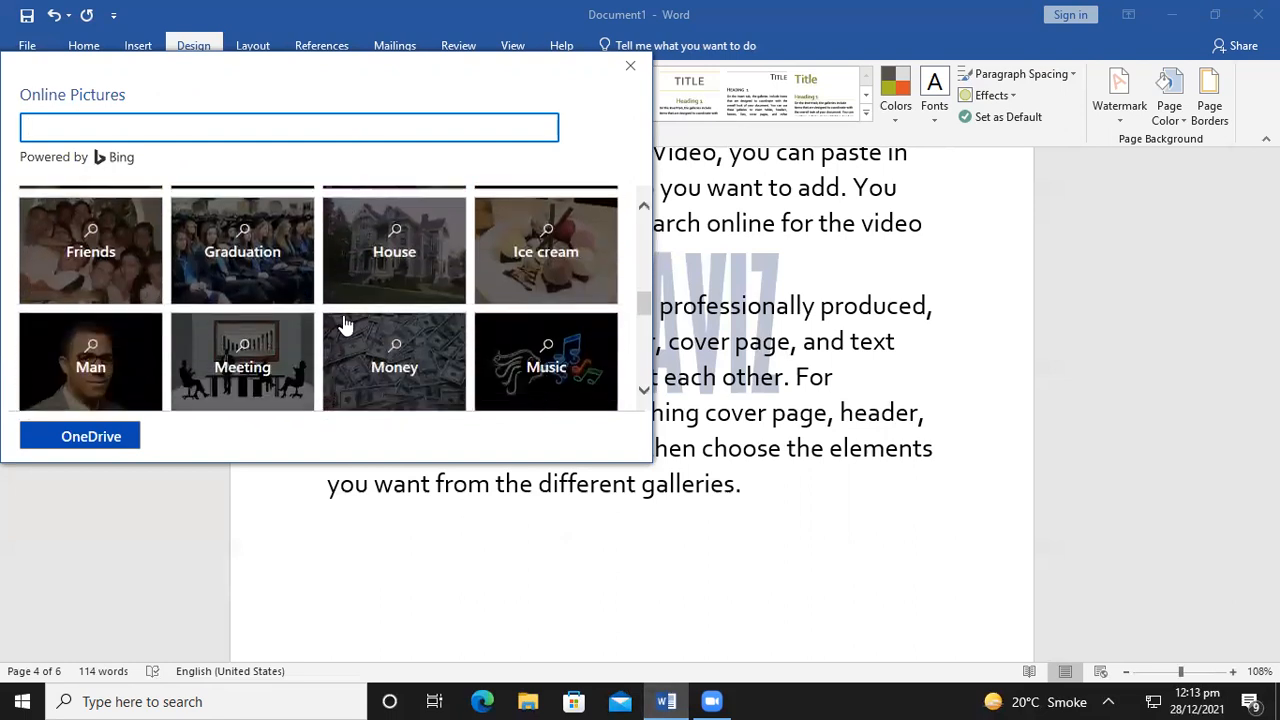
scroll(343, 324, down, 2)
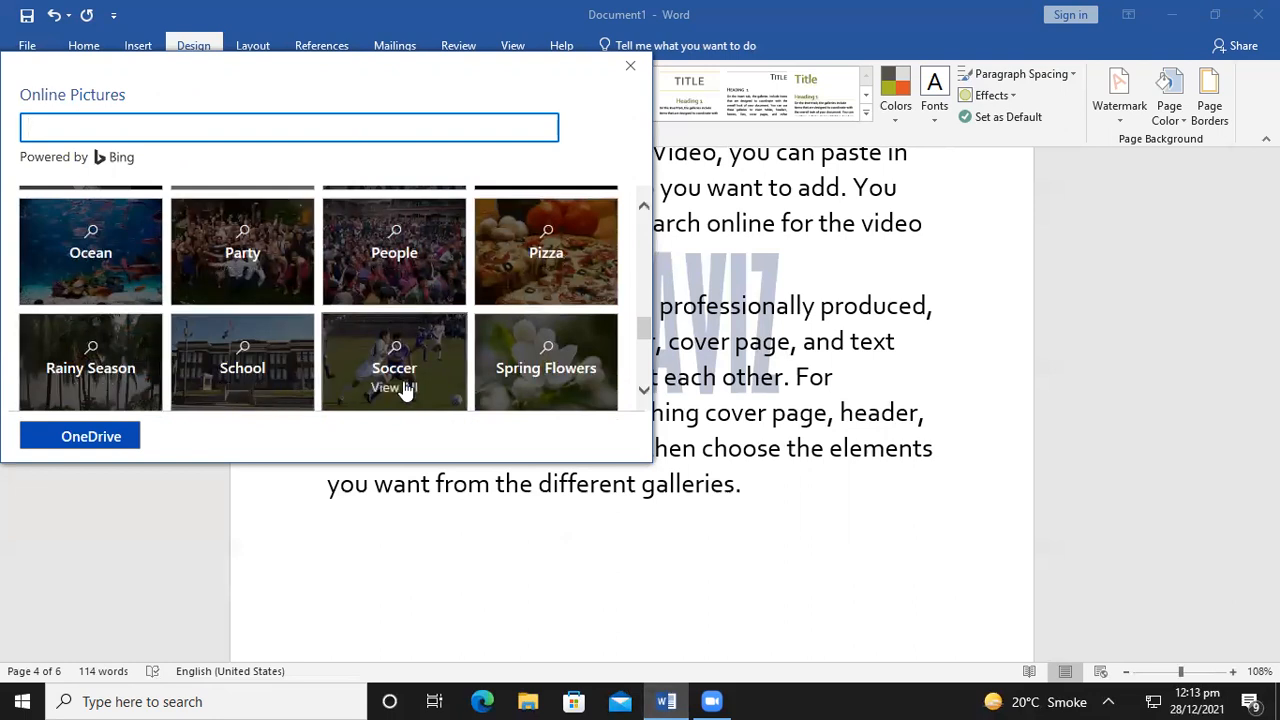
scroll(531, 366, down, 2)
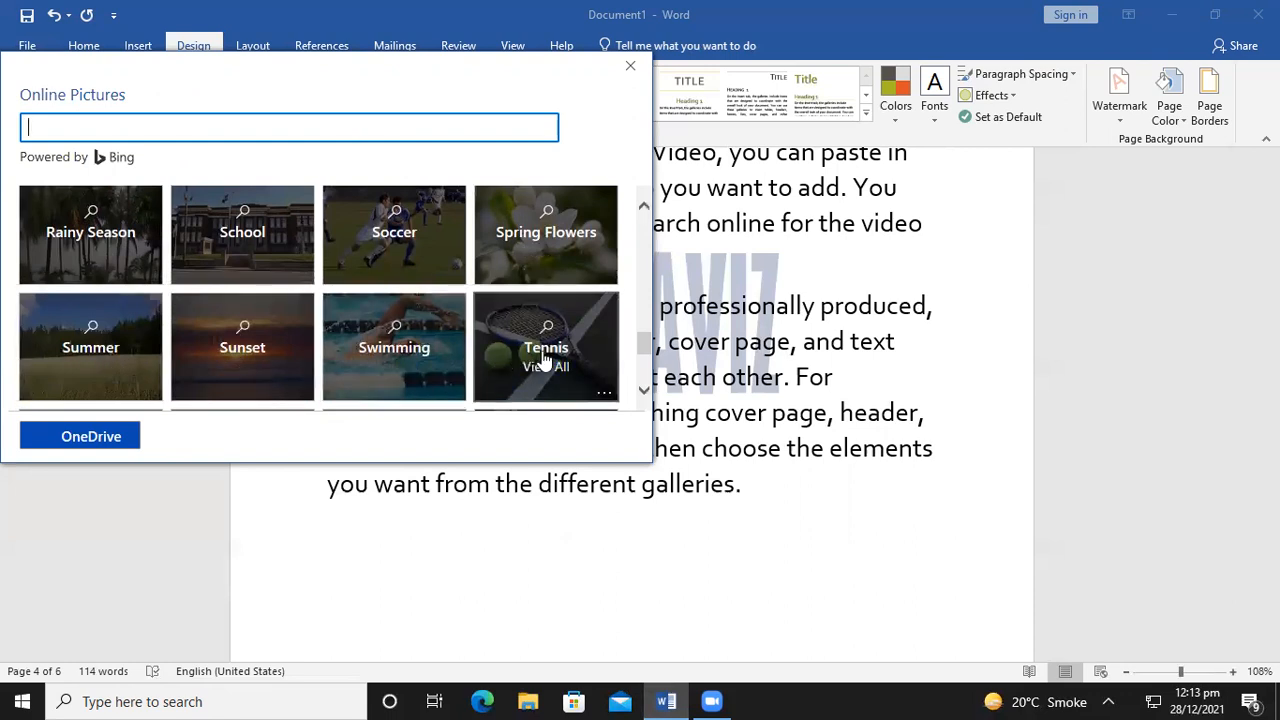
scroll(545, 359, down, 1)
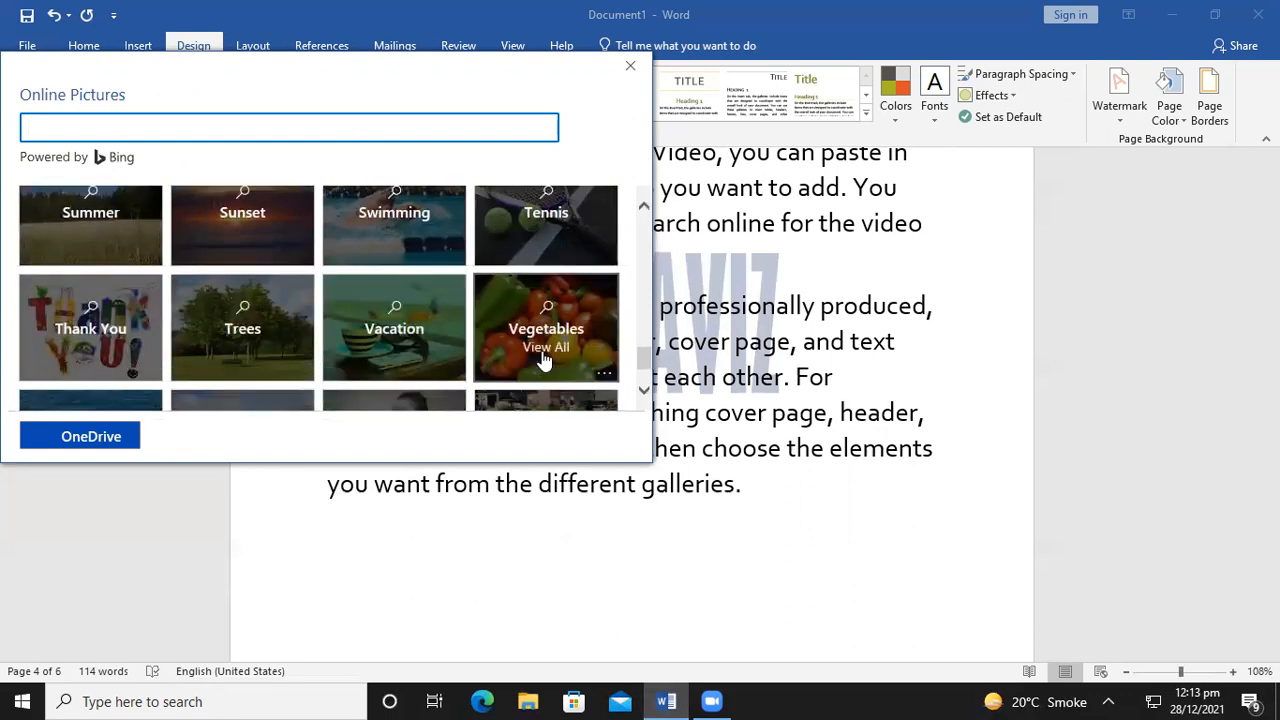
scroll(545, 362, up, 10)
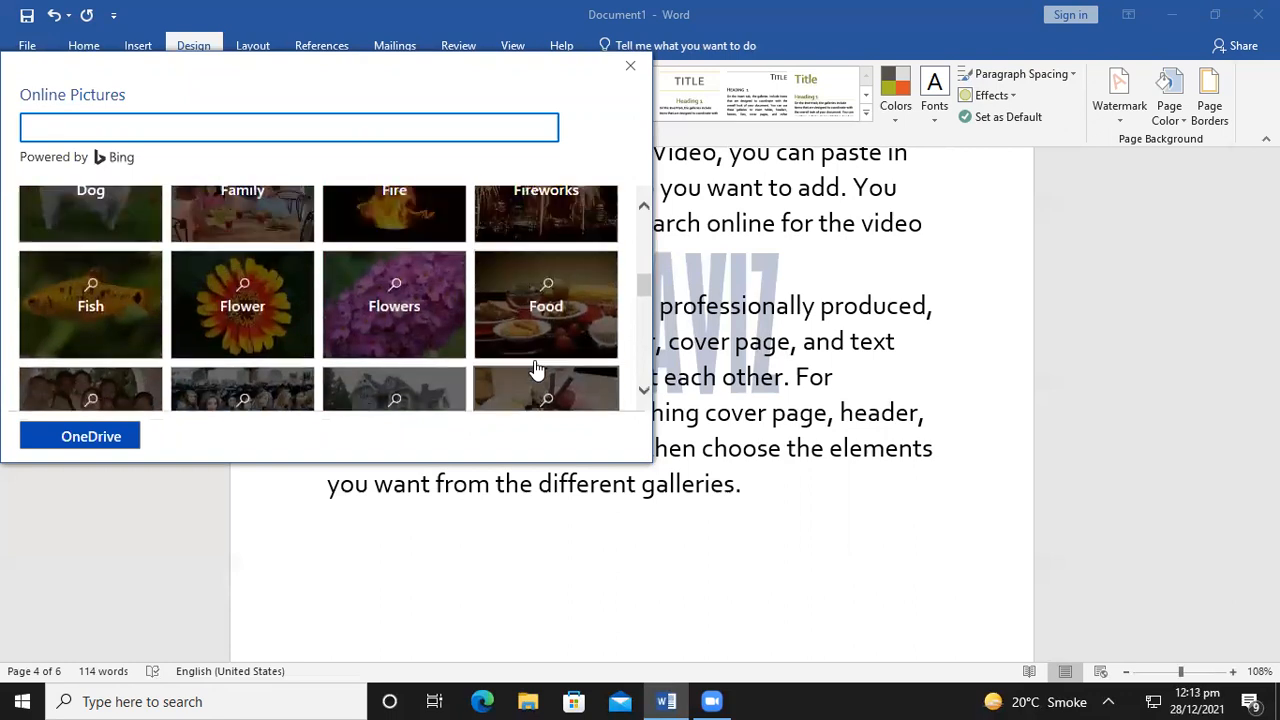
scroll(525, 372, up, 1)
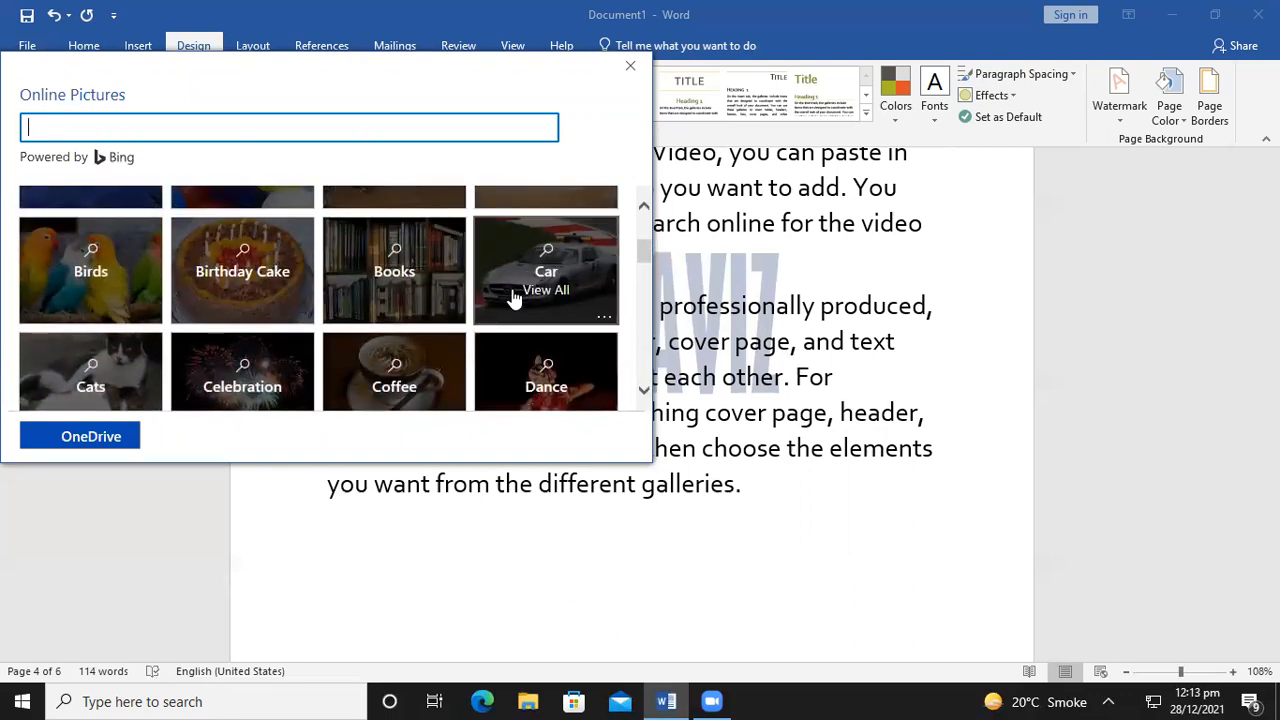
scroll(354, 363, down, 2)
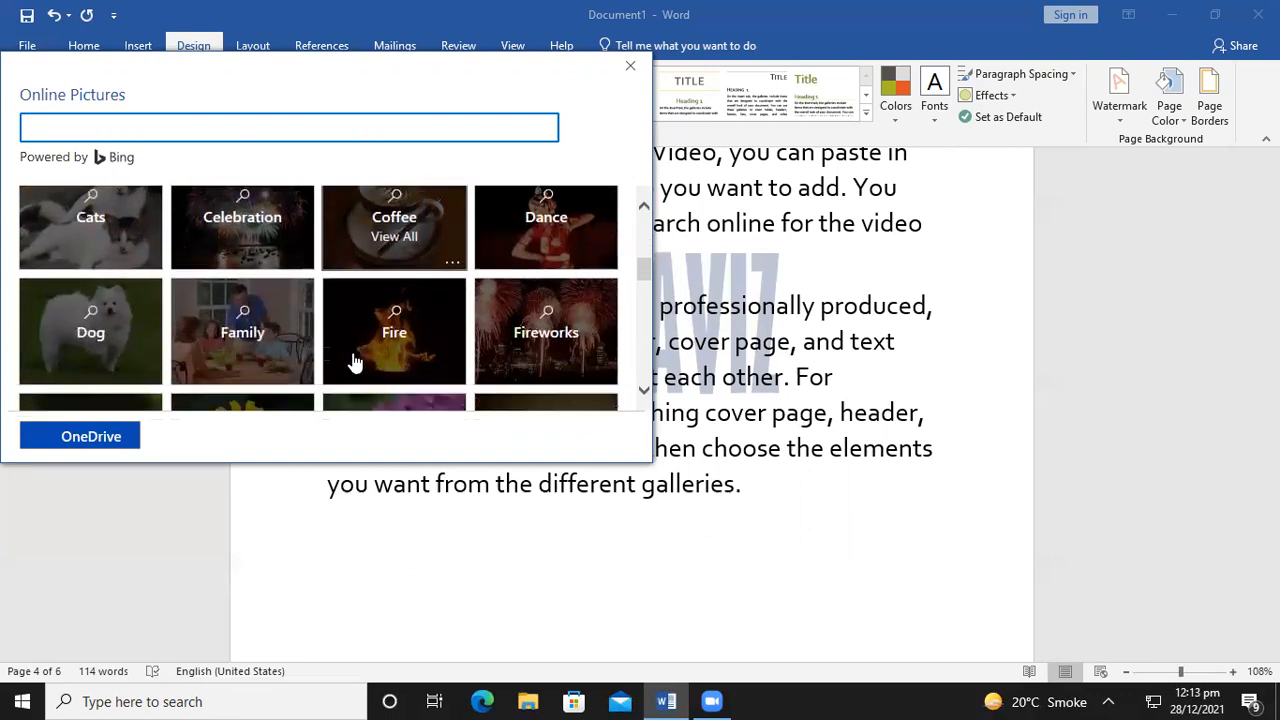
scroll(360, 355, up, 1)
Insert the latte-cups photo coffee-latin-america.jpg from the Coffee category as the watermark picture
click(395, 287)
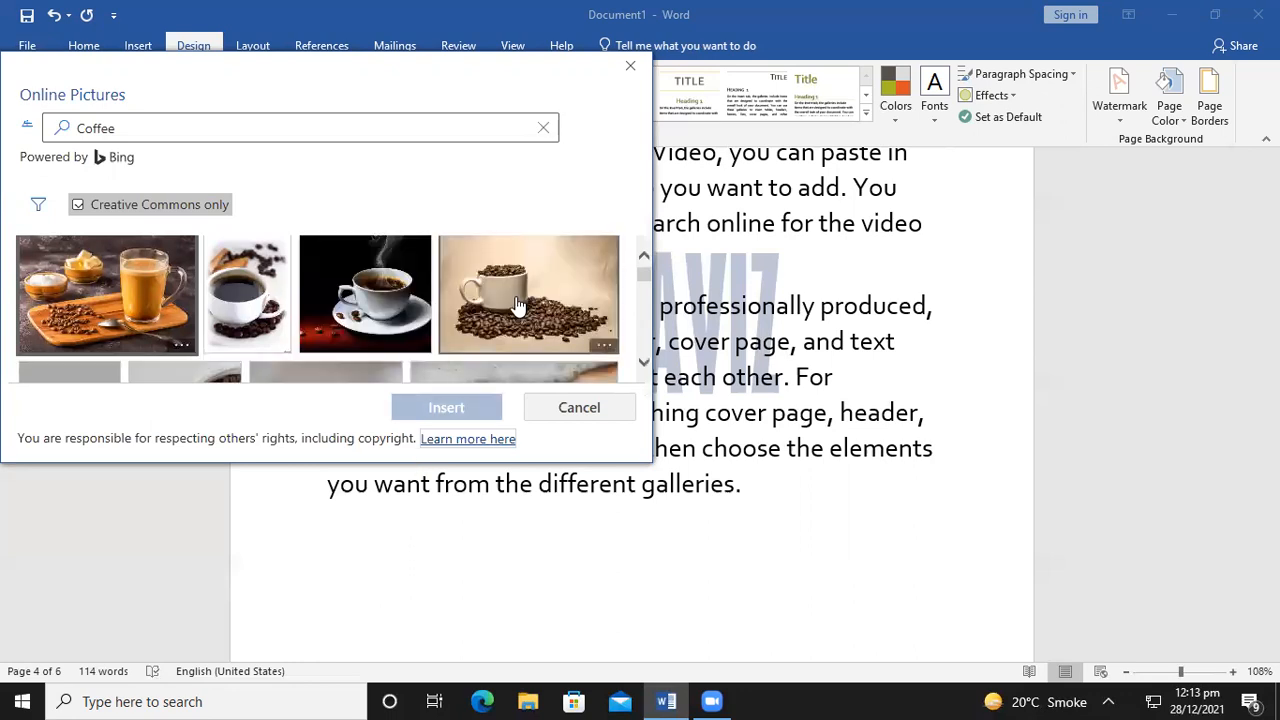
scroll(517, 305, down, 1)
scroll(517, 305, down, 4)
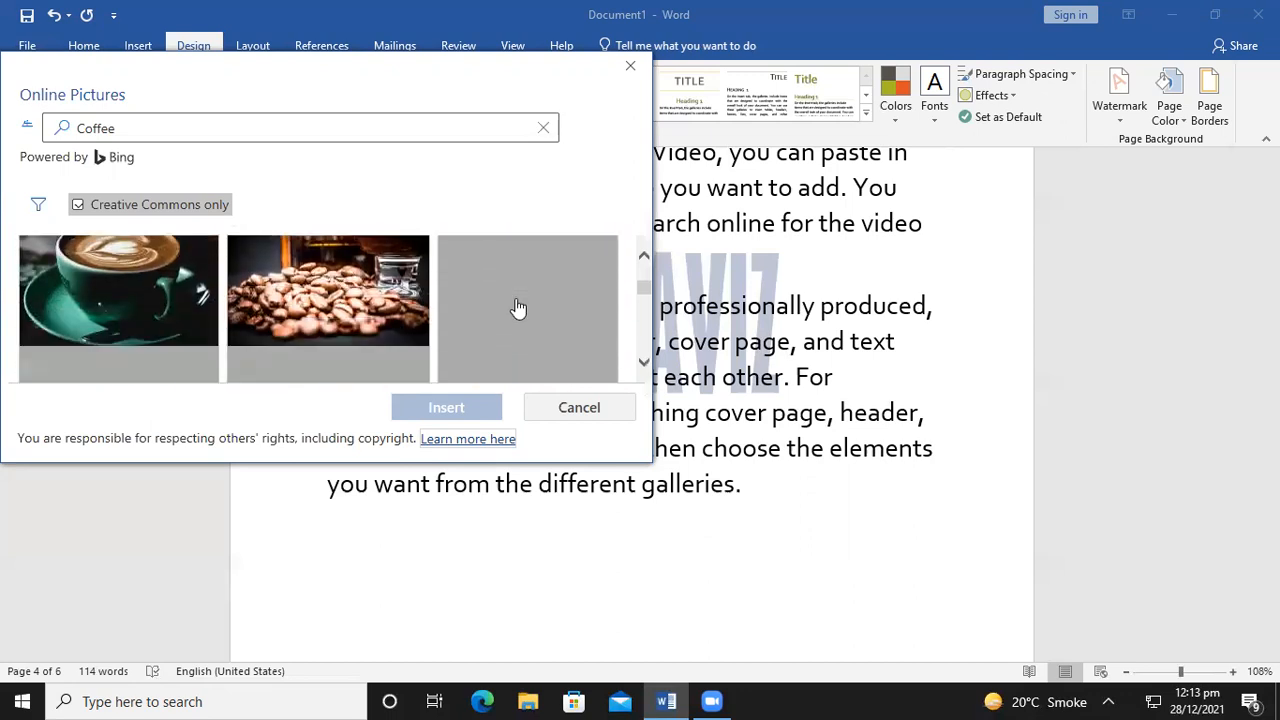
scroll(517, 308, down, 1)
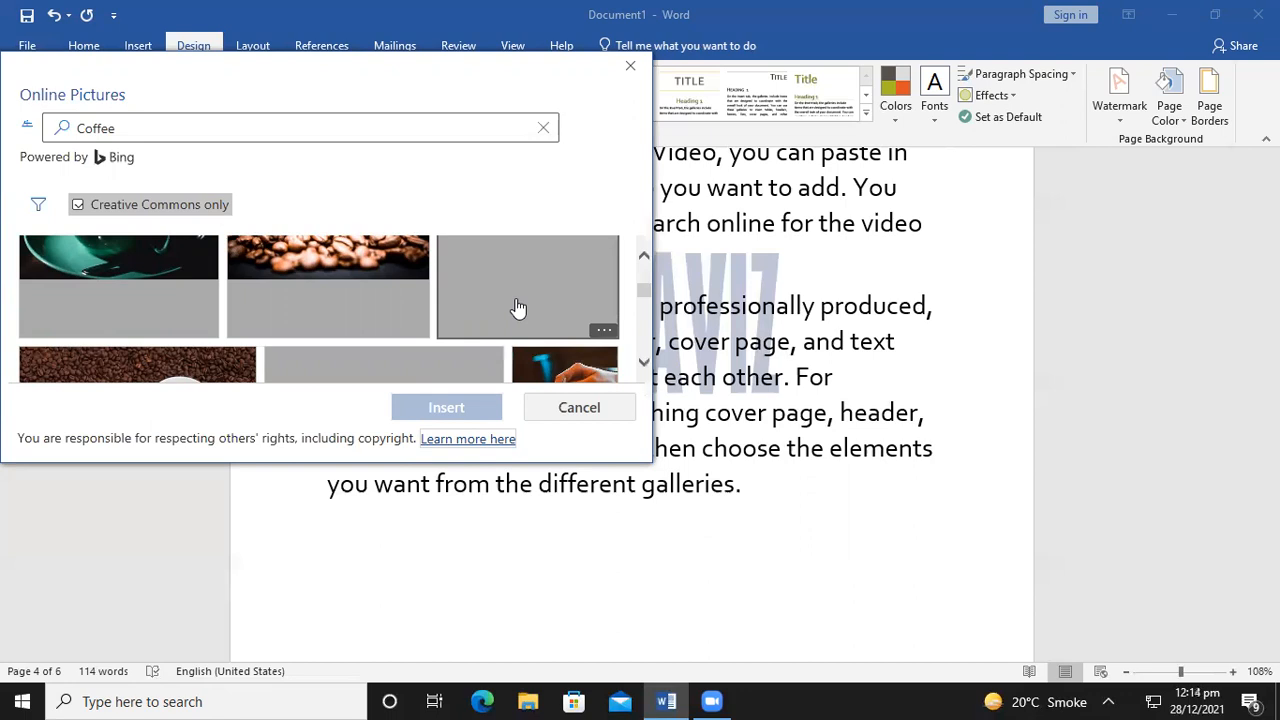
scroll(445, 299, up, 3)
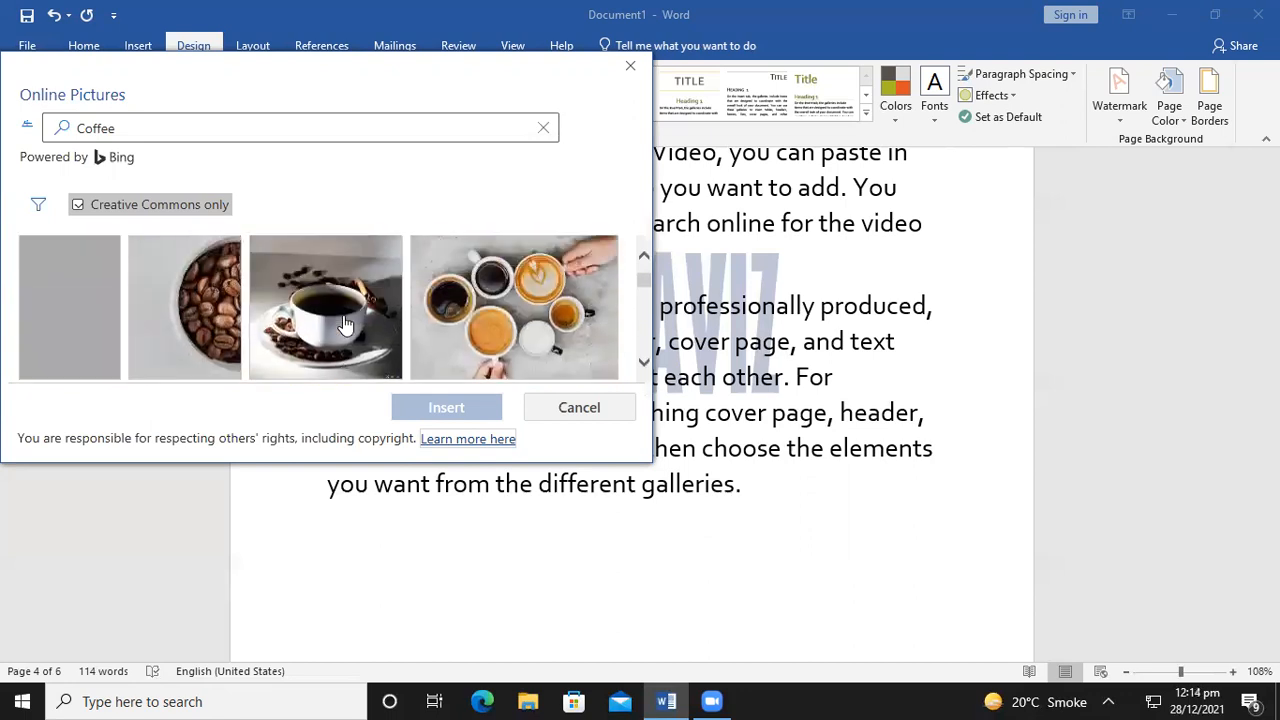
click(512, 315)
click(463, 408)
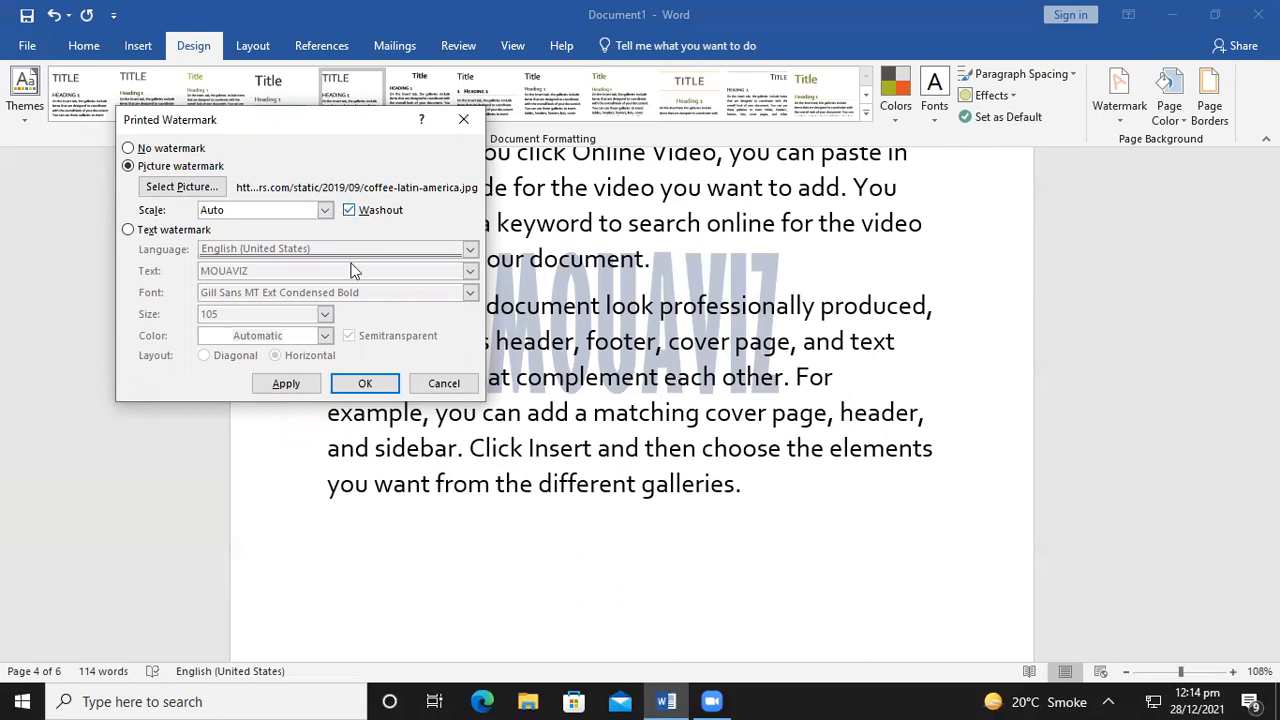
Apply the washed-out coffee-latin-america.jpg picture watermark in place of the MOUAVIZ text
click(308, 387)
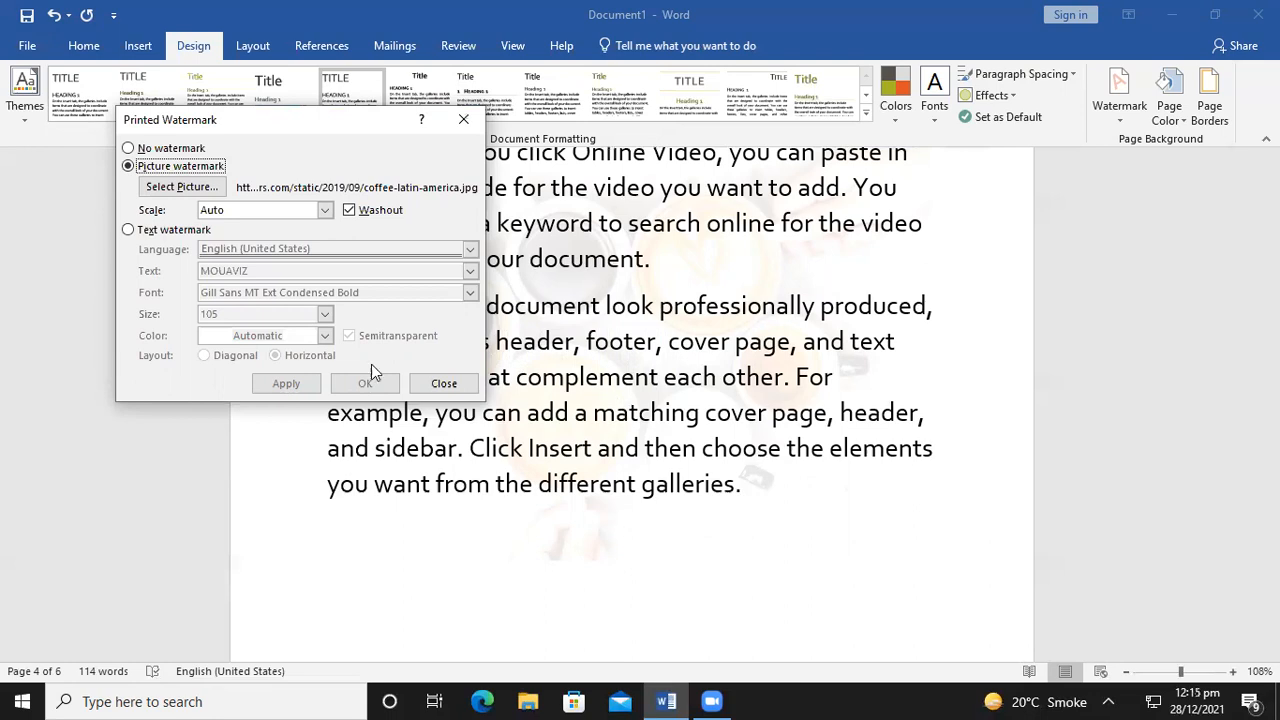
Insert the grass image from Bing's Background category as the new watermark picture
click(182, 194)
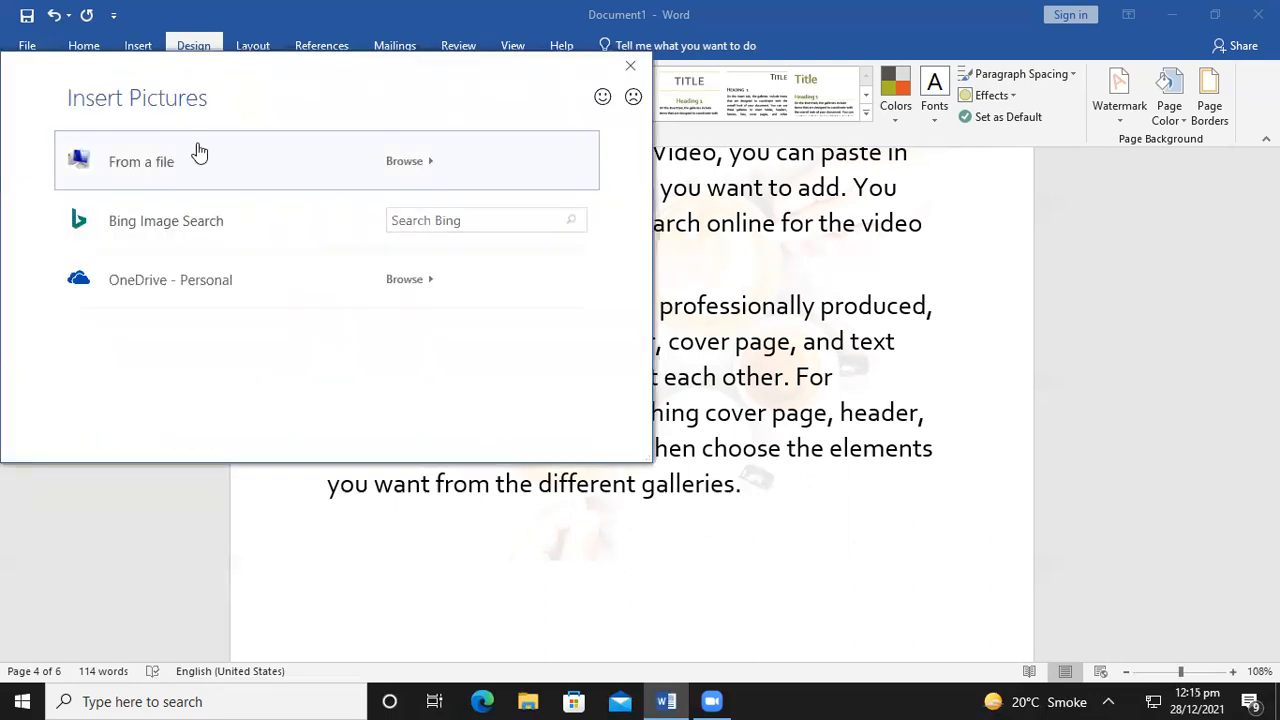
click(196, 155)
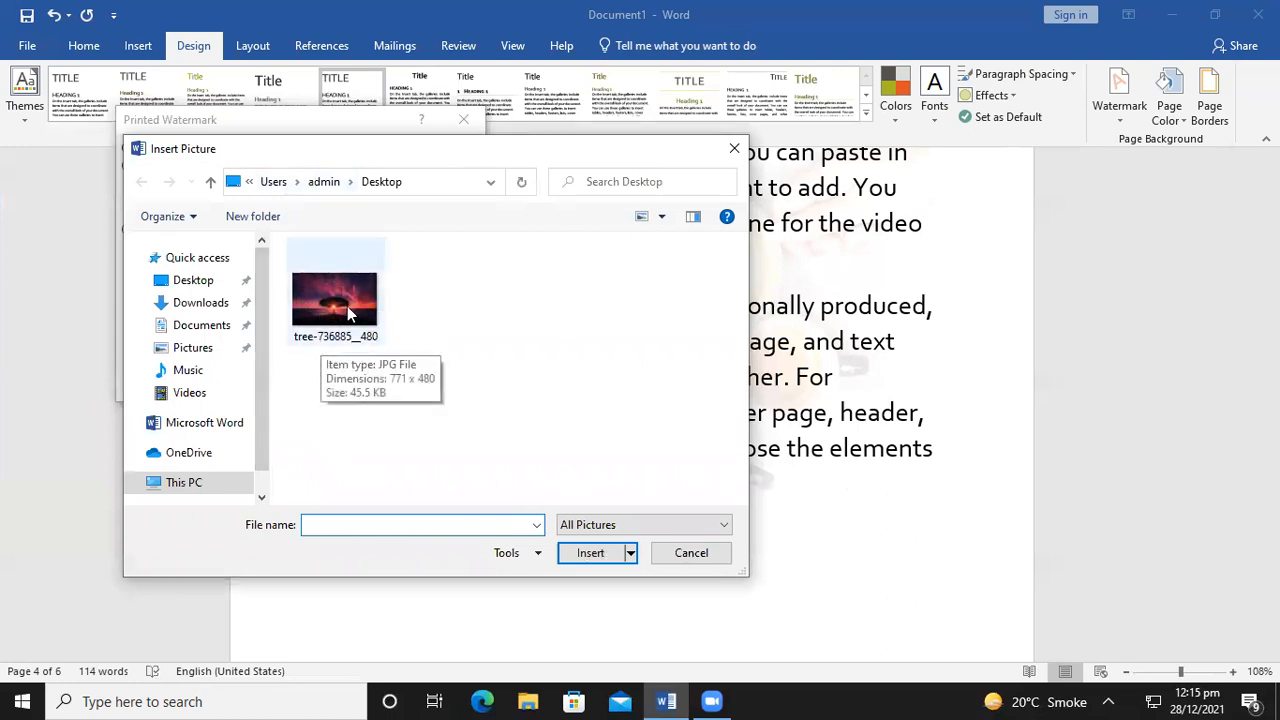
click(735, 148)
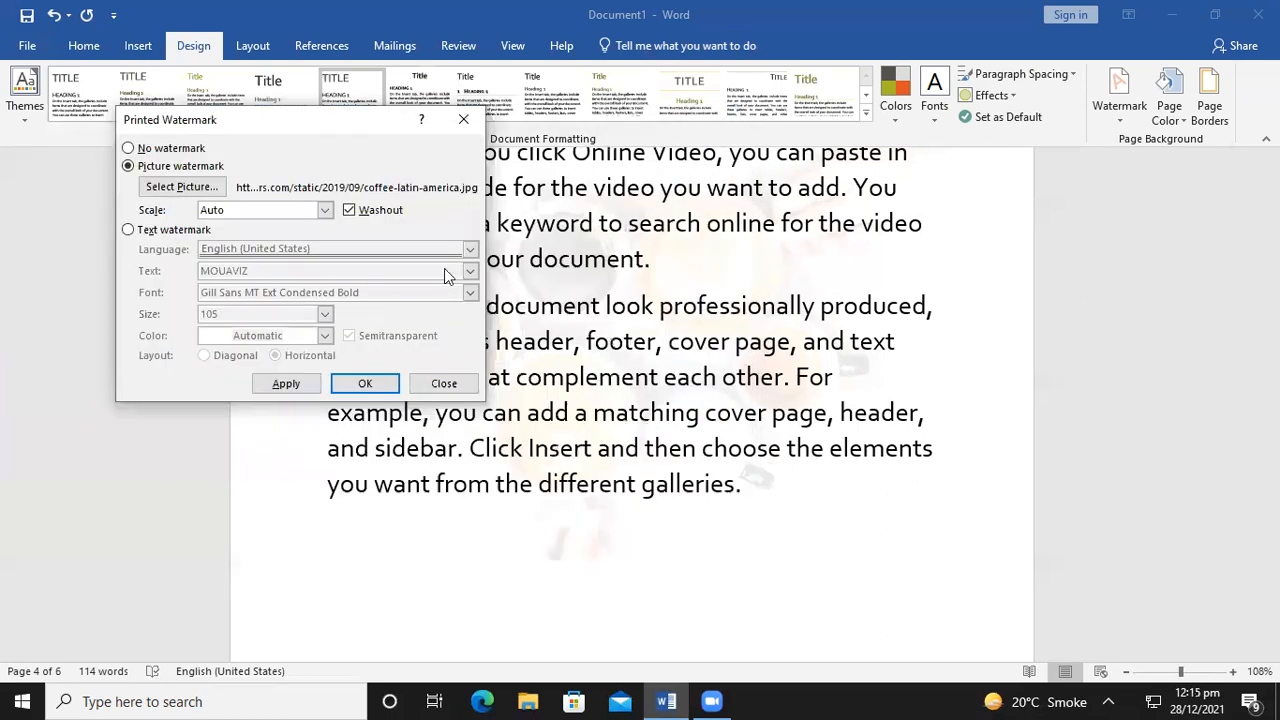
click(194, 190)
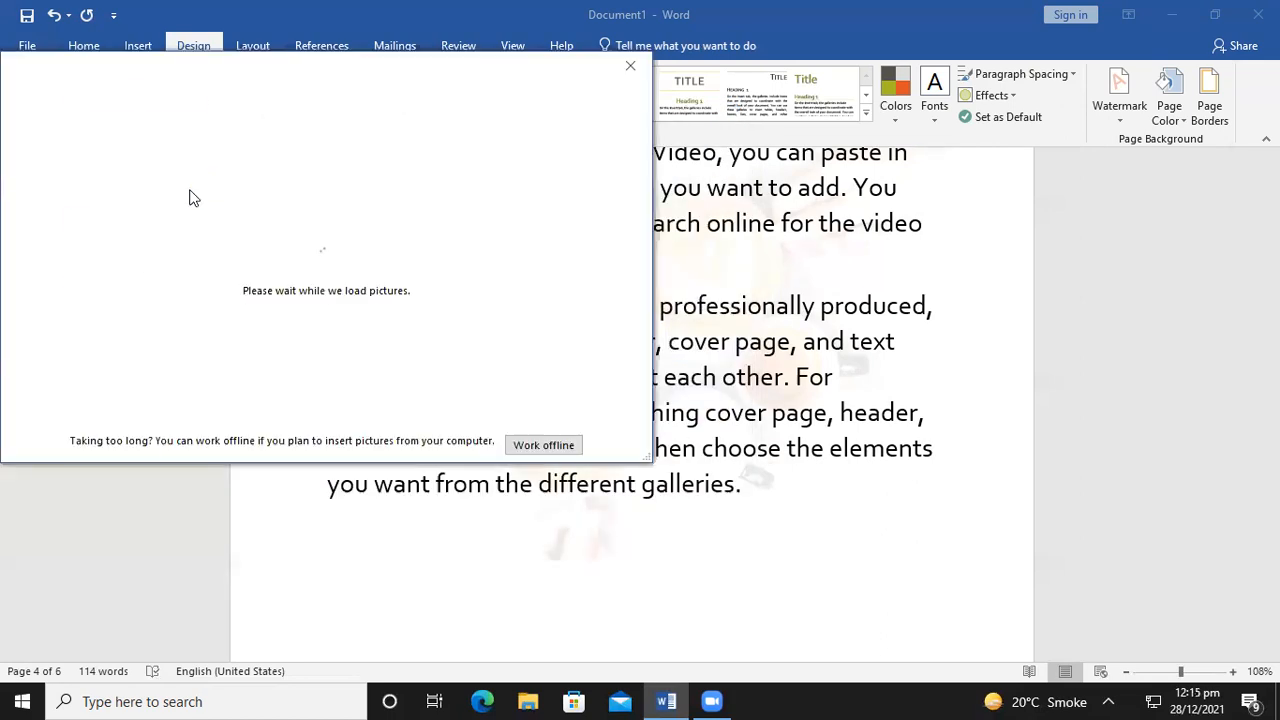
click(212, 220)
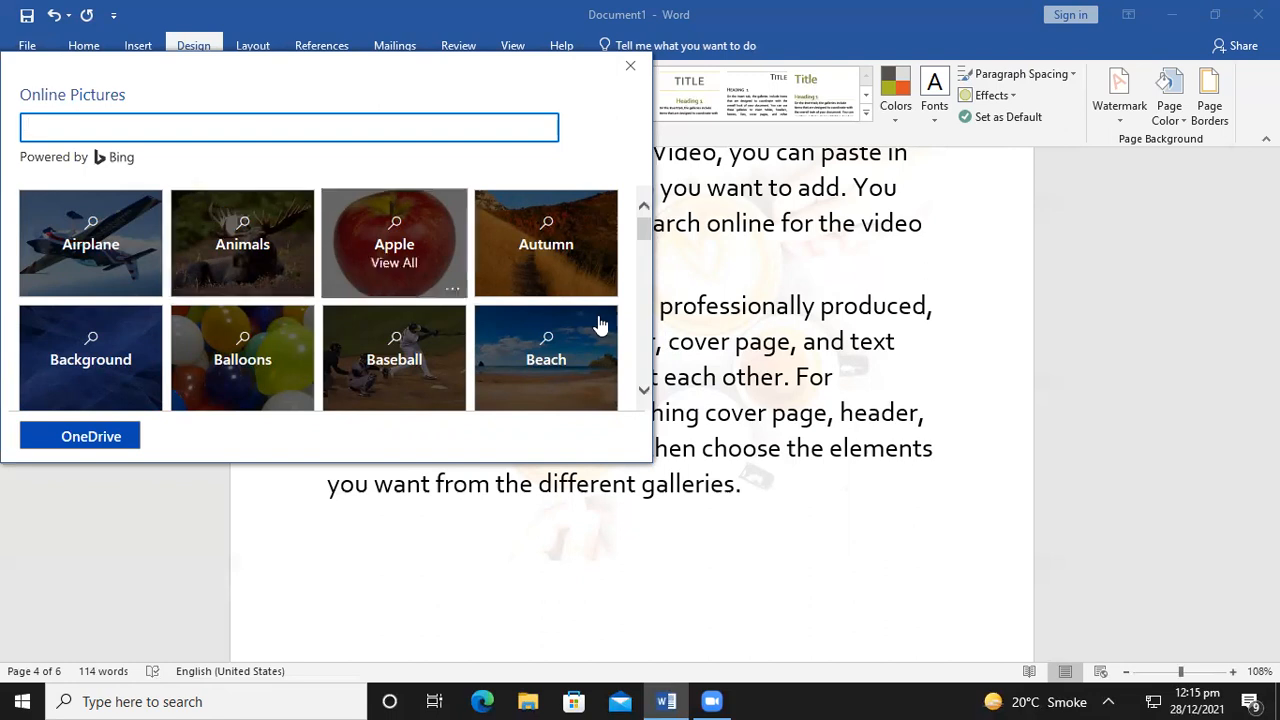
click(136, 358)
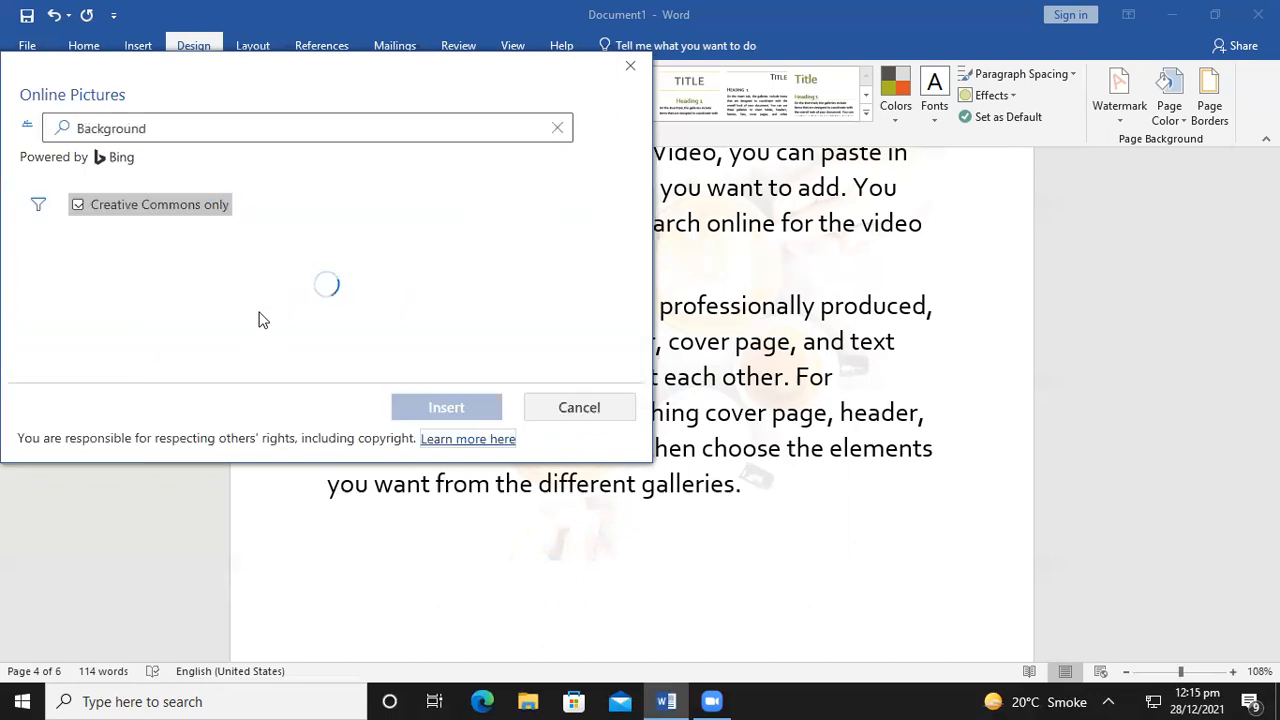
scroll(338, 315, down, 3)
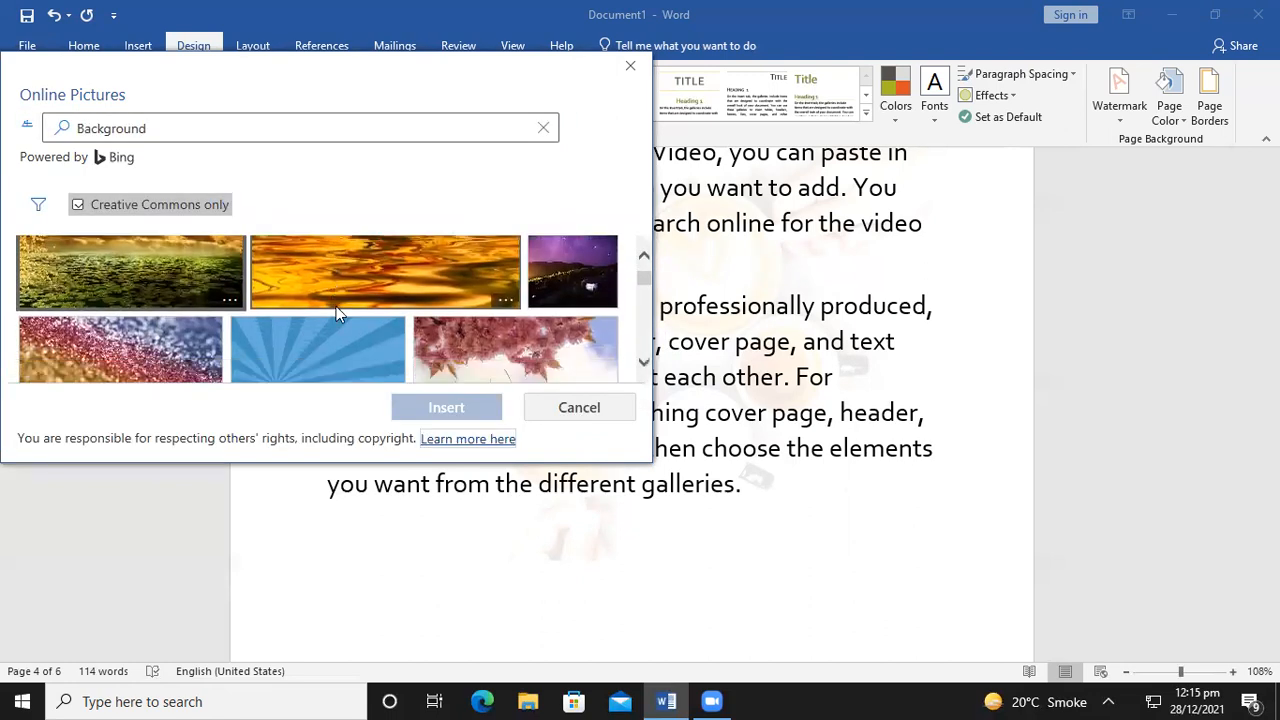
click(584, 268)
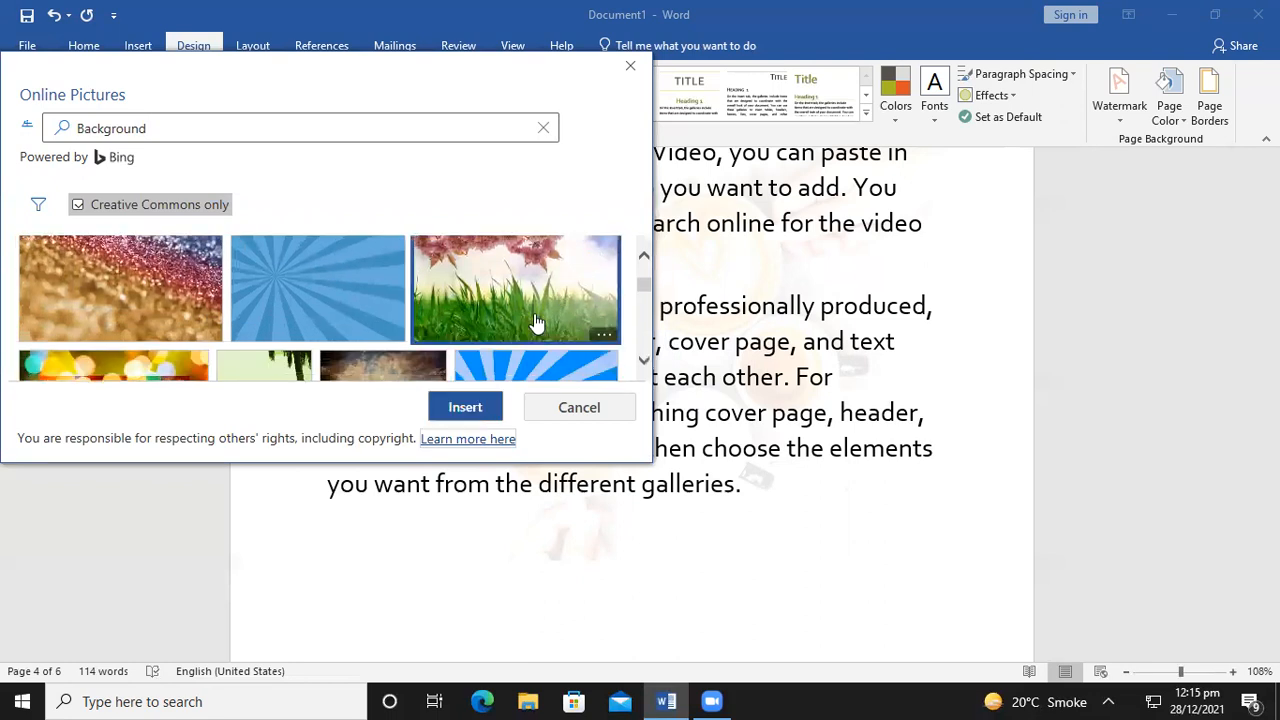
click(465, 408)
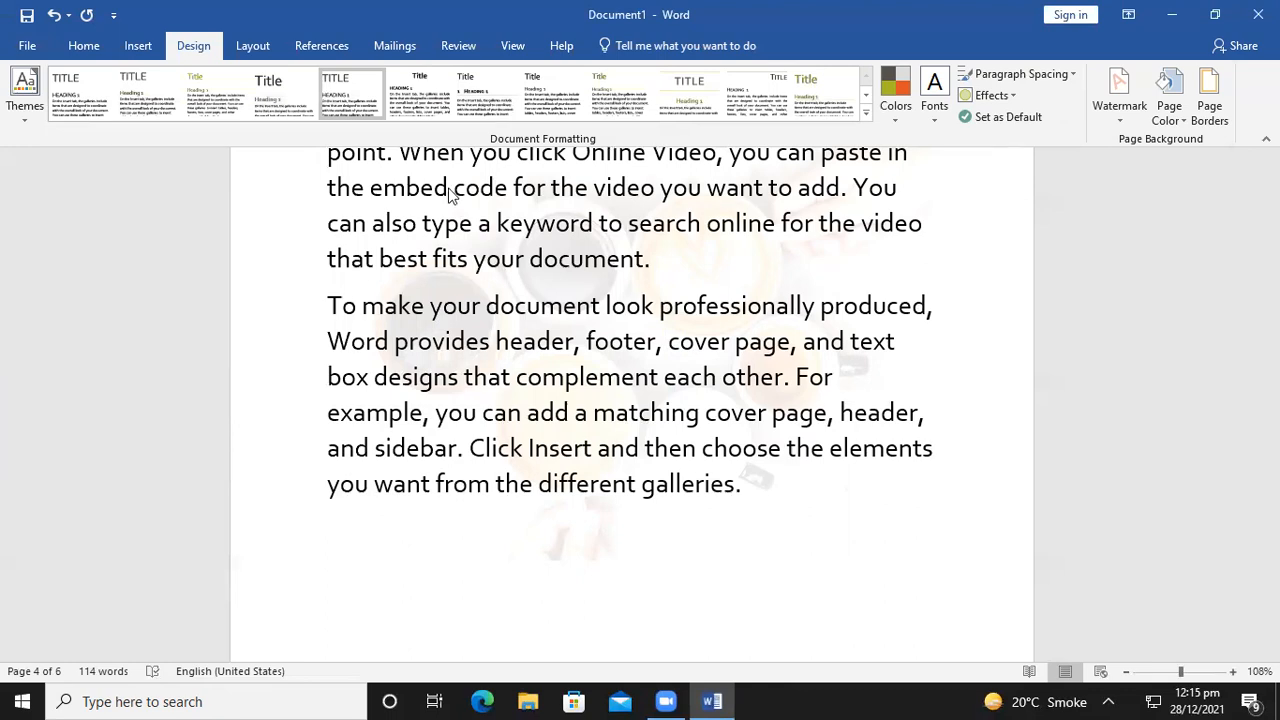
Apply the natural-background.jpg grass picture as the washed-out watermark, then close Printed Watermark
click(1119, 104)
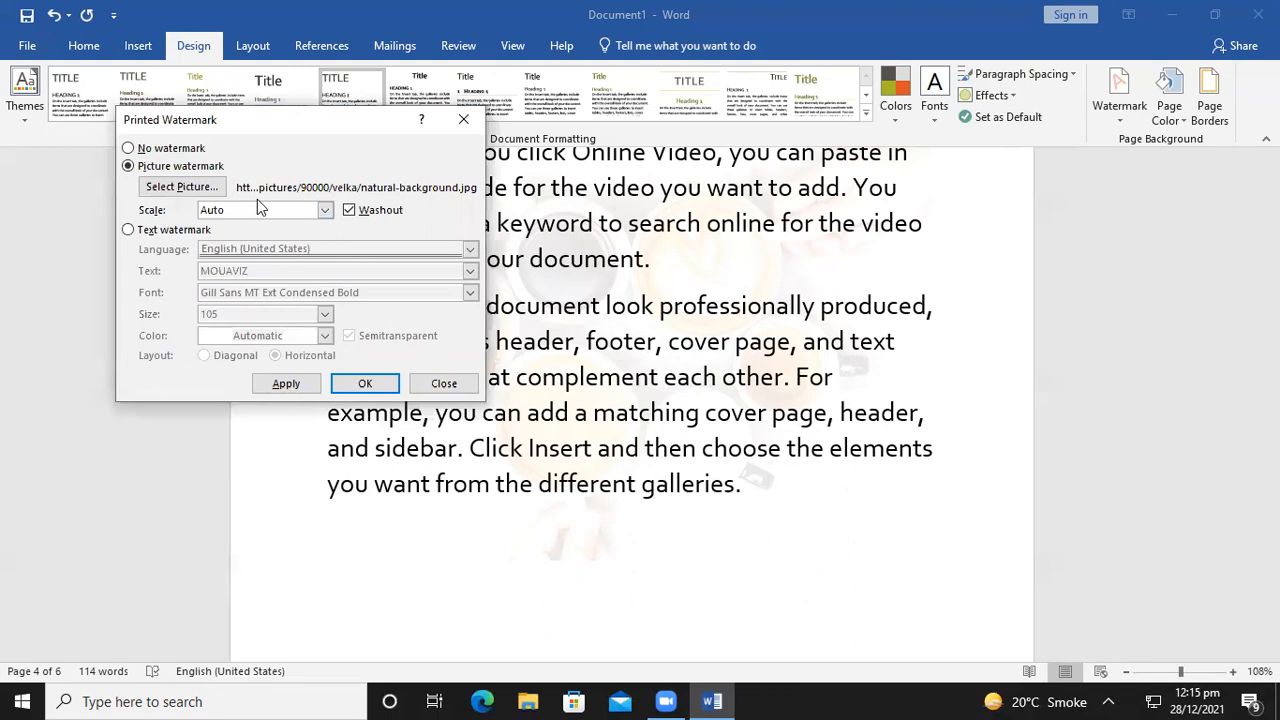
click(288, 385)
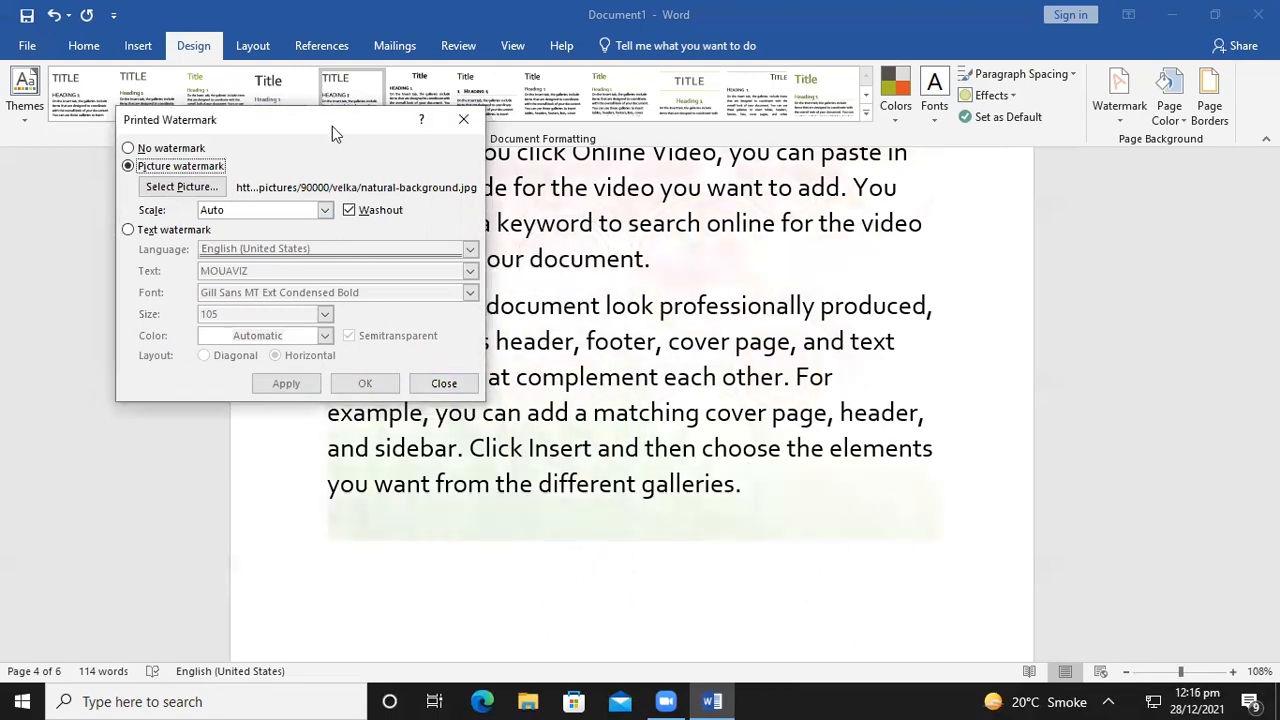
drag(298, 124, 76, 124)
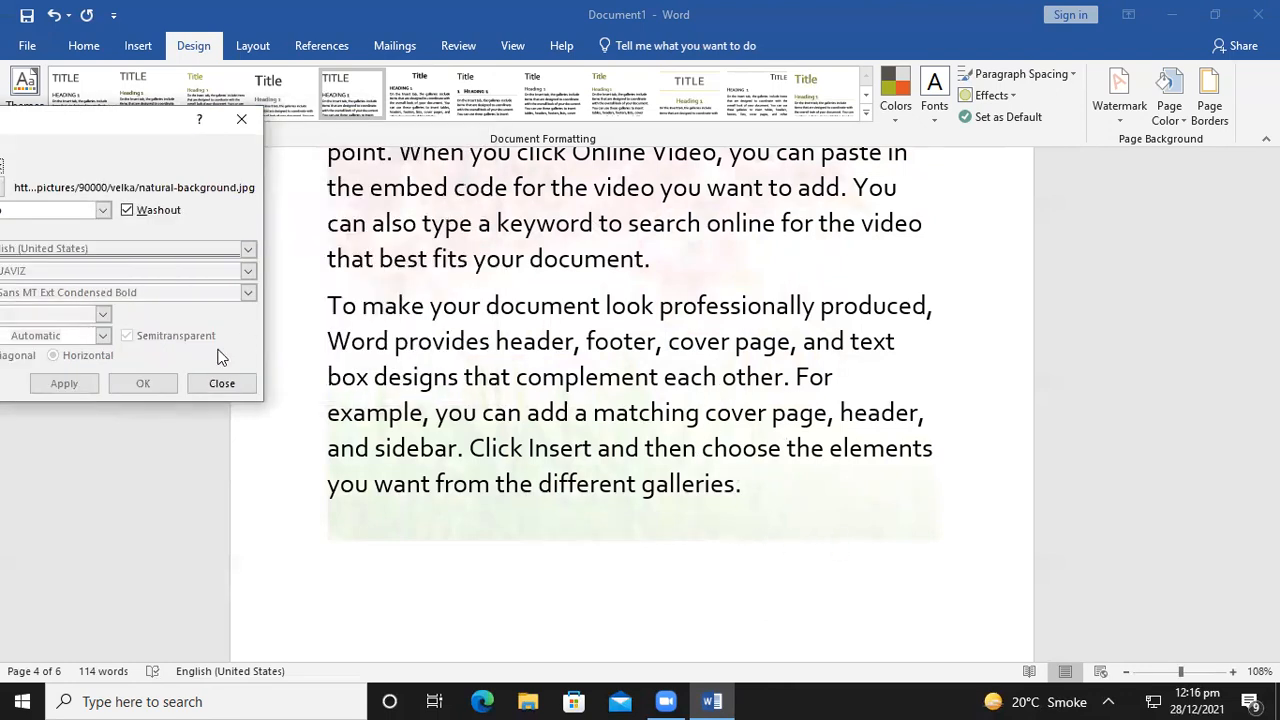
click(241, 119)
scroll(873, 461, up, 2)
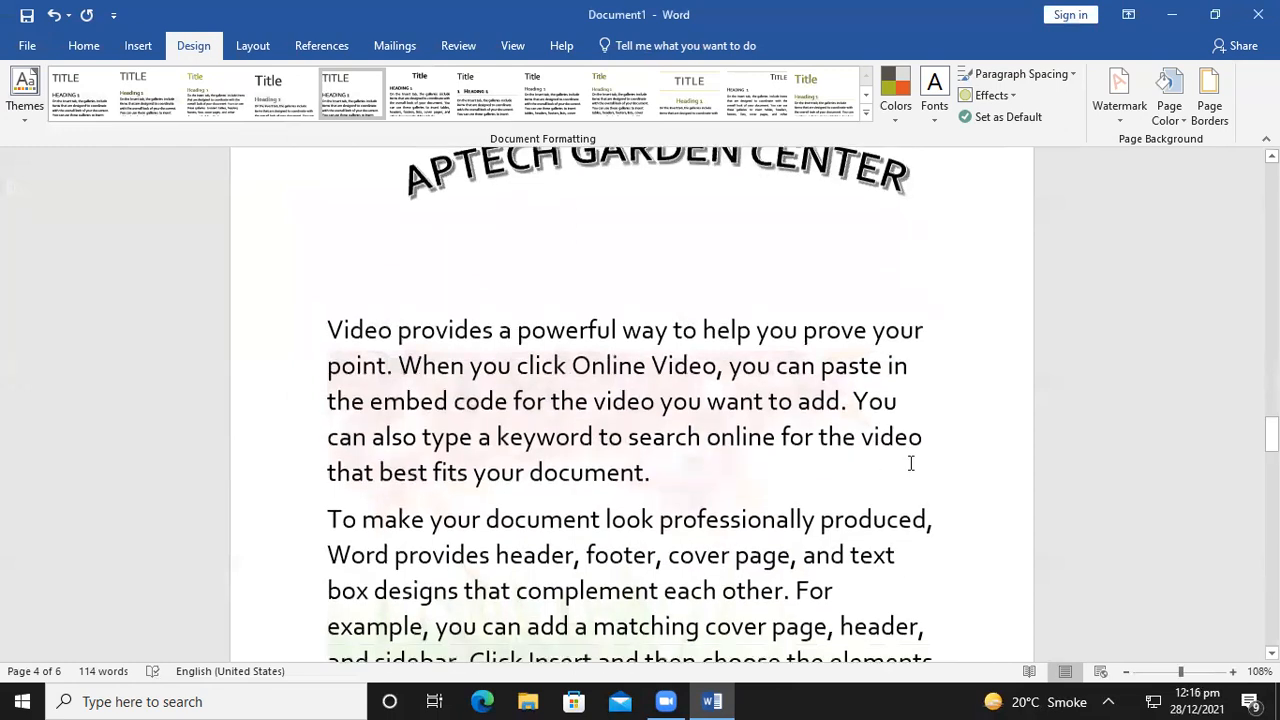
scroll(873, 461, down, 1)
drag(1181, 672, 1193, 675)
scroll(1023, 472, down, 2)
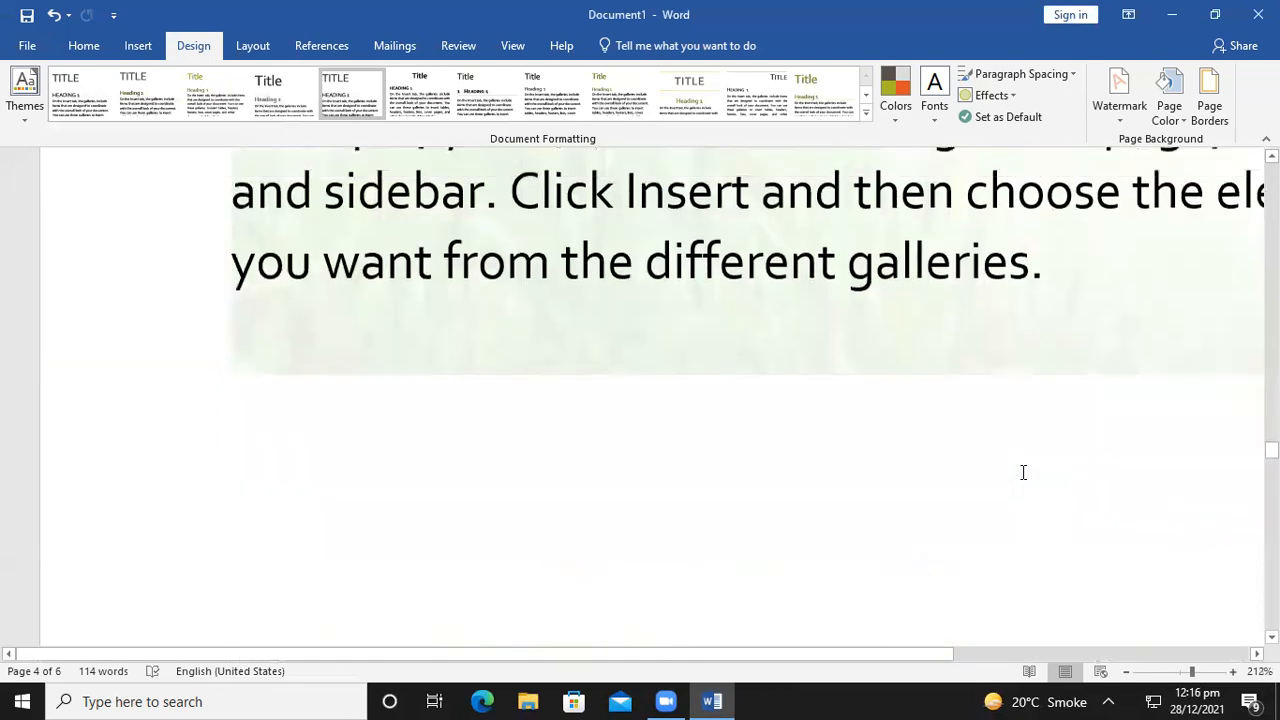
scroll(1020, 473, up, 3)
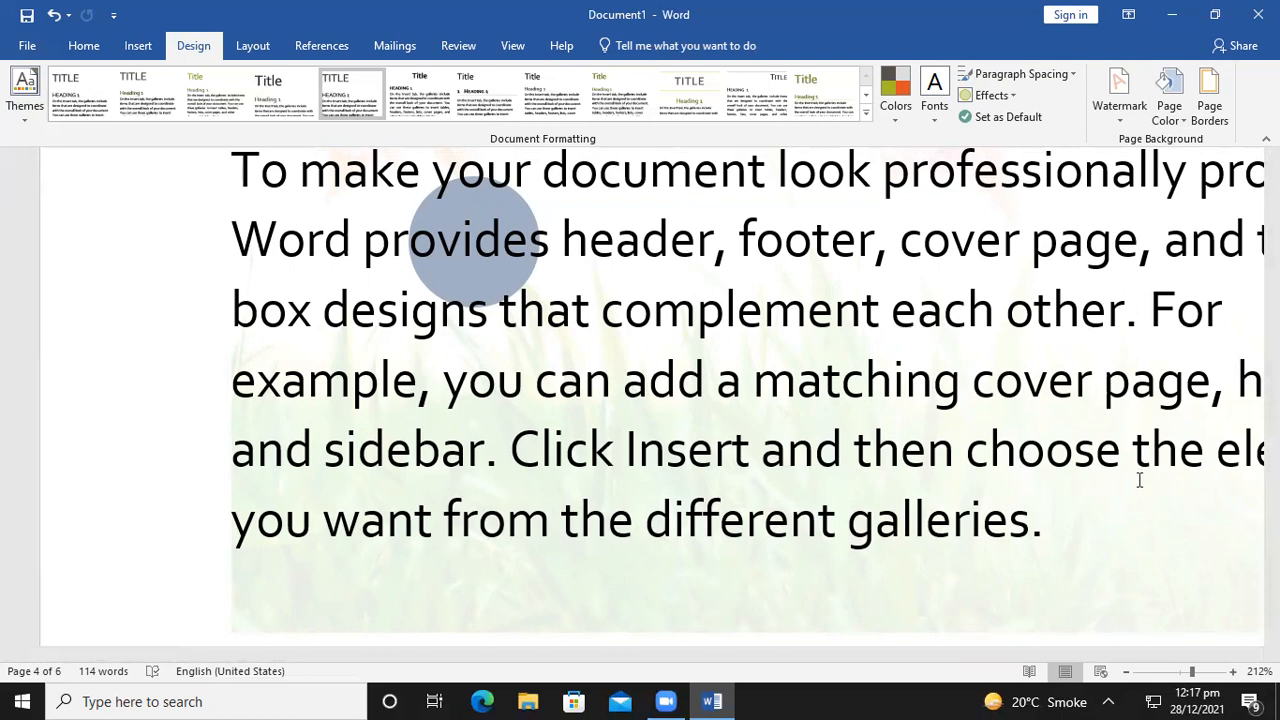
drag(1194, 668, 1179, 666)
Set the Page Color to the purple swatch under Standard Colors
scroll(818, 463, up, 2)
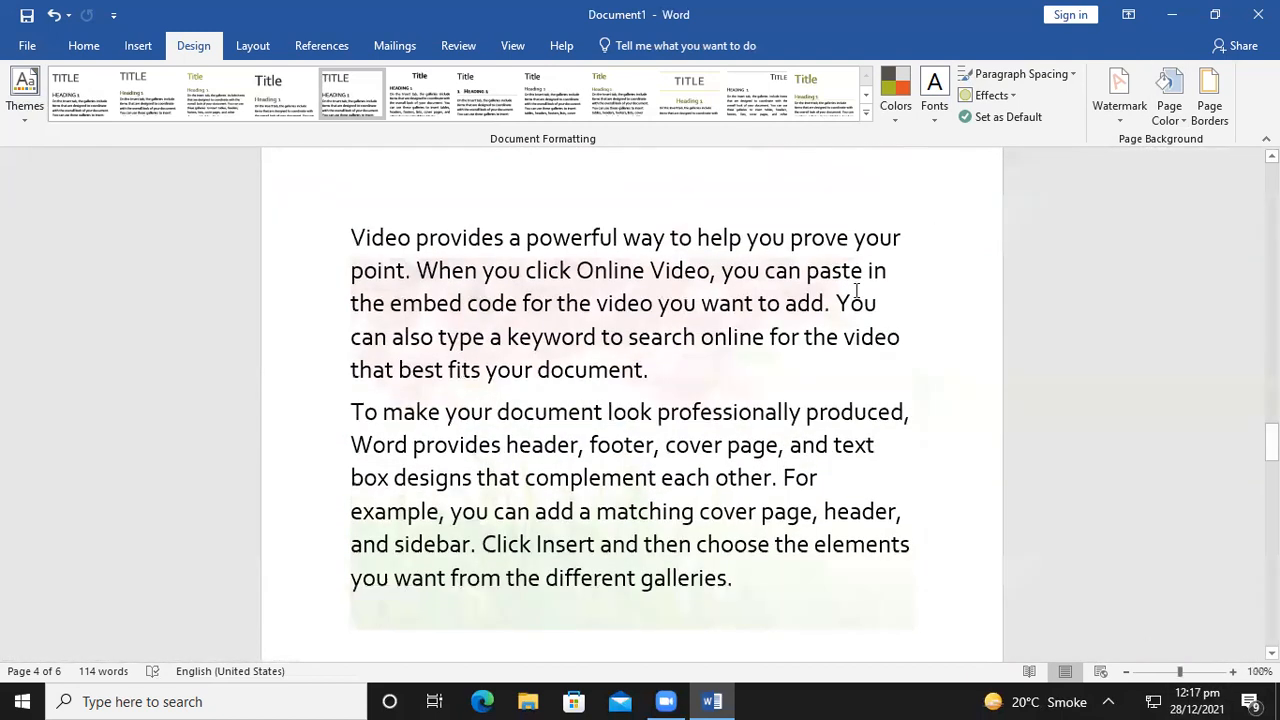
click(1162, 100)
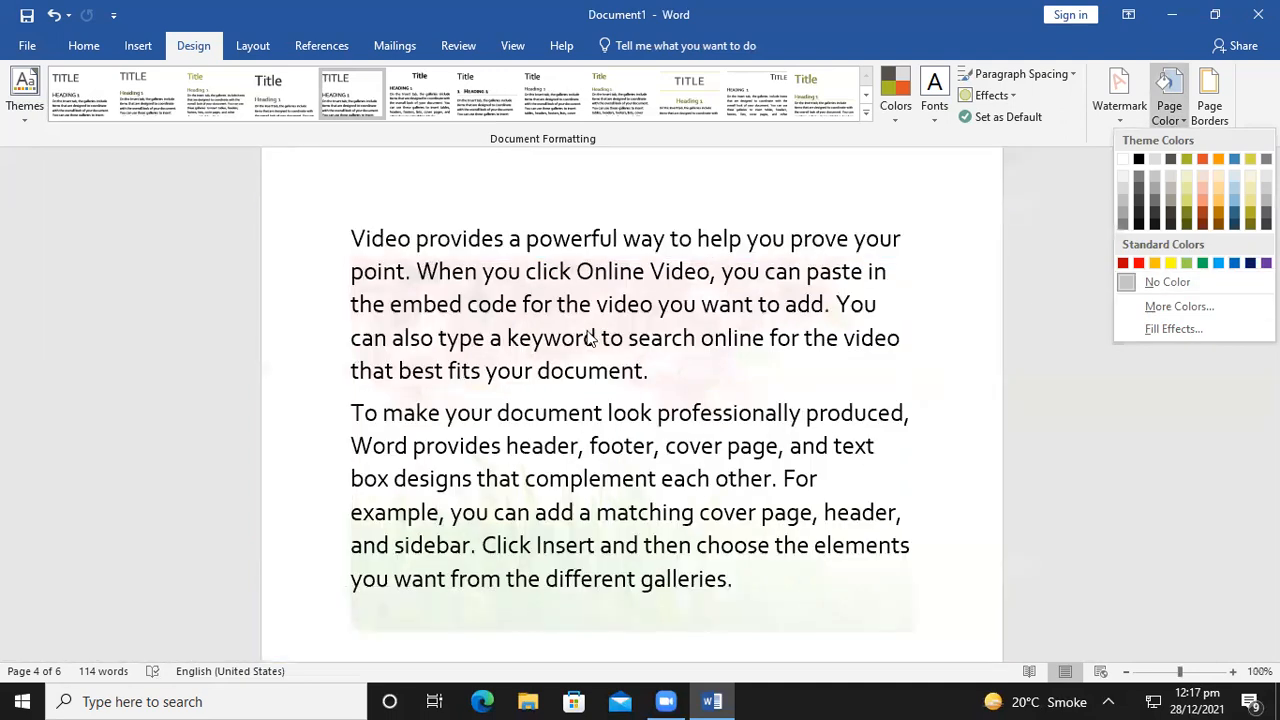
click(1266, 262)
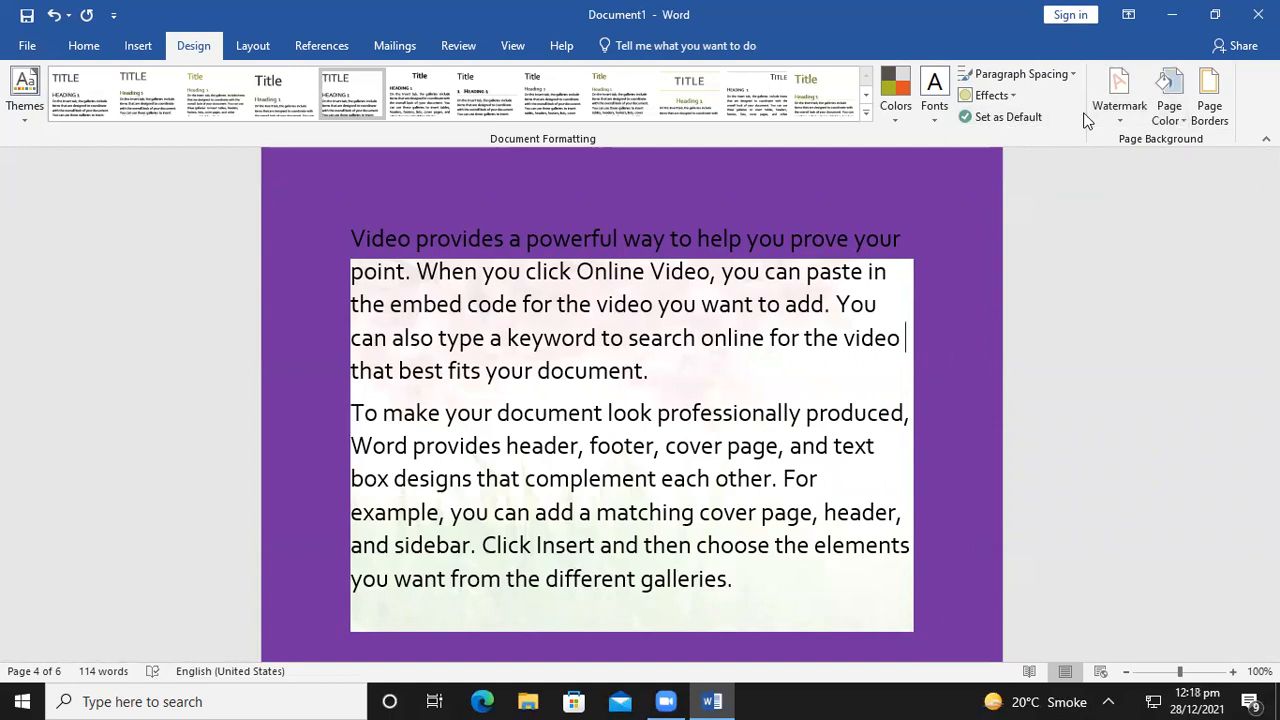
In Custom Watermark, switch to a text watermark reading MOUAVIZ
click(1115, 100)
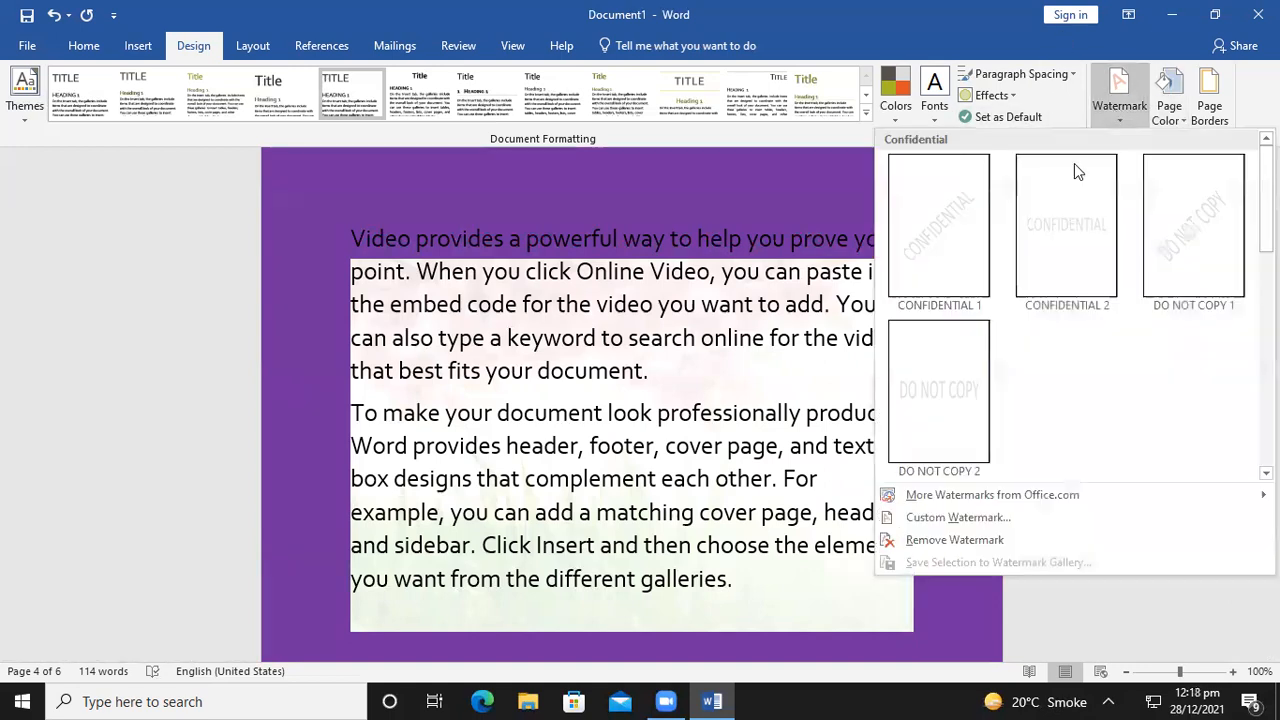
click(933, 519)
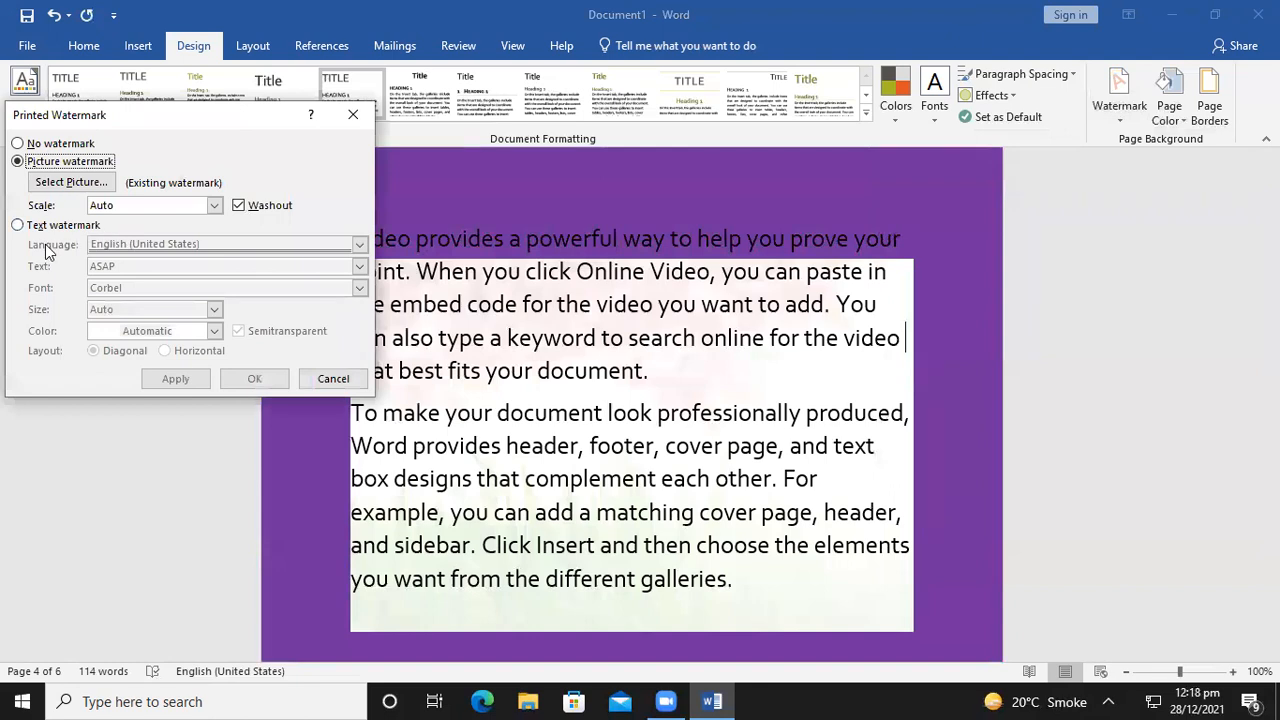
click(19, 226)
click(160, 266)
key(BackSpace)
key(BackSpace)
key(BackSpace)
key(BackSpace)
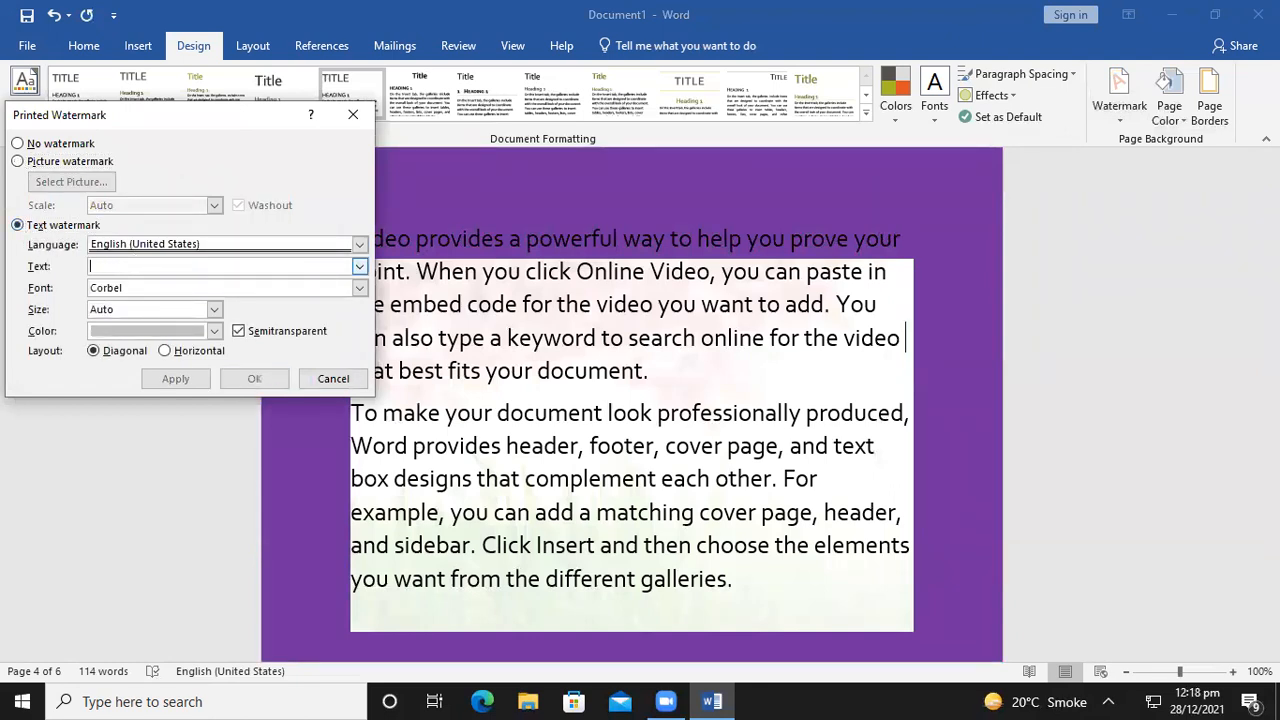
text(MOU)
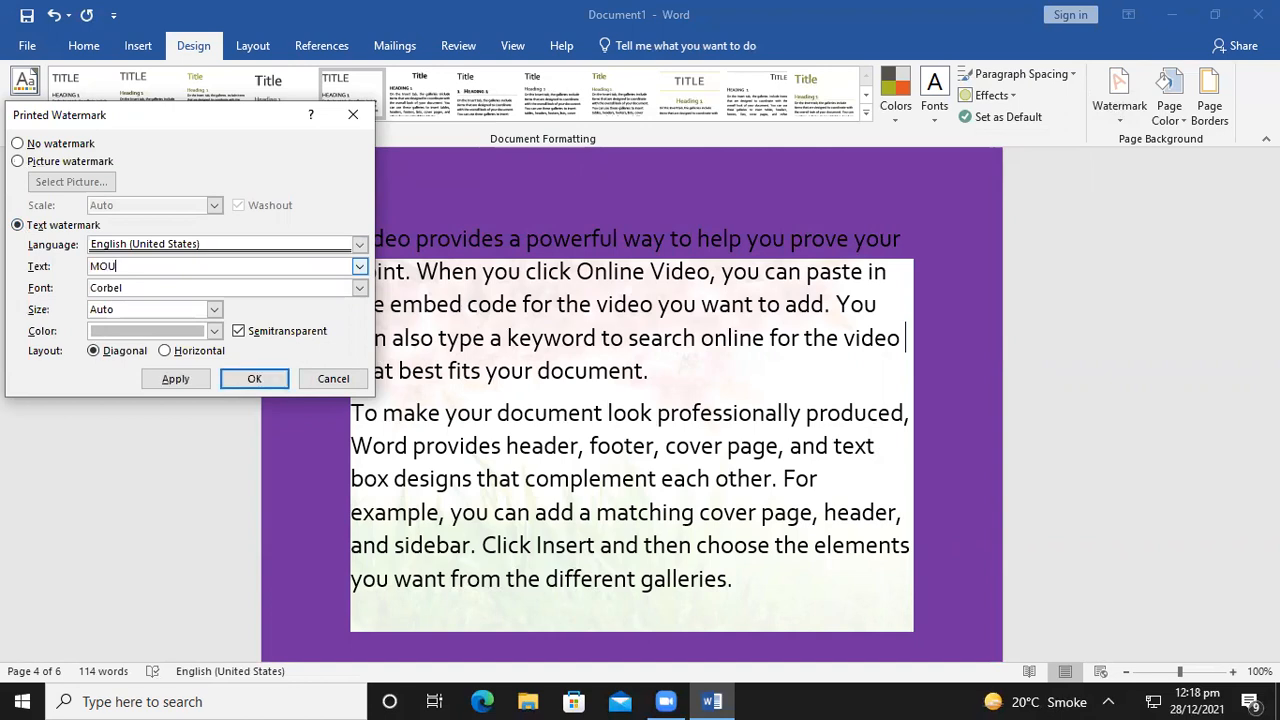
text(AVIZ)
Set the watermark font to DejaVu Sans, size 120, apply it and close
click(358, 288)
click(358, 288)
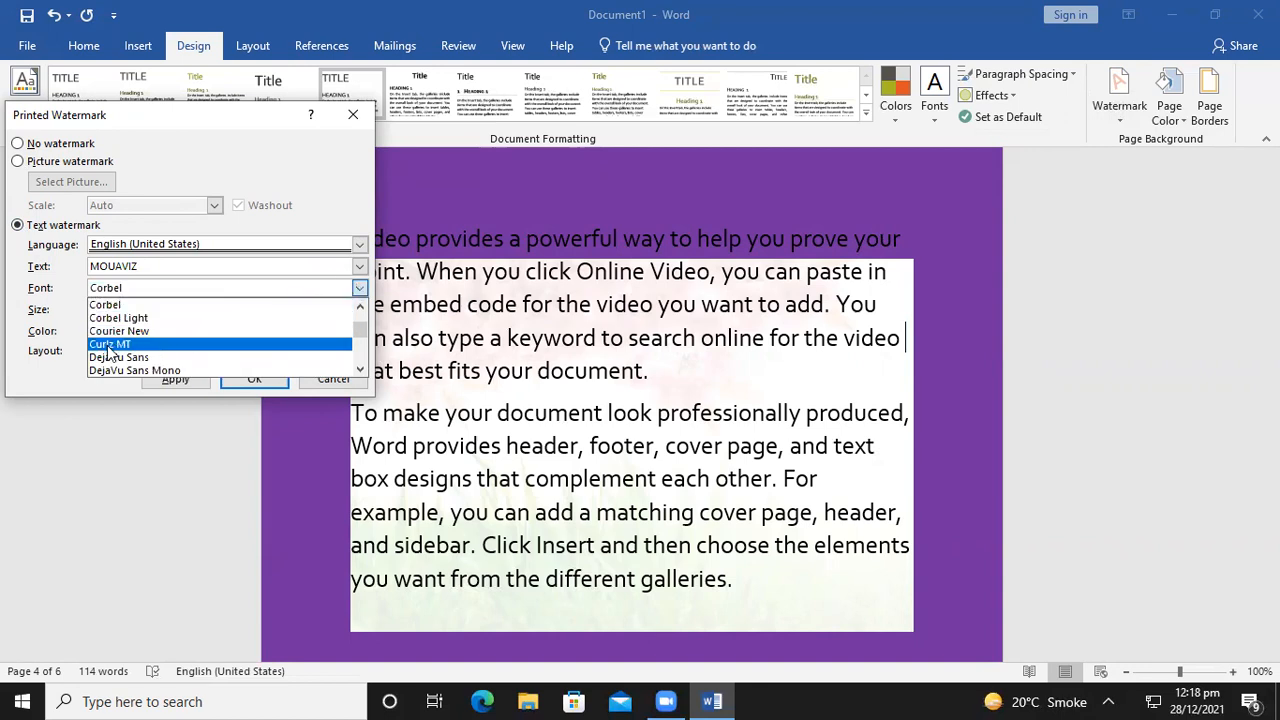
click(160, 357)
click(215, 310)
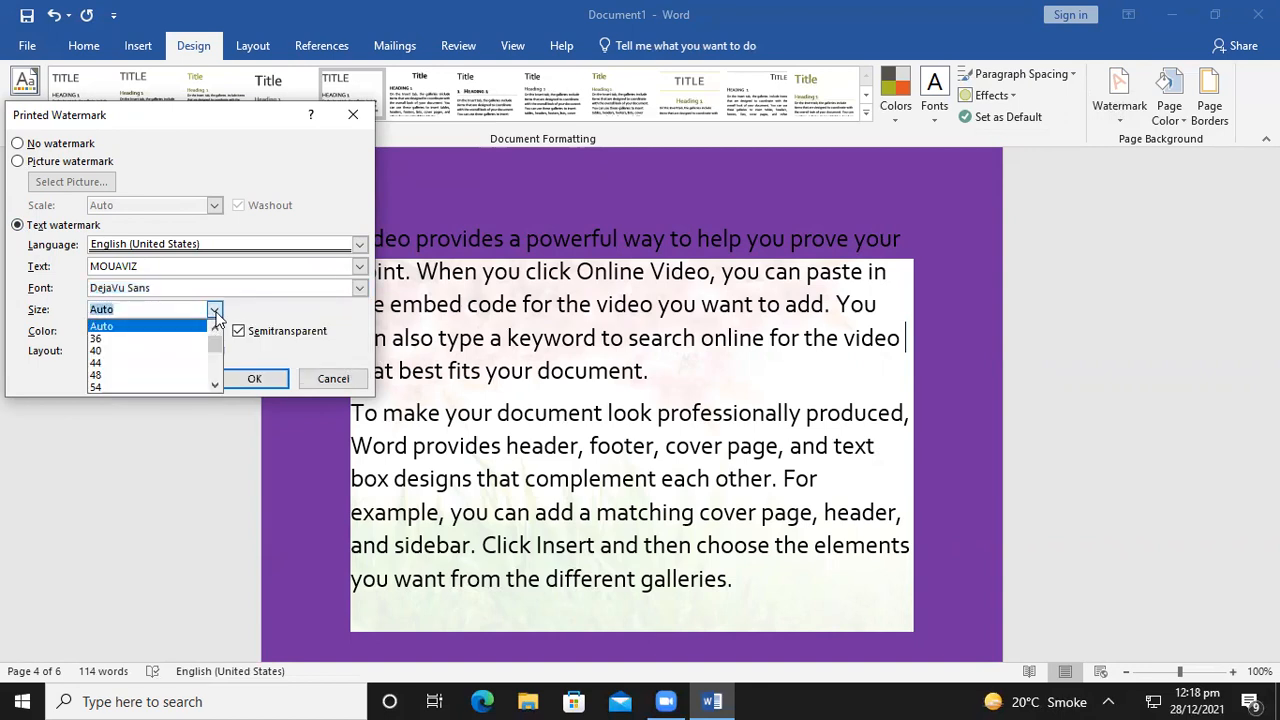
scroll(130, 382, down, 3)
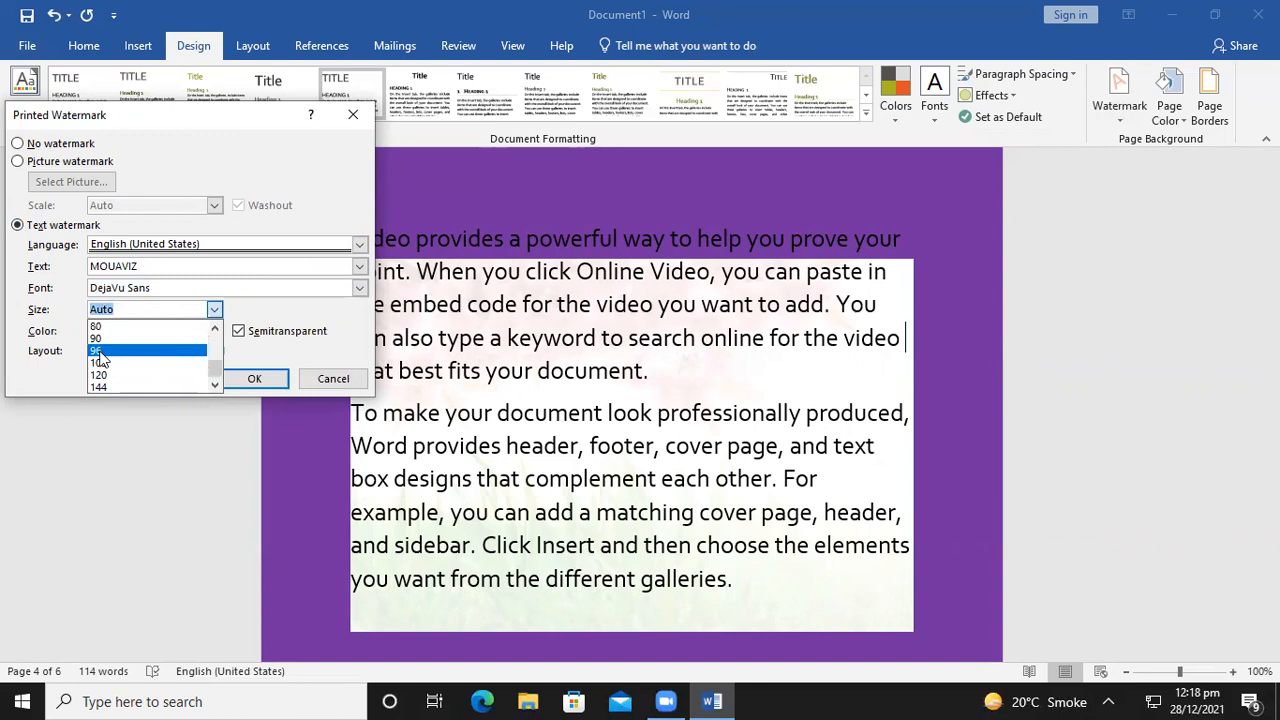
click(100, 375)
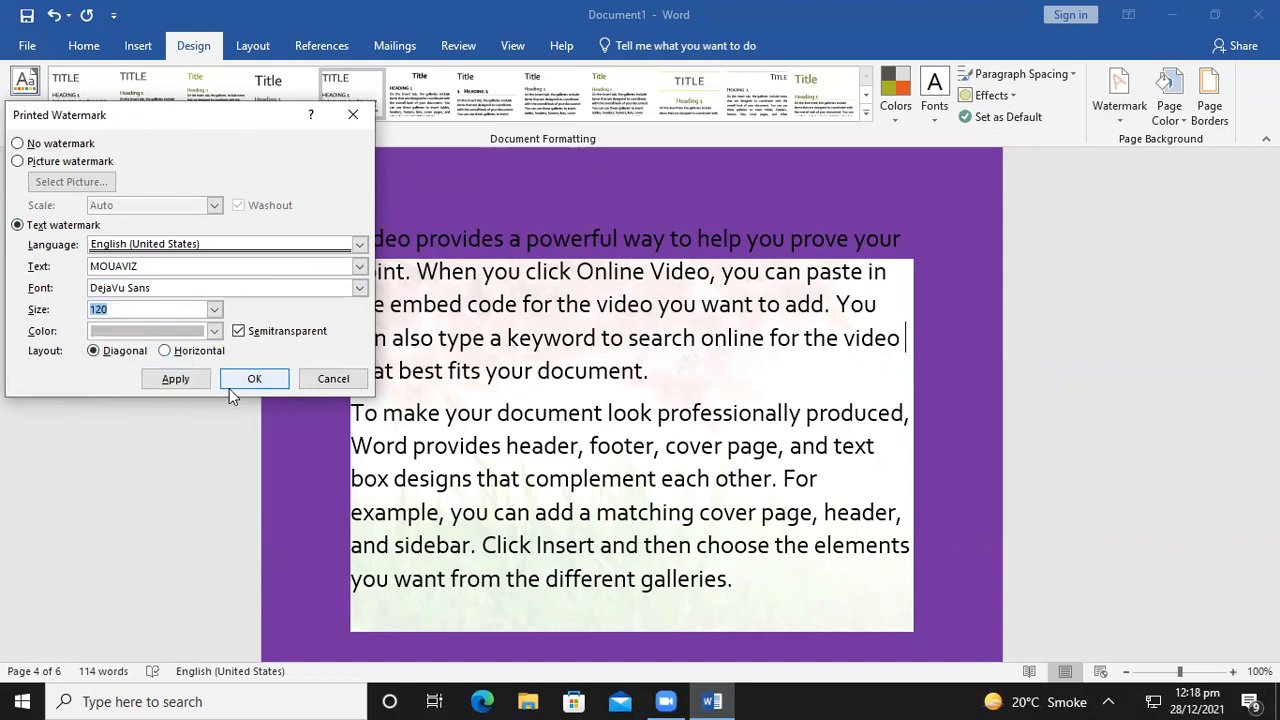
click(175, 379)
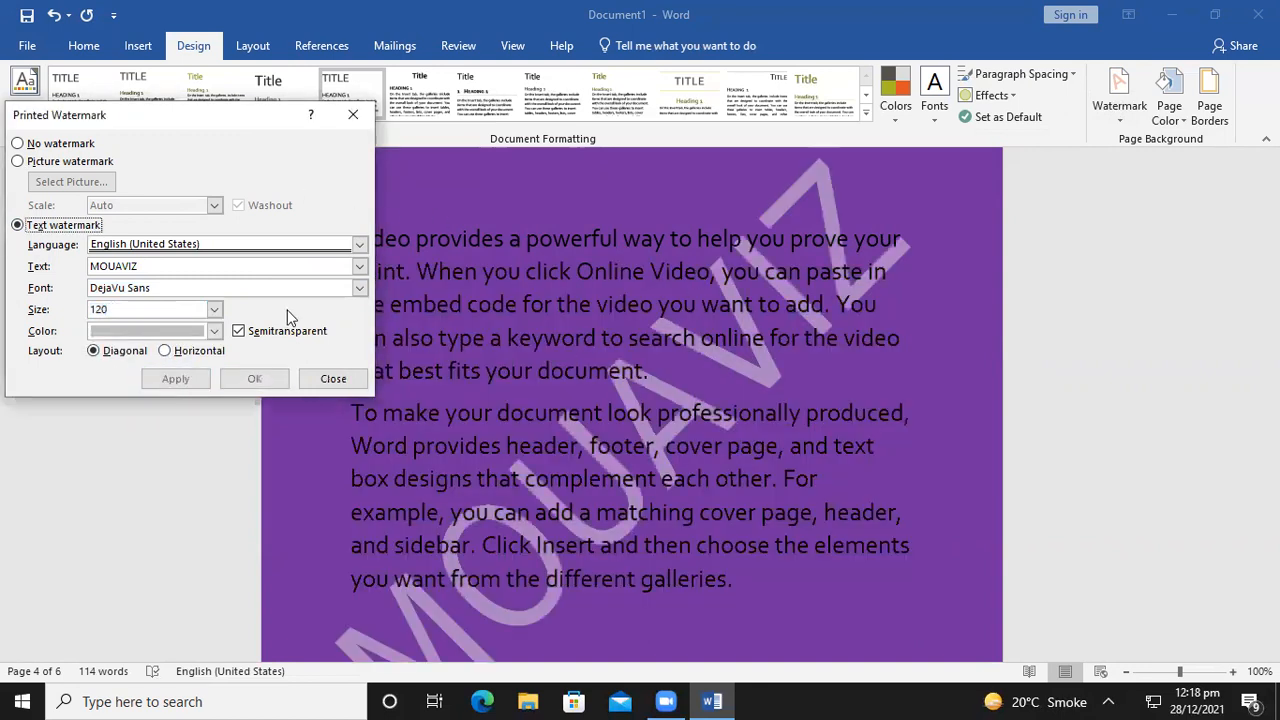
click(335, 377)
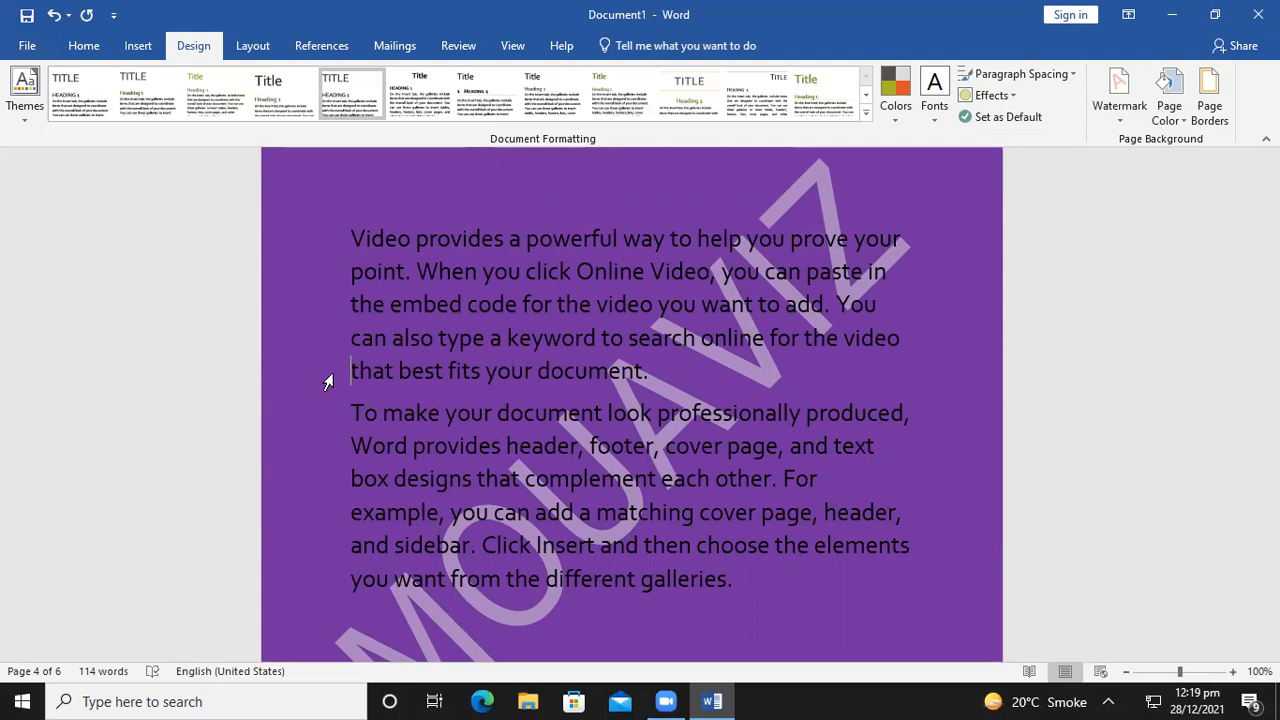
Apply a plain Box page border to the whole document
click(1207, 105)
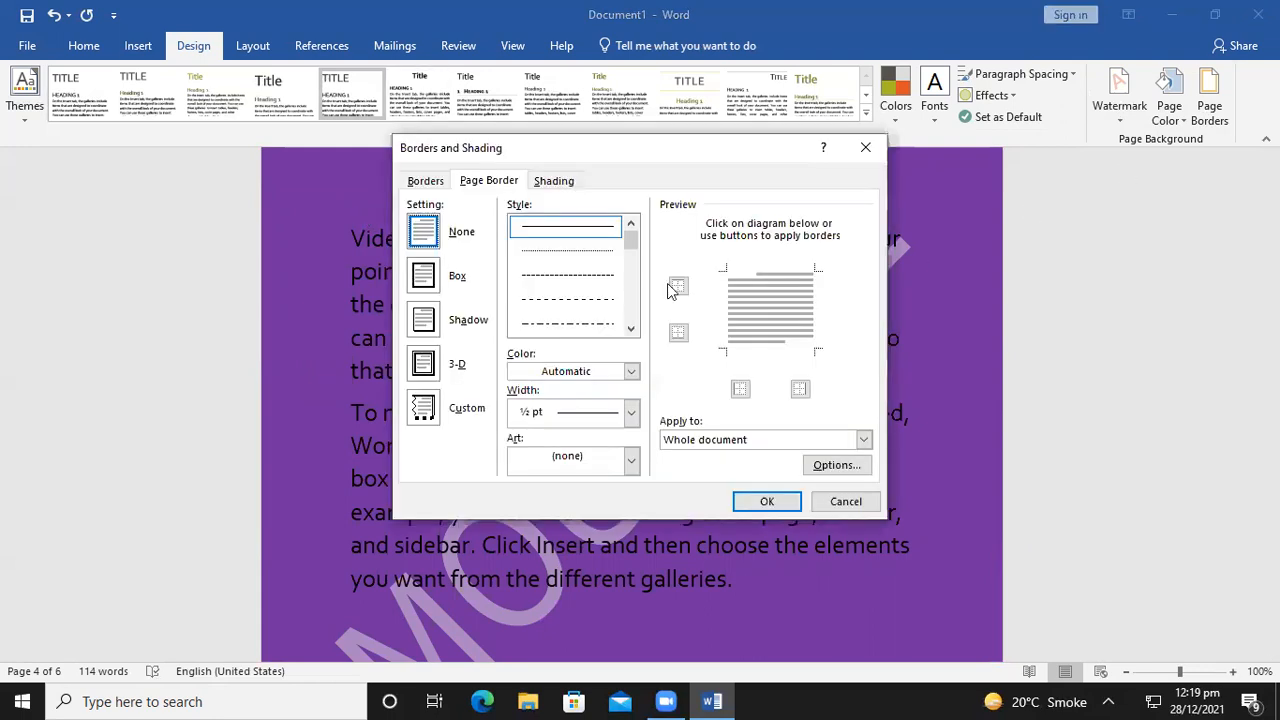
click(425, 282)
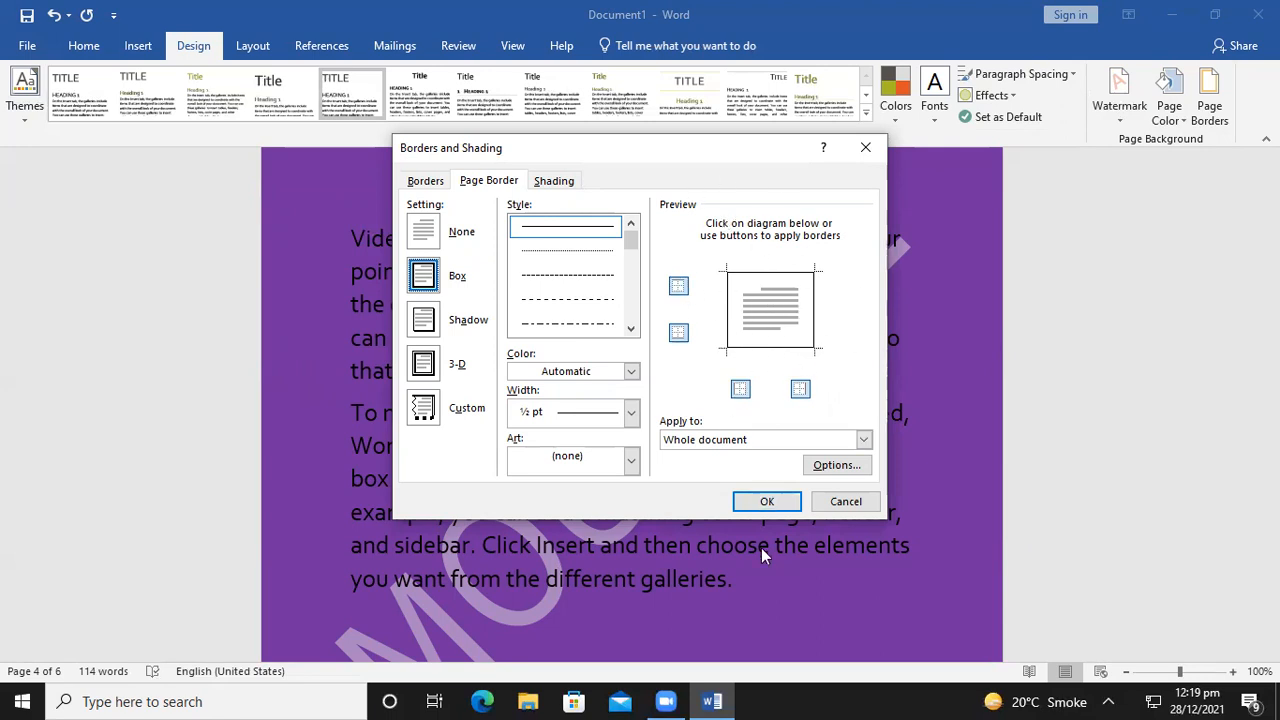
click(766, 501)
scroll(411, 340, up, 4)
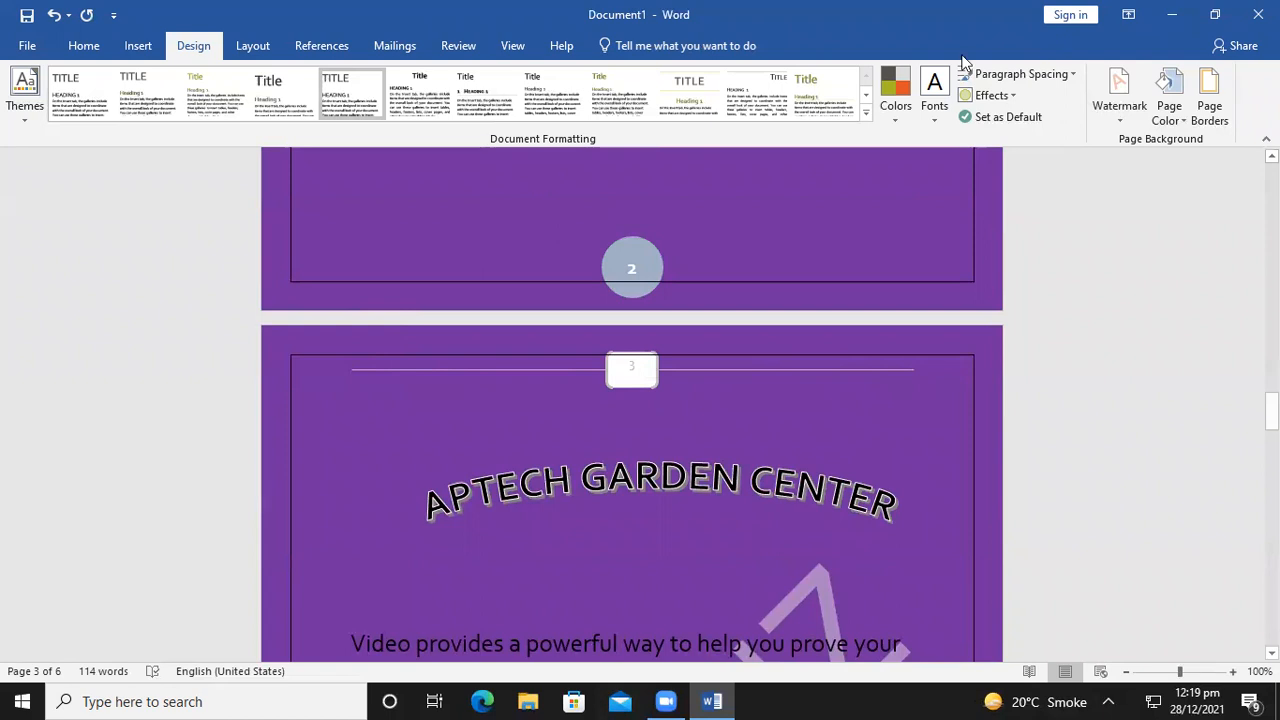
Apply a Shadow page border, then reopen Borders and Shading and close it unchanged
click(1193, 120)
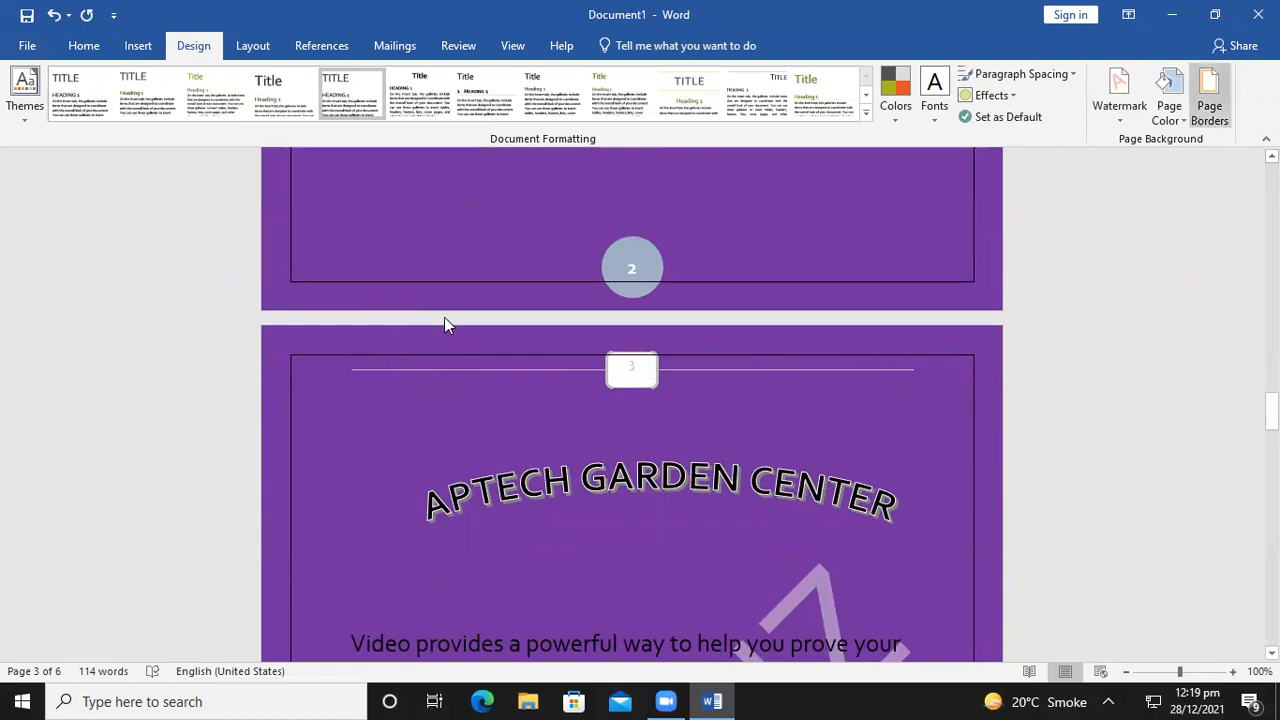
click(440, 320)
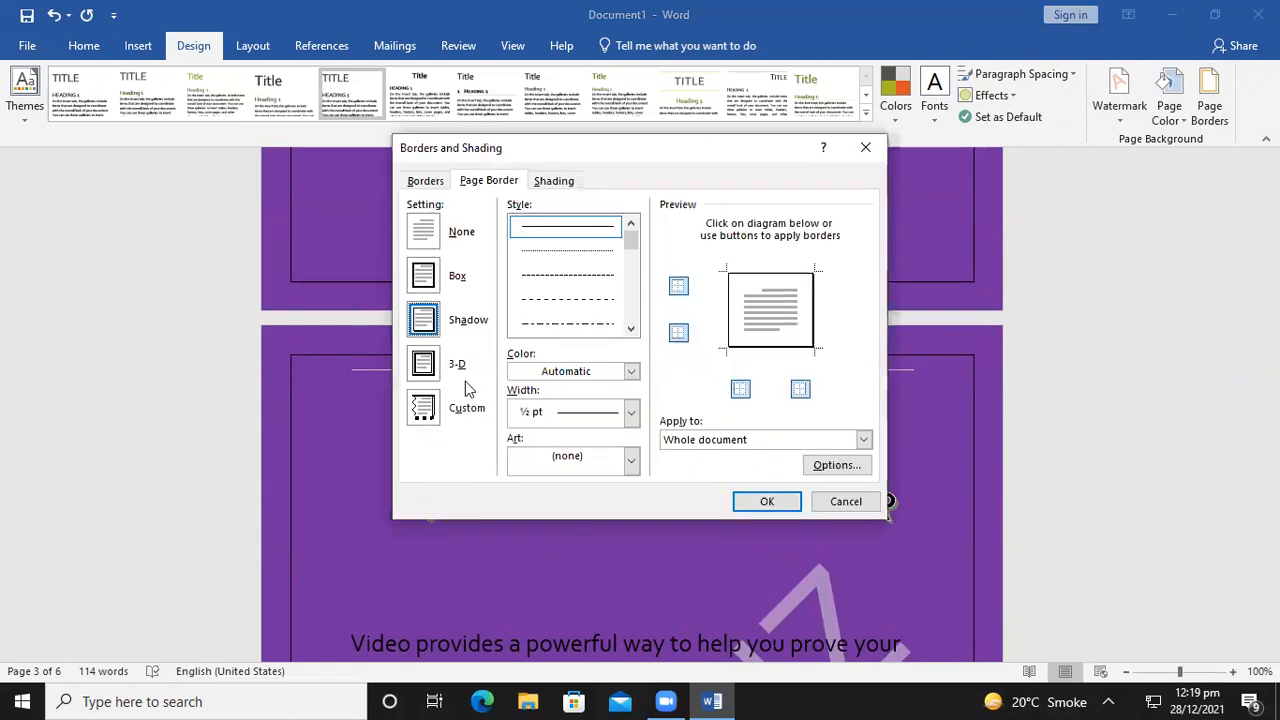
click(767, 501)
scroll(847, 515, down, 3)
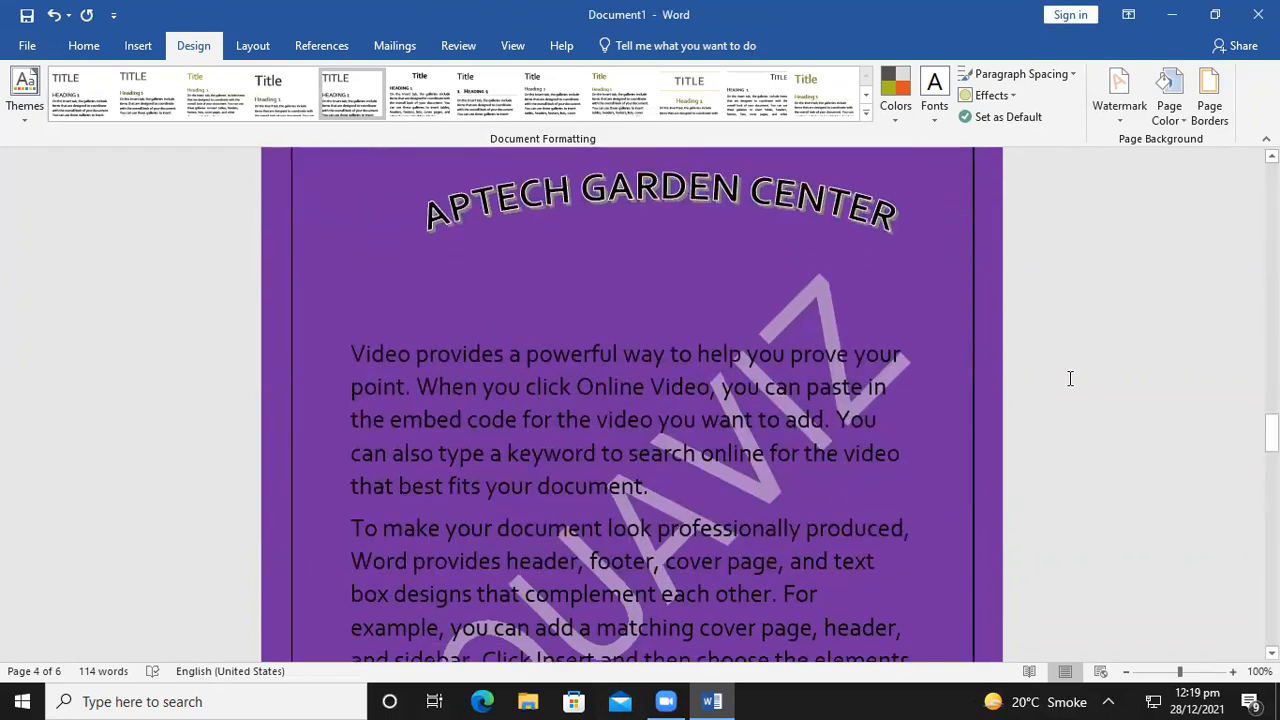
scroll(975, 404, up, 1)
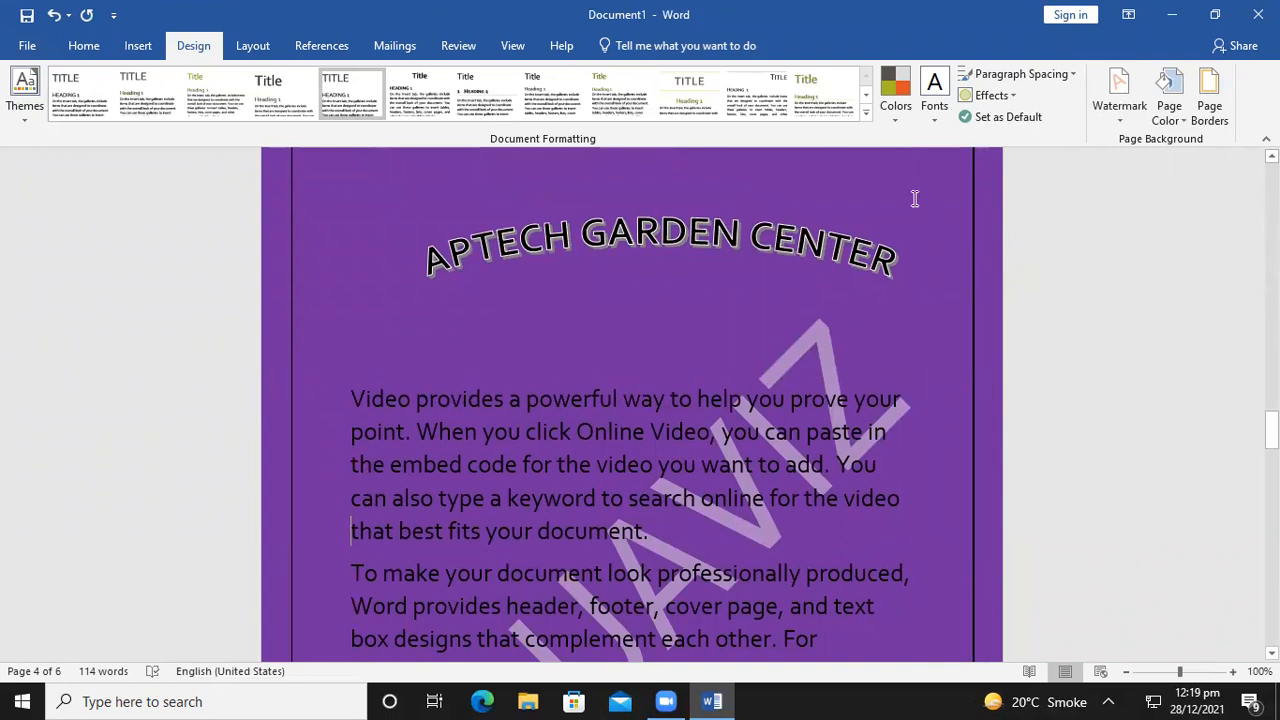
click(1209, 112)
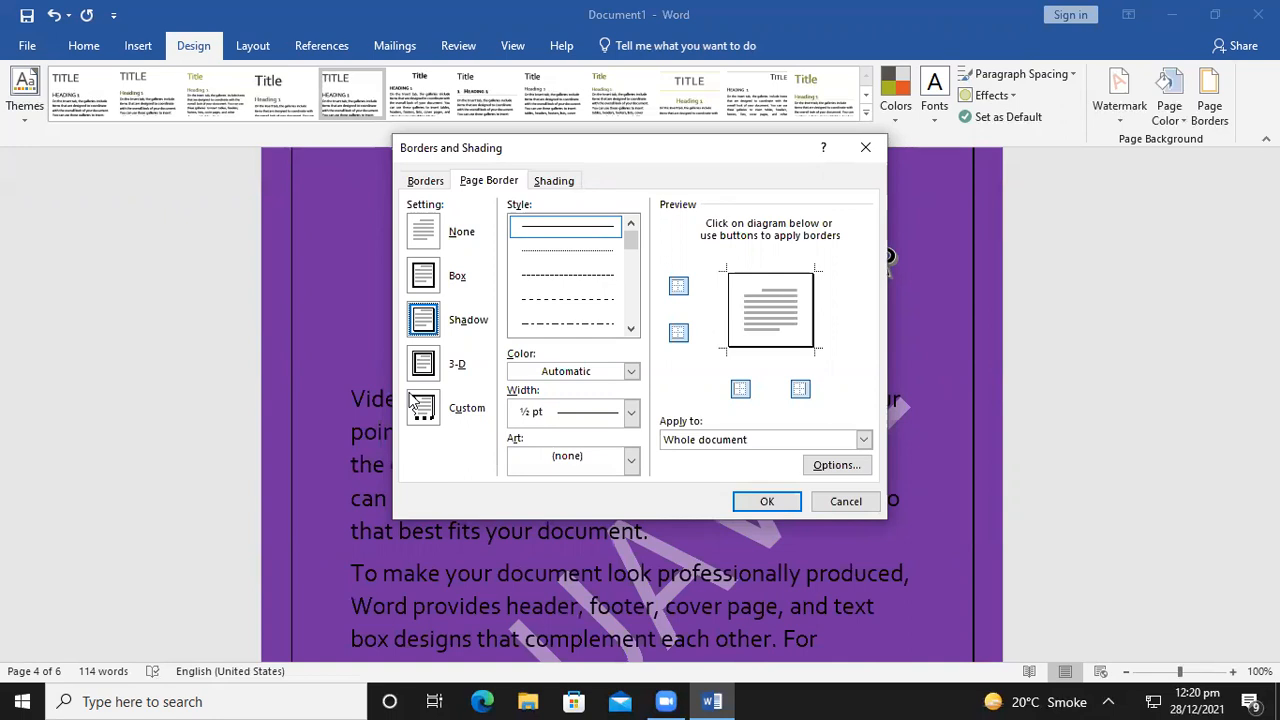
click(865, 147)
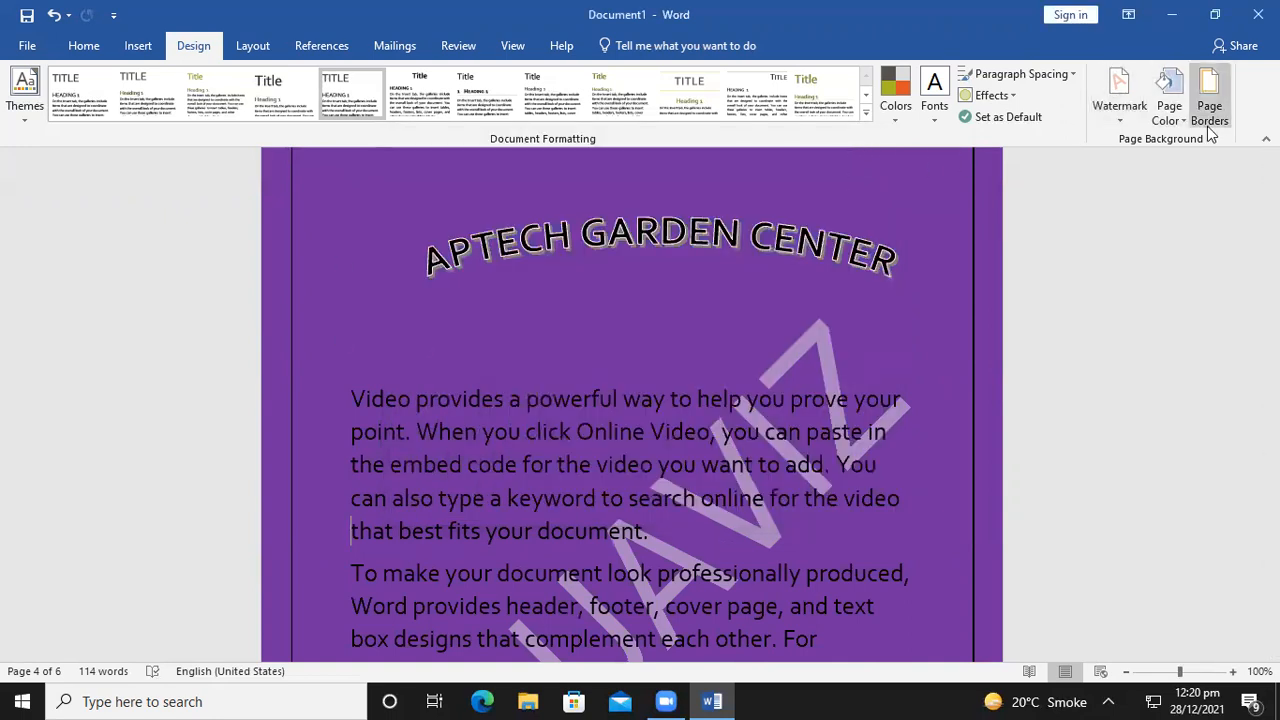
click(1167, 95)
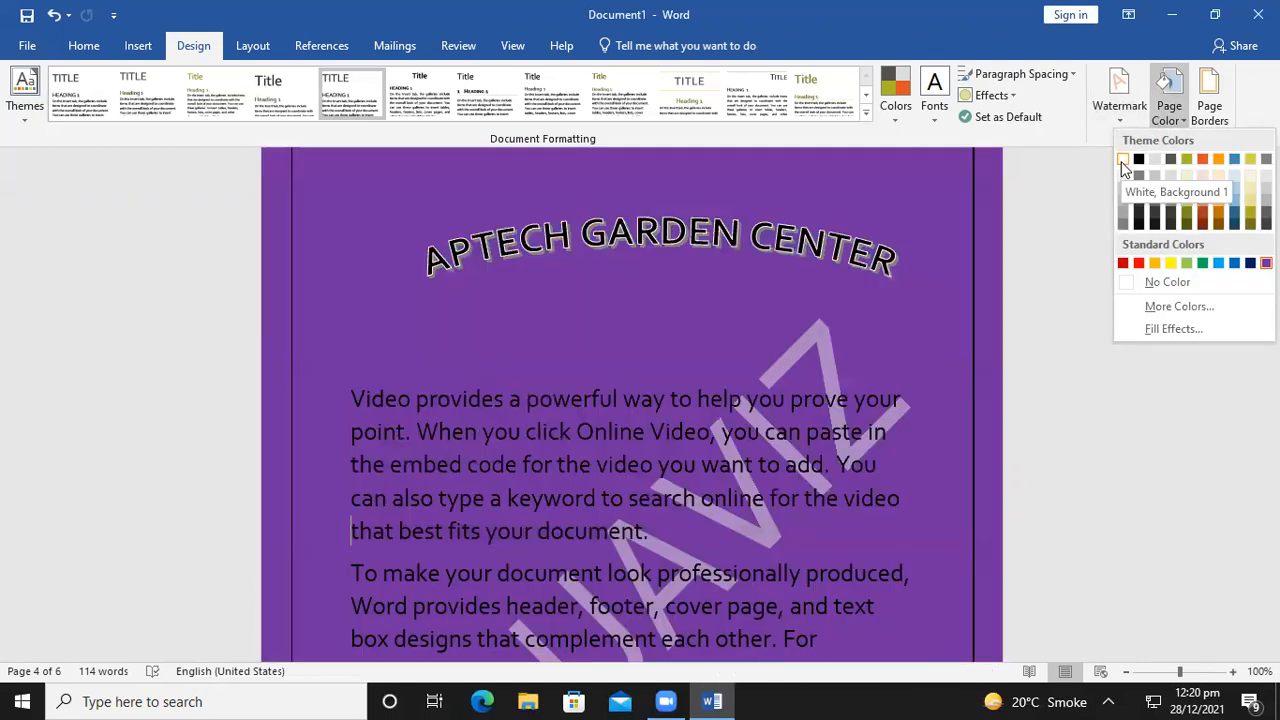
click(1123, 160)
scroll(860, 354, down, 3)
scroll(860, 354, down, 4)
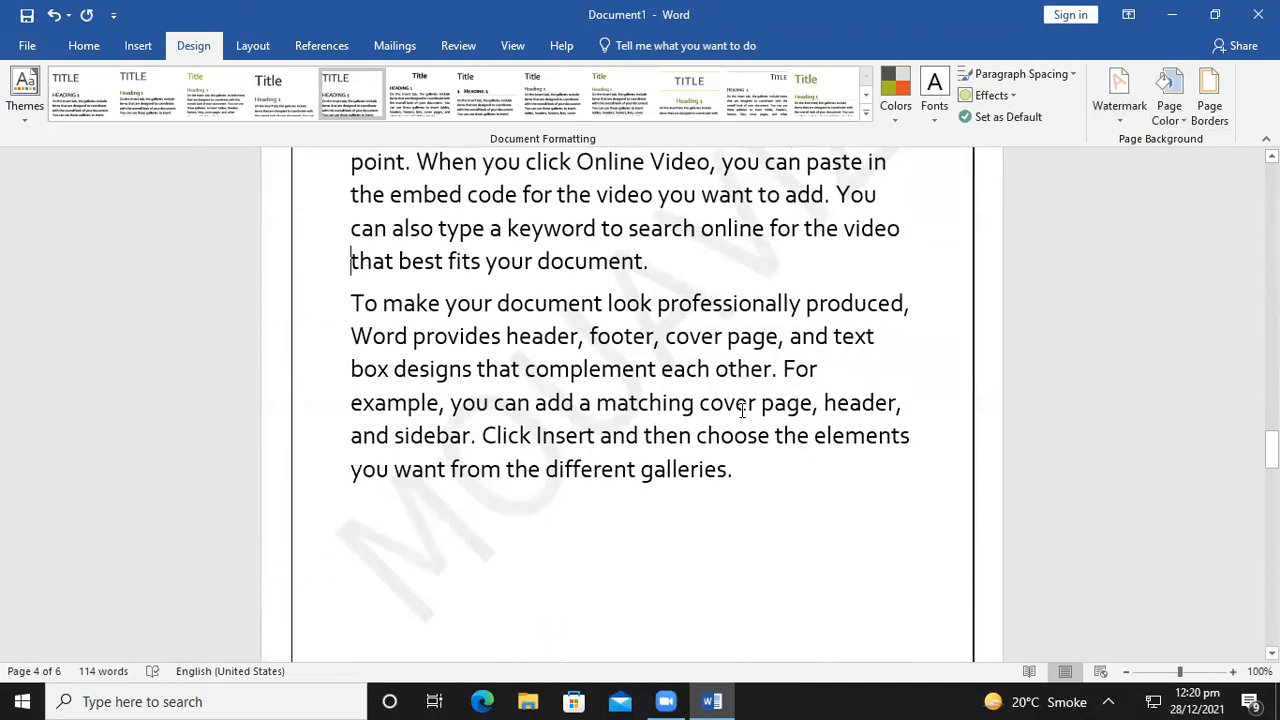
click(1119, 120)
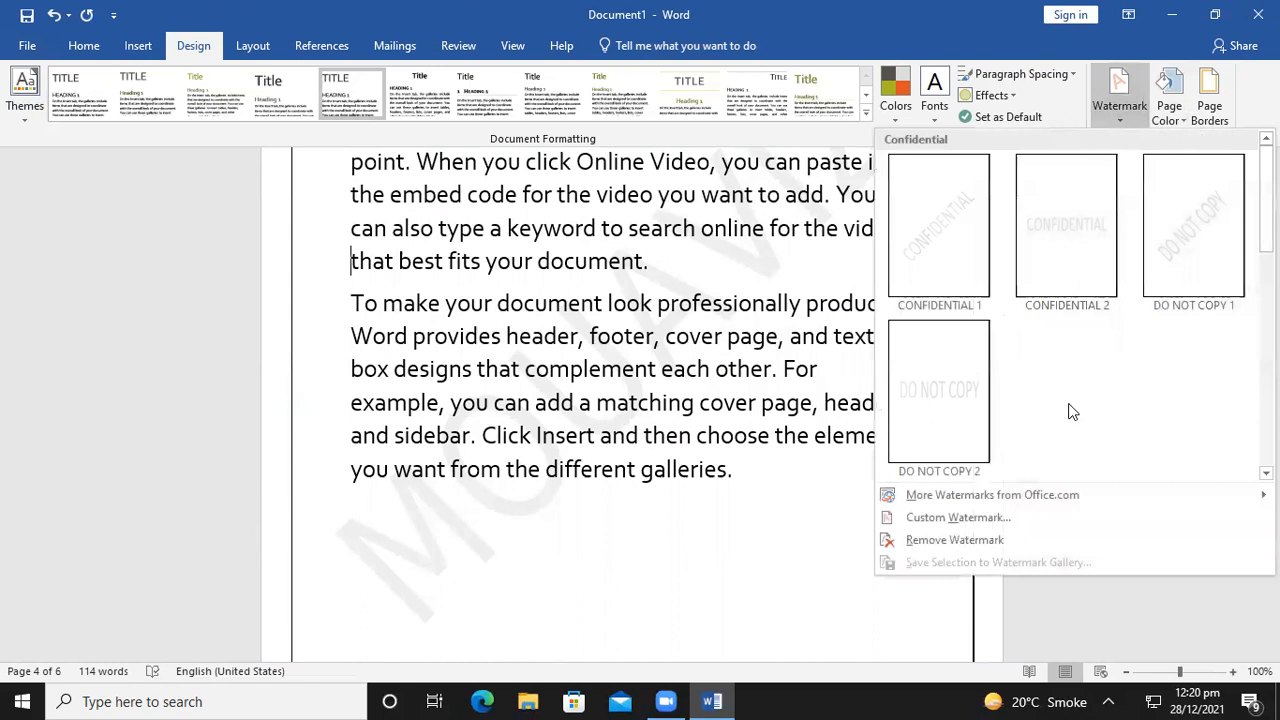
click(954, 540)
click(676, 532)
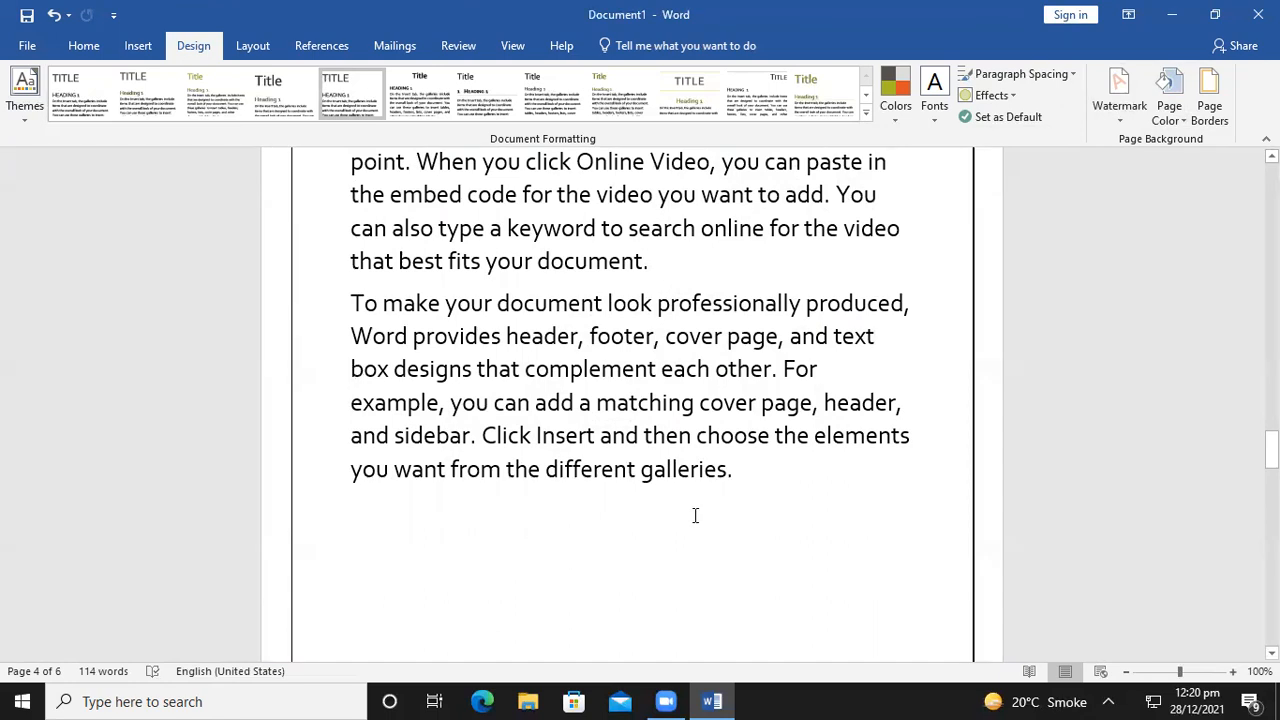
key(ctrl+z)
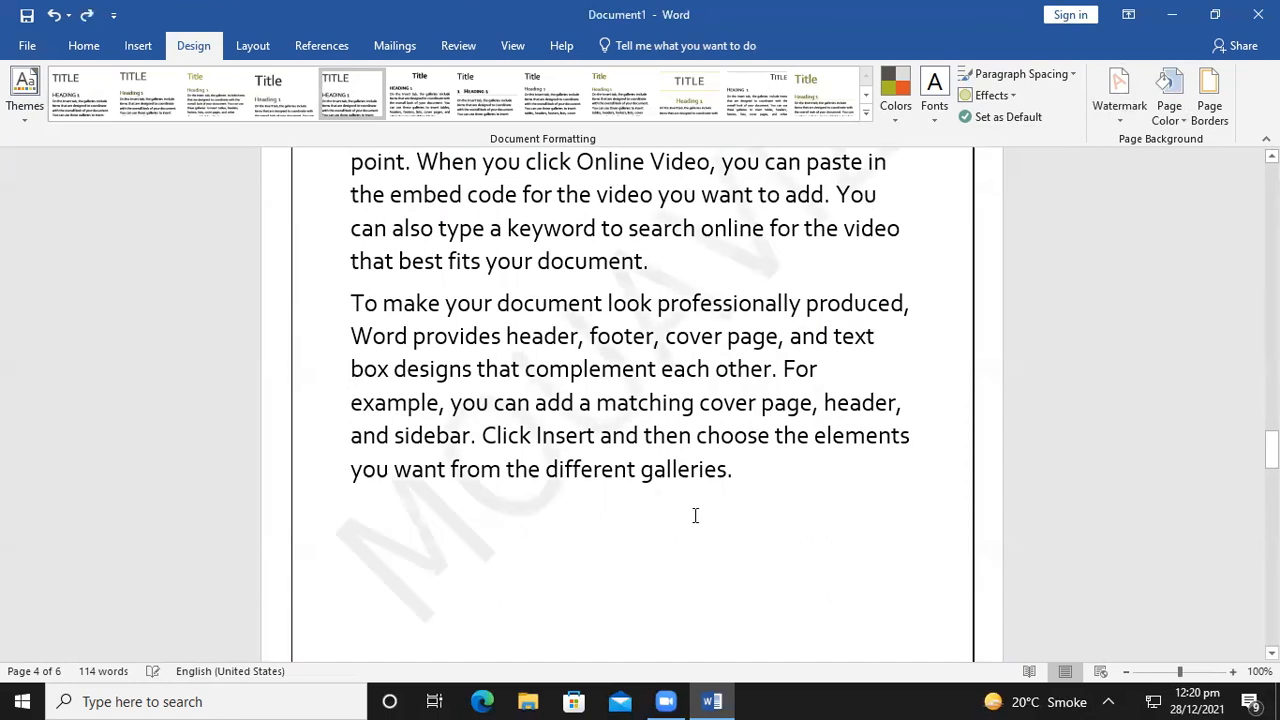
key(ctrl+y)
Open Borders and Shading at the Page Border tab, showing Shadow with a ½ pt line
click(1210, 105)
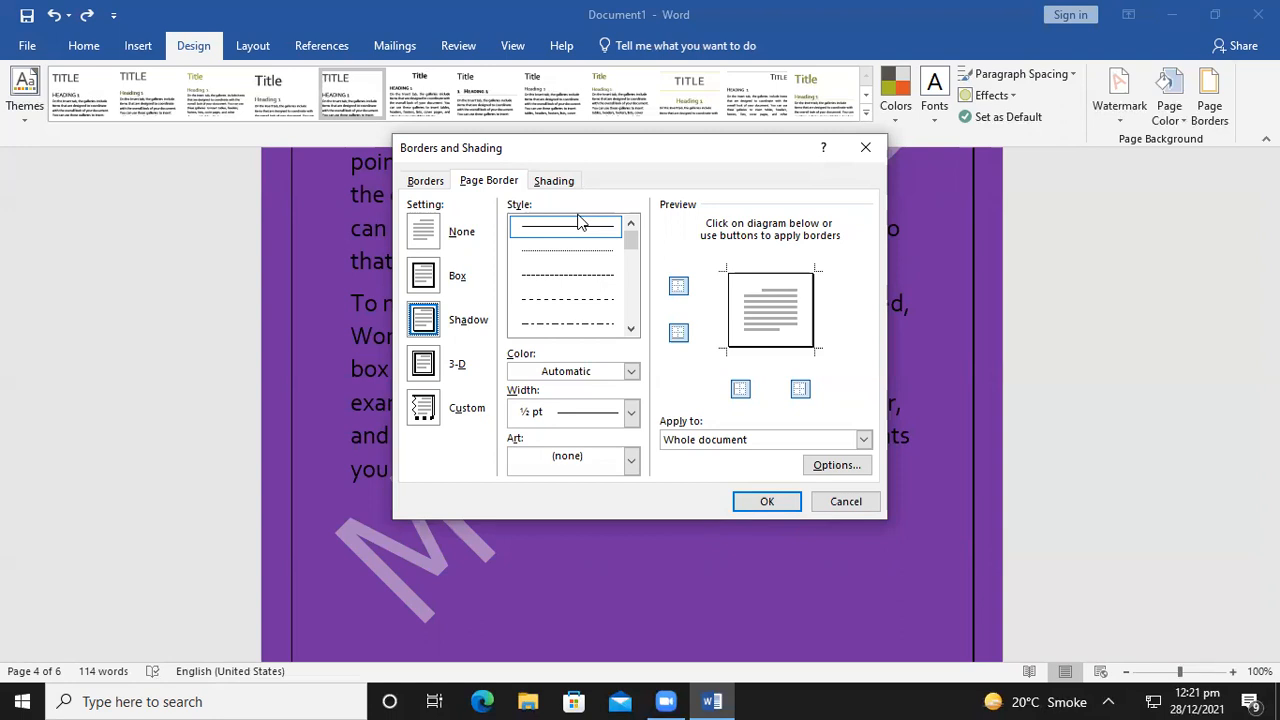
Choose the wavy line style and apply it as the page border
drag(631, 240, 631, 286)
click(576, 298)
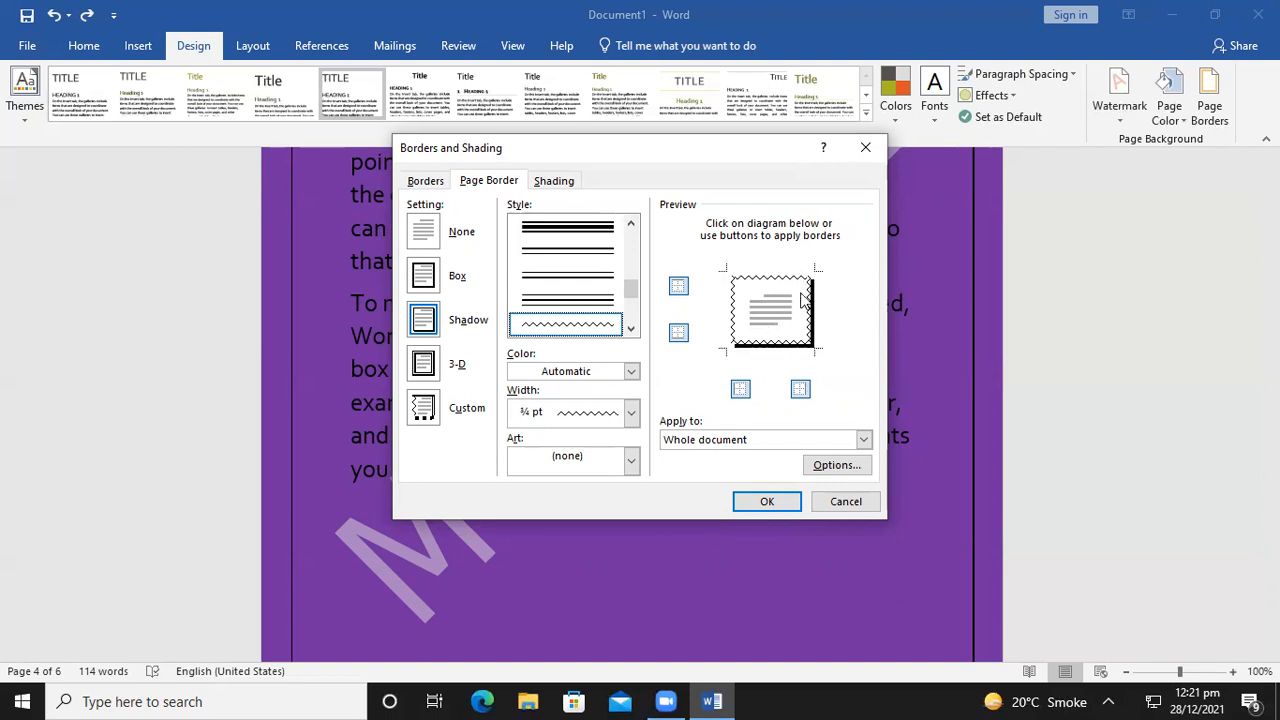
click(765, 503)
Zoom in to inspect the wavy border, then zoom the page view back out
scroll(810, 540, up, 3)
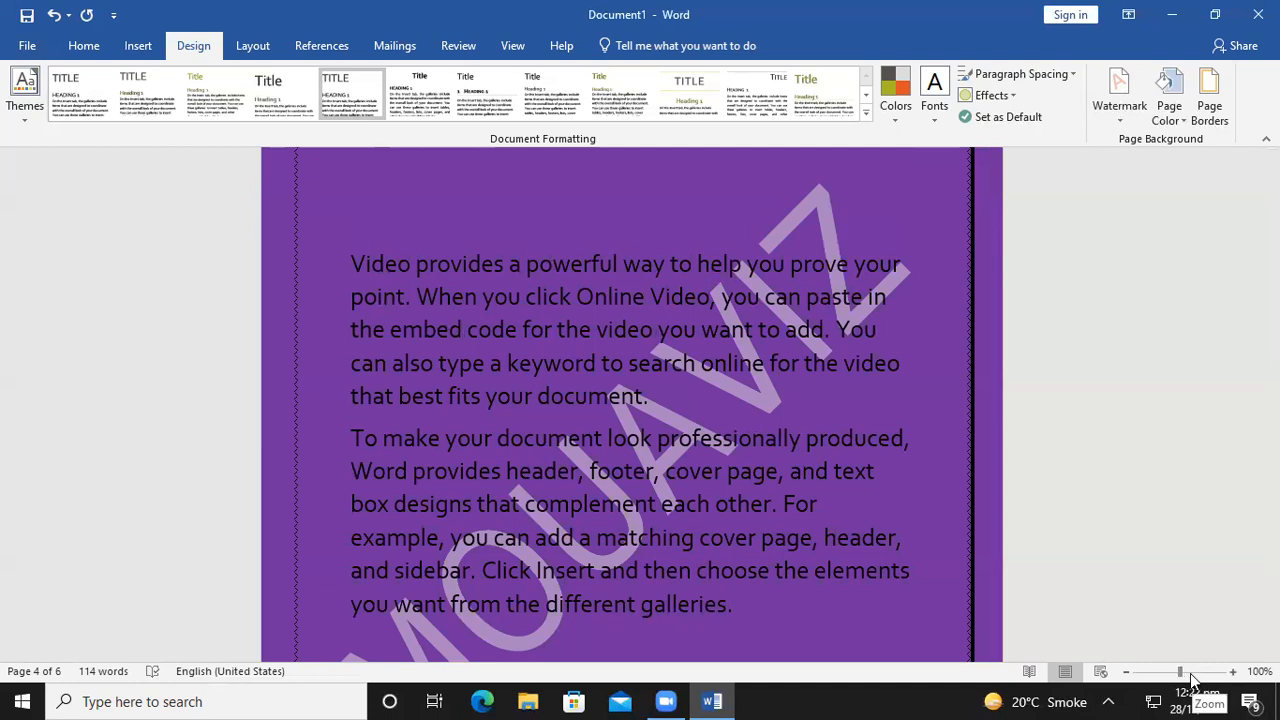
drag(1178, 673, 1193, 674)
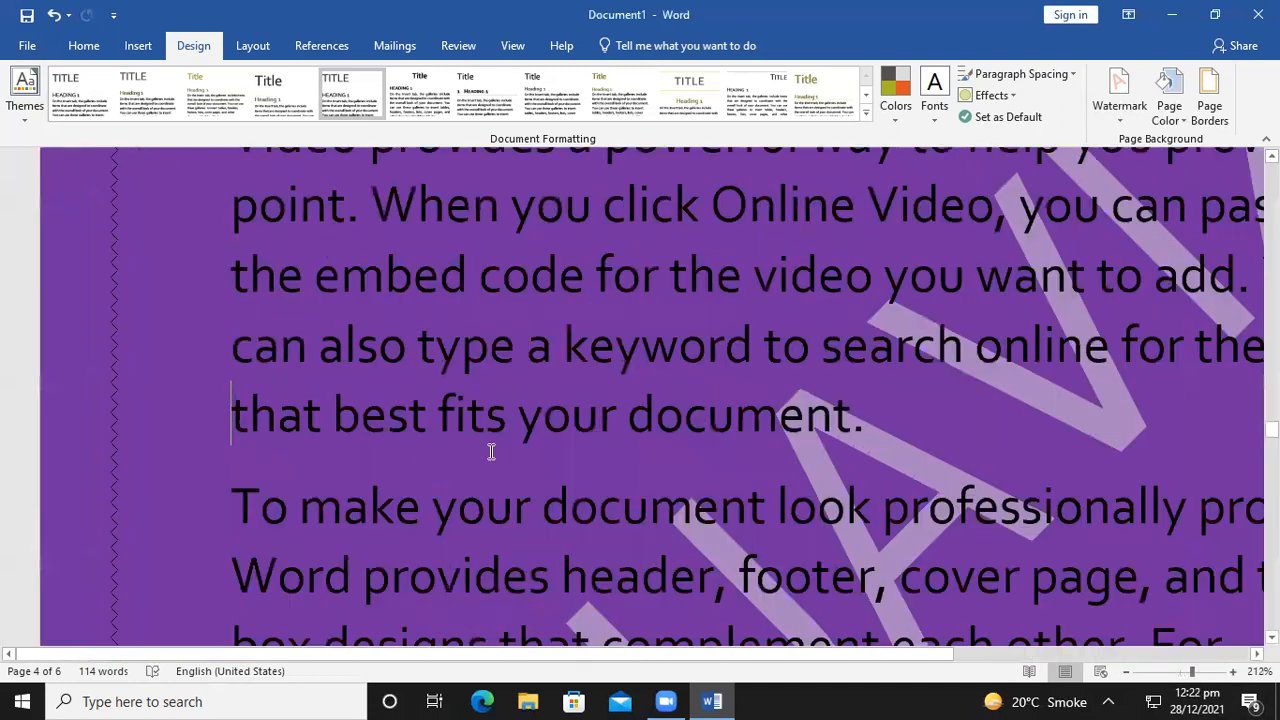
drag(166, 360, 175, 427)
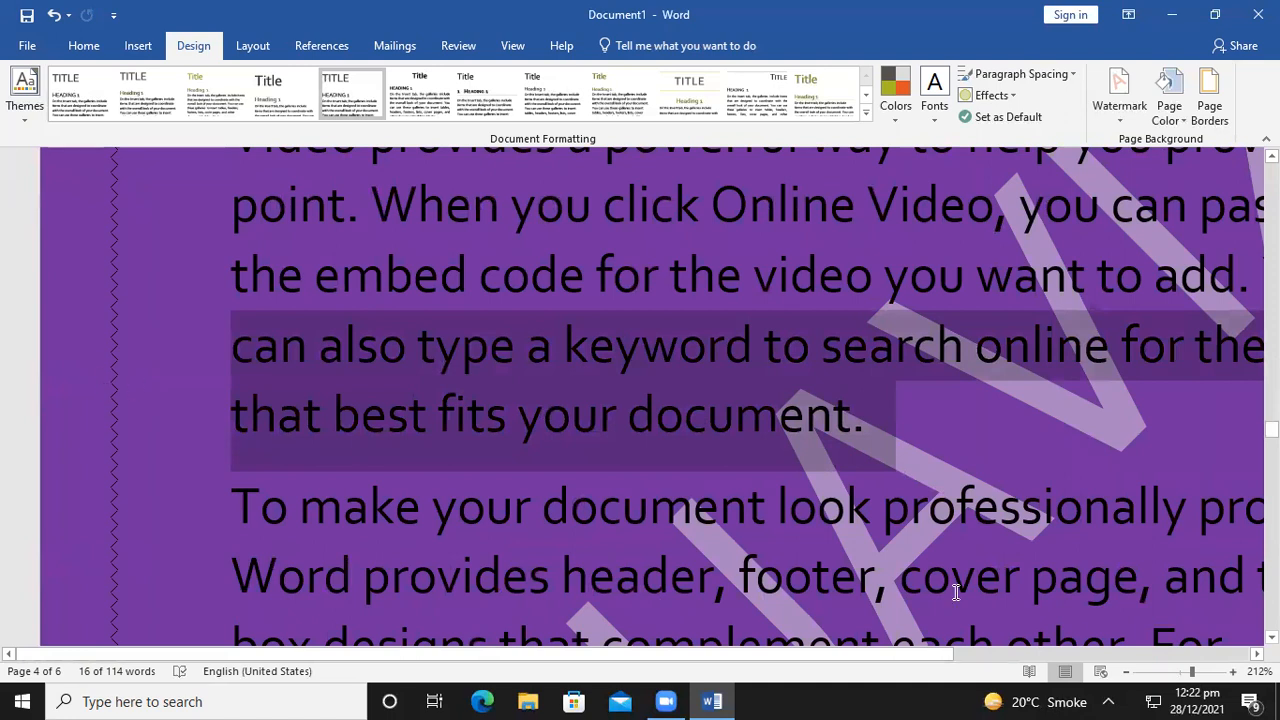
drag(1193, 673, 1180, 674)
Reopen the page border settings and set the border colour to red
click(1209, 95)
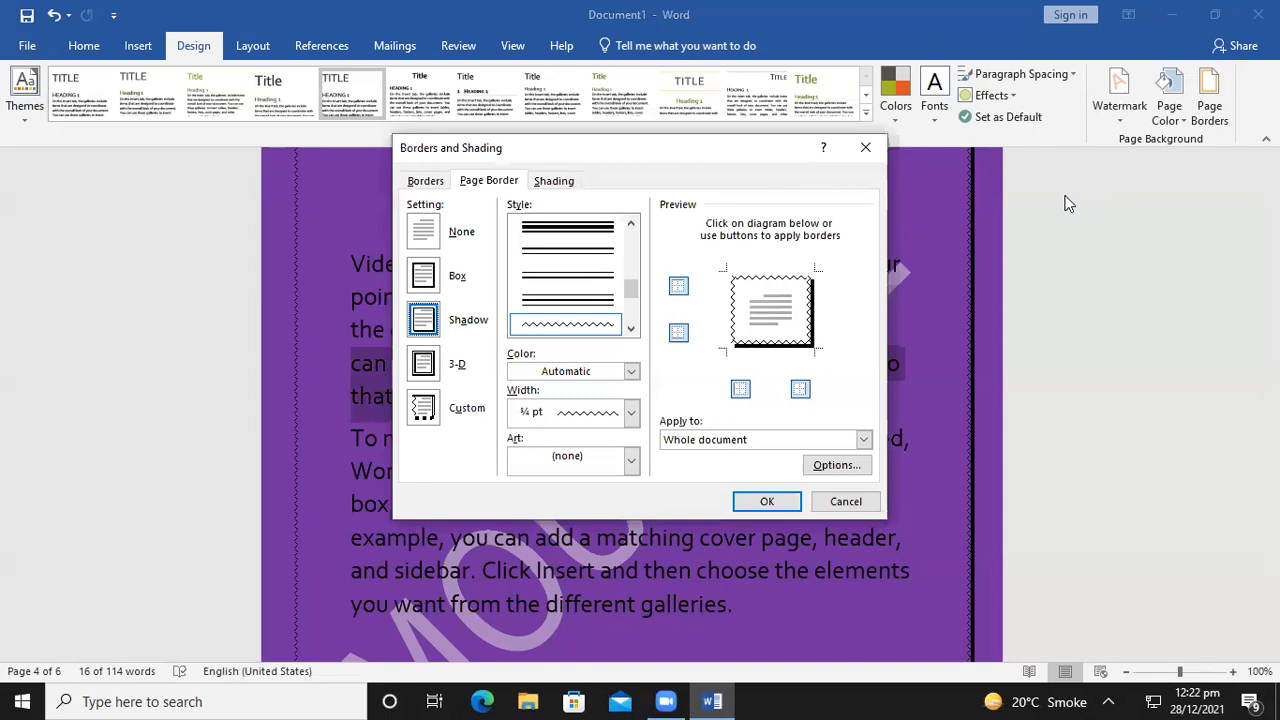
click(631, 328)
click(631, 328)
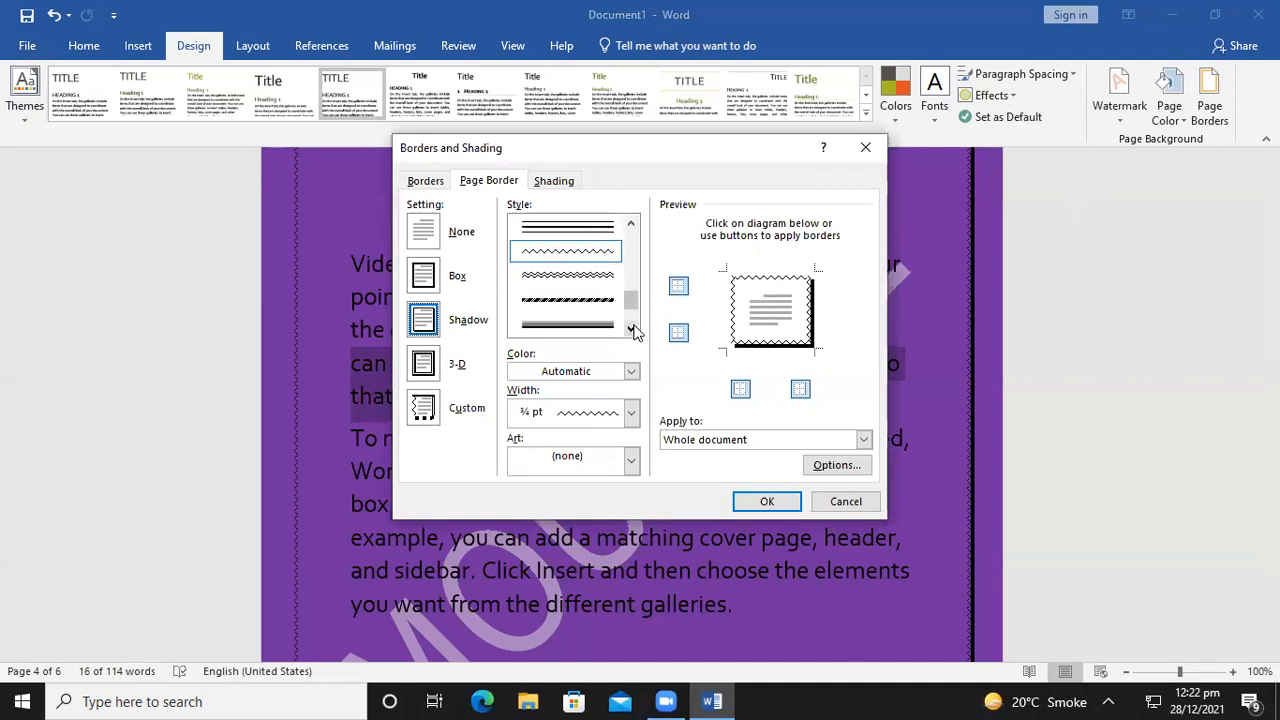
click(636, 237)
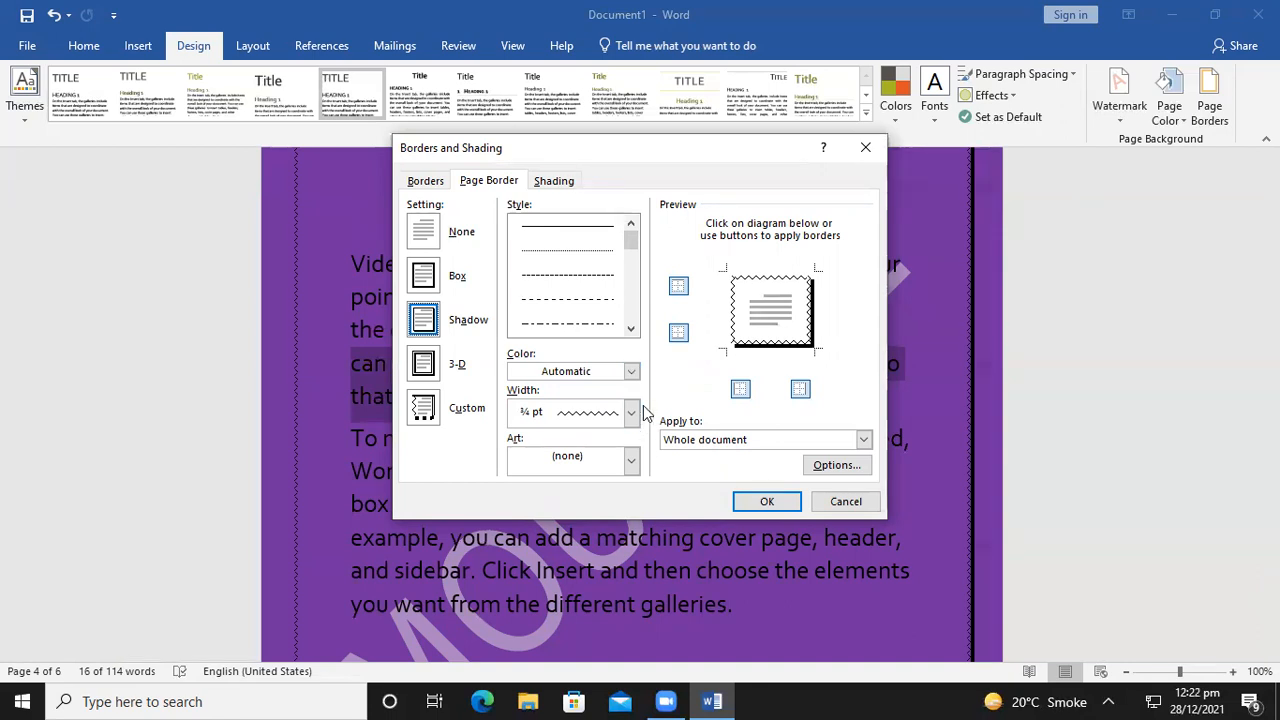
click(631, 371)
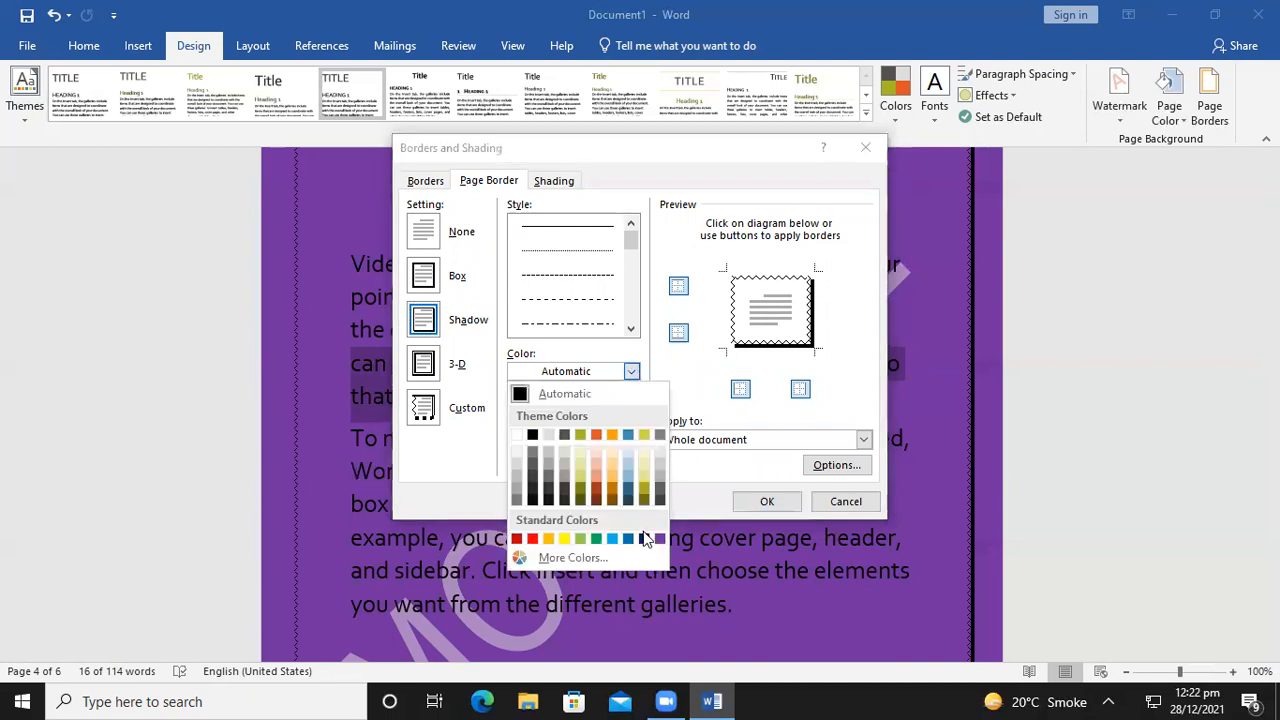
click(517, 539)
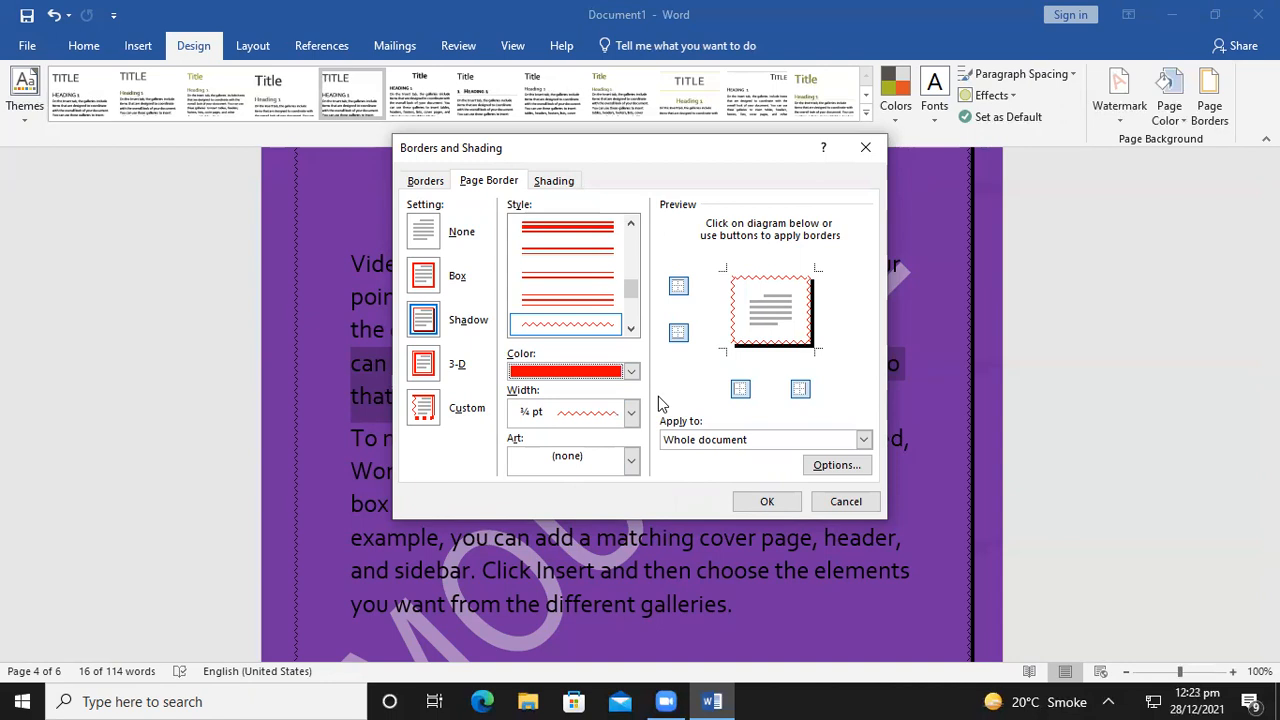
Try a 1½ pt width and double and wavy double line styles for the border
click(631, 412)
click(618, 462)
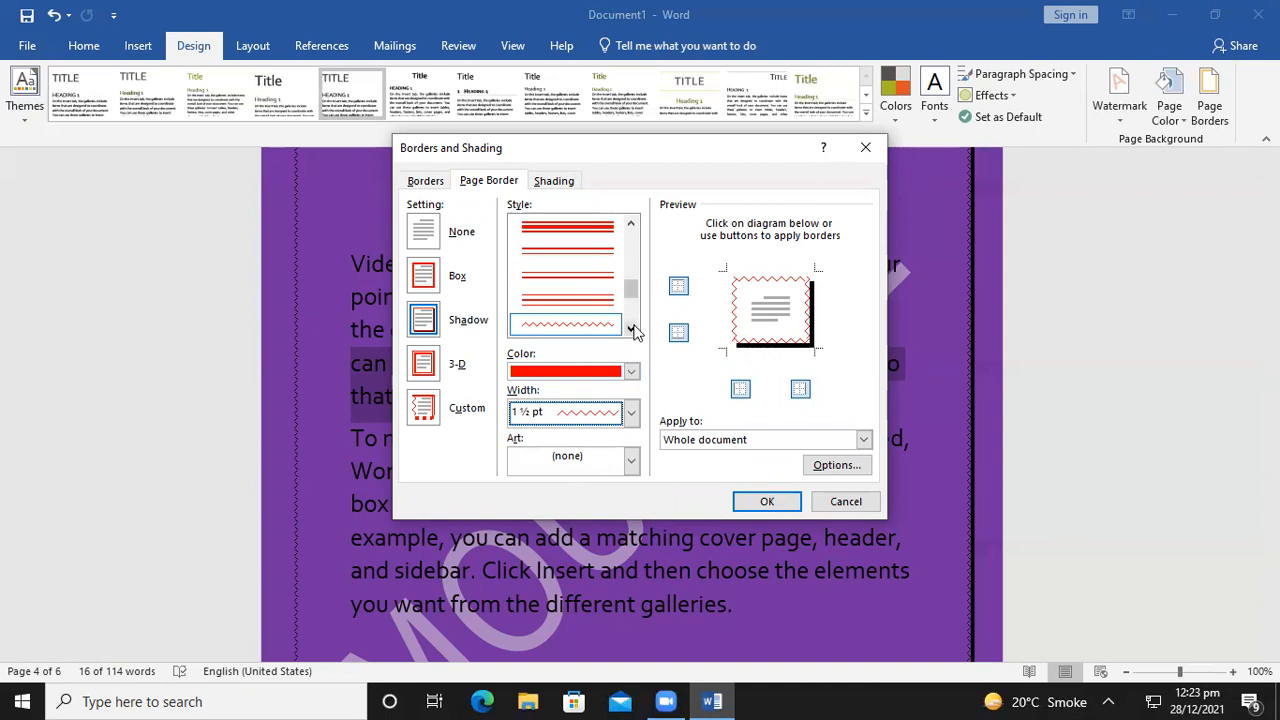
click(601, 304)
click(630, 330)
click(630, 330)
click(630, 330)
click(587, 316)
click(631, 412)
click(631, 412)
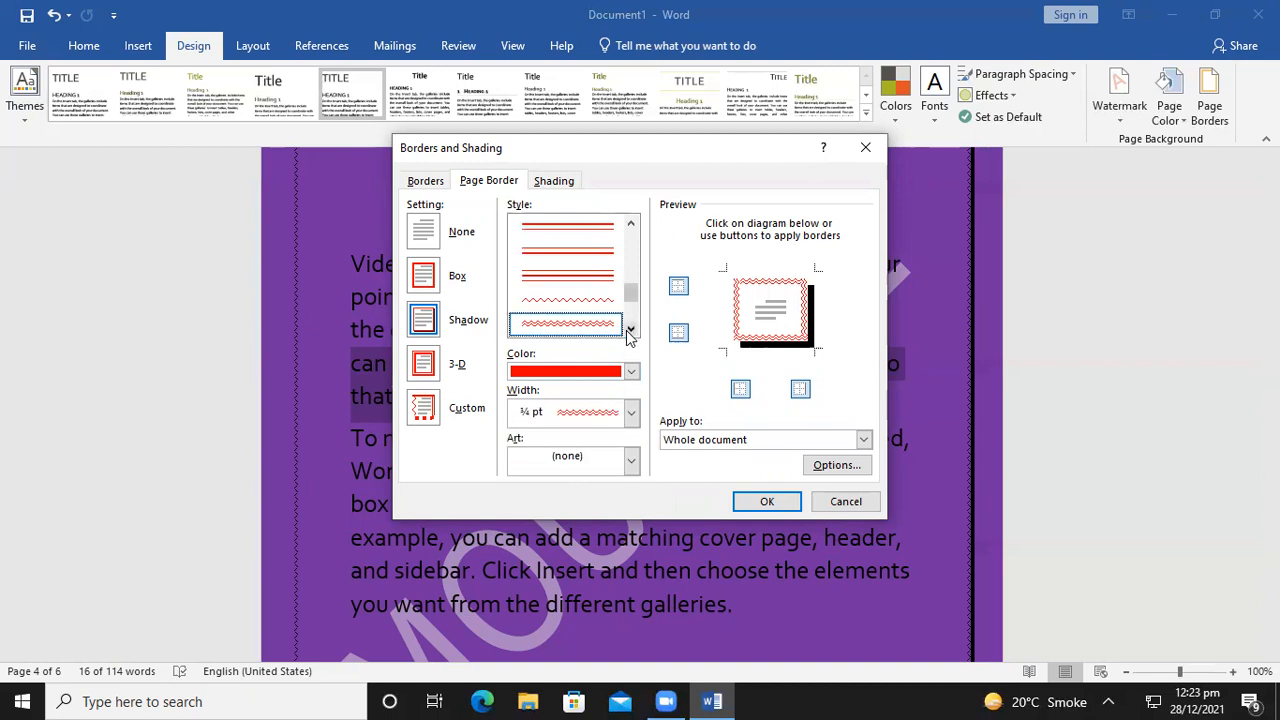
Apply a thick solid red 3 pt shadowed page border
click(630, 330)
click(630, 330)
click(600, 322)
click(631, 412)
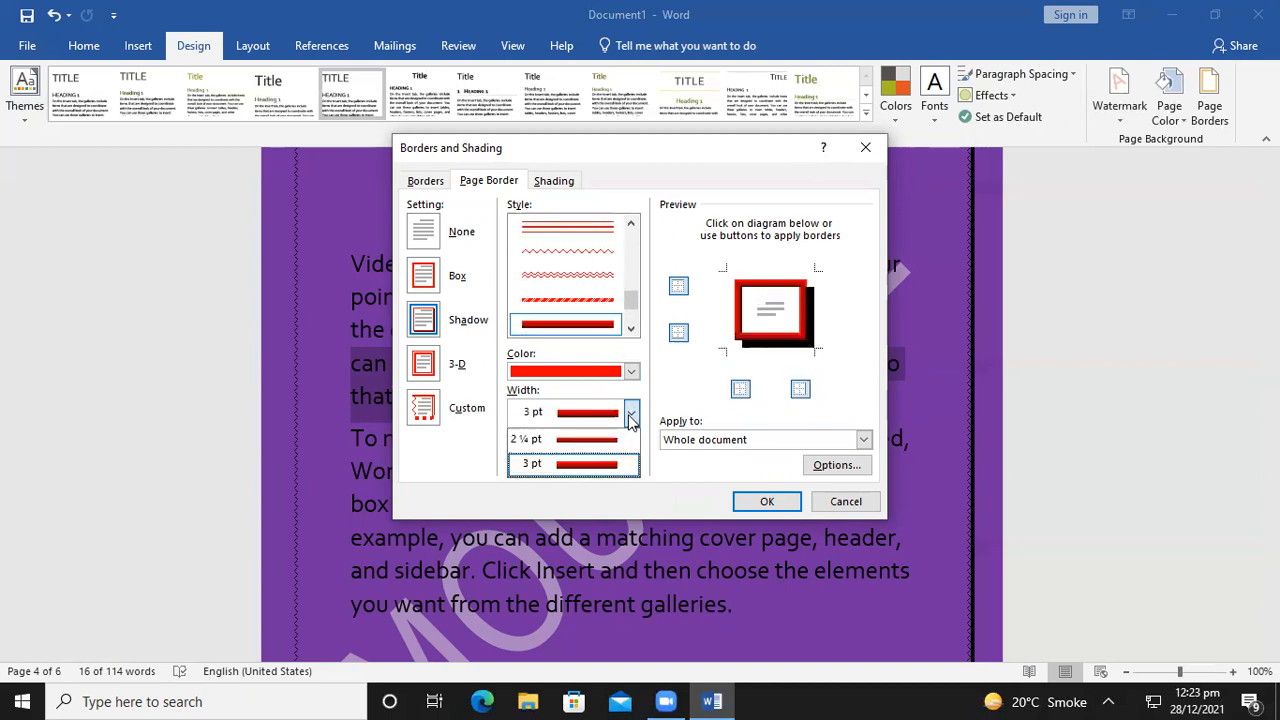
click(710, 400)
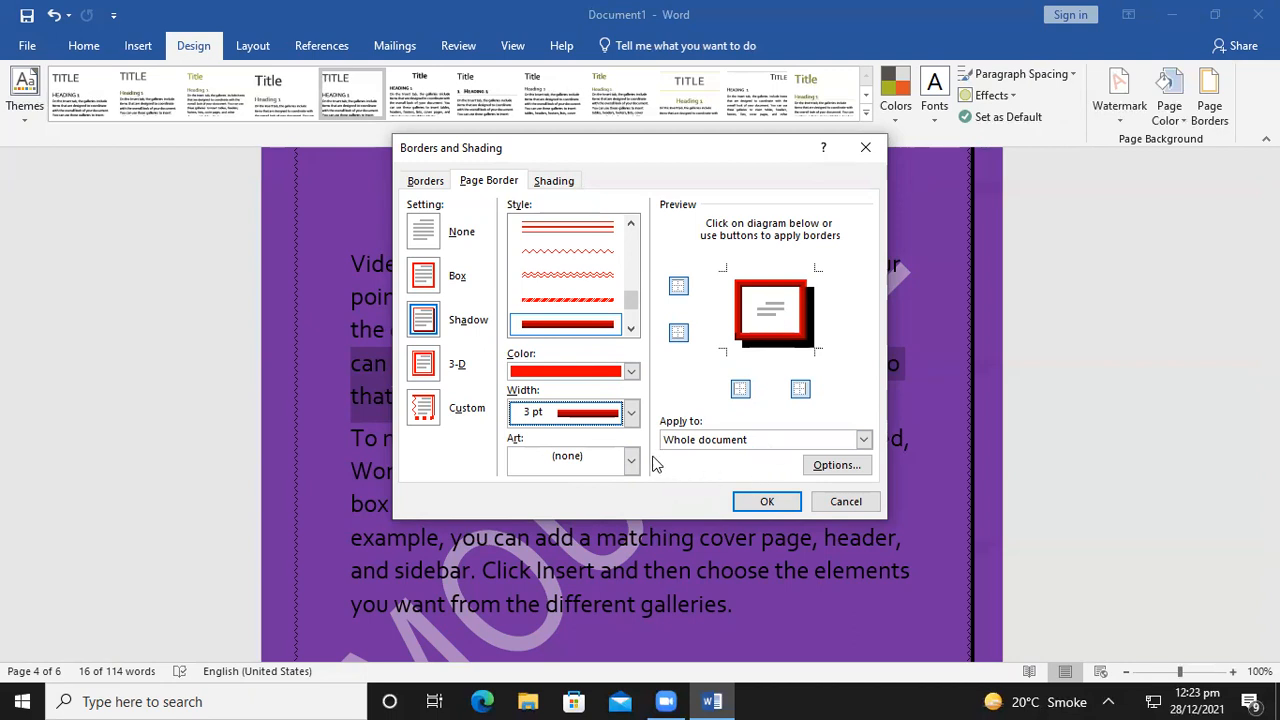
click(763, 503)
scroll(850, 552, up, 7)
Reopen the Borders and Shading dialog from Design > Page Borders
scroll(845, 558, up, 1)
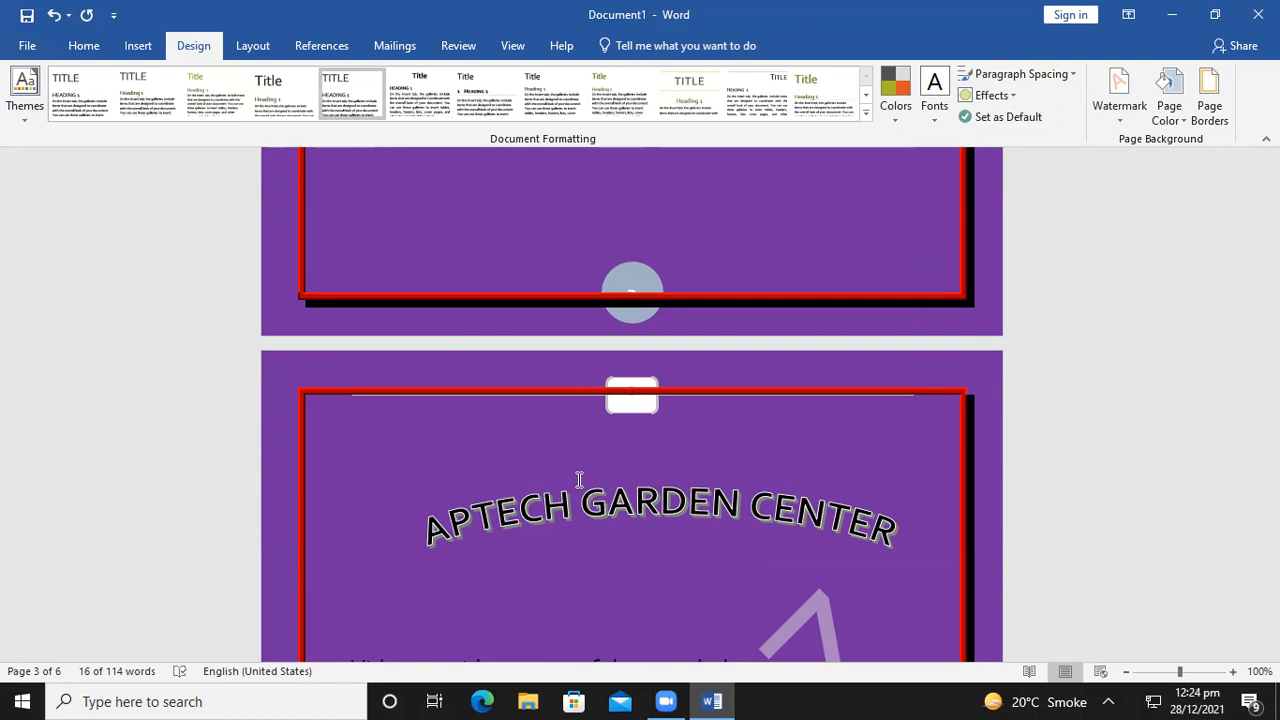
click(1209, 120)
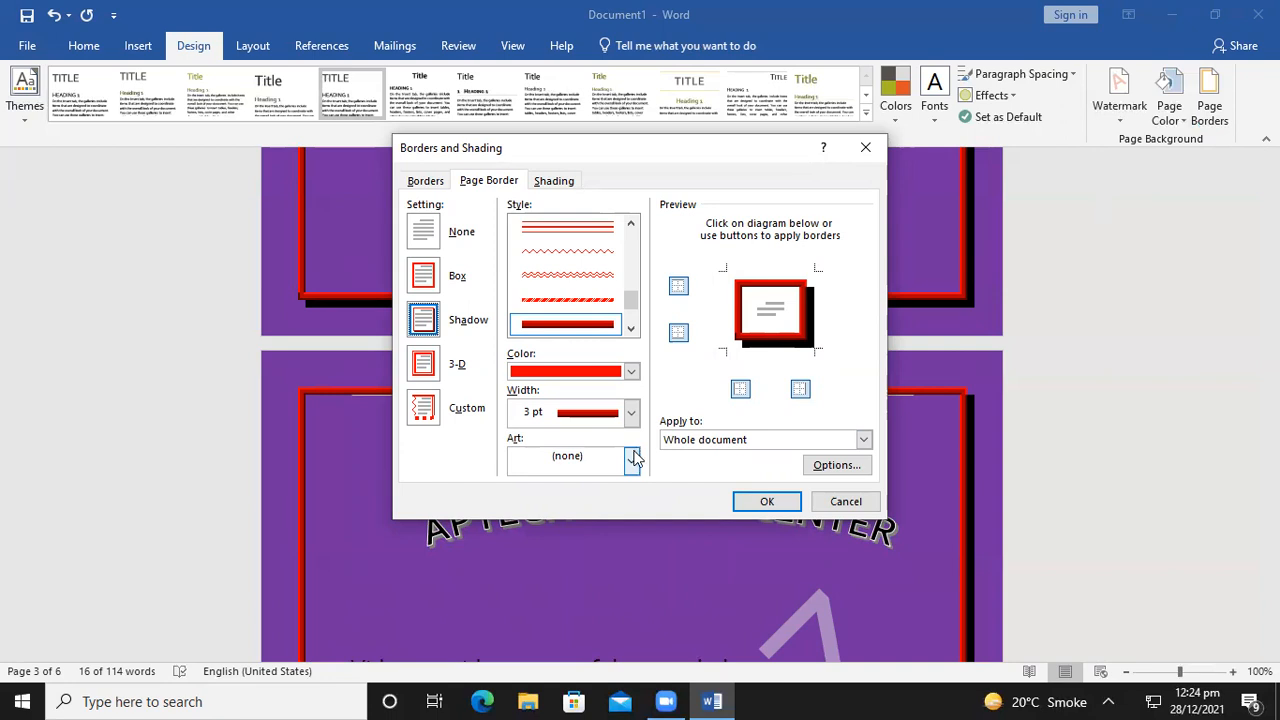
Choose the yellow star art border and set its width to 31 pt
click(633, 458)
mouse_move(636, 501)
mouse_down()
mouse_move(647, 568)
mouse_move(656, 506)
mouse_up()
click(566, 513)
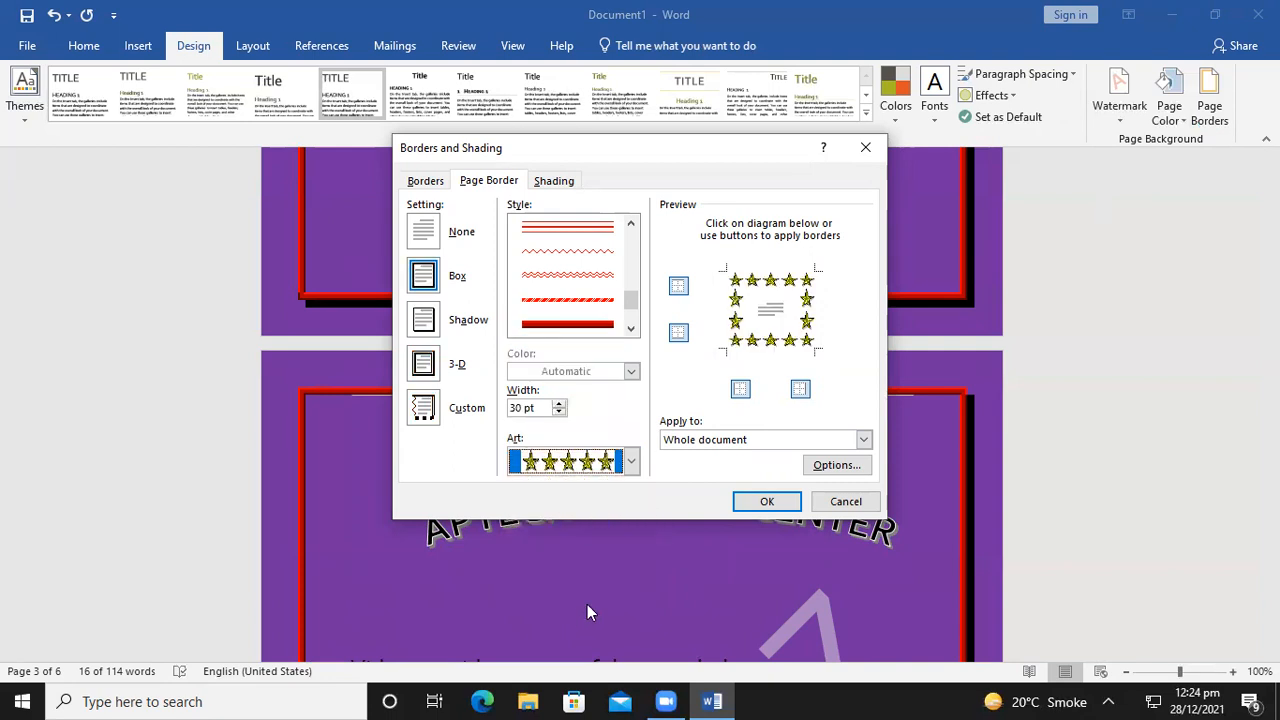
click(559, 404)
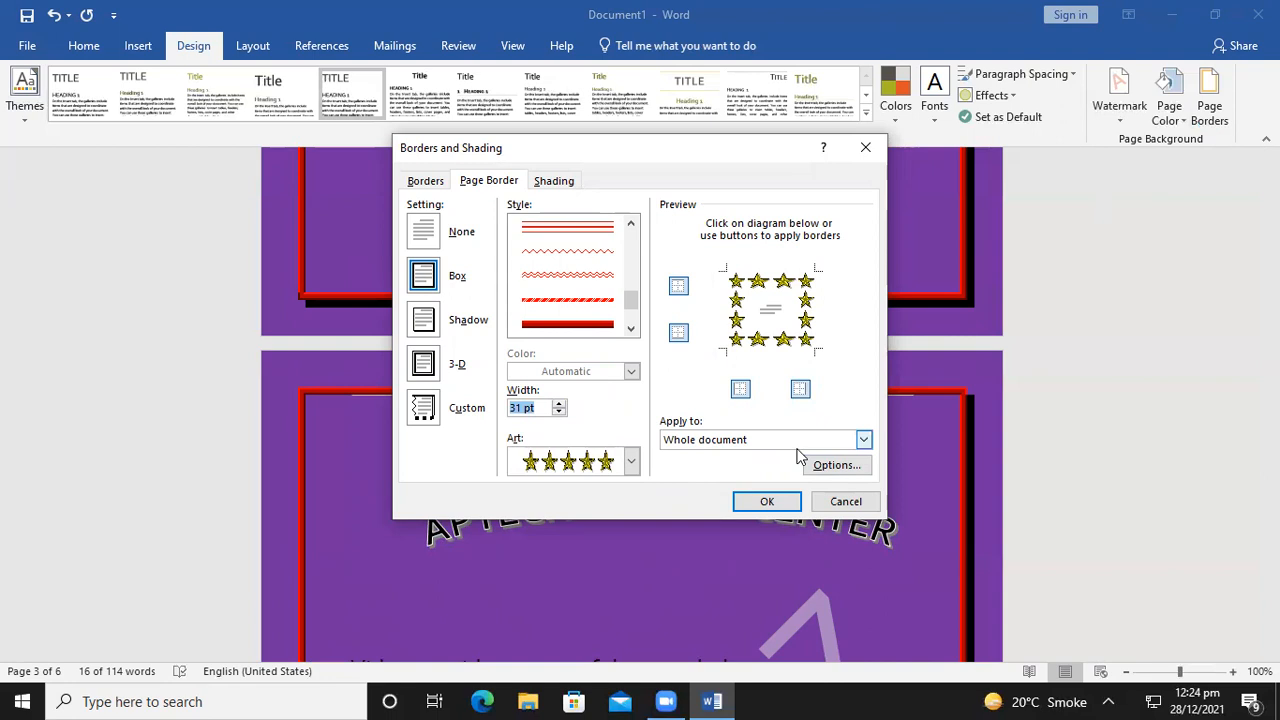
Apply the 31 pt yellow star page border
click(766, 501)
scroll(766, 501, down, 5)
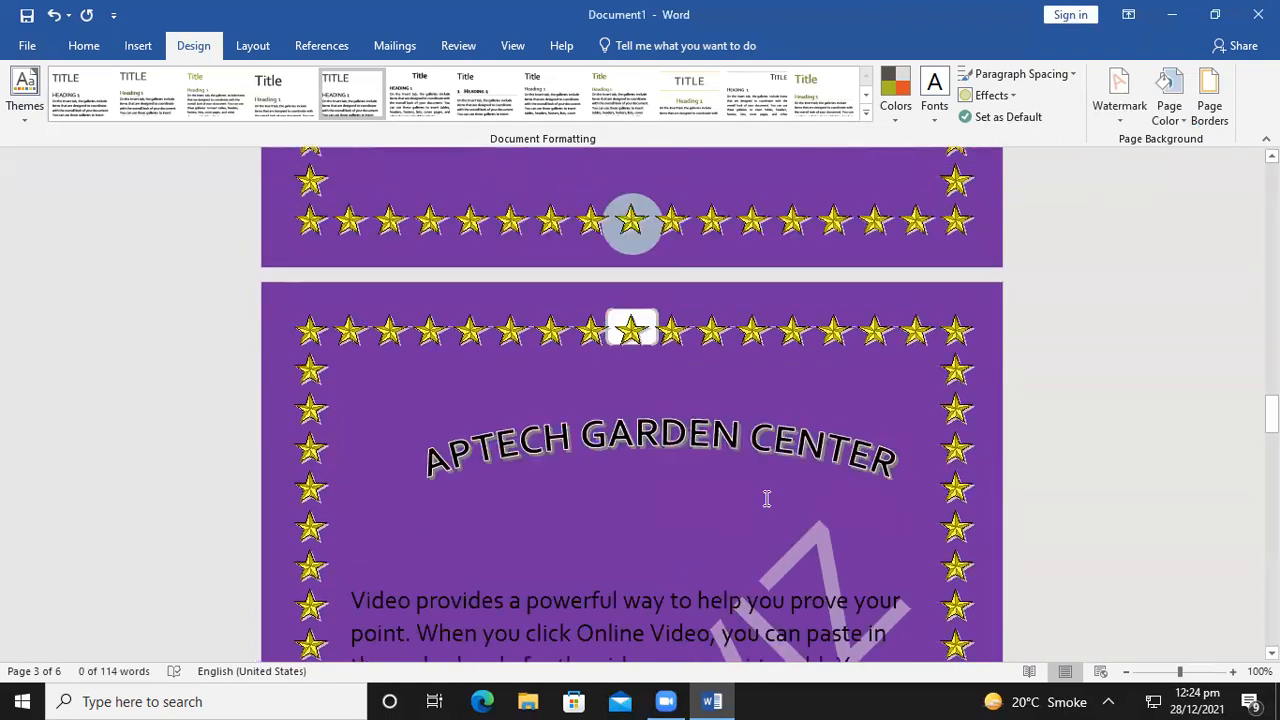
scroll(766, 501, down, 5)
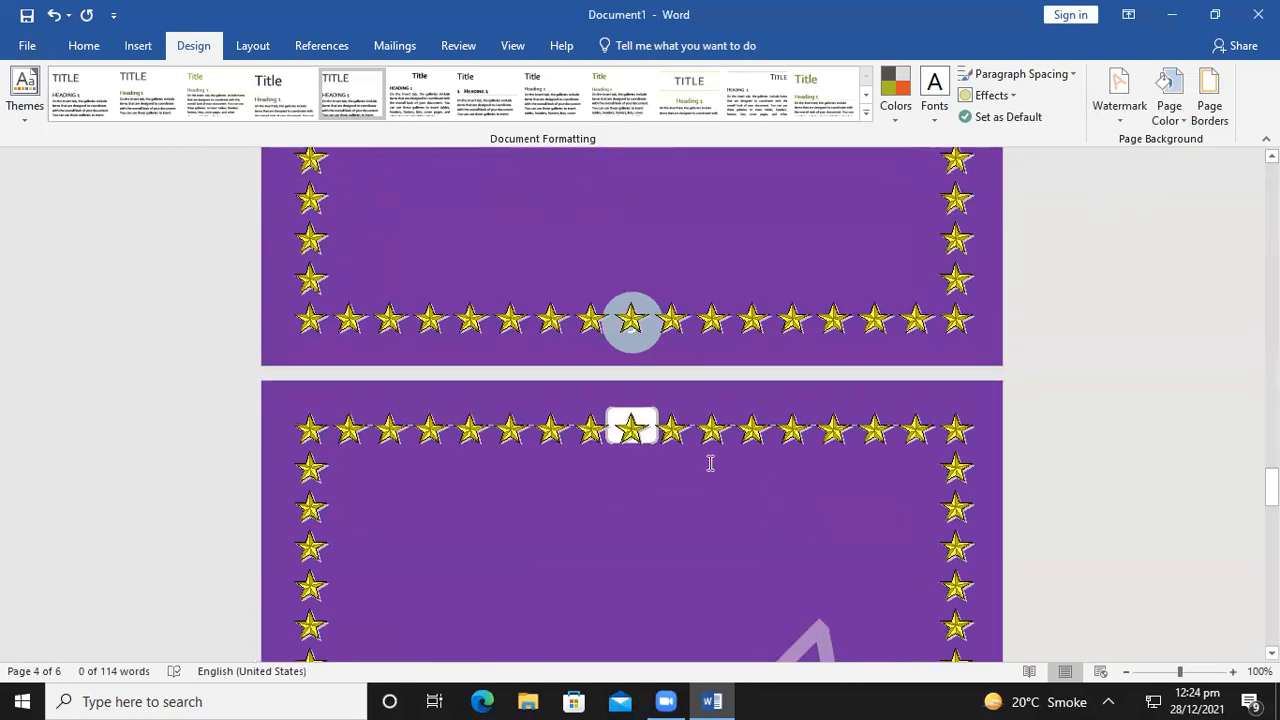
Choose the red hearts art border at 23 pt width and apply it
click(1209, 112)
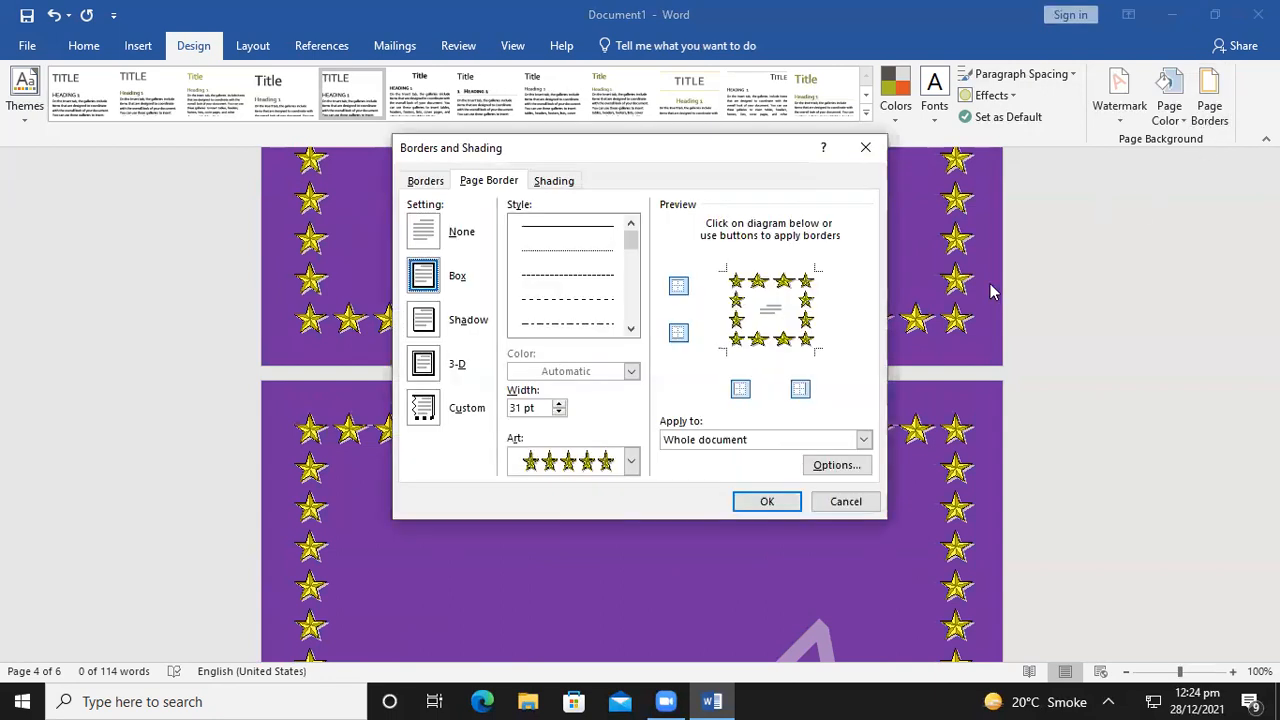
click(631, 461)
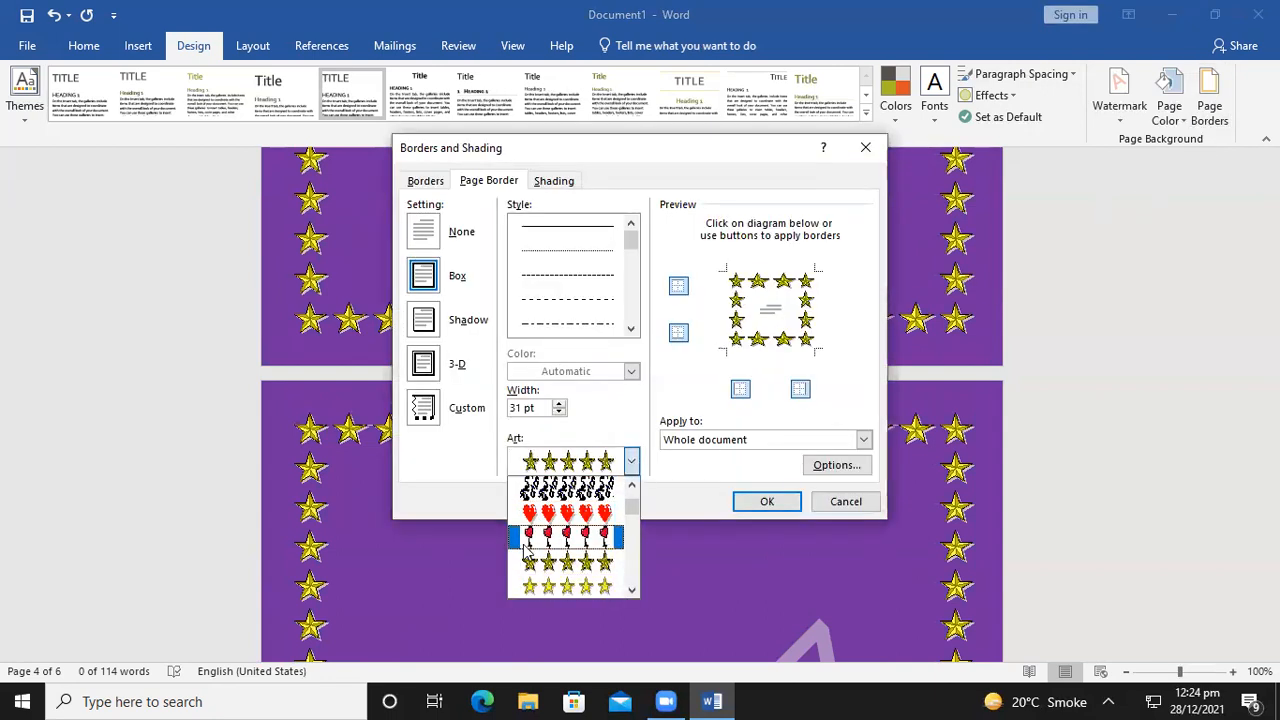
click(553, 499)
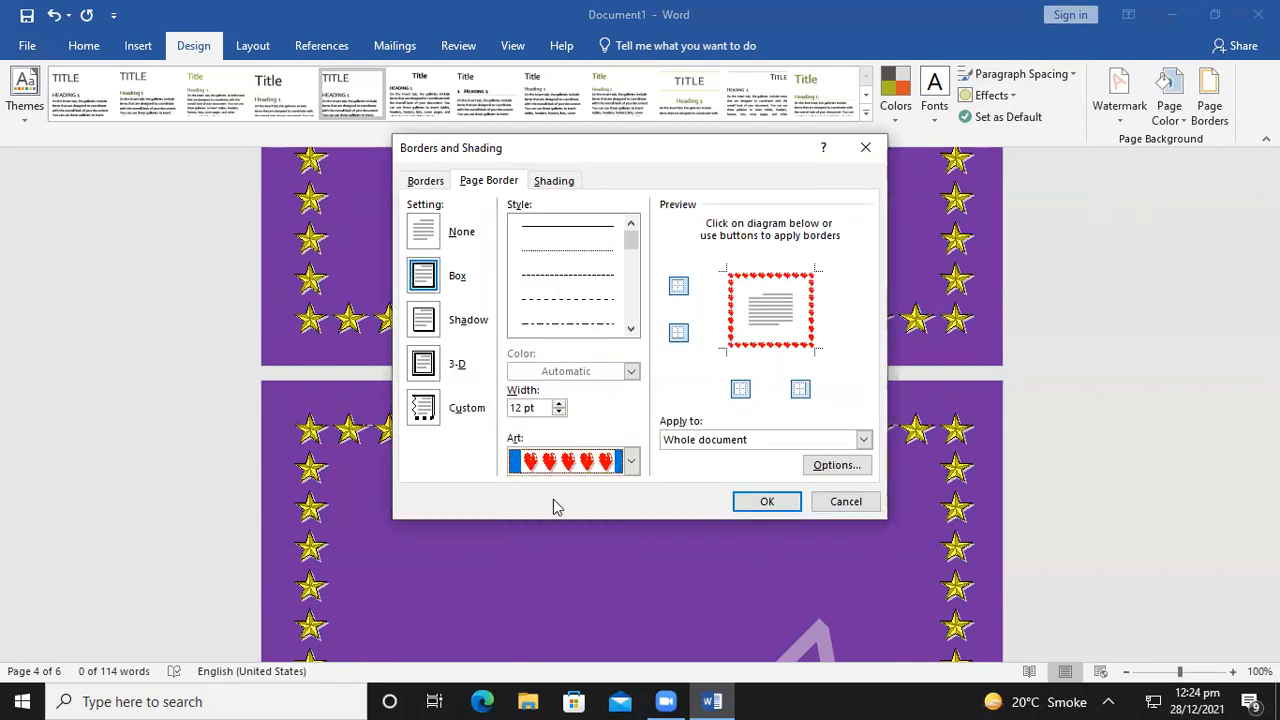
click(560, 403)
click(560, 403)
click(560, 403)
click(560, 403)
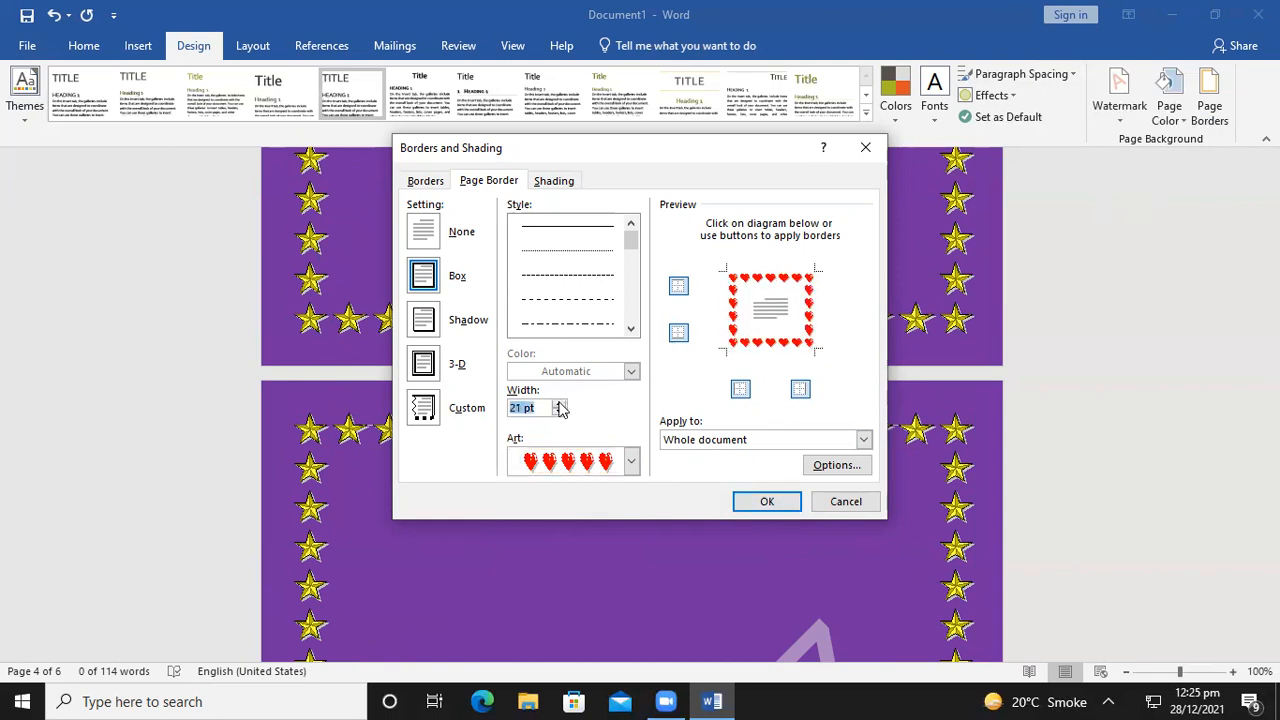
click(560, 403)
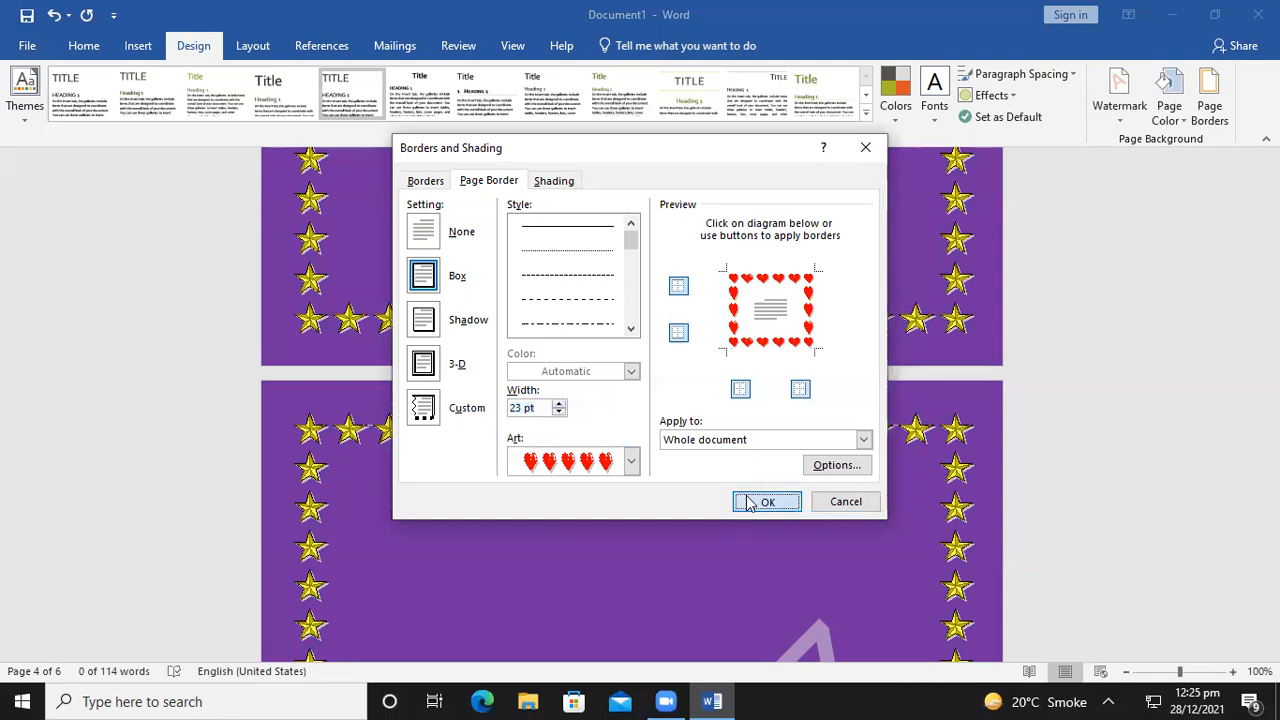
click(749, 503)
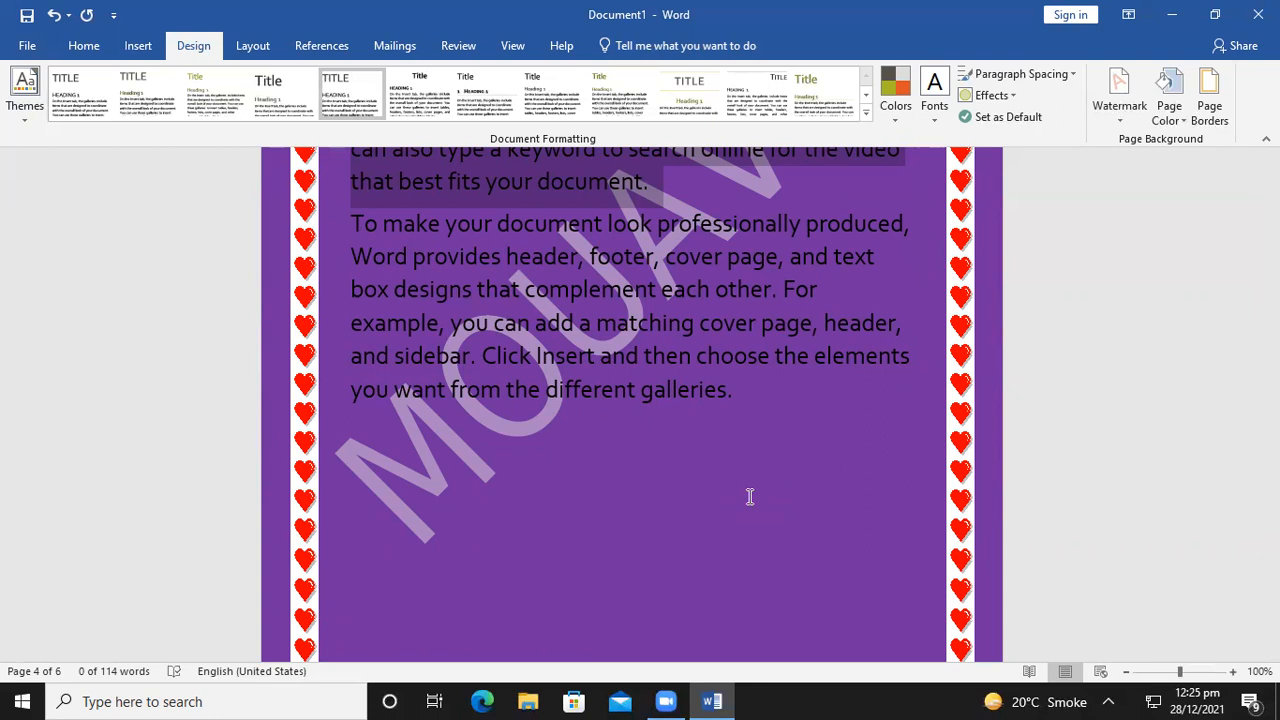
Set the border Art to (none) and apply a plain ½ pt line border
click(1212, 108)
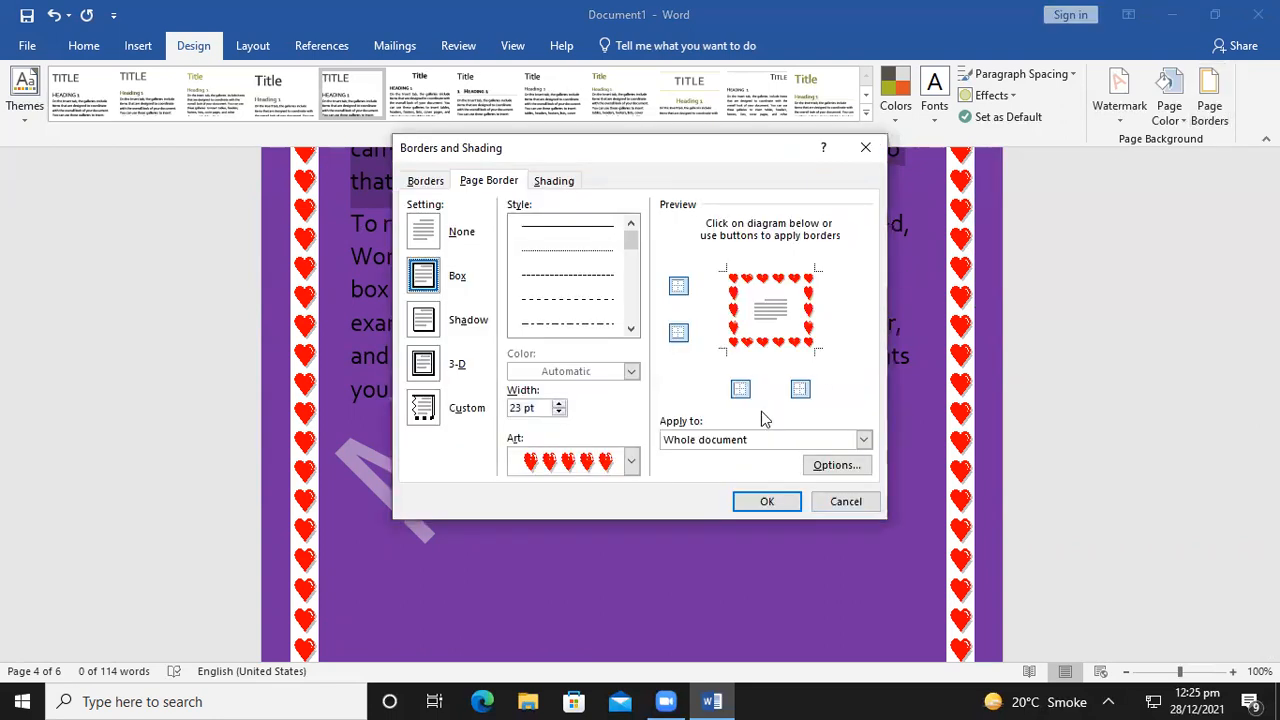
click(634, 462)
scroll(631, 518, up, 2)
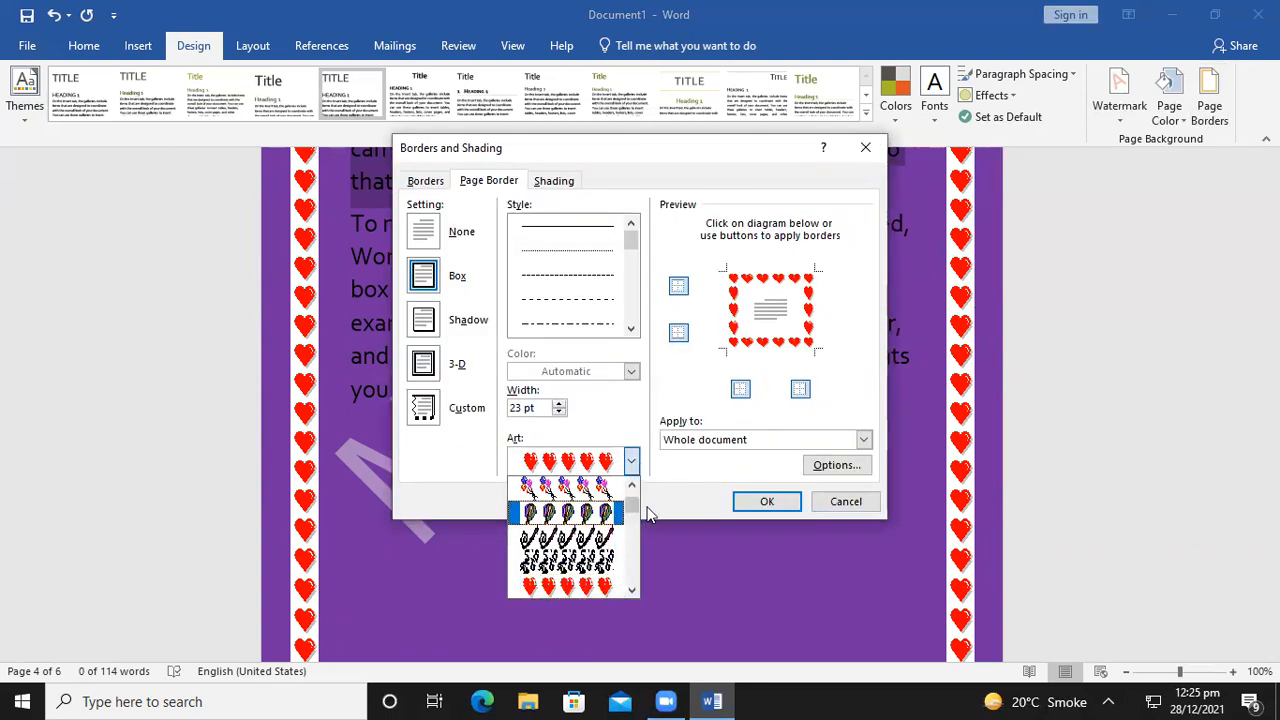
scroll(634, 510, up, 3)
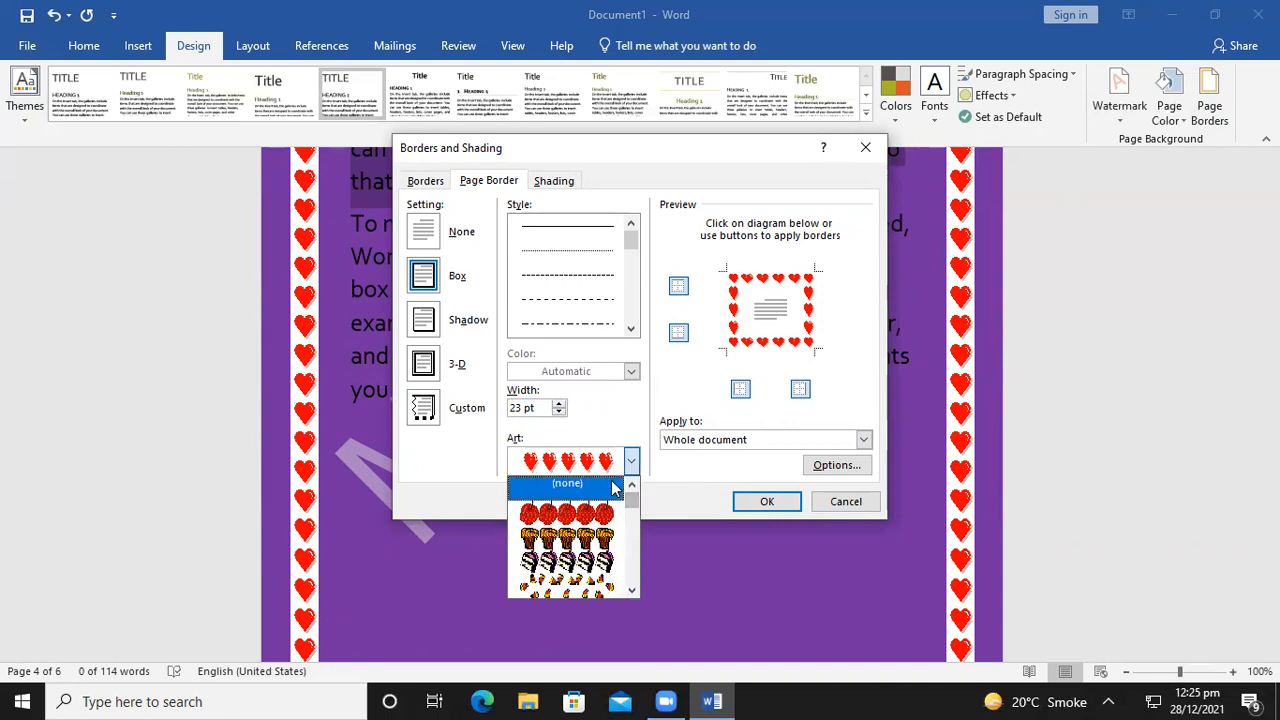
click(613, 487)
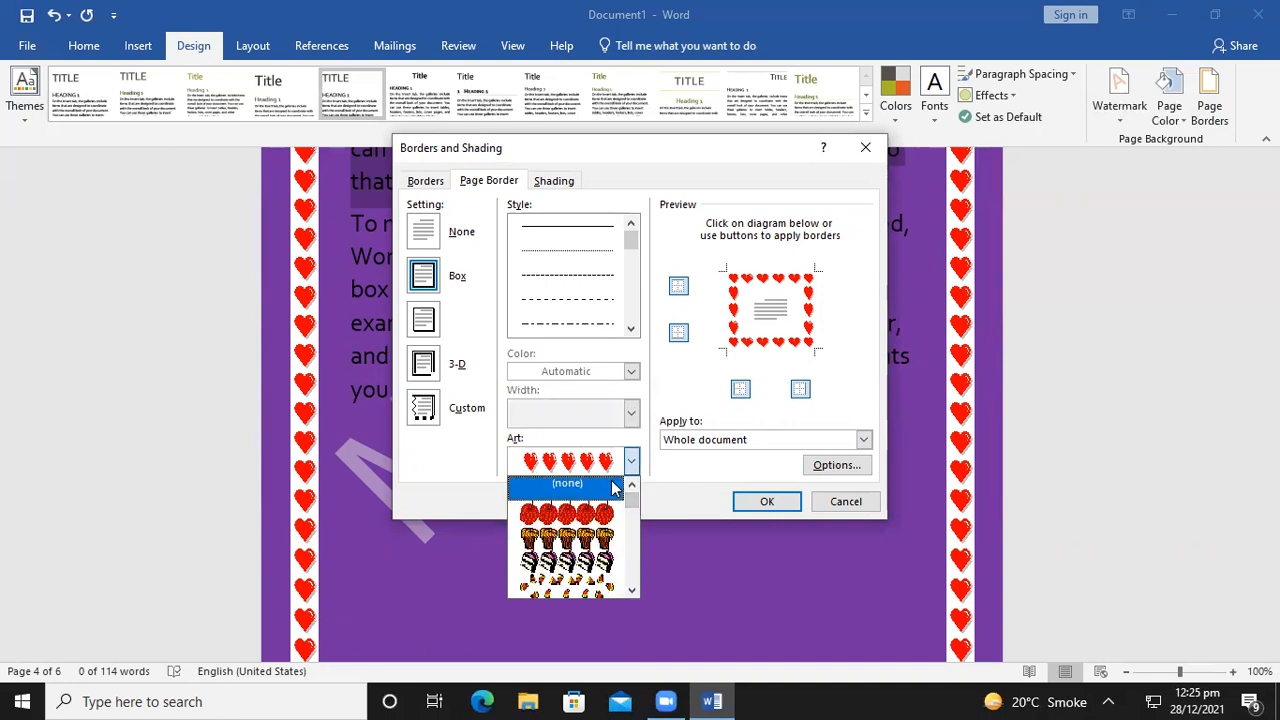
click(779, 501)
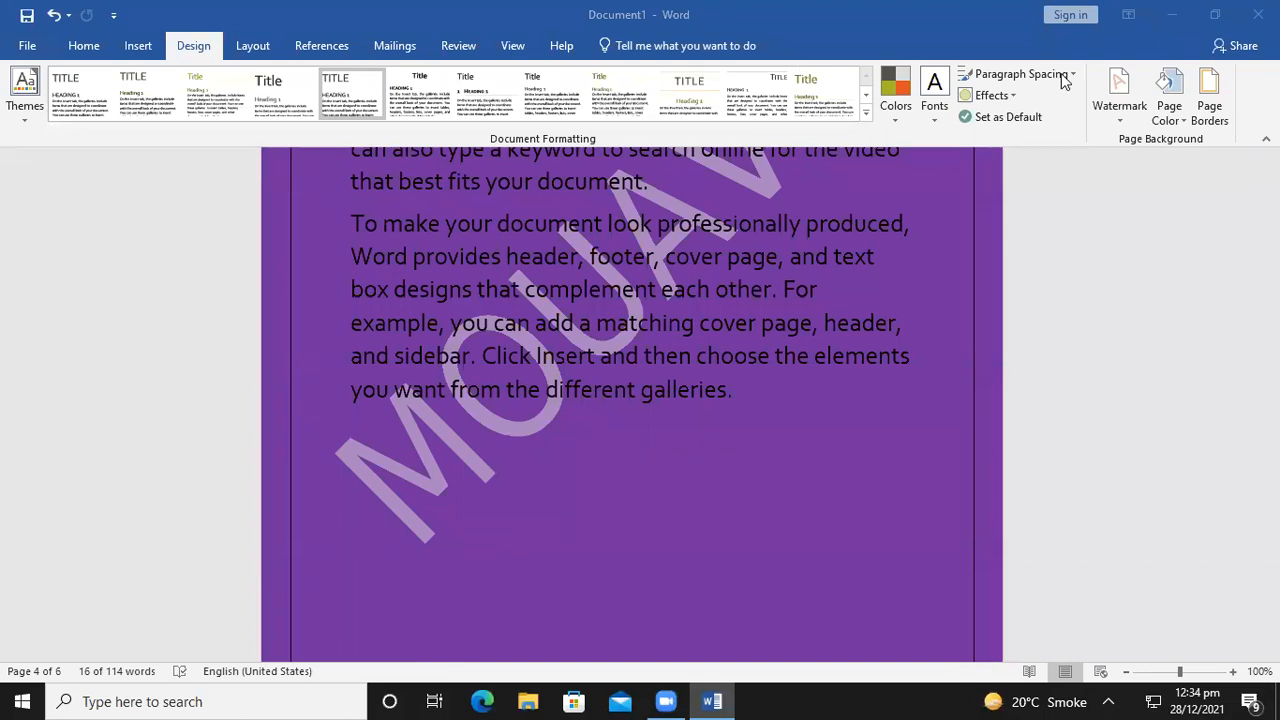
Save the document to the Desktop with the file name 'word' via Save As
click(28, 48)
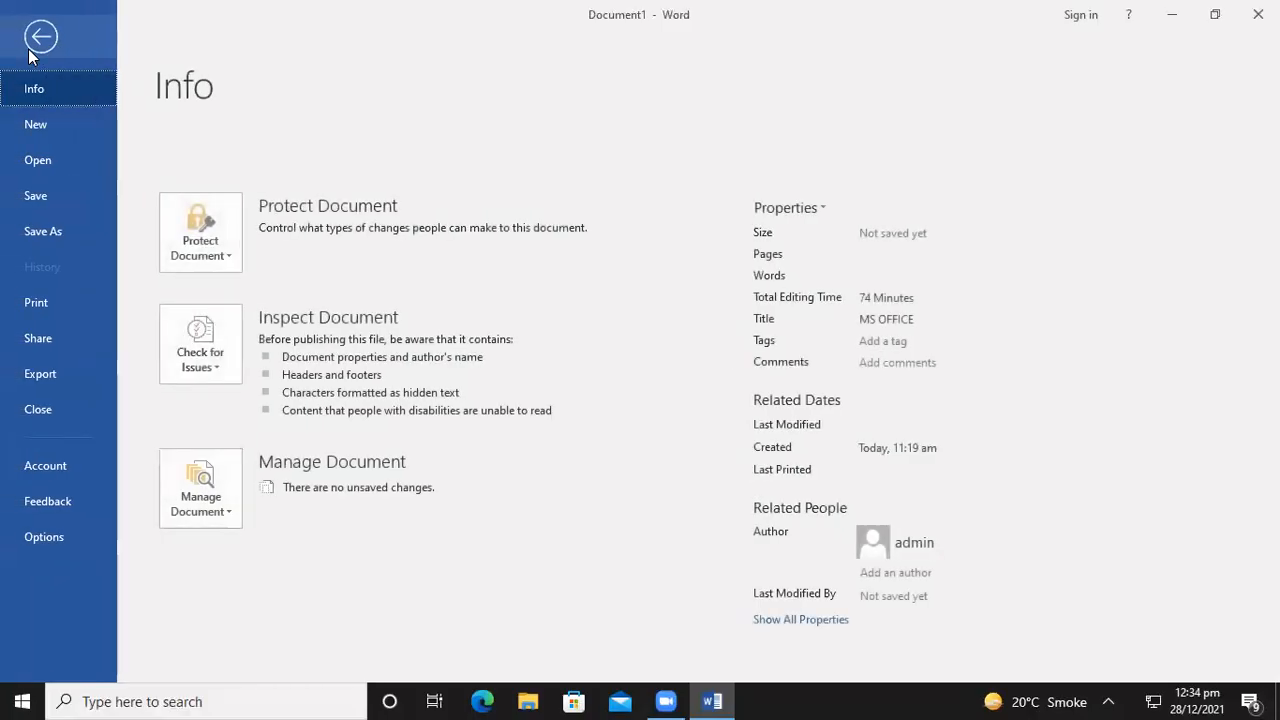
click(45, 234)
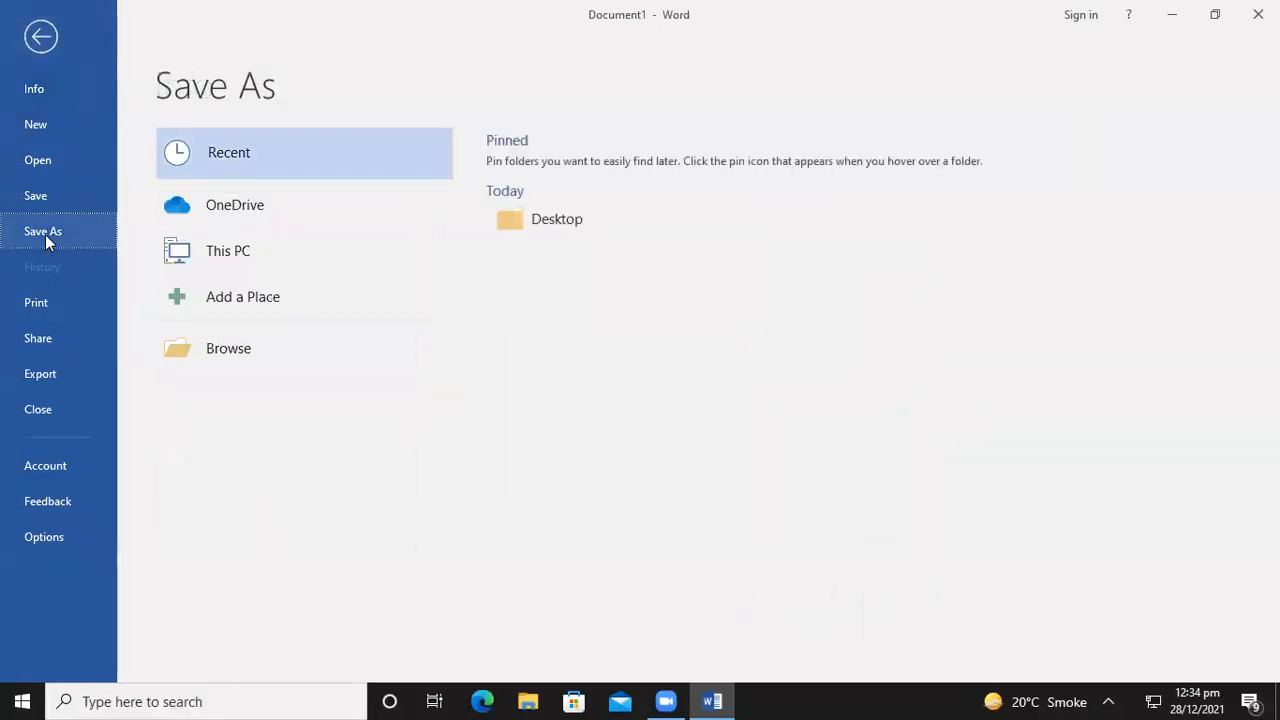
double_click(268, 258)
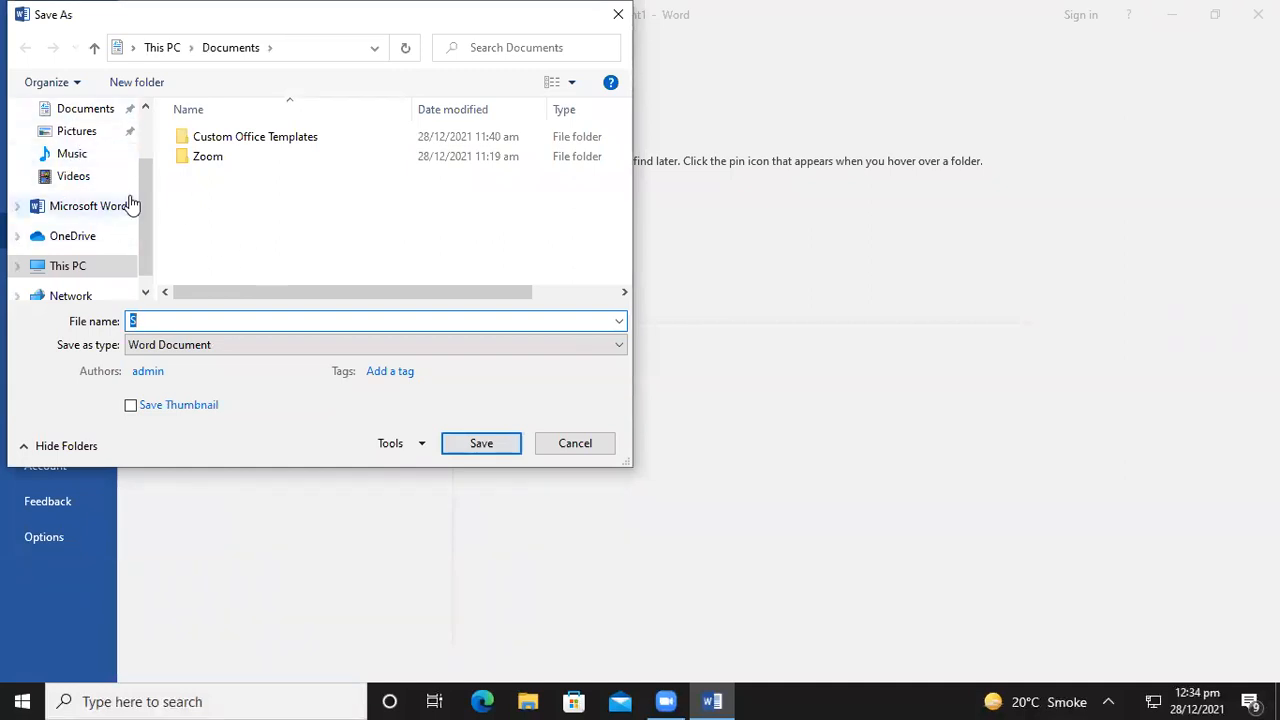
drag(148, 202, 148, 158)
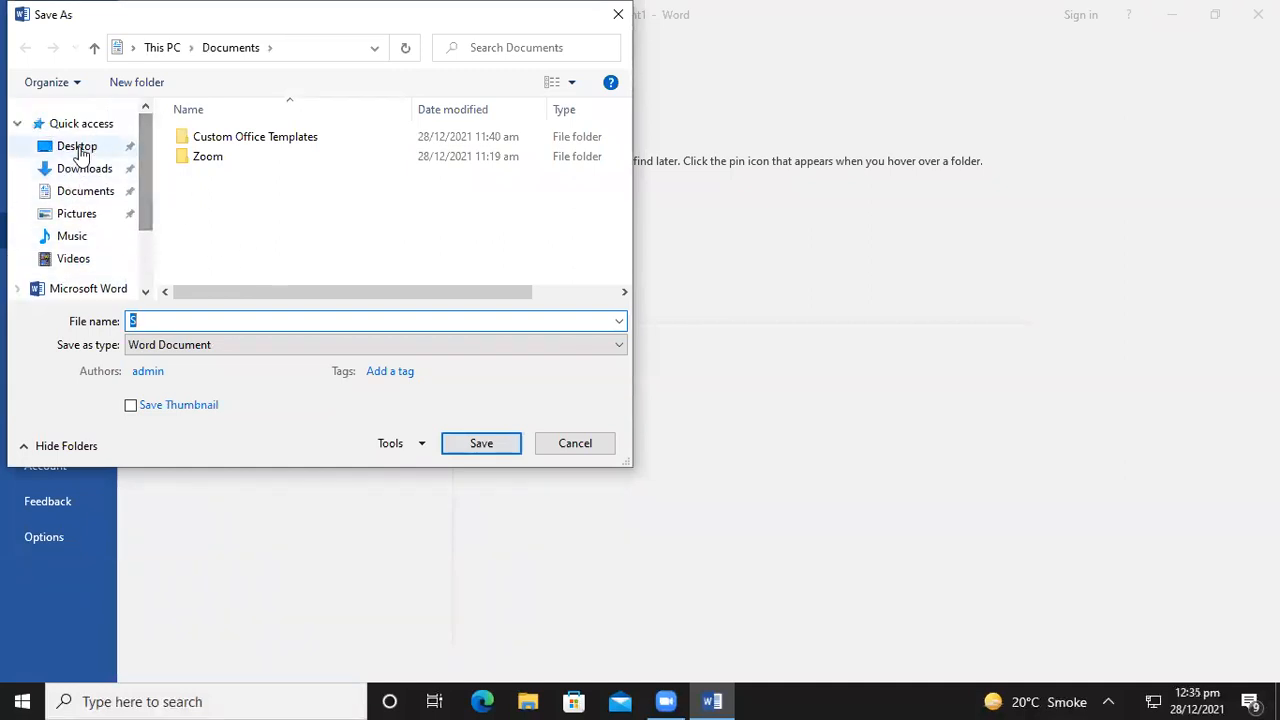
click(75, 147)
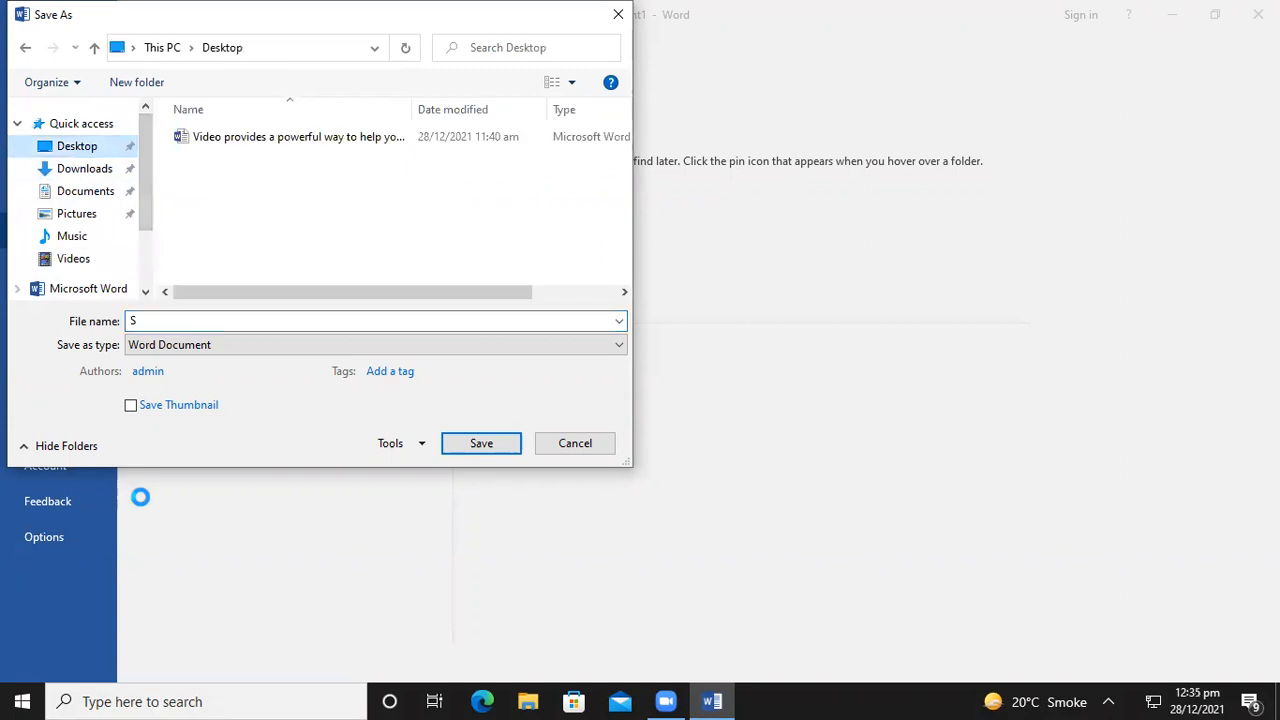
double_click(174, 319)
key(BackSpace)
text(e)
key(BackSpace)
text(word)
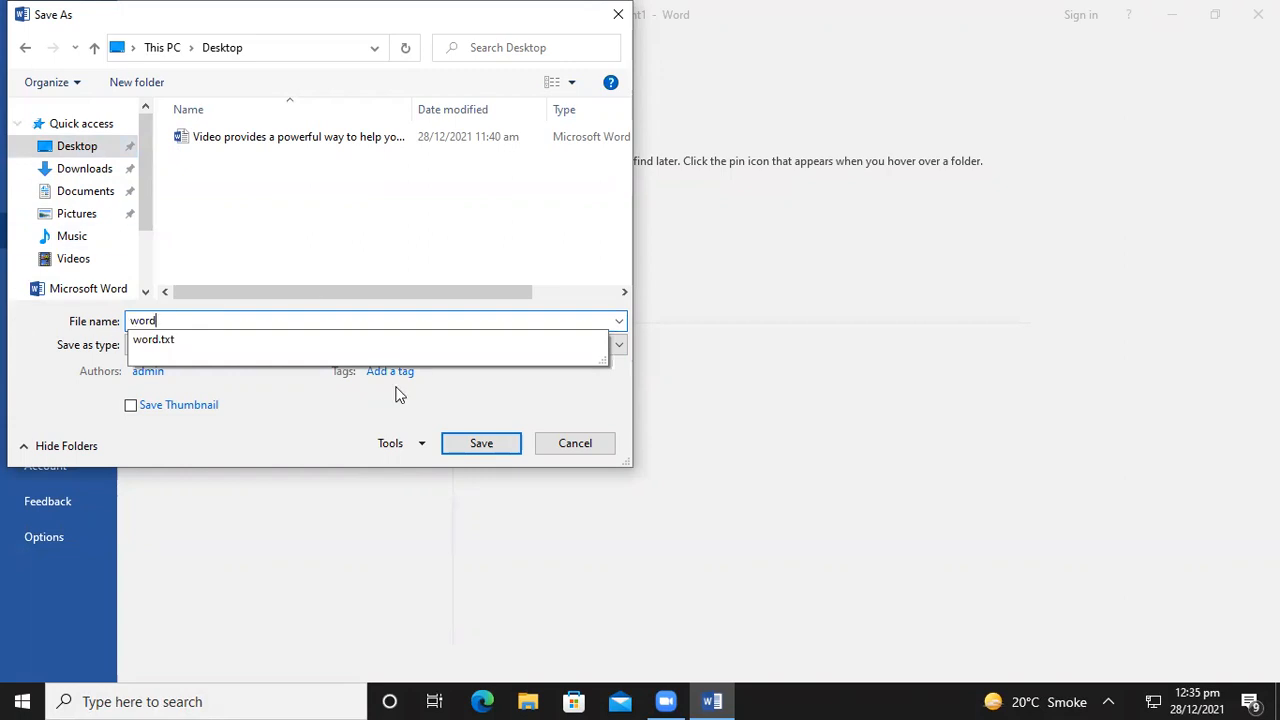
click(467, 448)
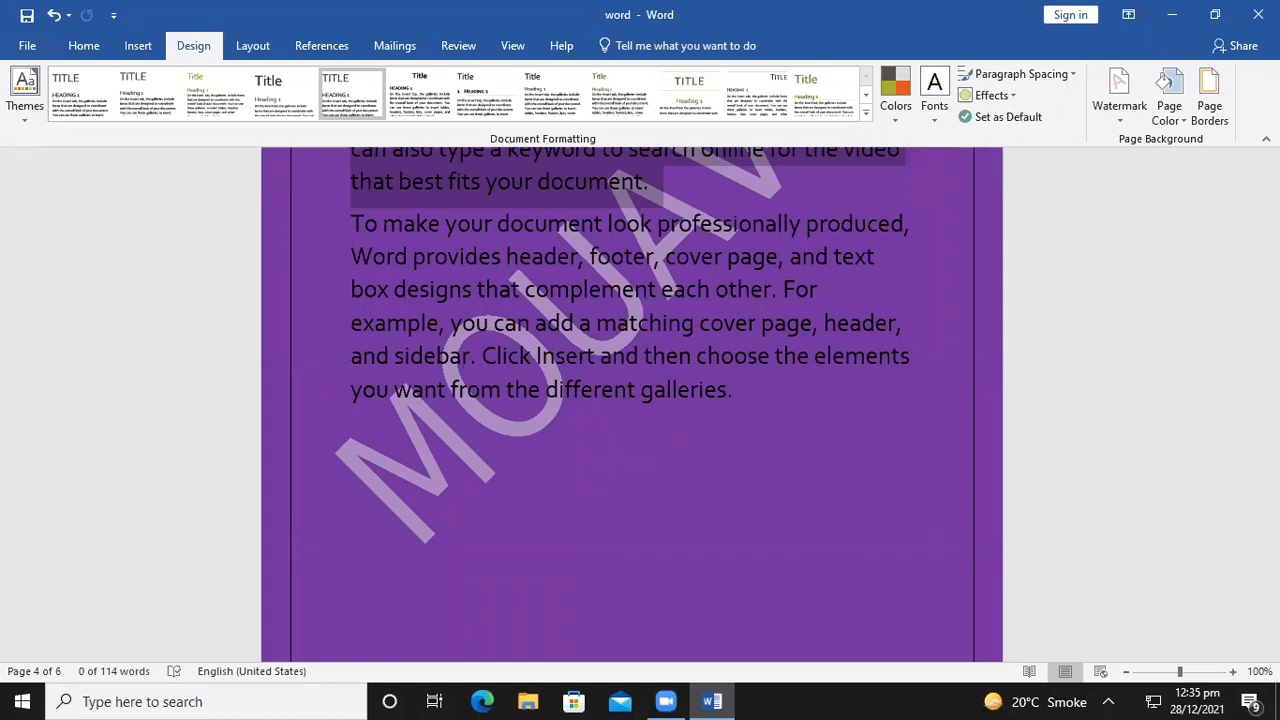
Close Word, reopen 'word' from the desktop, scroll through its pages, and close it
key(alt+F4)
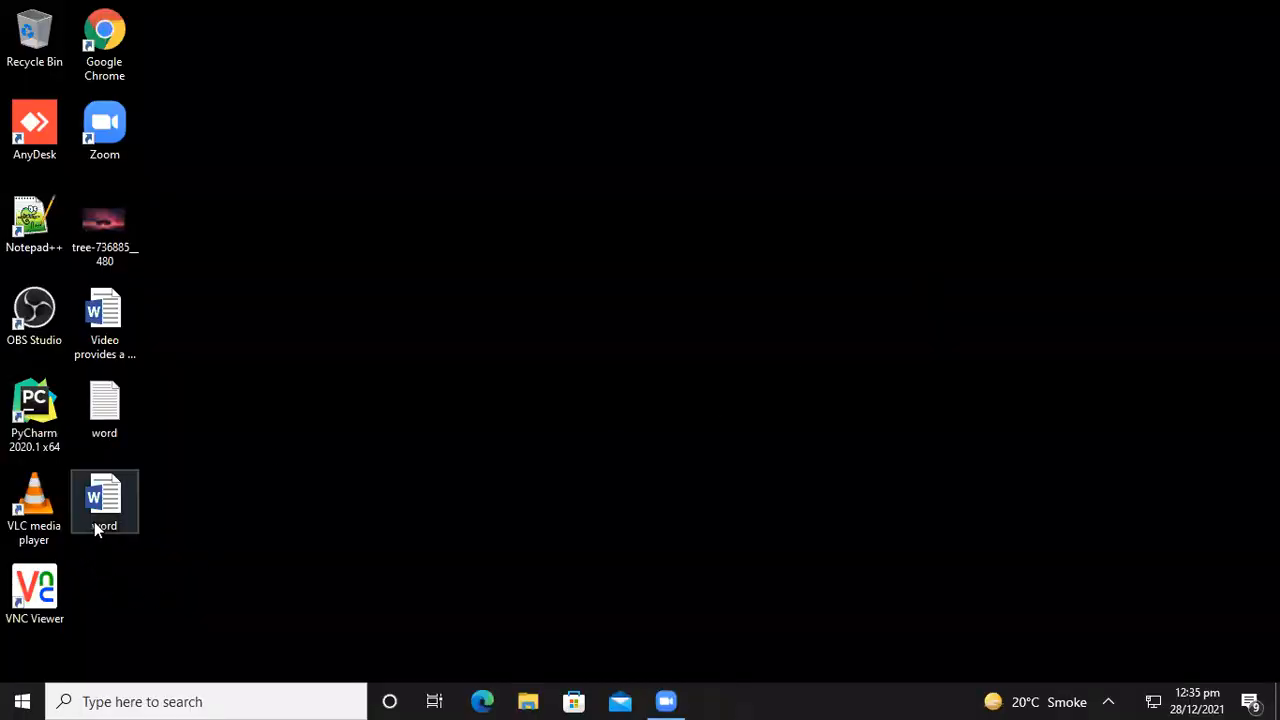
double_click(107, 501)
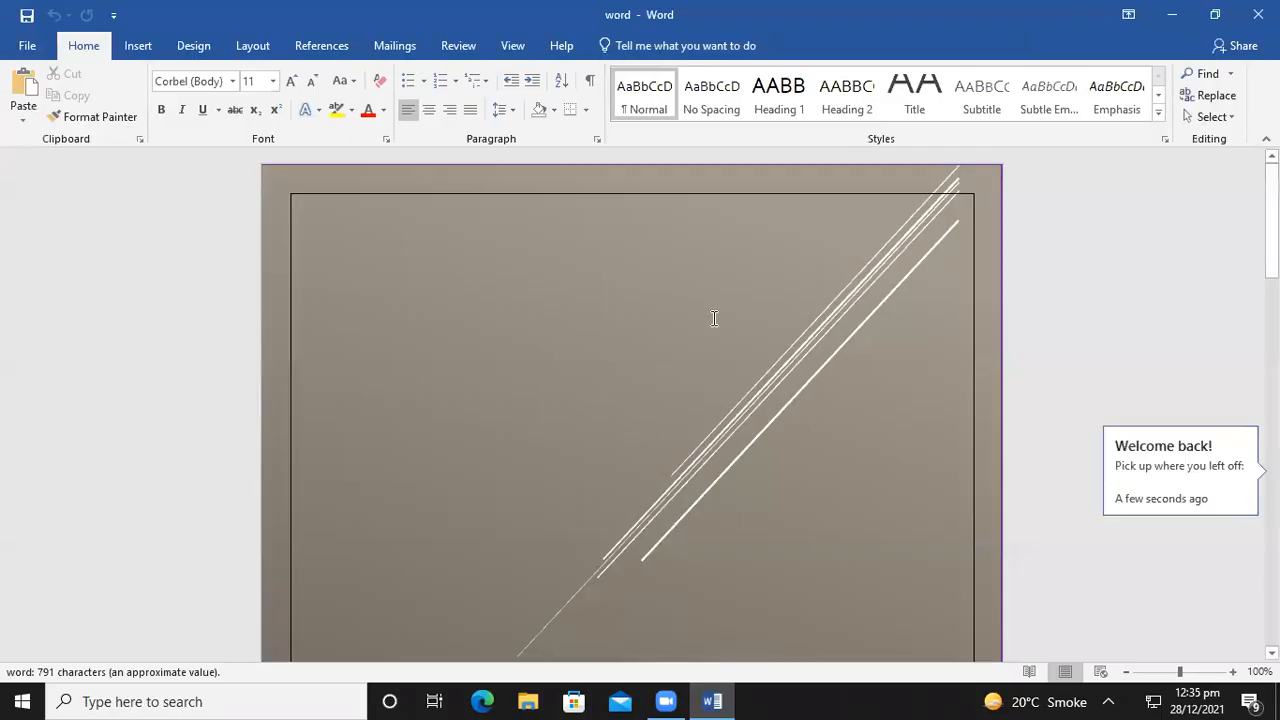
scroll(666, 280, down, 10)
scroll(660, 424, down, 20)
scroll(661, 424, down, 20)
scroll(641, 418, down, 3)
key(alt+F4)
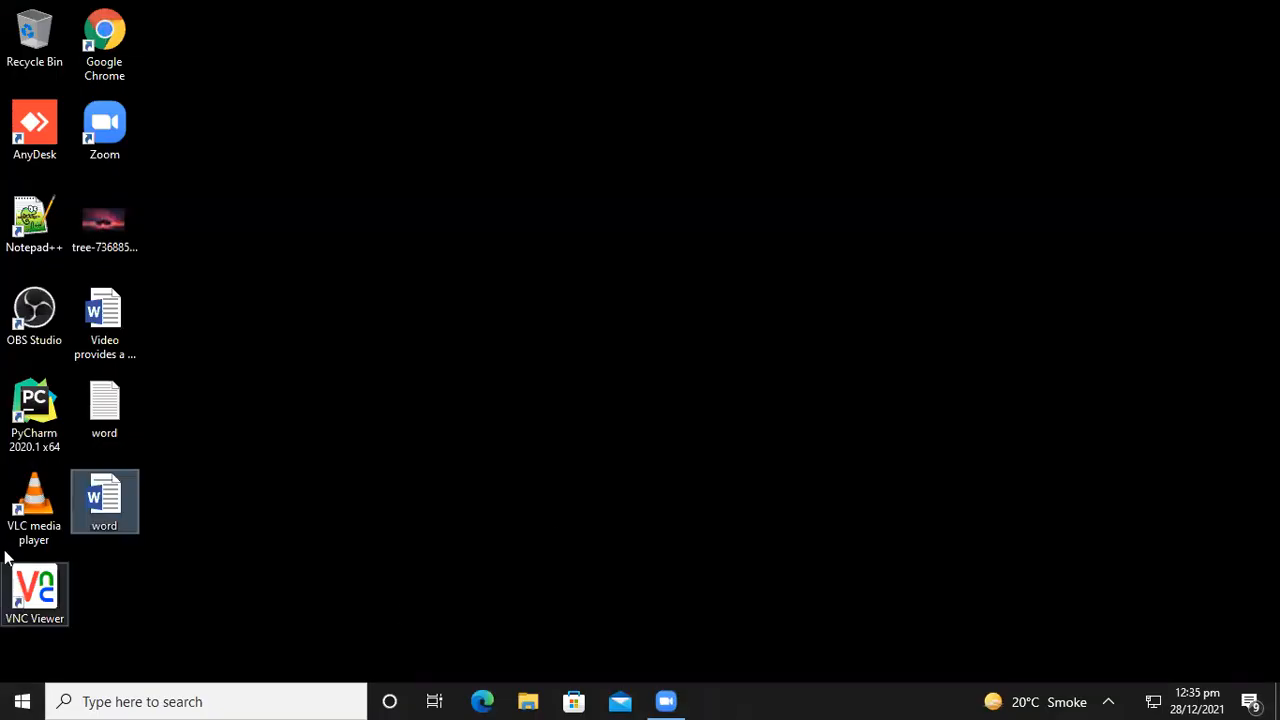
Launch Google Chrome from a Start menu search for 'go' and go to Gmail
click(3, 703)
text(go)
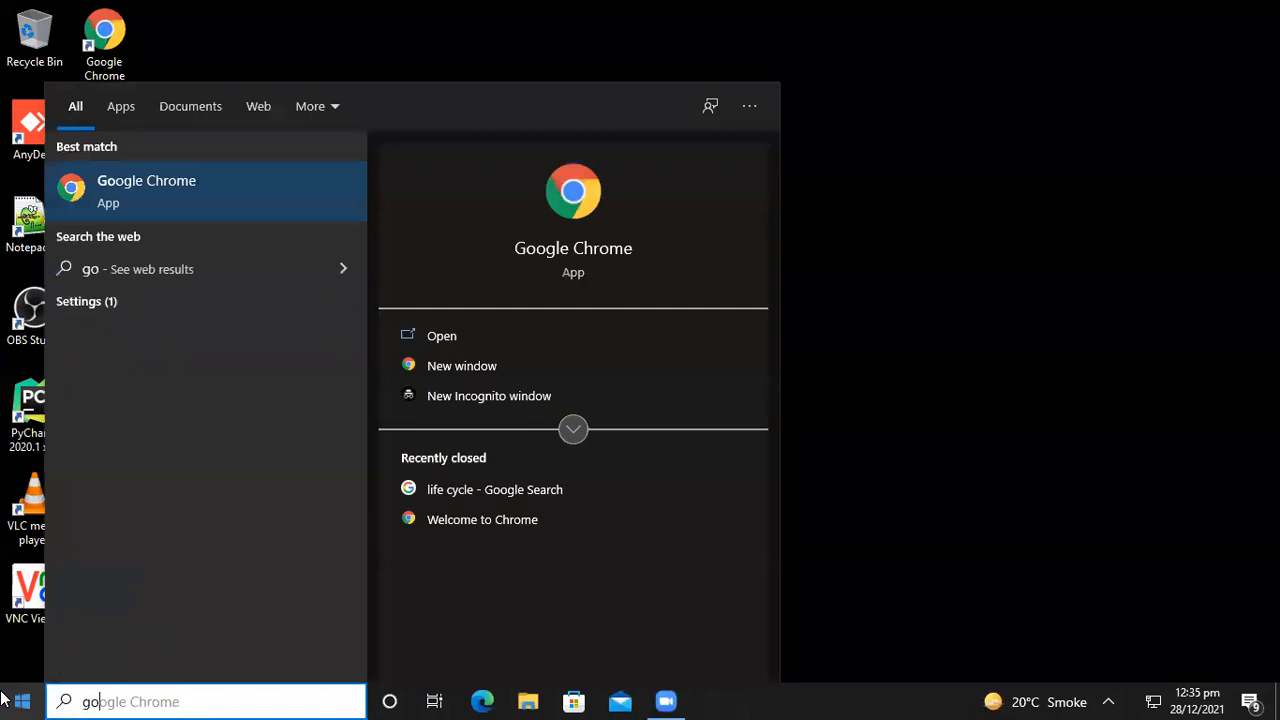
click(255, 203)
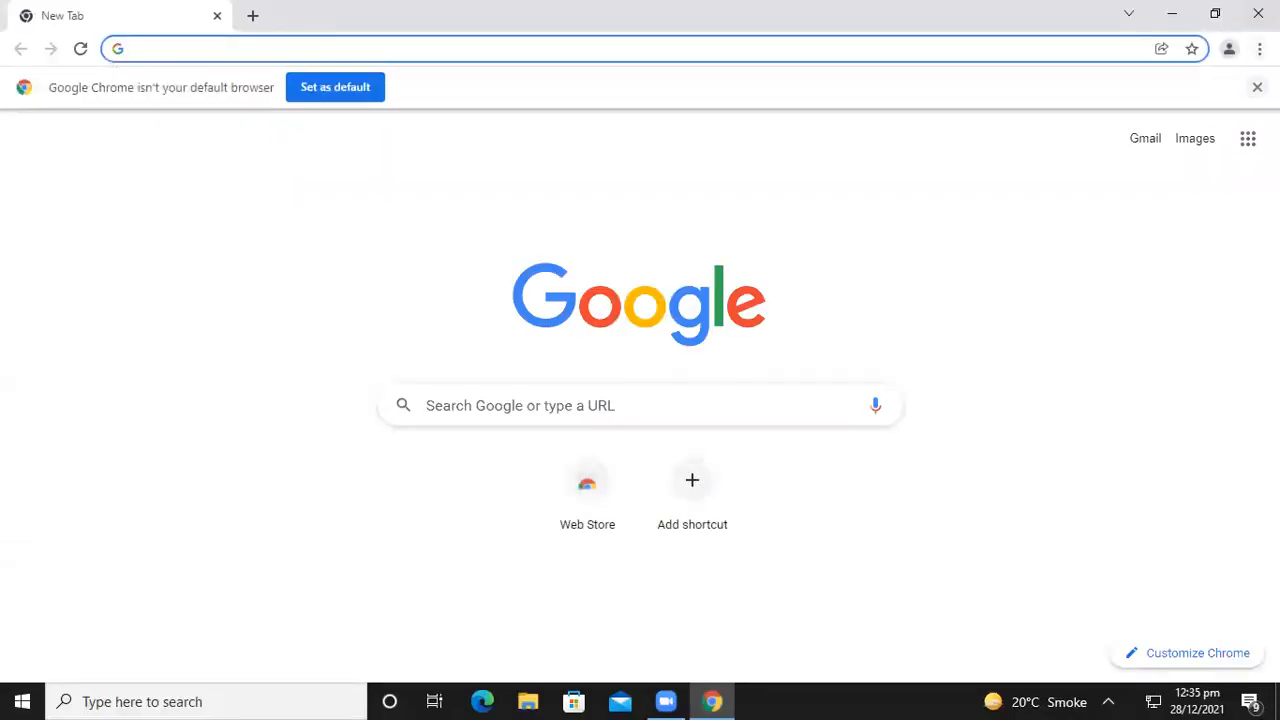
click(1257, 87)
click(1150, 83)
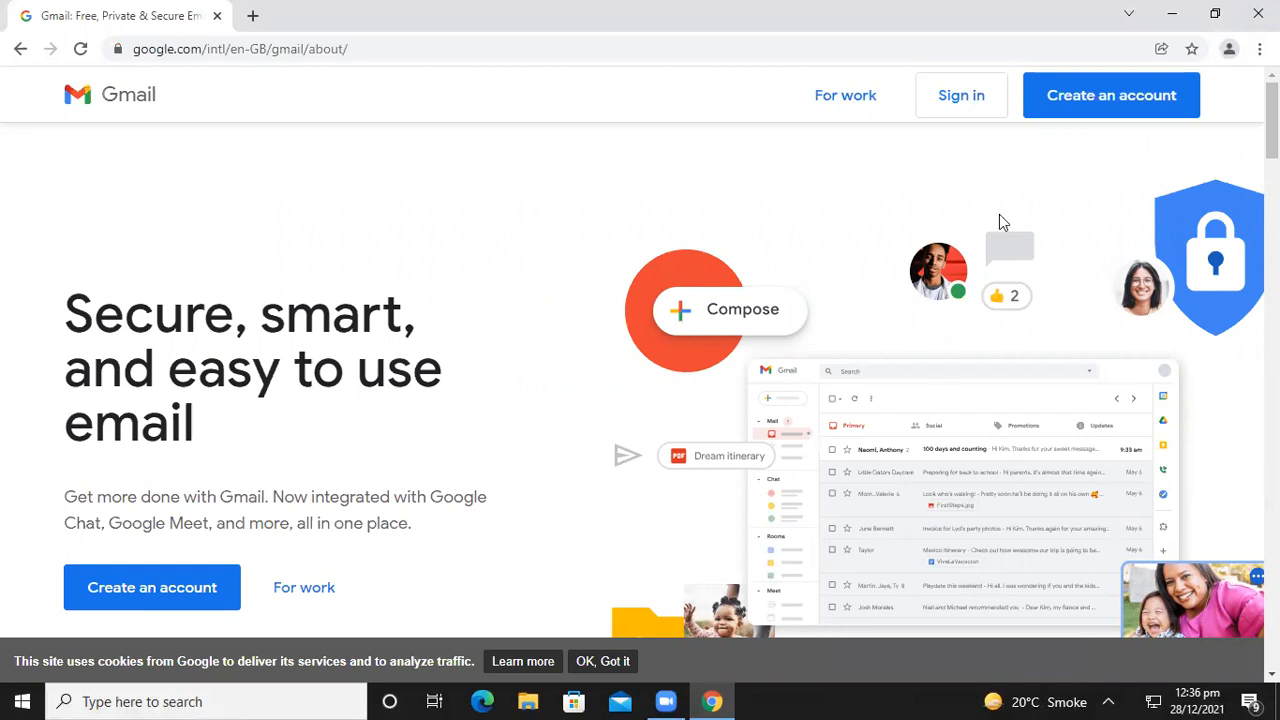
Sign in to Gmail with the account's e-mail address and password
click(980, 113)
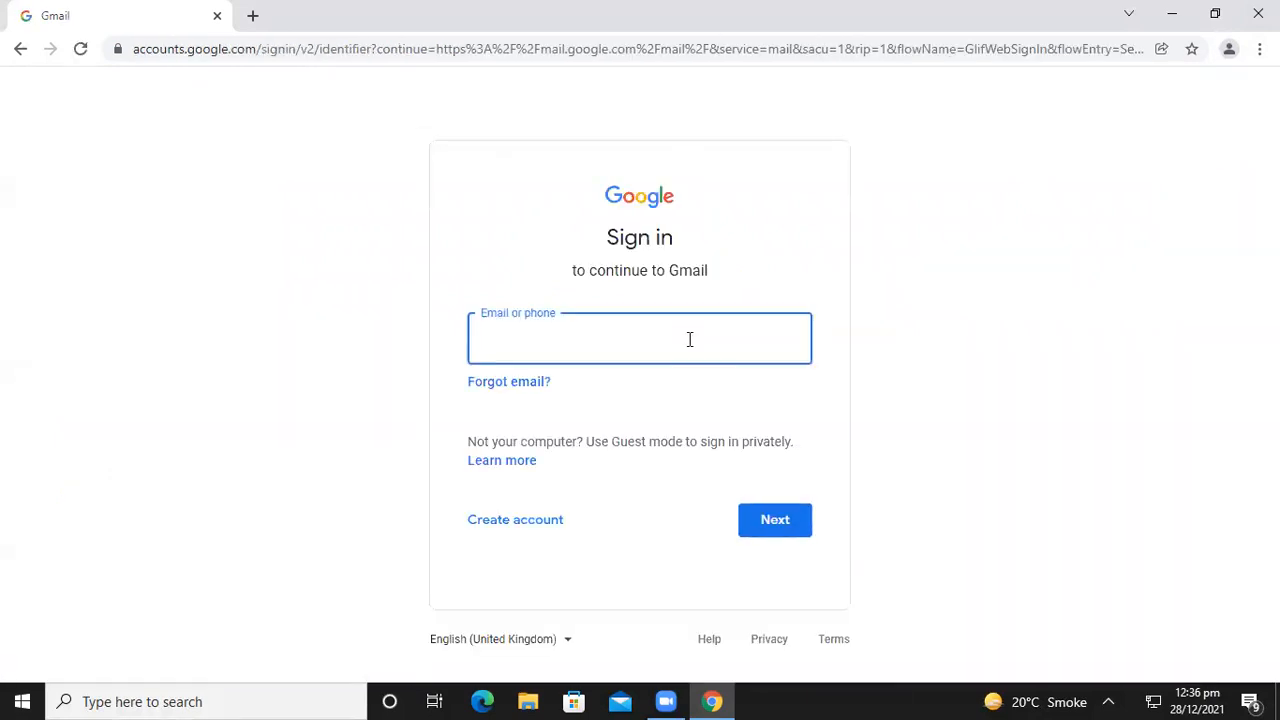
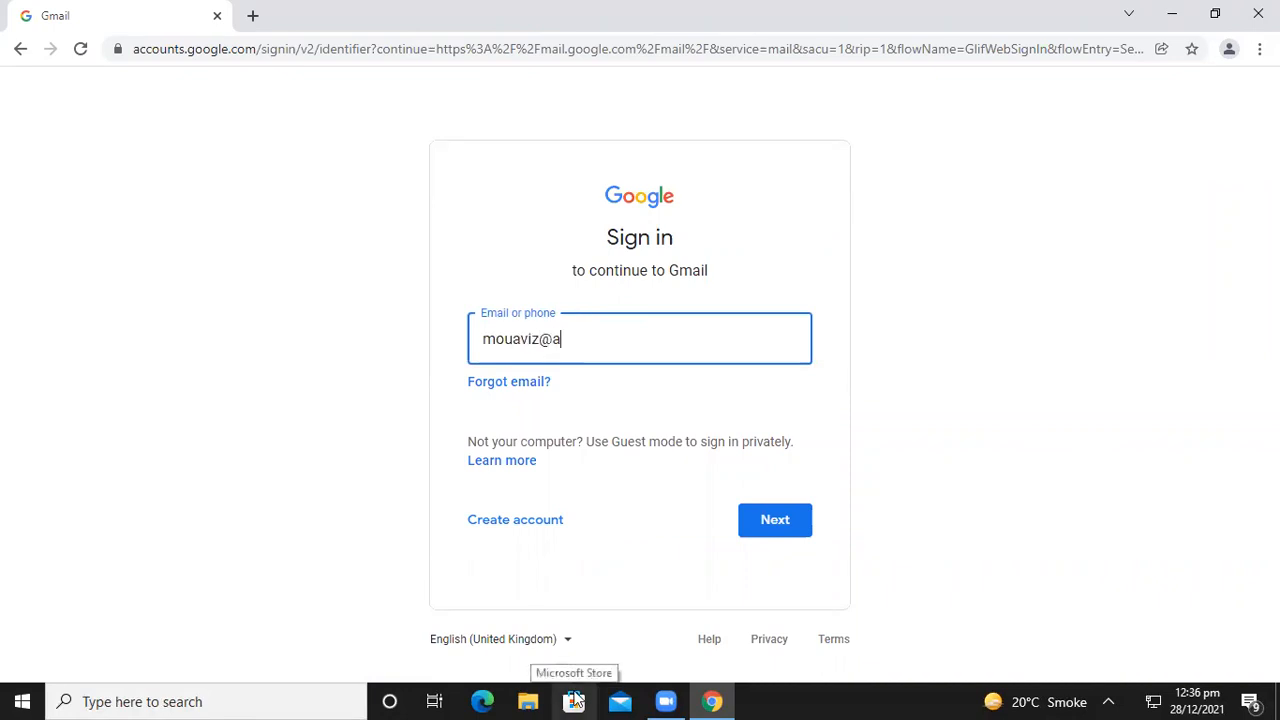
key(Return)
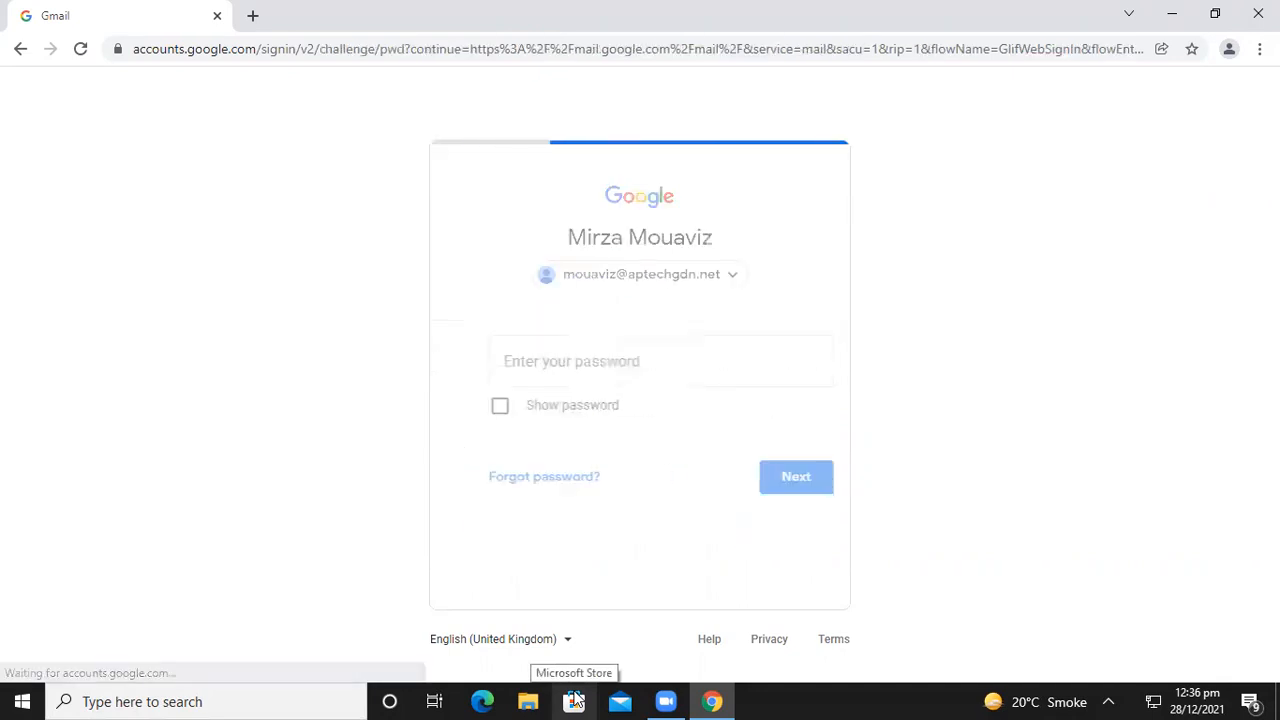
text(•••••••)
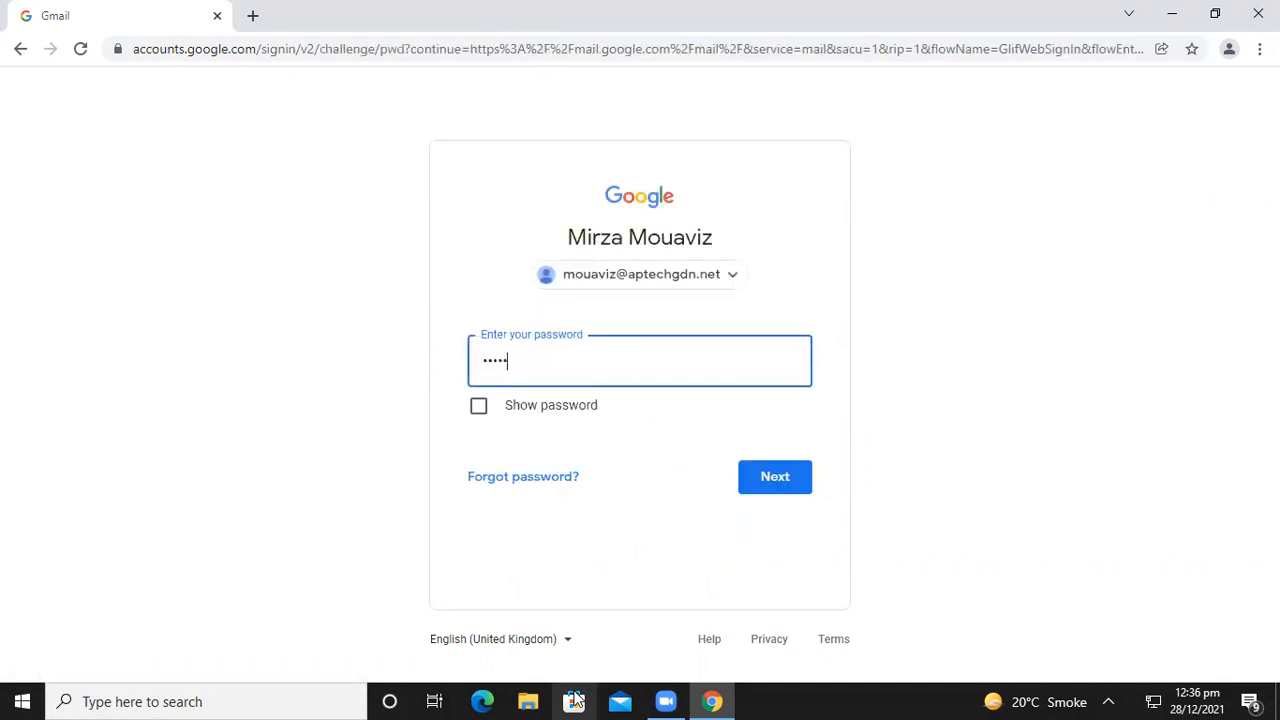
text(••••)
key(Return)
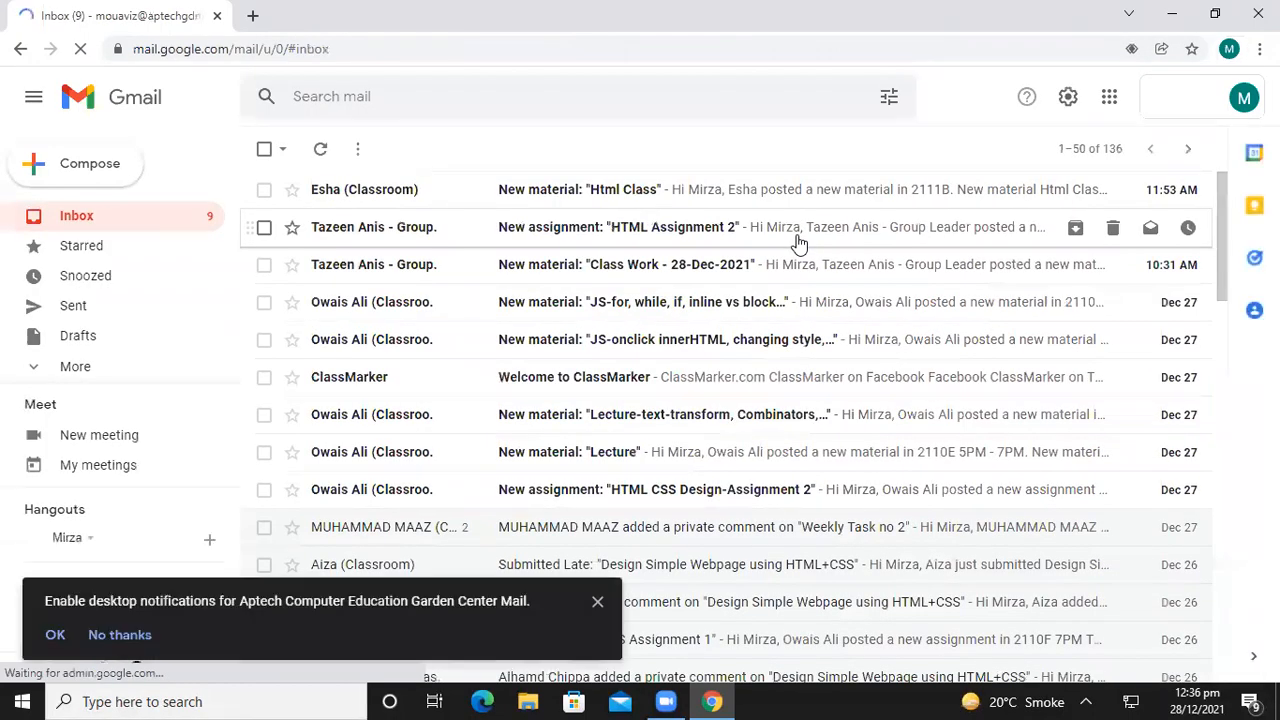
Launch Google Drive from Gmail's Google apps grid in a new tab
click(1106, 106)
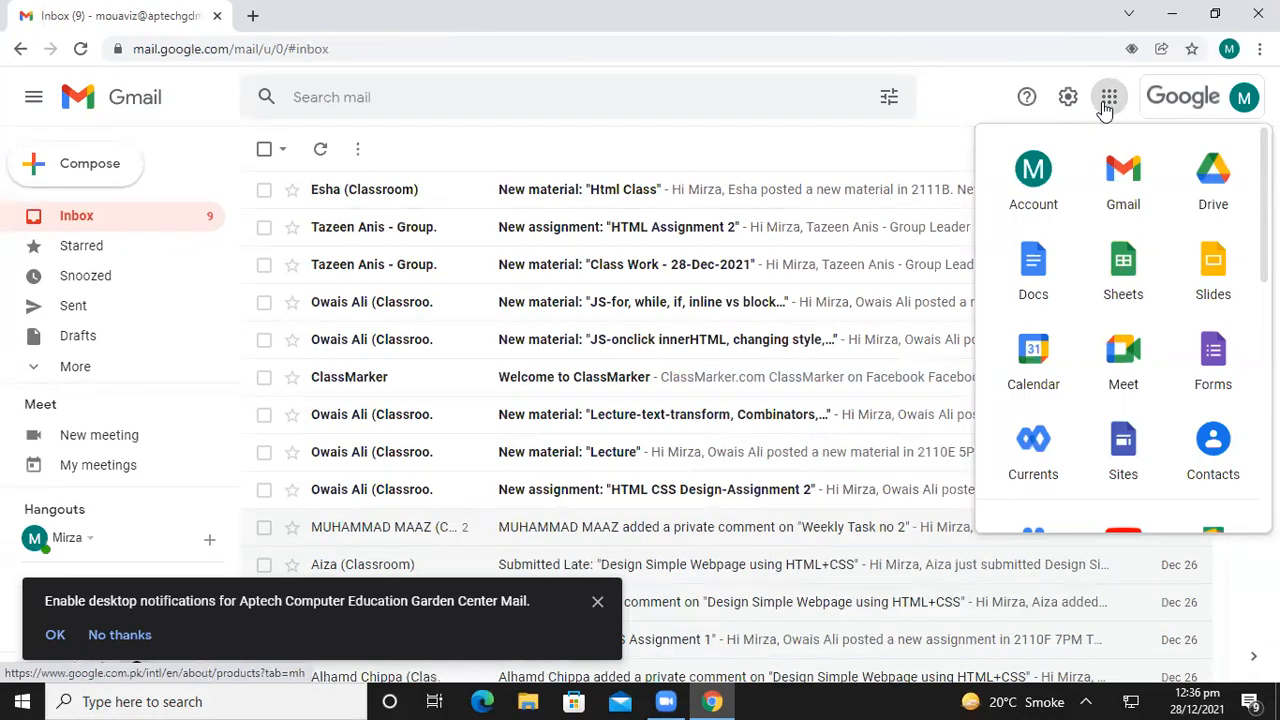
click(1236, 171)
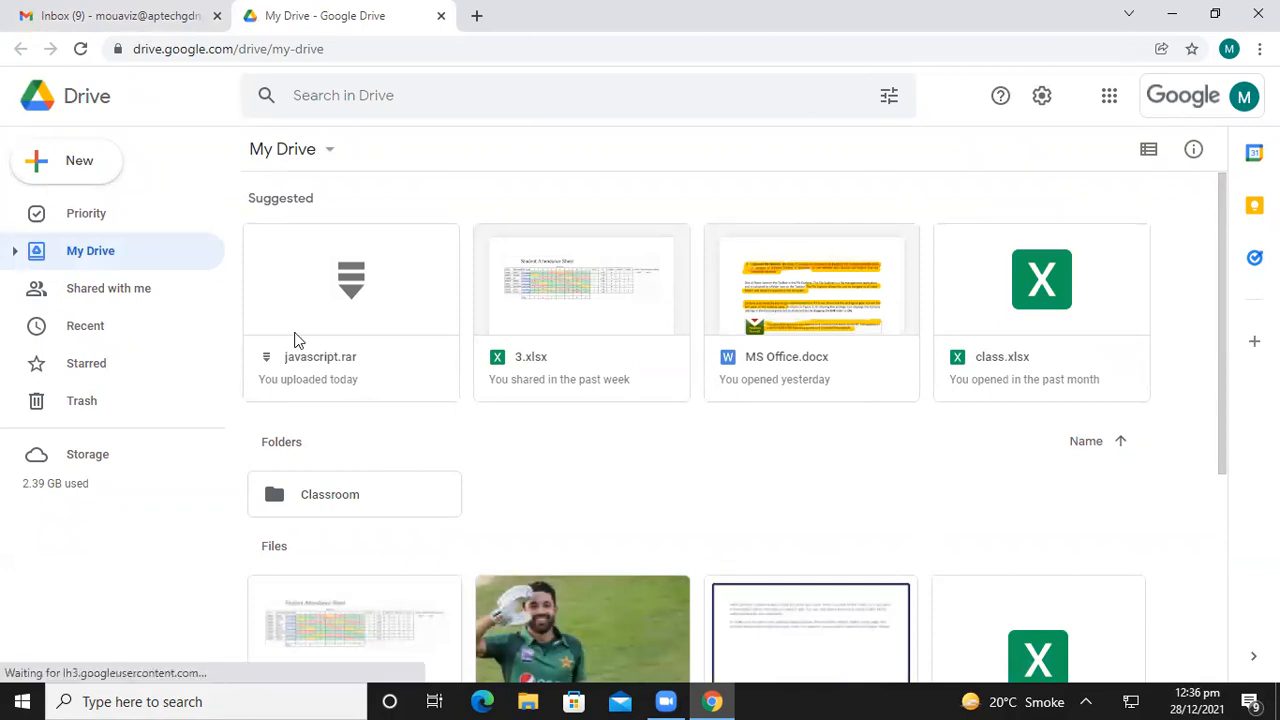
Upload word.docx from the Desktop to My Drive and refresh the page to show it
click(62, 176)
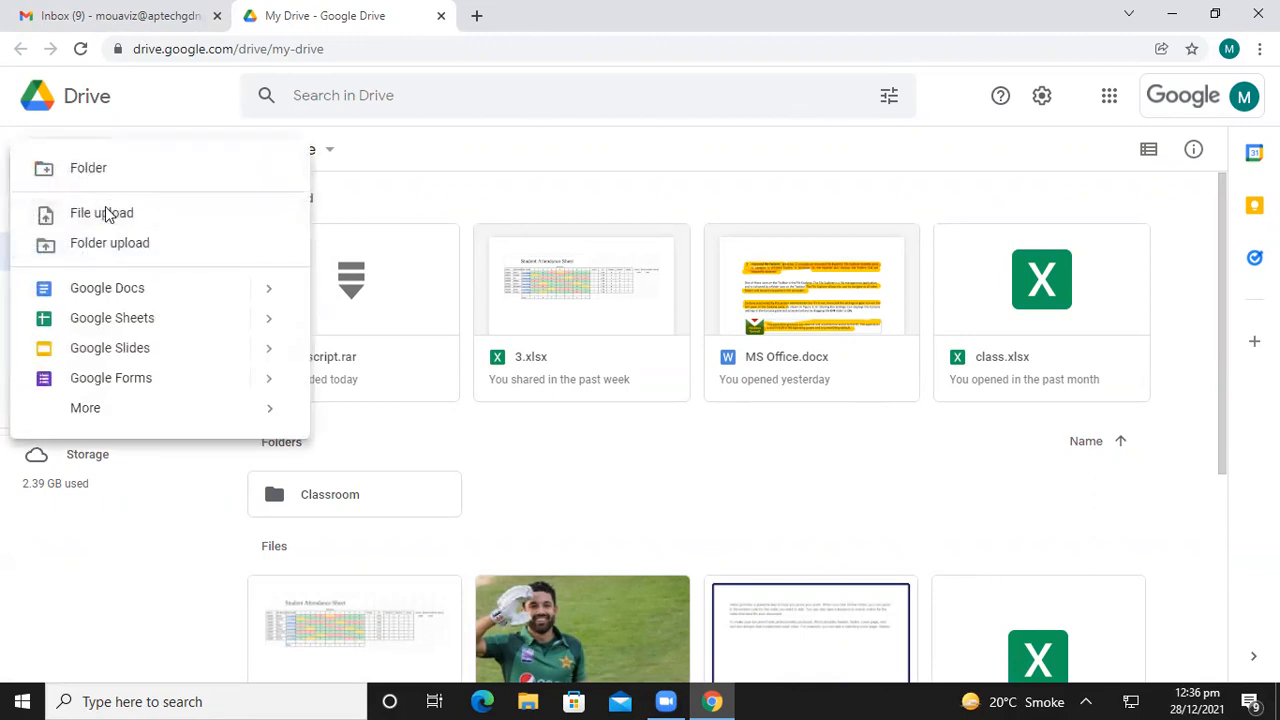
click(106, 217)
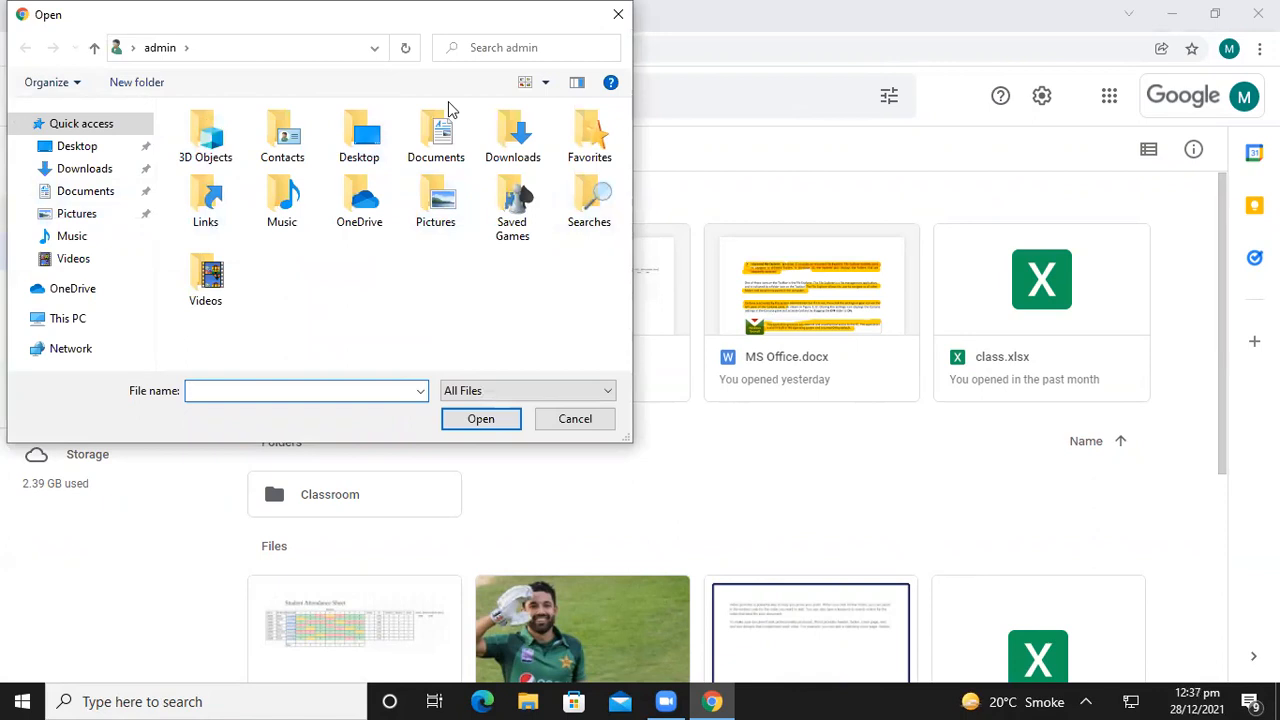
click(60, 146)
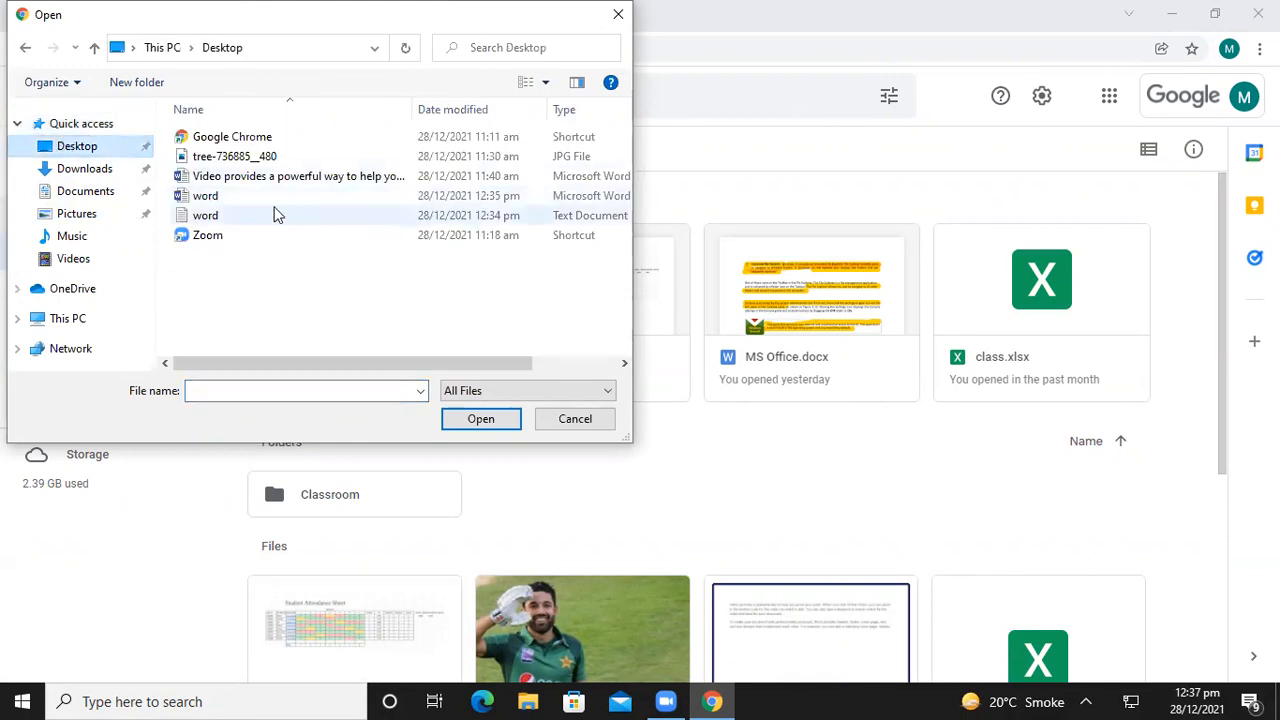
click(208, 197)
click(470, 424)
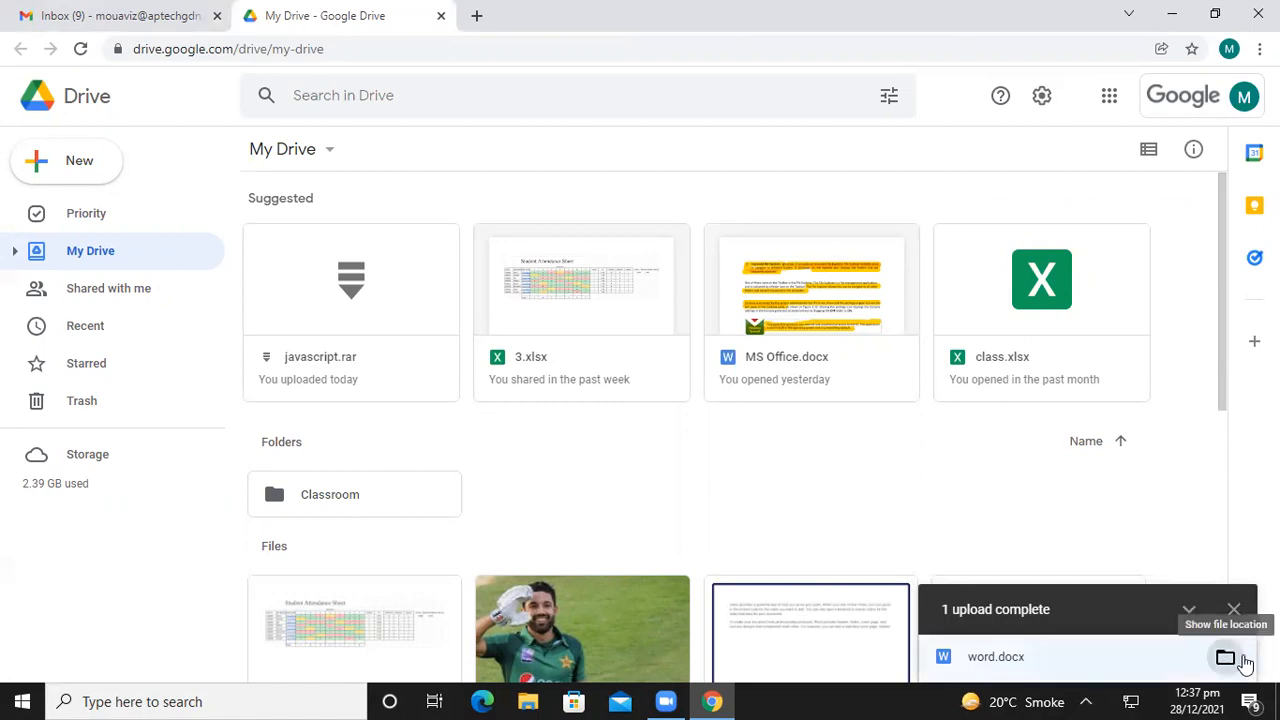
click(81, 49)
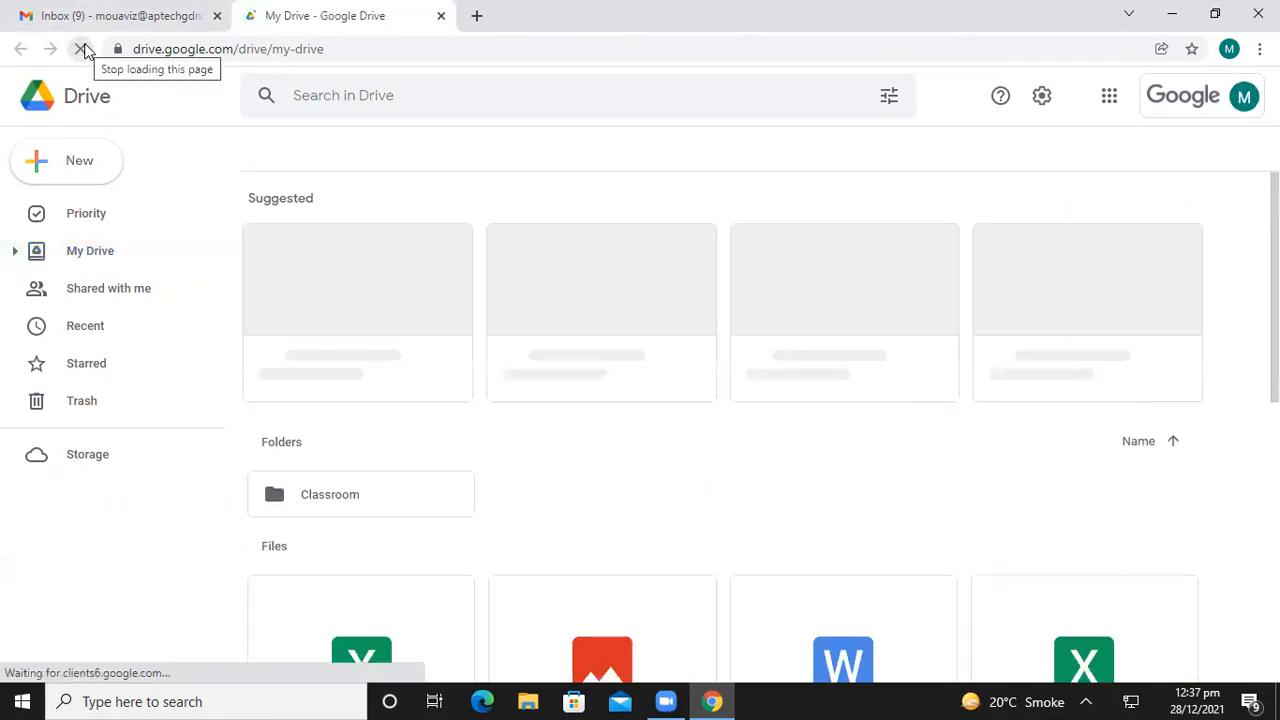